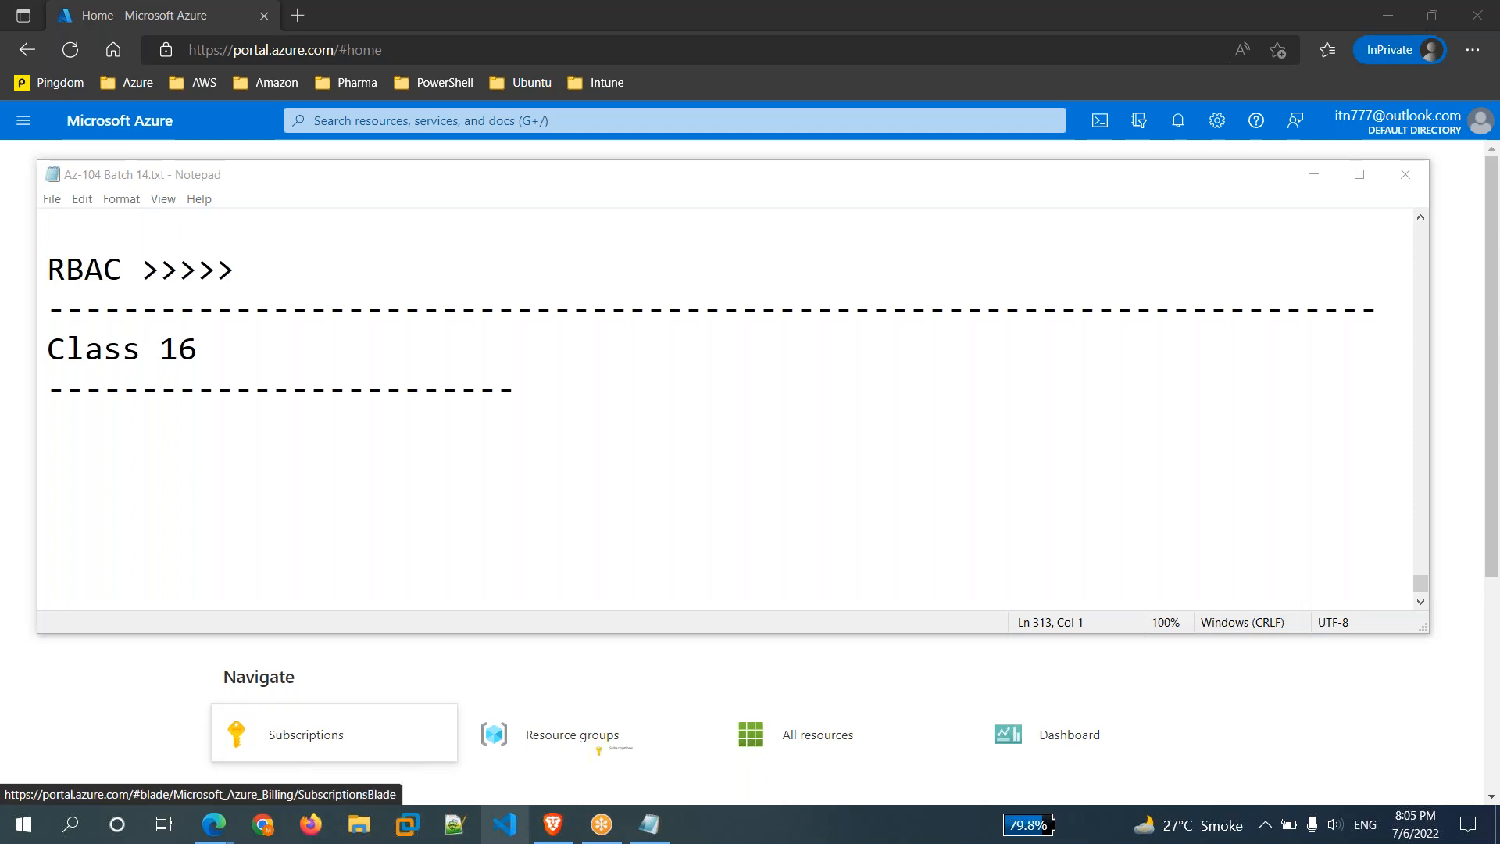
- Write '- Dynamic Groups (Paid Service)' on the empty line below Class 16 in Az-104 Batch 14.txt
click(422, 426)
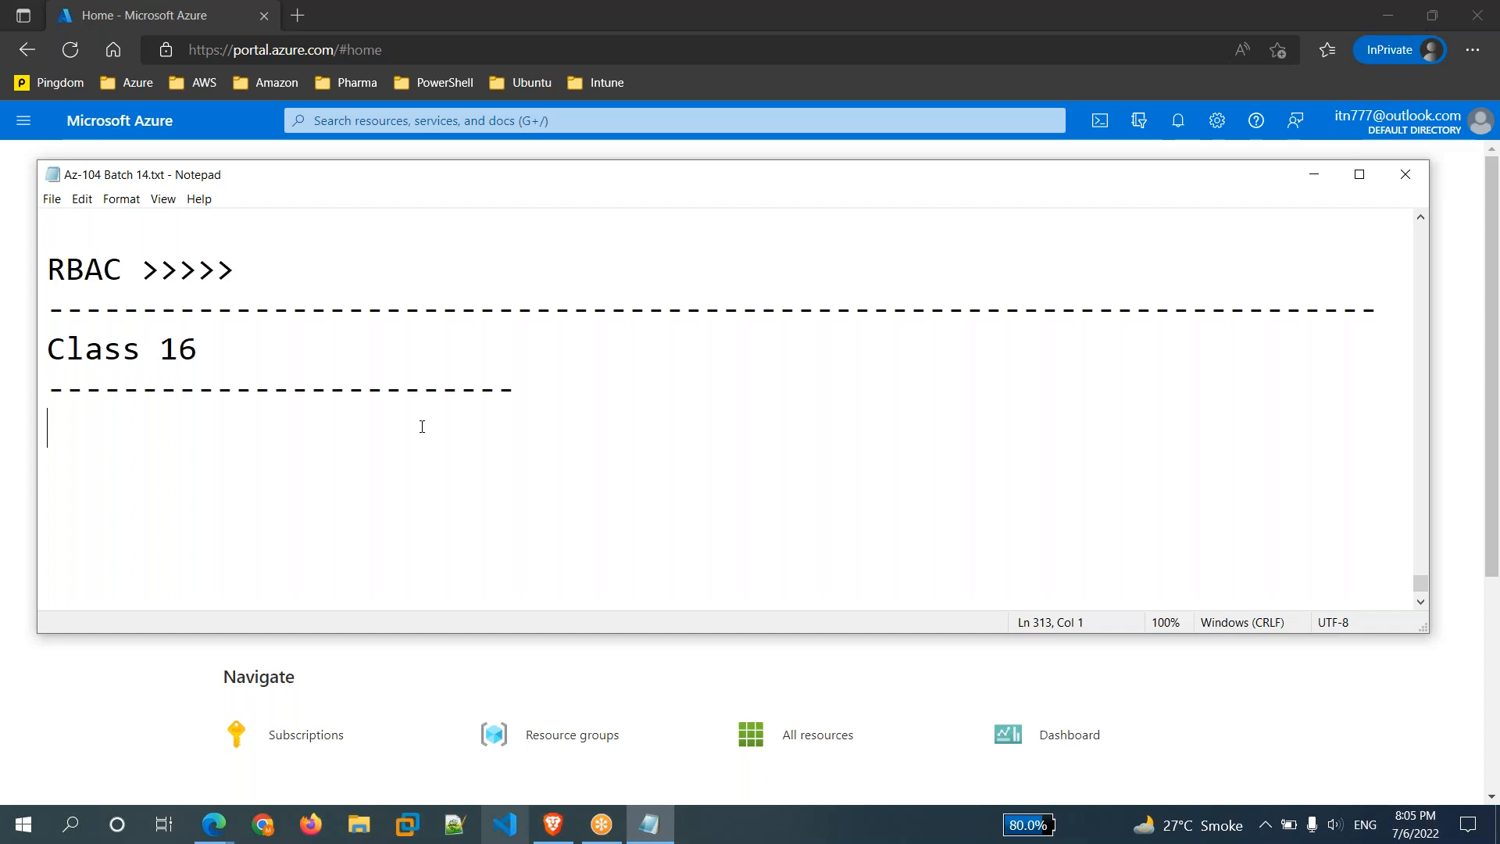
text(Dy)
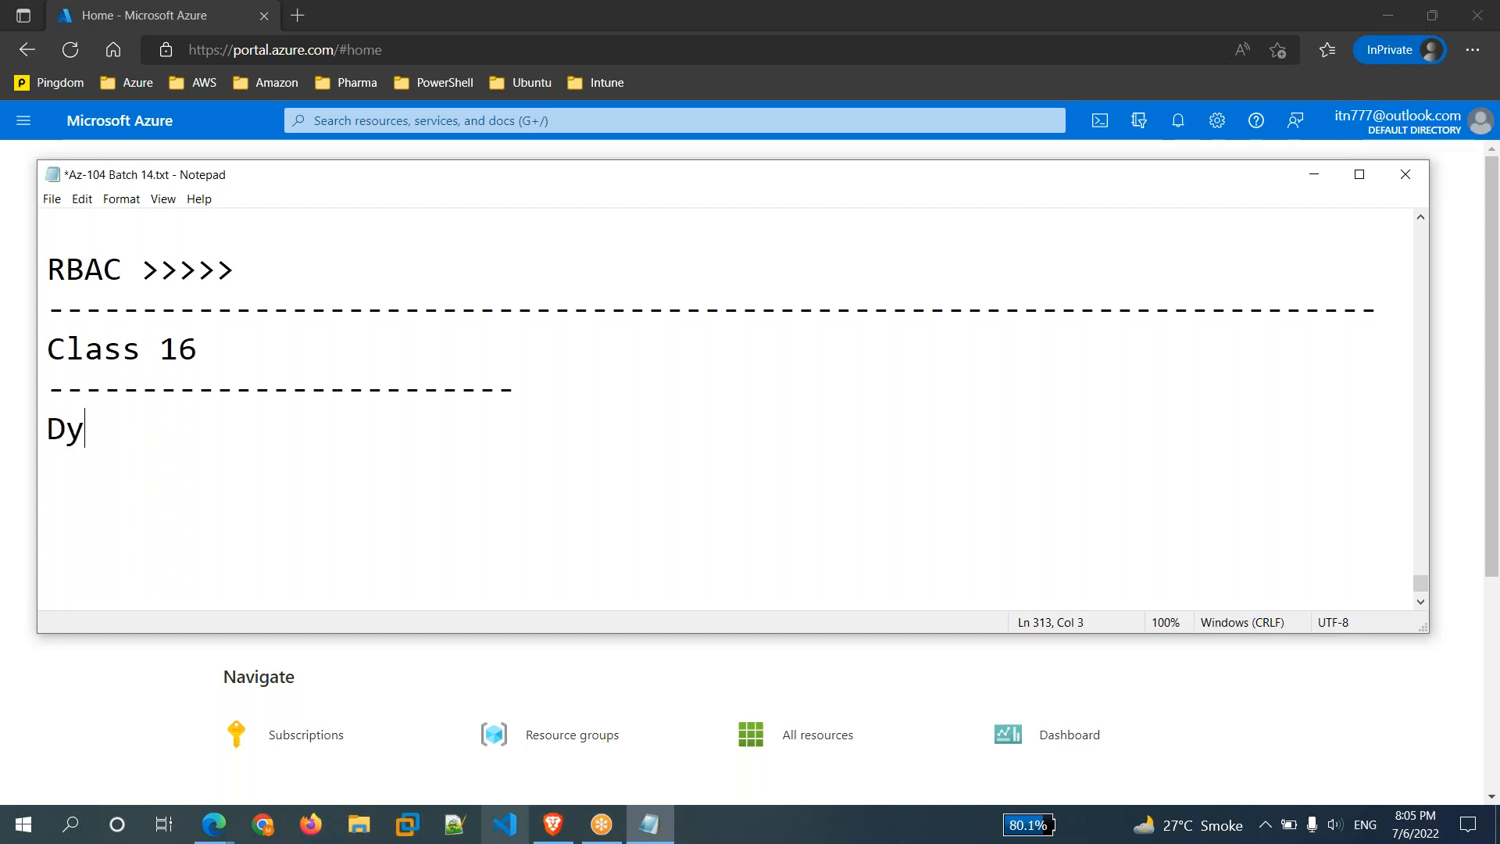
text(namic Groups)
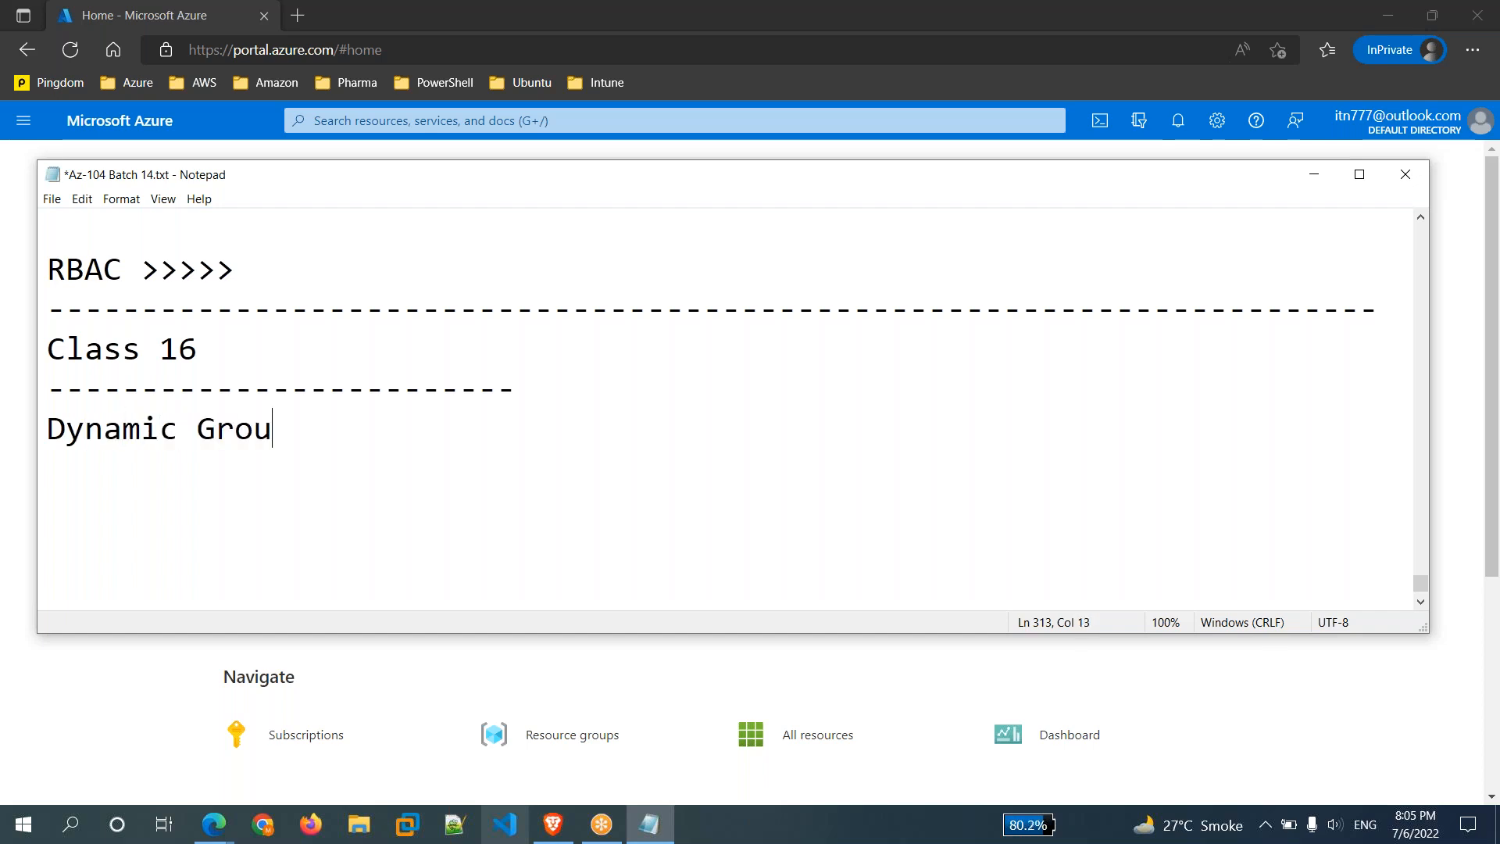
key(Return)
text(------)
key(BackSpace)
key(BackSpace)
key(BackSpace)
key(BackSpace)
key(BackSpace)
key(BackSpace)
text(-)
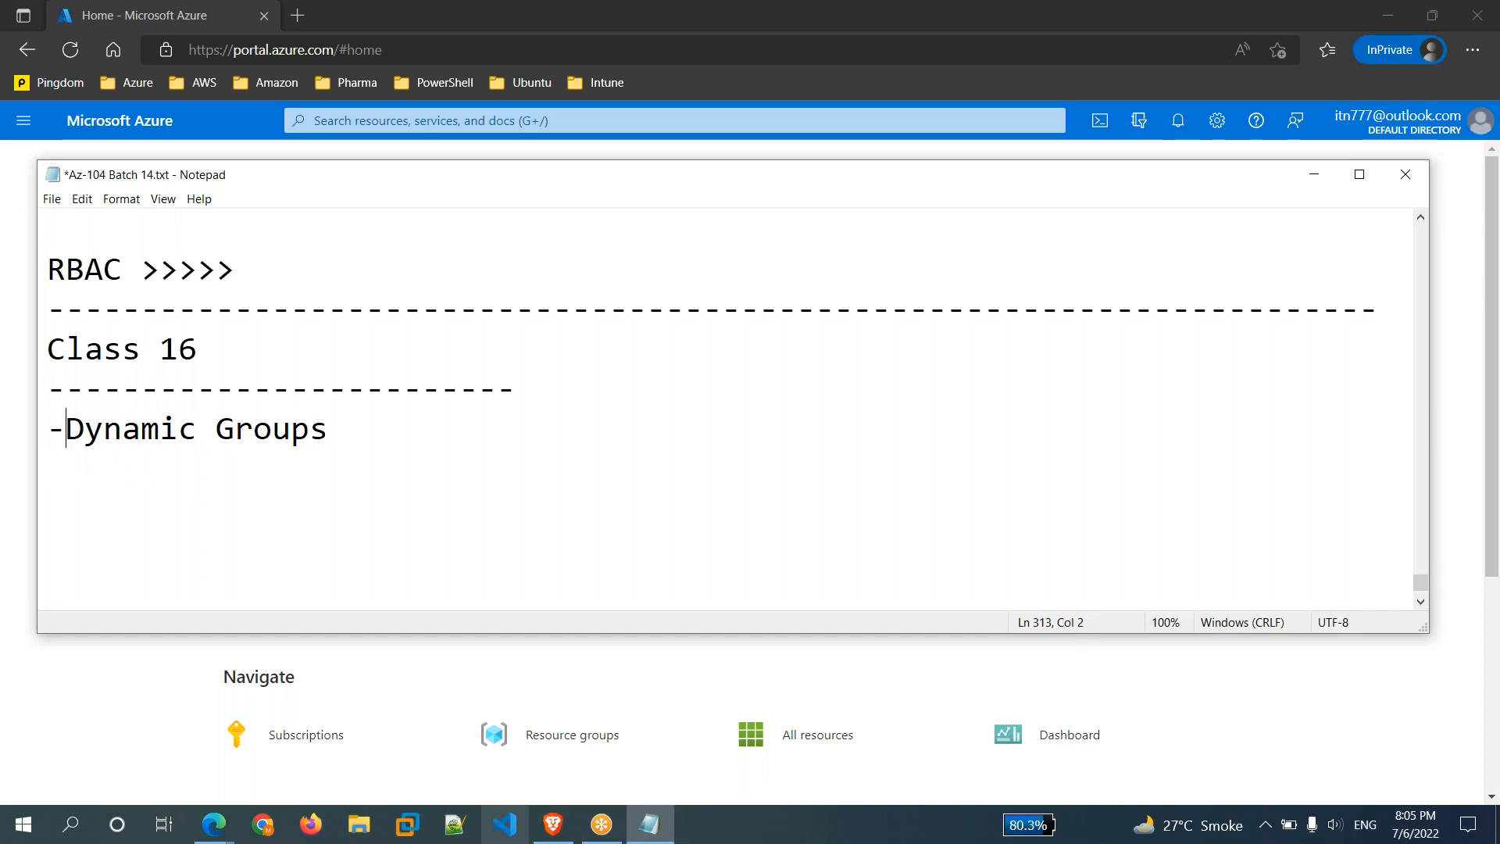
key(End)
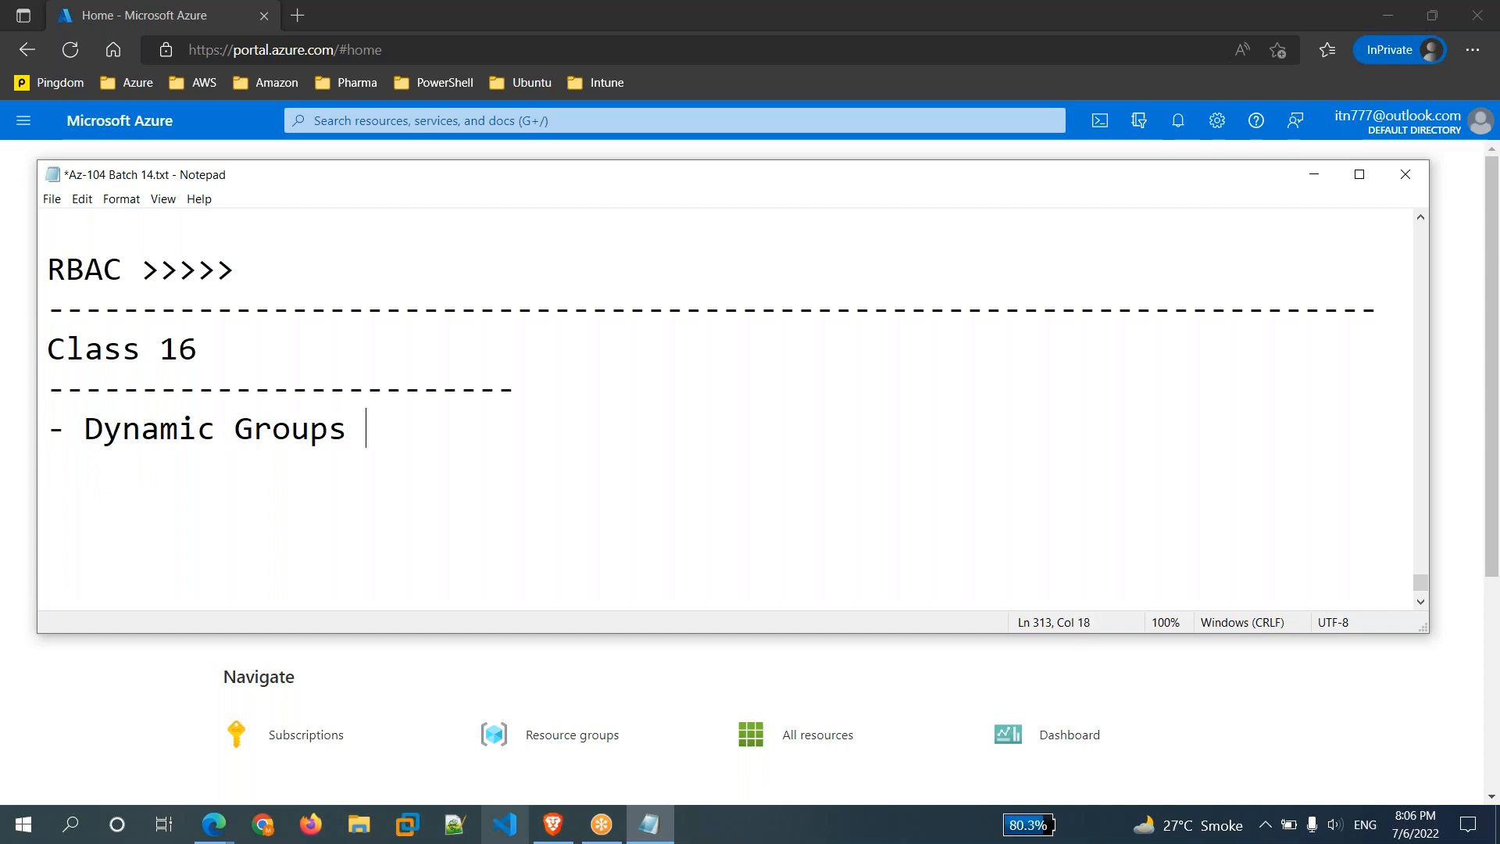
text((Paid Ser)
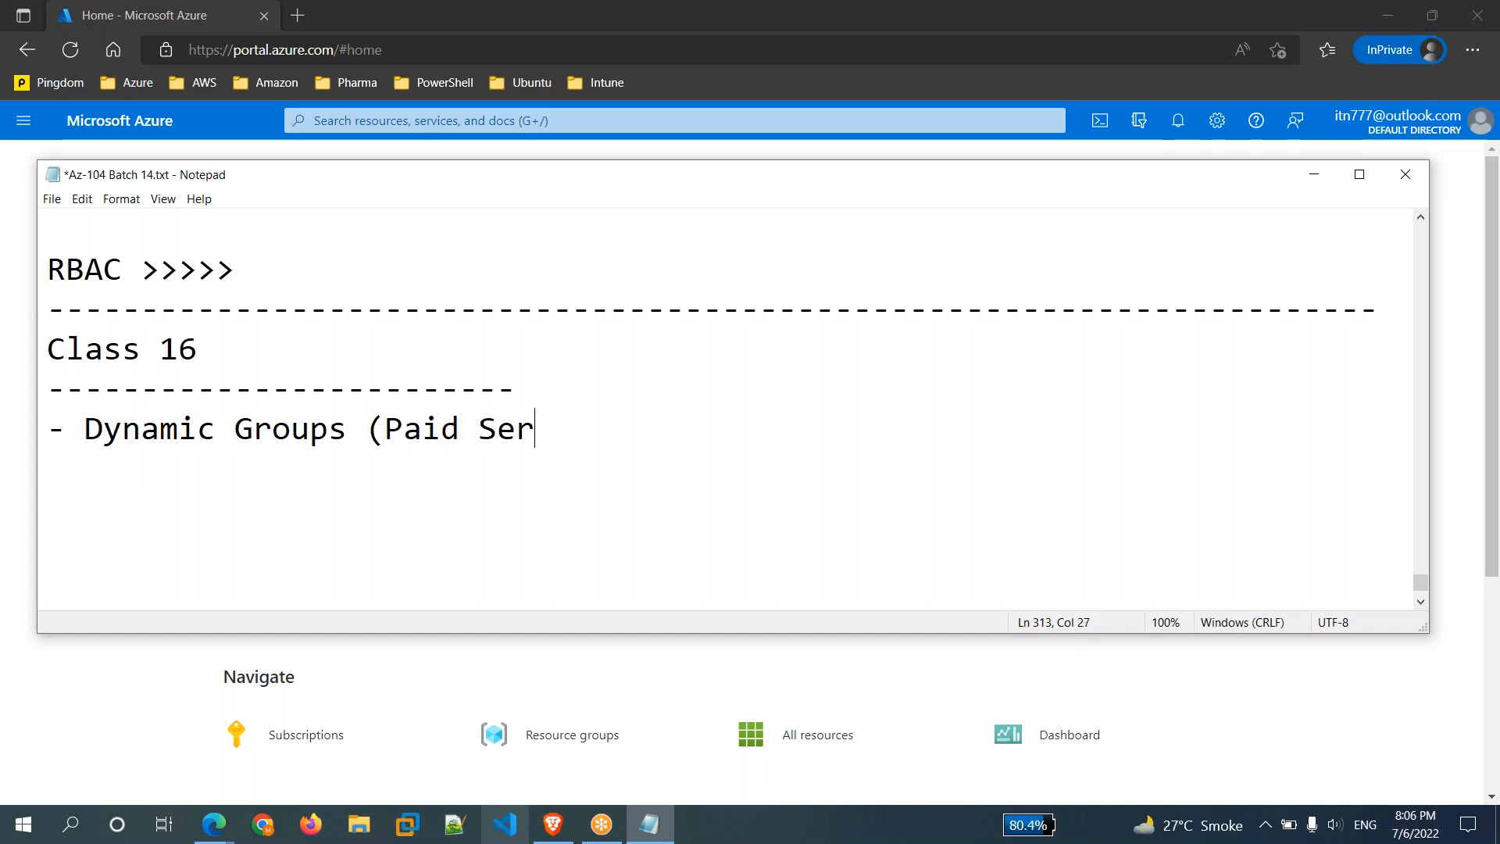
text(vice))
- Leave the notes for the Azure portal, then switch to the Edge window showing the GoToMeeting Hub class
click(202, 708)
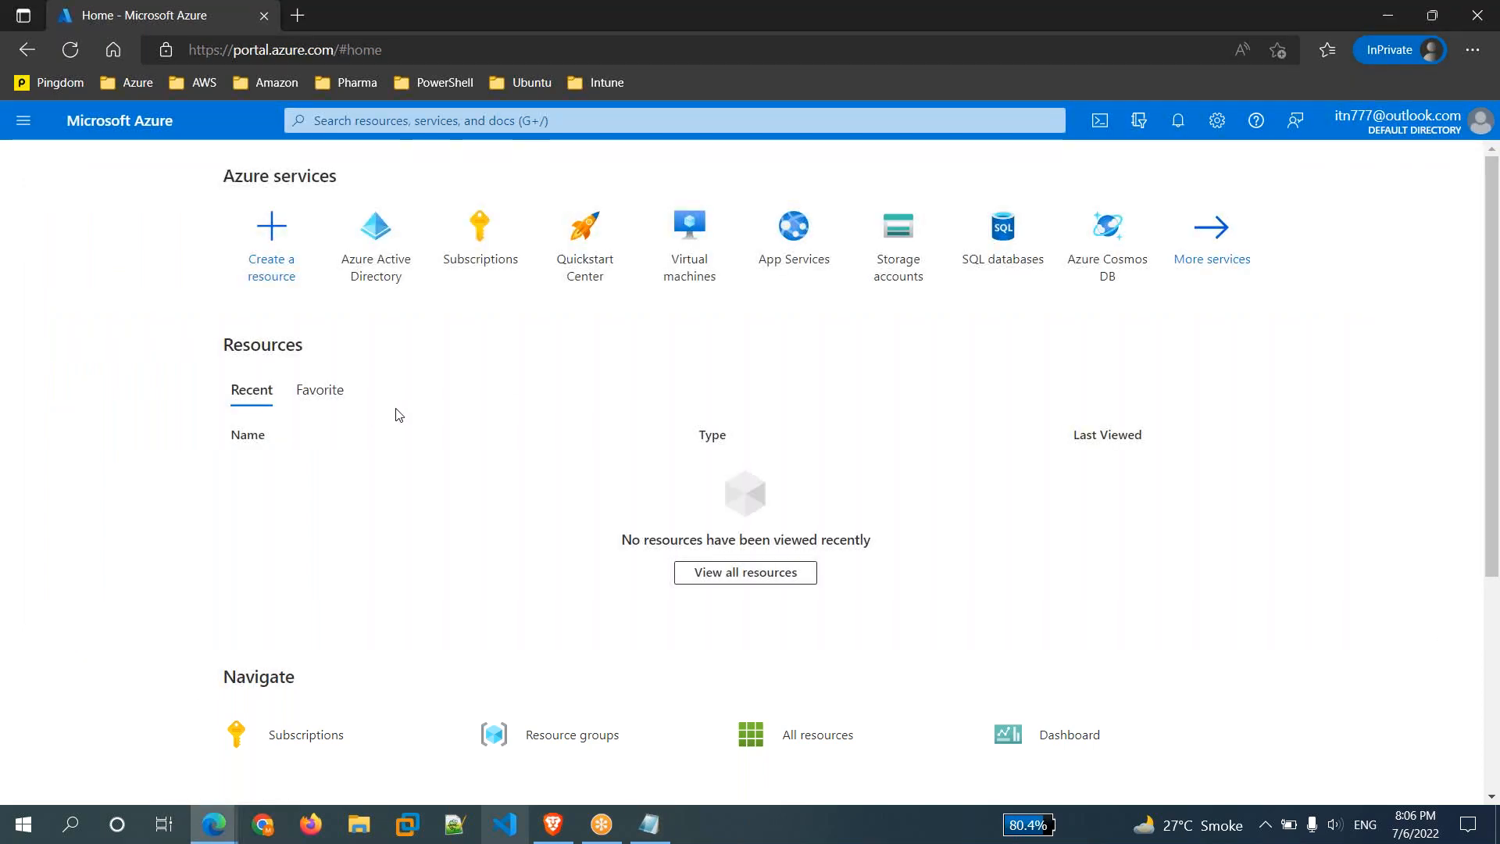
click(1162, 79)
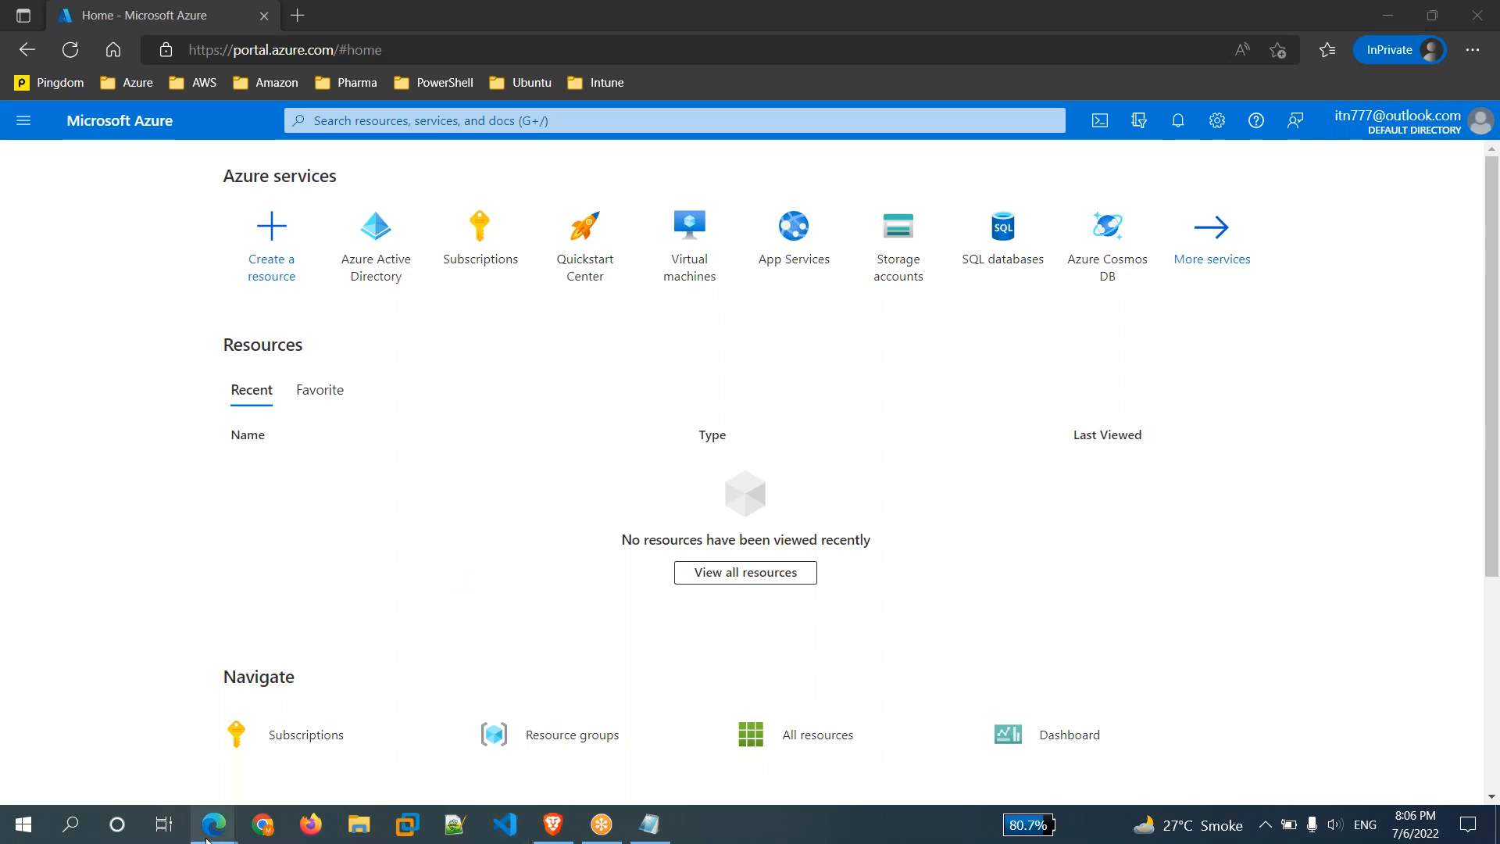
mouse_move(213, 825)
click(157, 746)
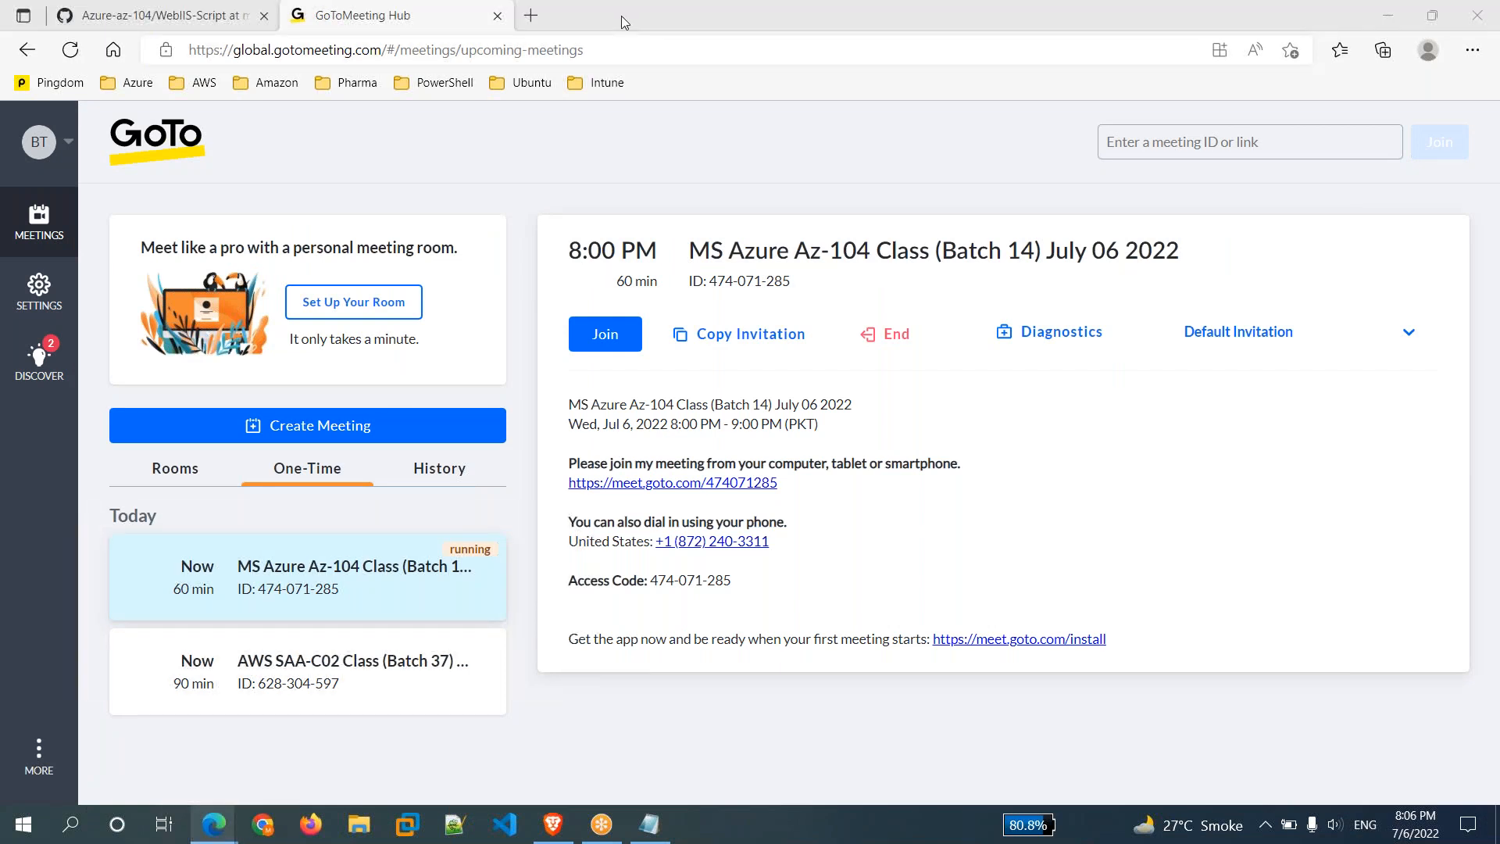
- Load portal.azure.com in a new tab and sign in with the second listed account, retrying after the error
click(531, 17)
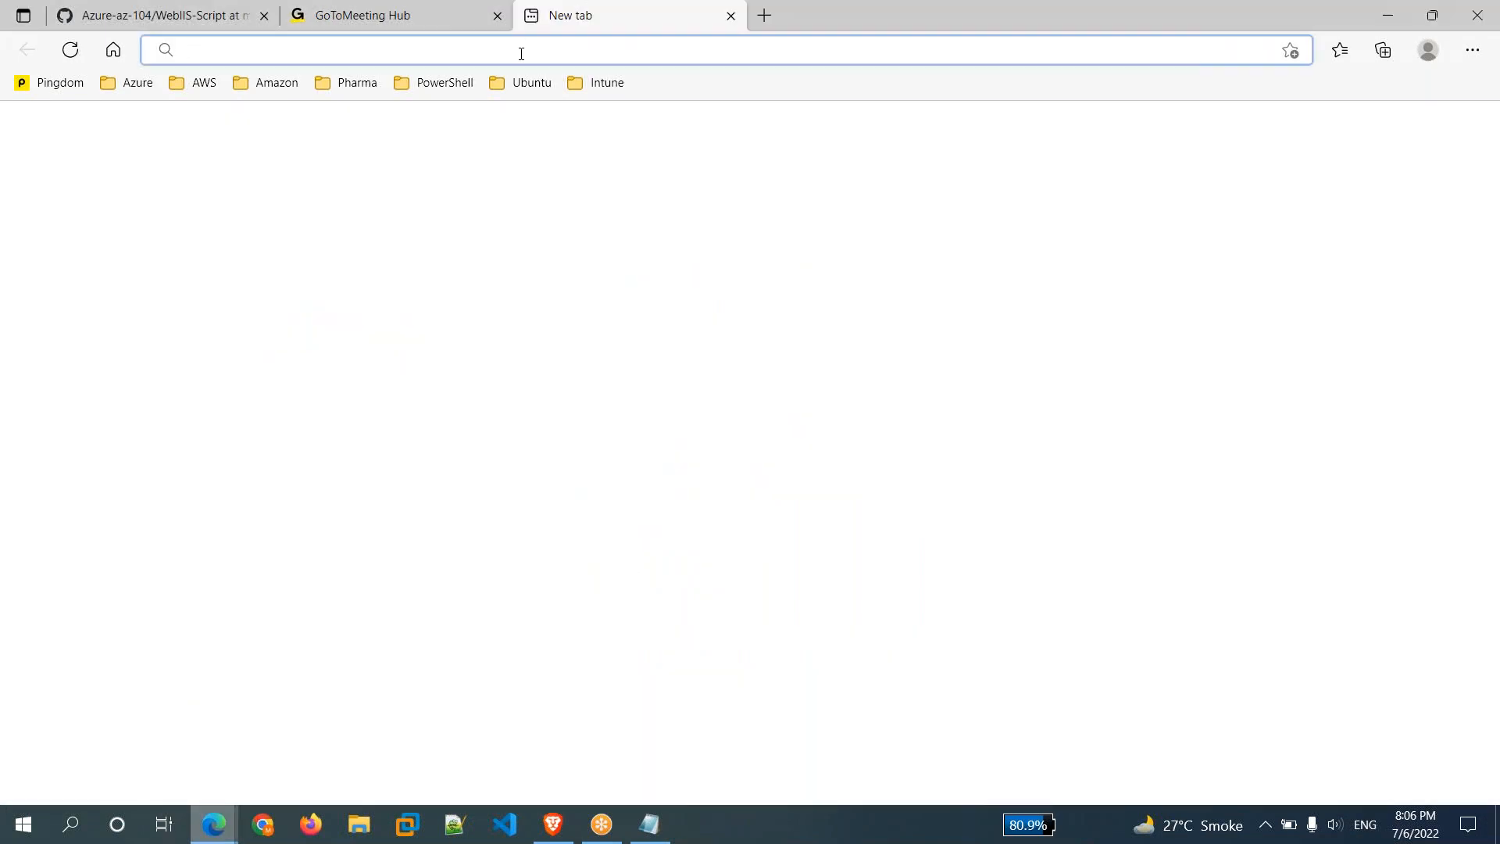
text(portal.azure.com)
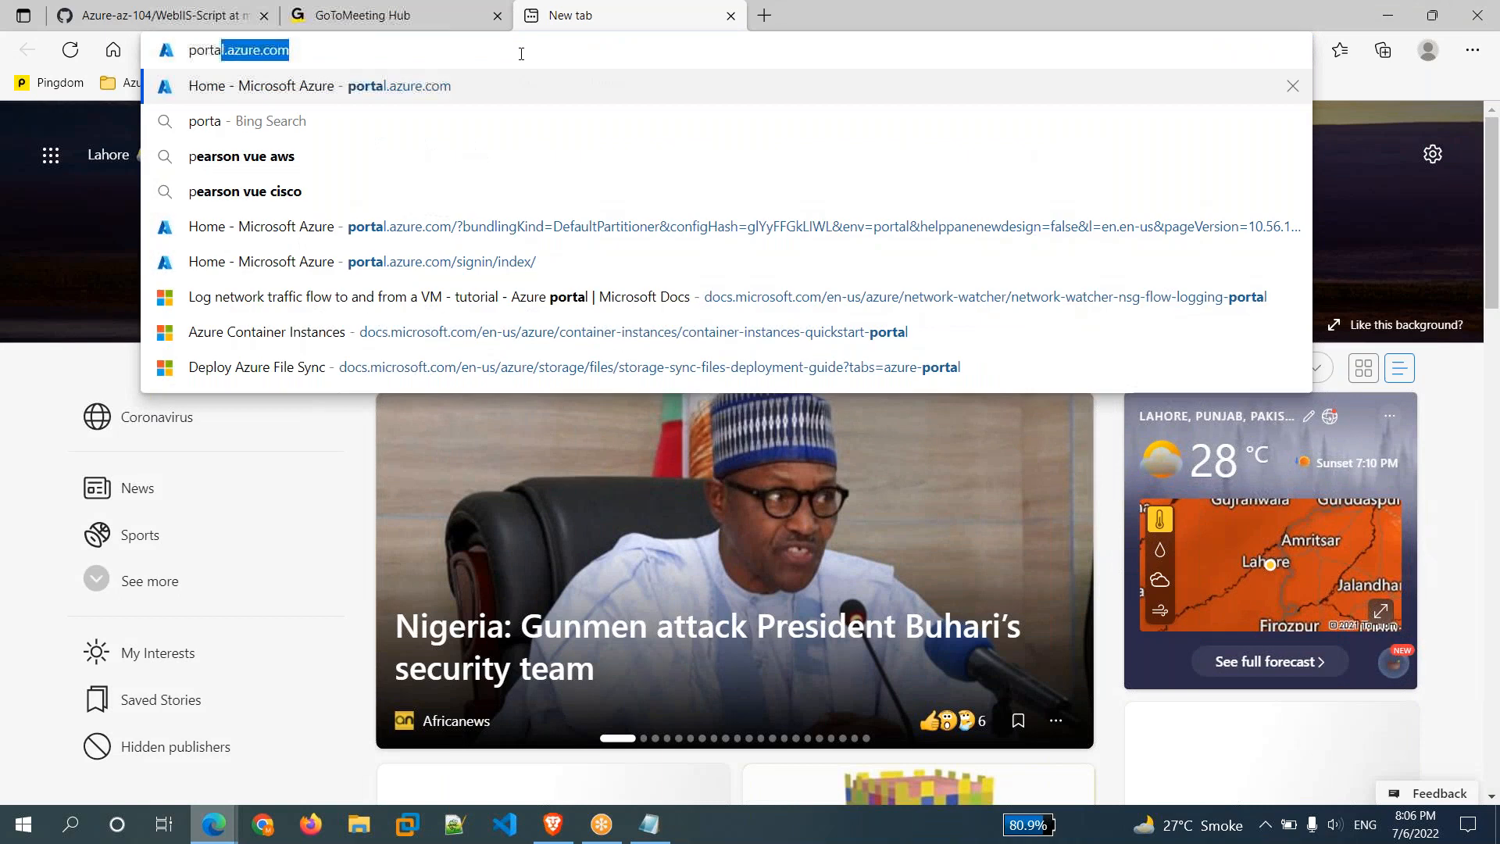
key(Return)
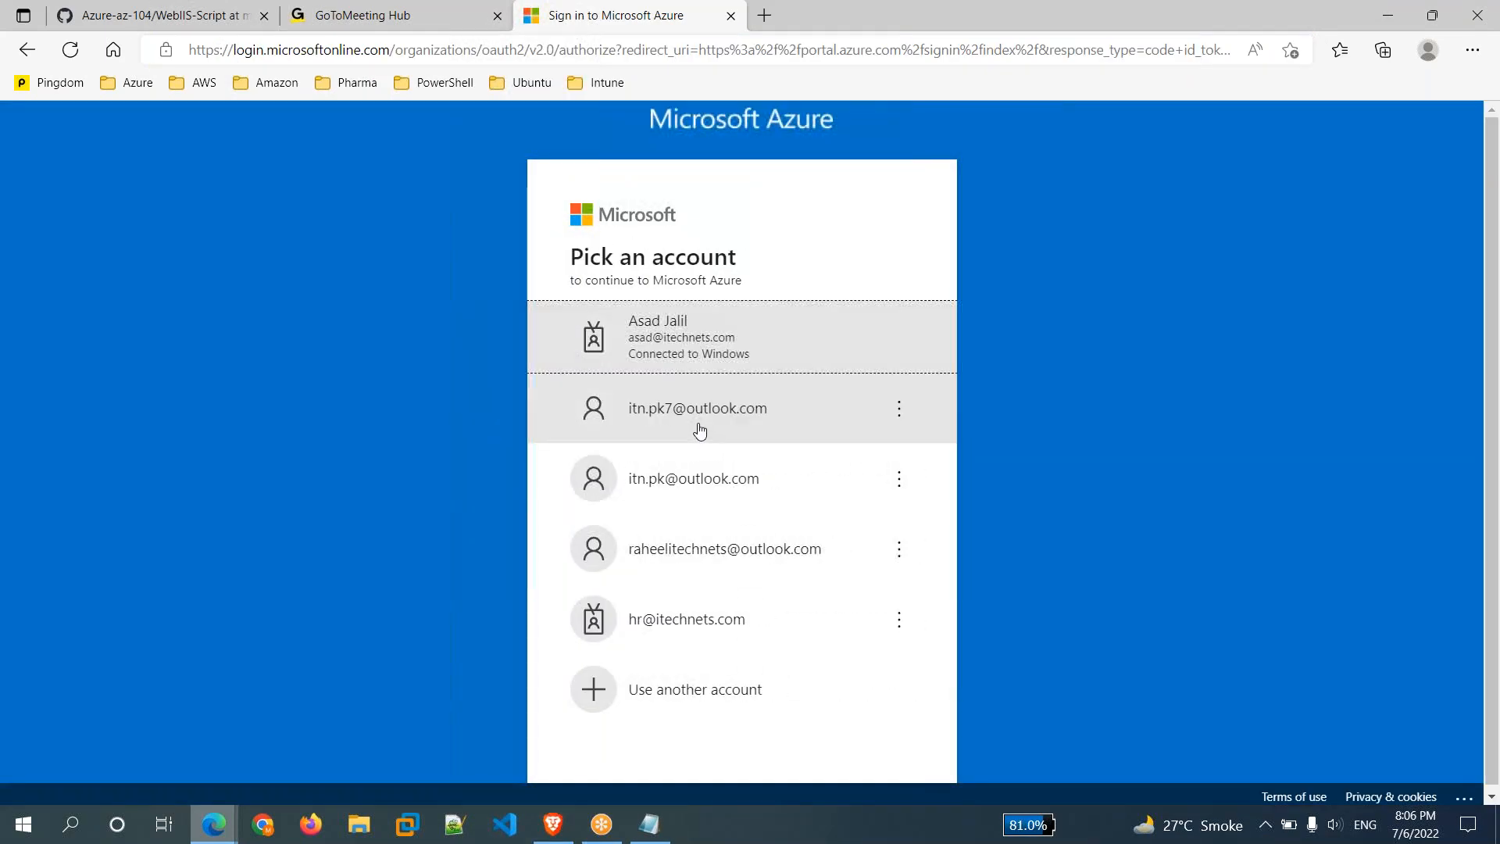
click(700, 425)
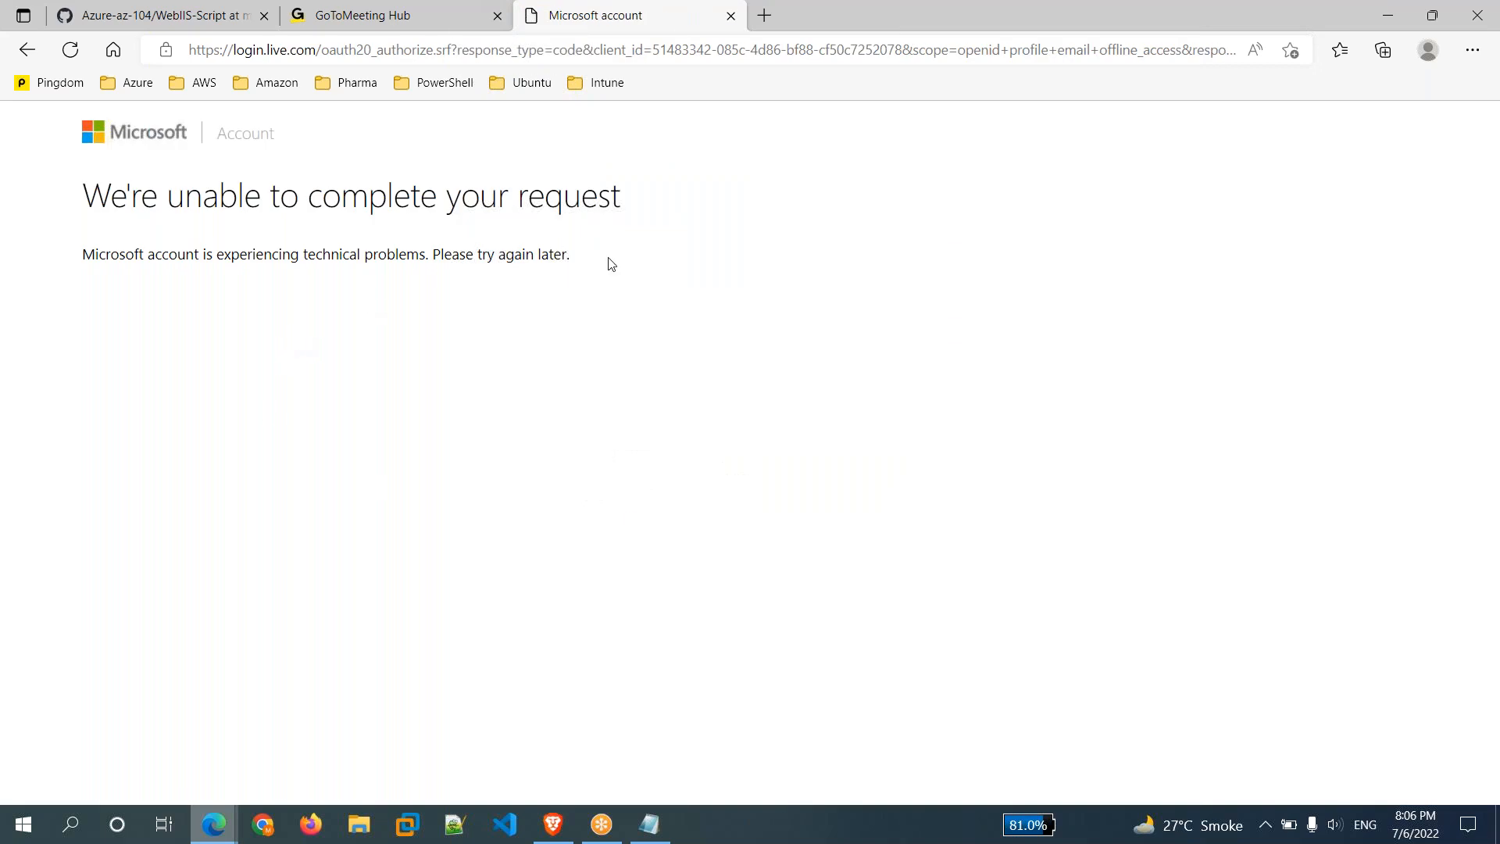
click(70, 49)
click(666, 50)
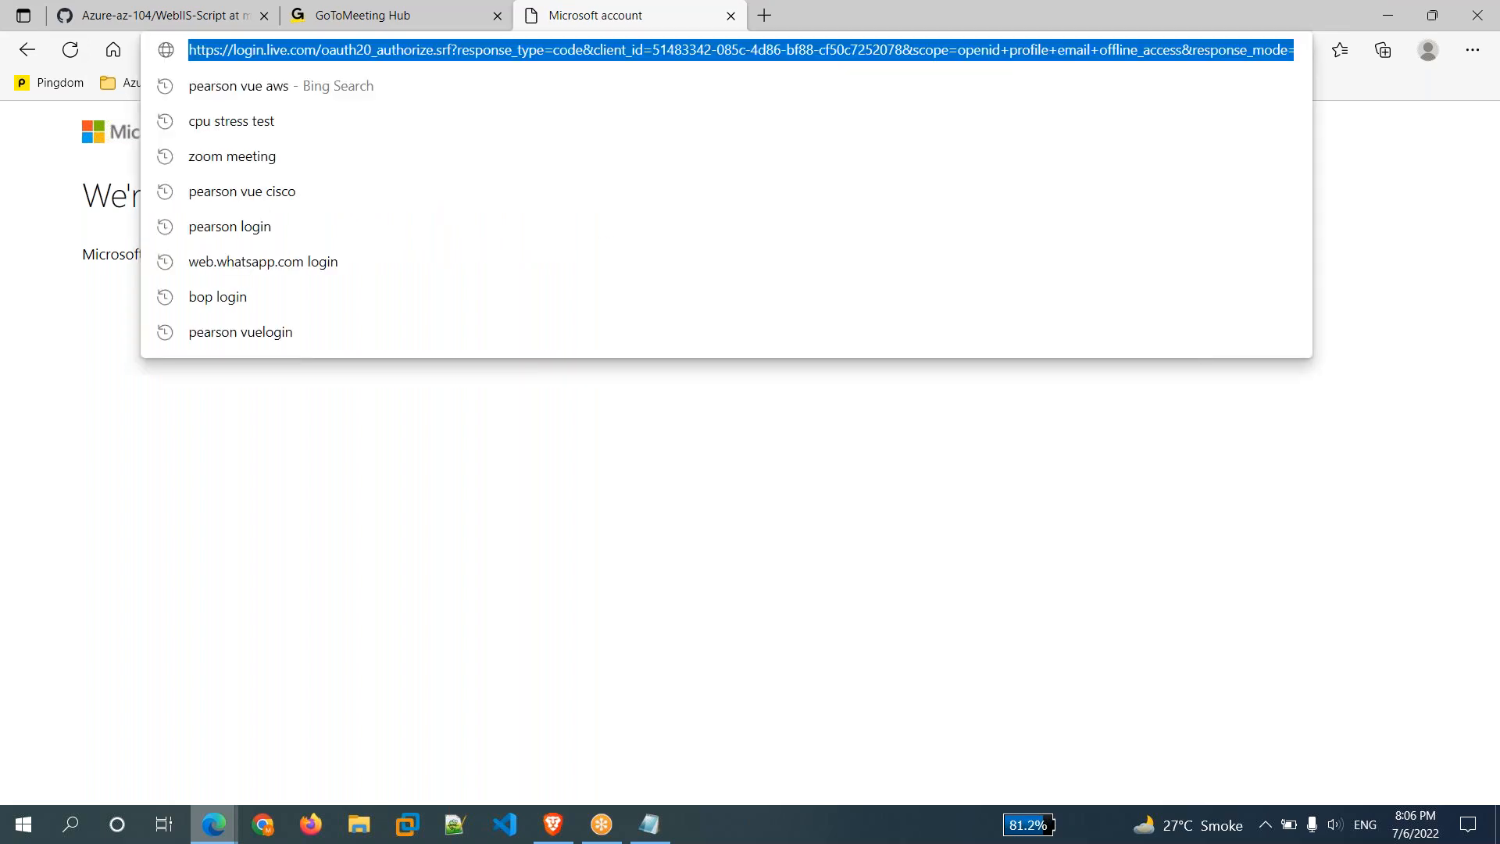
text(portal.azure.com)
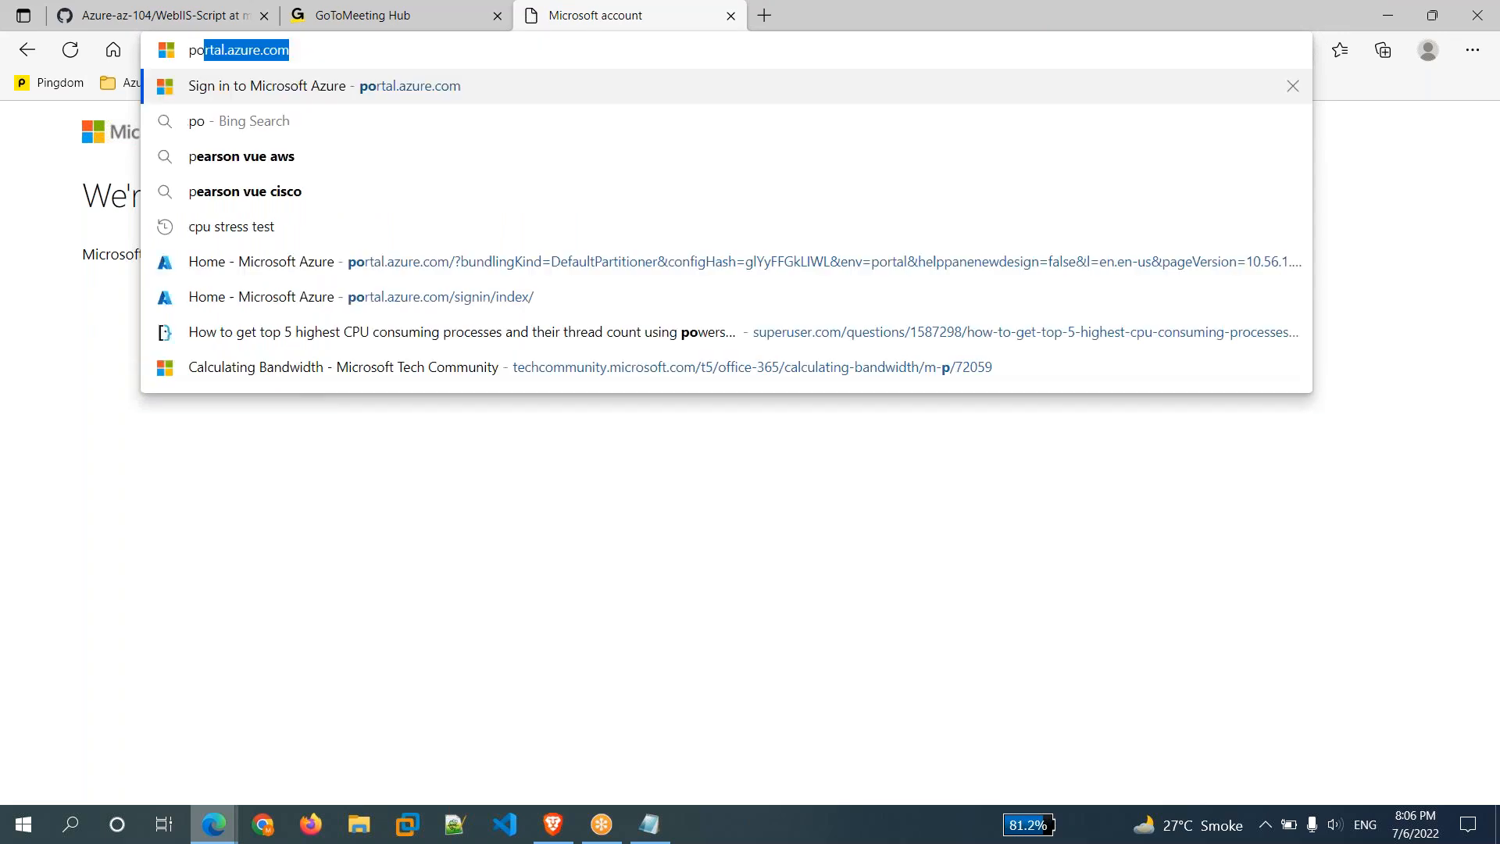
key(Return)
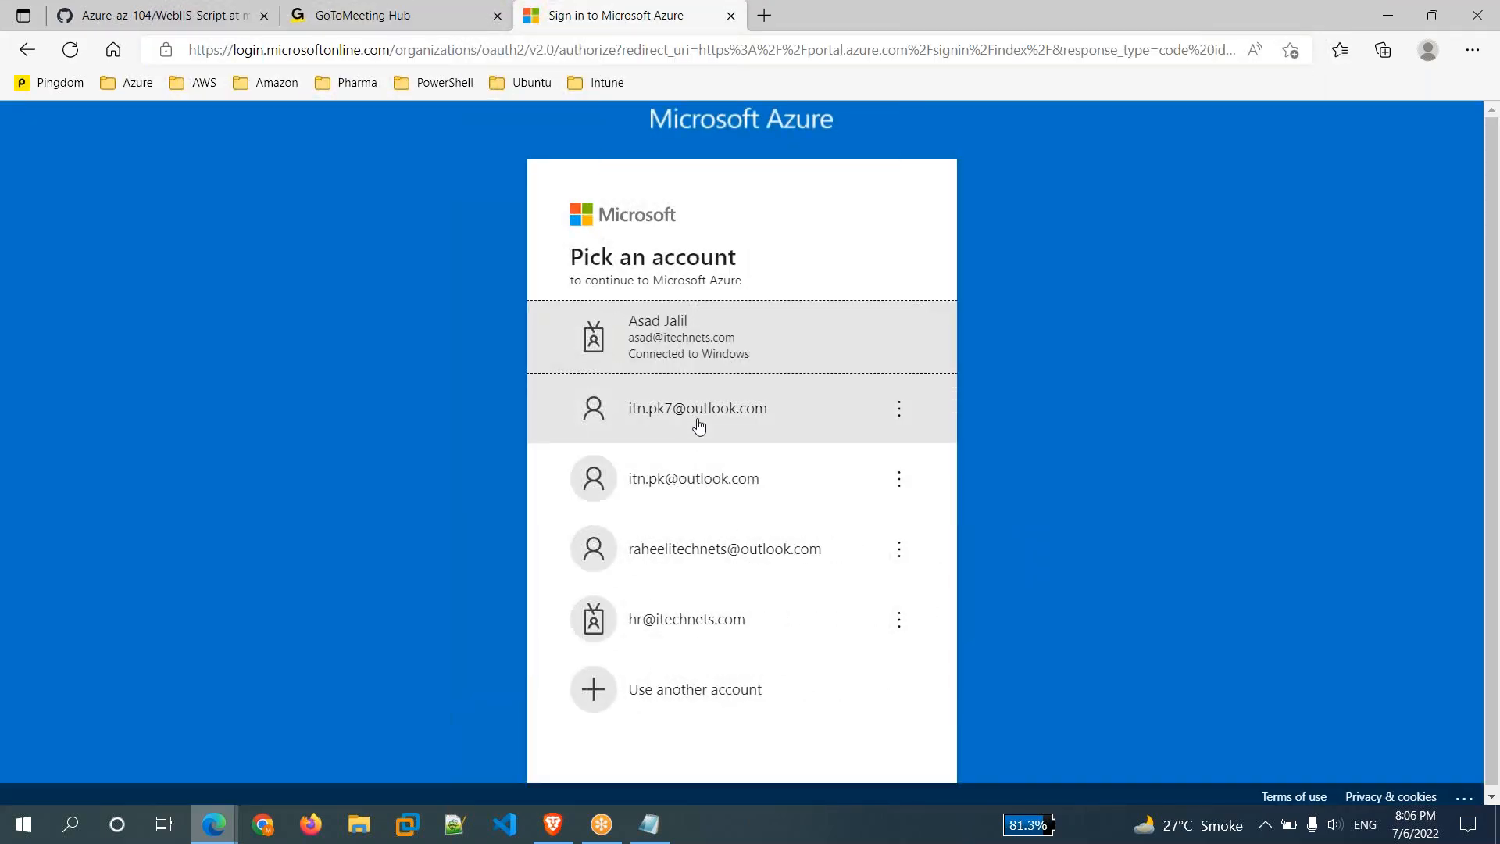
click(699, 424)
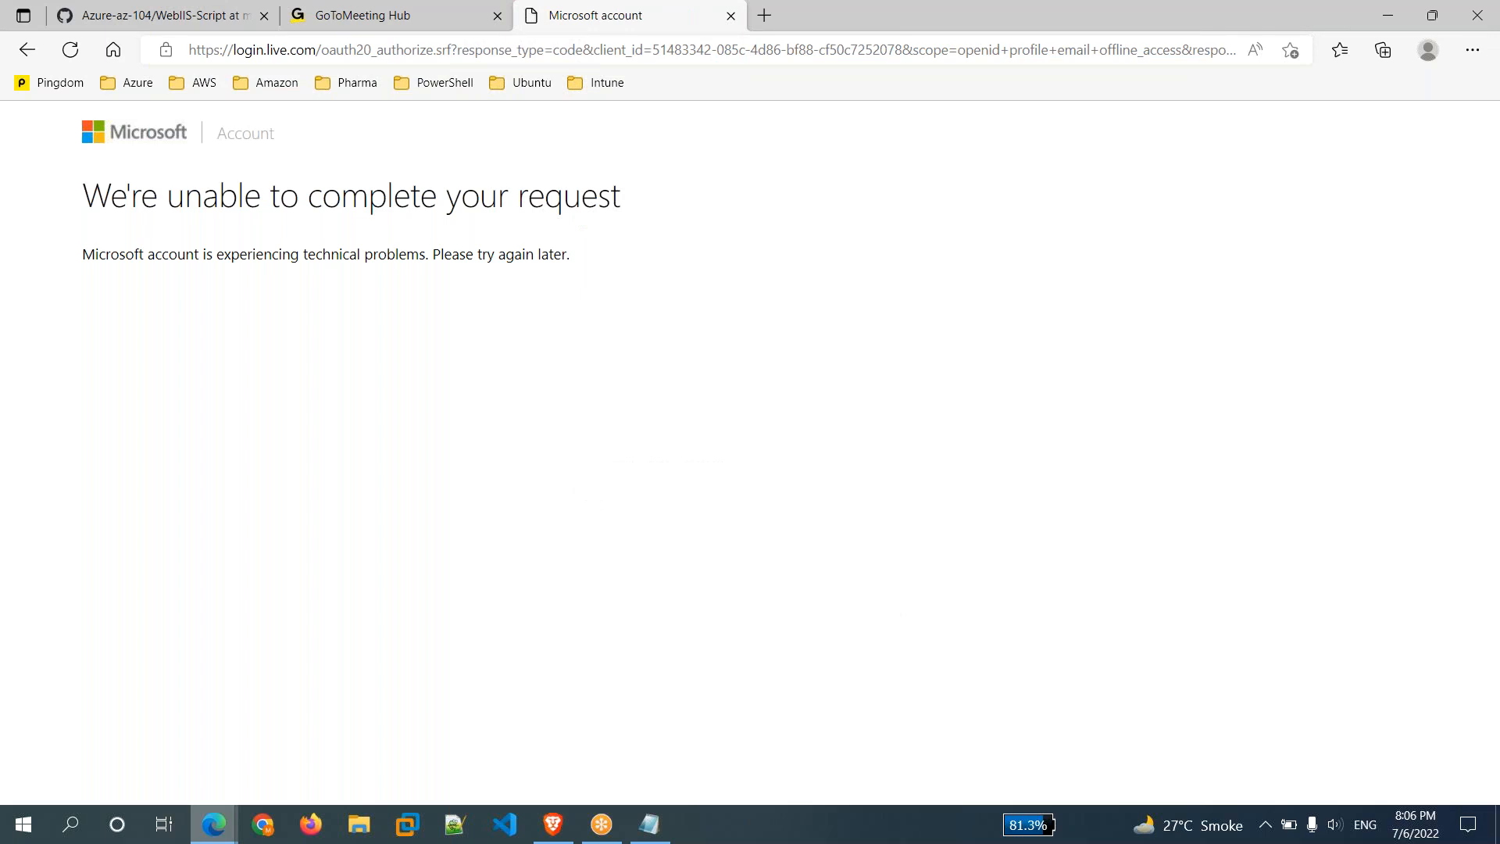
- Switch among the browser windows, ending on the already signed-in Azure home window
click(214, 823)
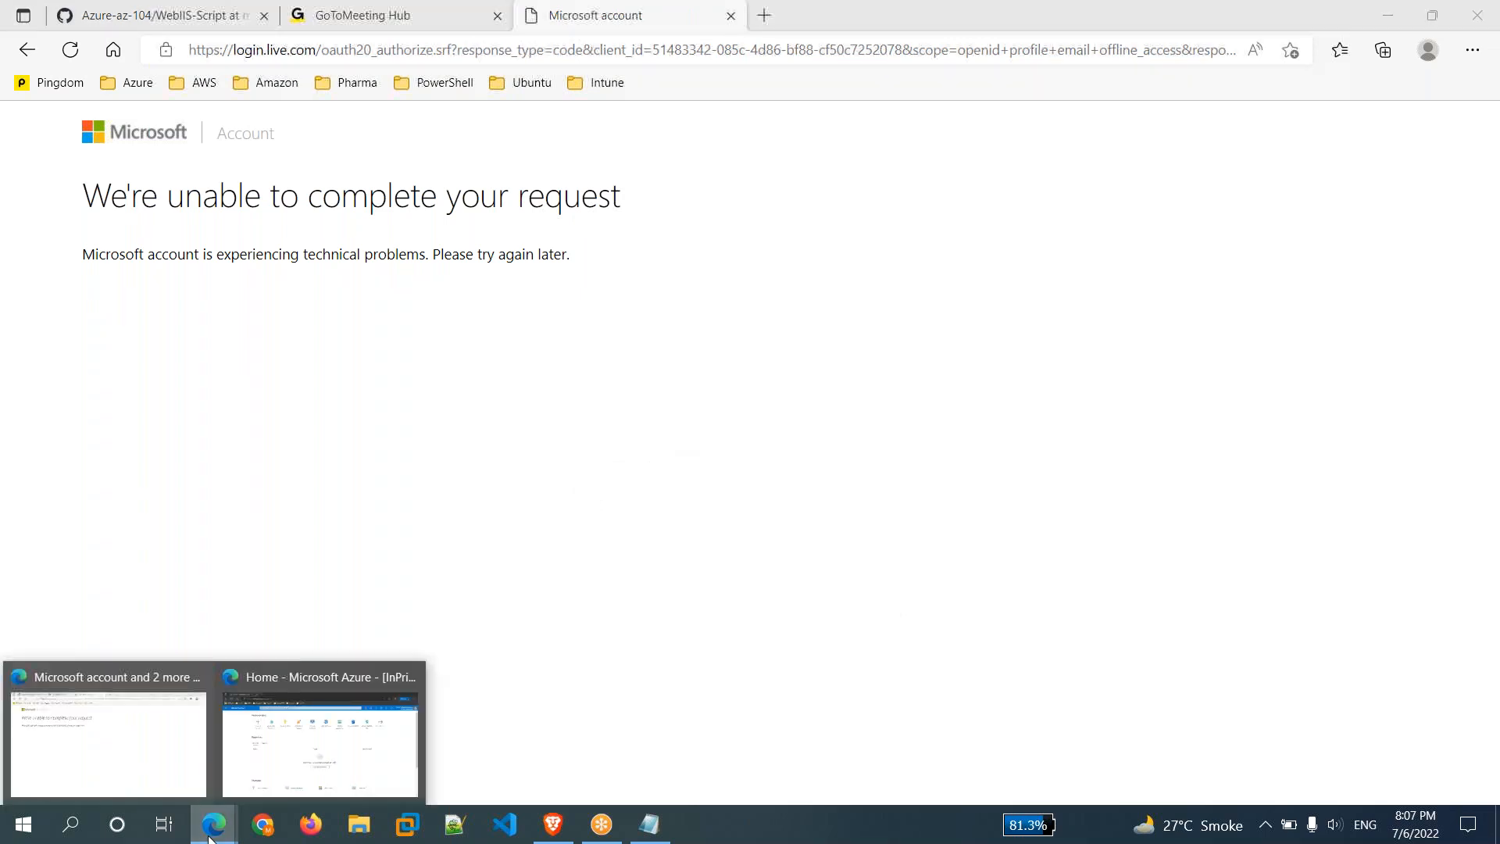
click(308, 761)
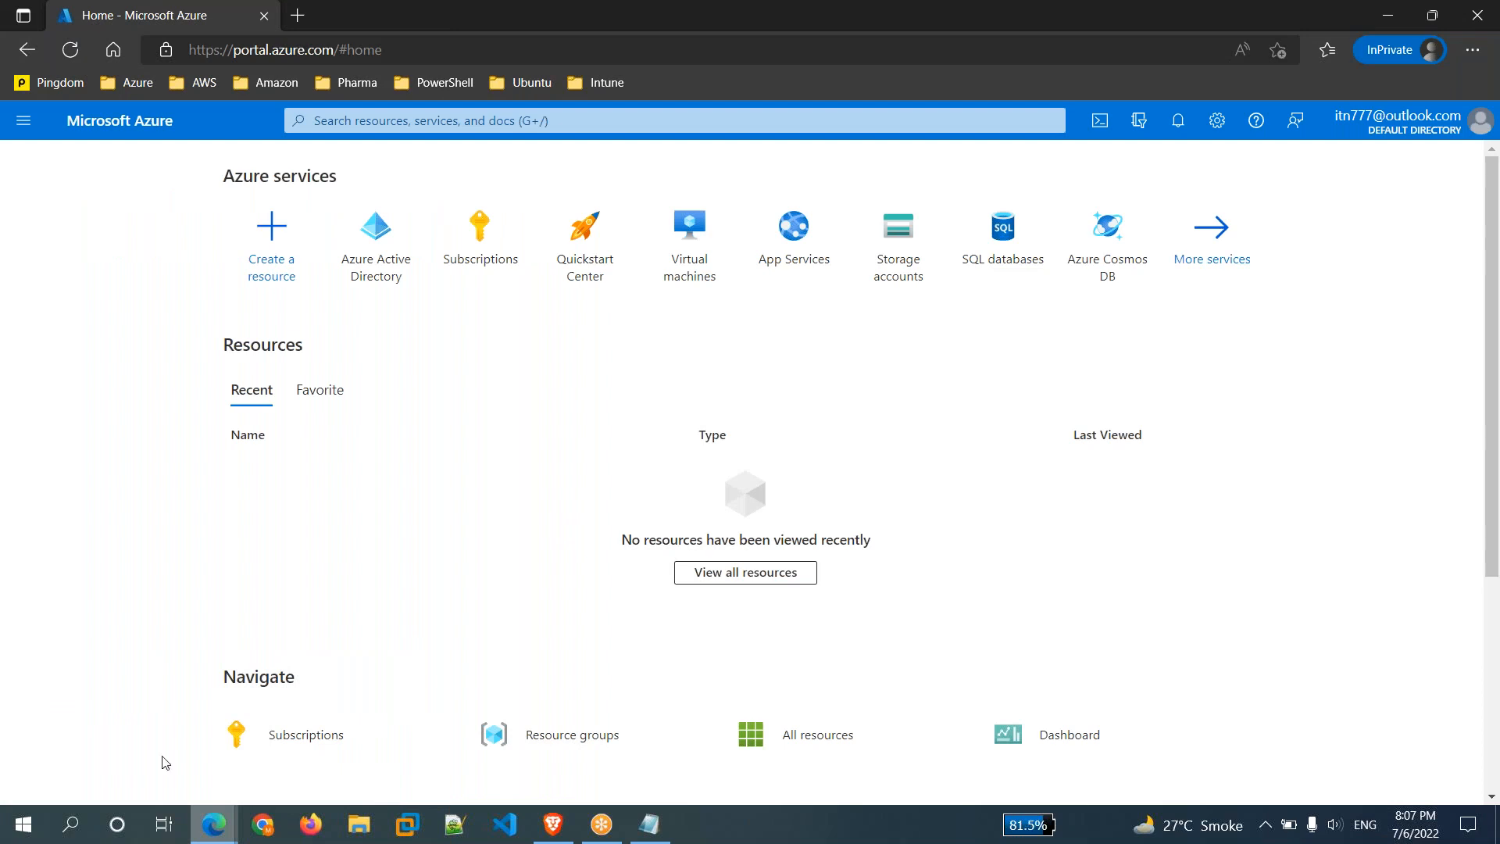
click(215, 826)
click(153, 764)
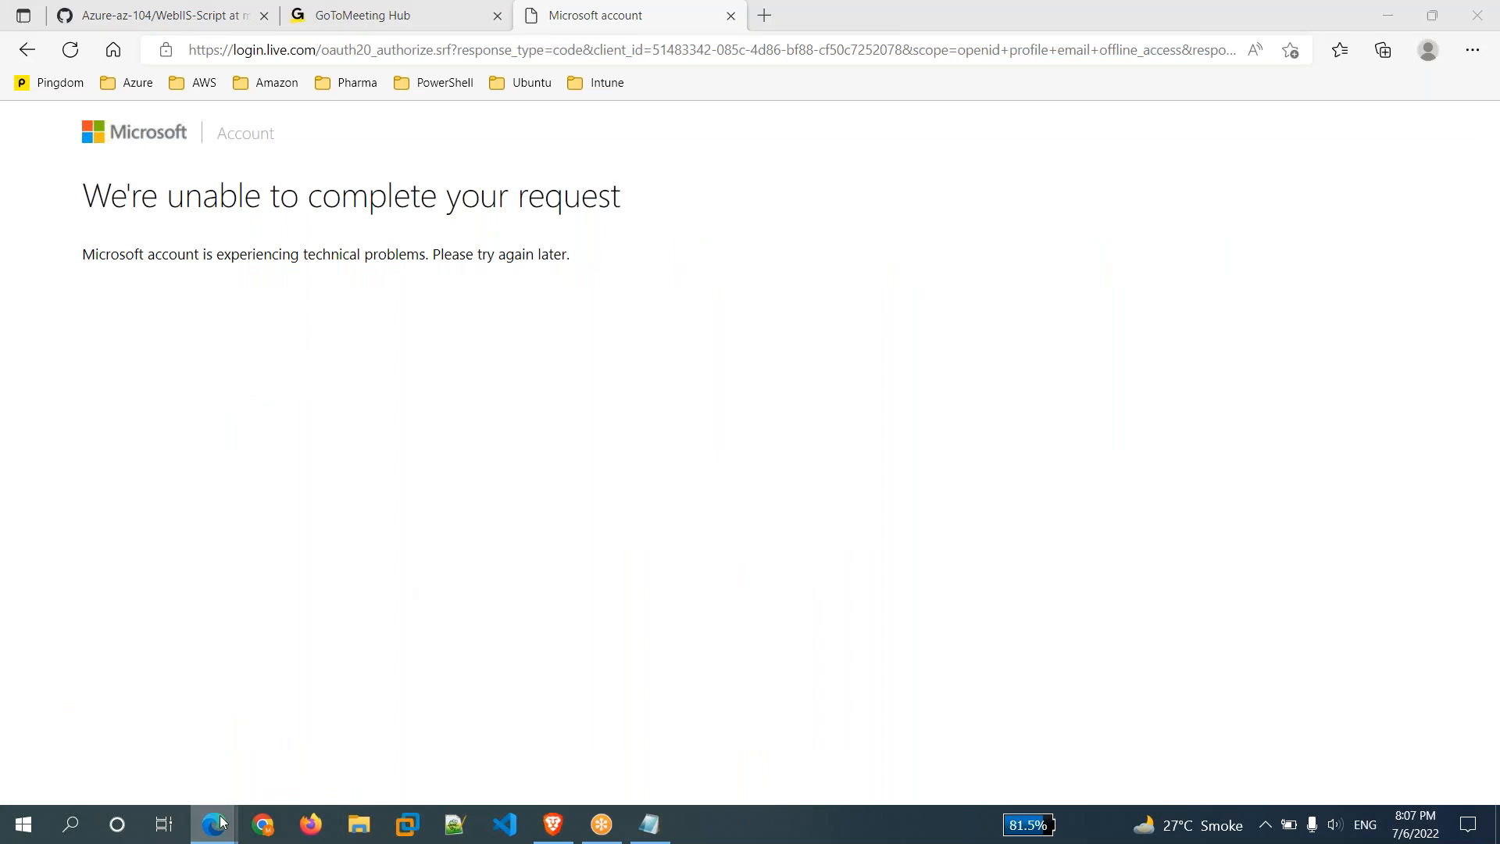
mouse_move(219, 821)
click(313, 754)
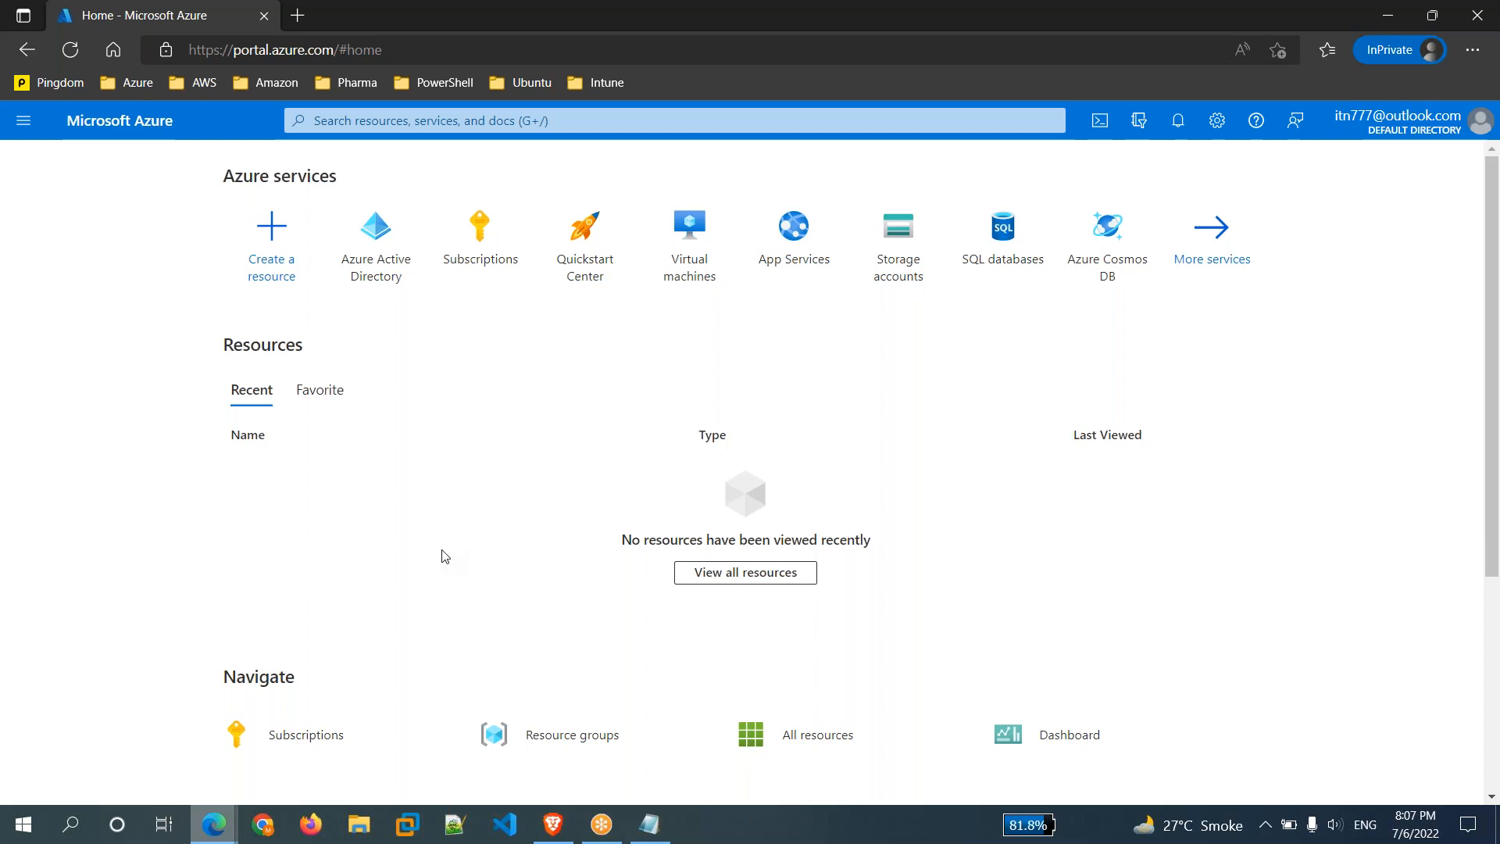
- Add the note heading '- Intune (EndPointManager)' in the Az-104 Batch 14 notes
click(650, 823)
key(Return)
key(Return)
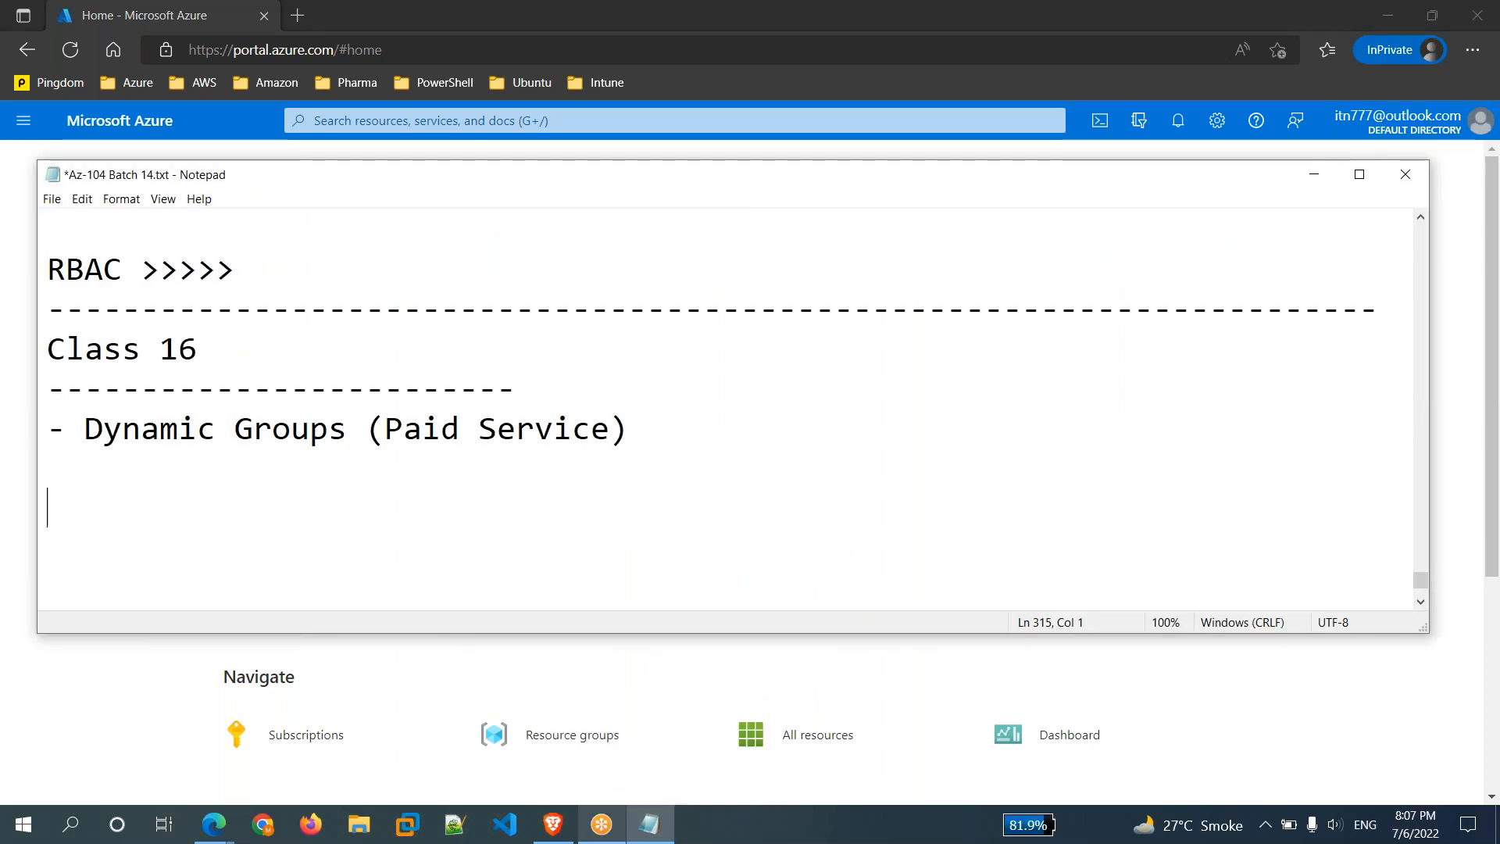
text(- Intune (End)
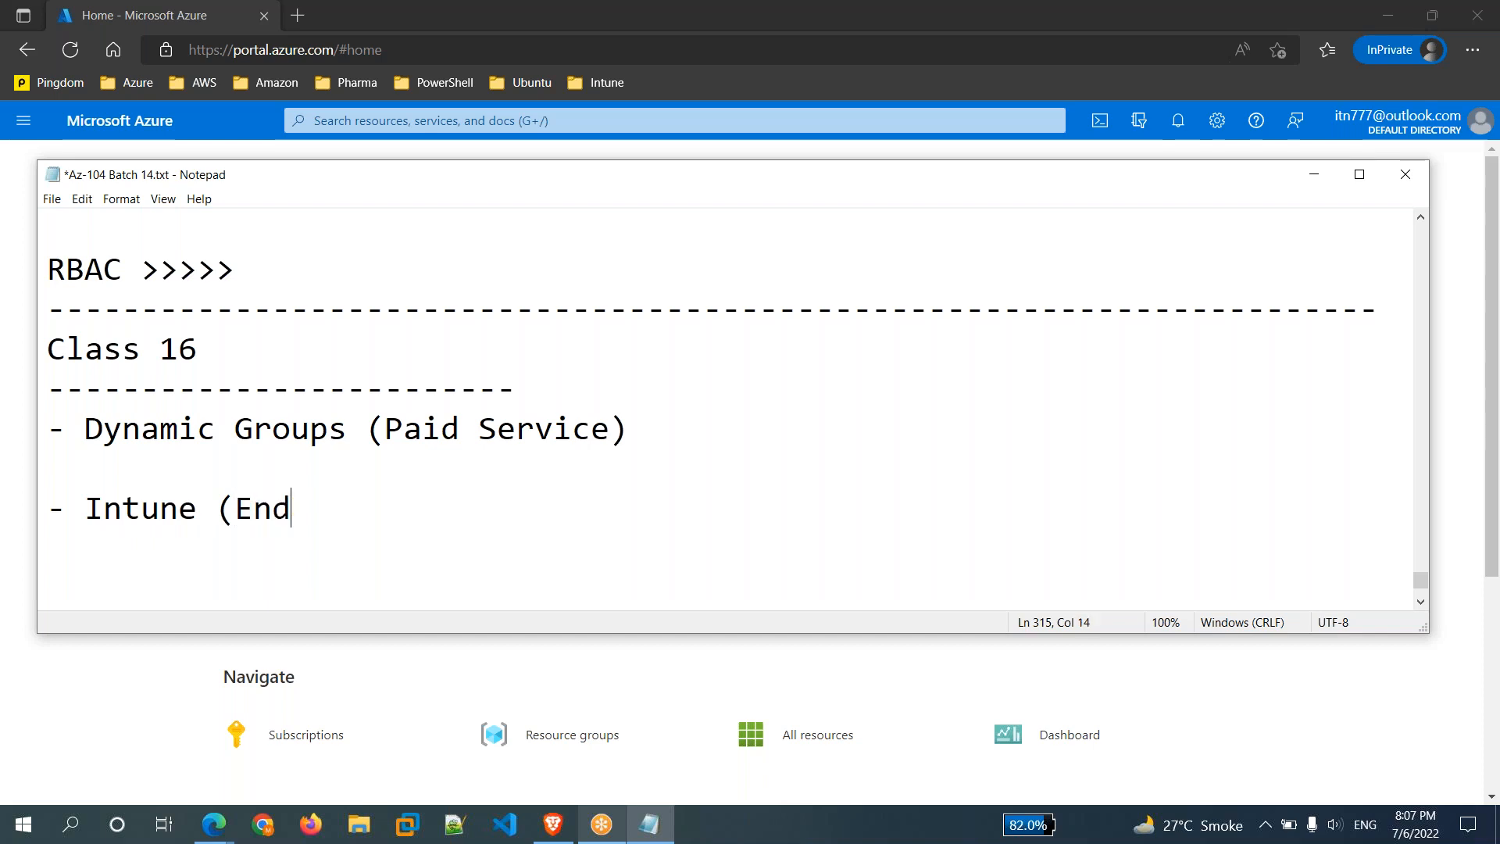
text(Point)
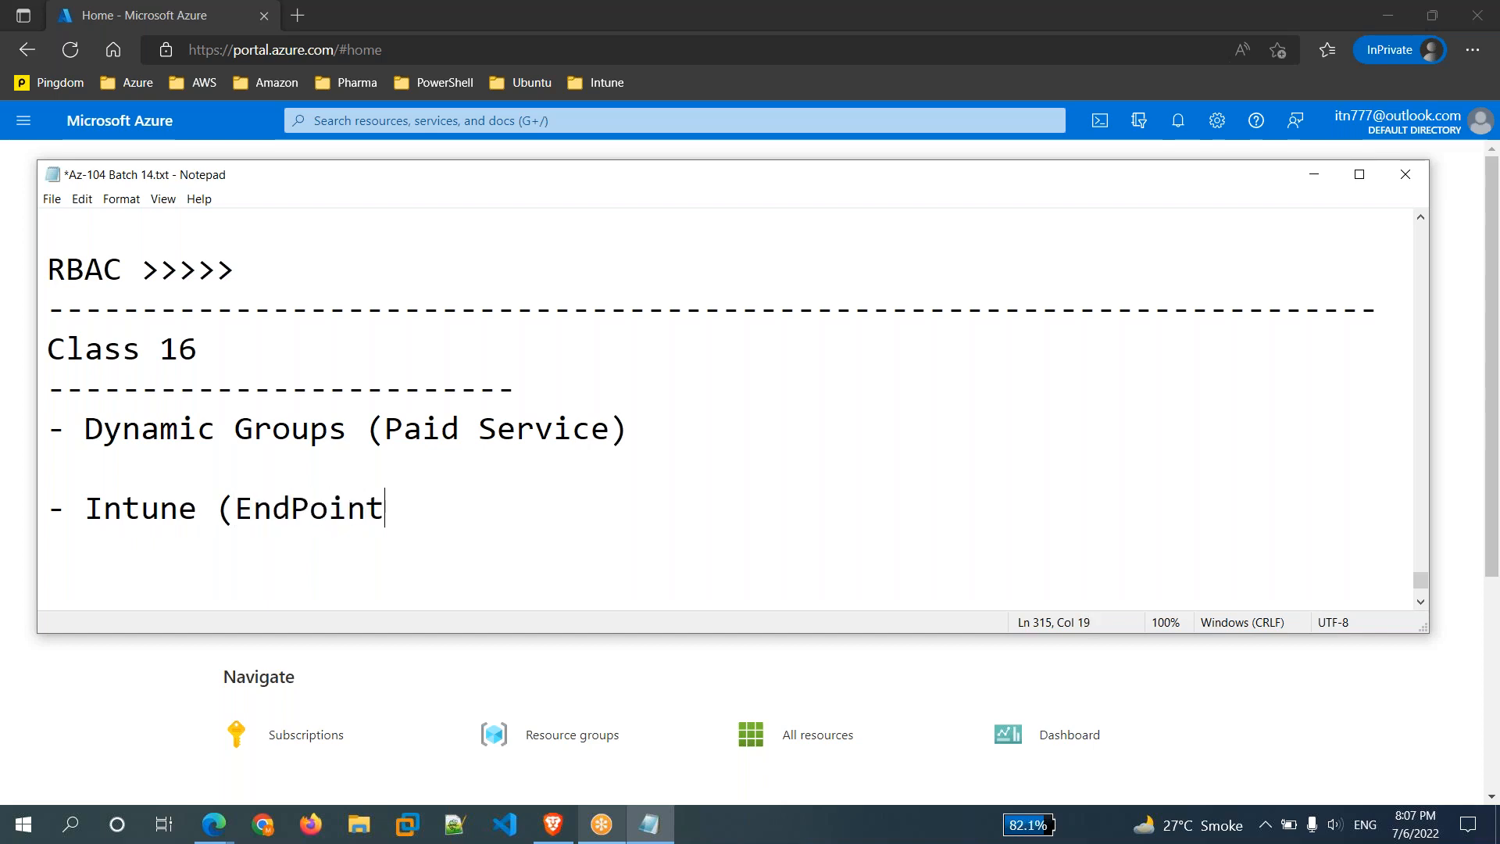
text(Manager)
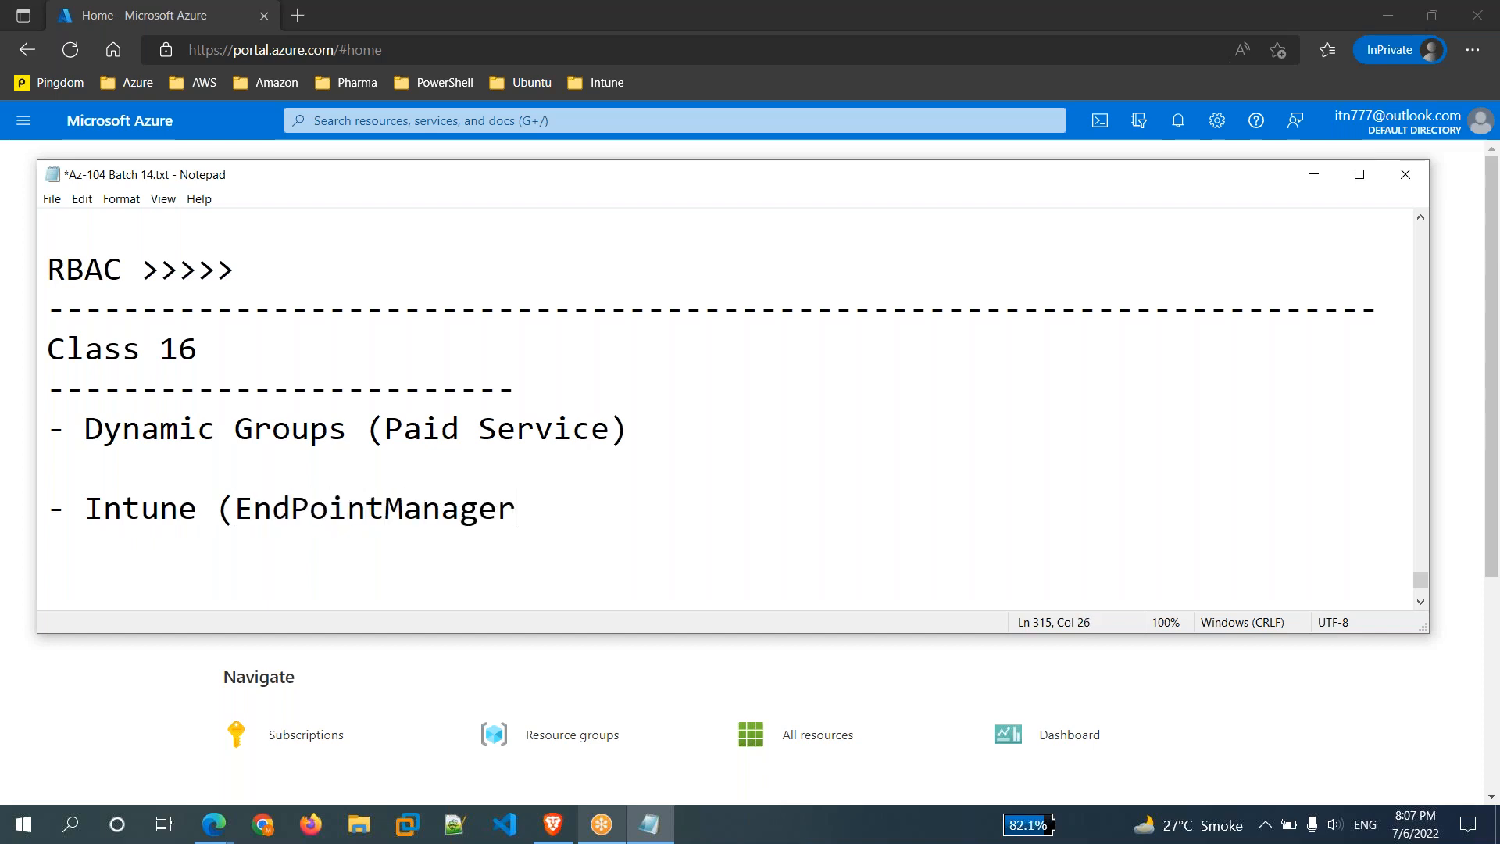
text())
key(Return)
- Underline it with dashes and type 'MDM + MAM (Mobile Device Management + Mobile Application Management)'
text(--------------------------)
key(Return)
text(MDM + )
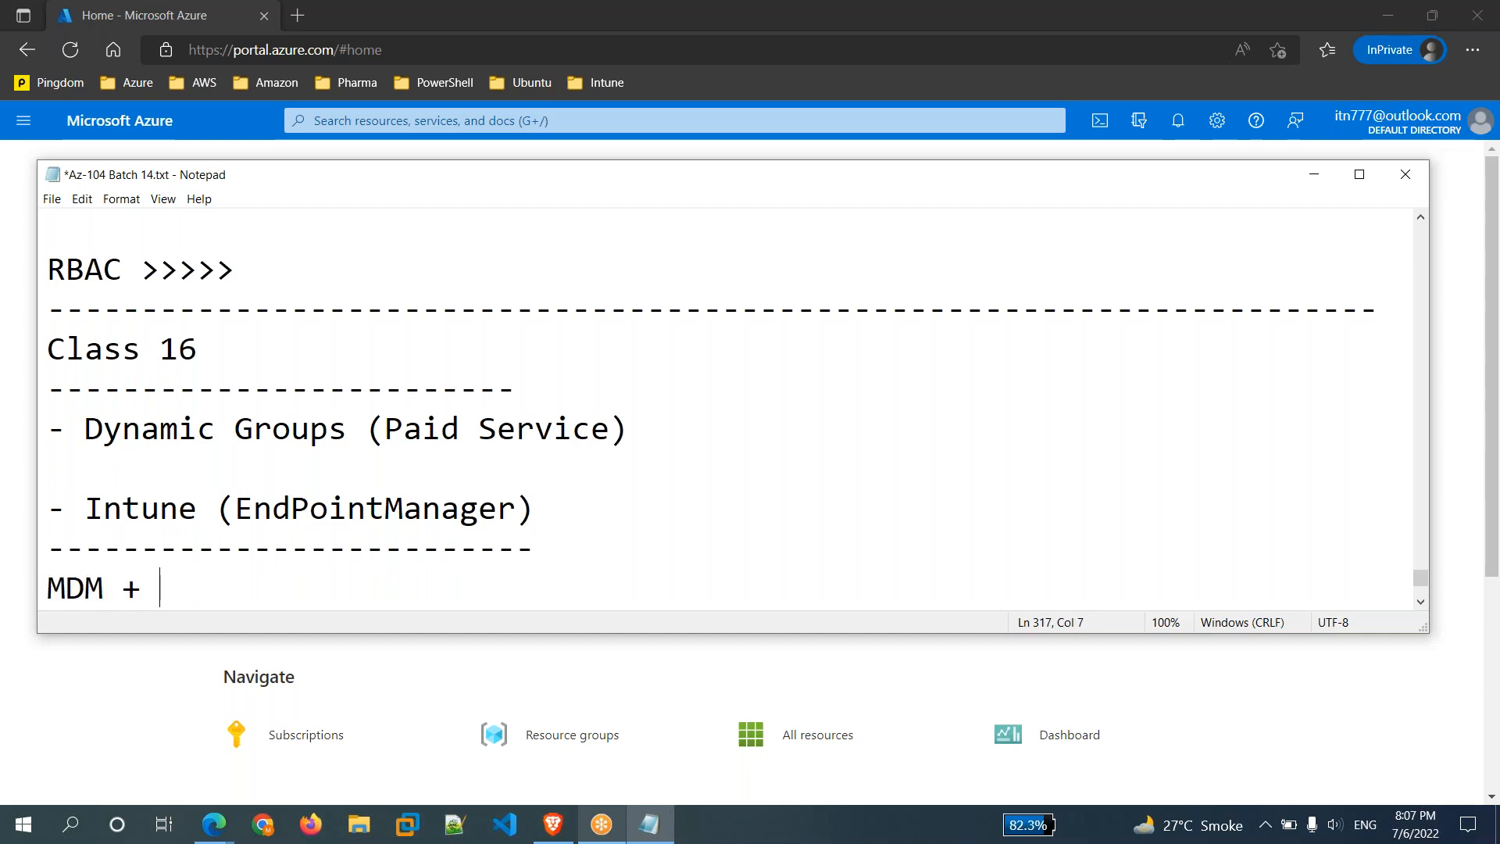
text(MAM ()
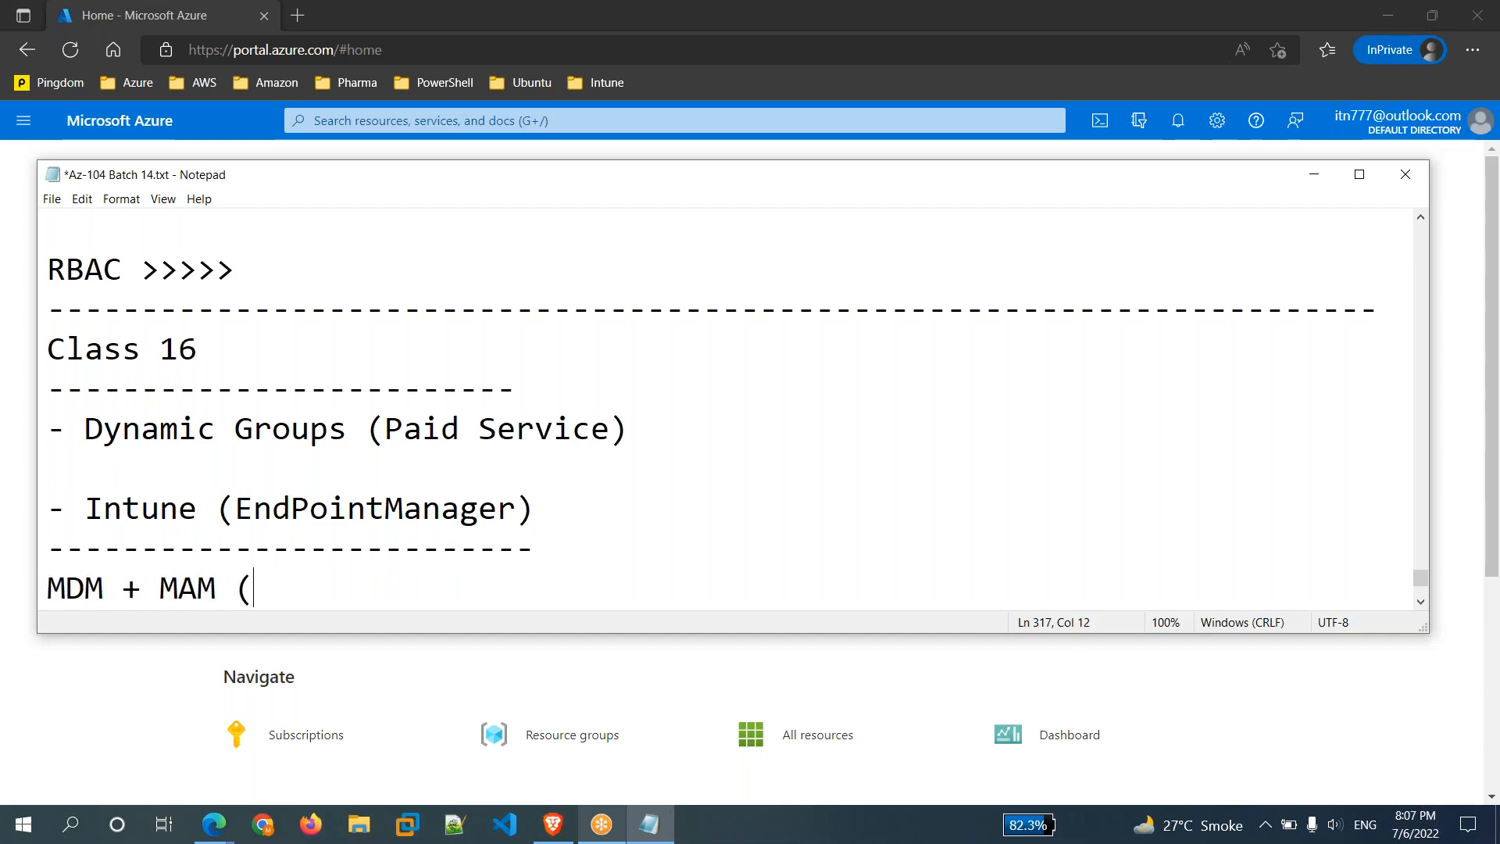
text(Mobile)
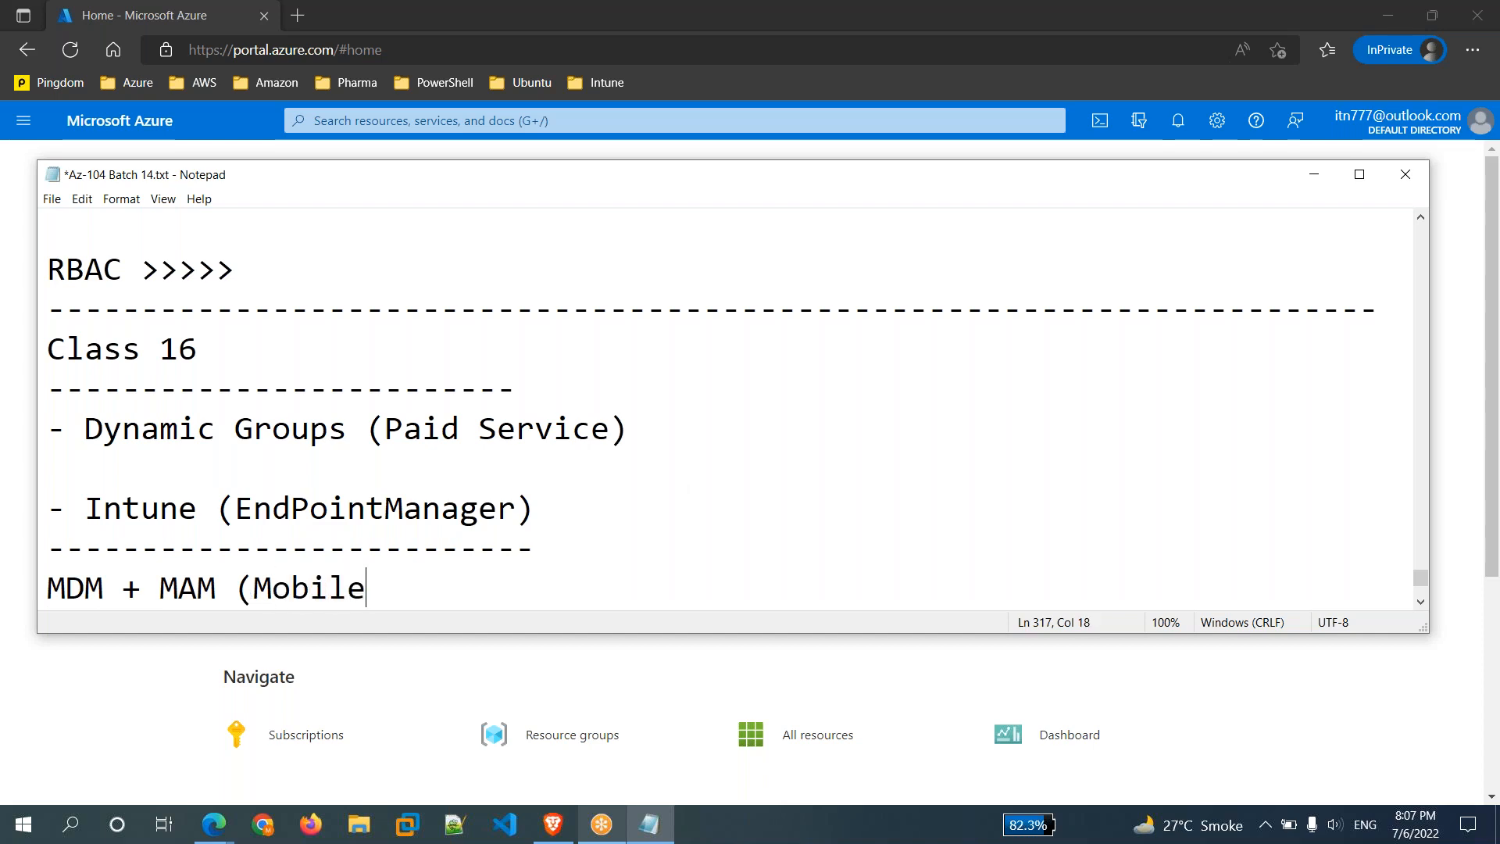
text( Device Man)
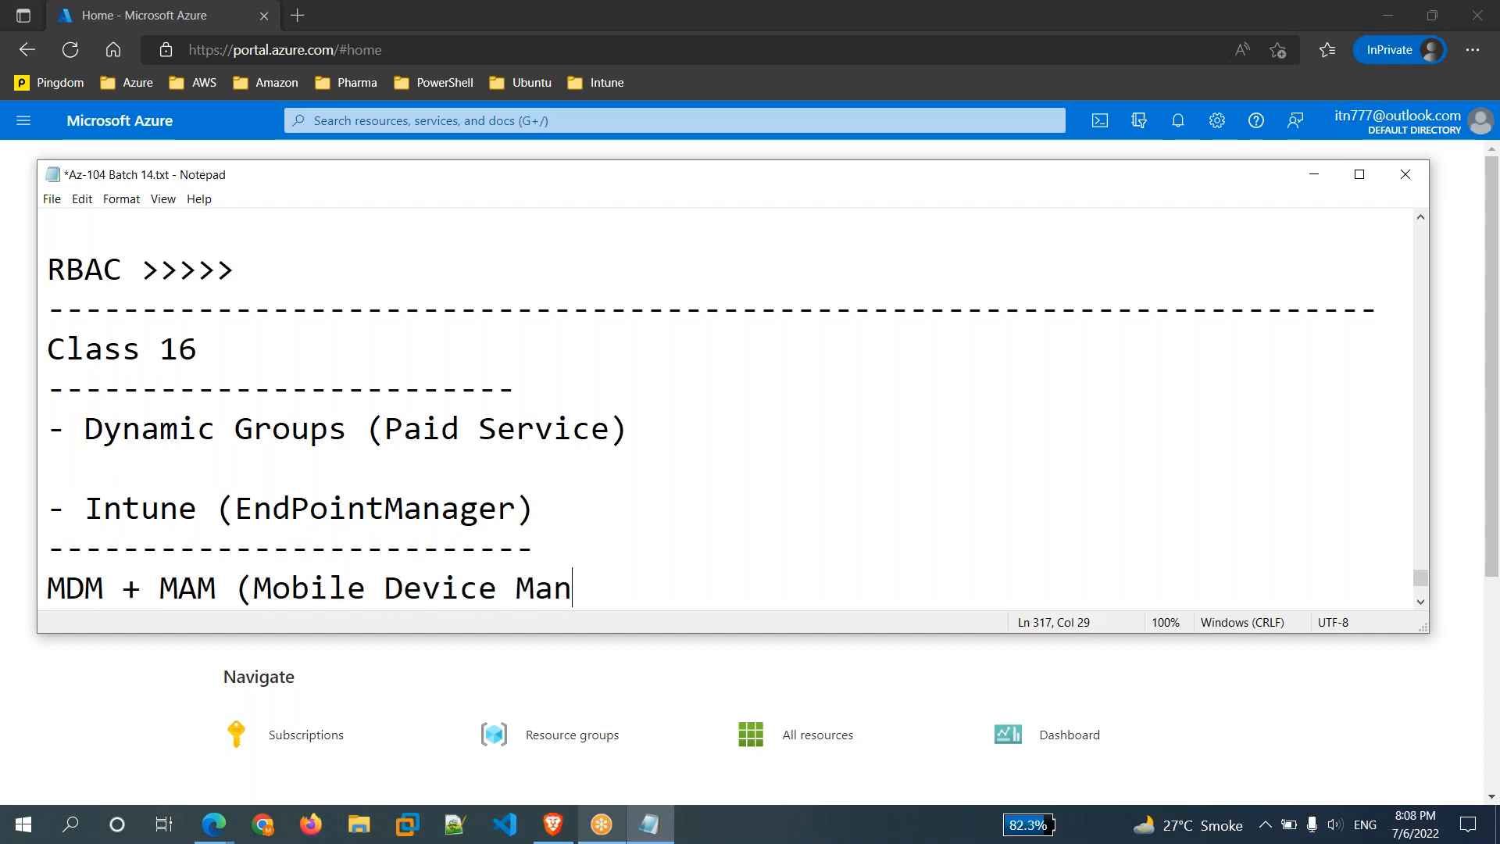
text(agement)
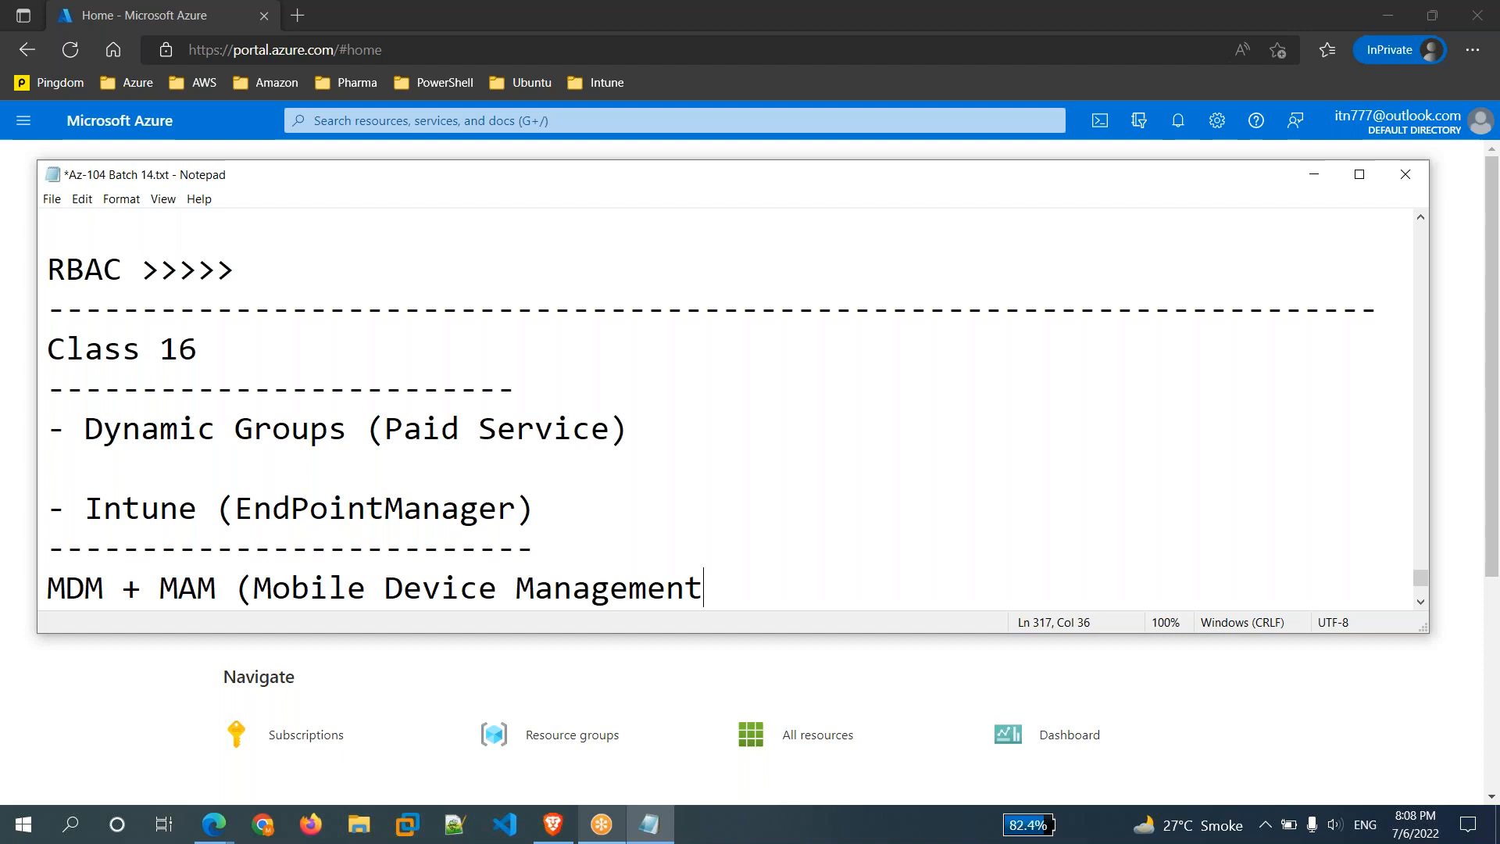
text( + M)
text(obile )
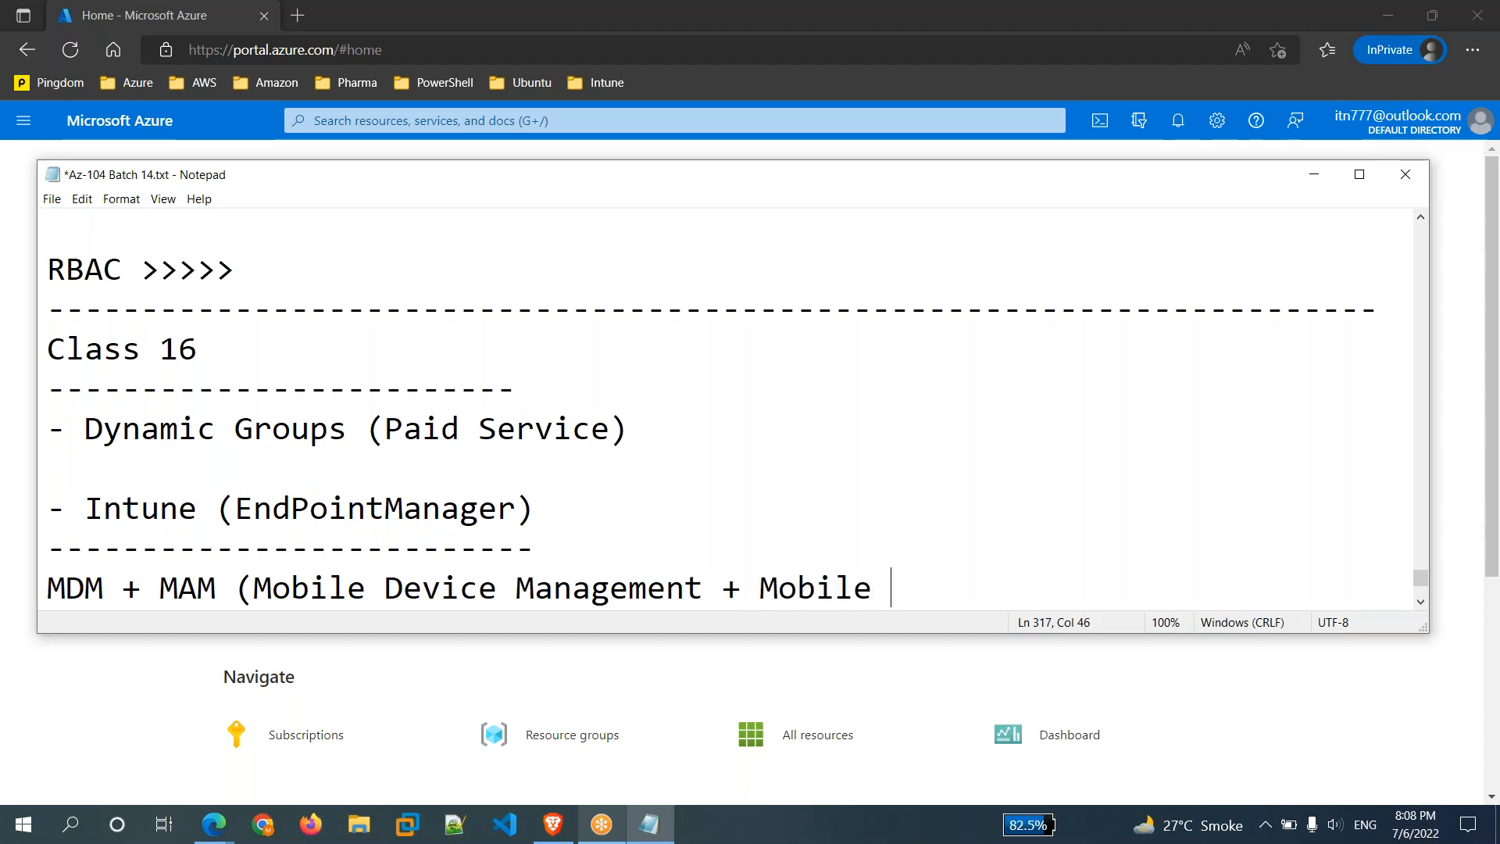
text(Applicatio)
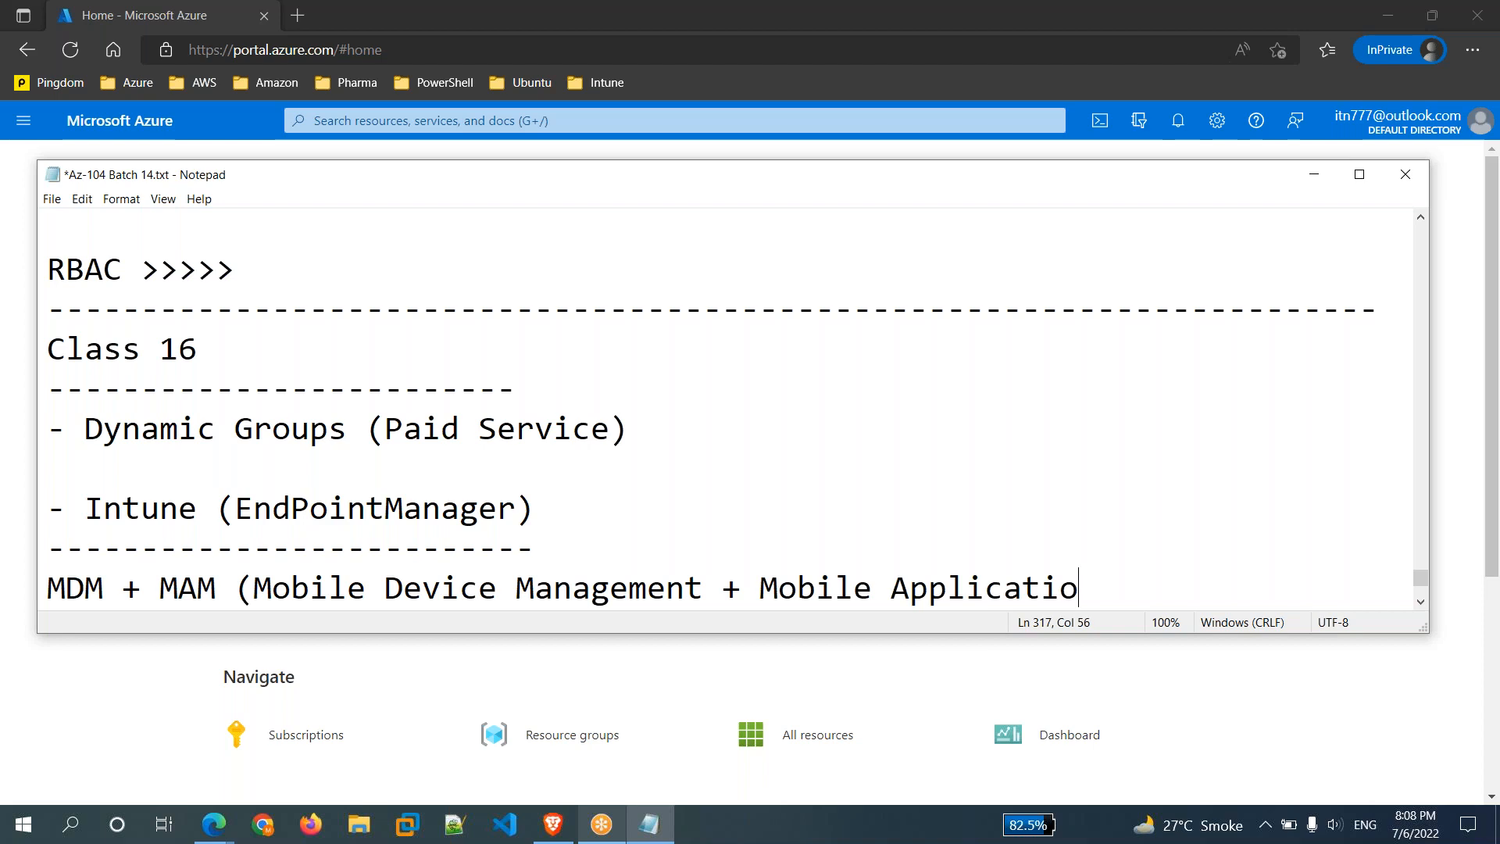
text(n Manage)
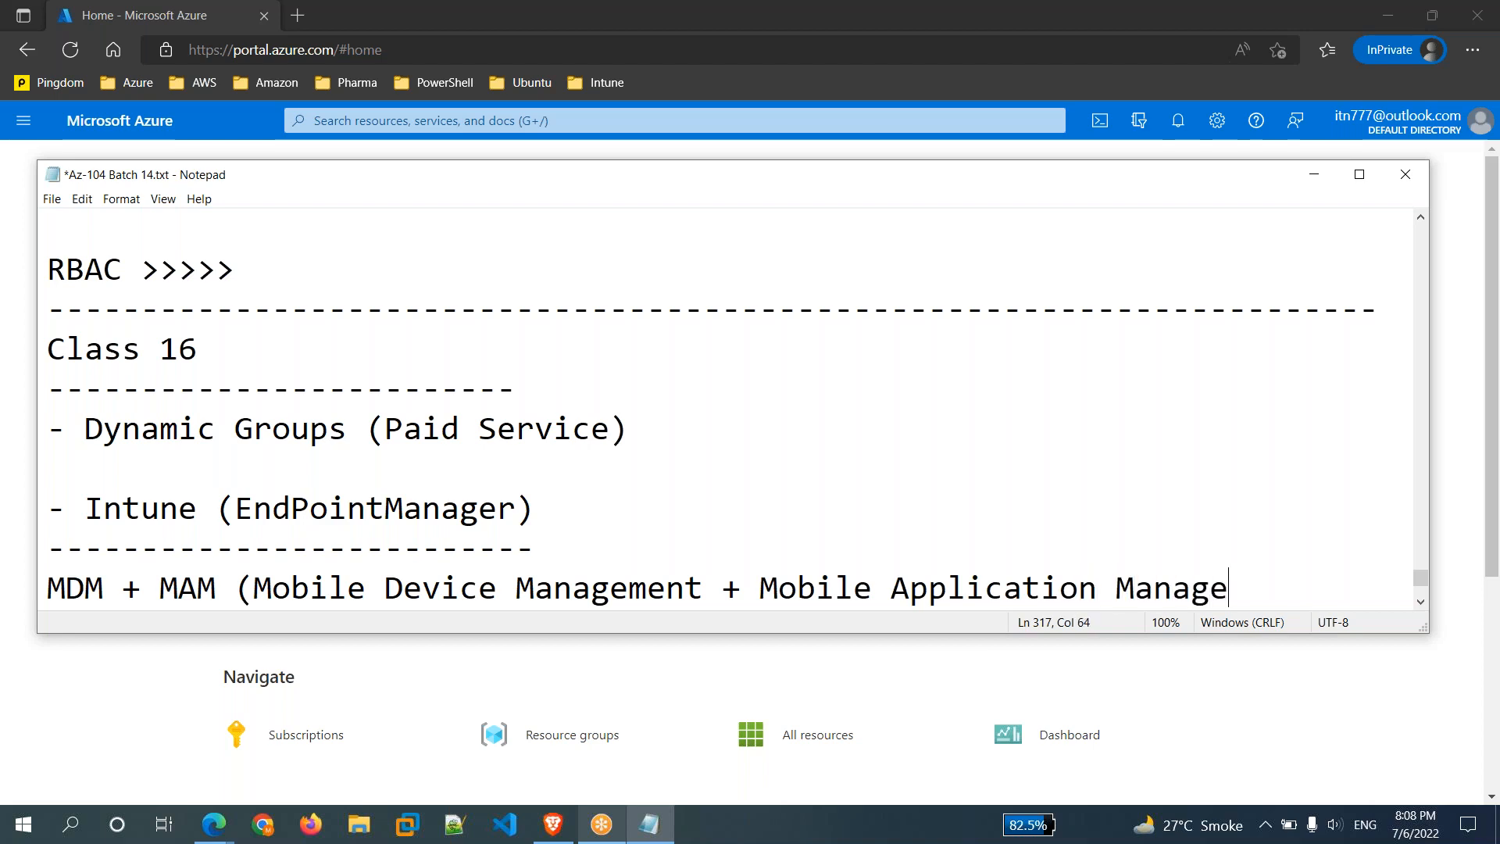
text(ment))
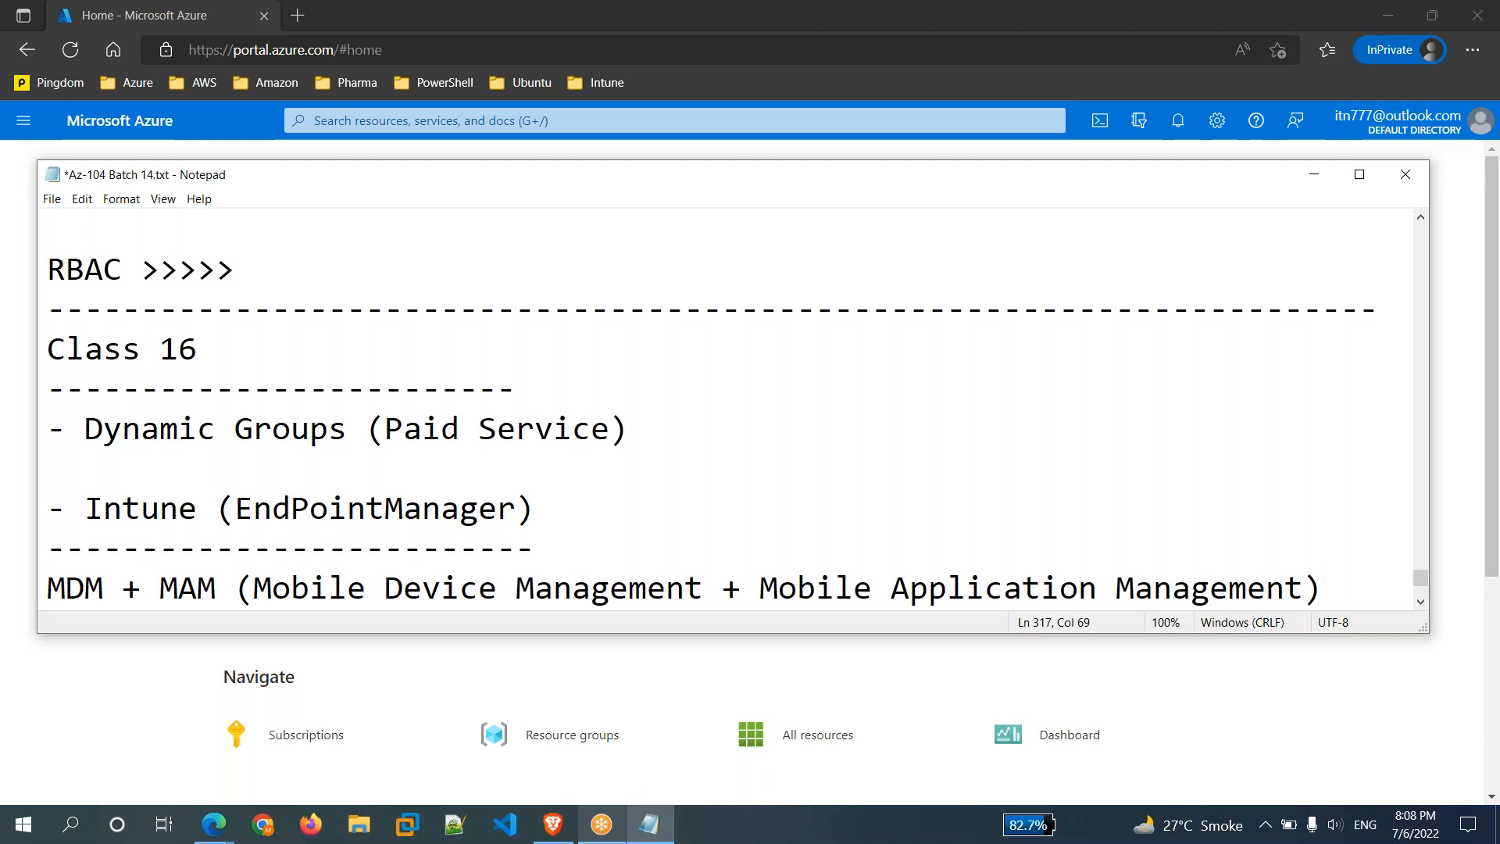
- Add the line 'US/UK/canada/Australia/ GULF' below the MDM + MAM note, fixing the typos
key(Return)
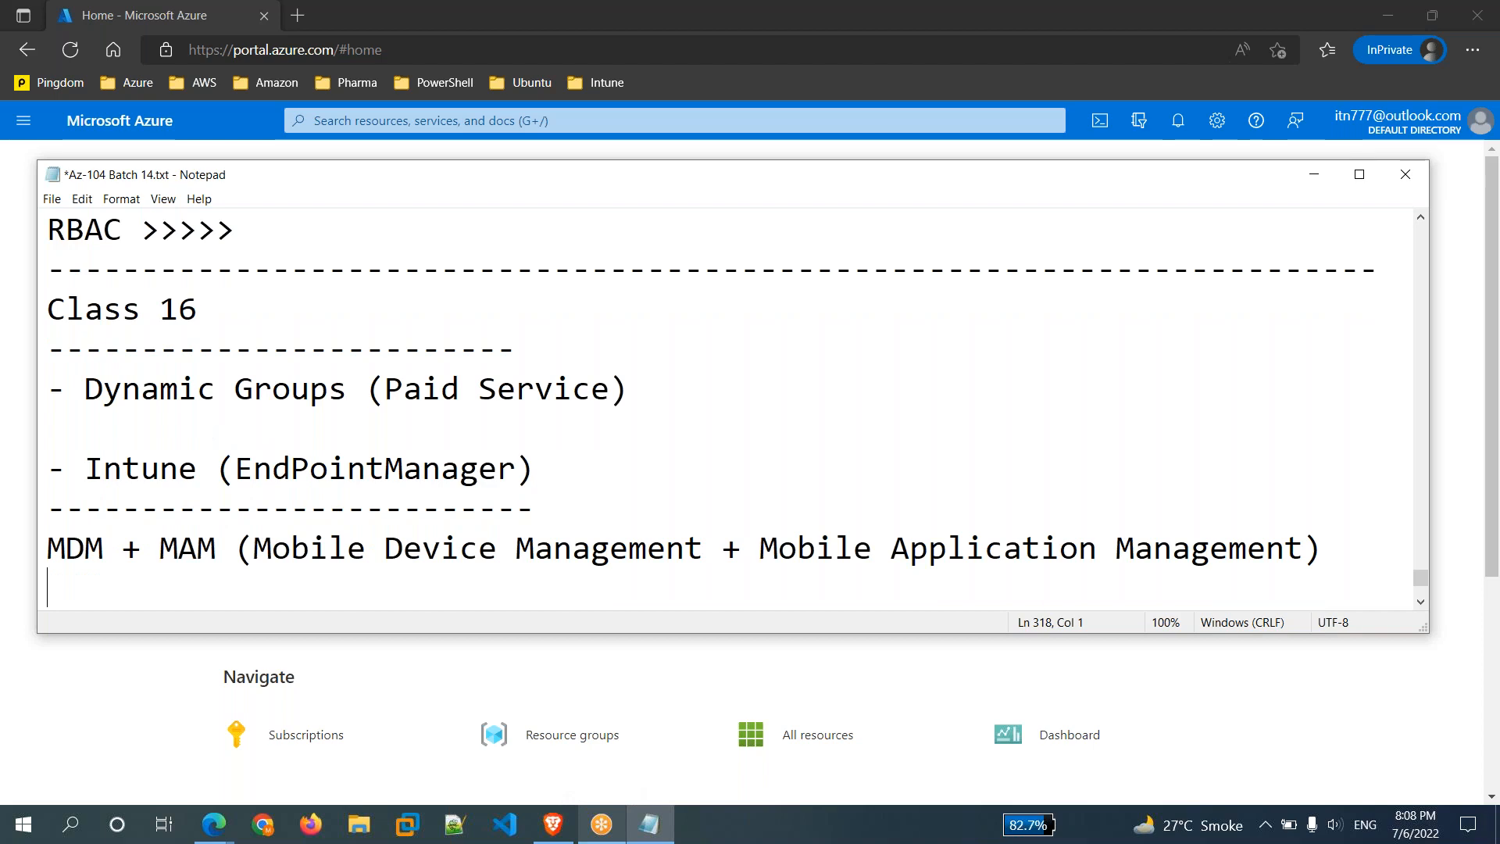
text(US/UK/c)
text(an)
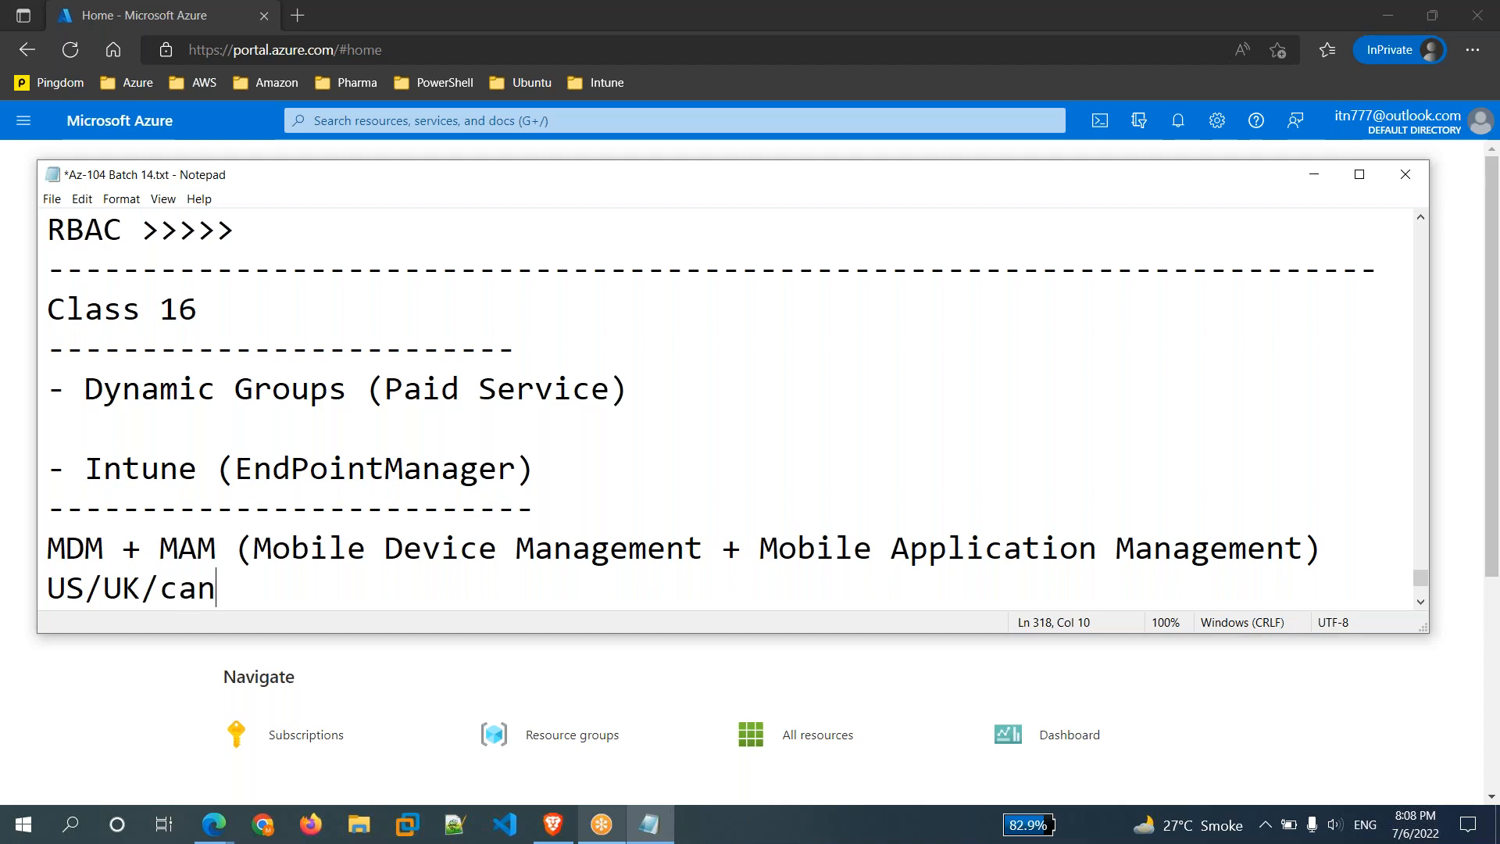
text(ada/Austrai)
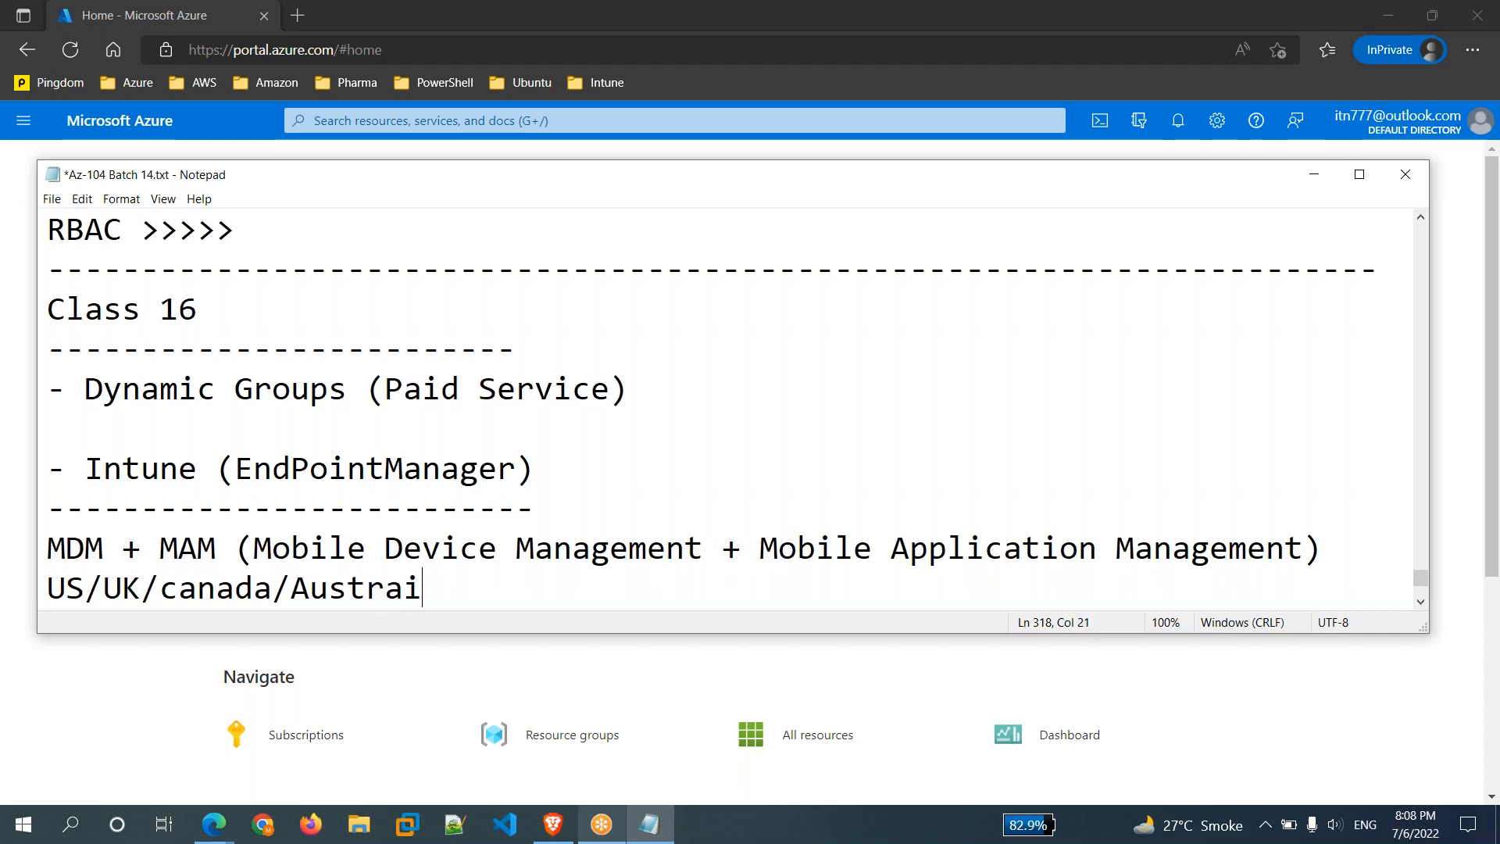
key(BackSpace)
text(lia)
key(BackSpace)
text(/ GULF)
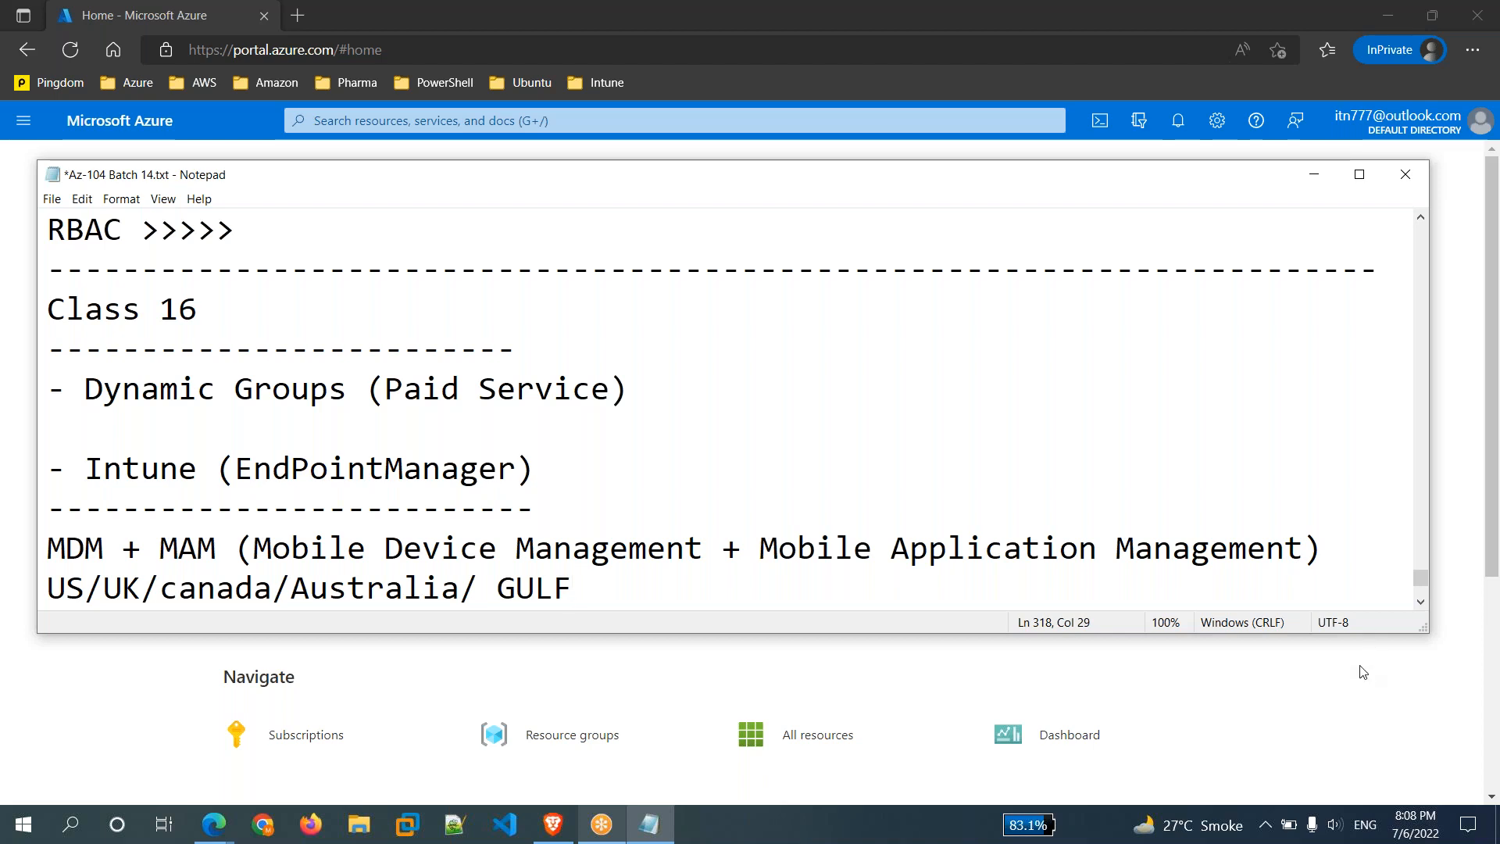
- Leave two blank lines after the country list and highlight the Intune heading
click(1474, 459)
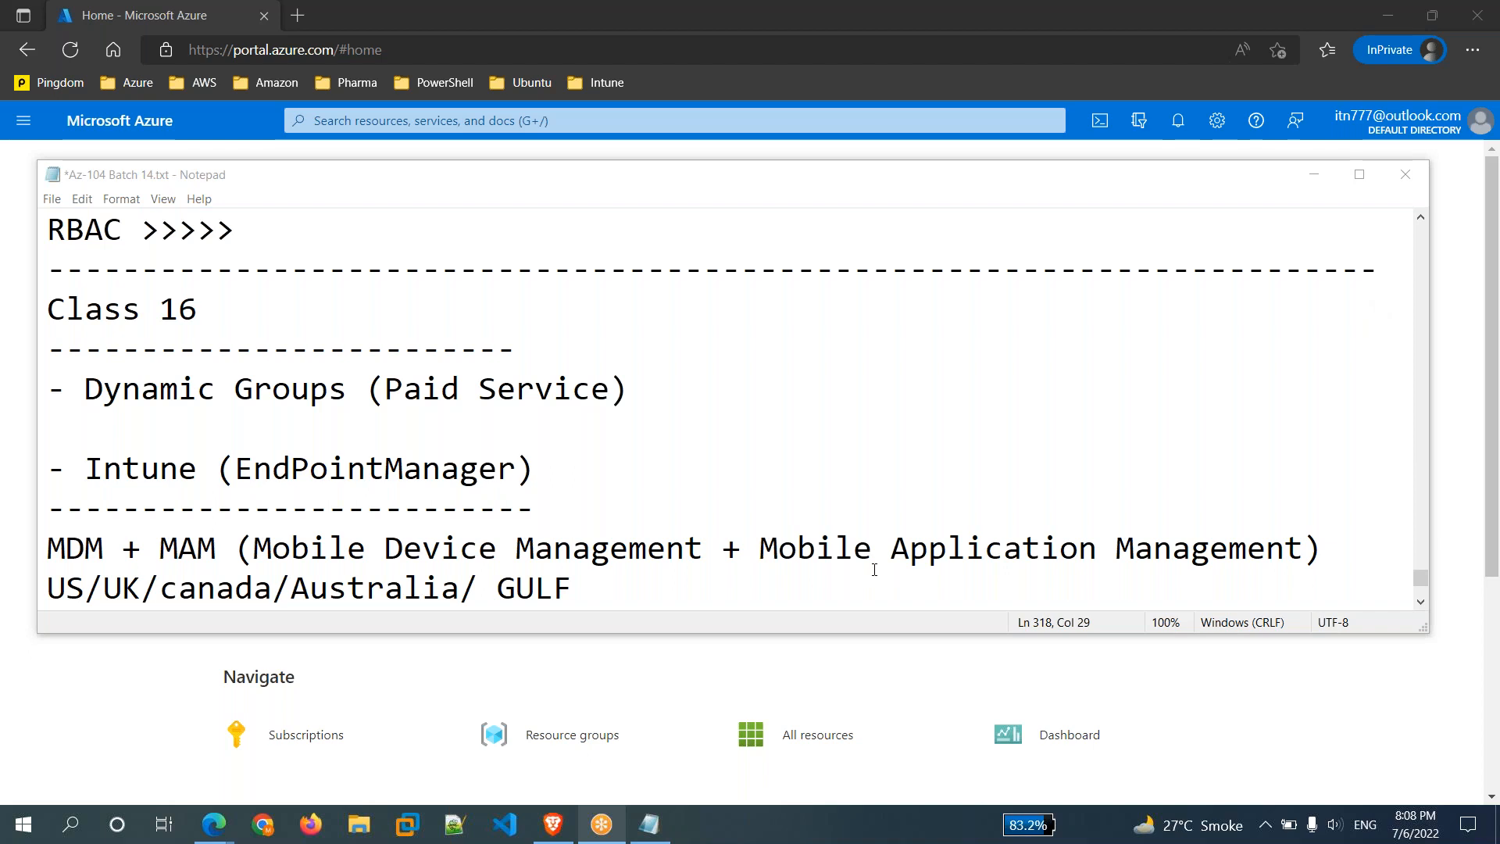
click(732, 598)
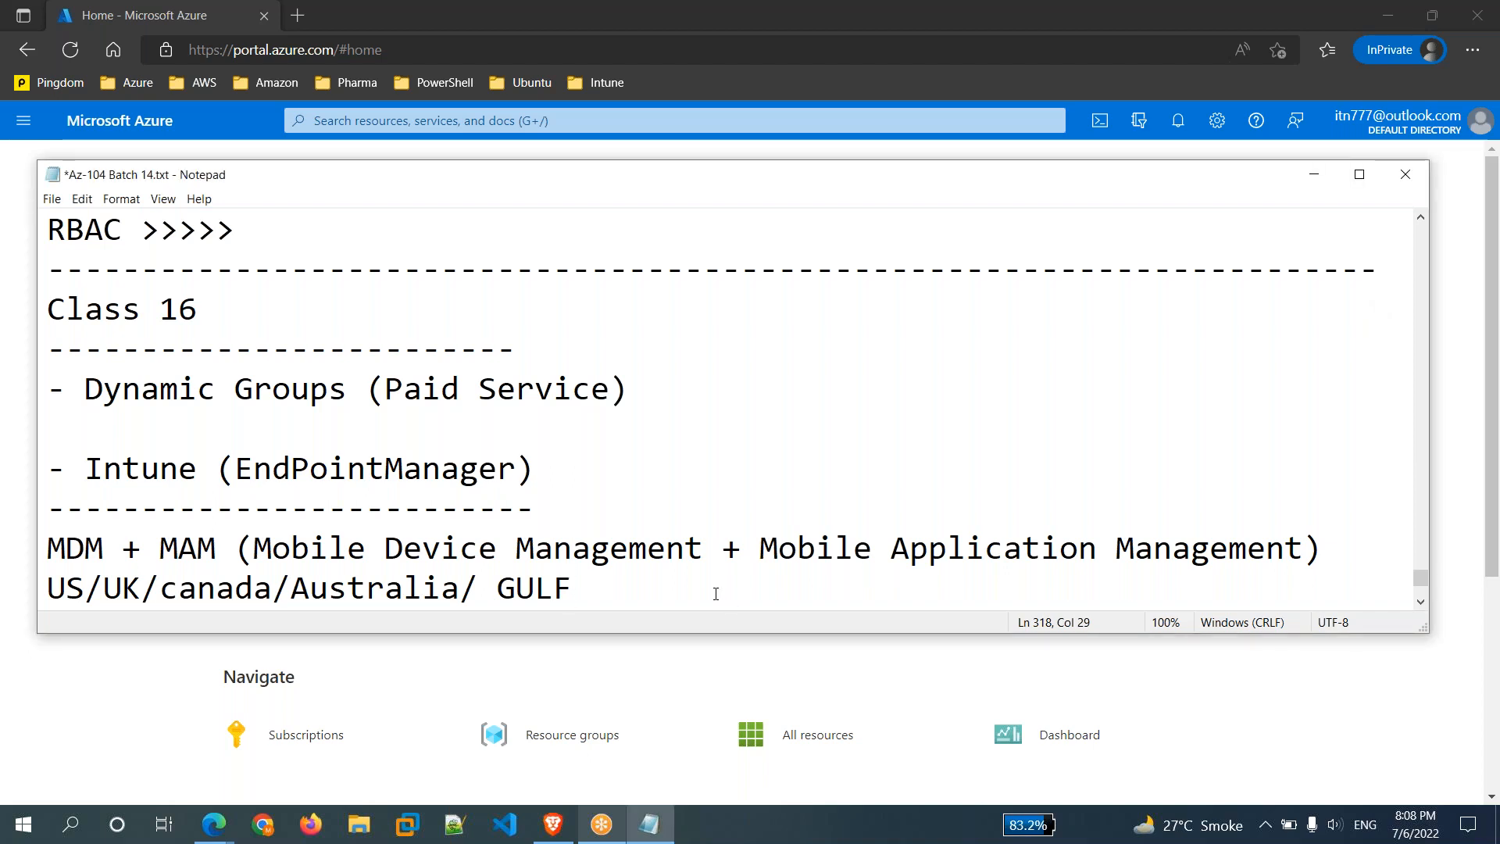
key(Return)
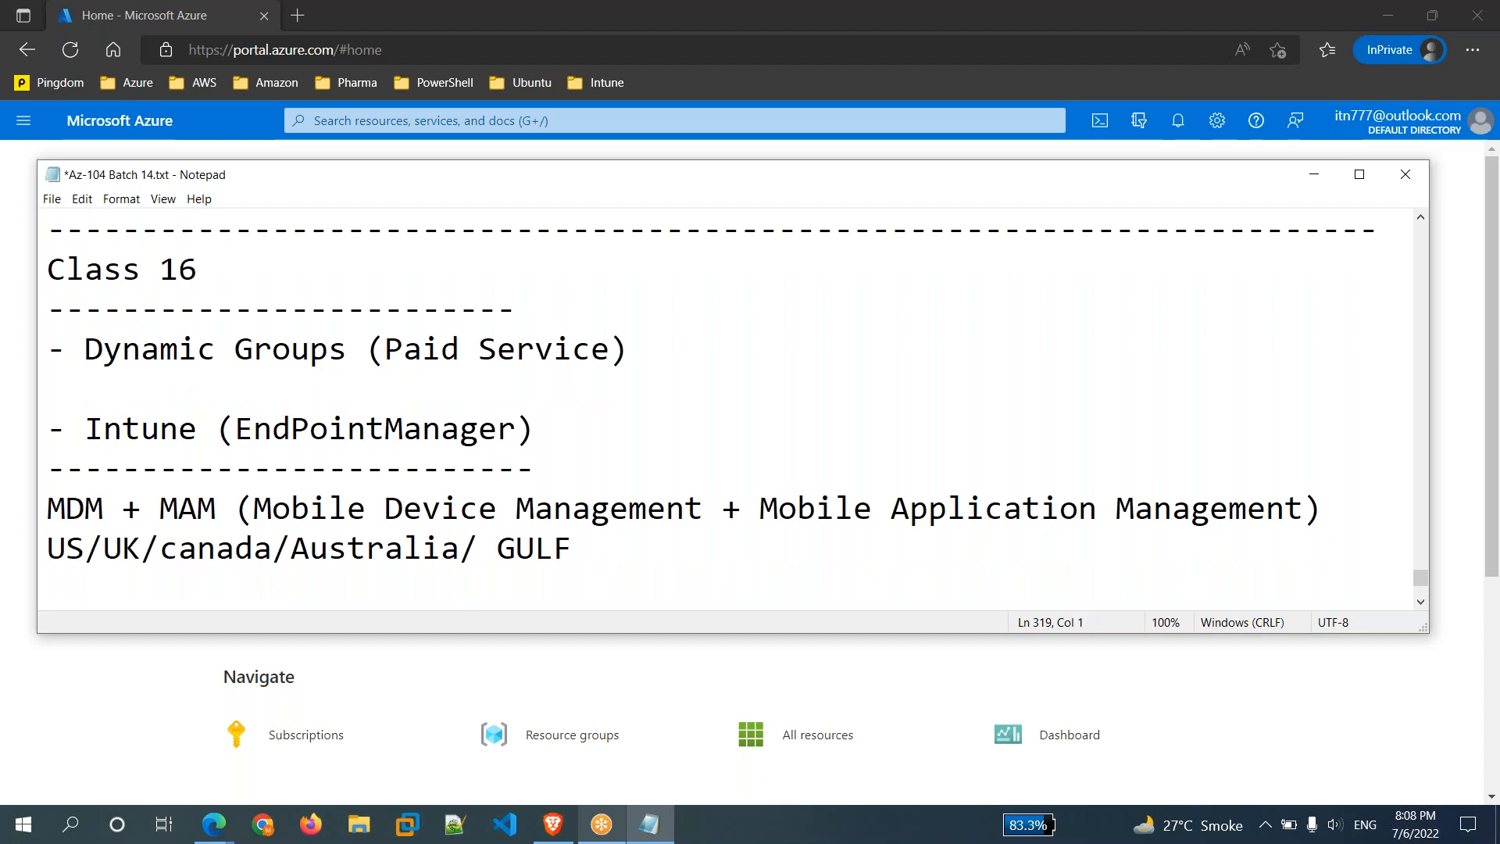
key(Return)
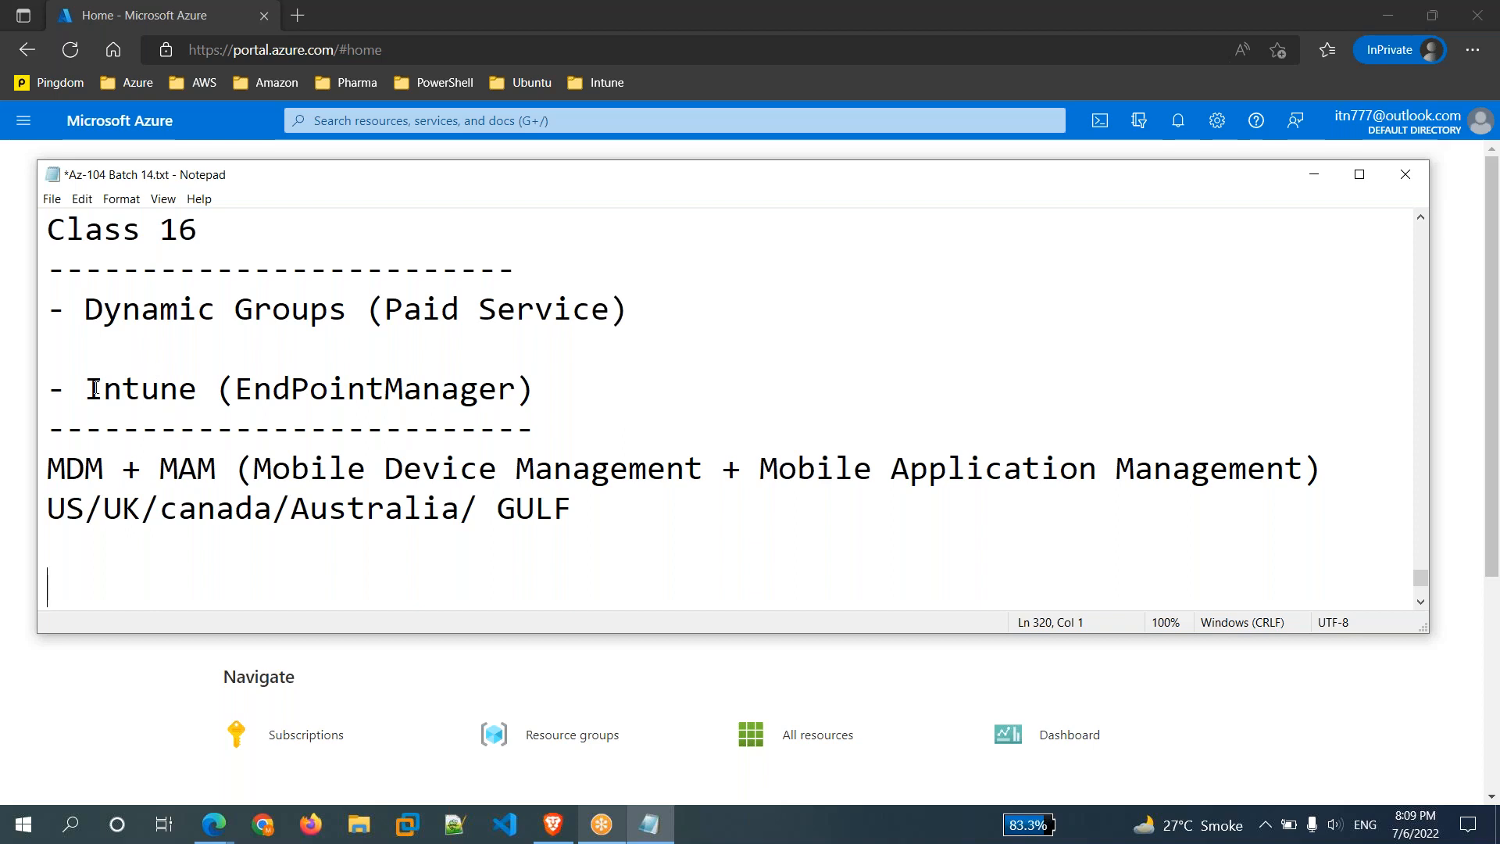
drag(86, 388, 208, 402)
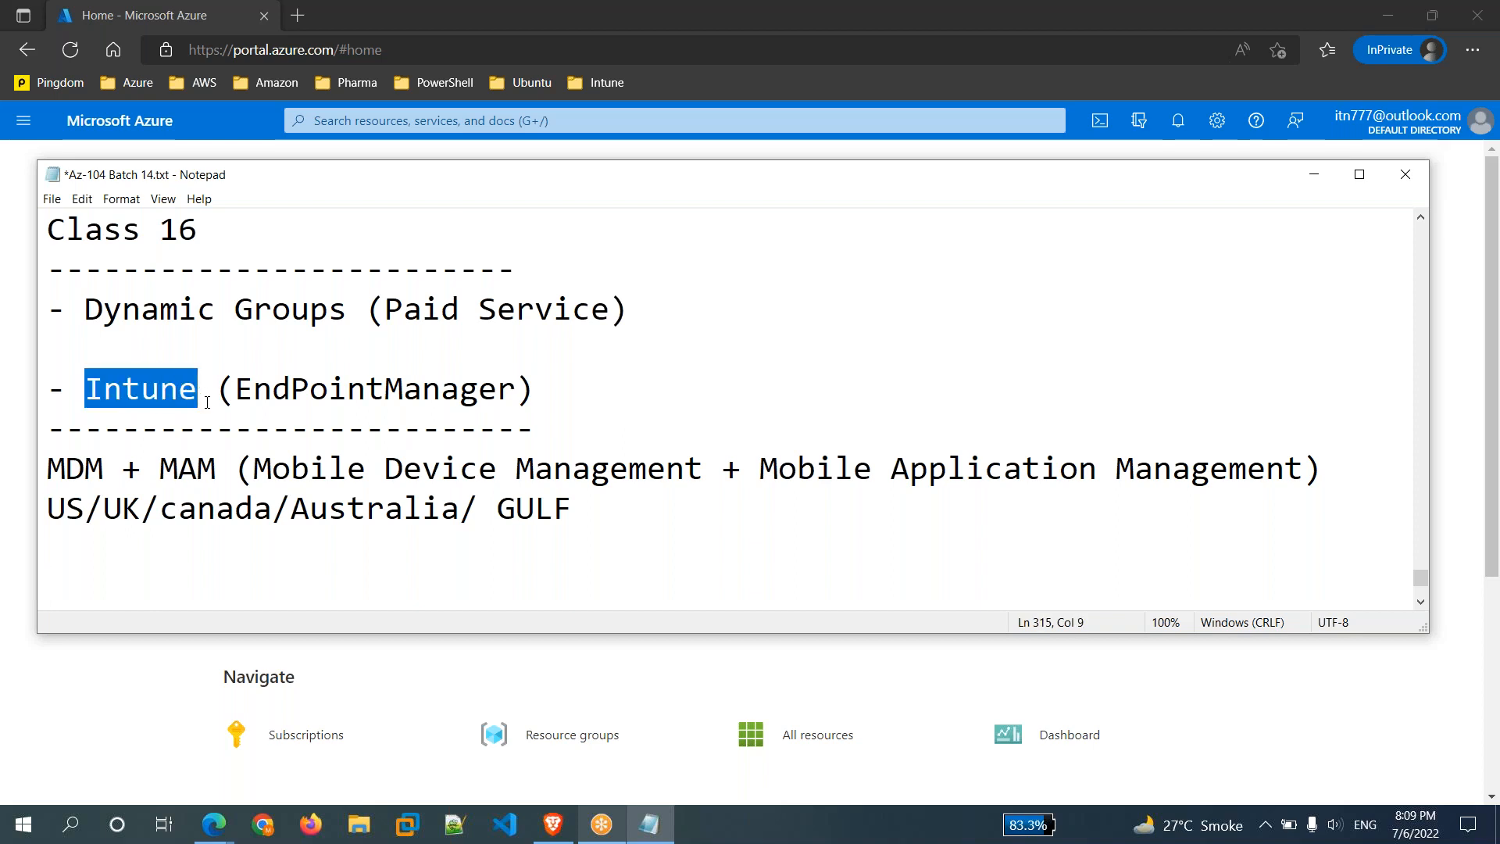
click(157, 559)
key(Down)
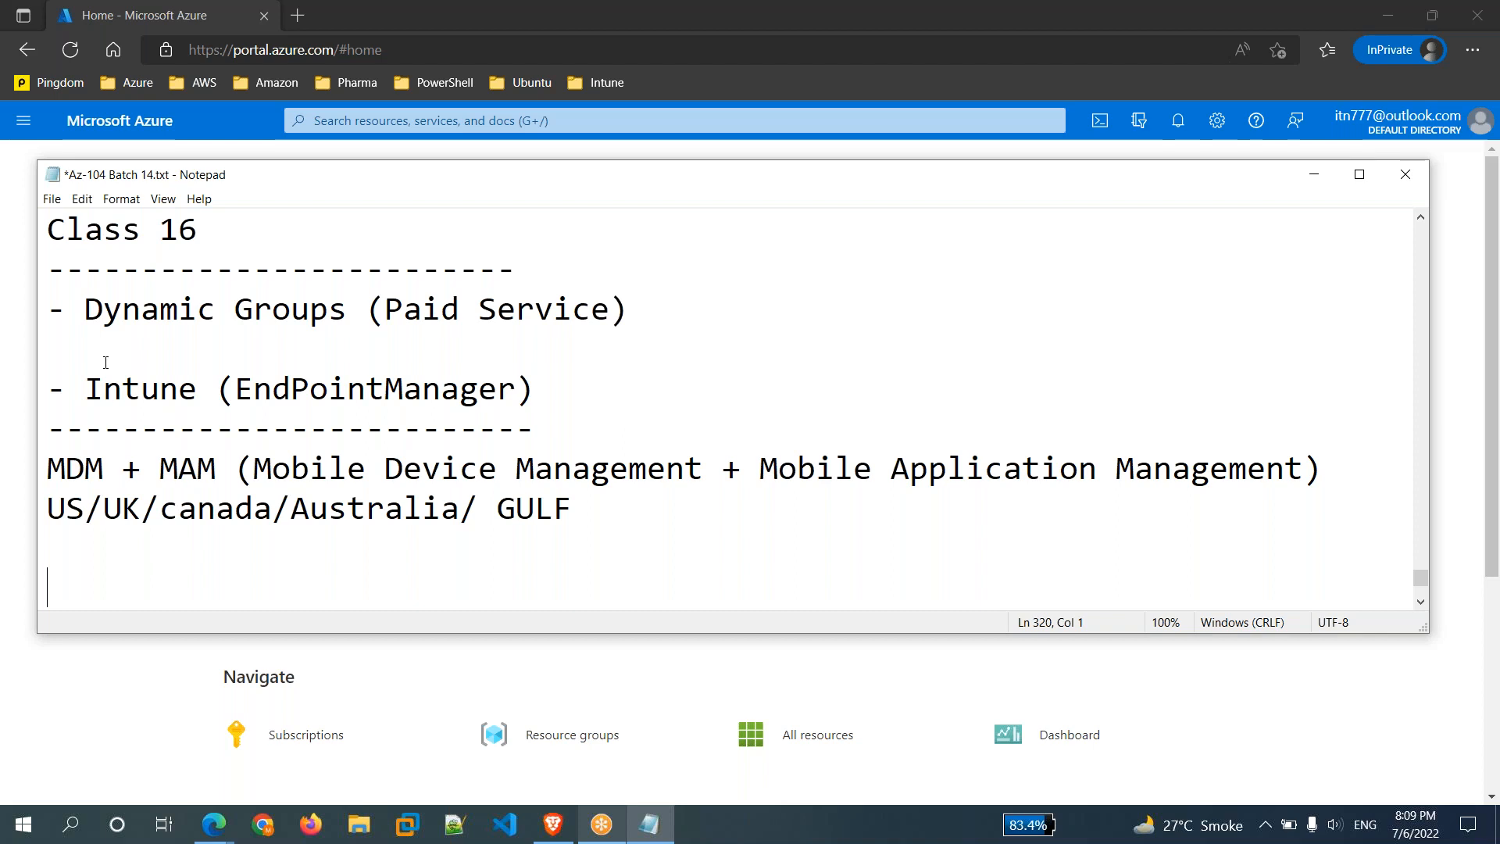
drag(86, 389, 386, 388)
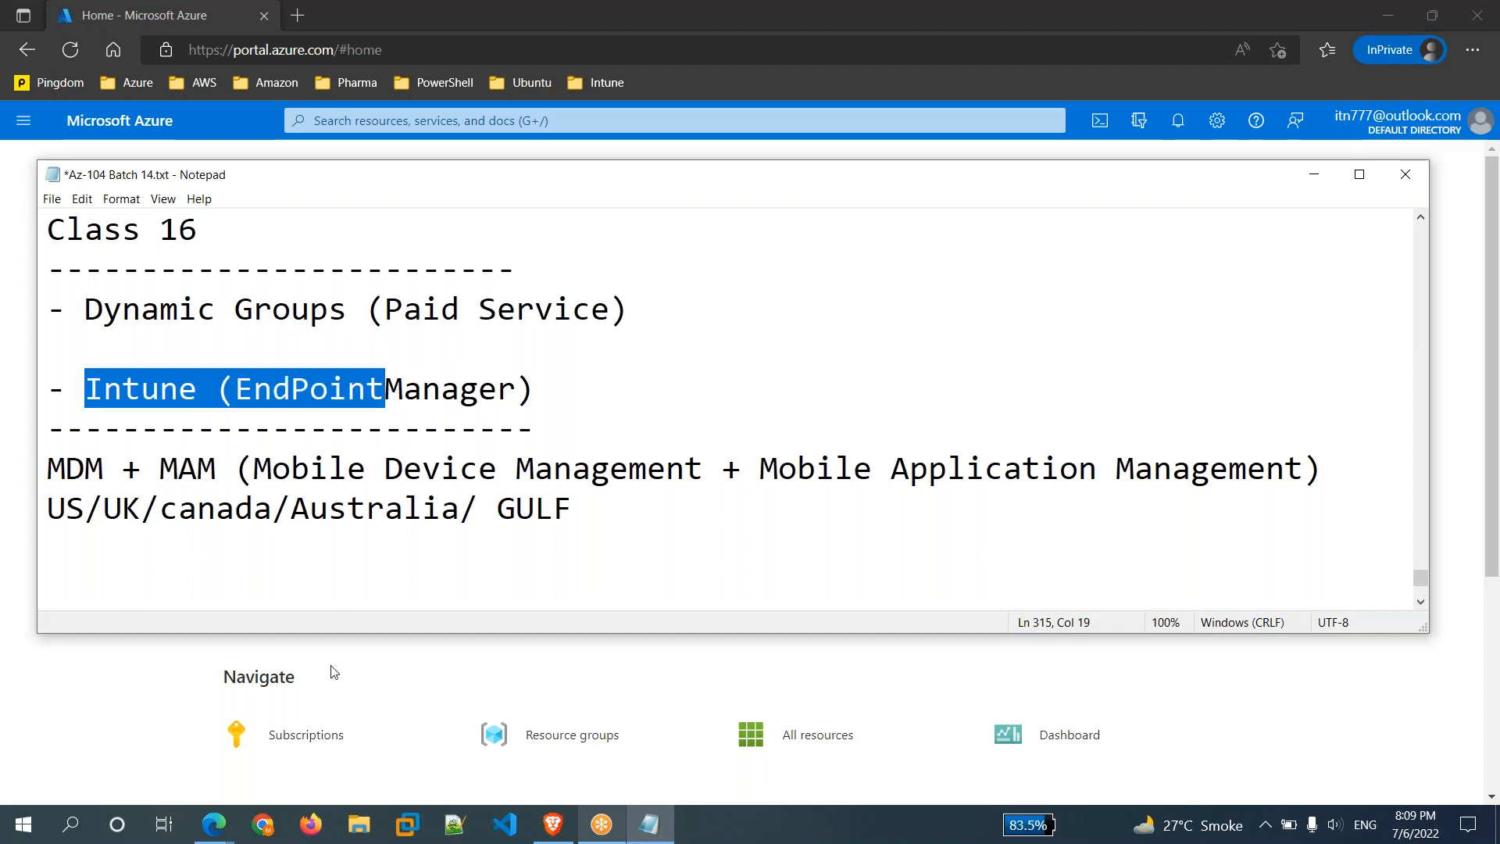
- Type 'Desktops / Laptops / Mobile Devices' on the last line, followed by two blank lines
click(296, 573)
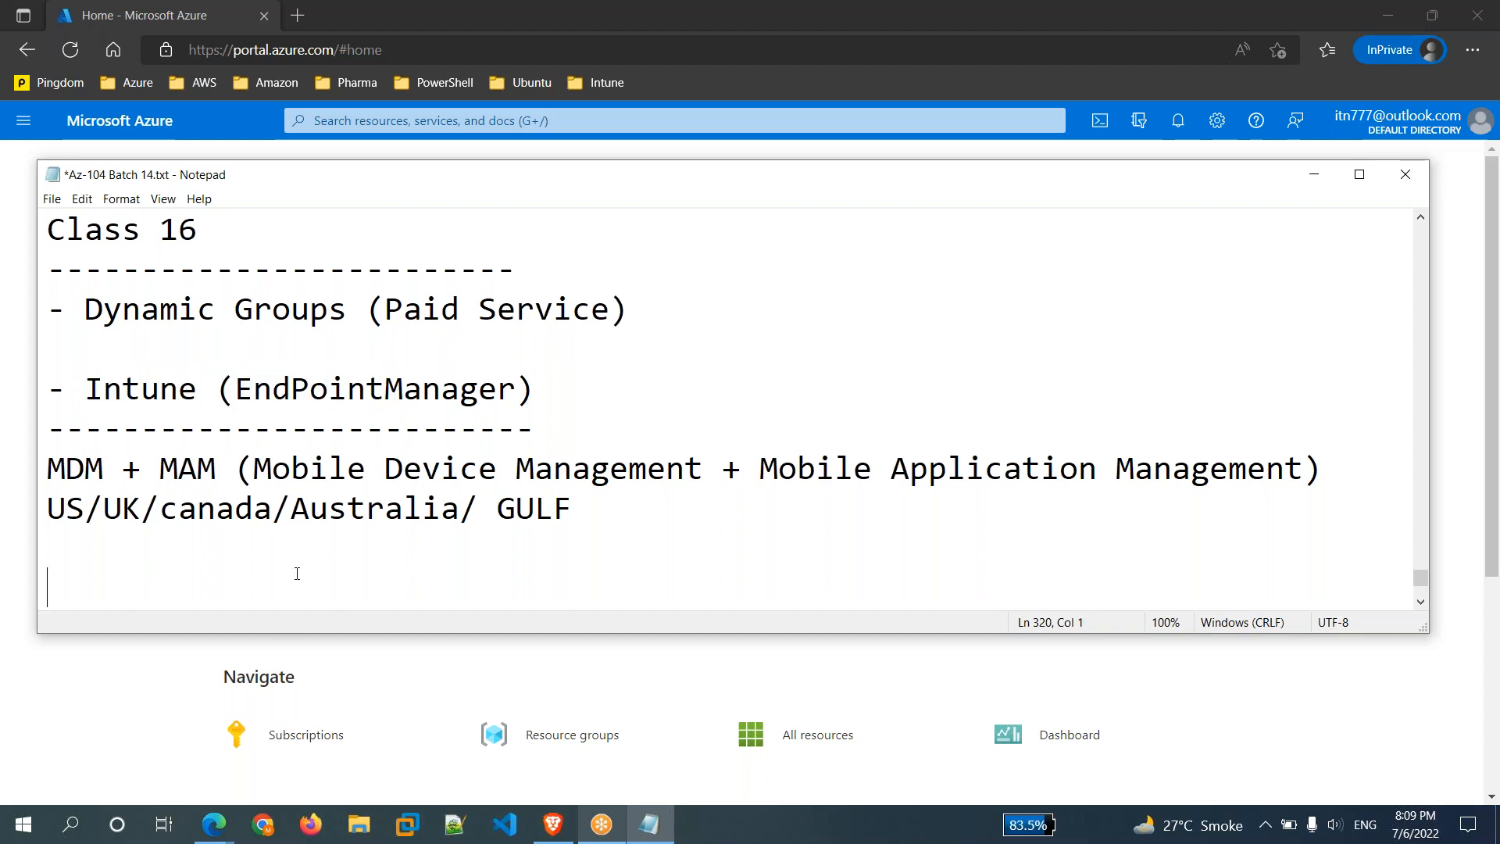
text(Desktops / Laptops )
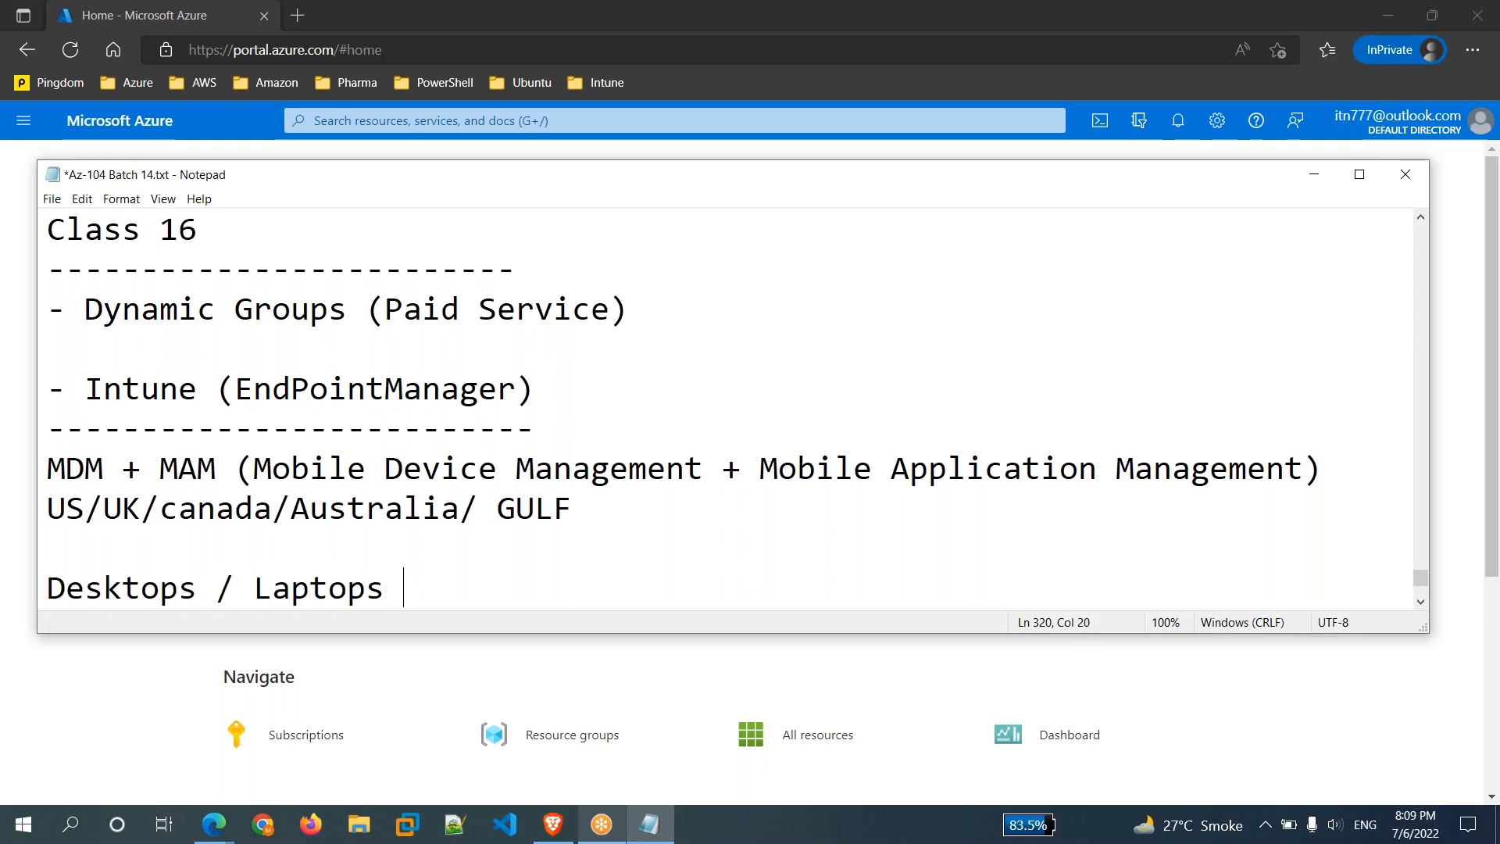
text(/ Mobile Devices)
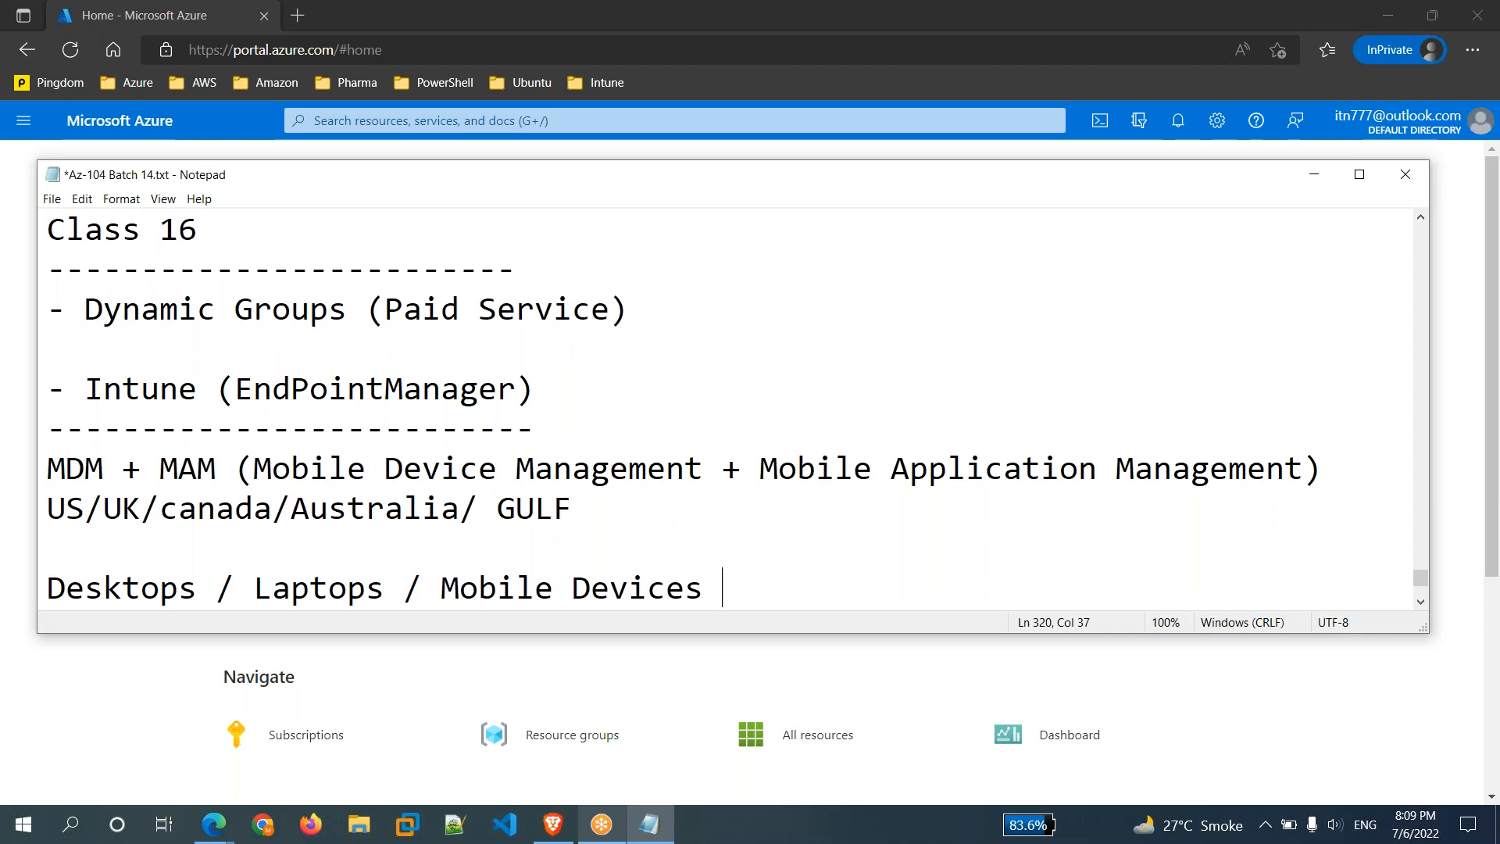
key(Return)
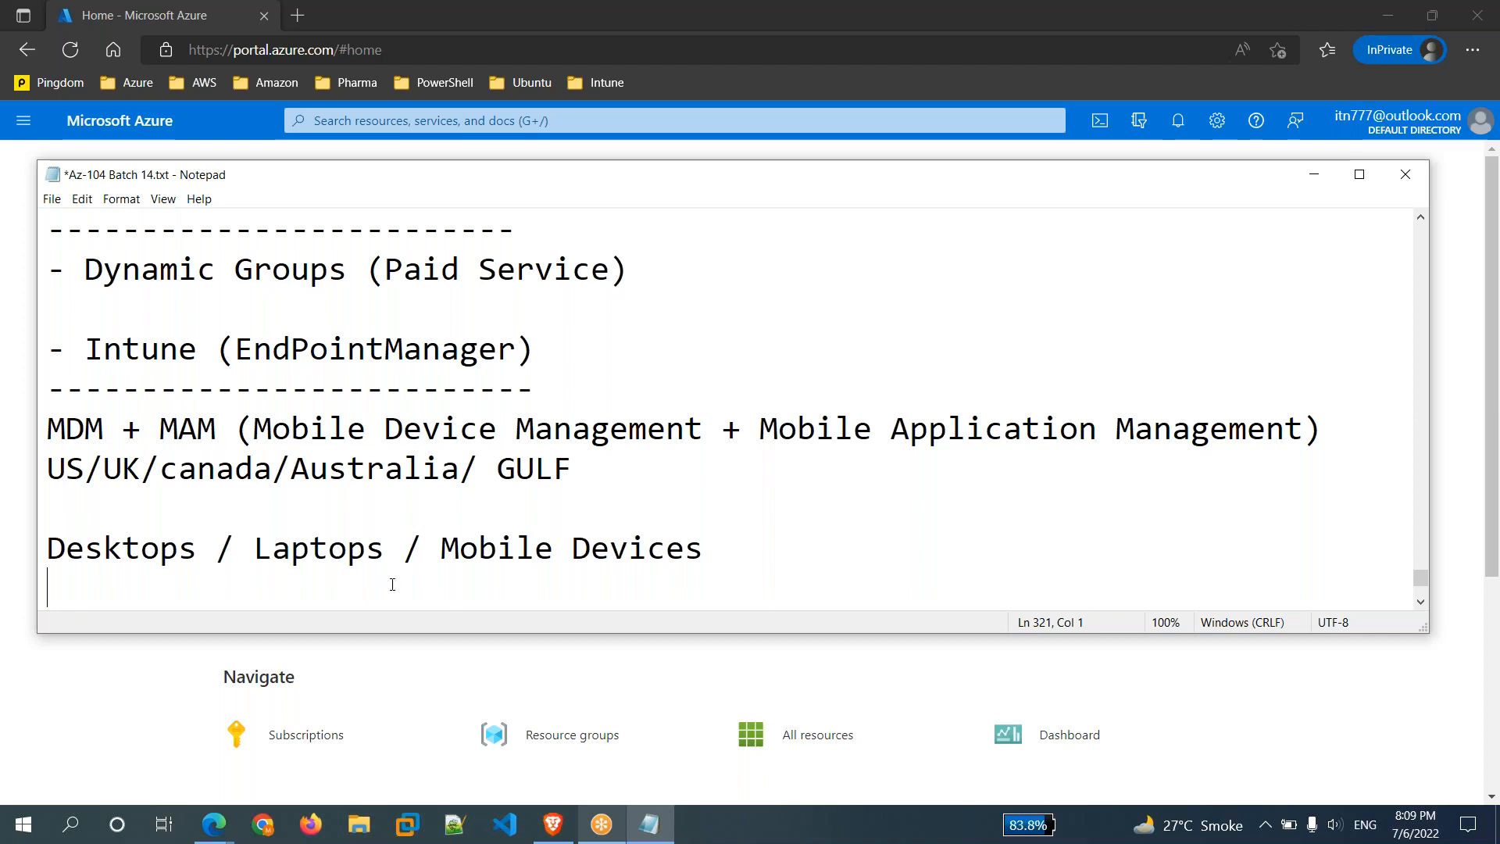
key(Return)
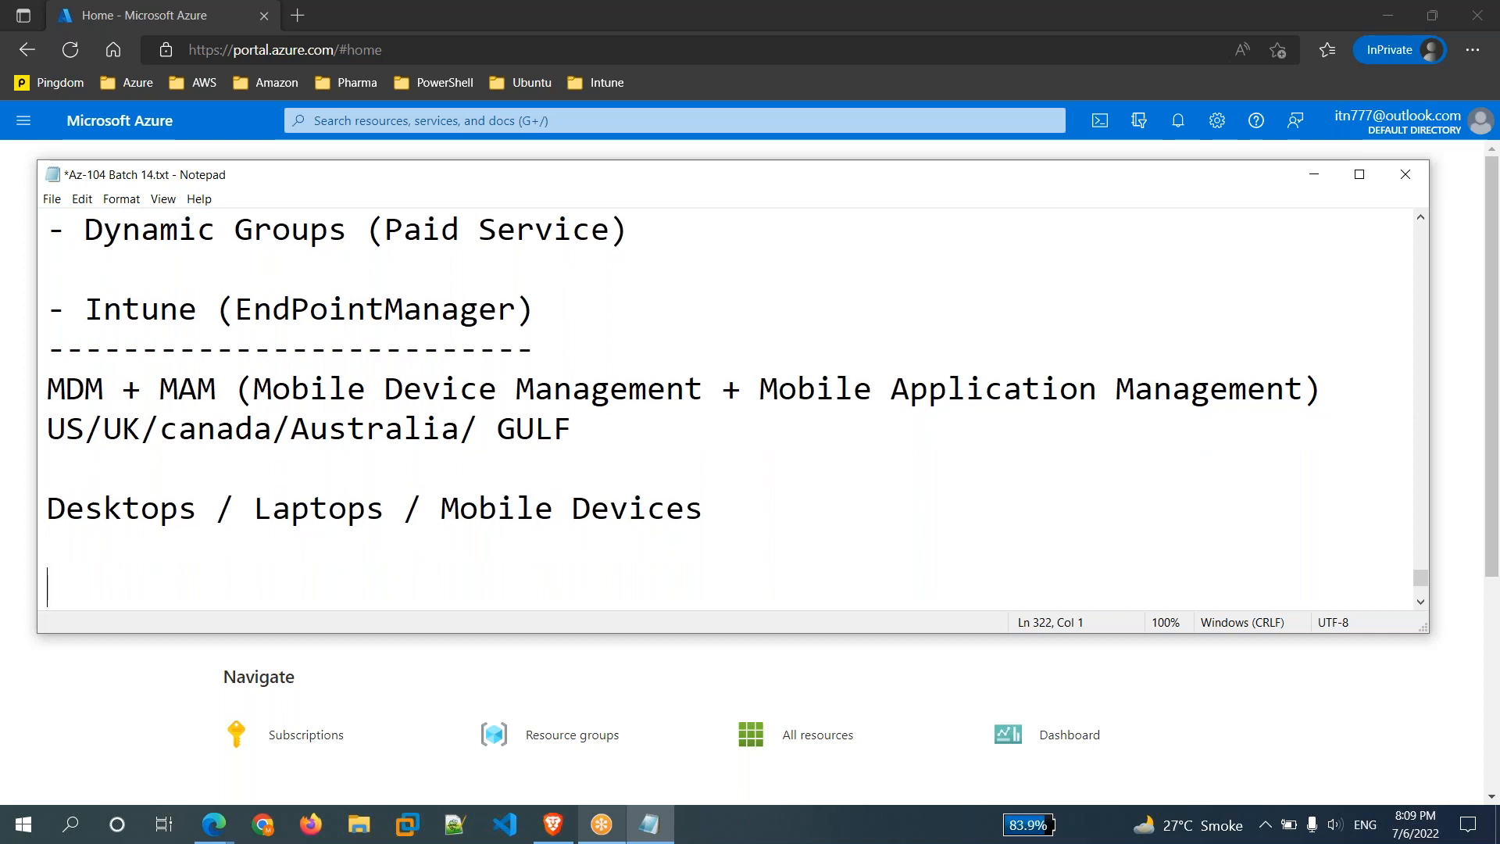
- Add 'Enterprise Oeganizations (1 lac + users )' below the device list, then two empty lines
text(Enter)
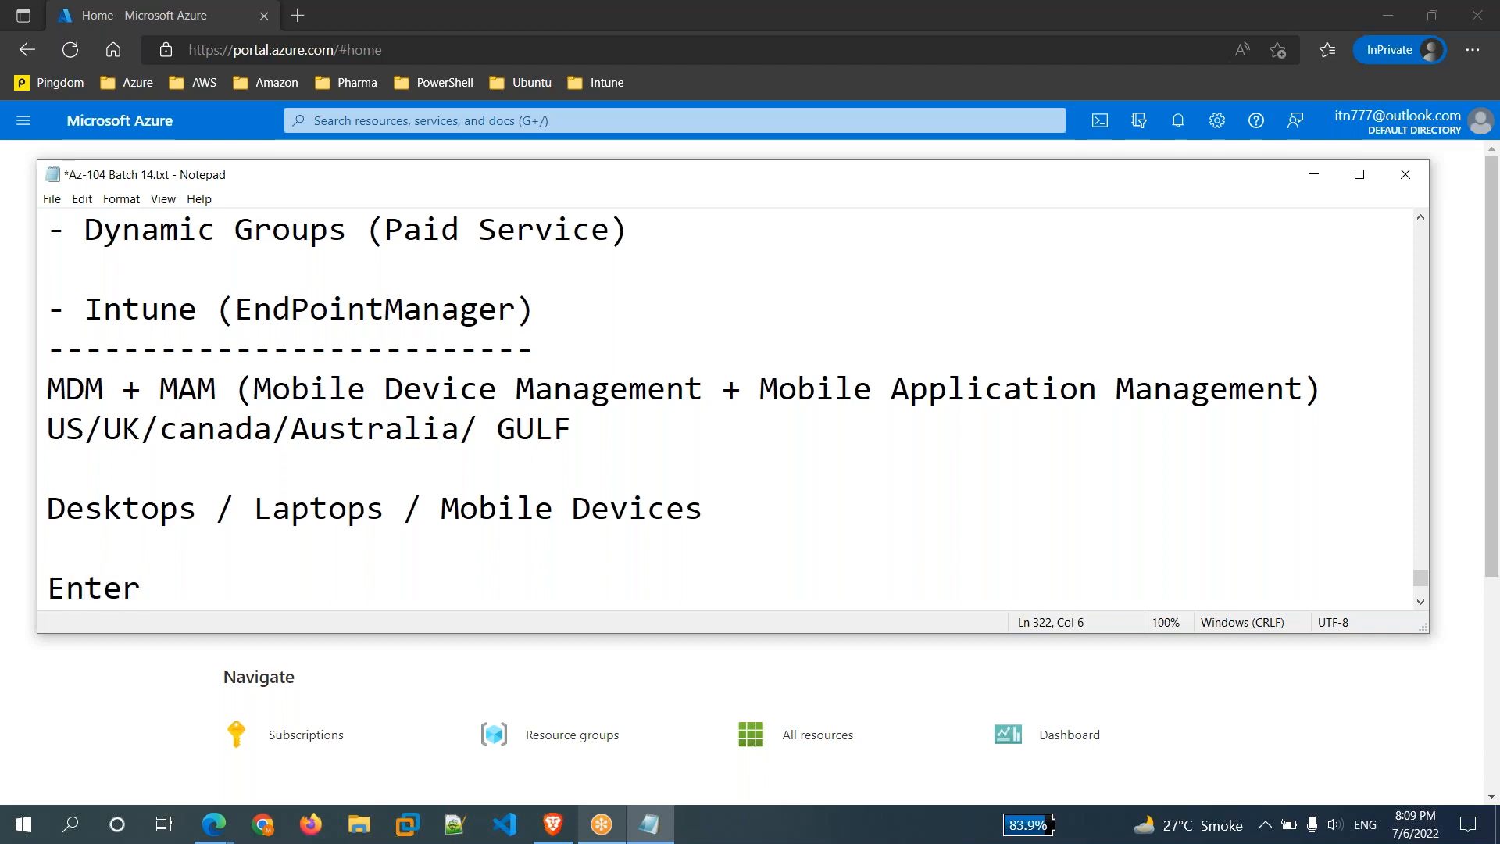
text(prise Oeganizations ()
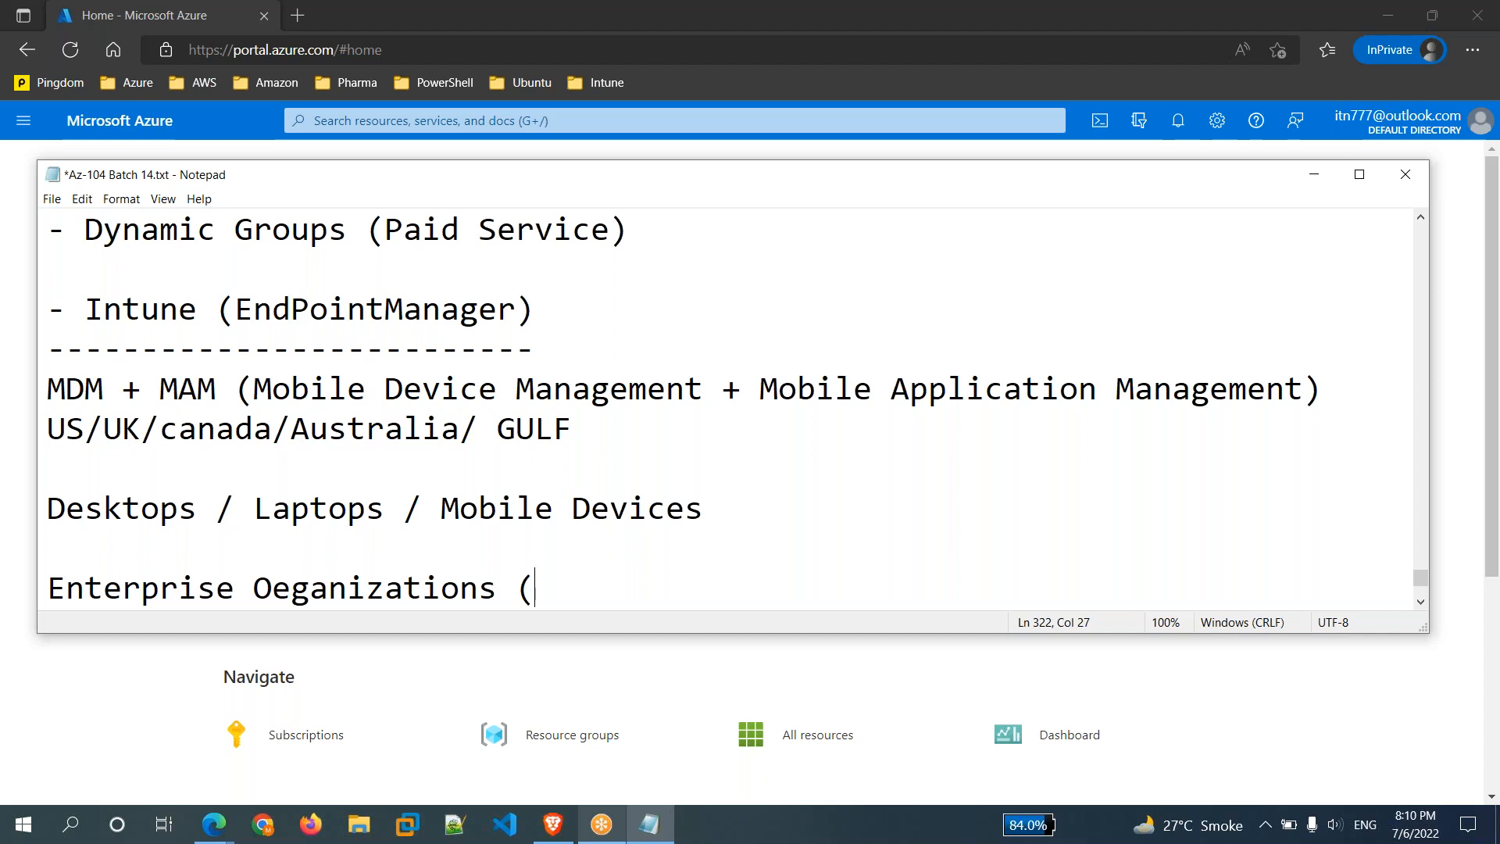
text(1 lac +)
text(users )
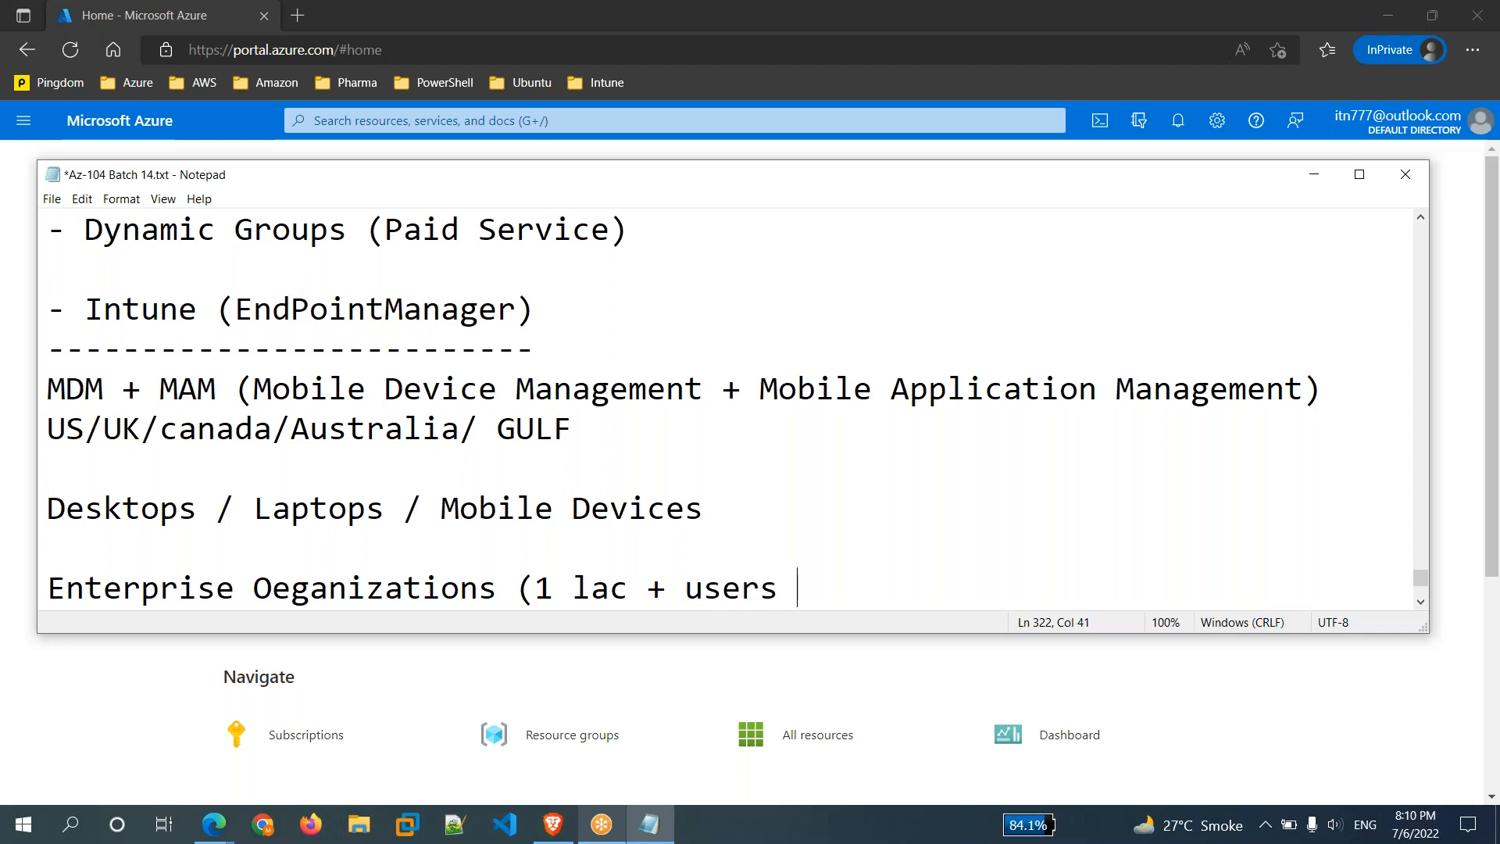
text())
key(Return)
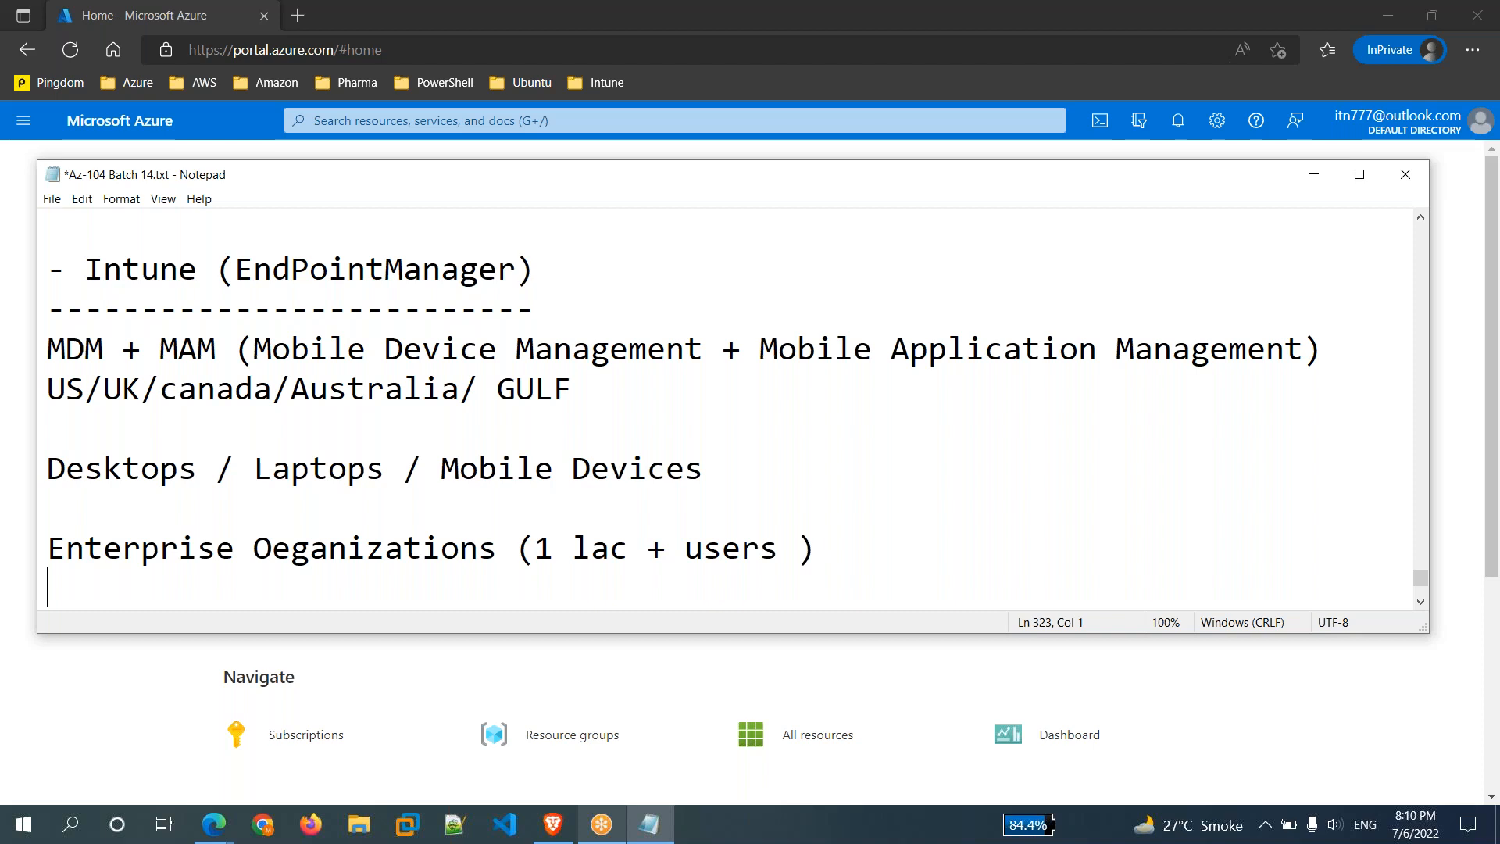
key(Return)
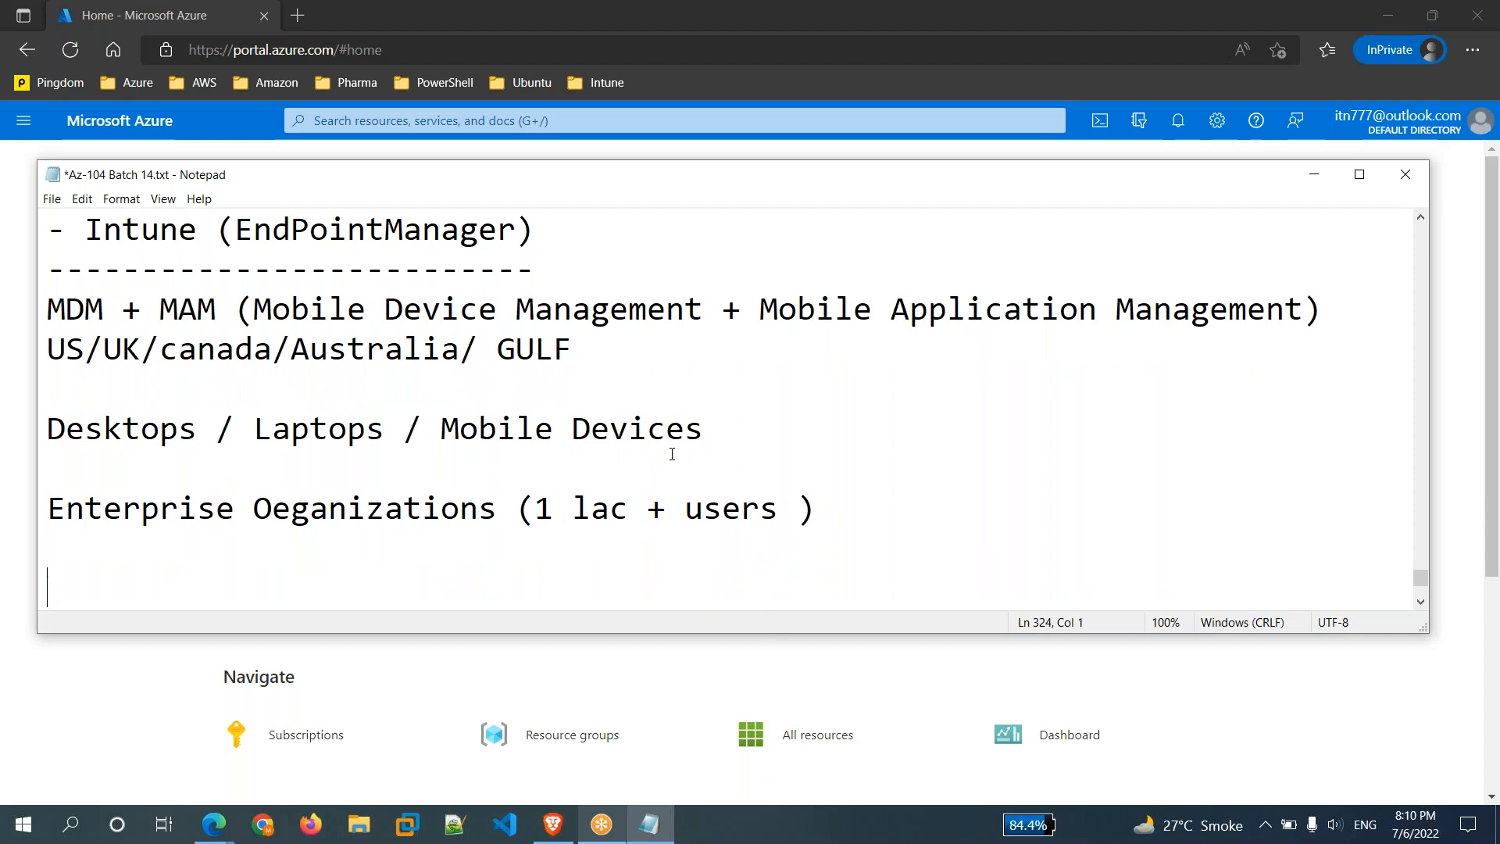
click(1242, 748)
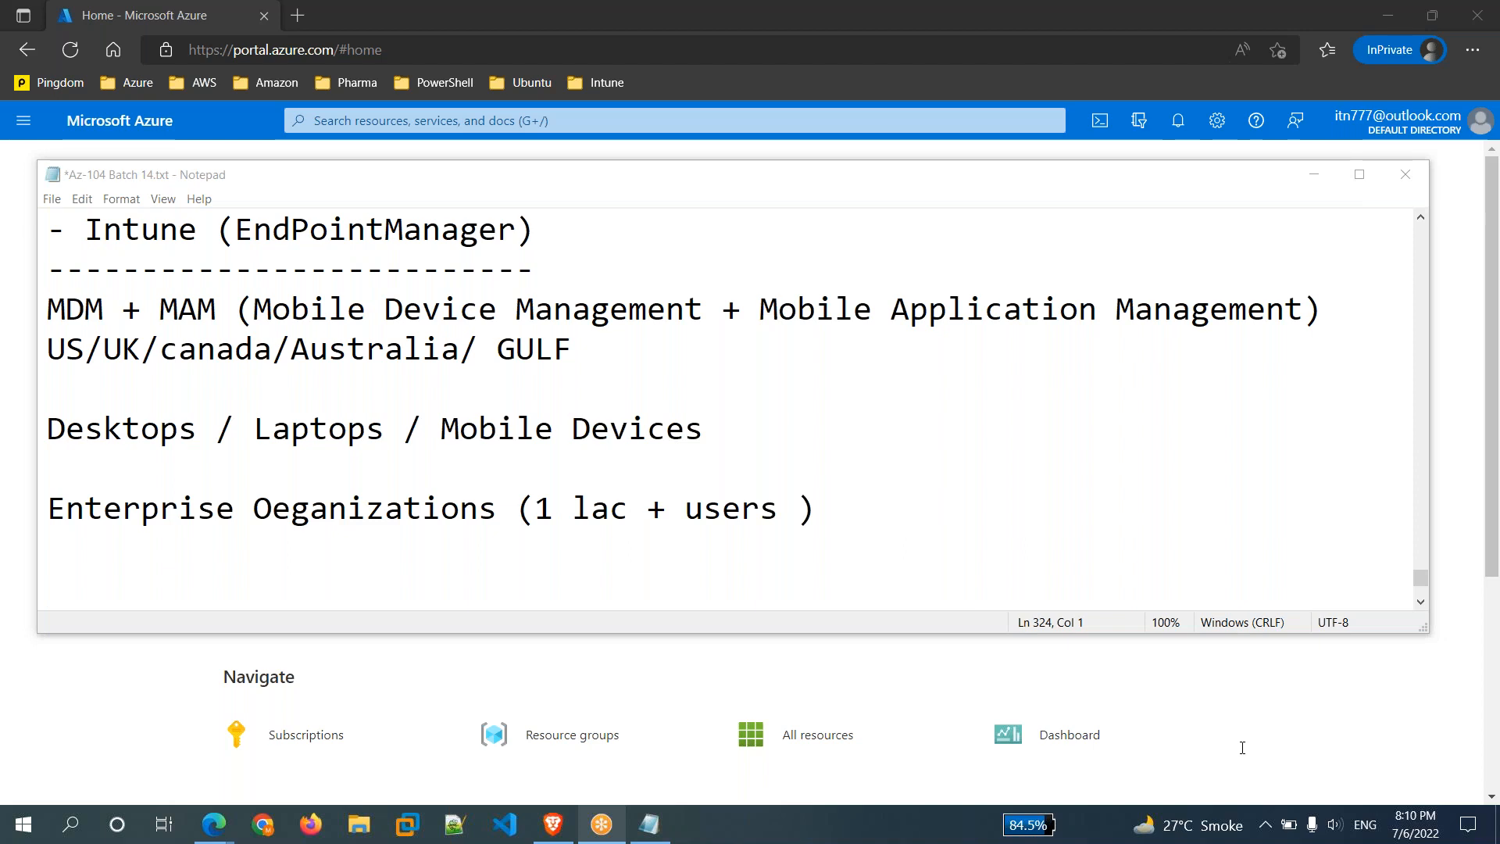
scroll(807, 337, up, 1)
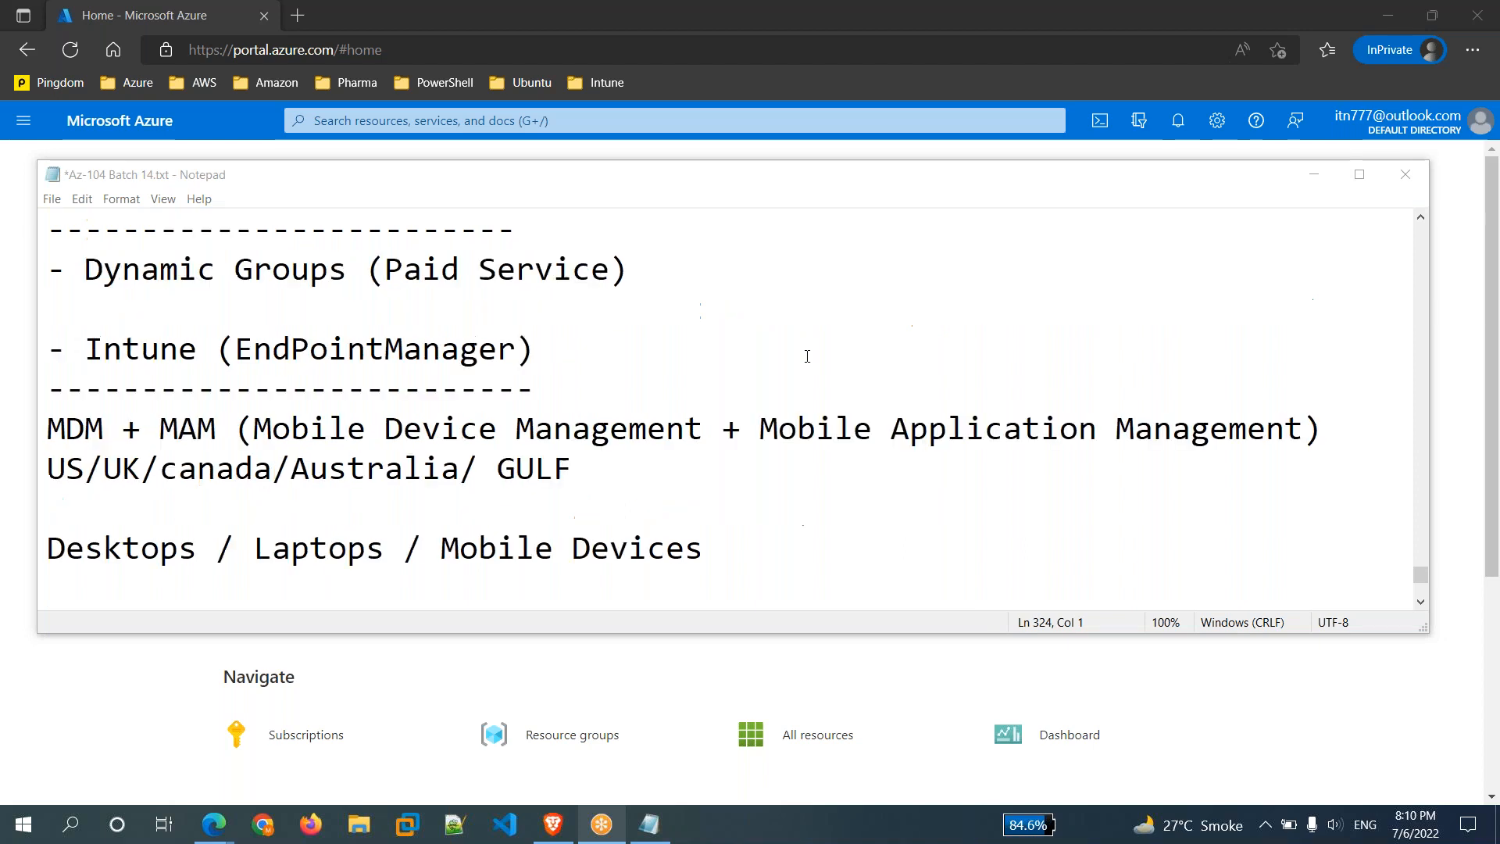
drag(91, 347, 535, 349)
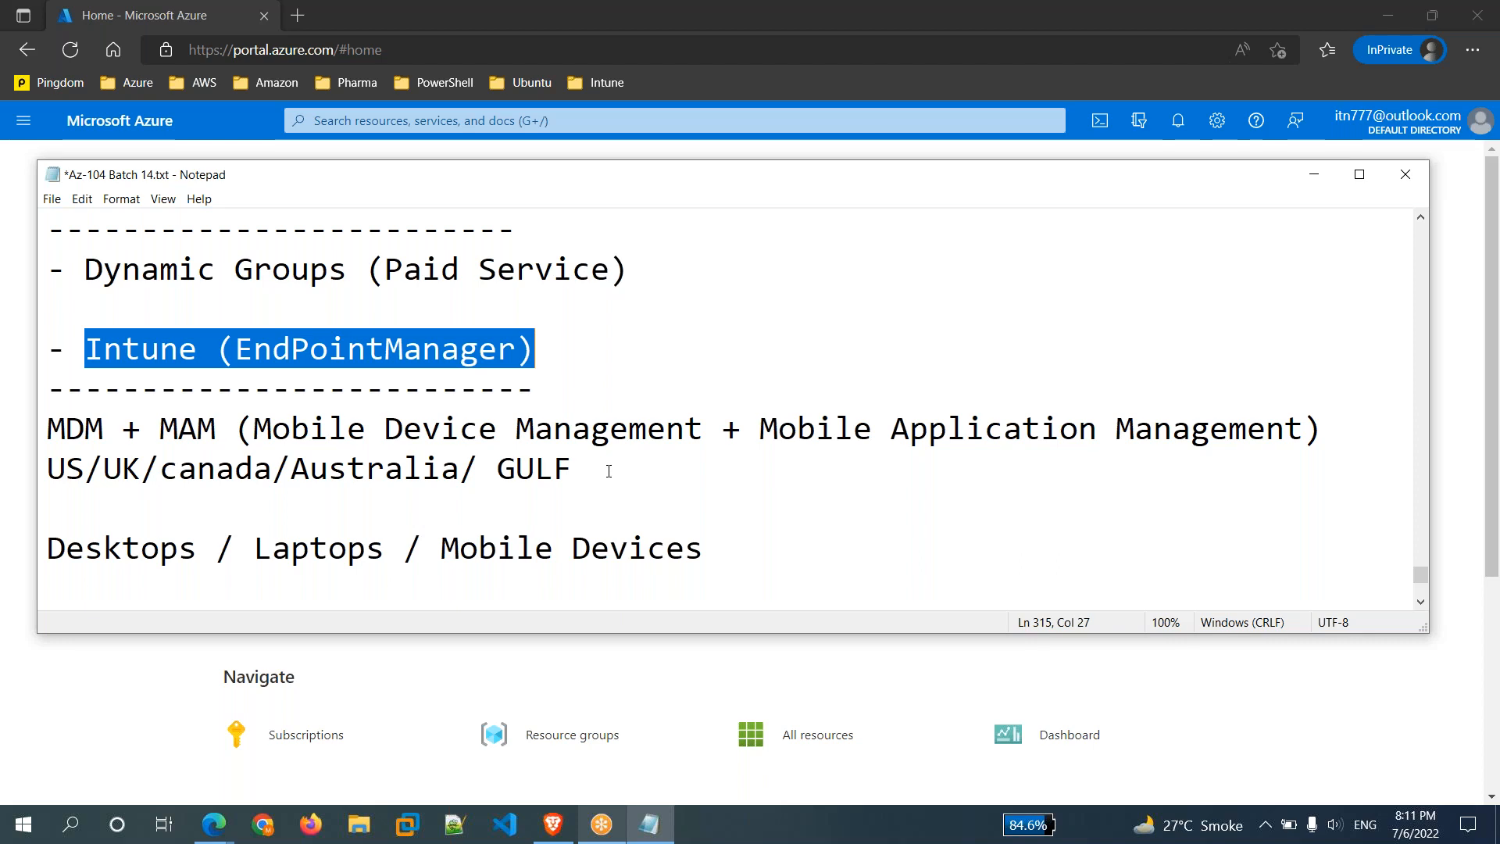
click(1216, 656)
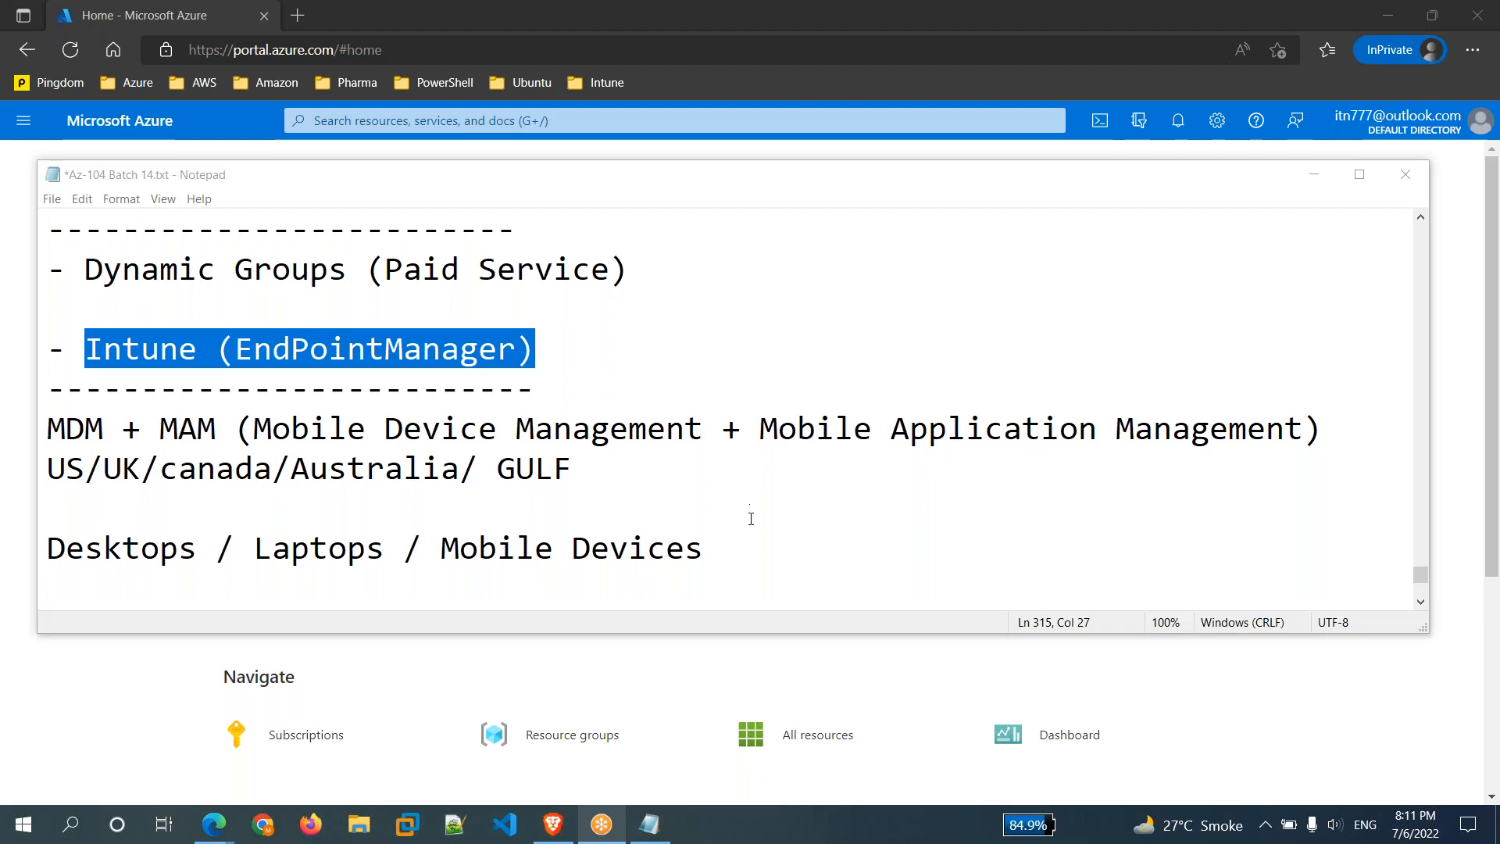
scroll(751, 518, down, 3)
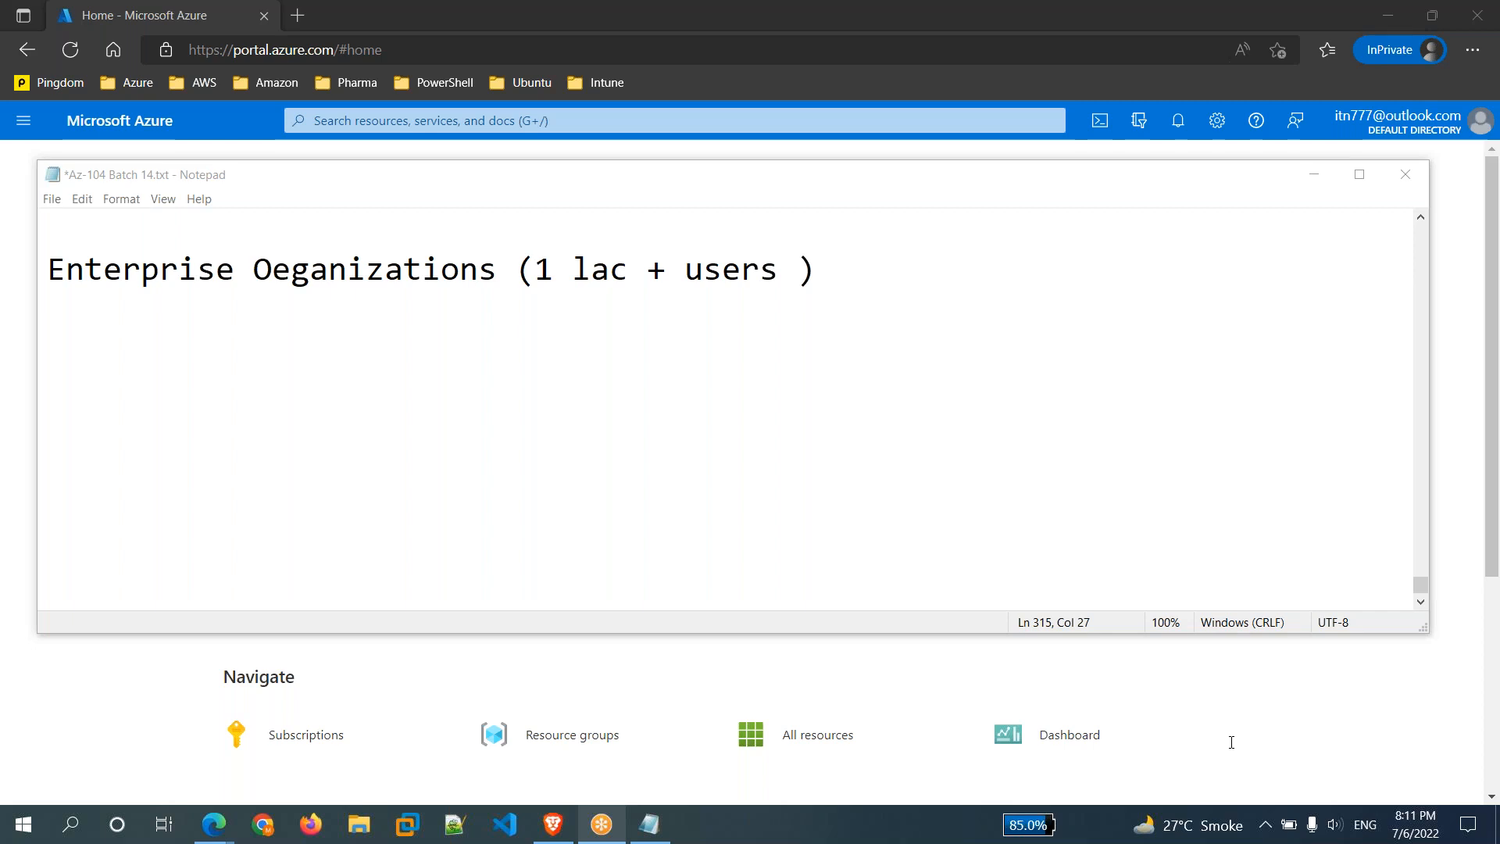
click(622, 393)
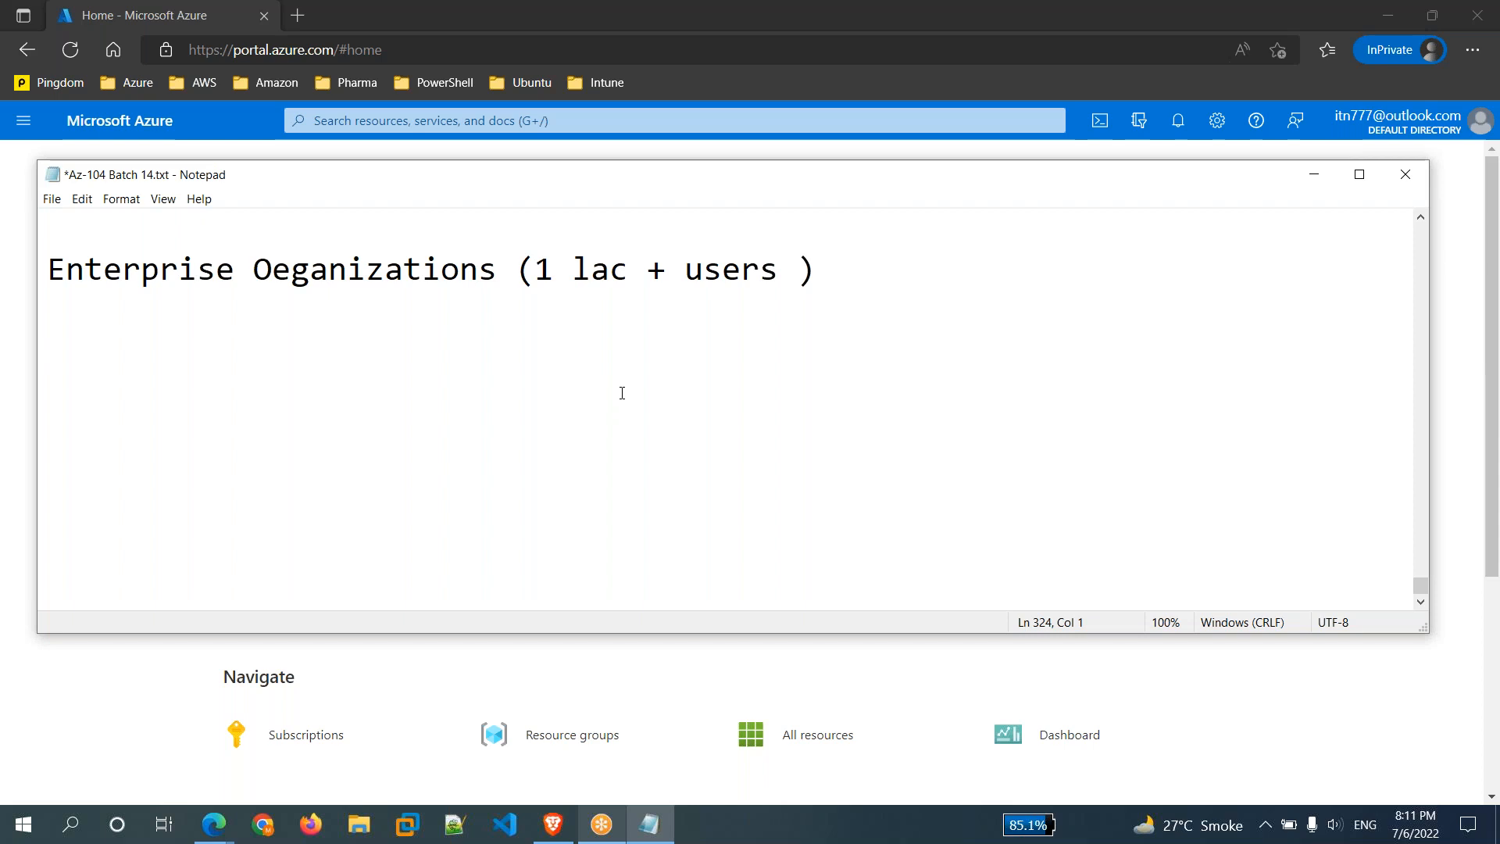
- Add the lines 'Teams (M365)' and 'az-700' to the Intune notes
text(Teams )
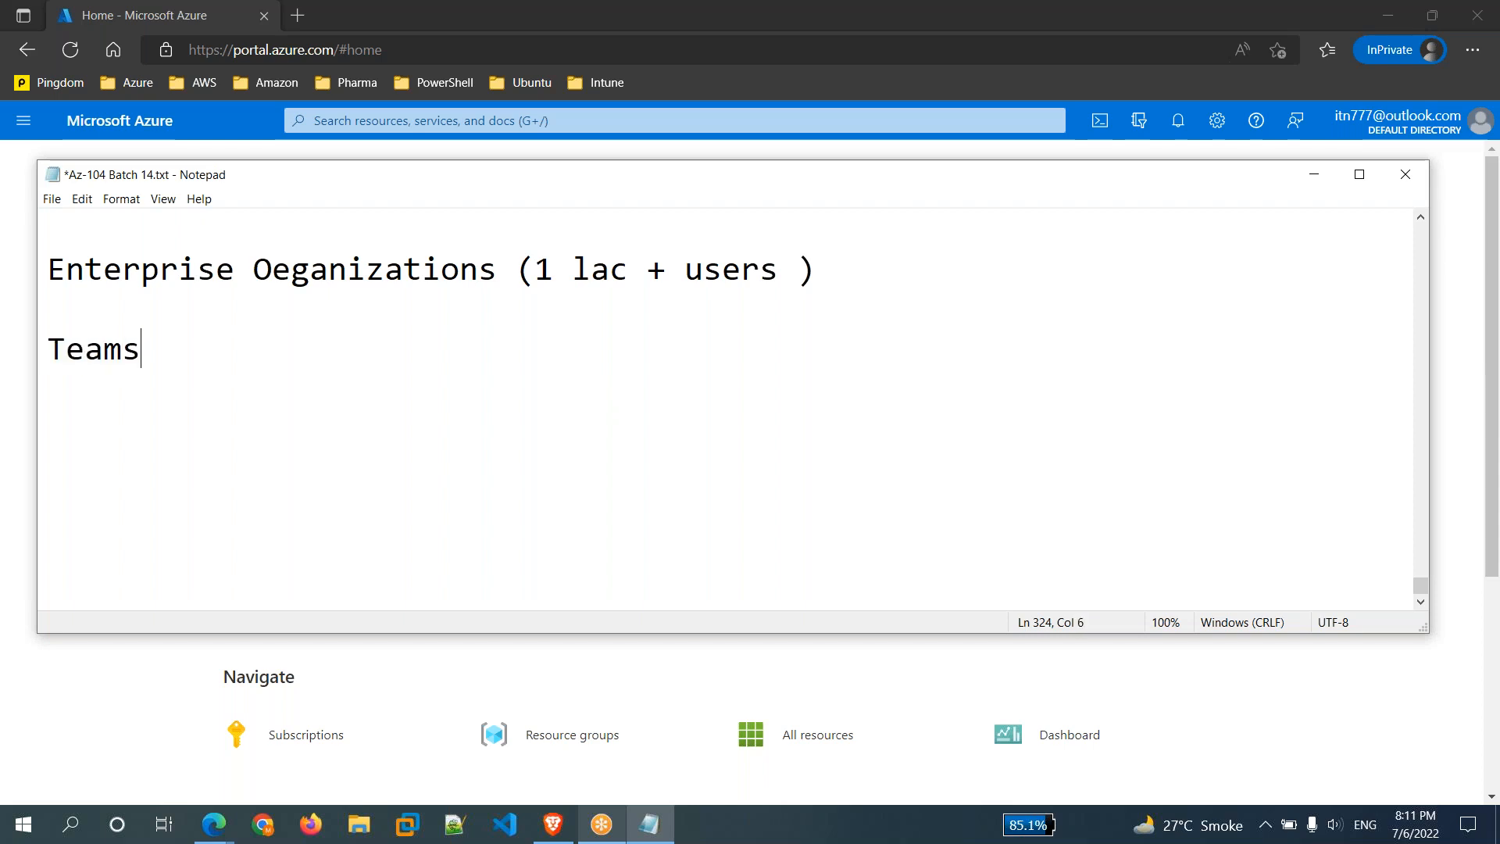
text((M)
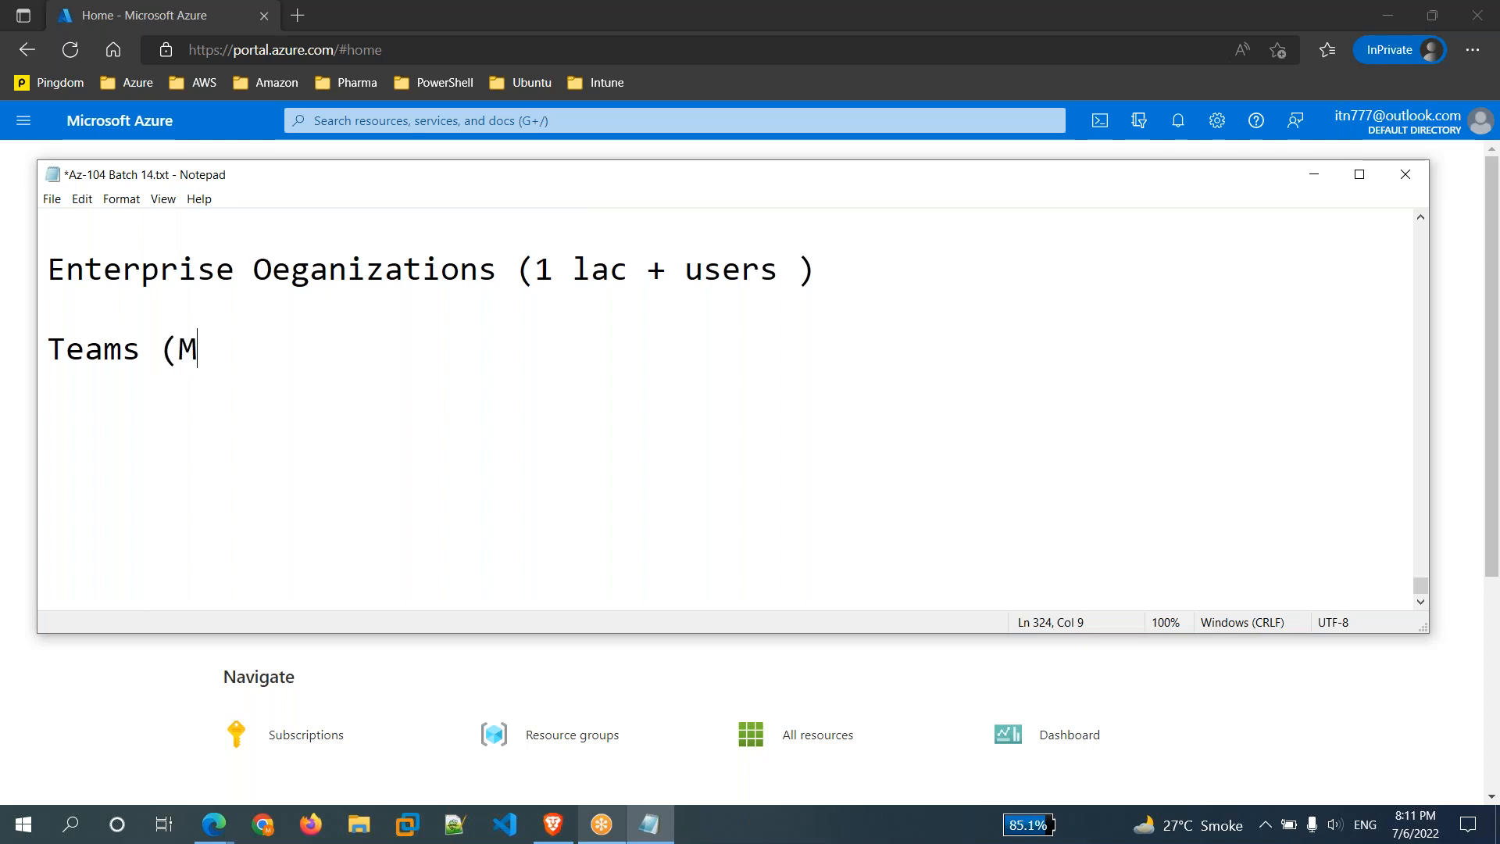
text(365))
key(Return)
text(az-700)
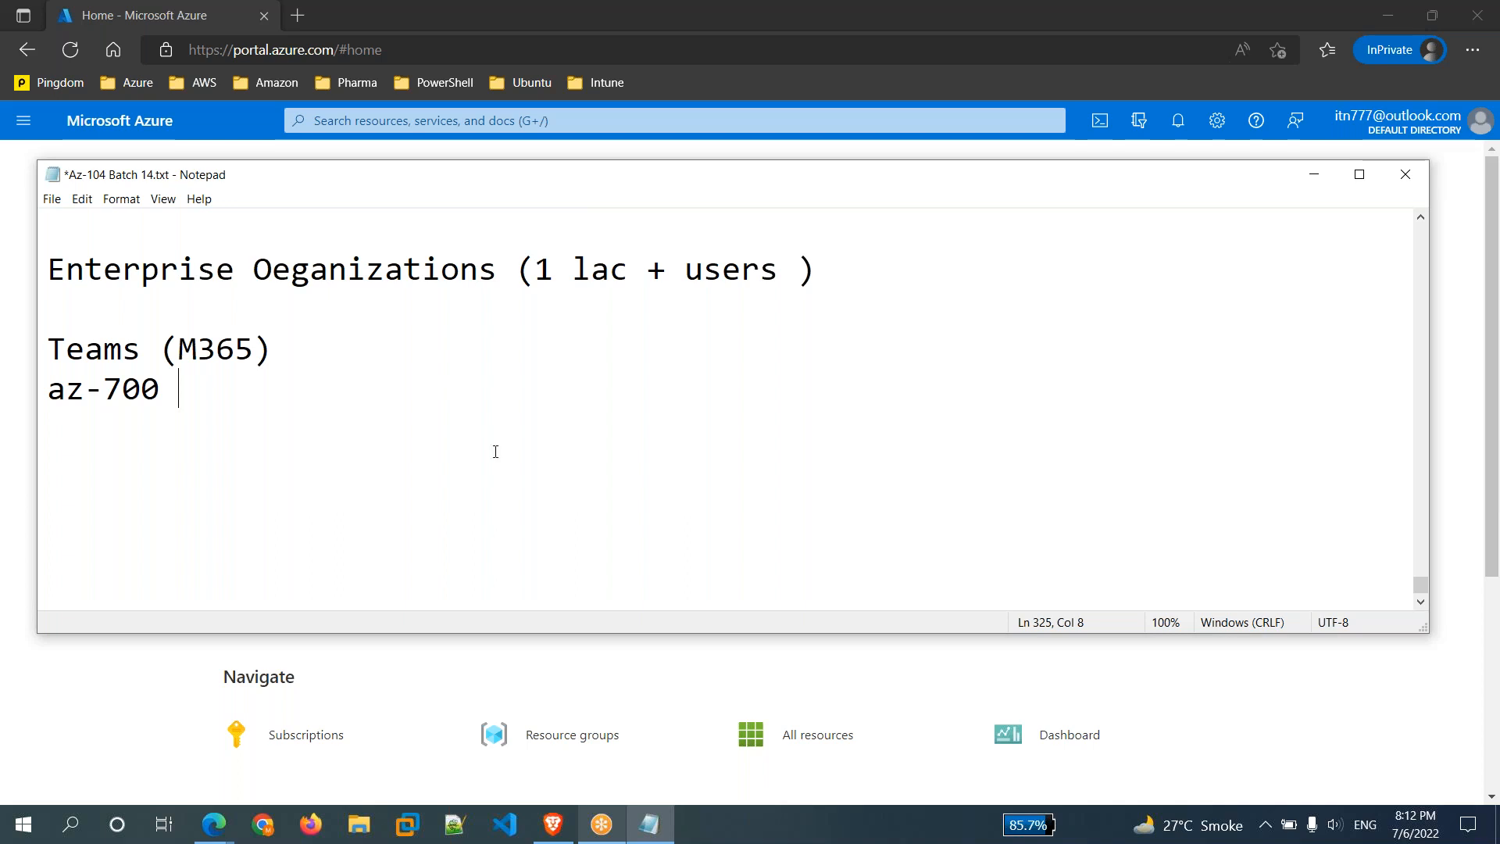
click(55, 349)
drag(54, 349, 148, 346)
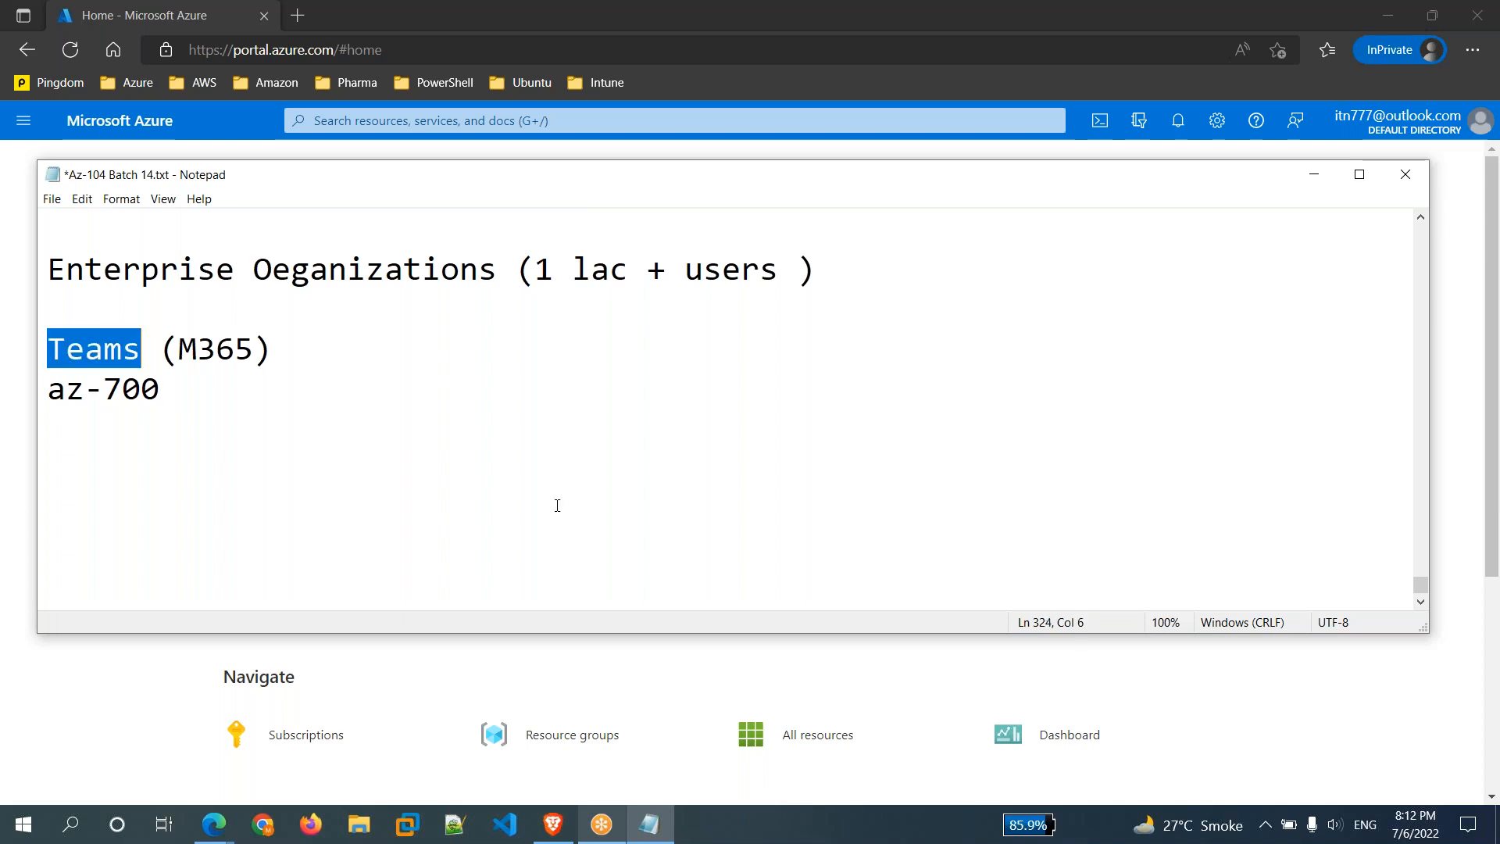
- Draw a long dashed separator below az-700 and start a new line beneath it
click(248, 405)
click(120, 466)
key(BackSpace)
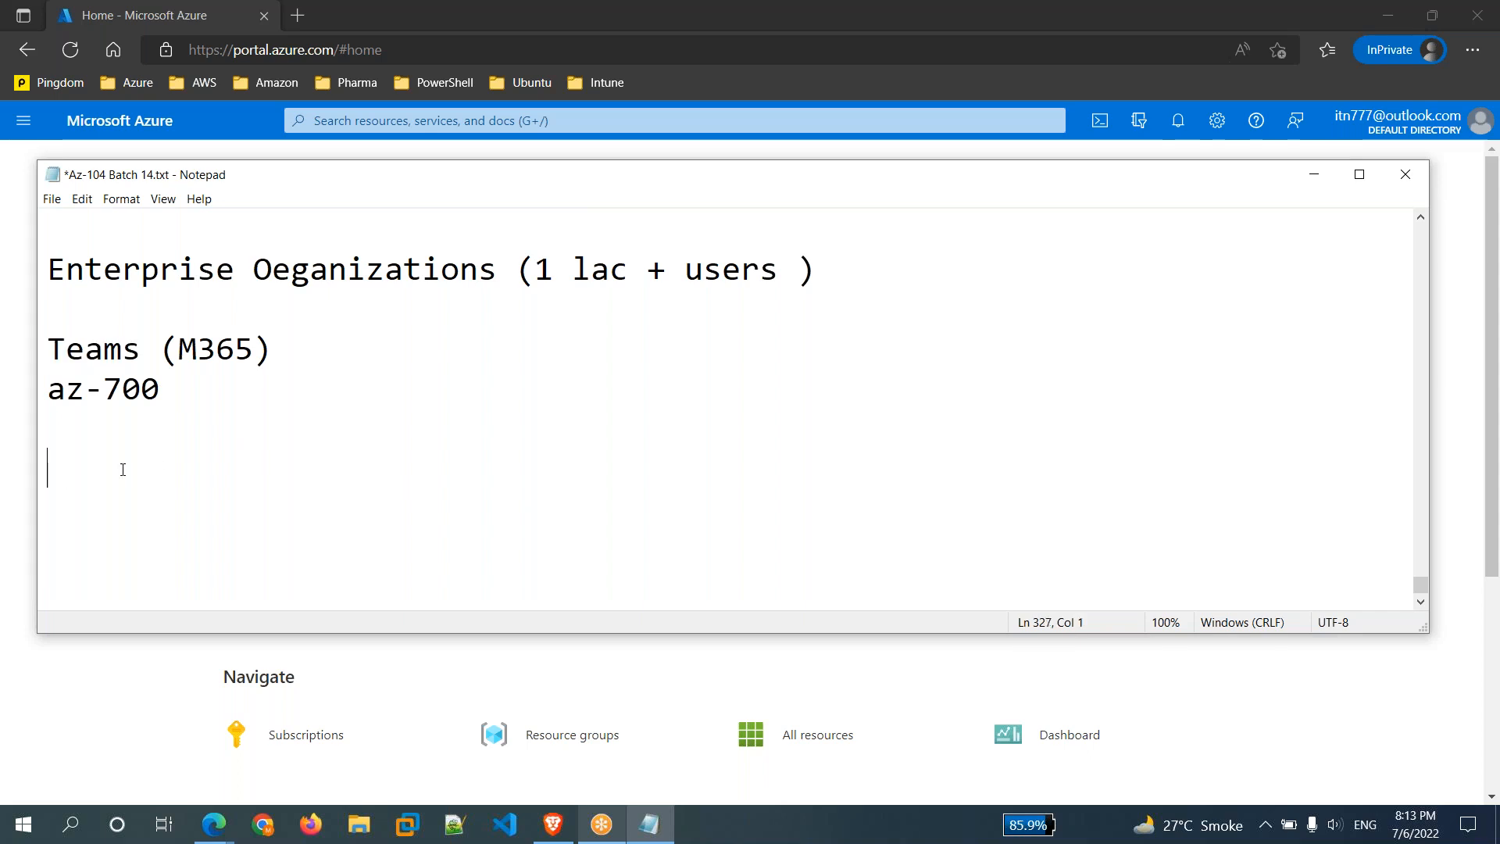
text(-------------------------------------------------------------------------)
key(BackSpace)
key(Return)
scroll(1075, 368, down, 1)
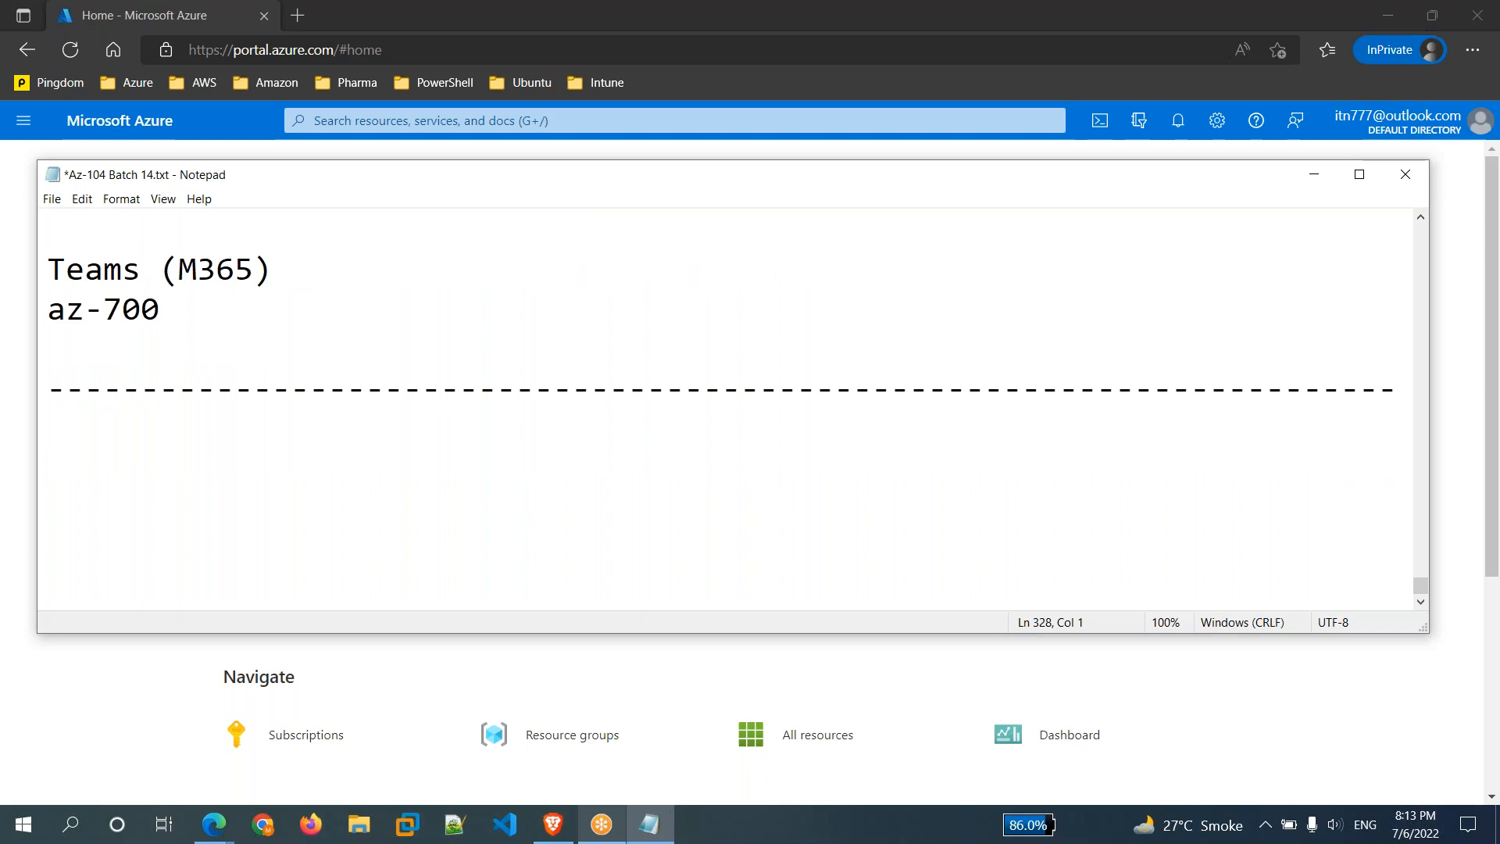
- Bring up the Edge window with the account error page and reload it twice
click(1304, 294)
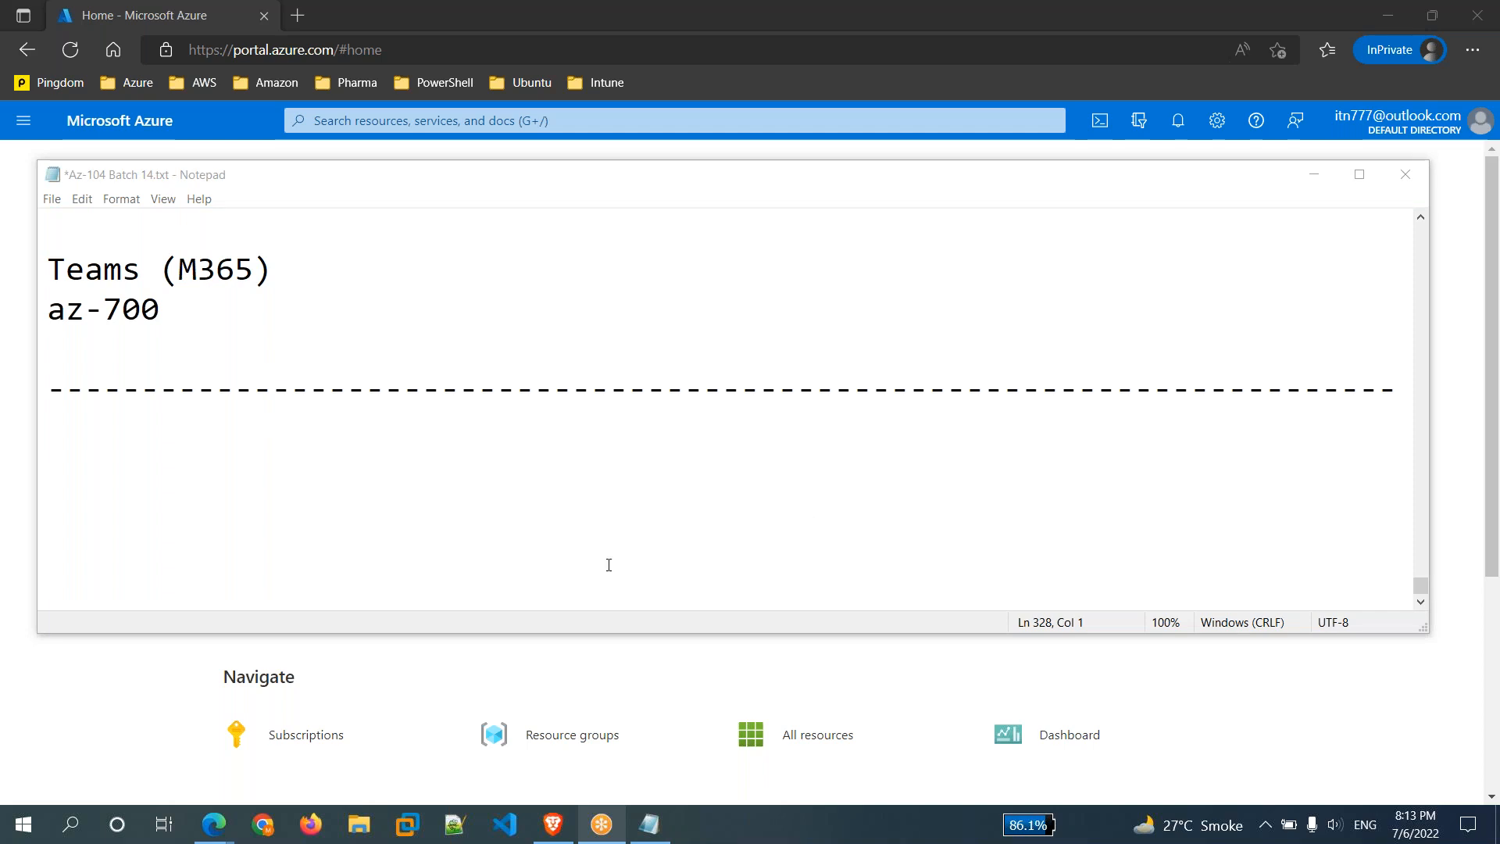
mouse_move(199, 826)
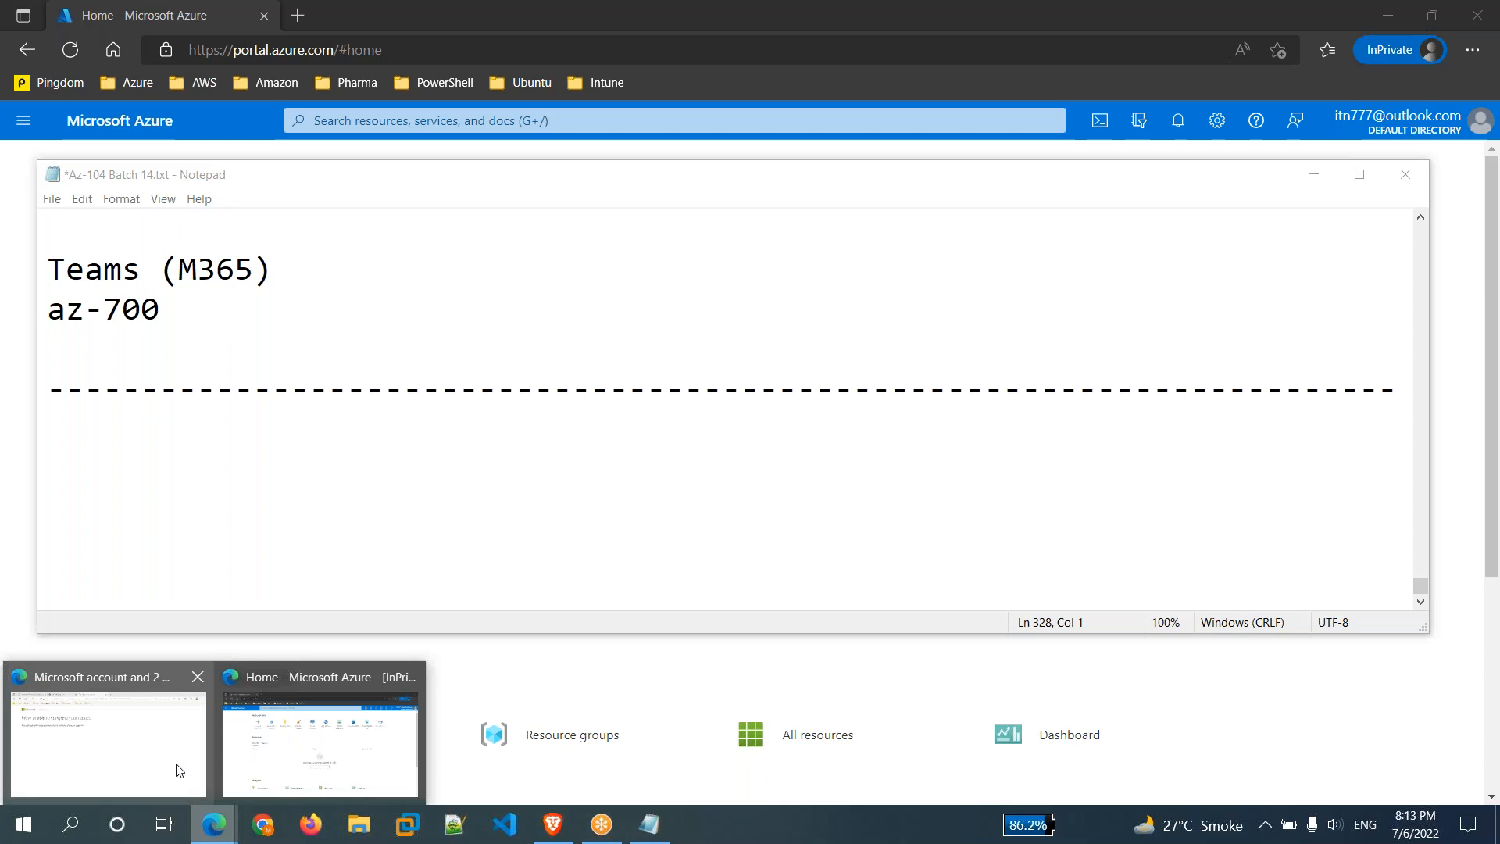
click(179, 770)
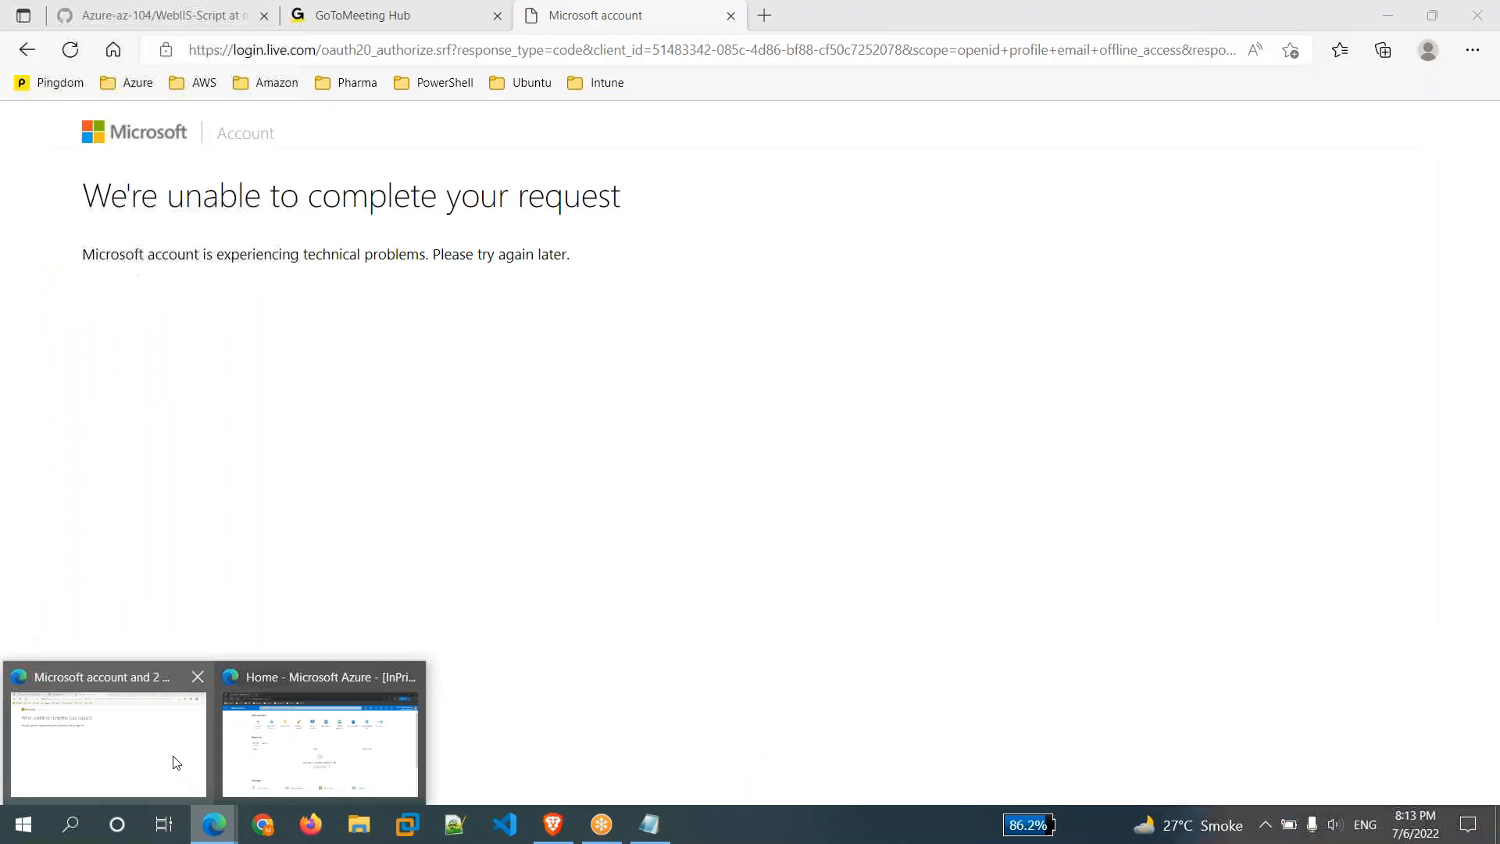
click(70, 50)
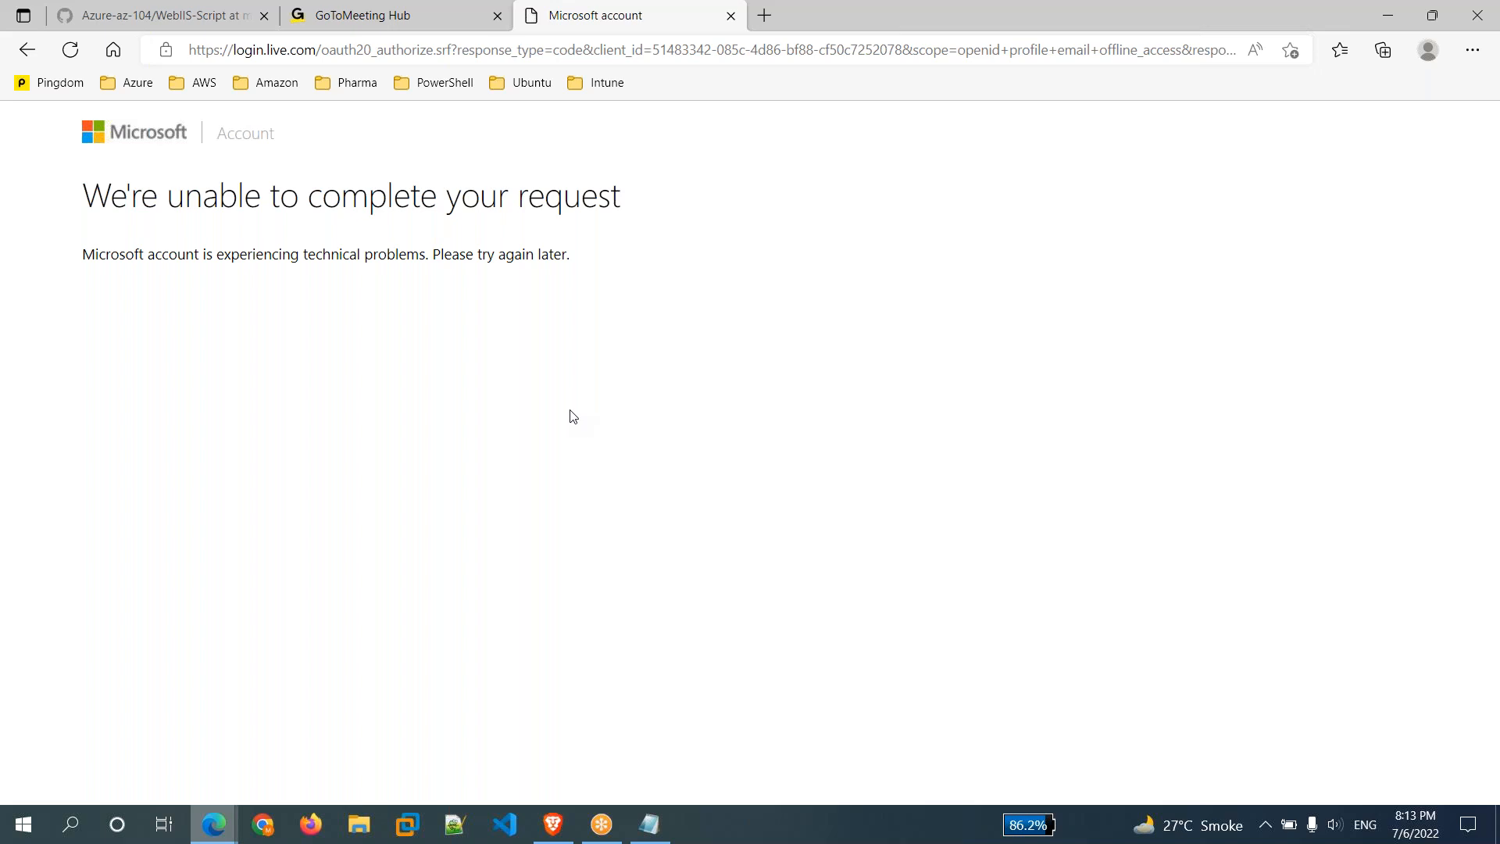
click(73, 55)
- Go to portal.azure.com again, choose the outlook account, and reload the Azure sign-in
click(696, 51)
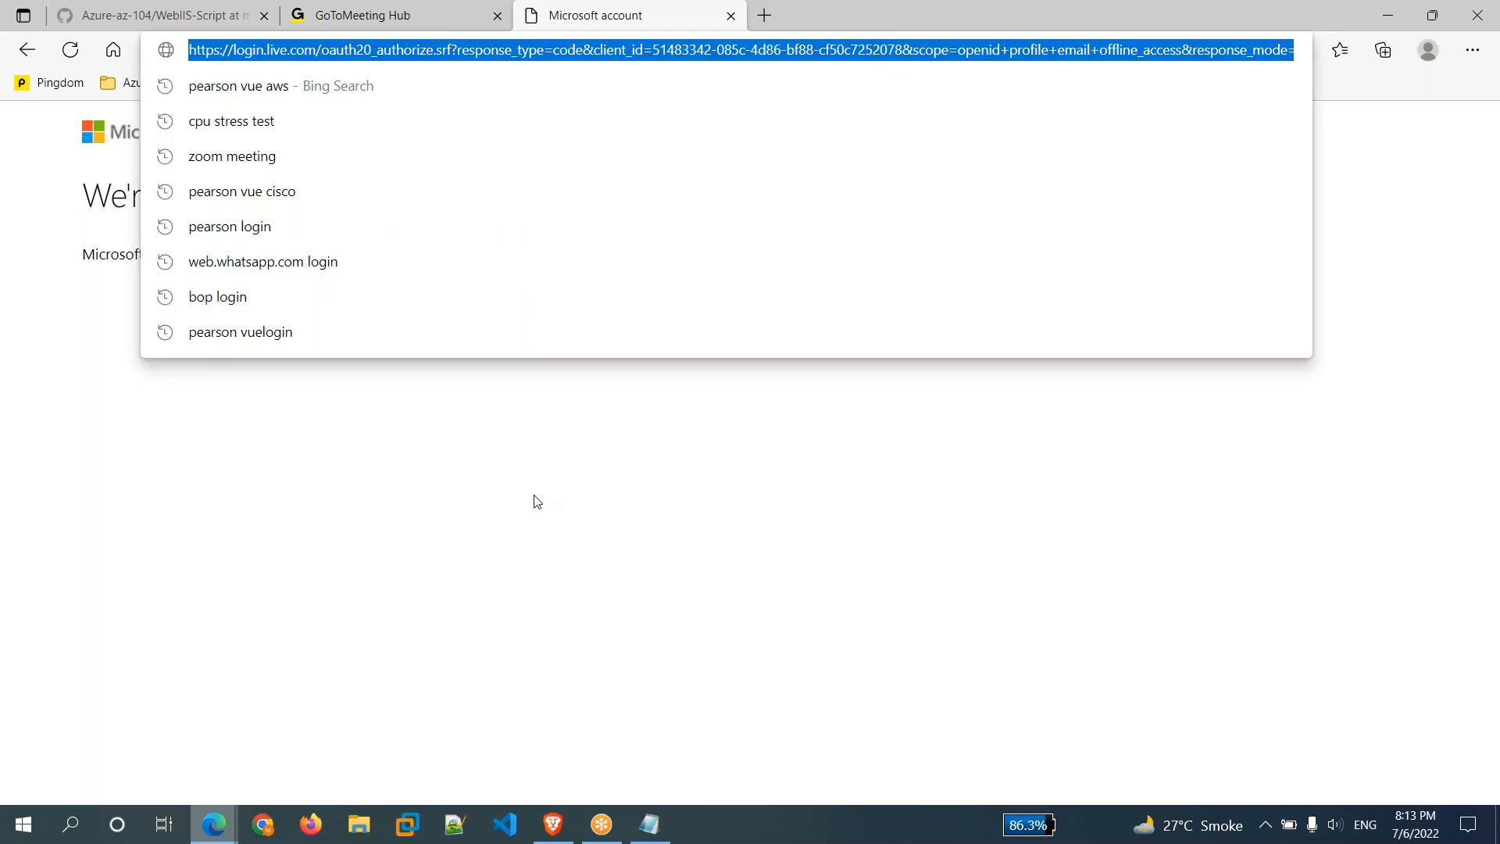
text(portal.azure.com)
key(Return)
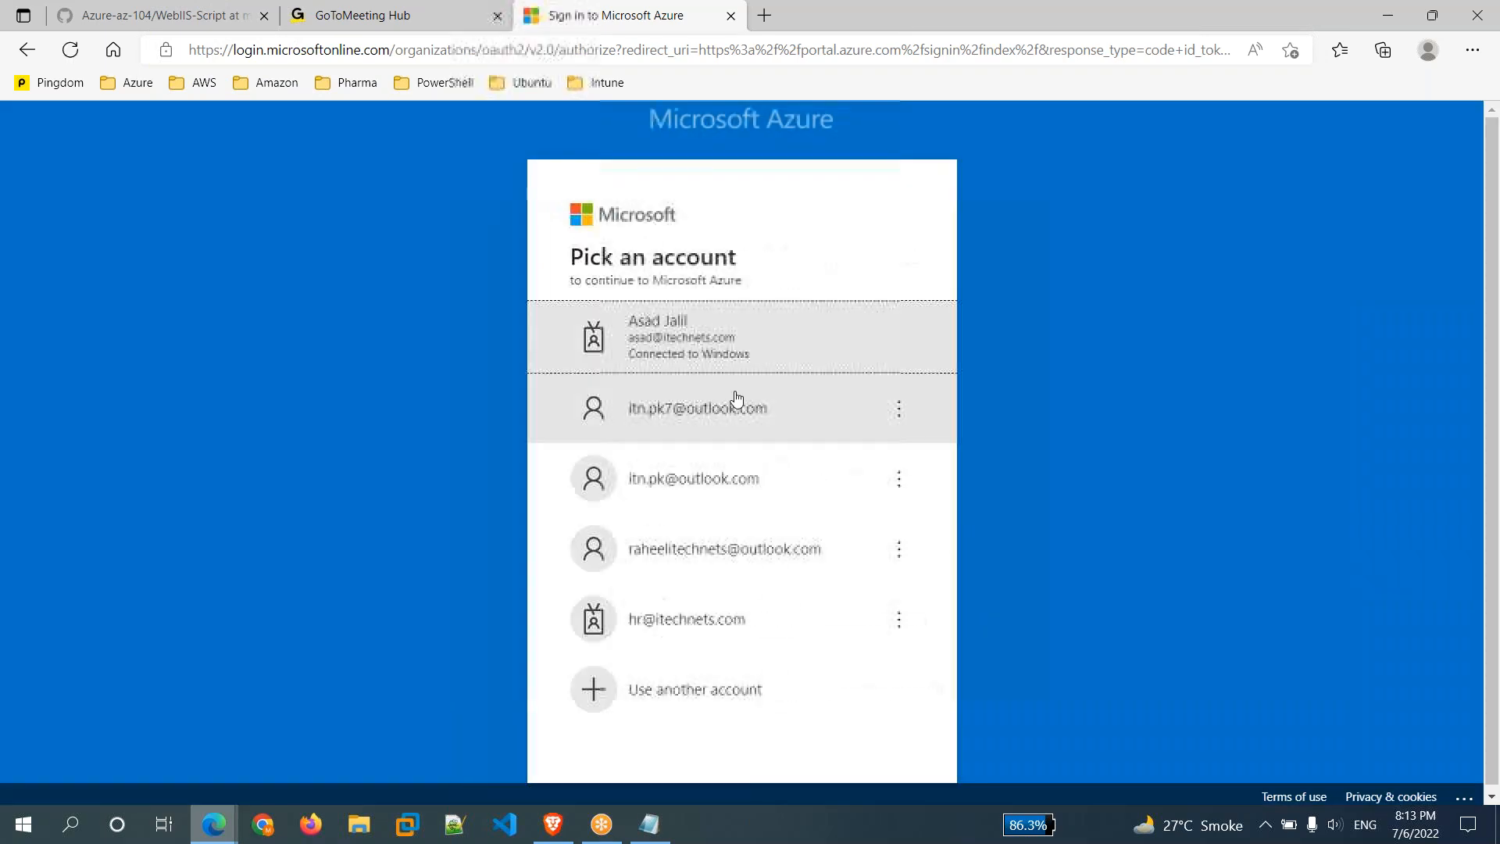
click(697, 423)
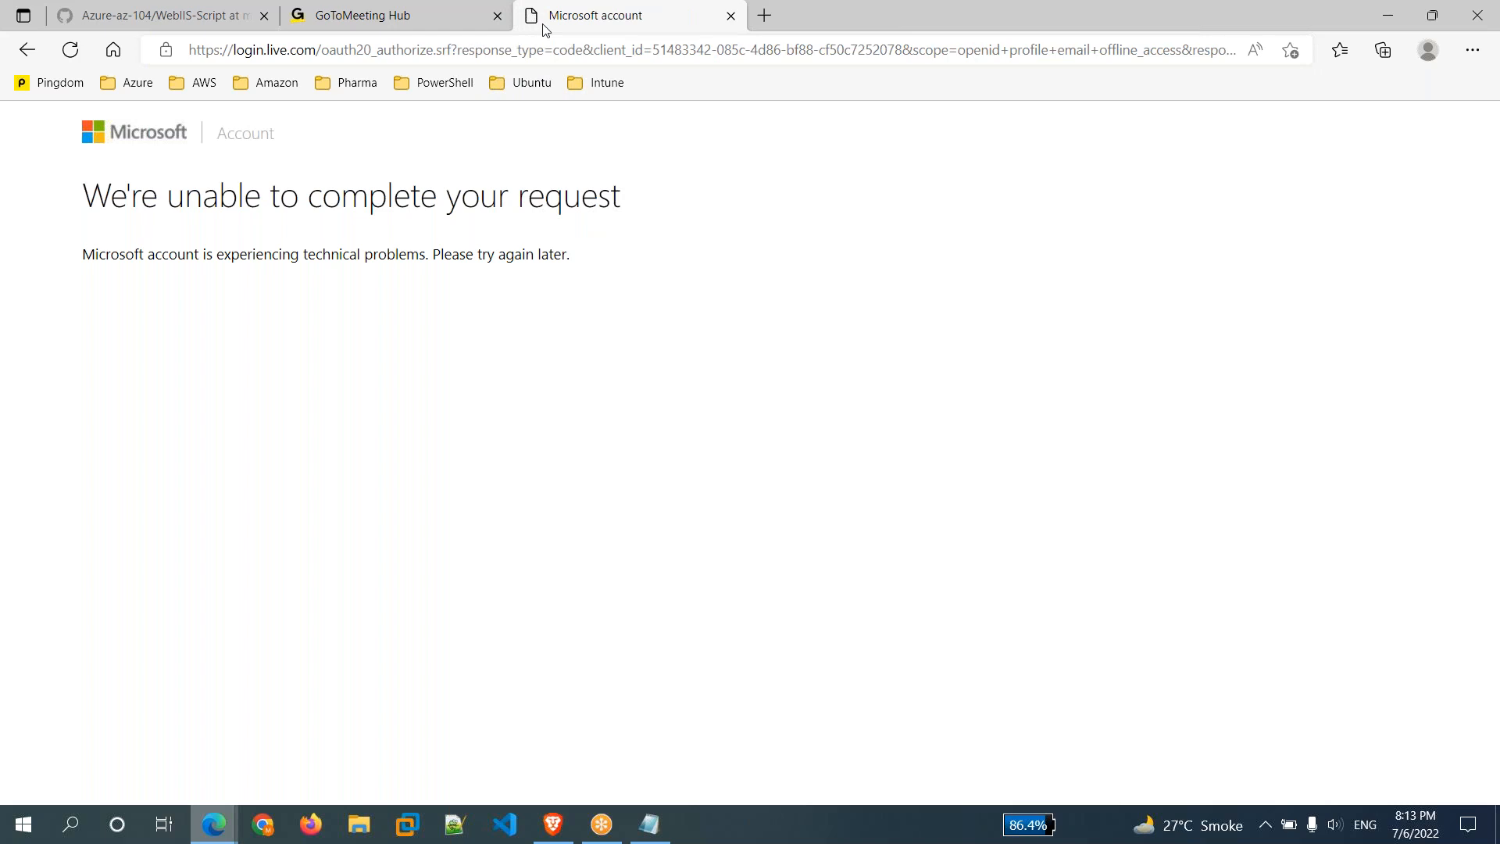
click(545, 49)
text(por)
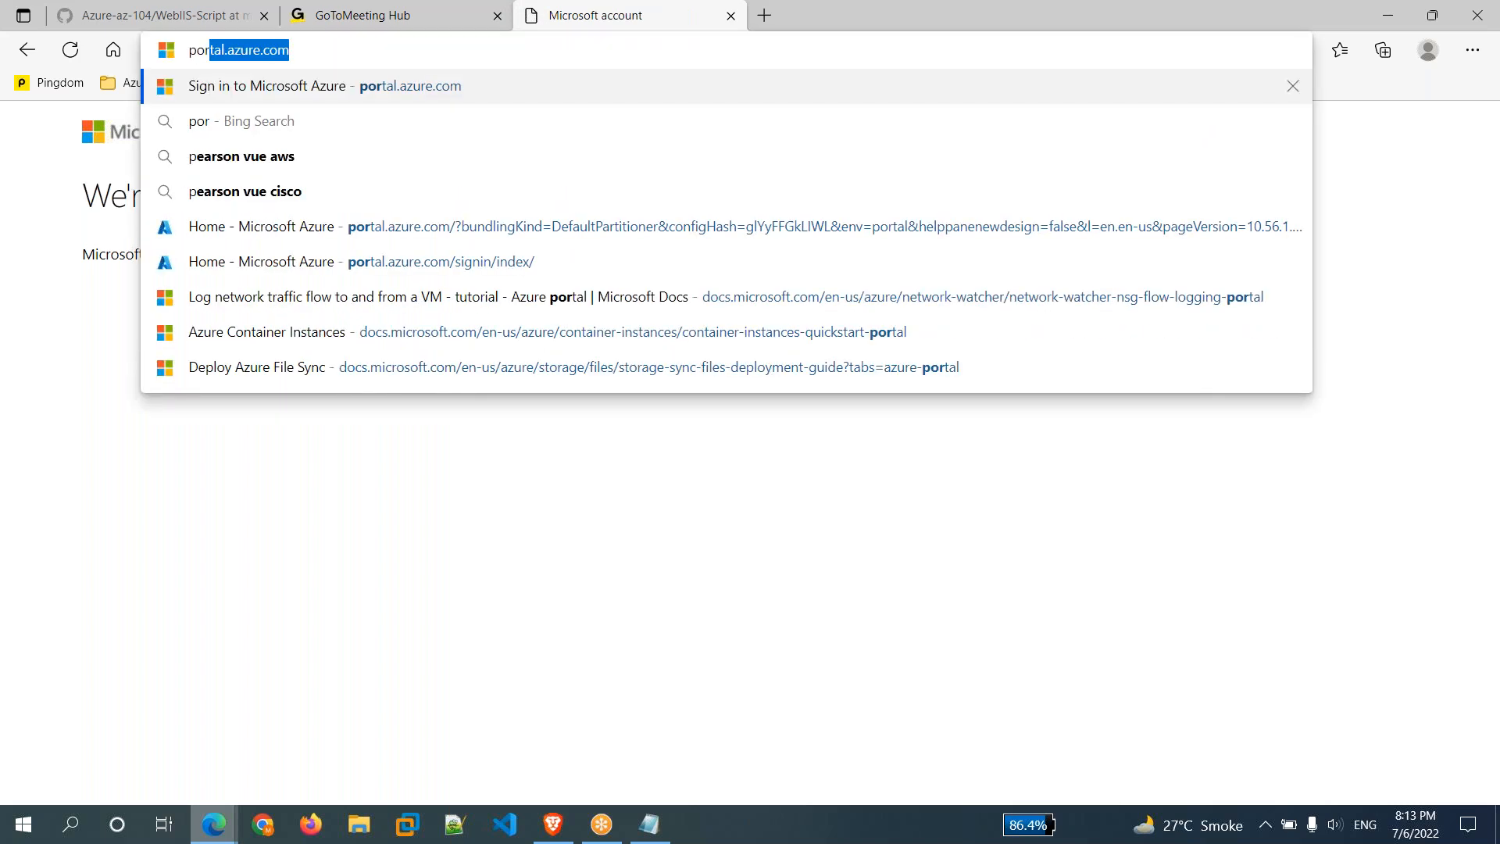
key(Return)
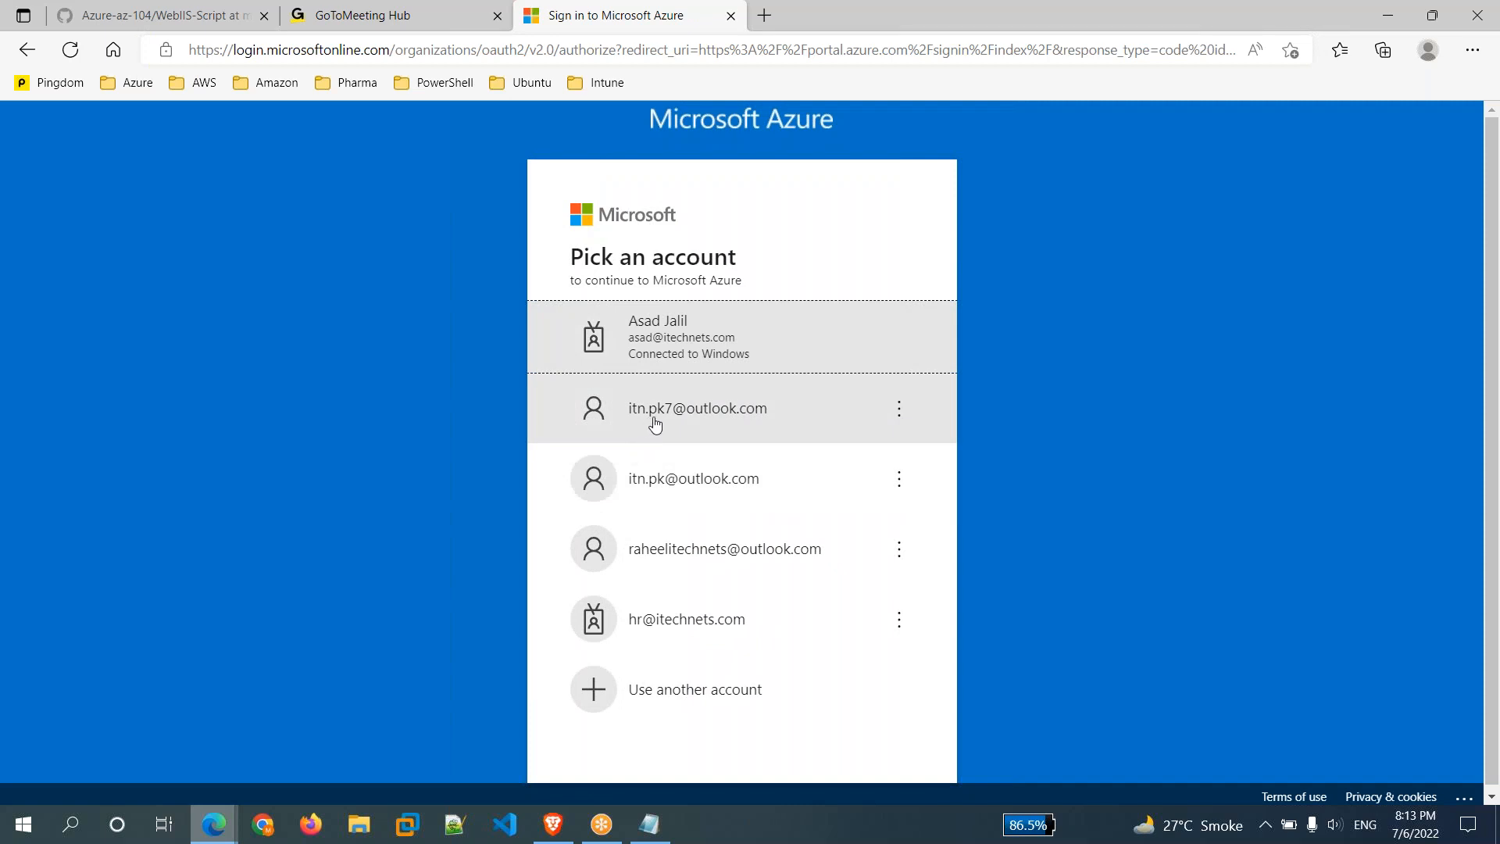
click(264, 827)
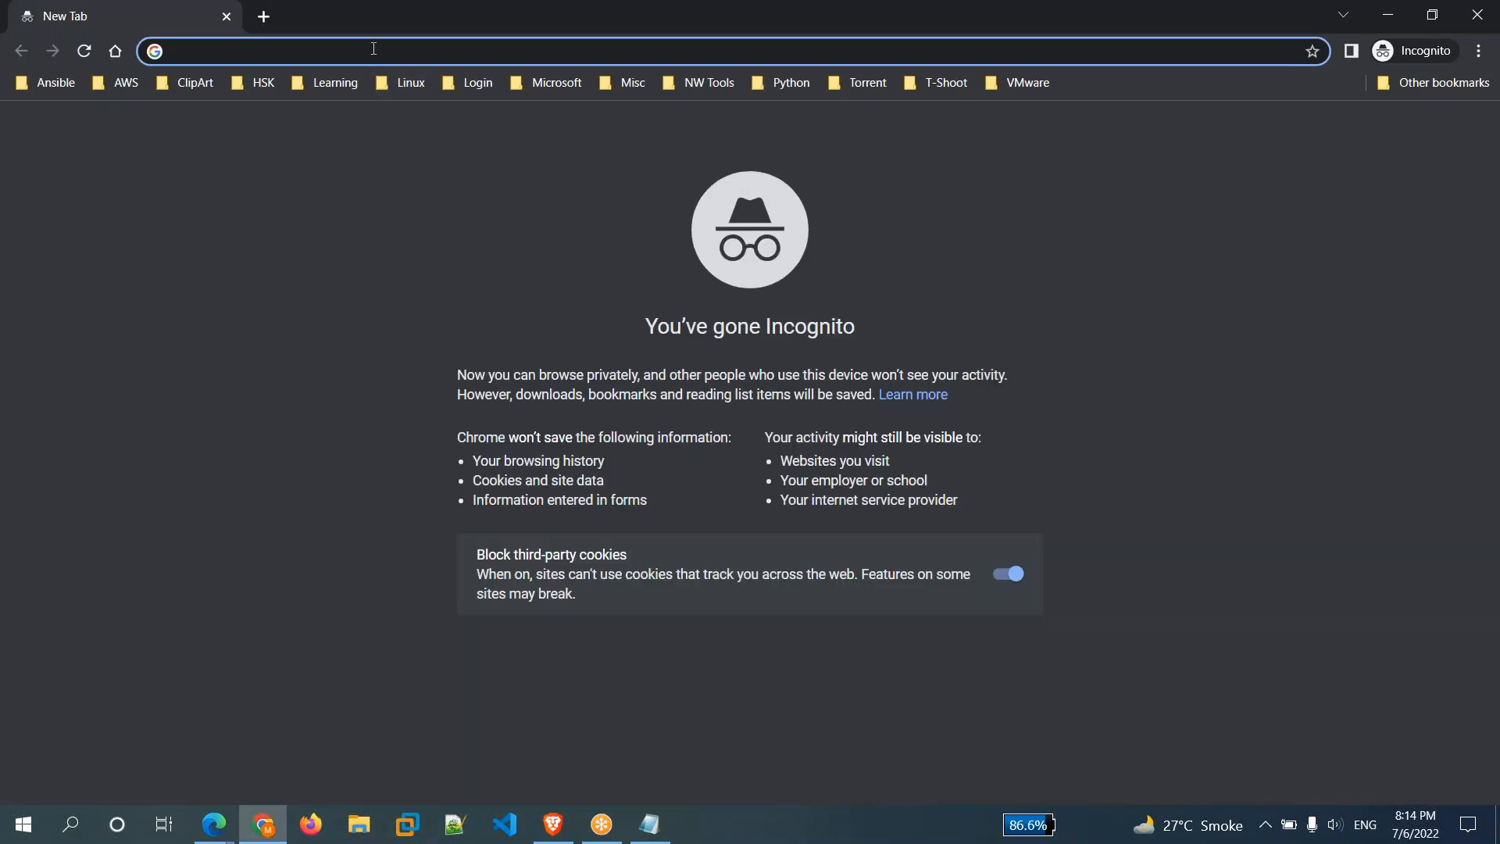
- Sign in at portal.azure.com with the account email and password, then submit an alternate security email
text(portal)
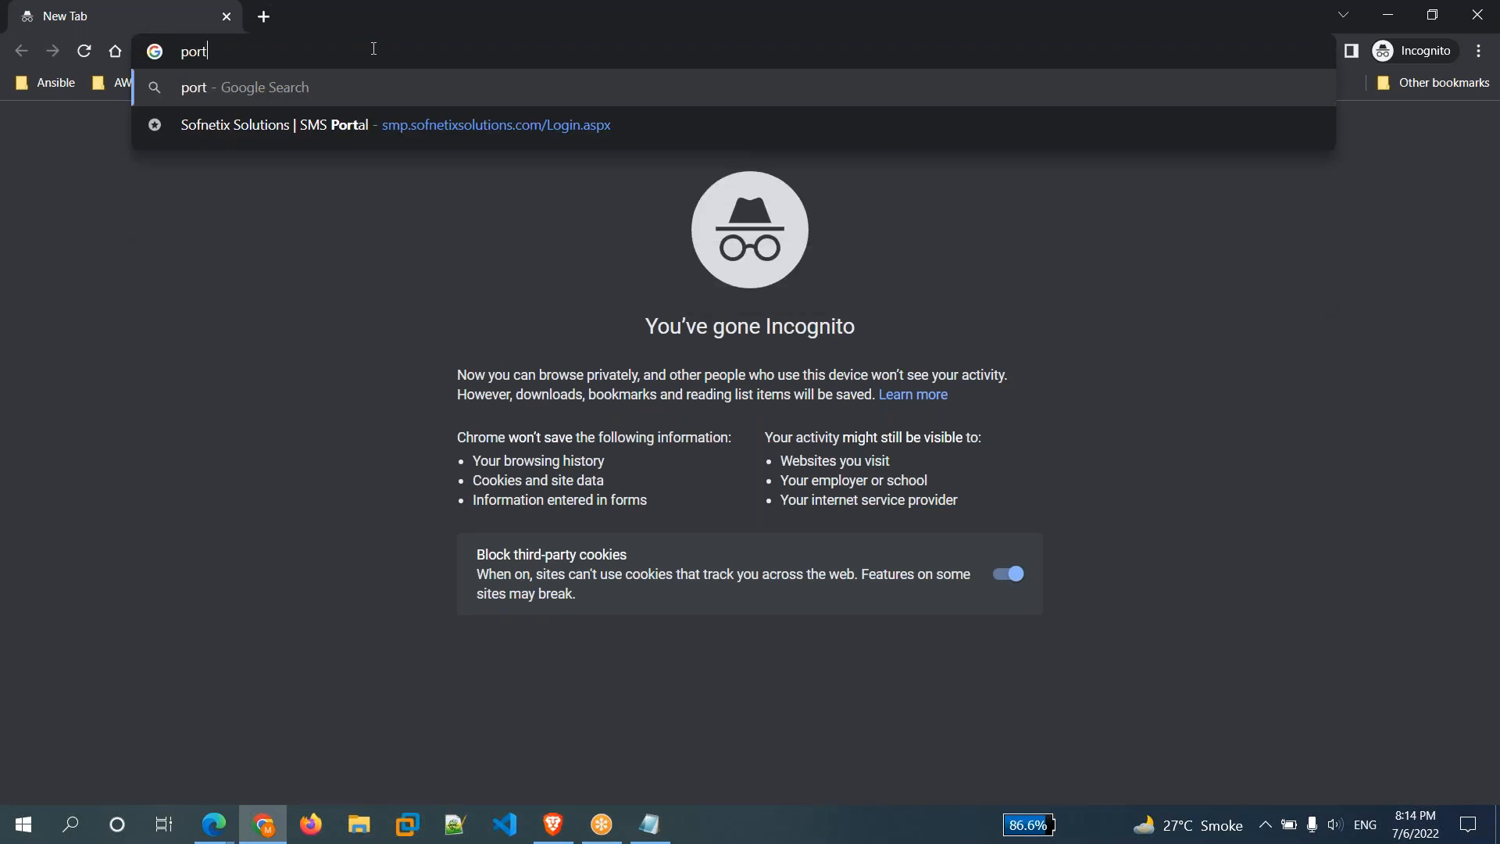
text(.azure.com)
key(Return)
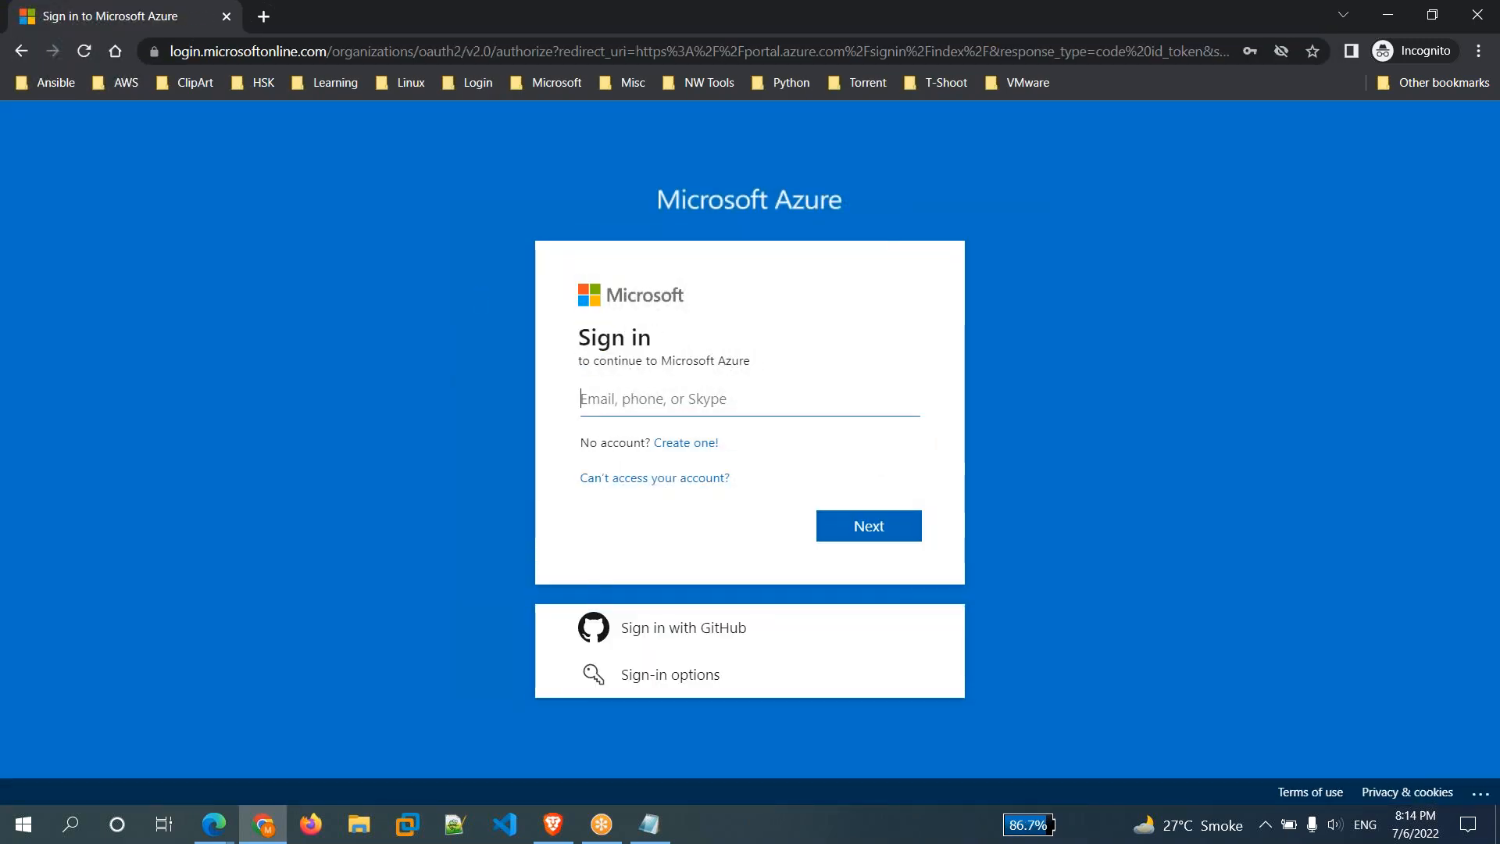
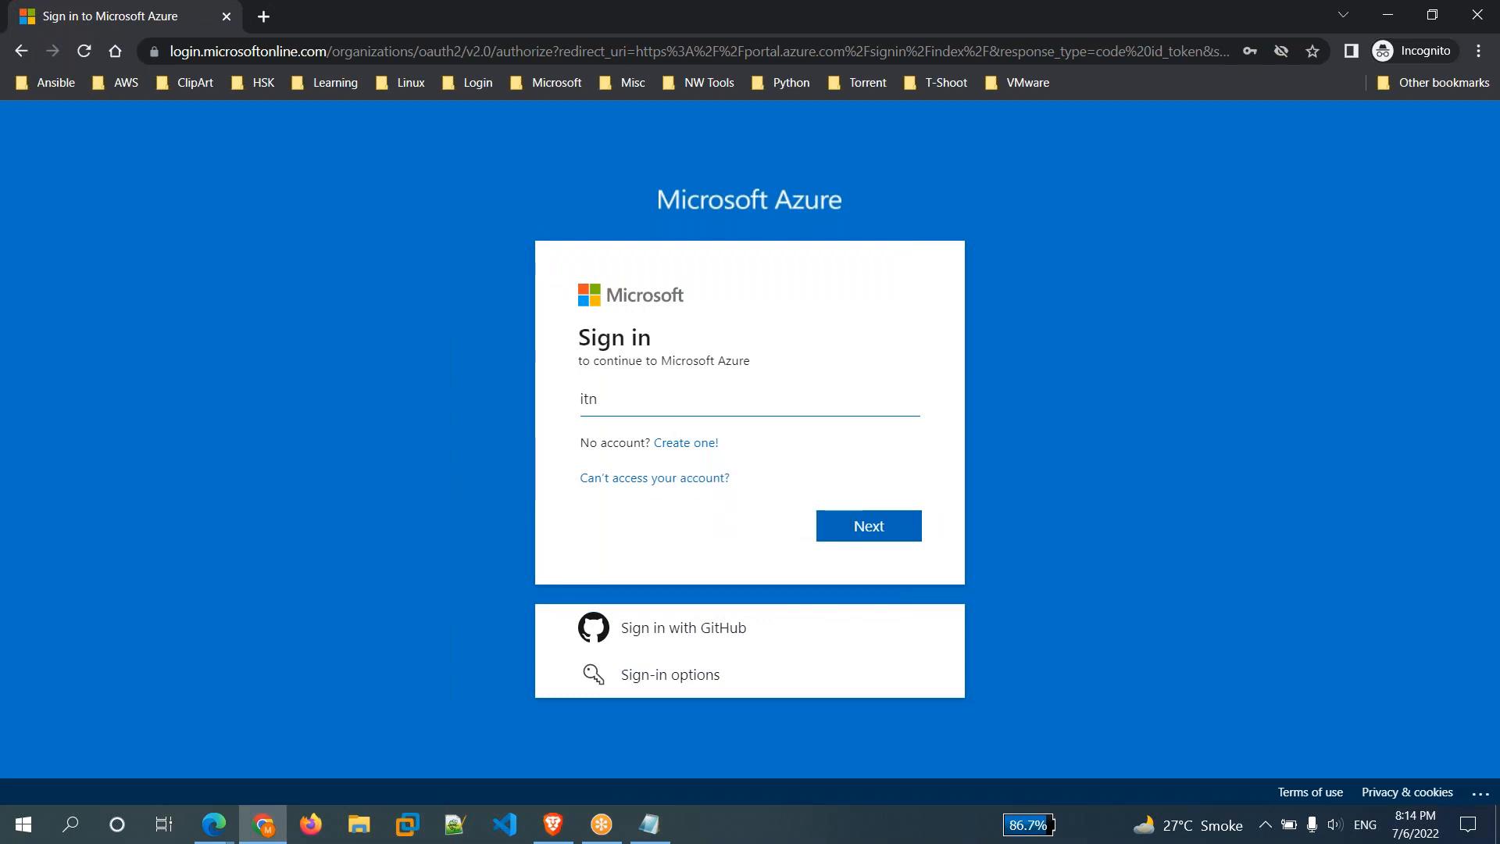
key(Return)
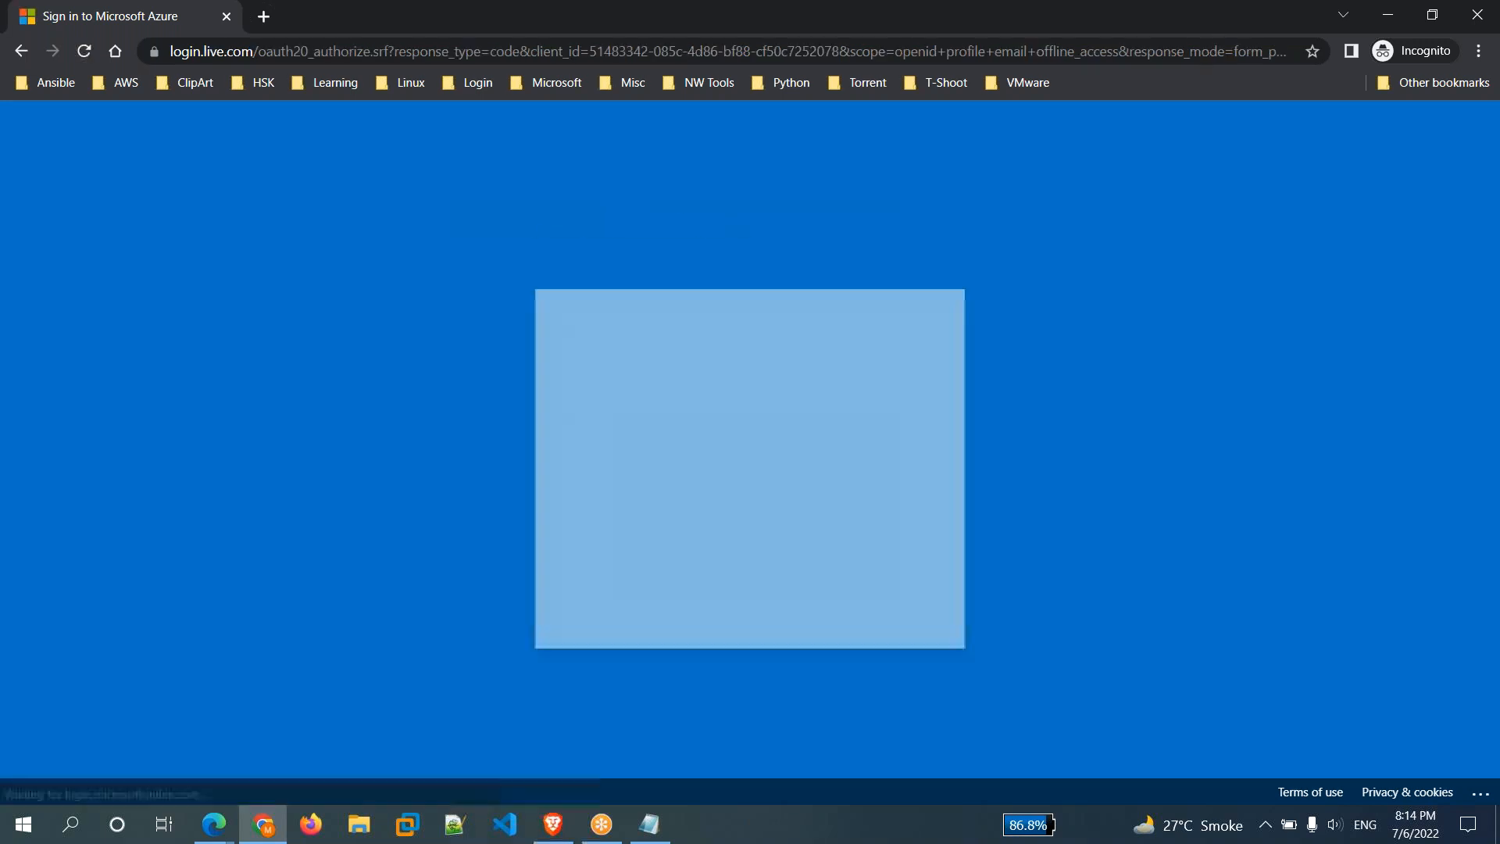
text(******)
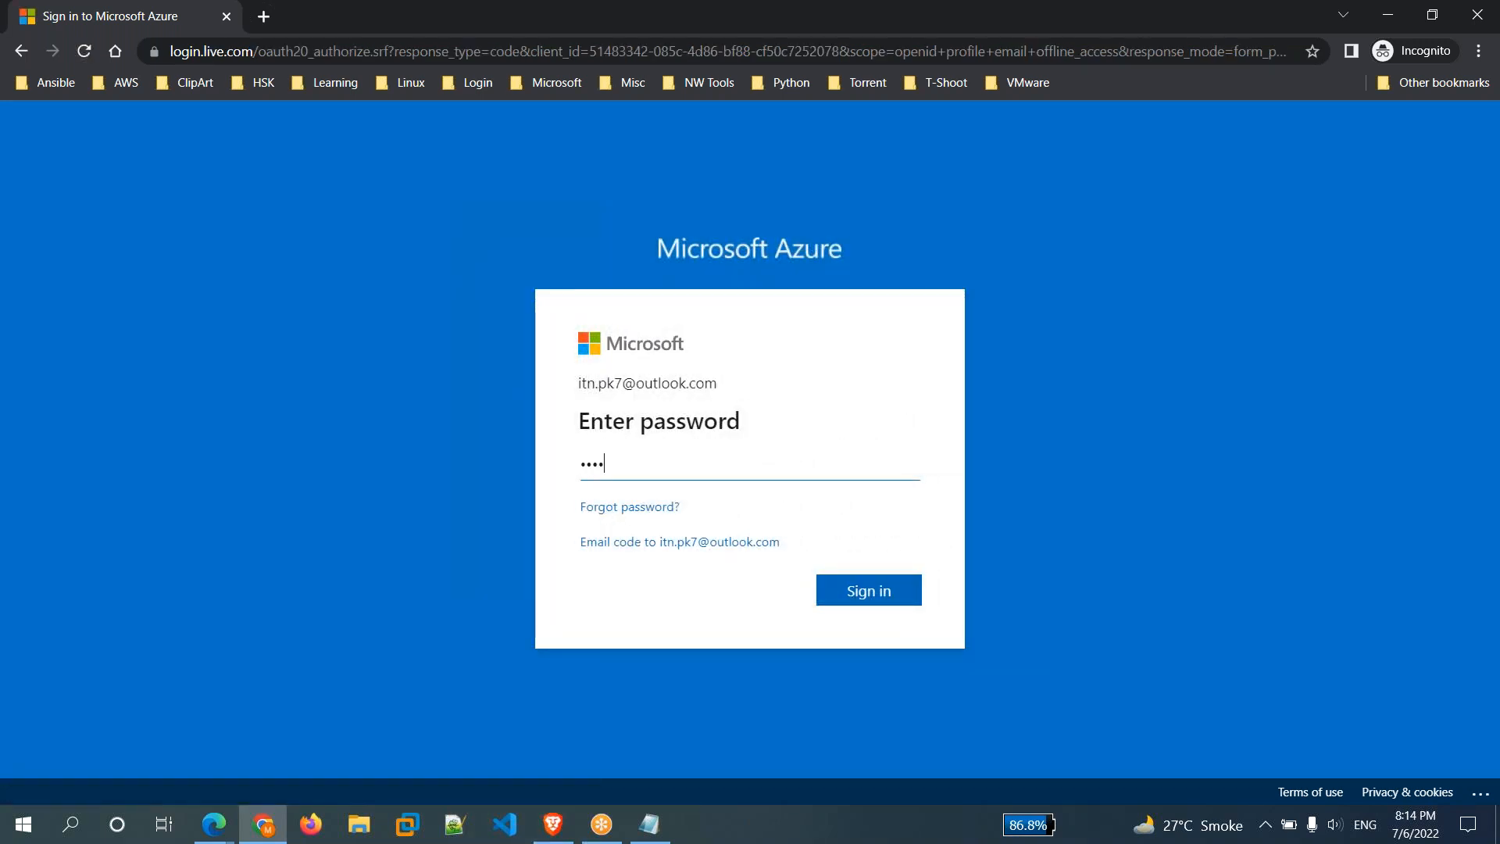
text(**)
key(Return)
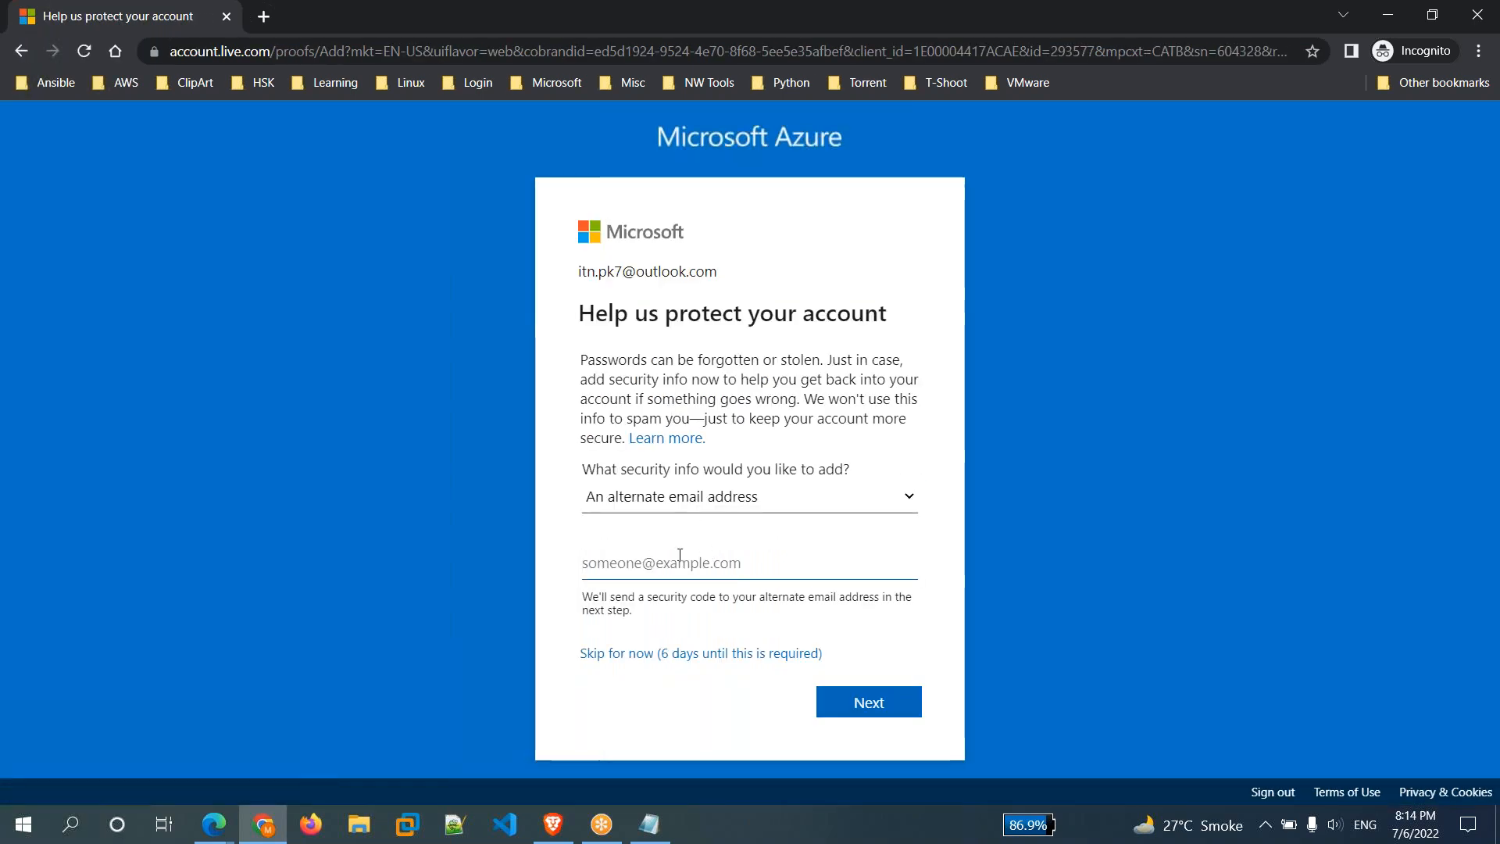
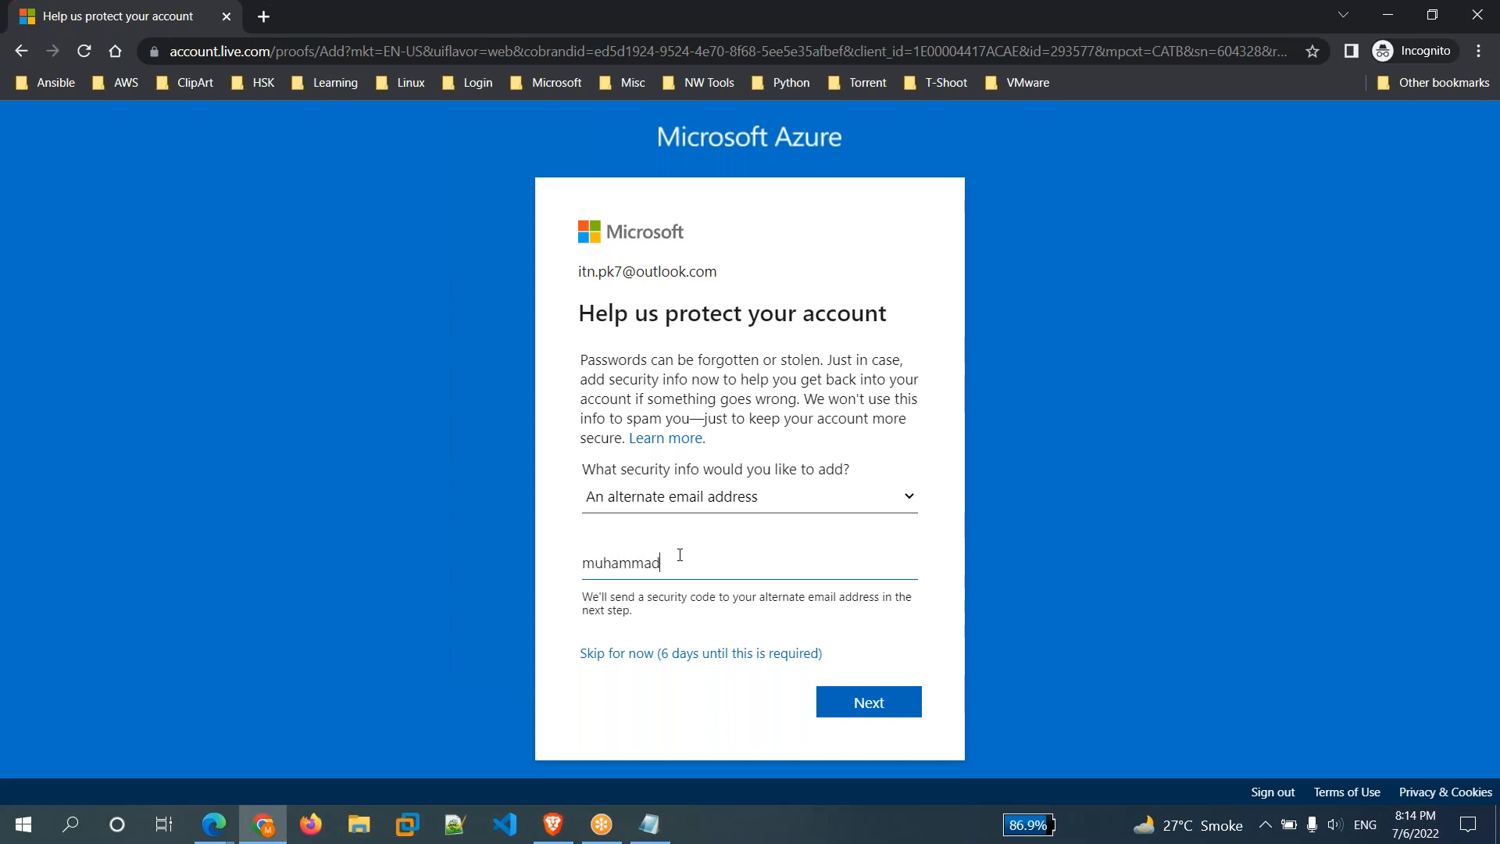
key(Return)
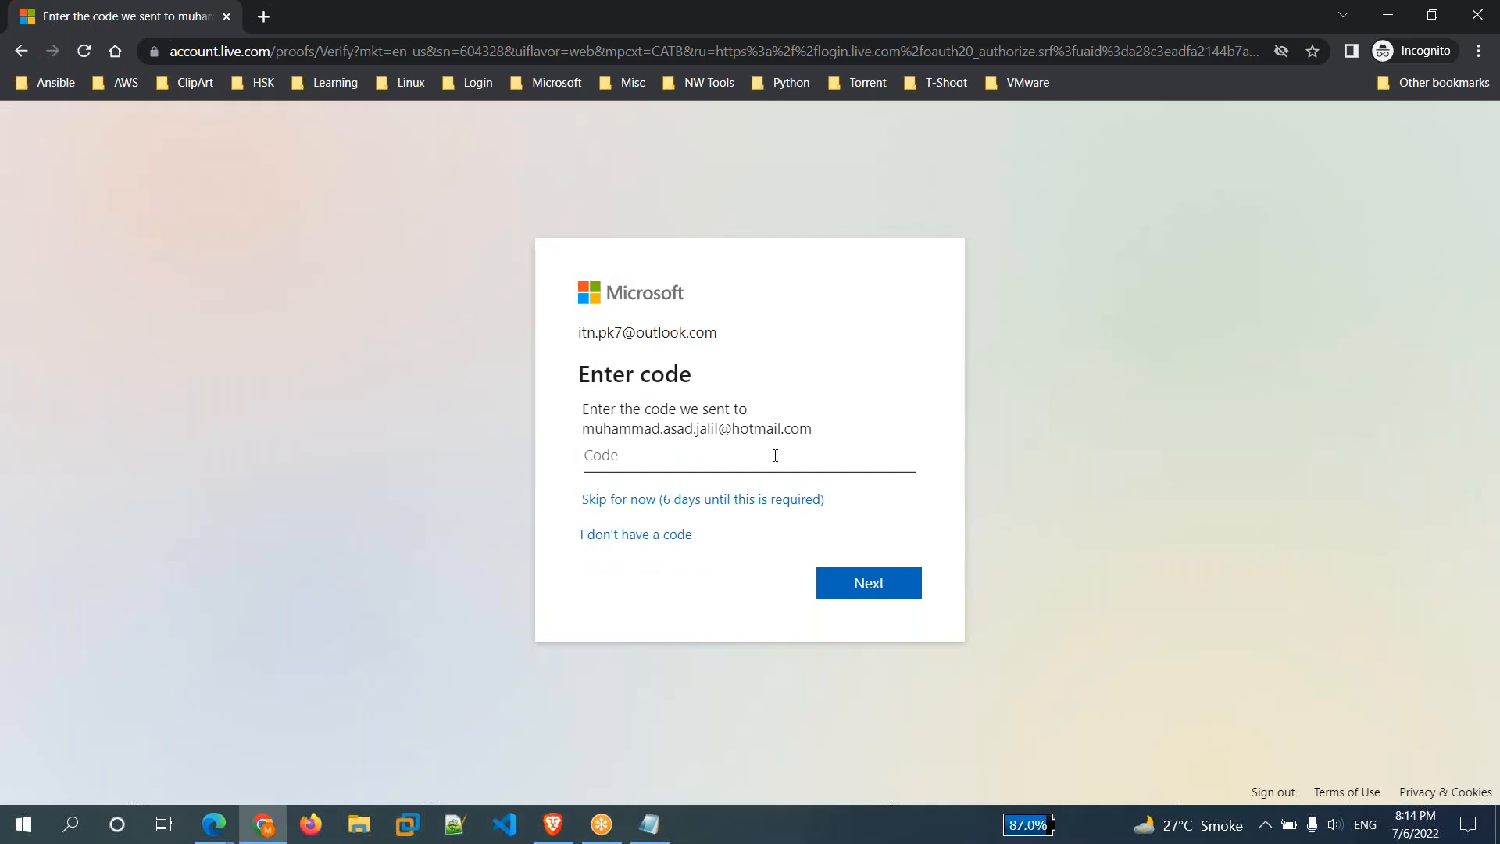
- Copy the security code from the newest Microsoft account email in Mail and return to Chrome's code field
text(m)
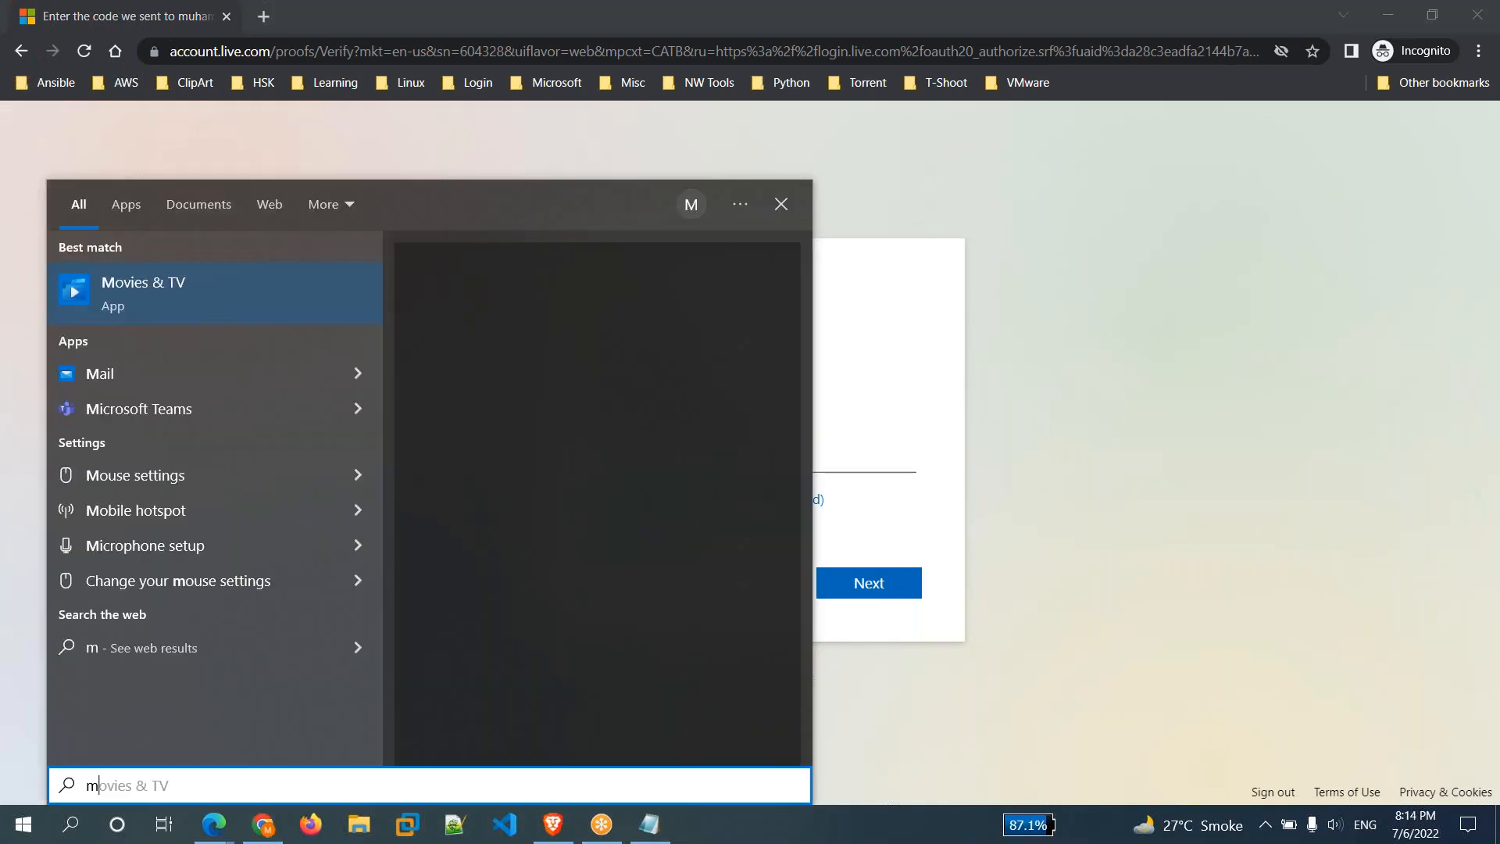
click(81, 378)
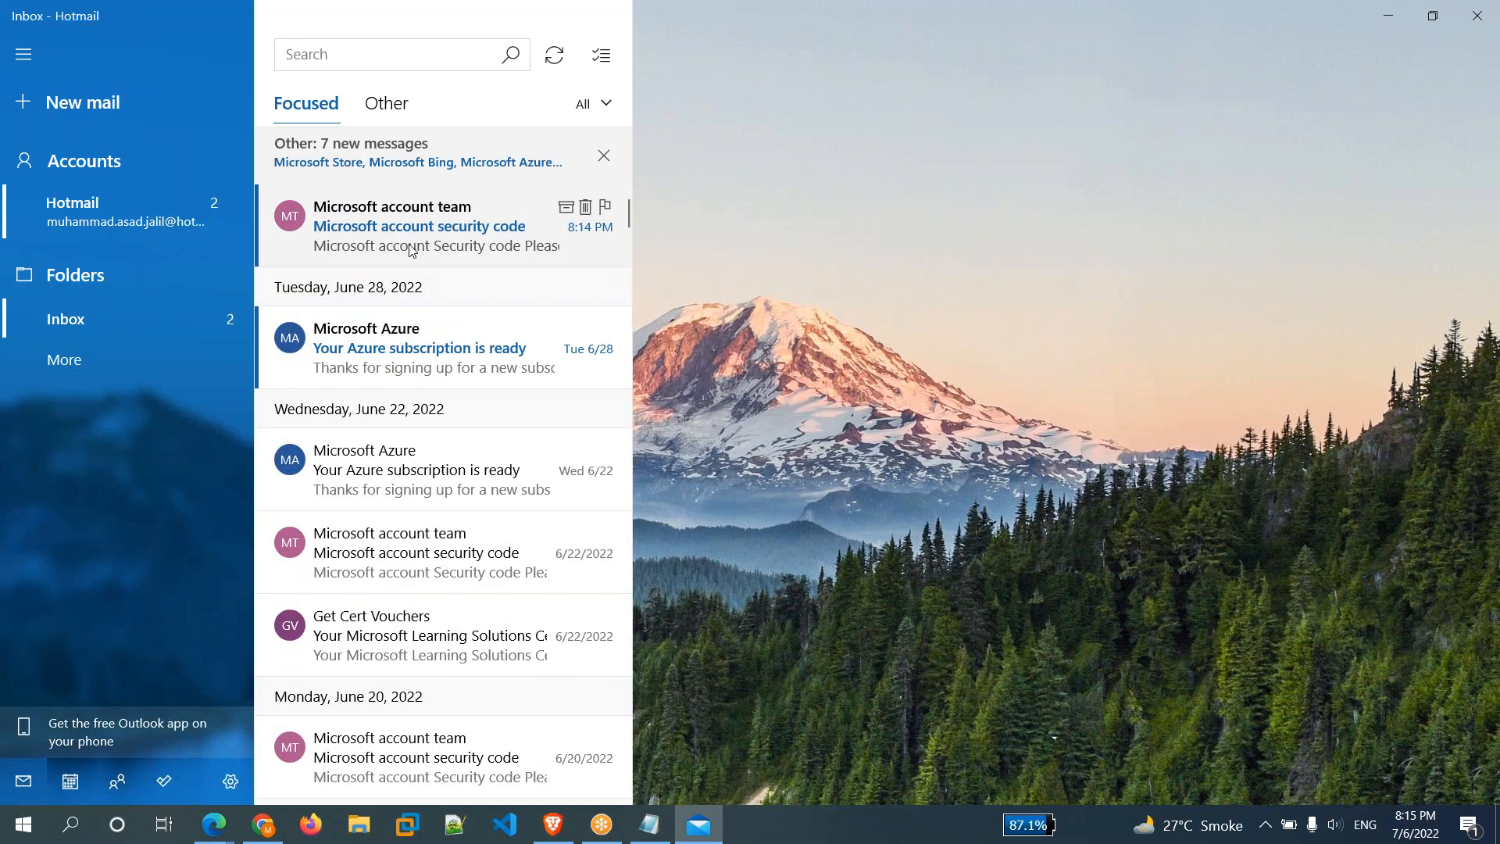
click(410, 245)
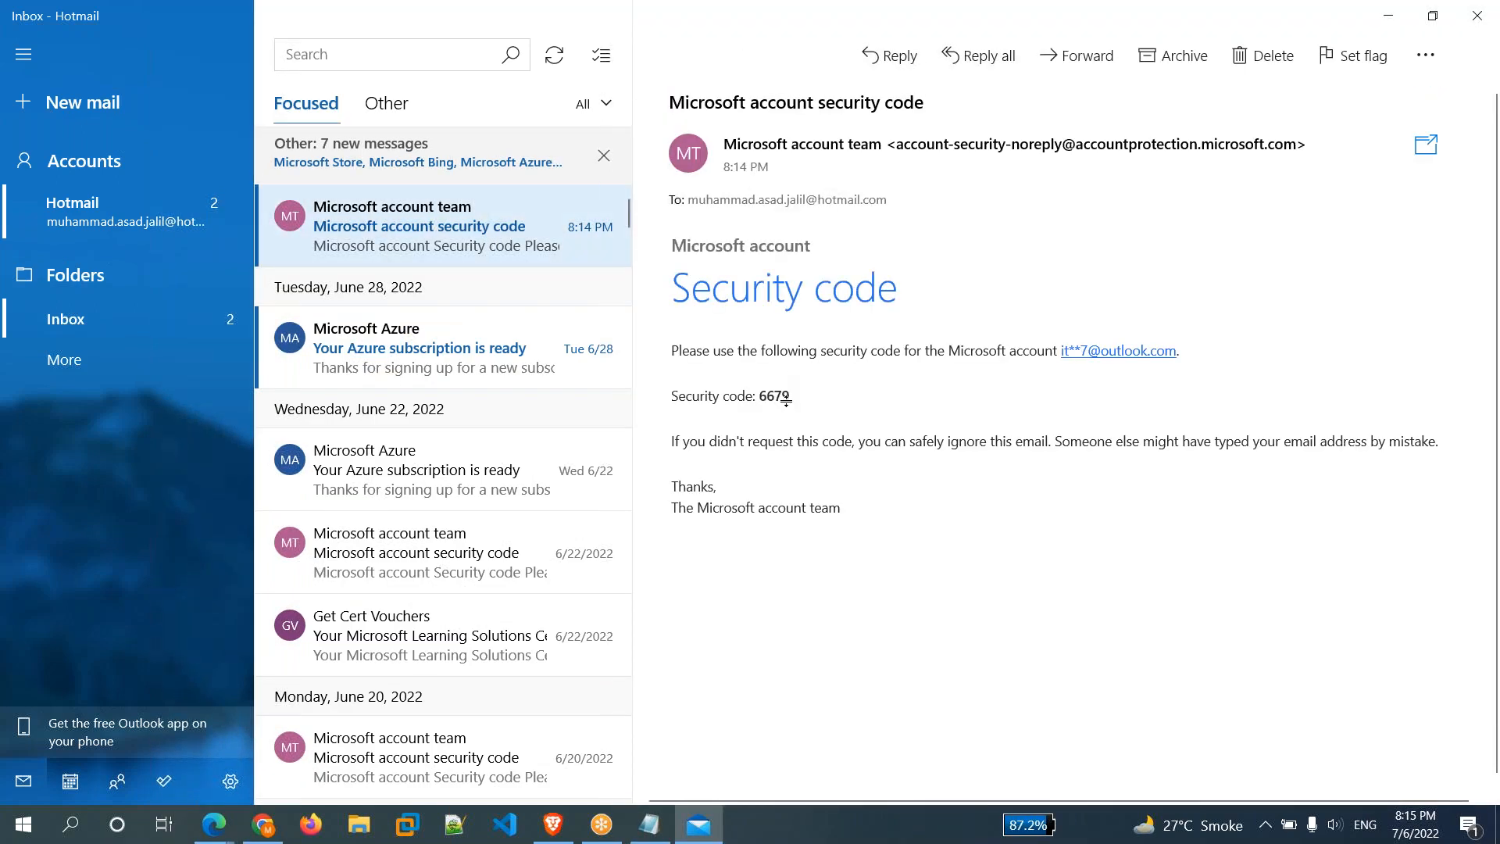
double_click(782, 397)
key(alt+Tab)
click(670, 455)
- Submit the emailed verification code, choose to stay signed in, and skip the authenticator app offer
click(863, 577)
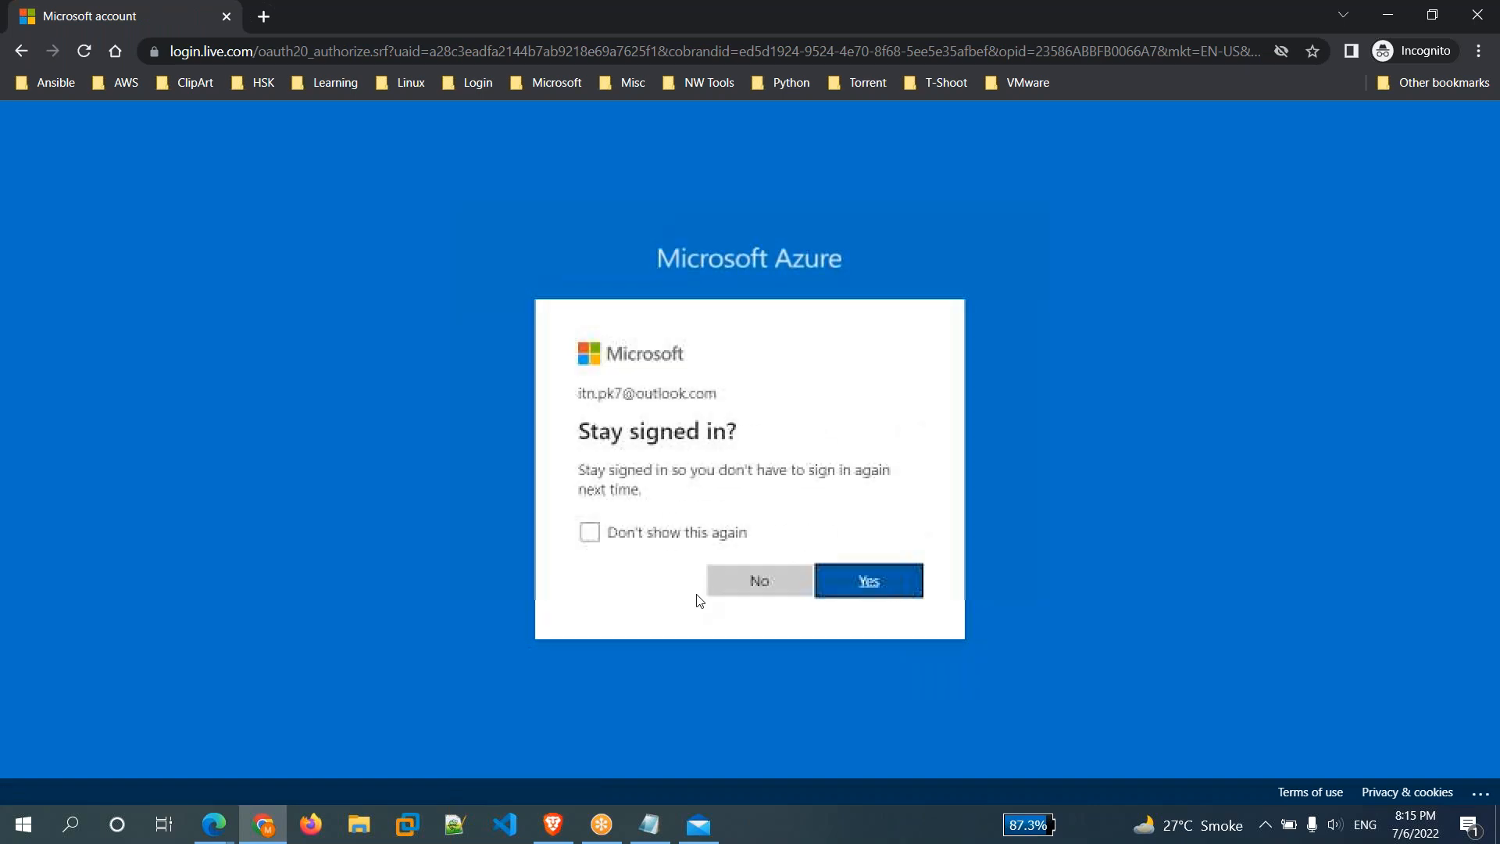
click(864, 582)
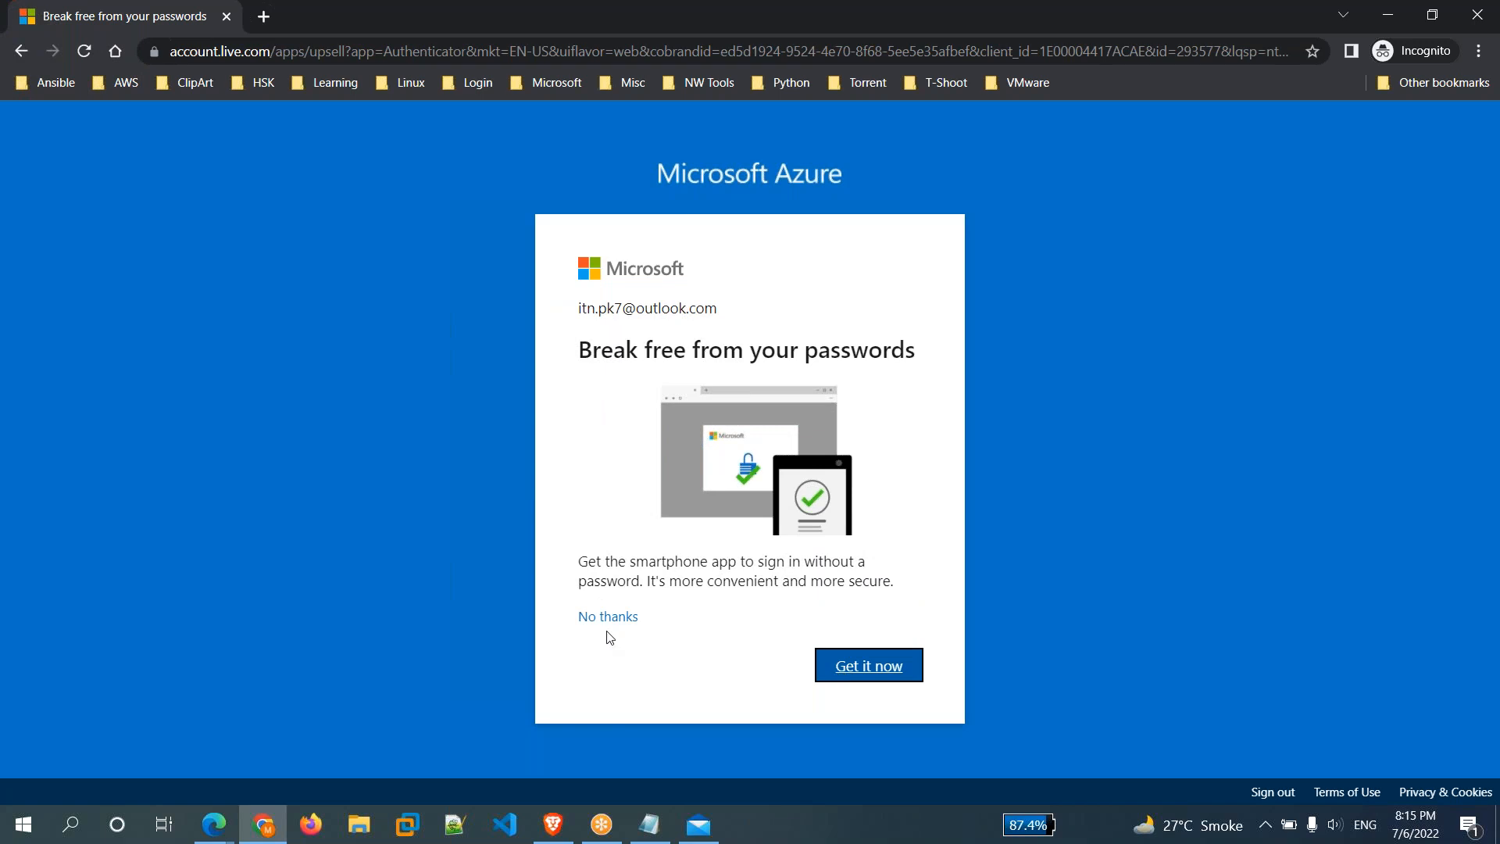
click(837, 661)
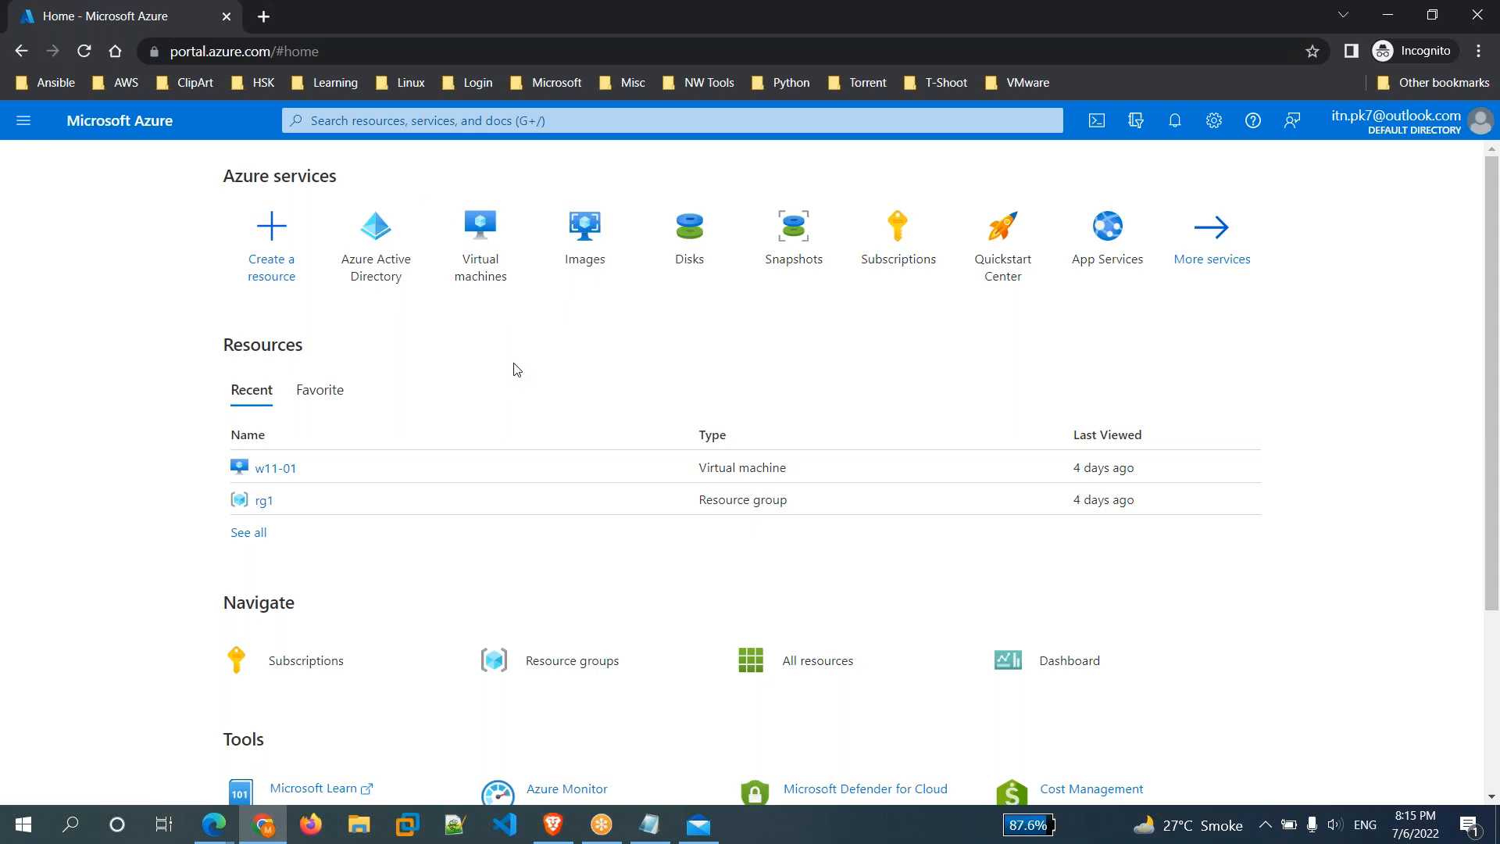
- Go to Azure Active Directory > Groups and start a new group
click(378, 272)
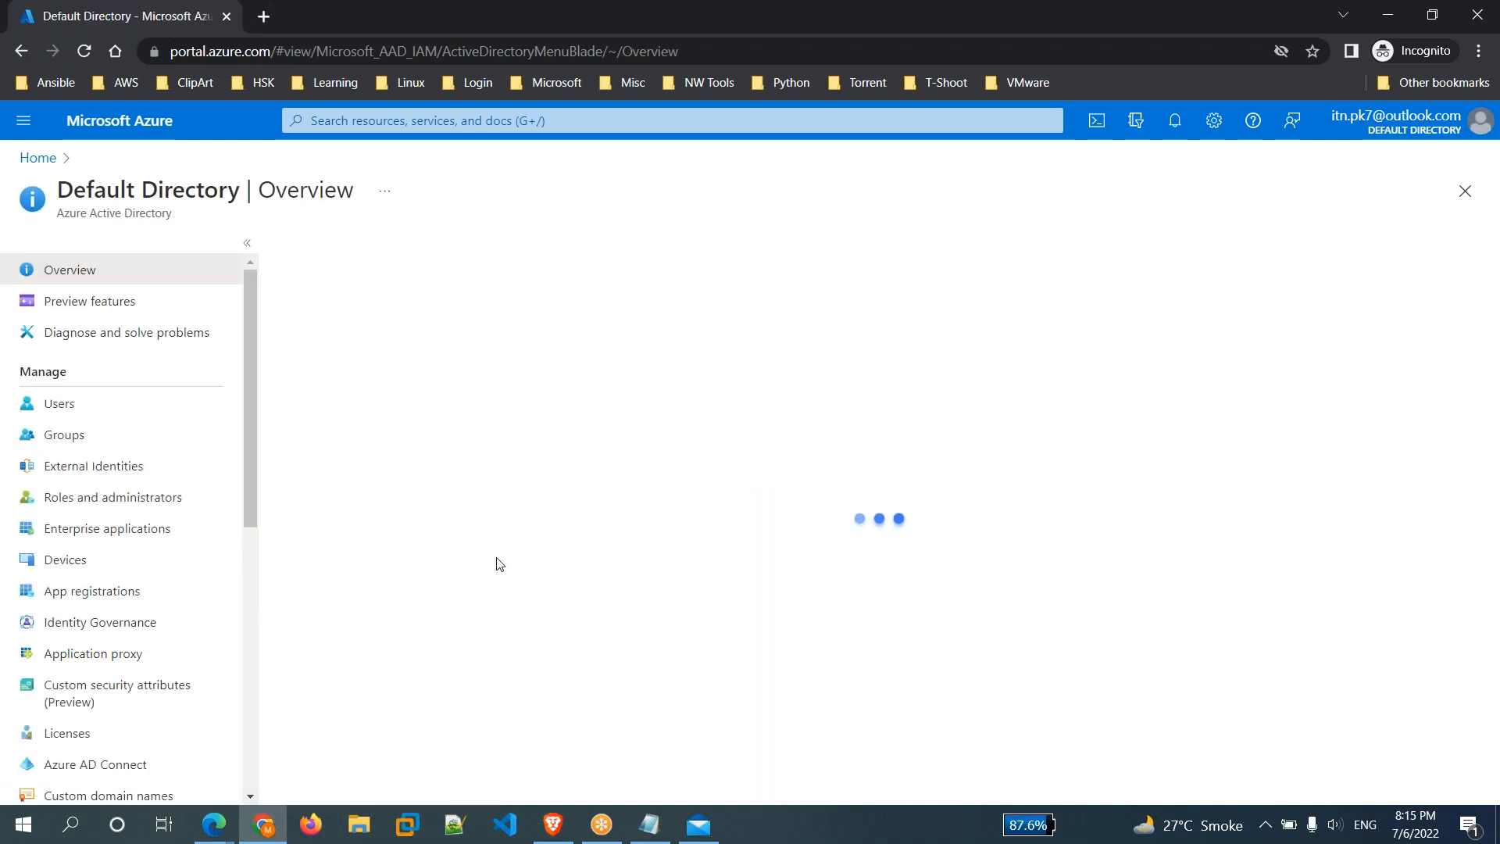
click(62, 442)
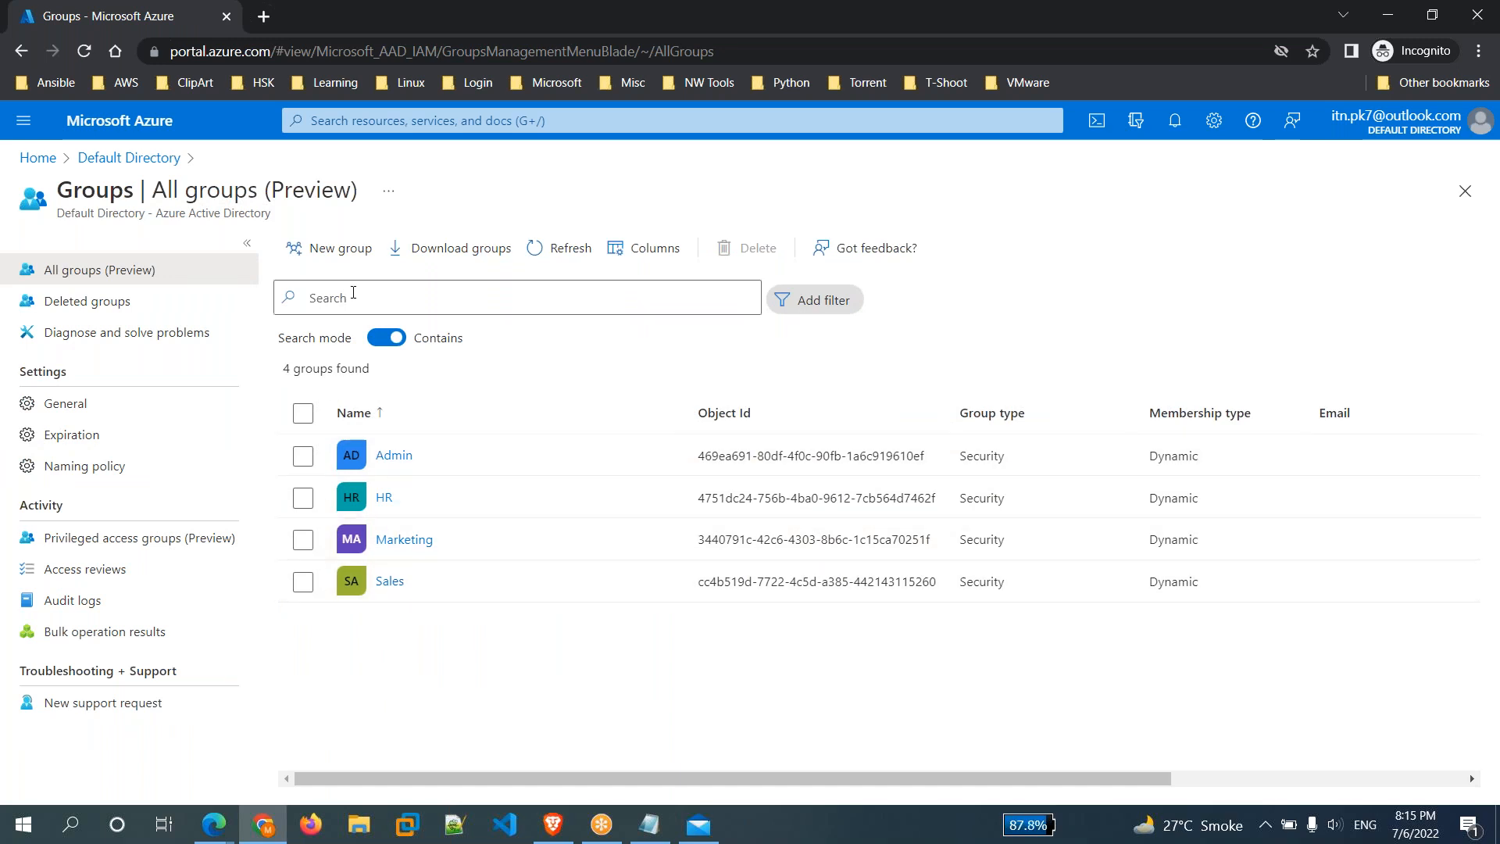
click(356, 257)
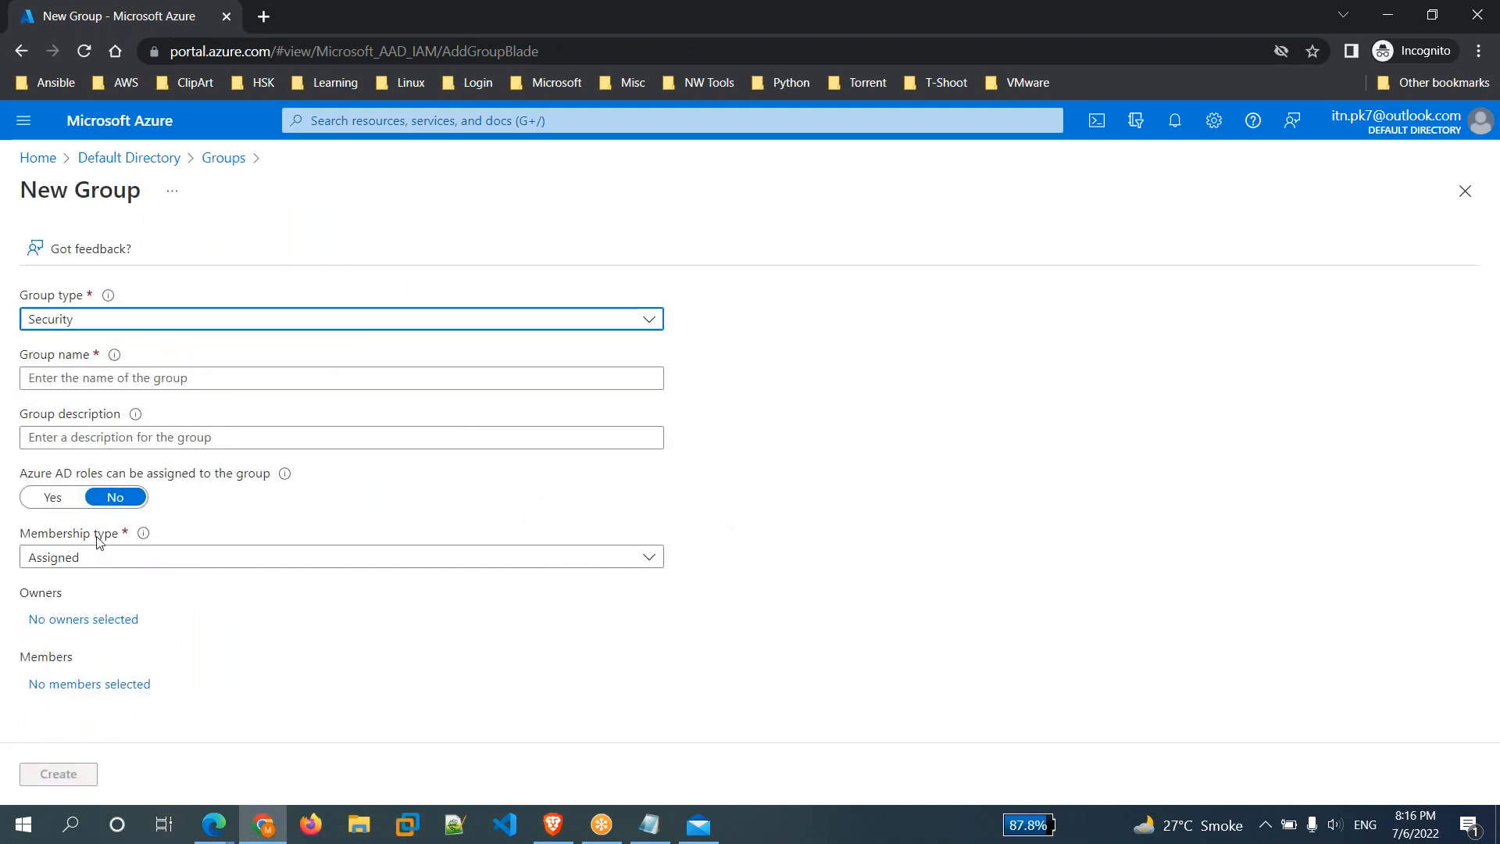
- Name and describe the security group 'Procurment' and set its membership type to Dynamic User
click(653, 560)
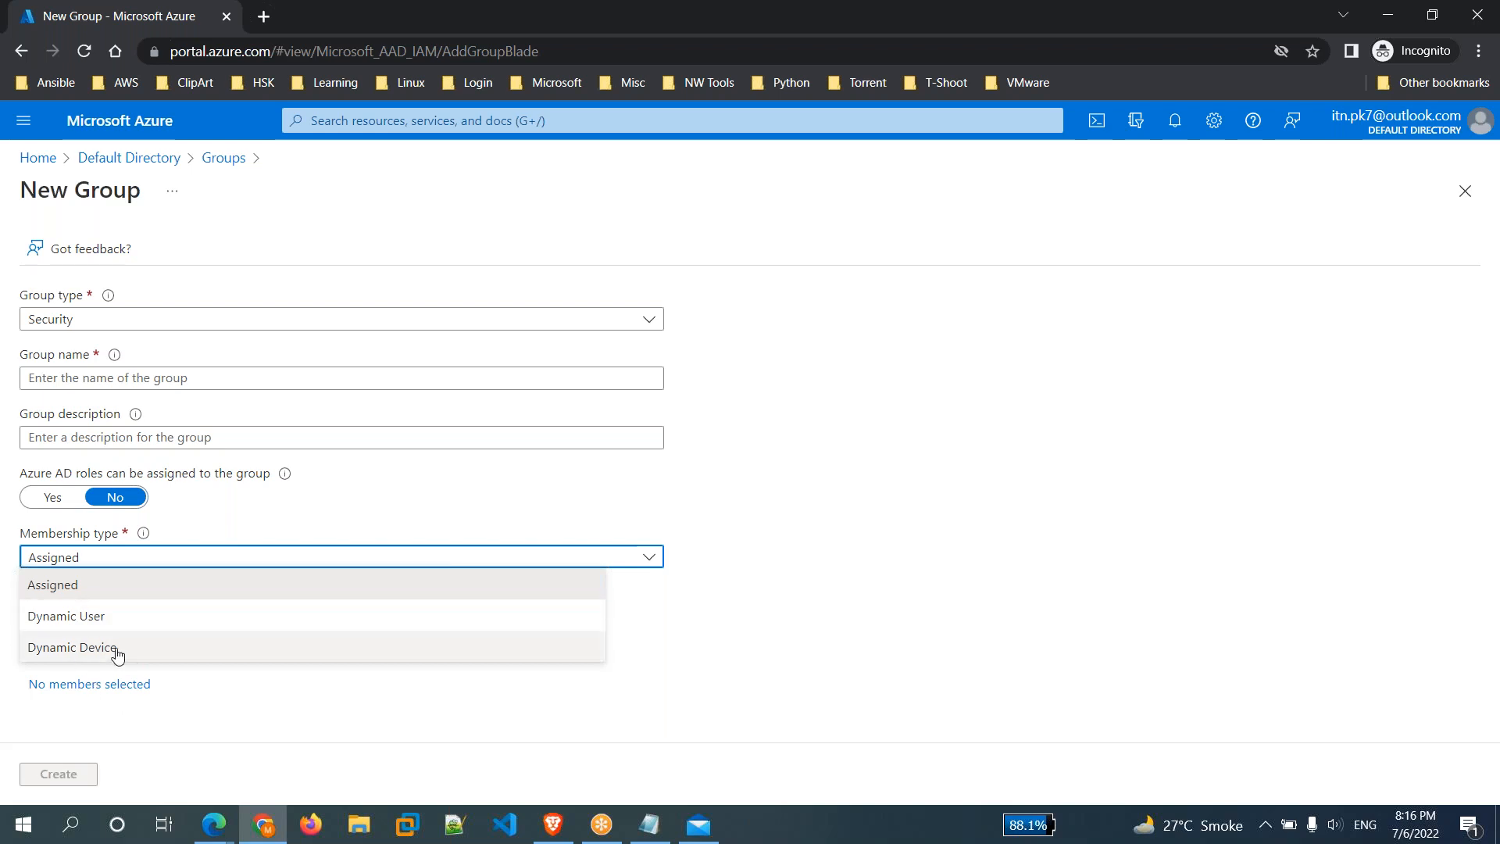
click(460, 376)
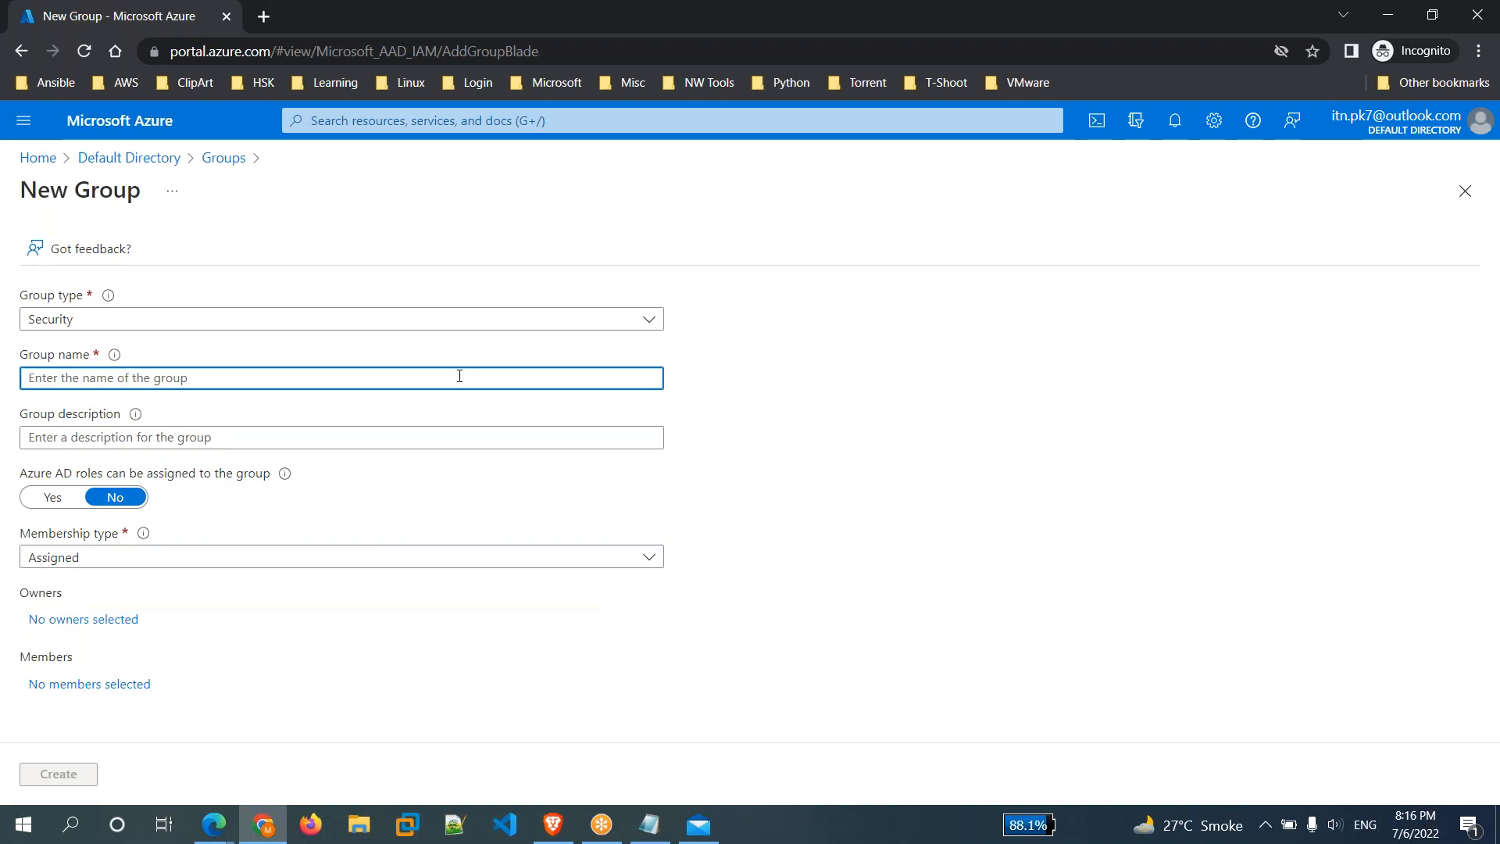
text(P)
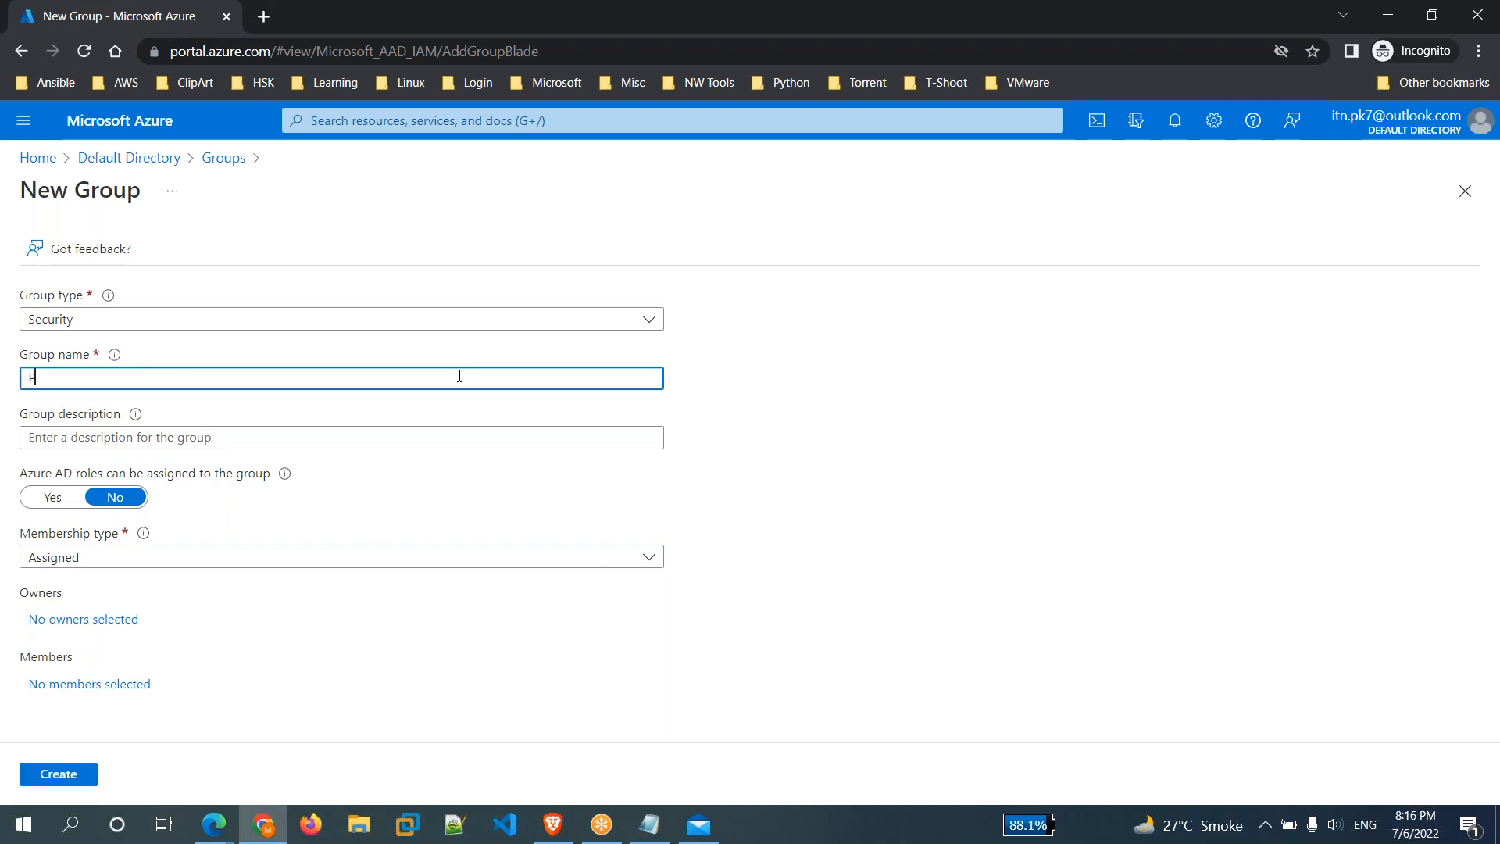
text(ro)
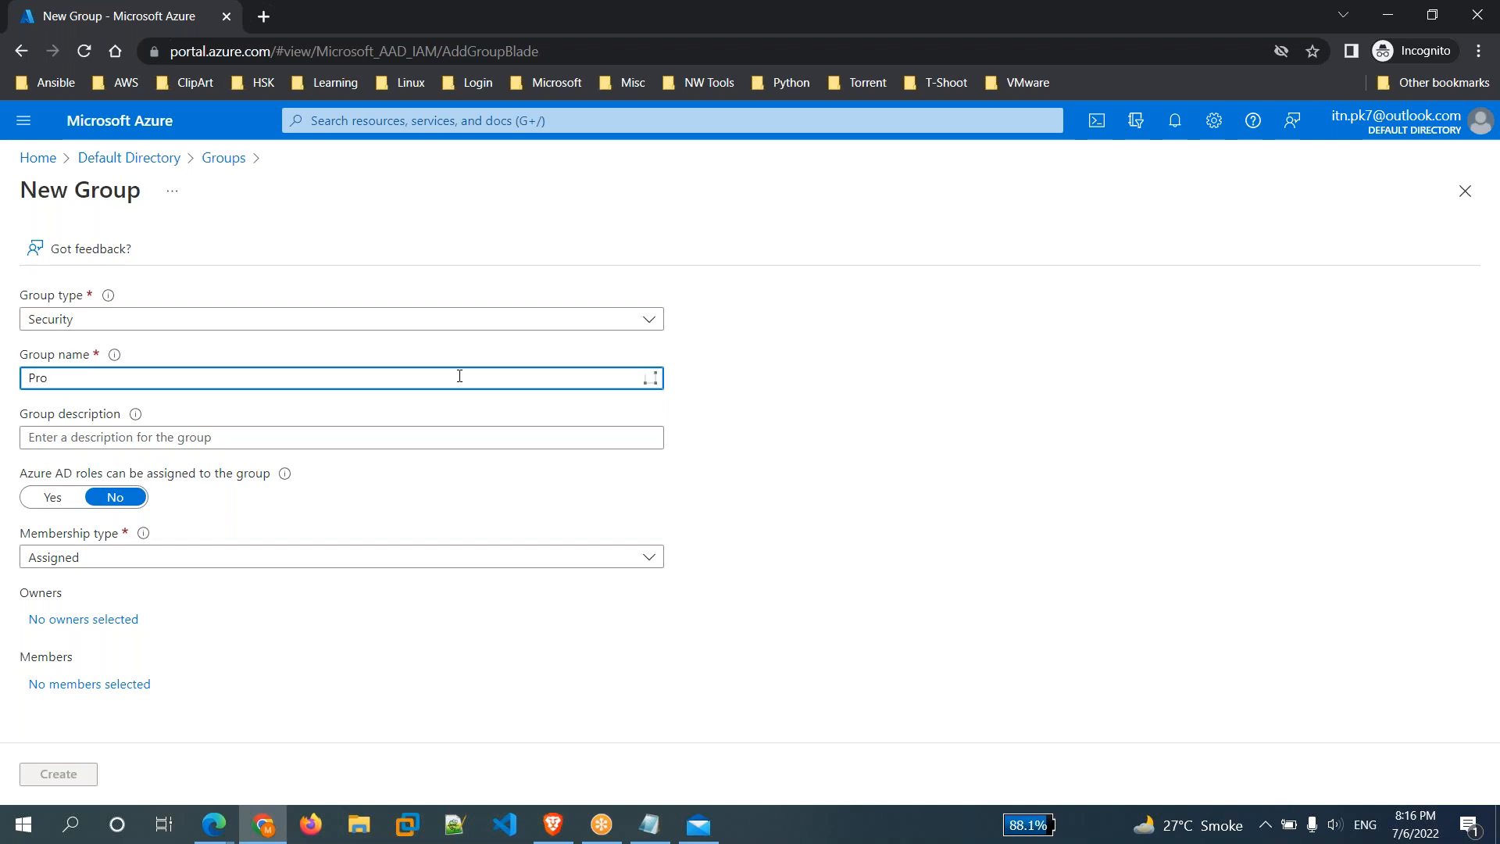
text(curment)
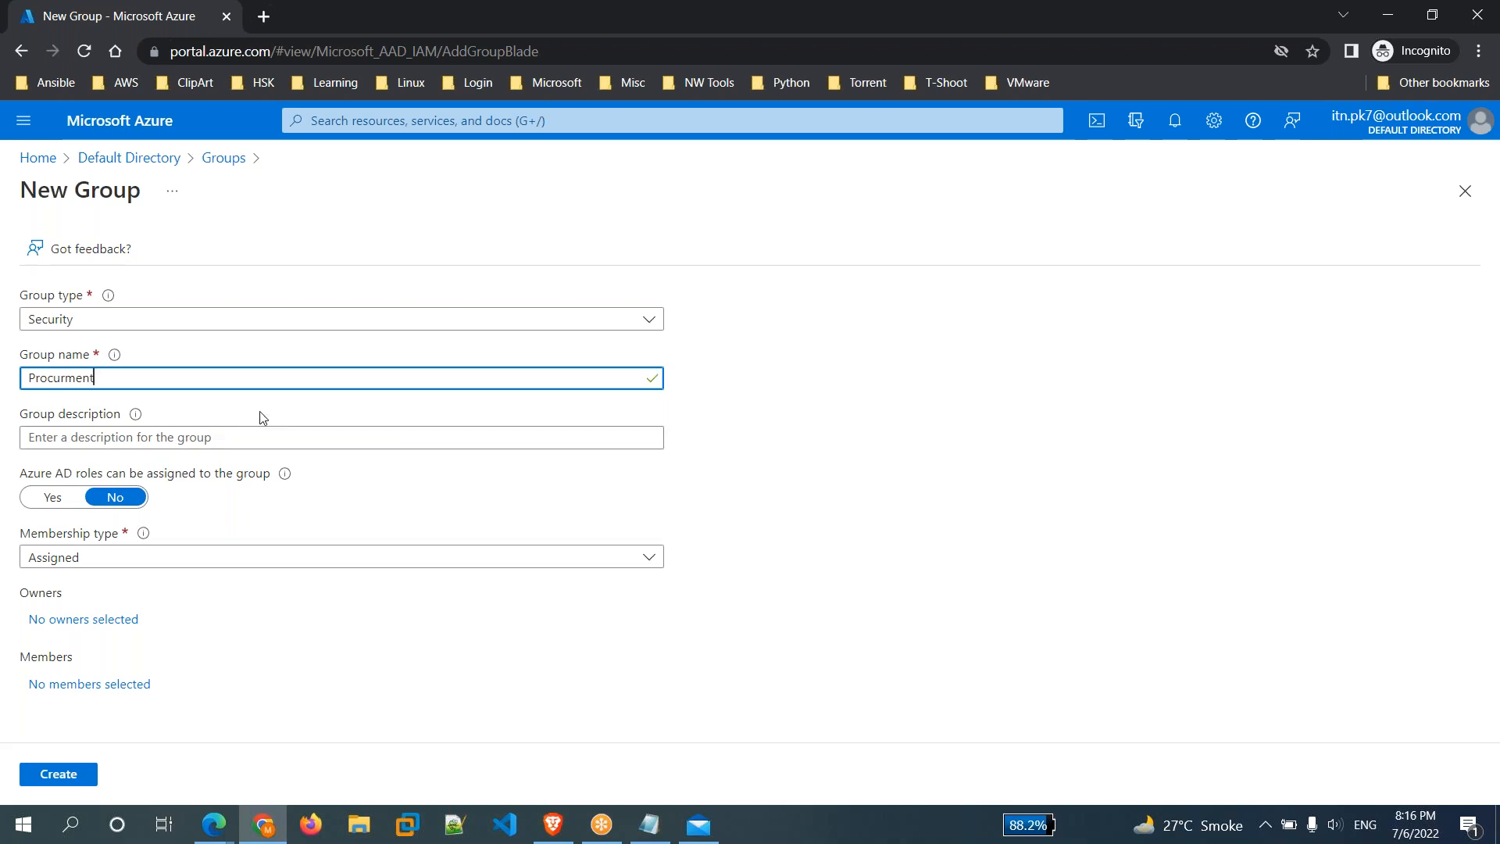
key(ctrl+a)
key(ctrl+c)
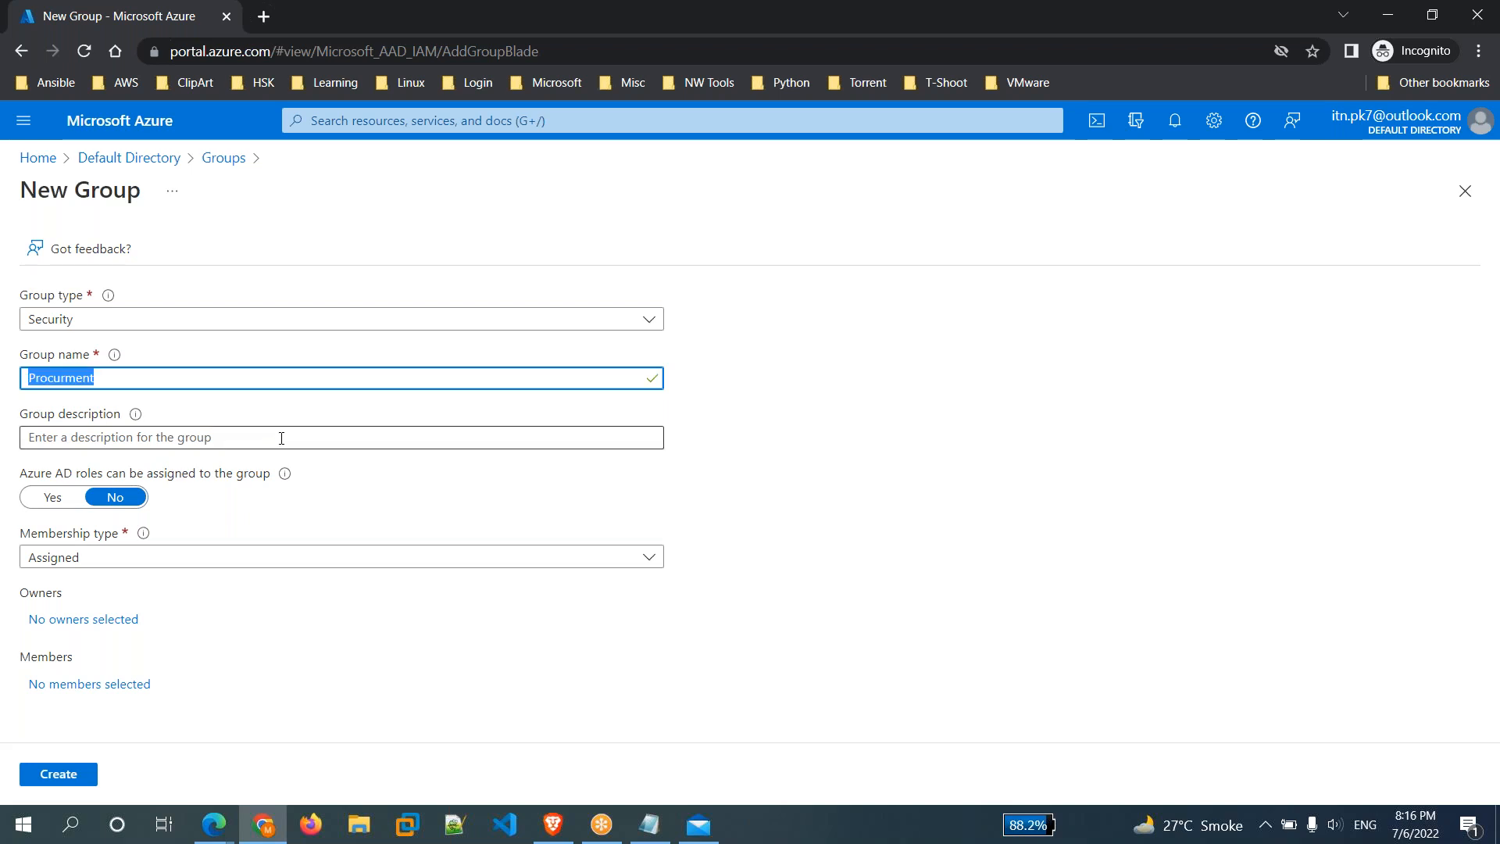
click(281, 436)
key(ctrl+v)
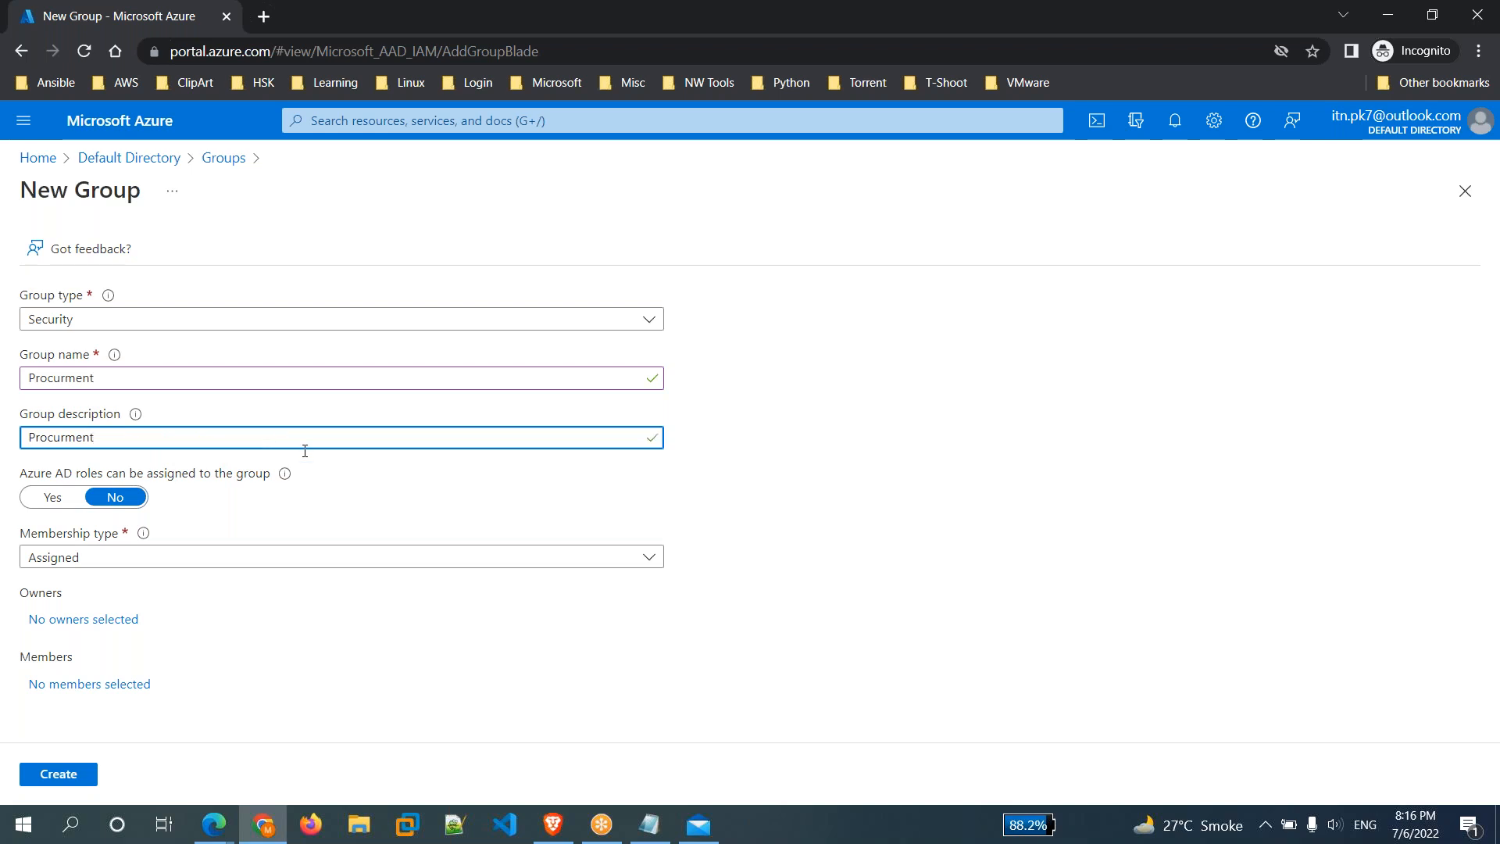
click(450, 563)
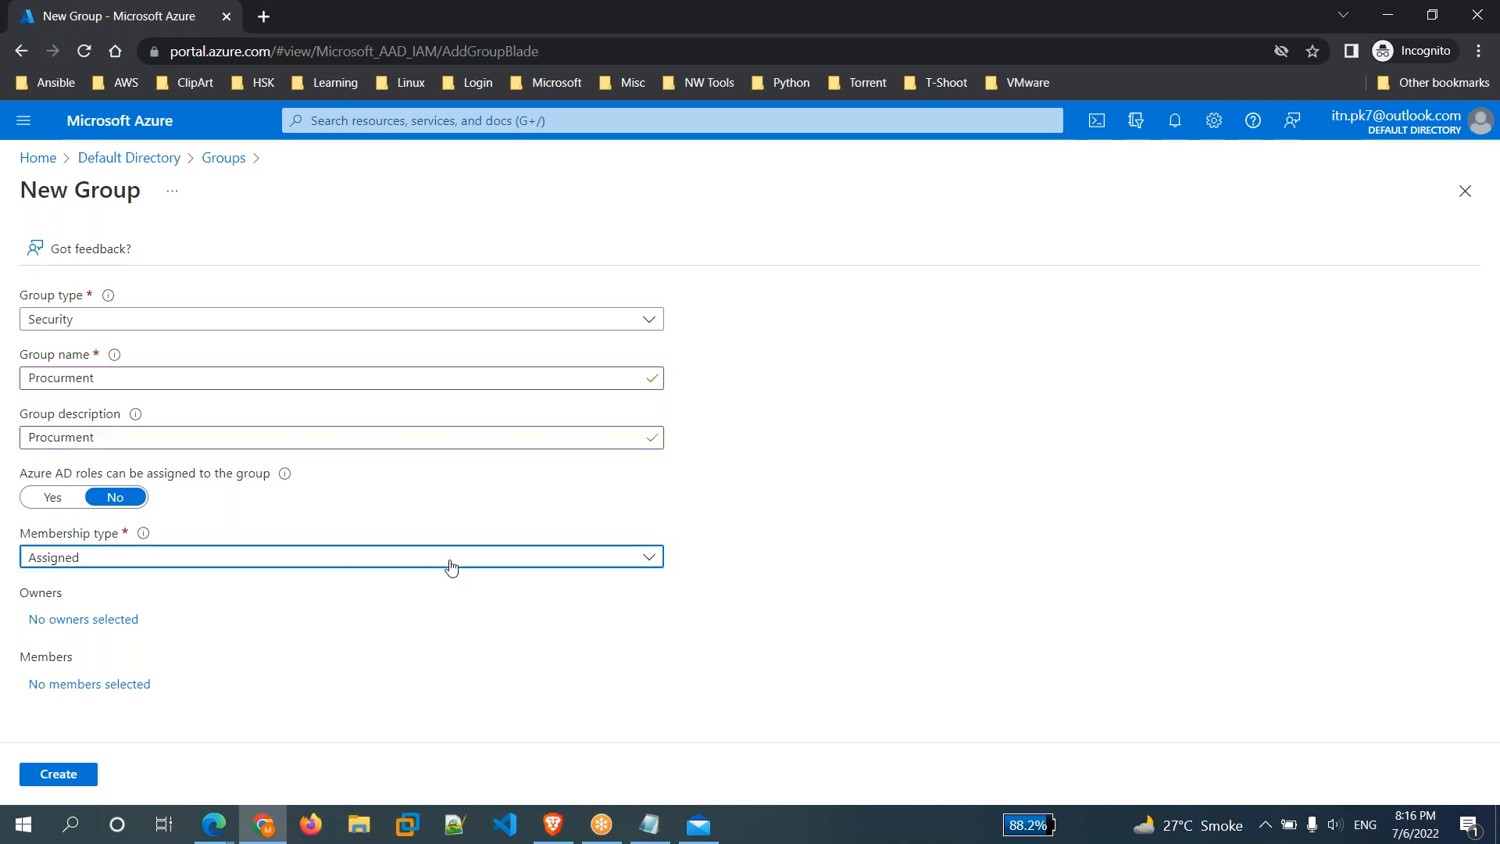
click(451, 563)
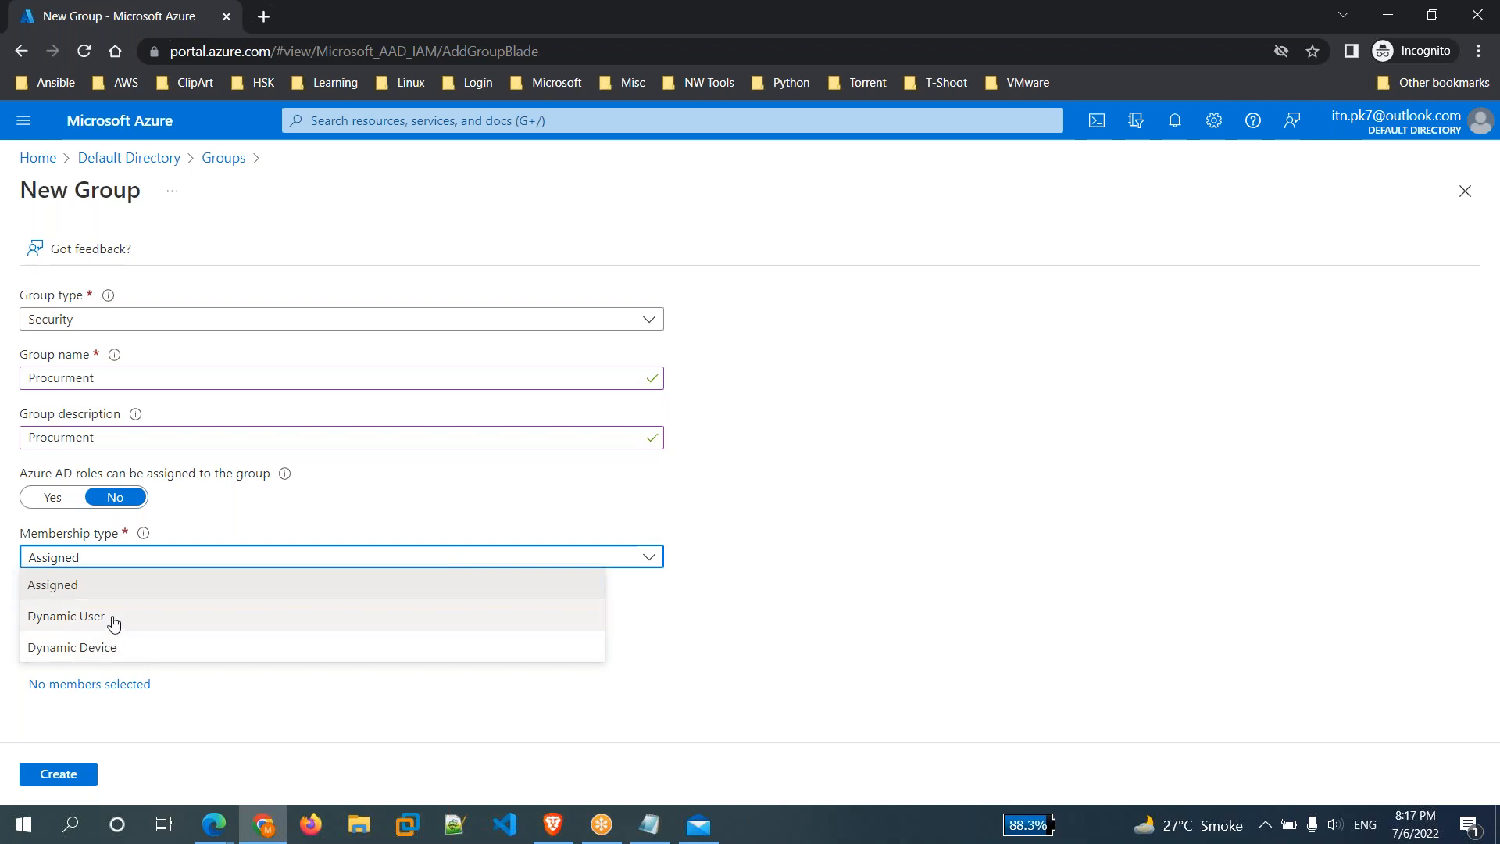
click(117, 621)
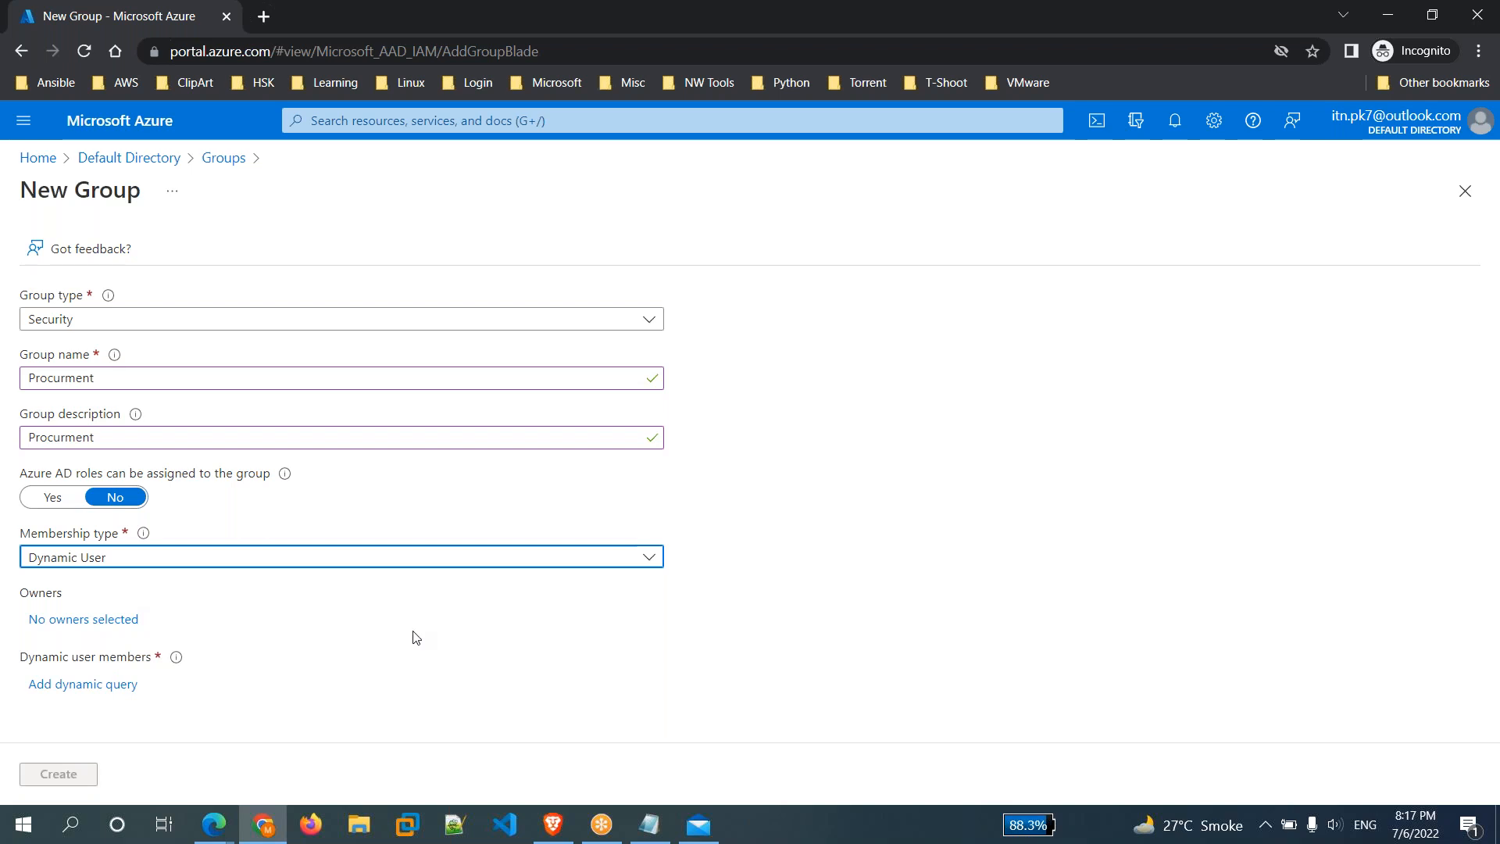
- Add a dynamic query and set the first rule's property to department
click(104, 690)
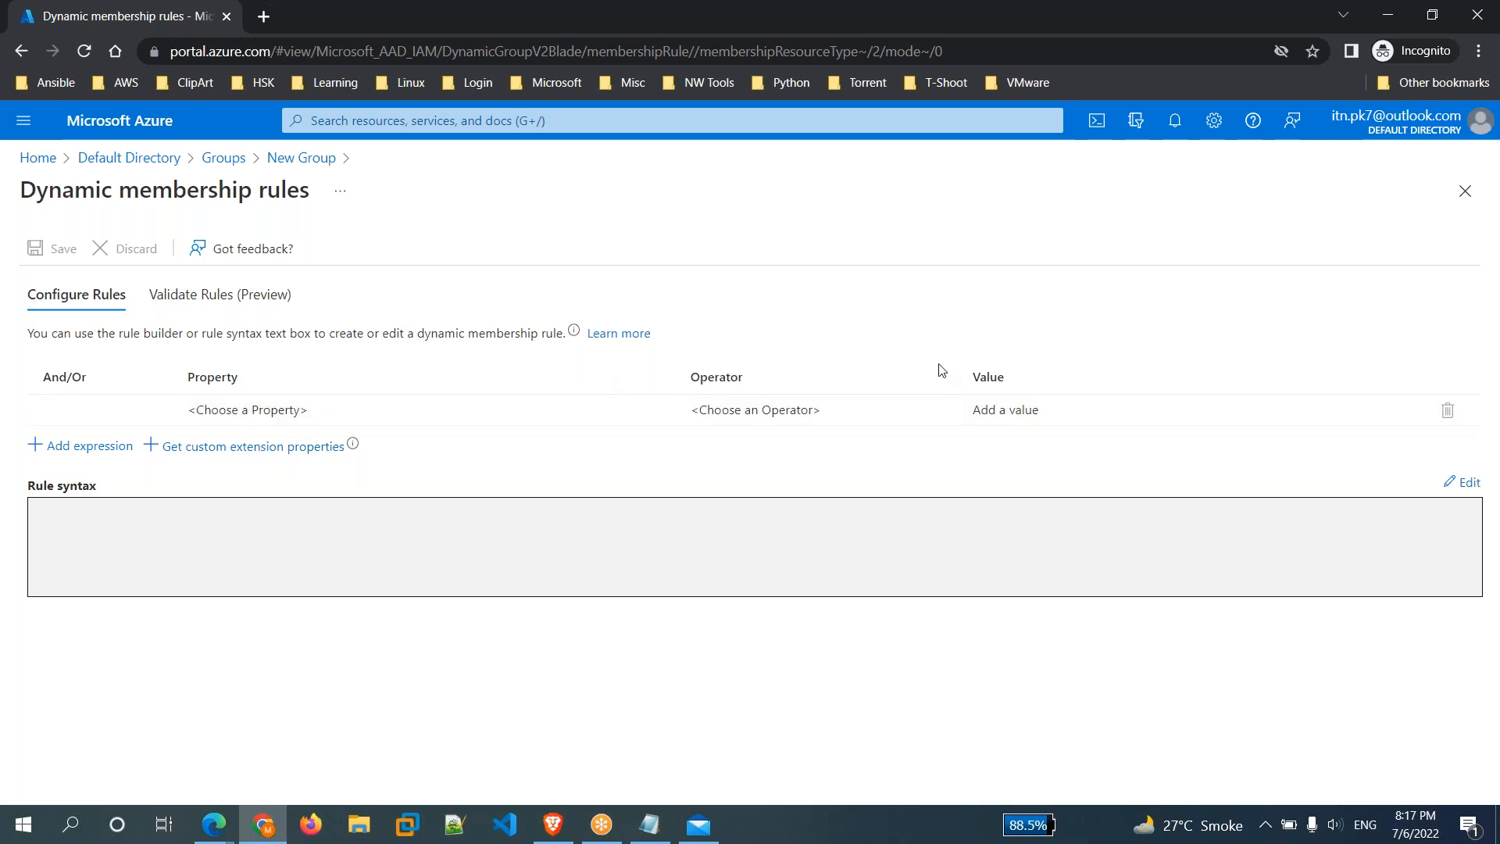
click(238, 408)
scroll(458, 620, down, 8)
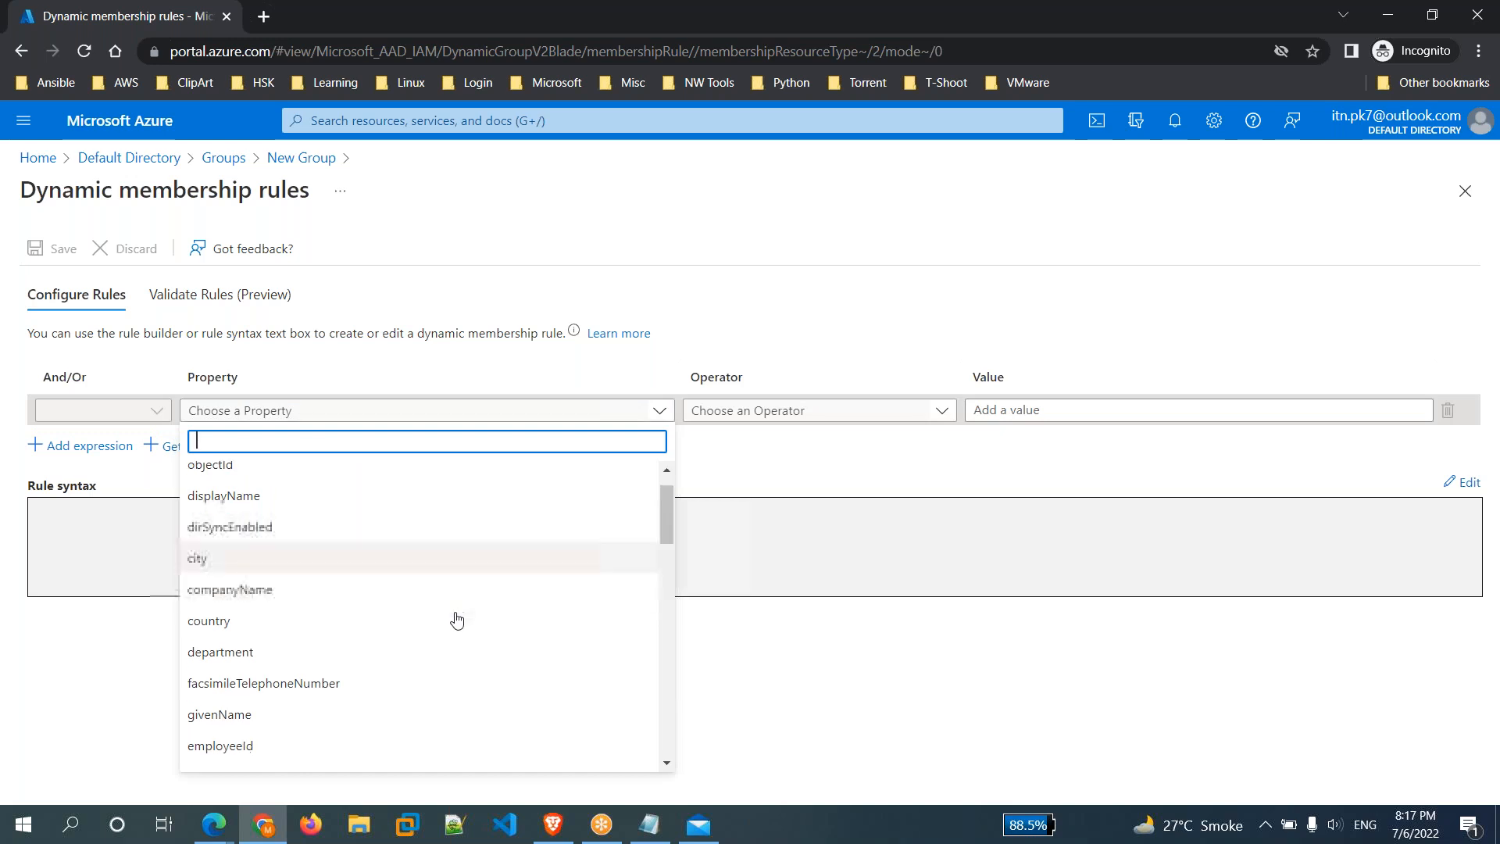
scroll(458, 619, down, 6)
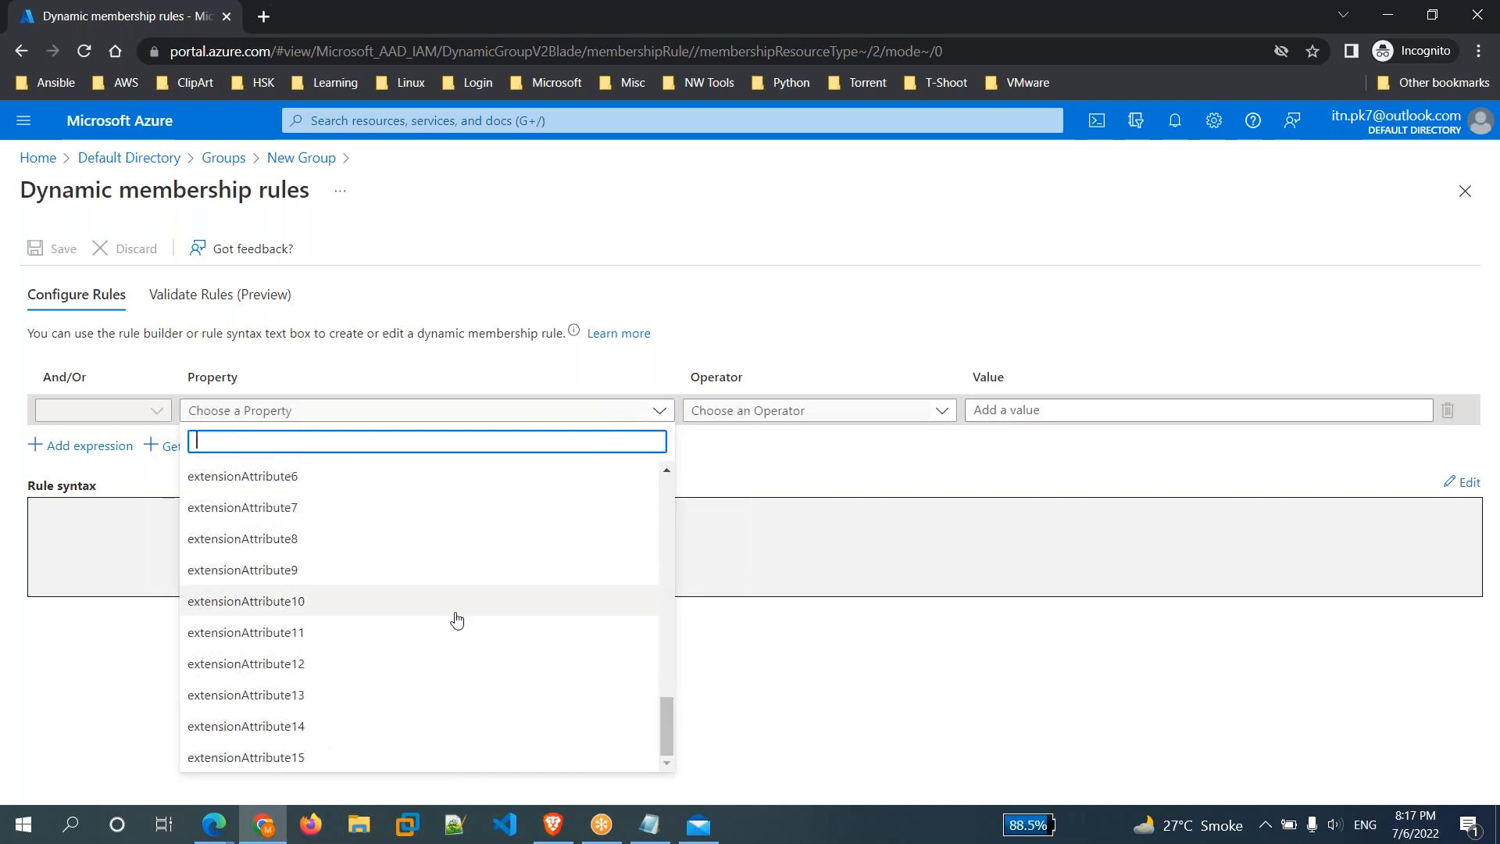
scroll(457, 619, up, 15)
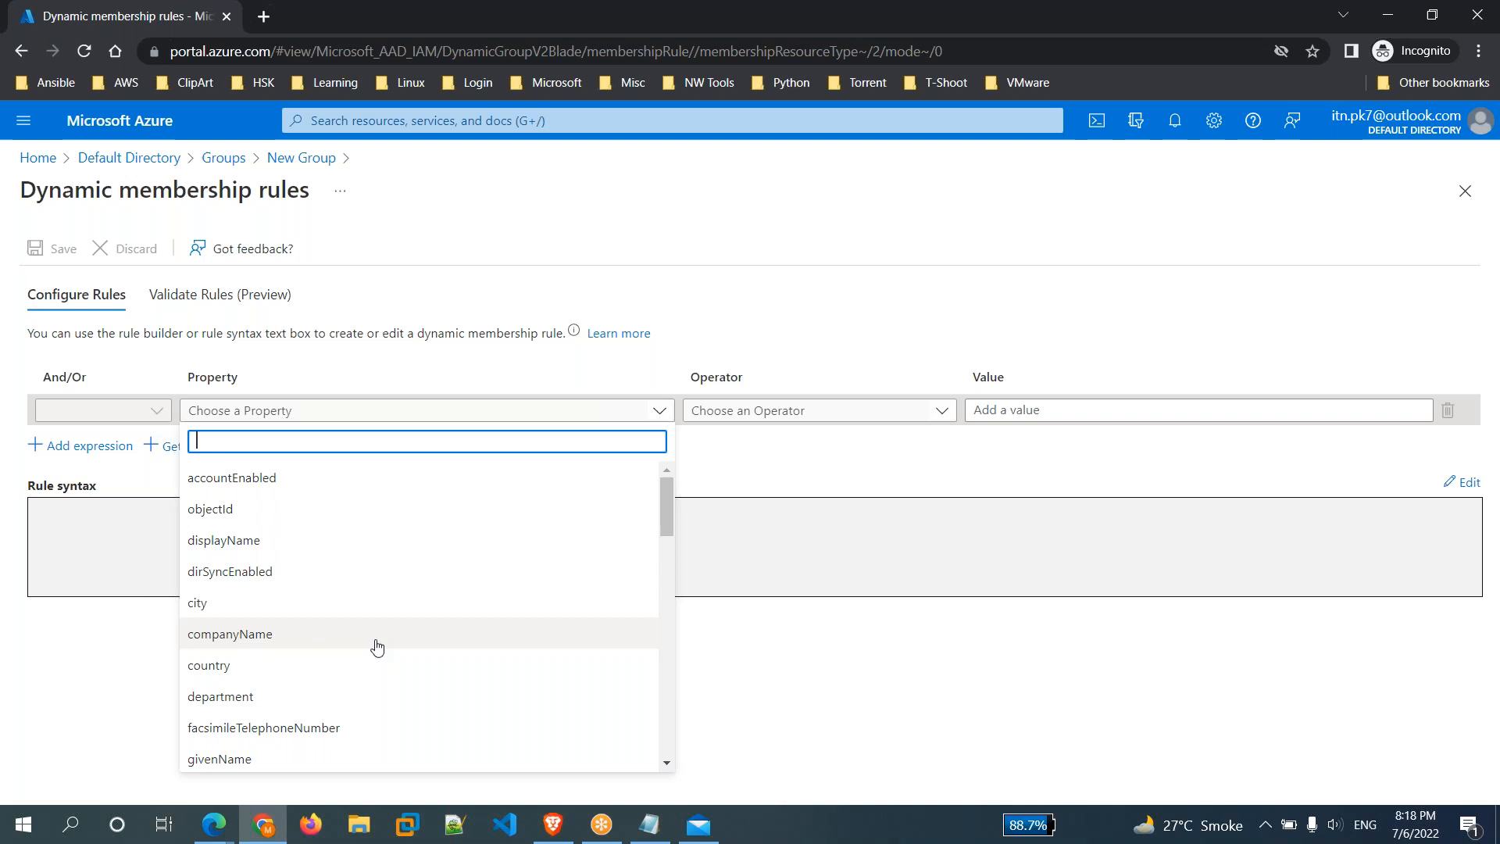
scroll(377, 647, down, 2)
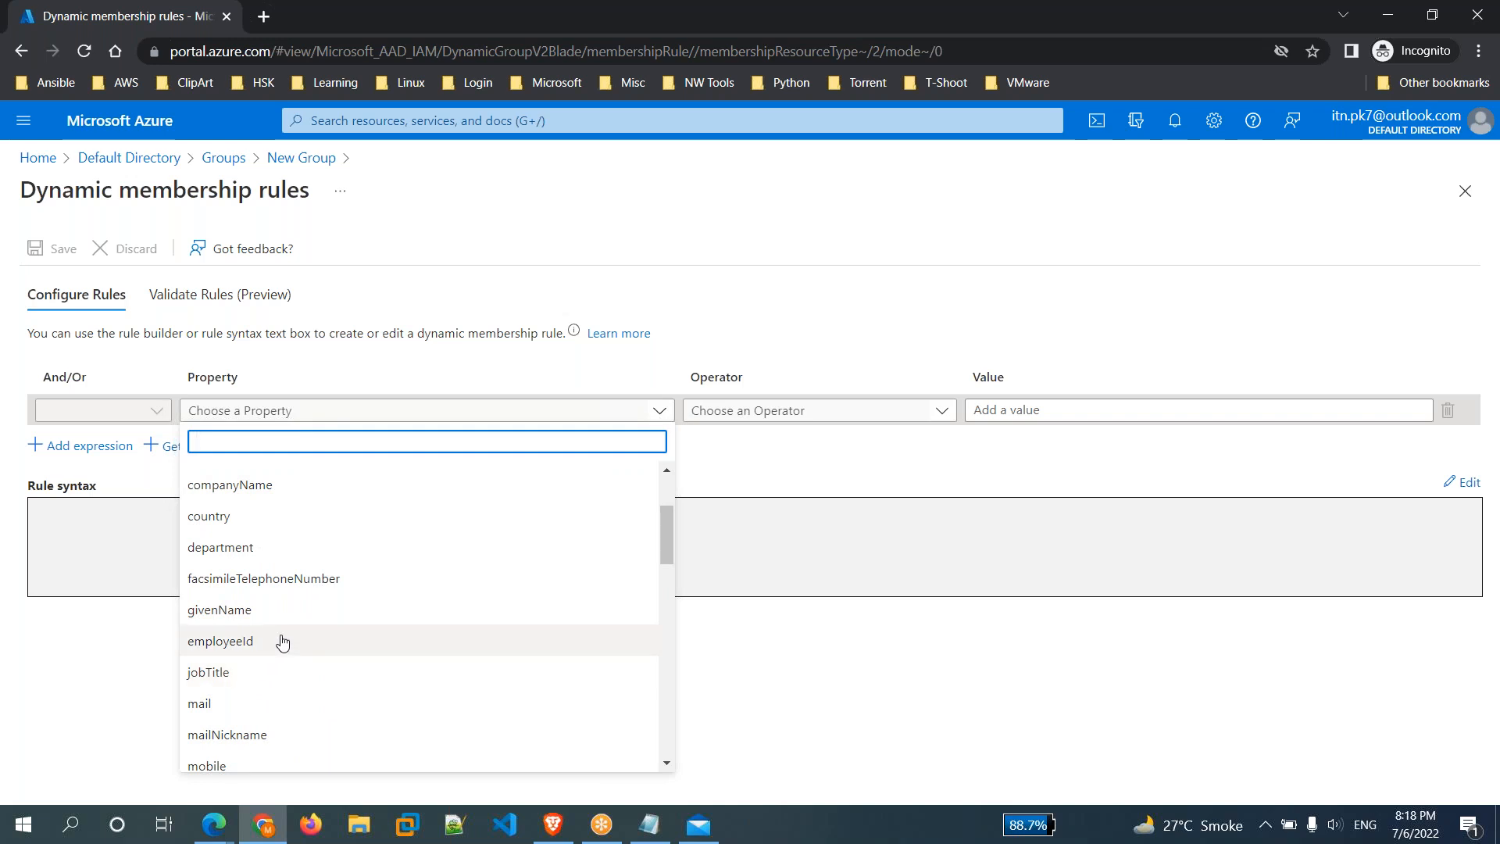
scroll(347, 616, up, 1)
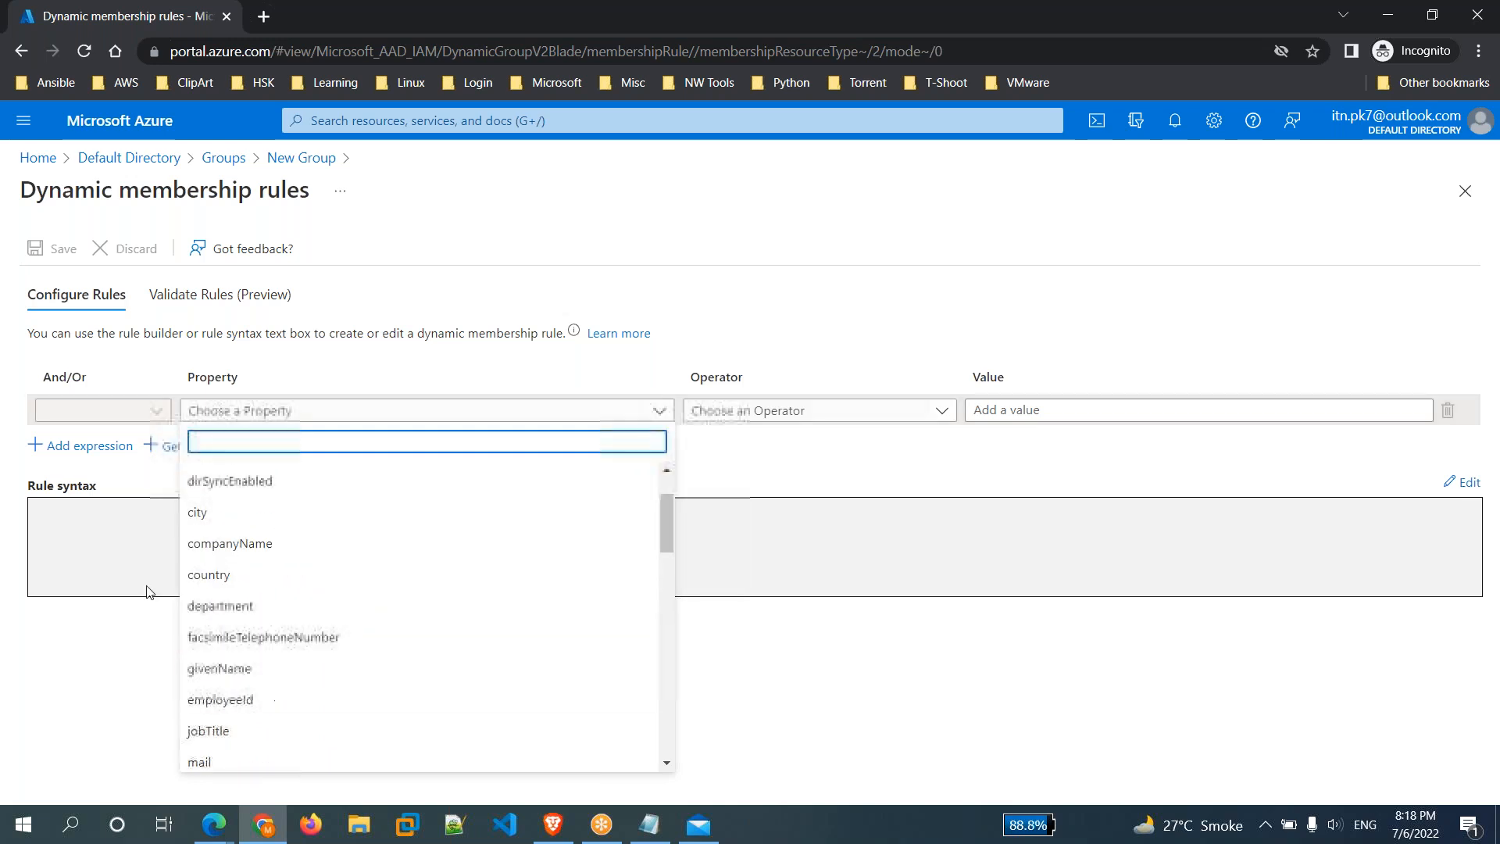
click(245, 616)
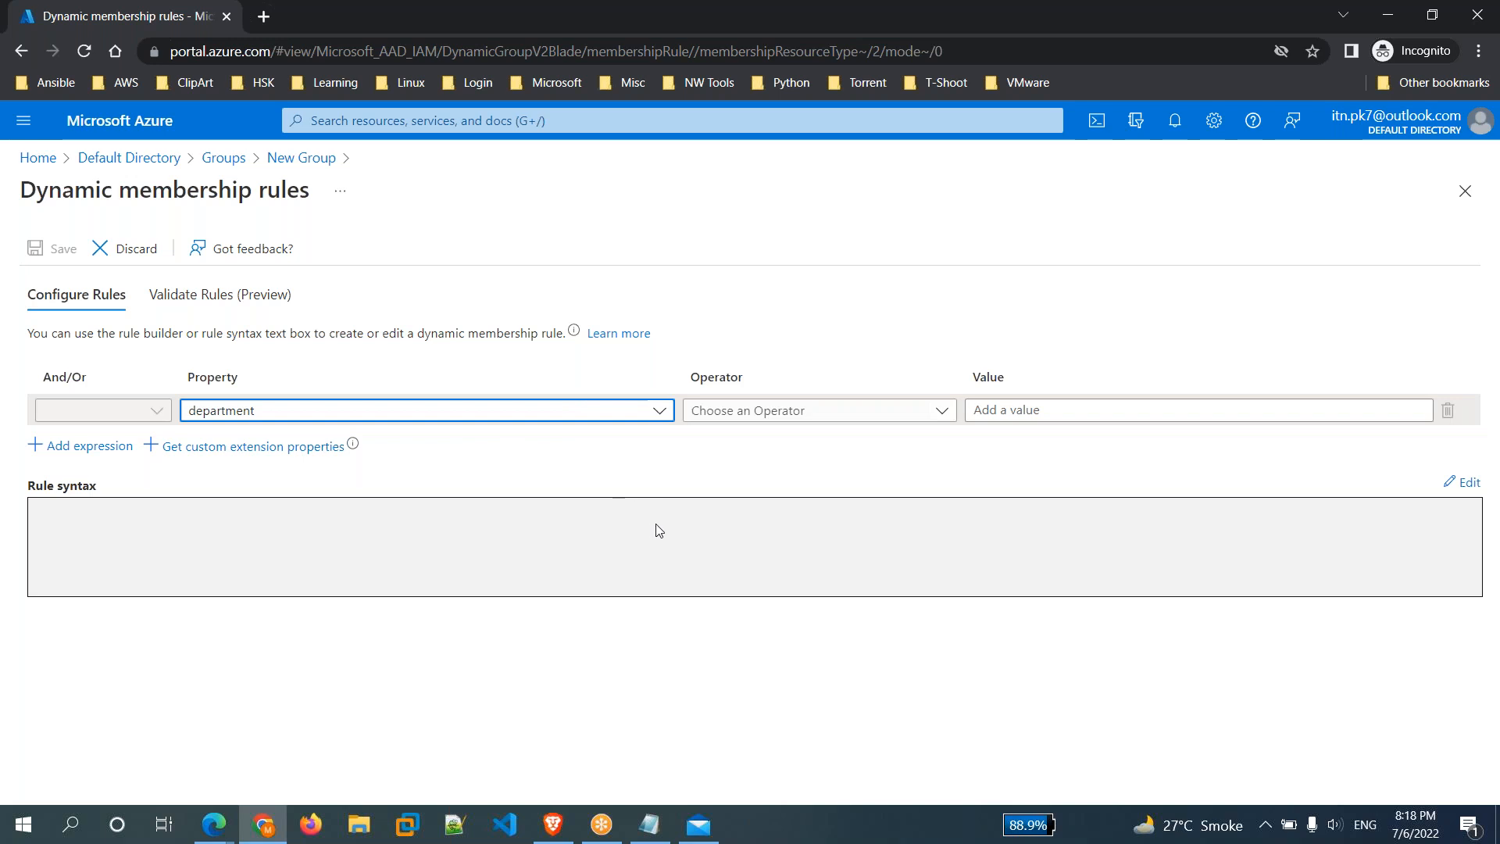
- Set the rule to department Equals 'Procurment', giving (user.department -eq "Procurment")
click(946, 419)
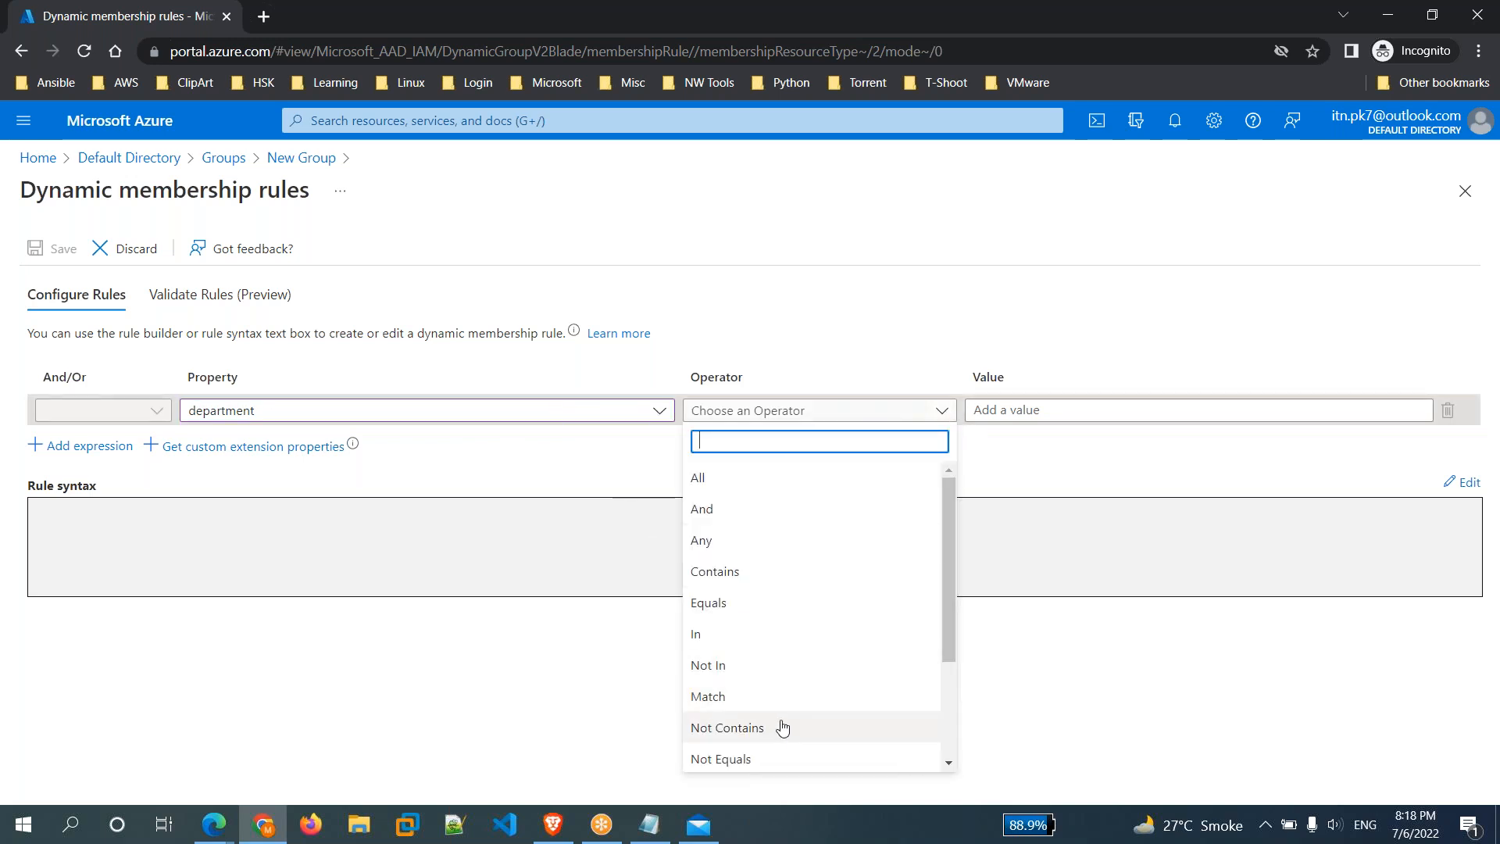
scroll(834, 703, down, 2)
scroll(835, 704, up, 2)
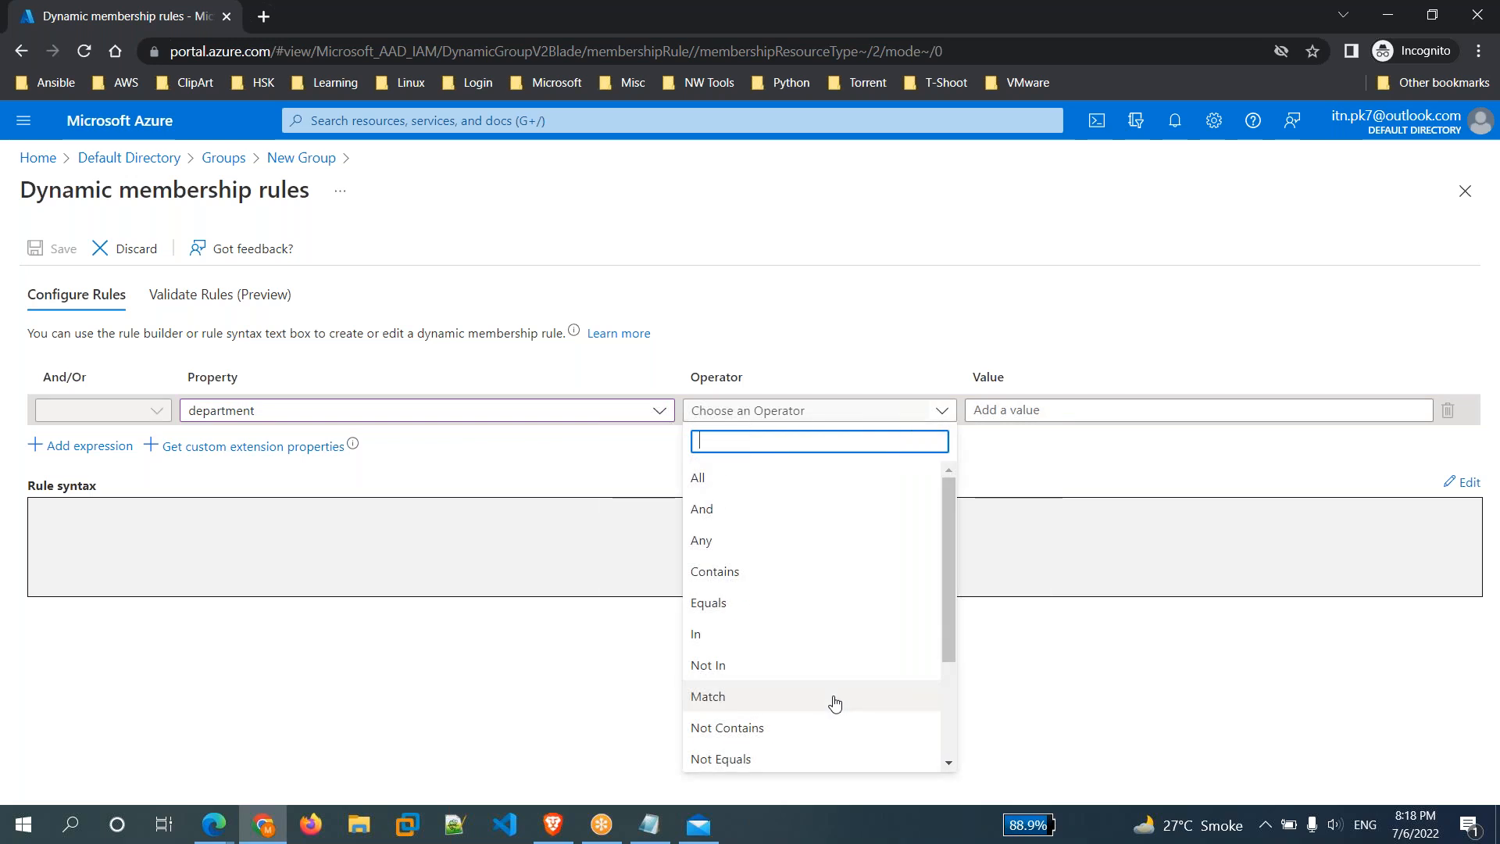
click(725, 606)
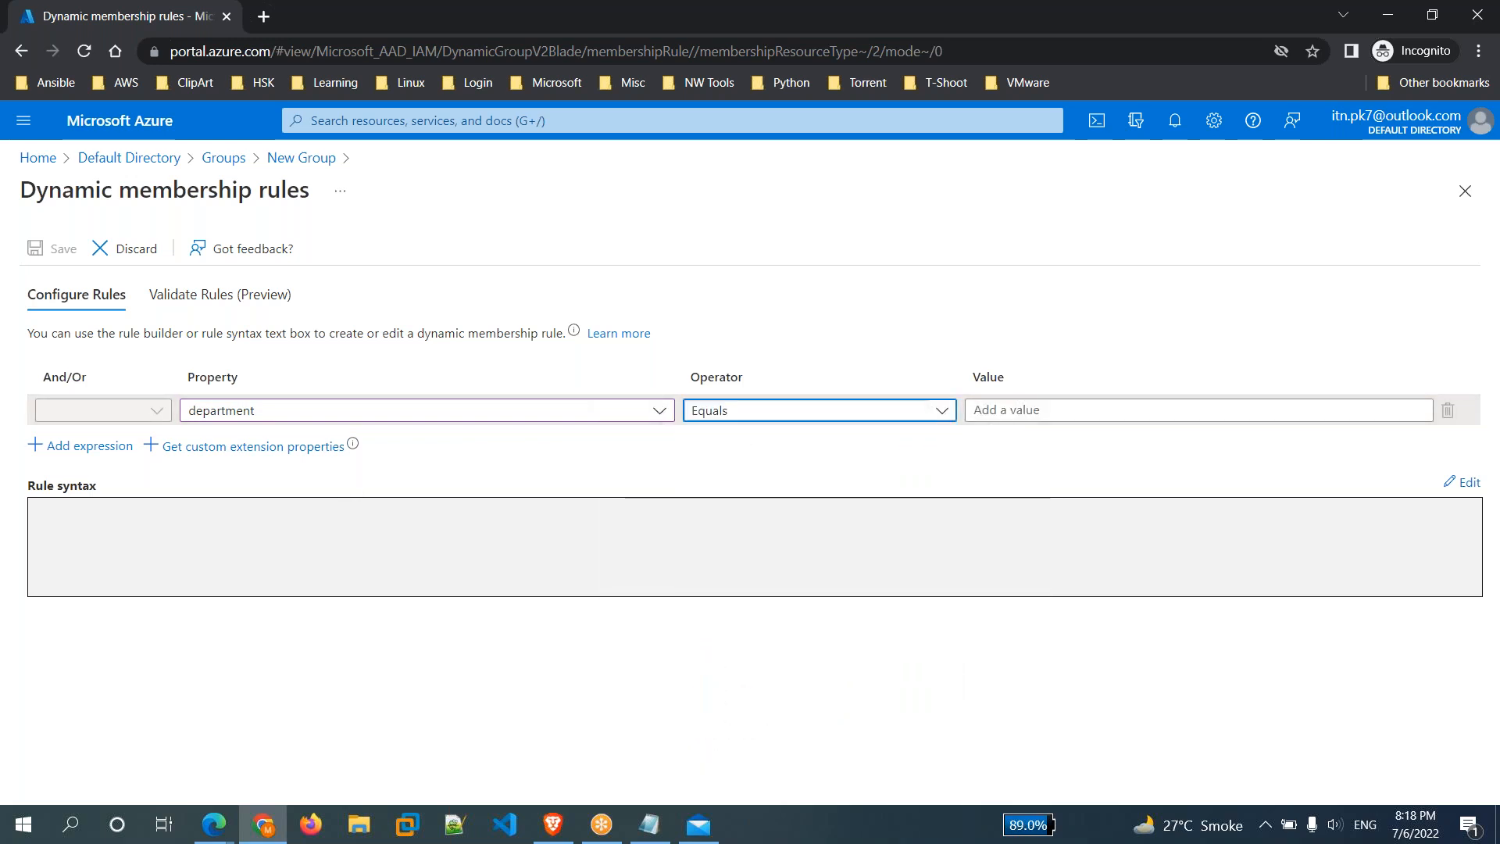
click(1026, 415)
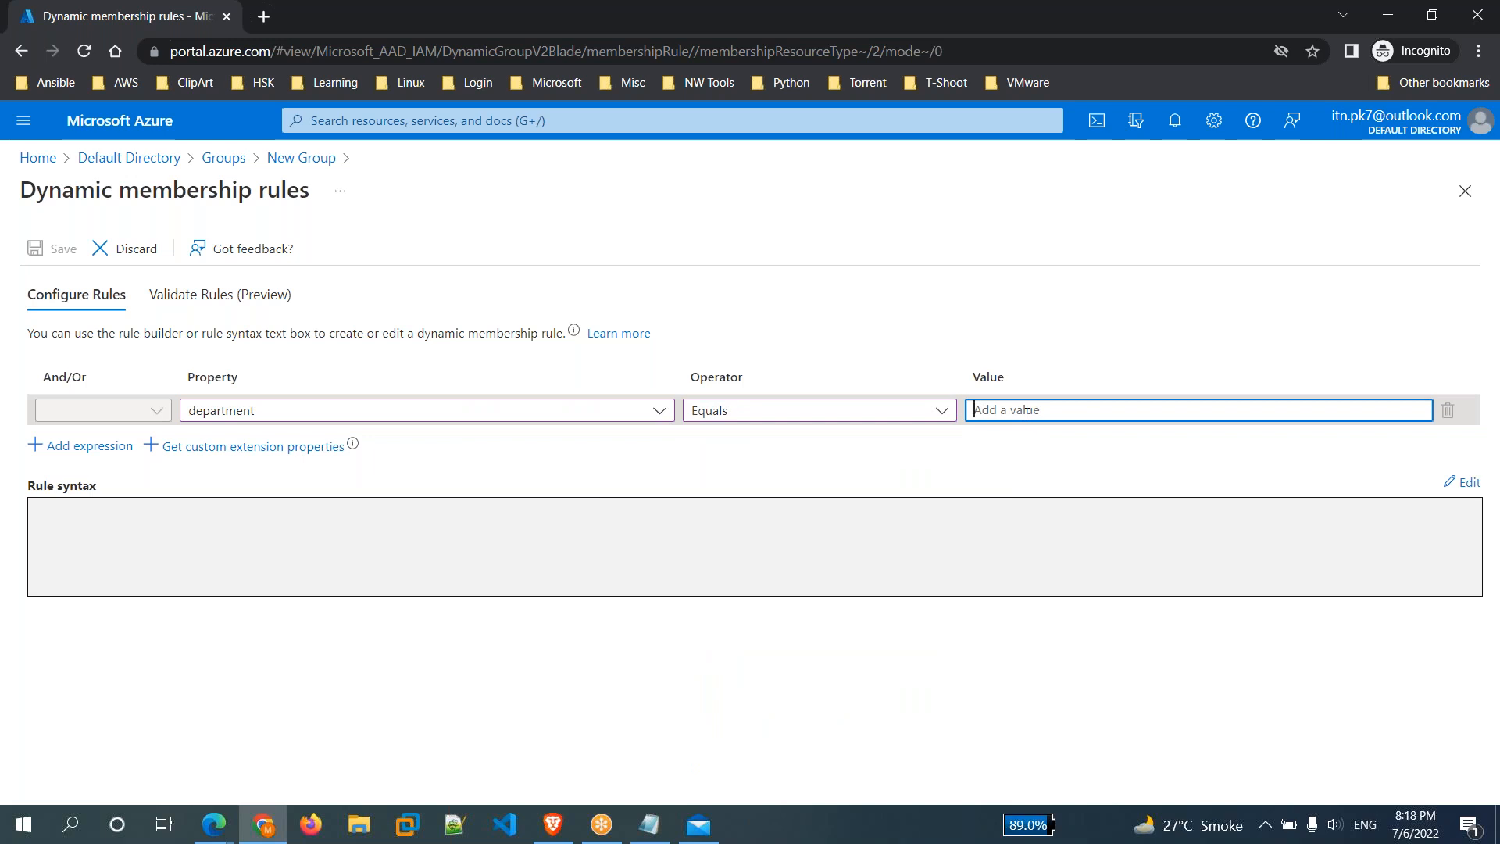
text(Procurment)
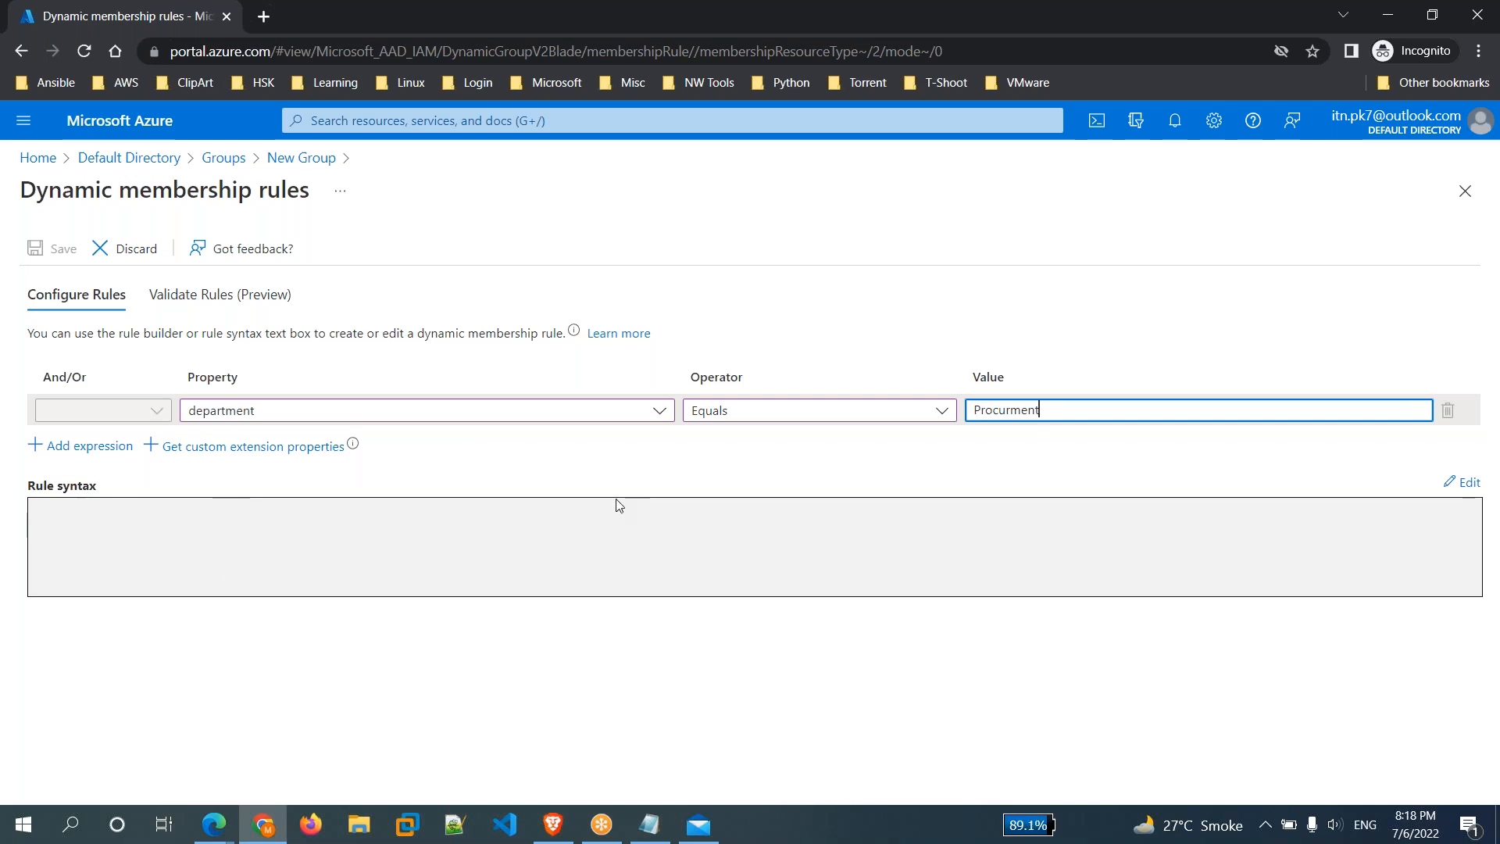
click(623, 522)
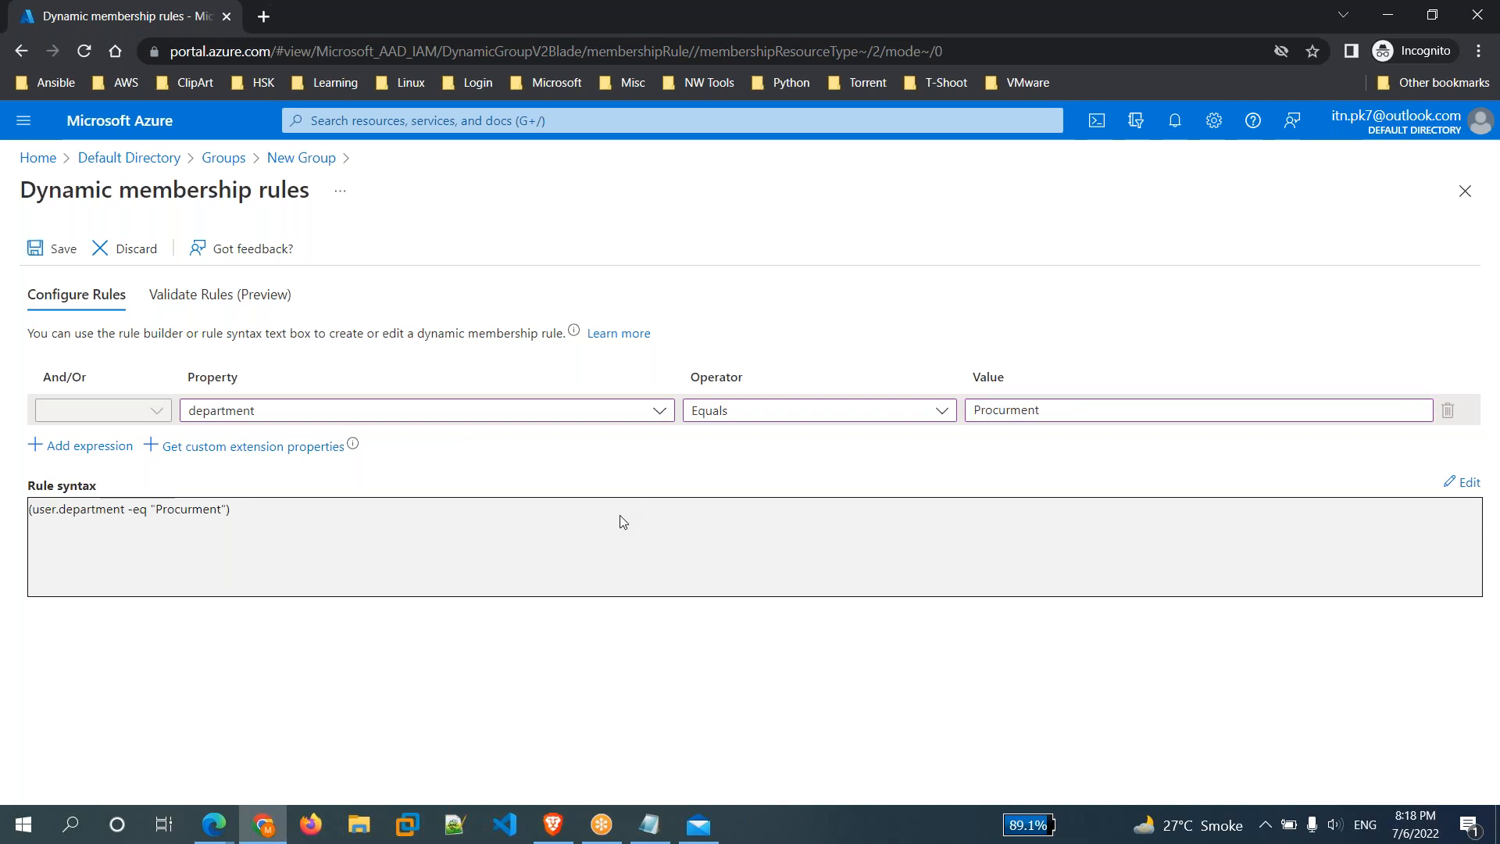
drag(261, 513, 27, 506)
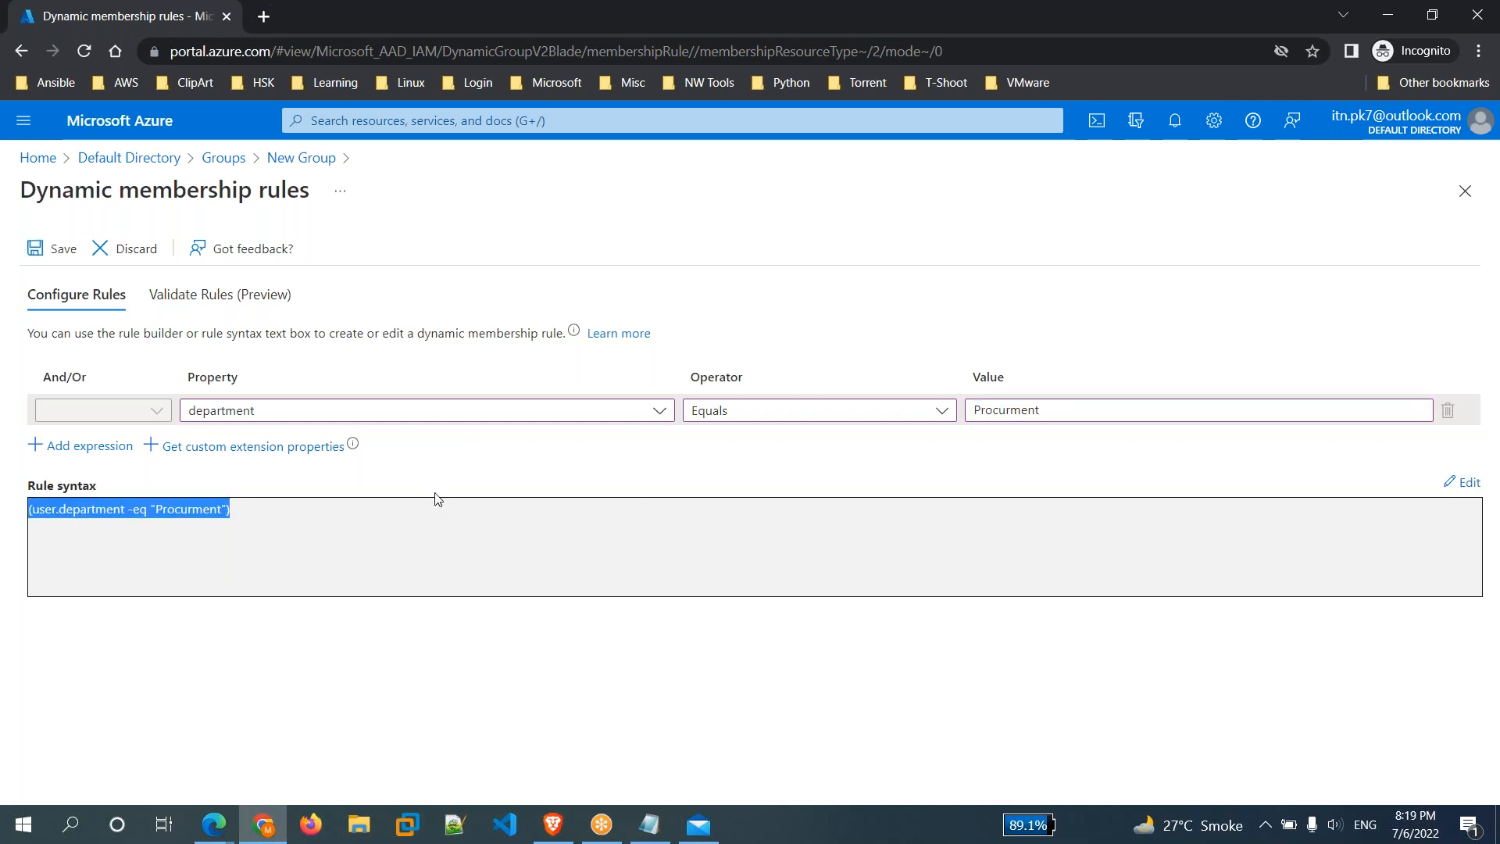
click(443, 513)
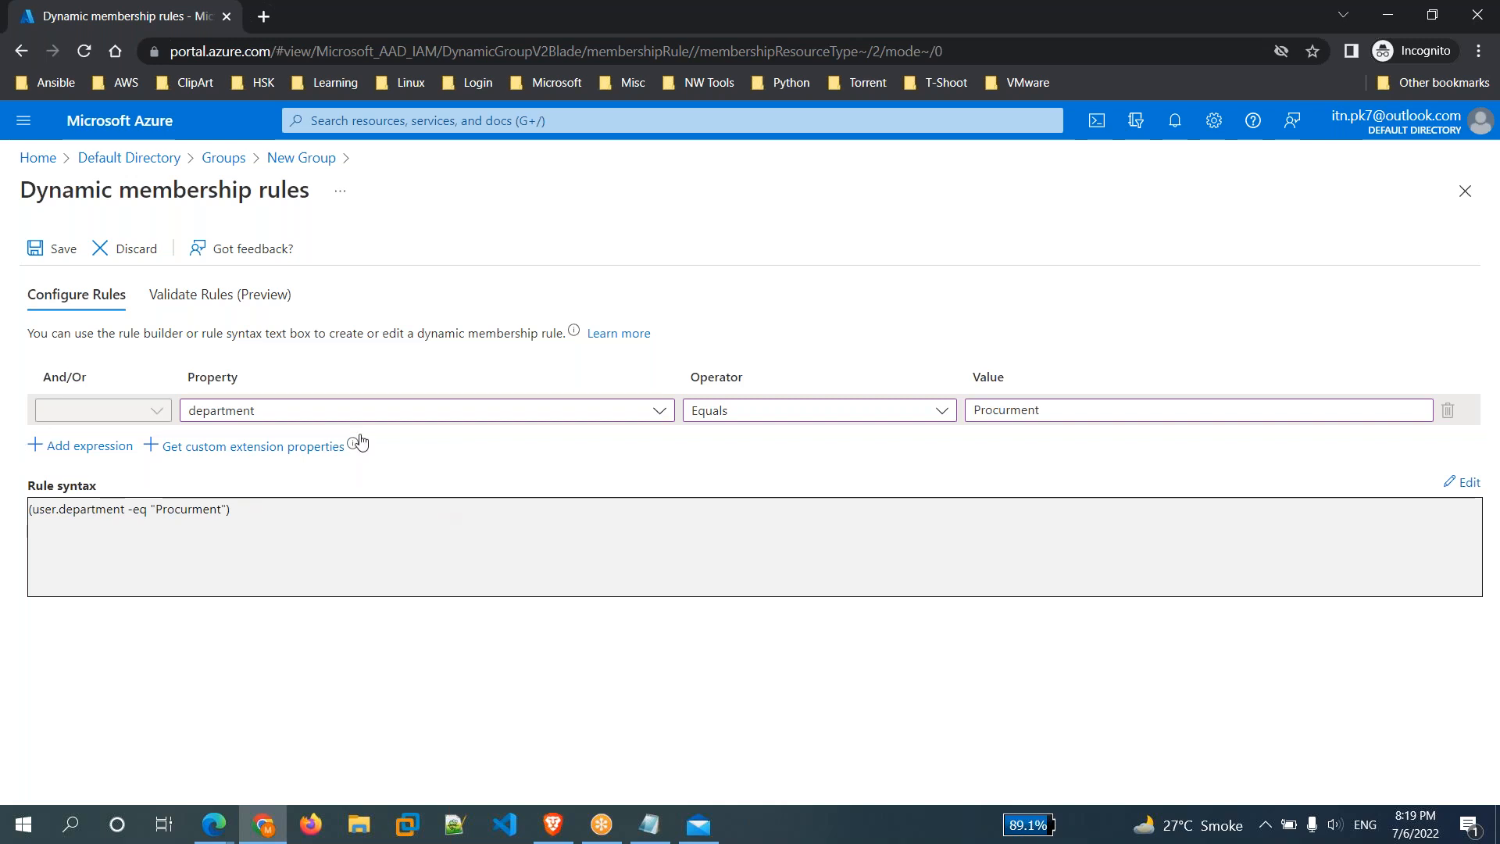
- Try an Or condition of displayName Equals 'A', then delete it so only the department rule remains
click(108, 447)
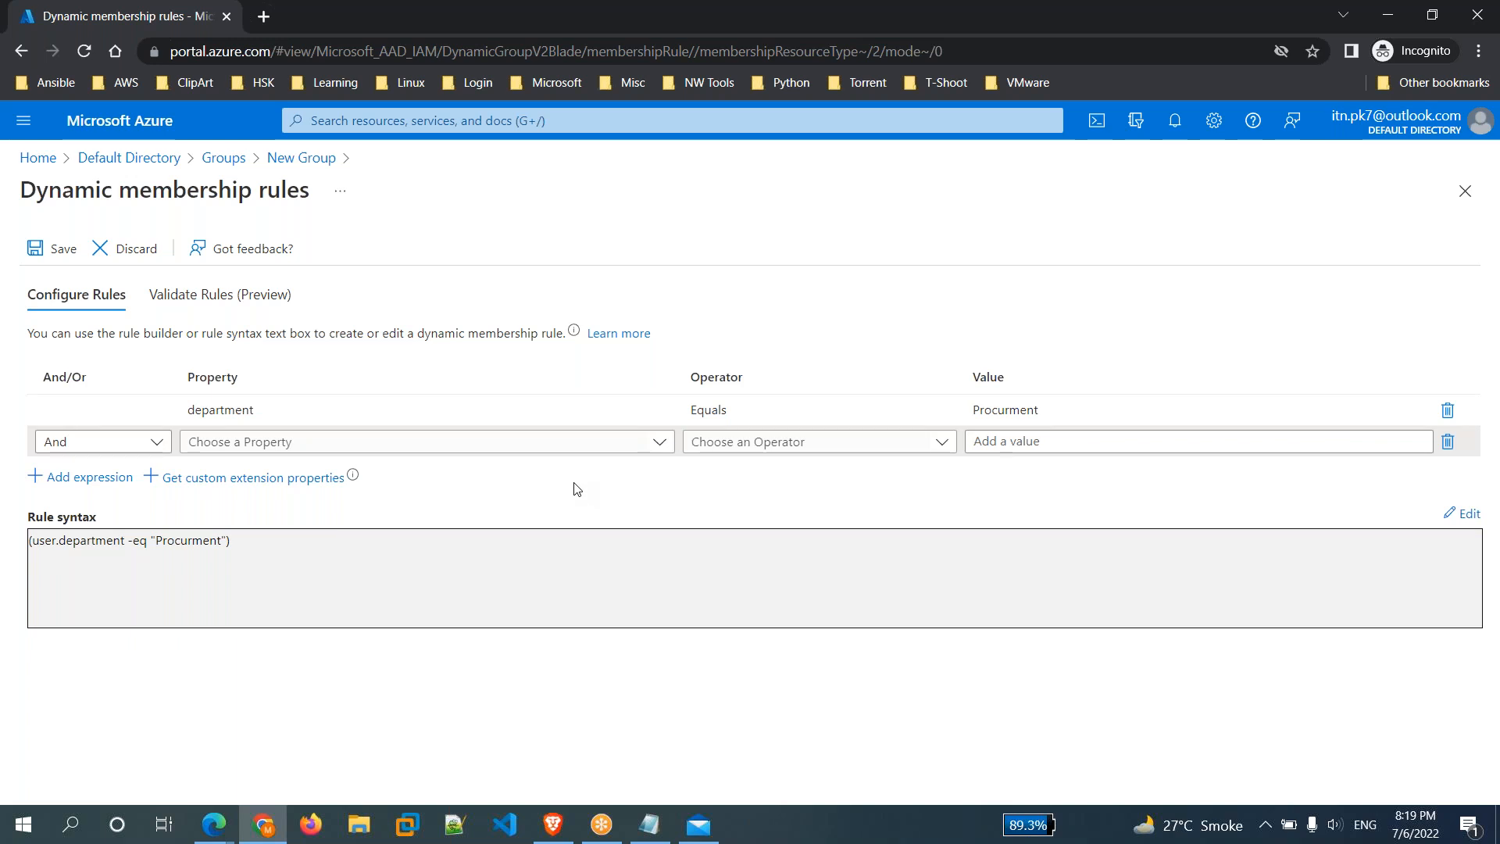
click(154, 442)
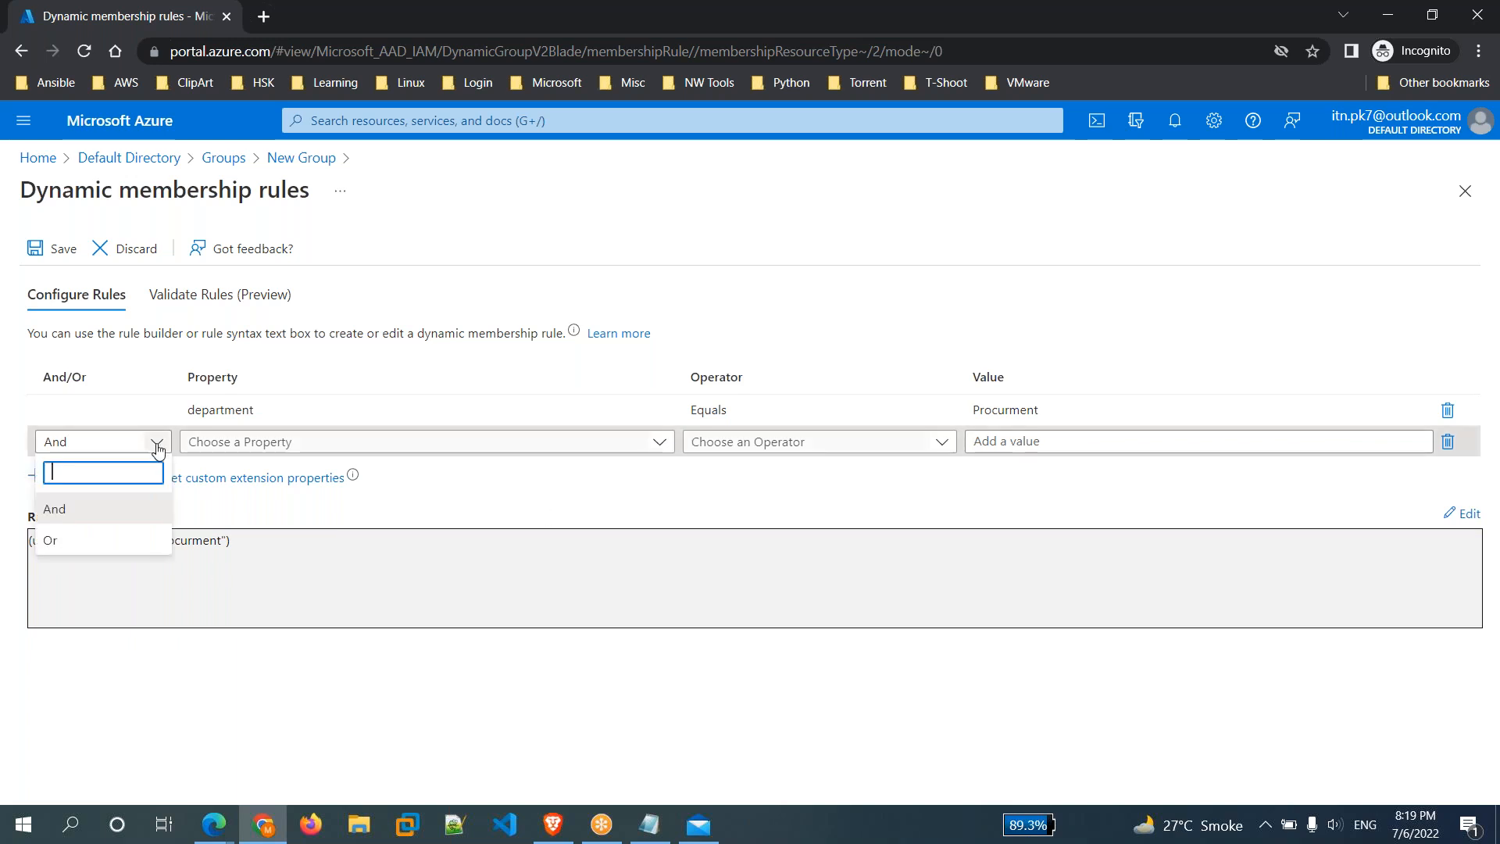
click(92, 540)
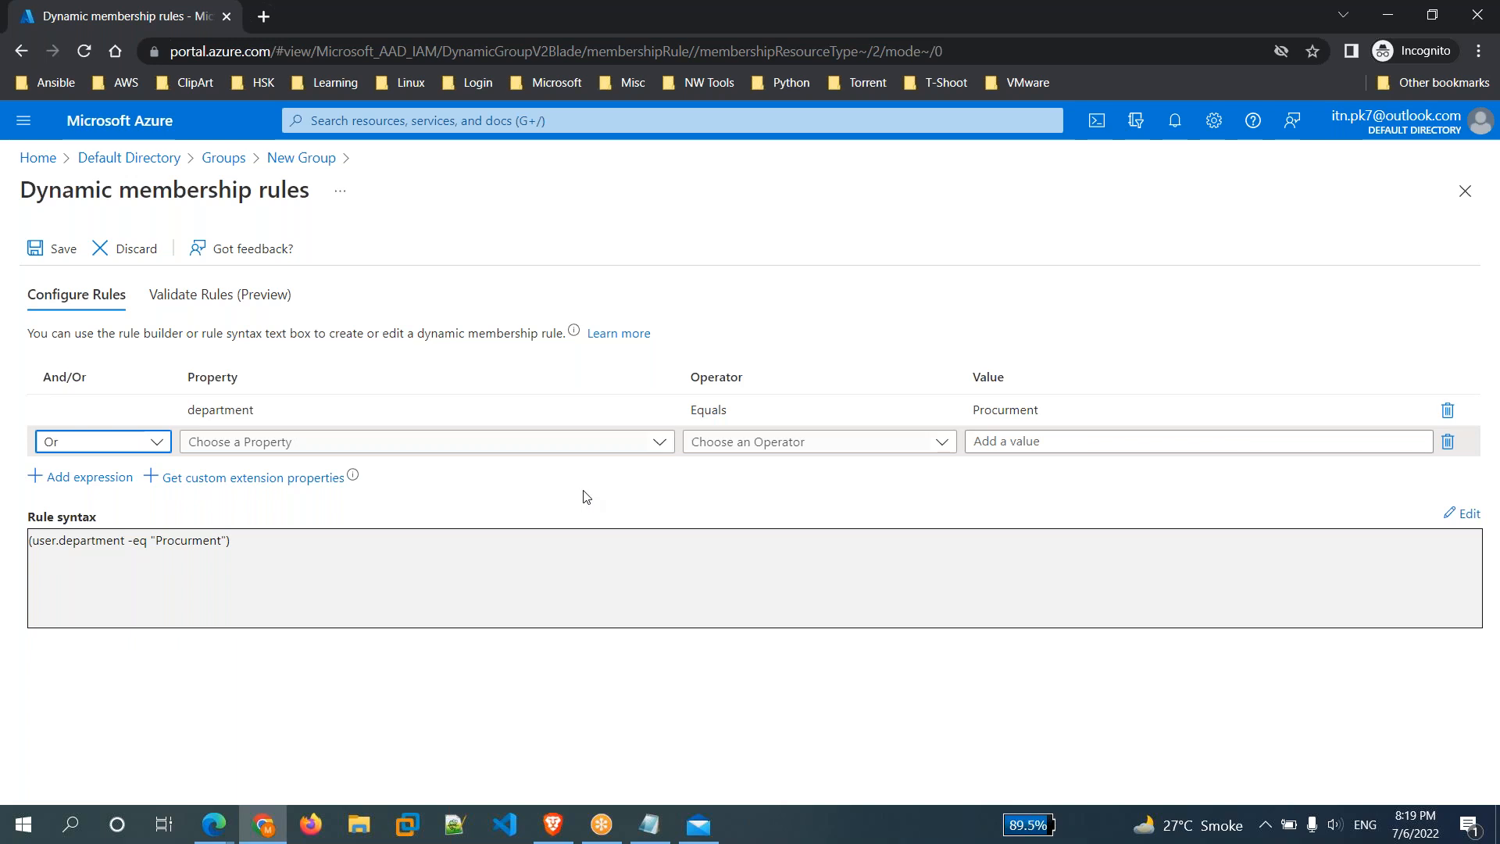
click(534, 452)
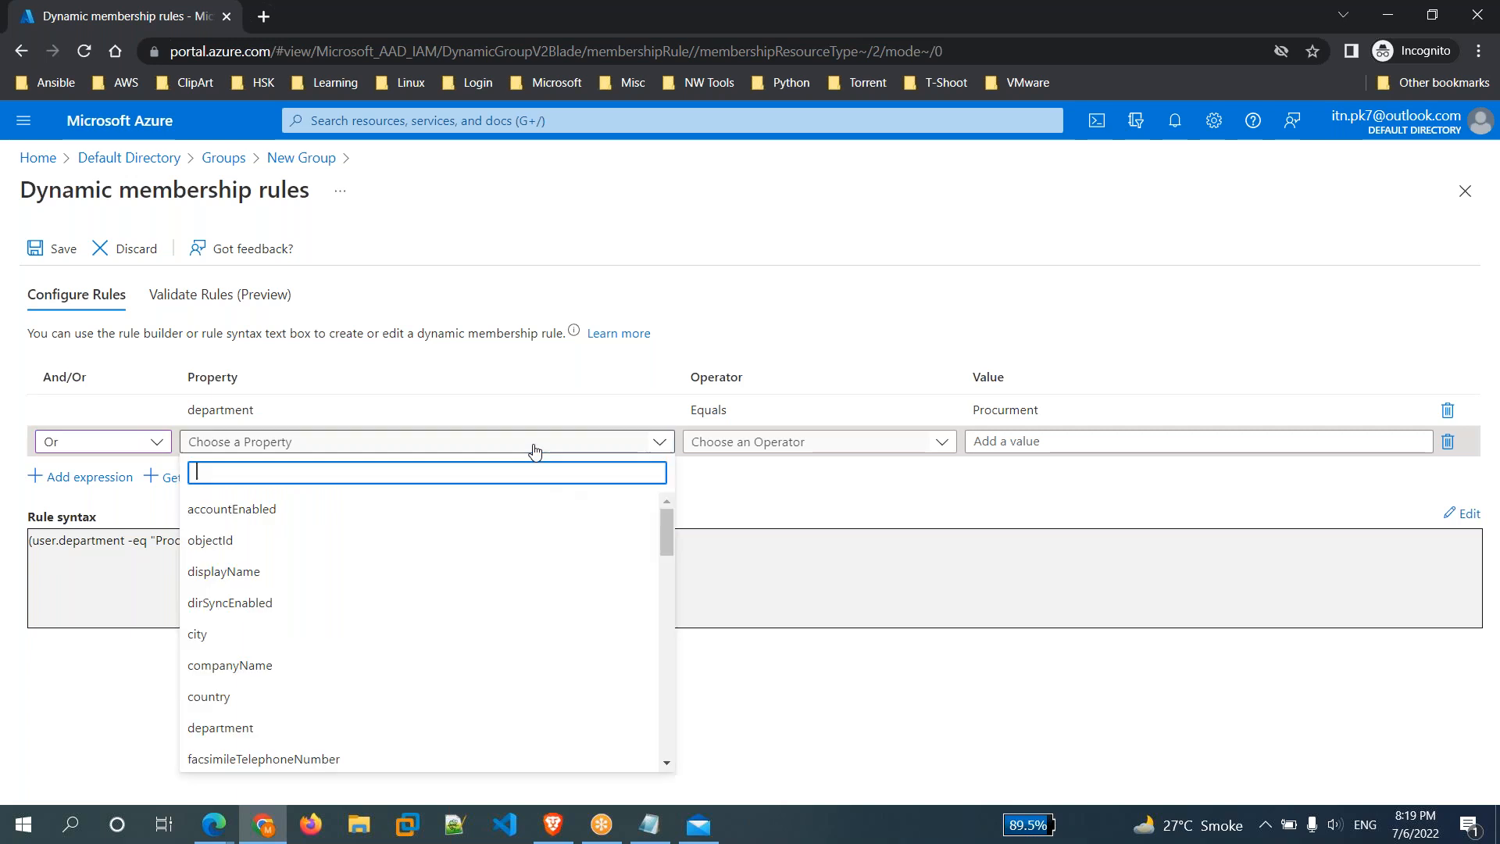
click(254, 579)
click(902, 442)
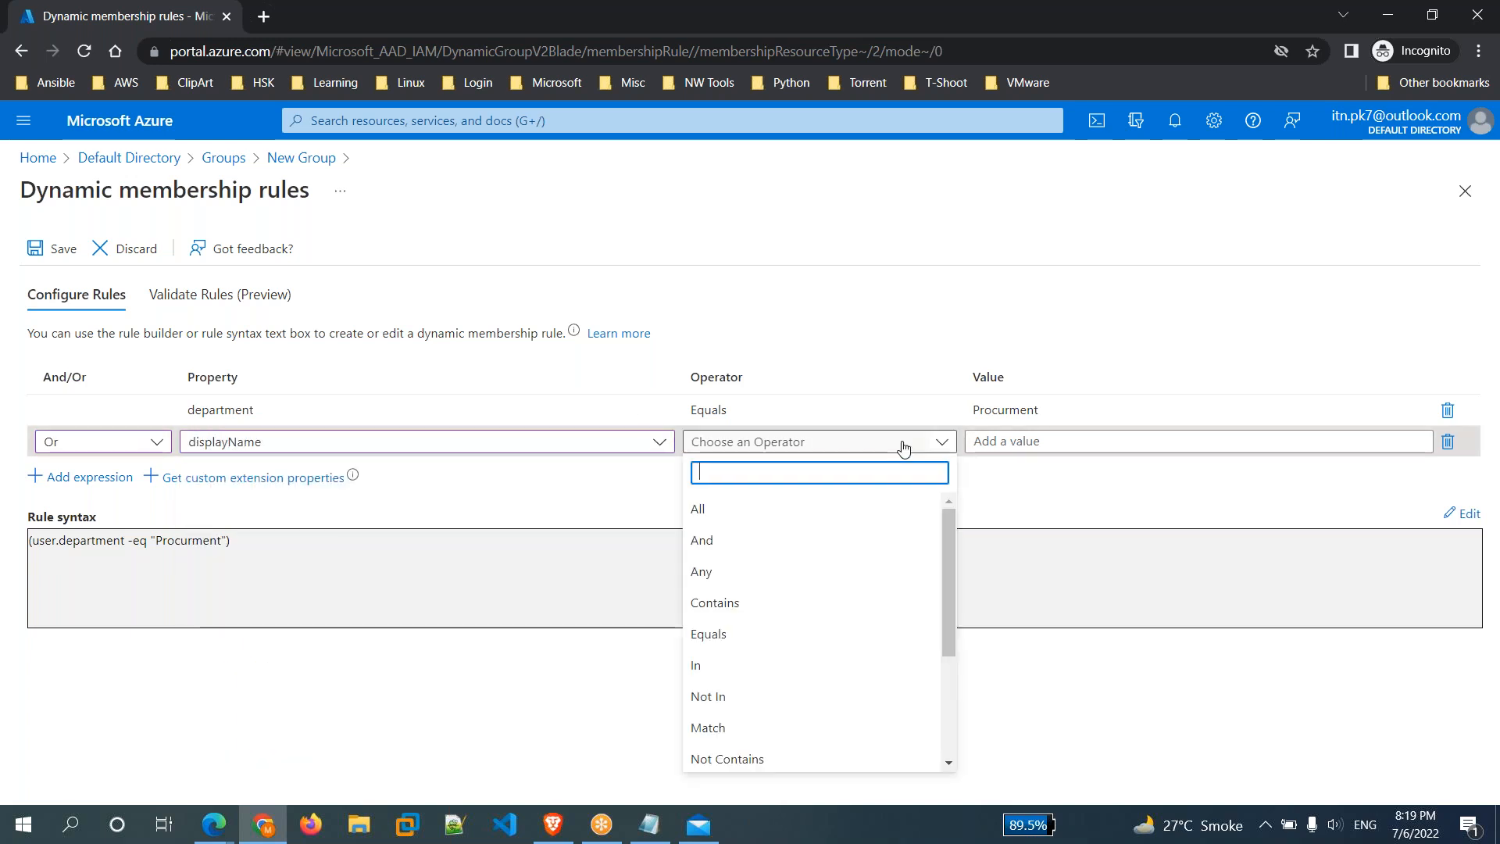
click(749, 630)
click(1062, 442)
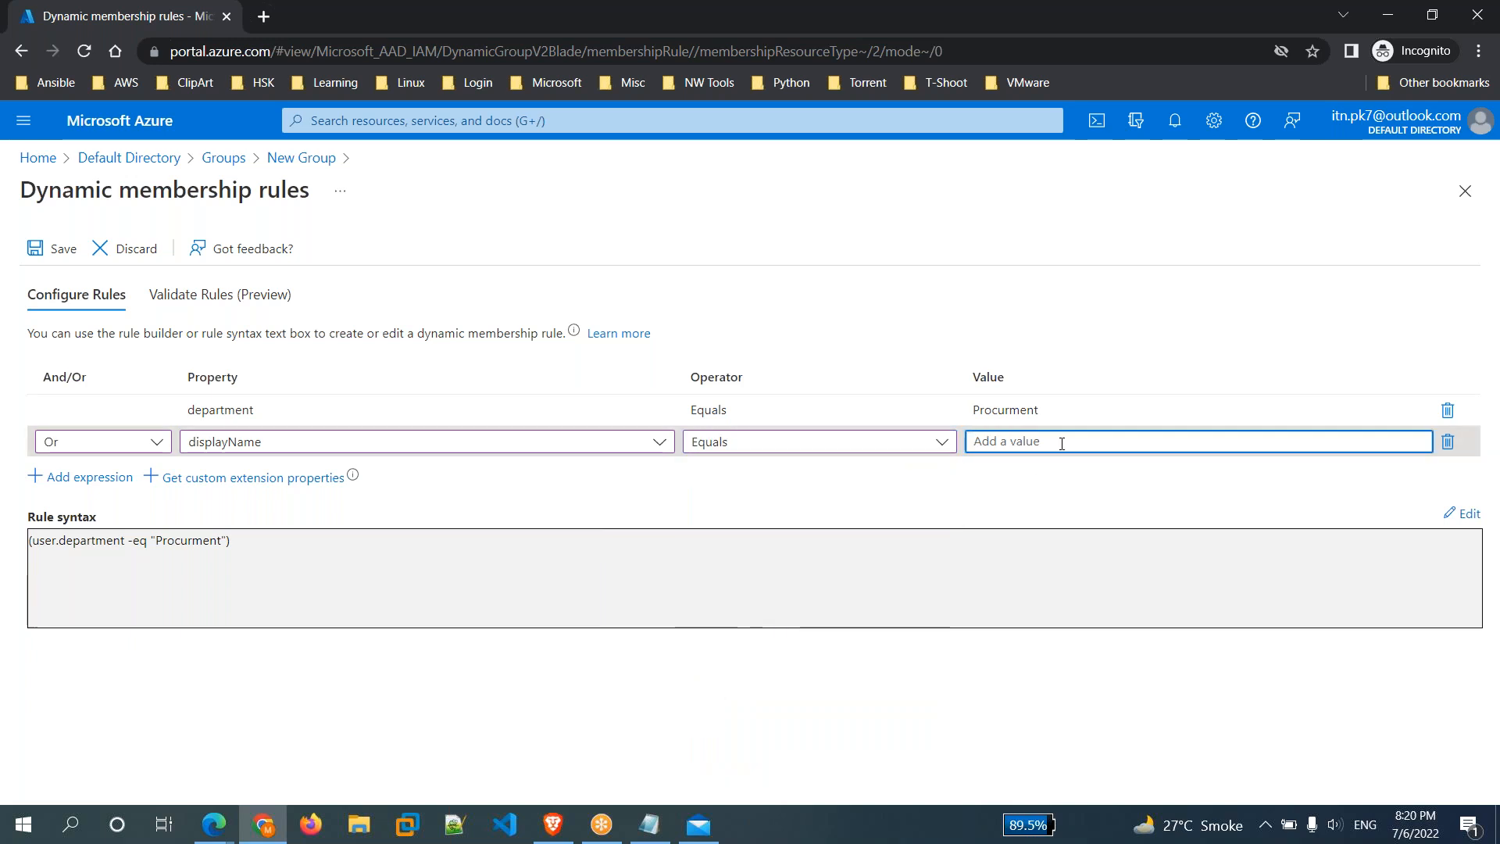
text(A)
click(852, 587)
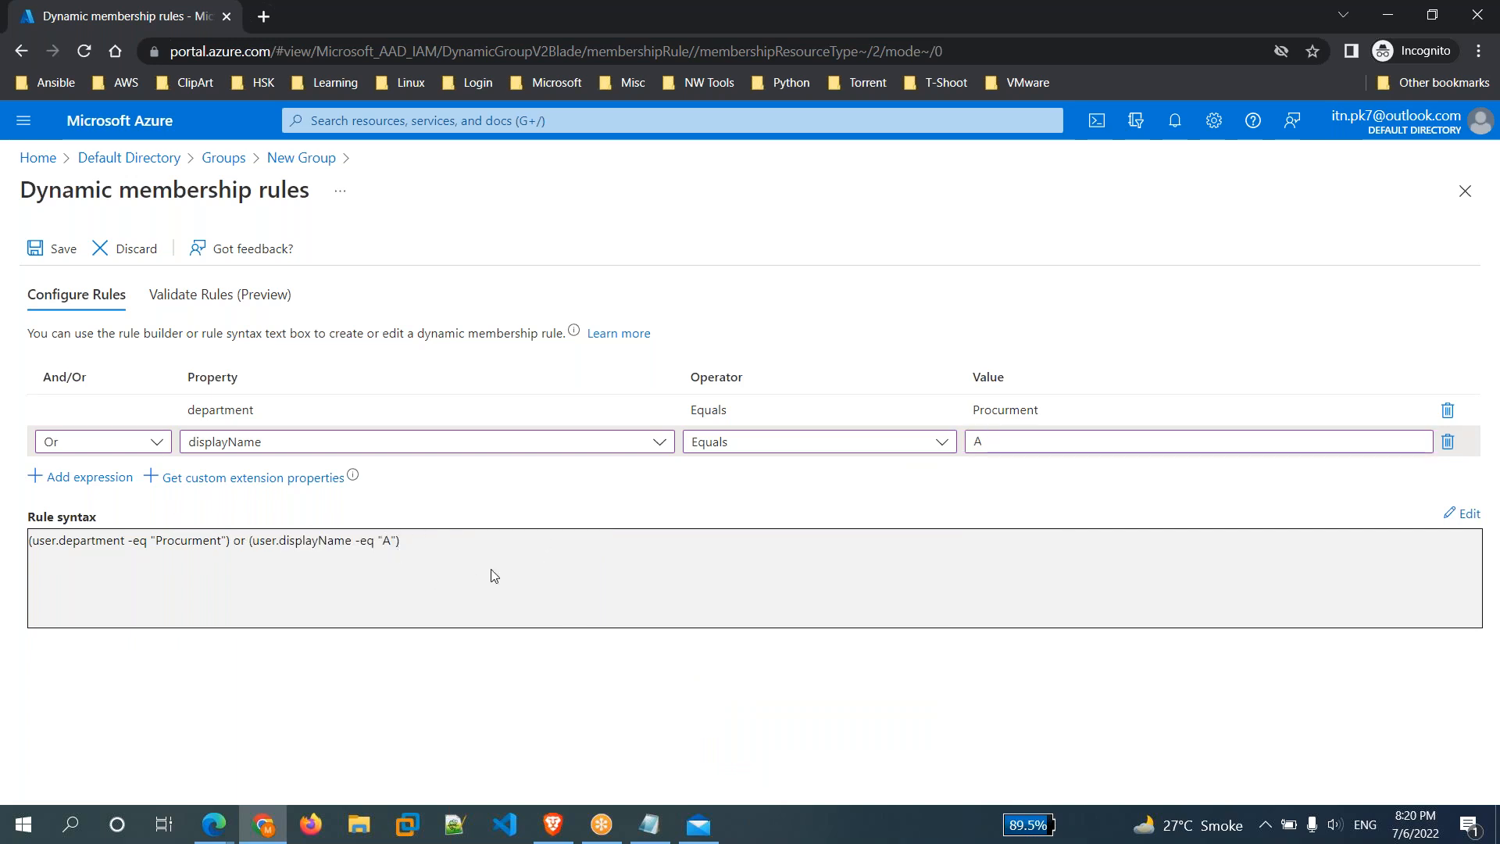
click(1152, 81)
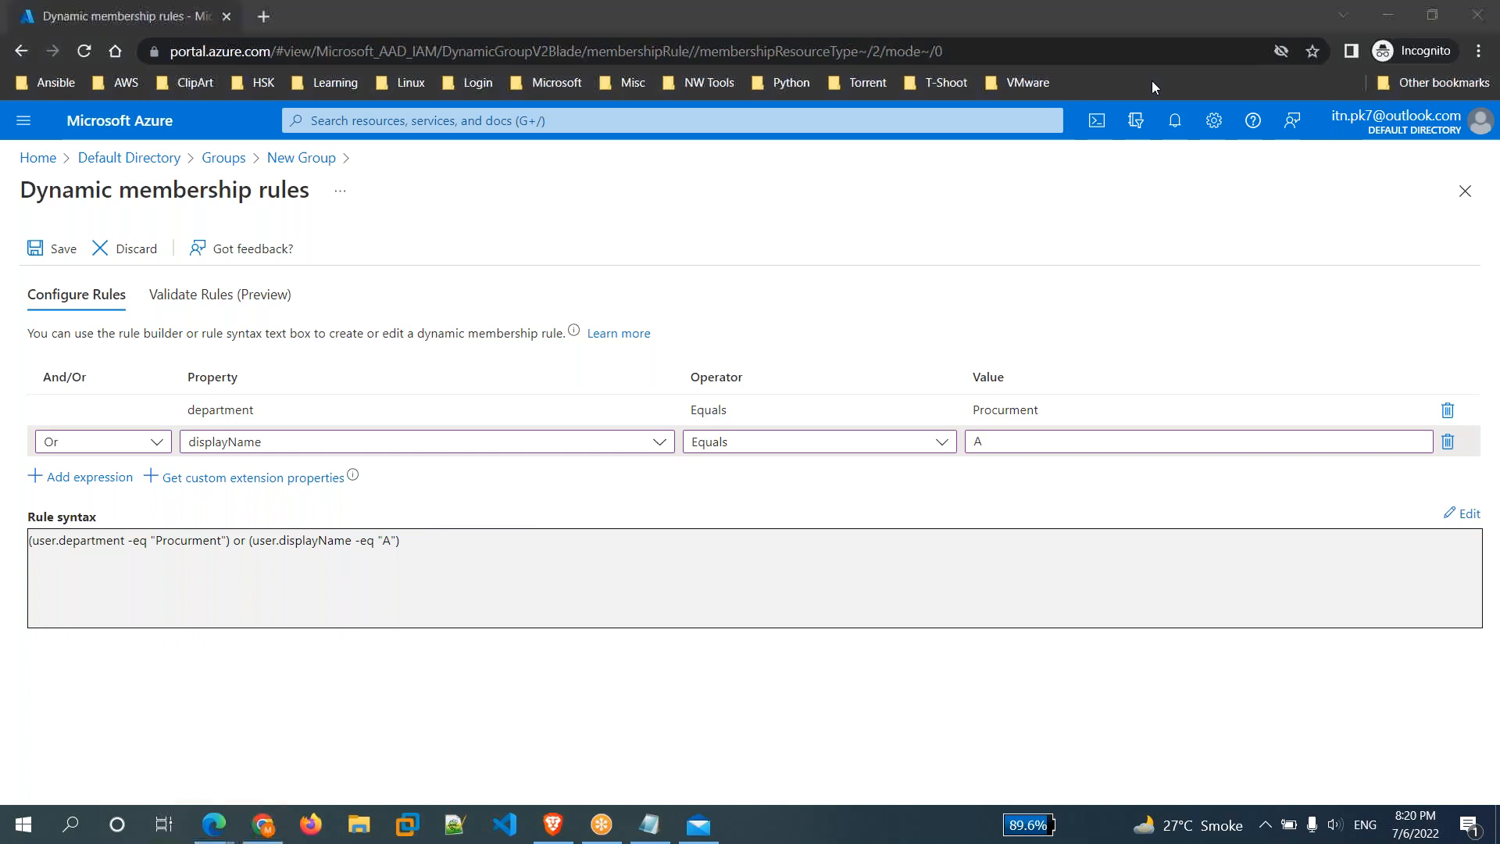
click(1448, 441)
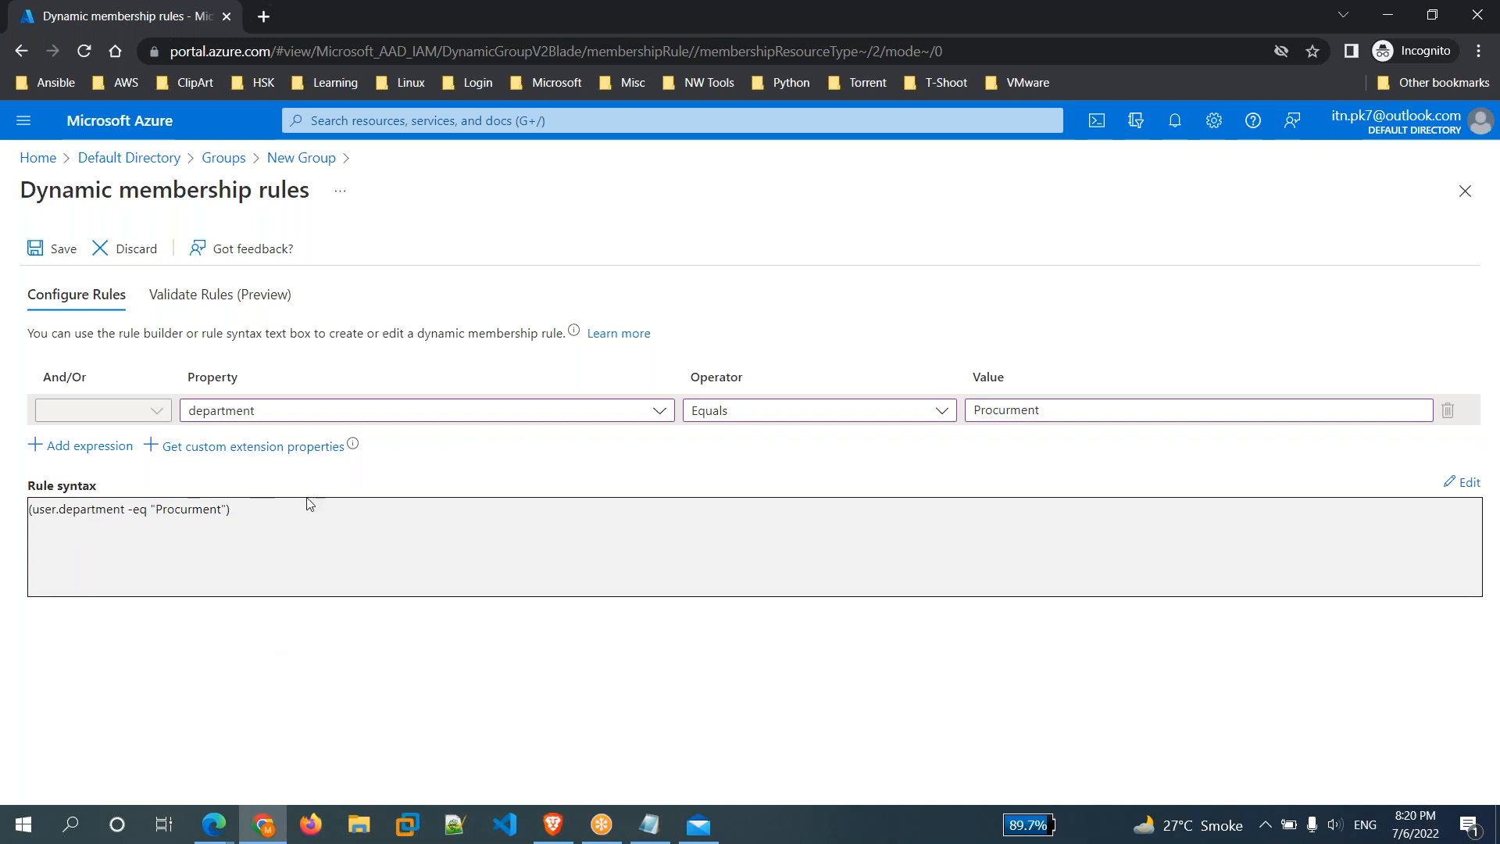
- Save the rule, create the Procurment group, and refresh the groups list until it appears
click(65, 253)
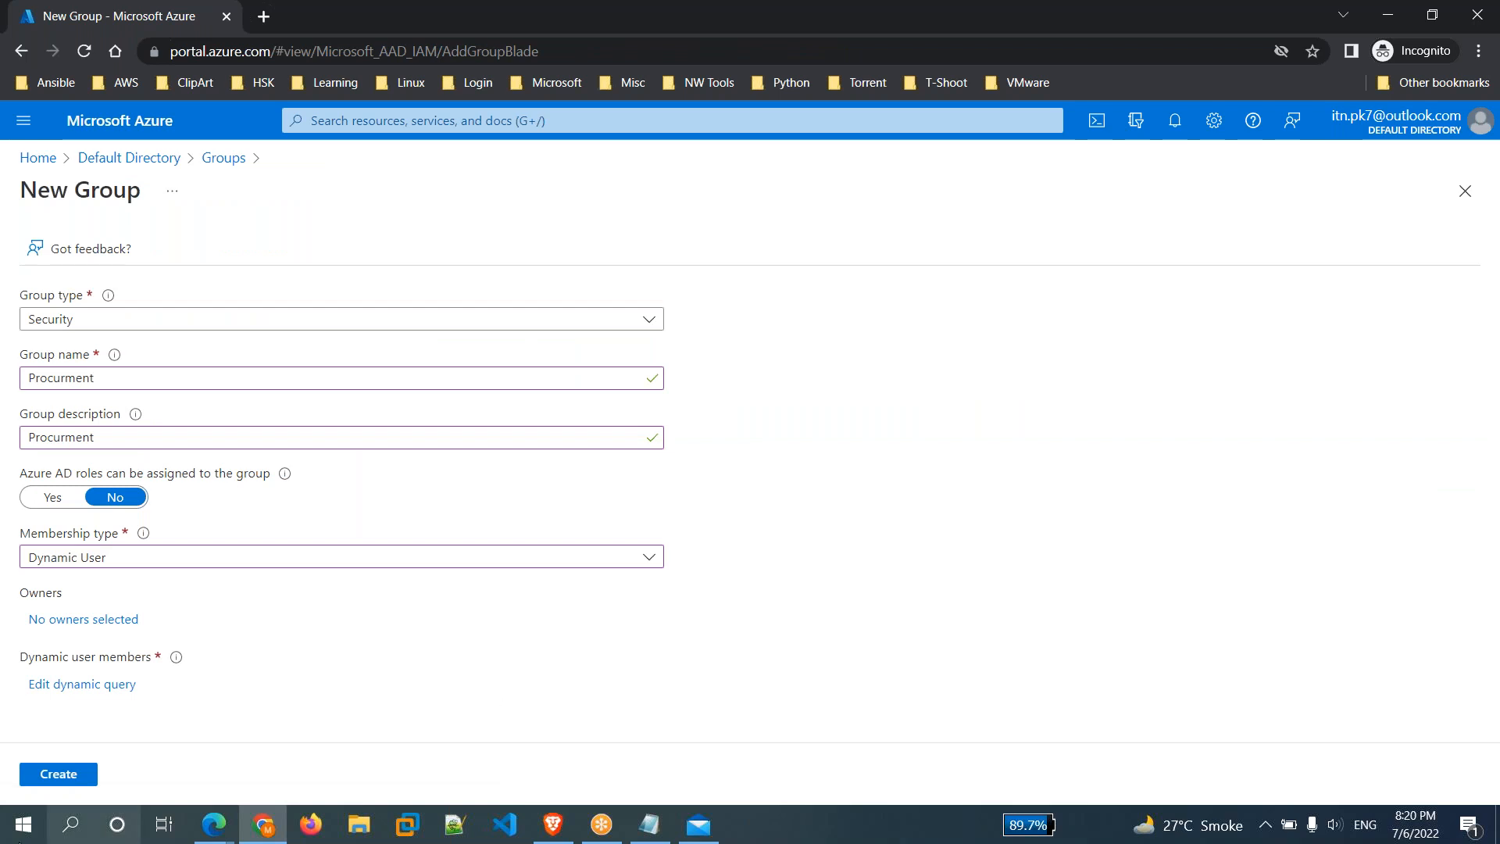
click(55, 775)
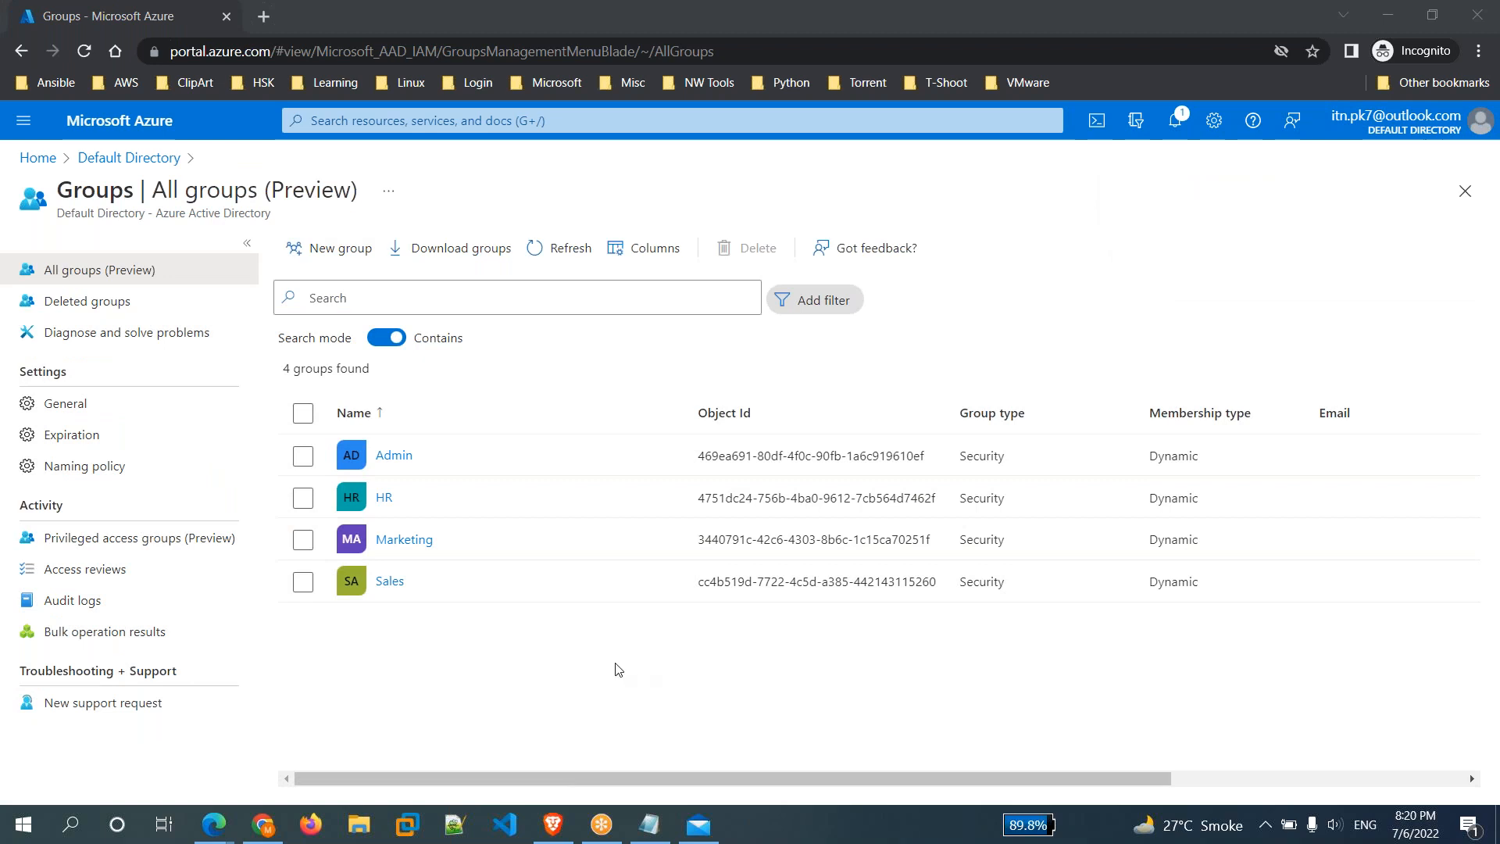
click(563, 254)
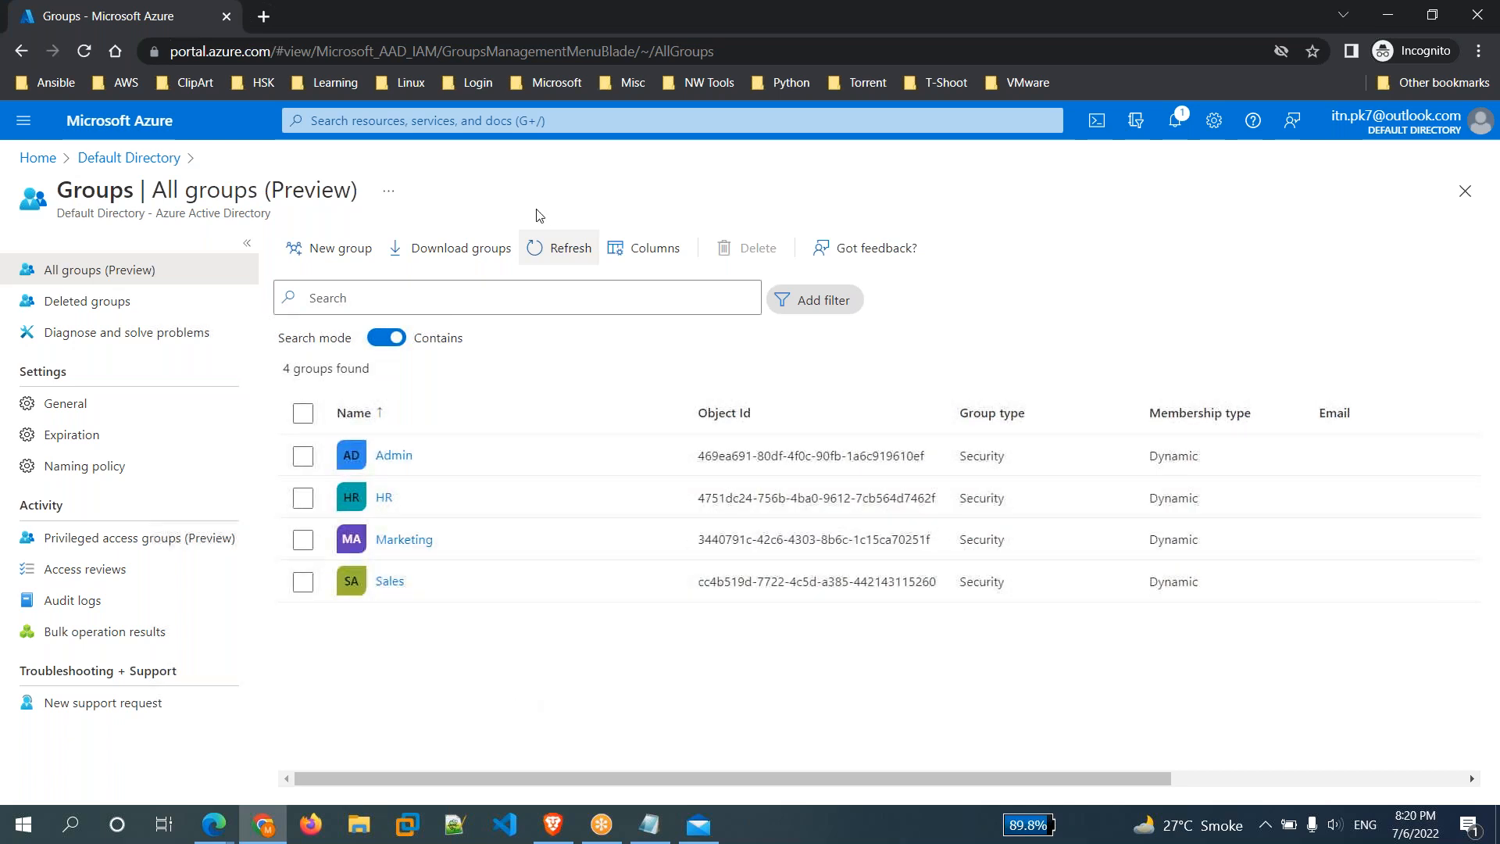
click(553, 262)
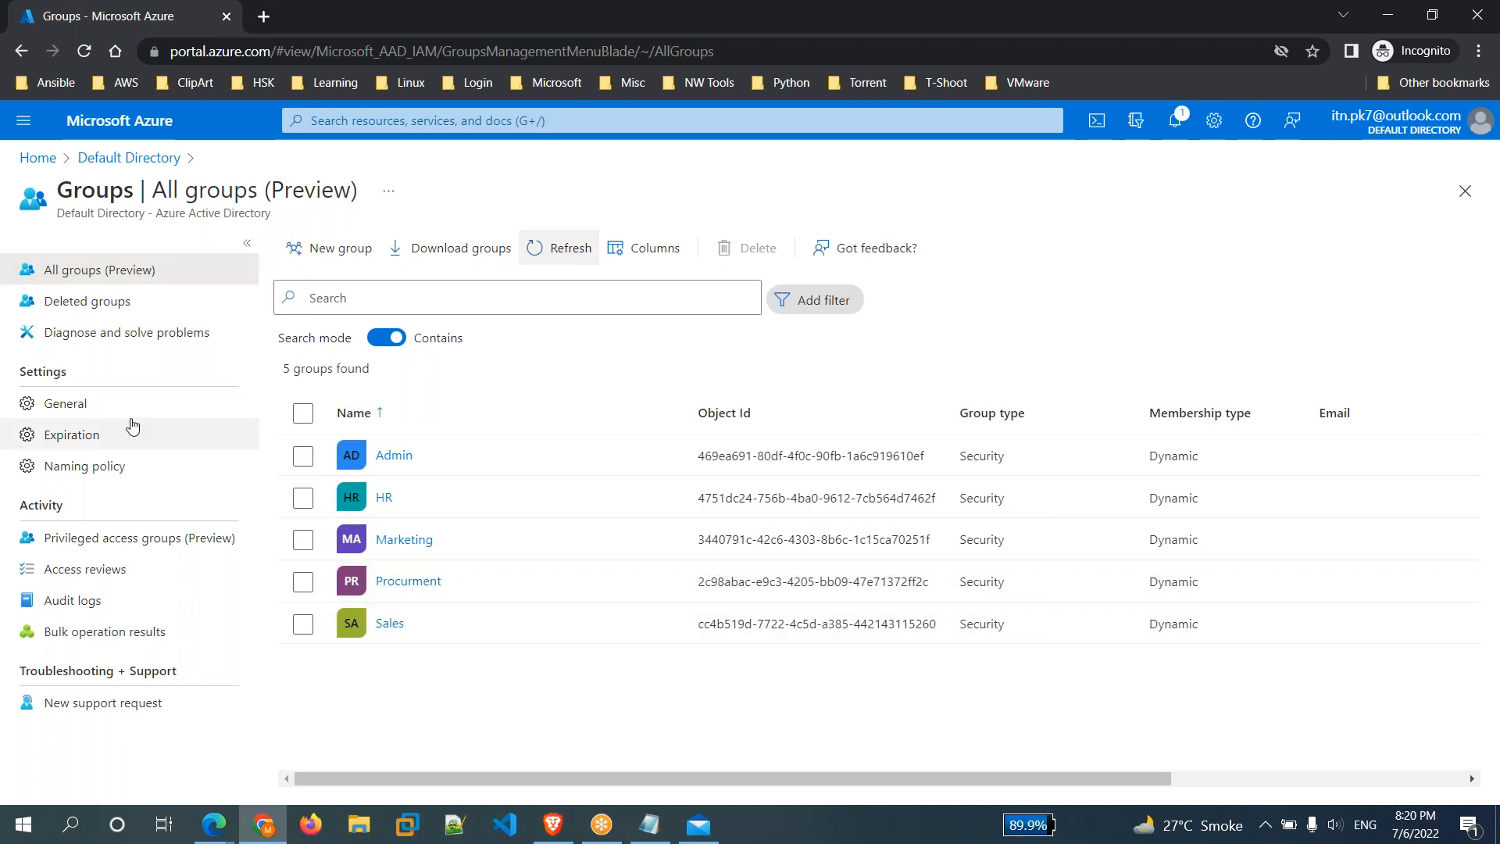
- Go to Default Directory > Users and start creating a new user
click(117, 158)
click(51, 410)
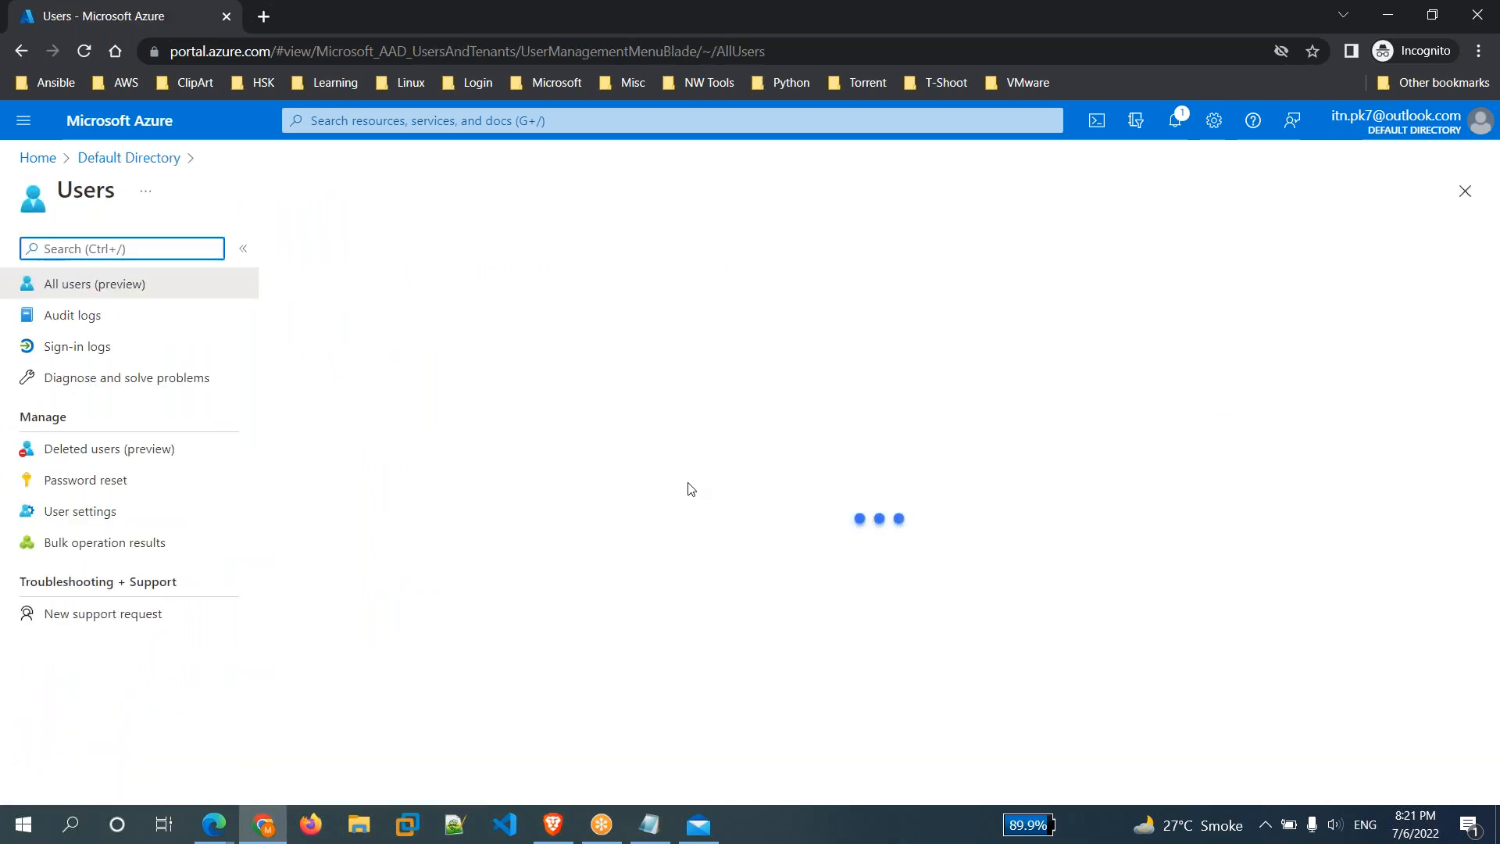
click(339, 252)
click(344, 285)
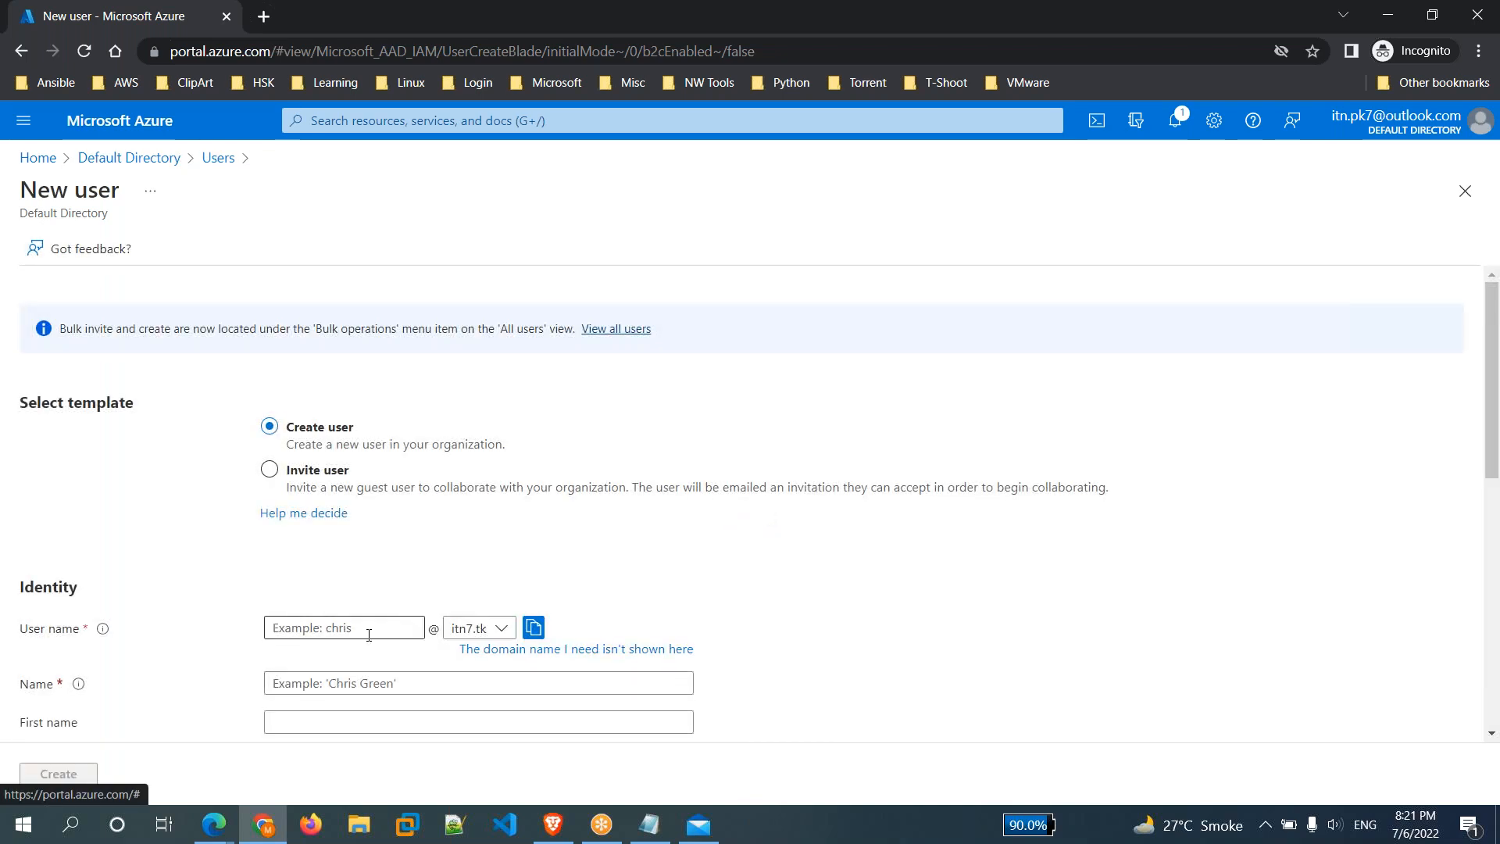
- Create the user, entering user name, display name, and department 'Procurement'
click(369, 634)
text(Asim)
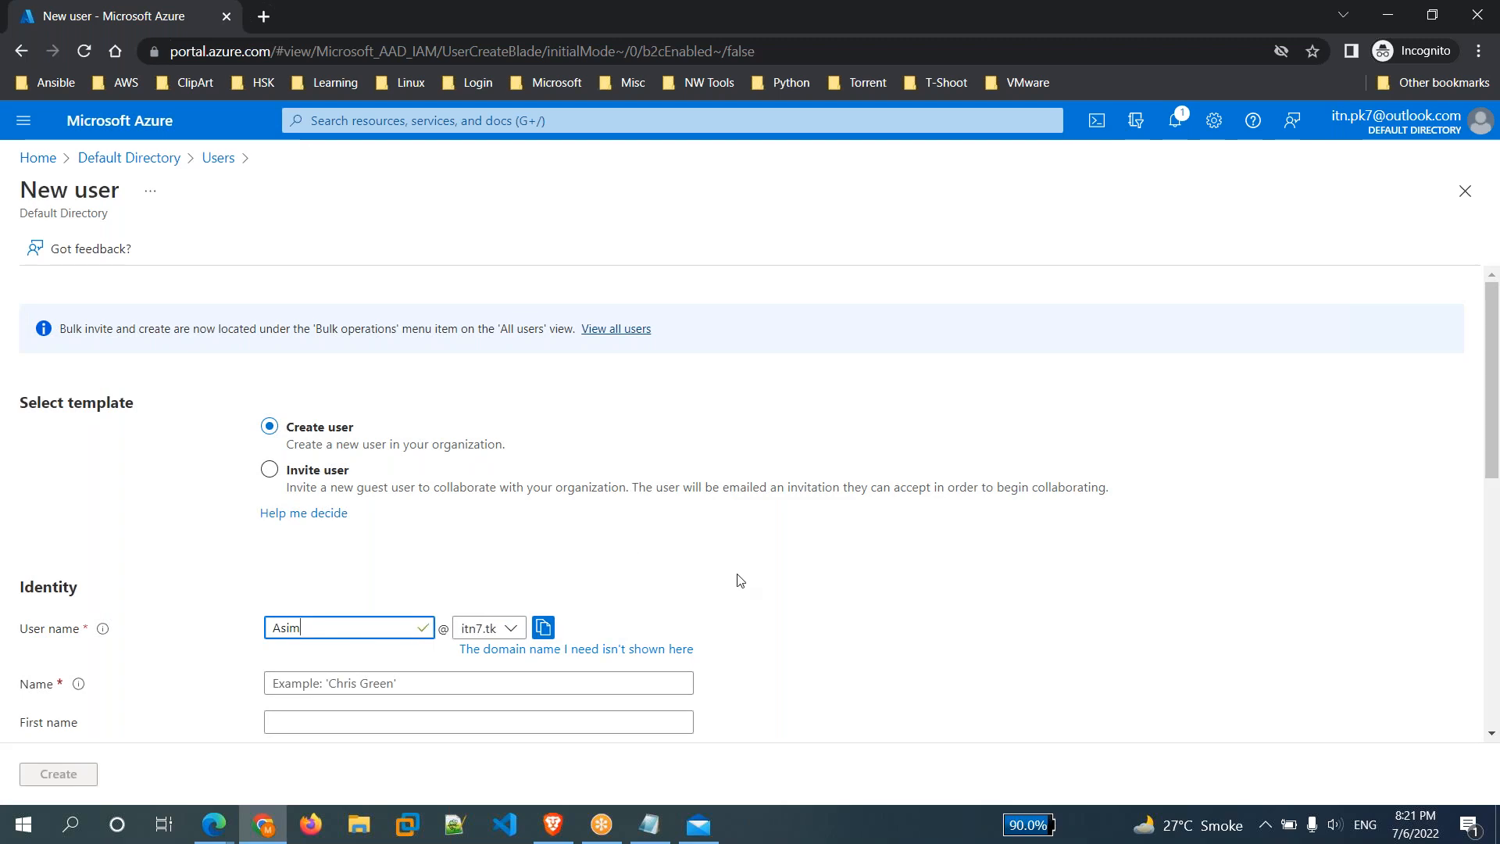
scroll(738, 578, down, 3)
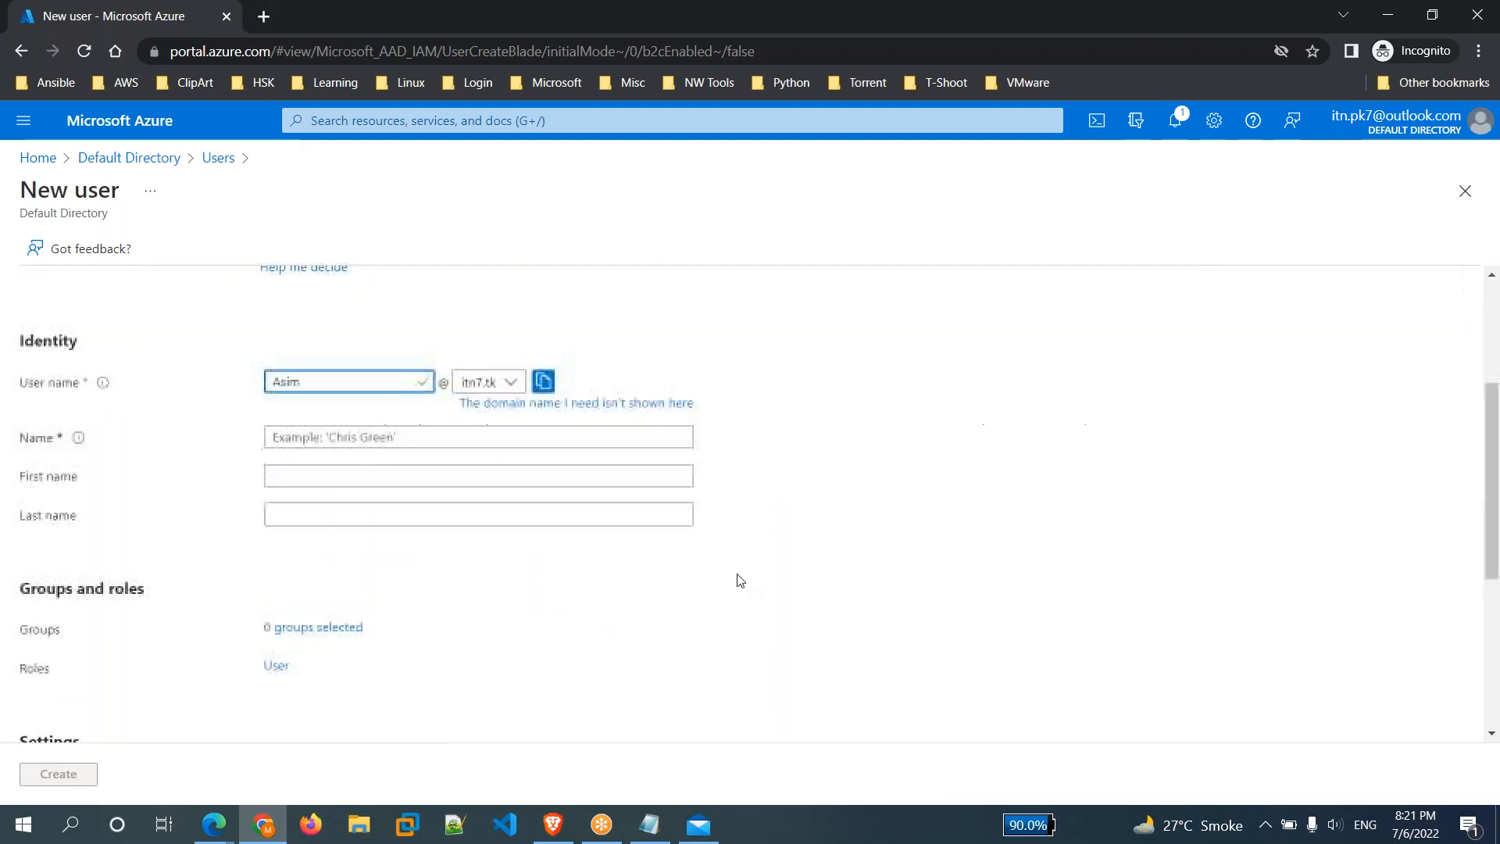
click(356, 436)
text(Asim)
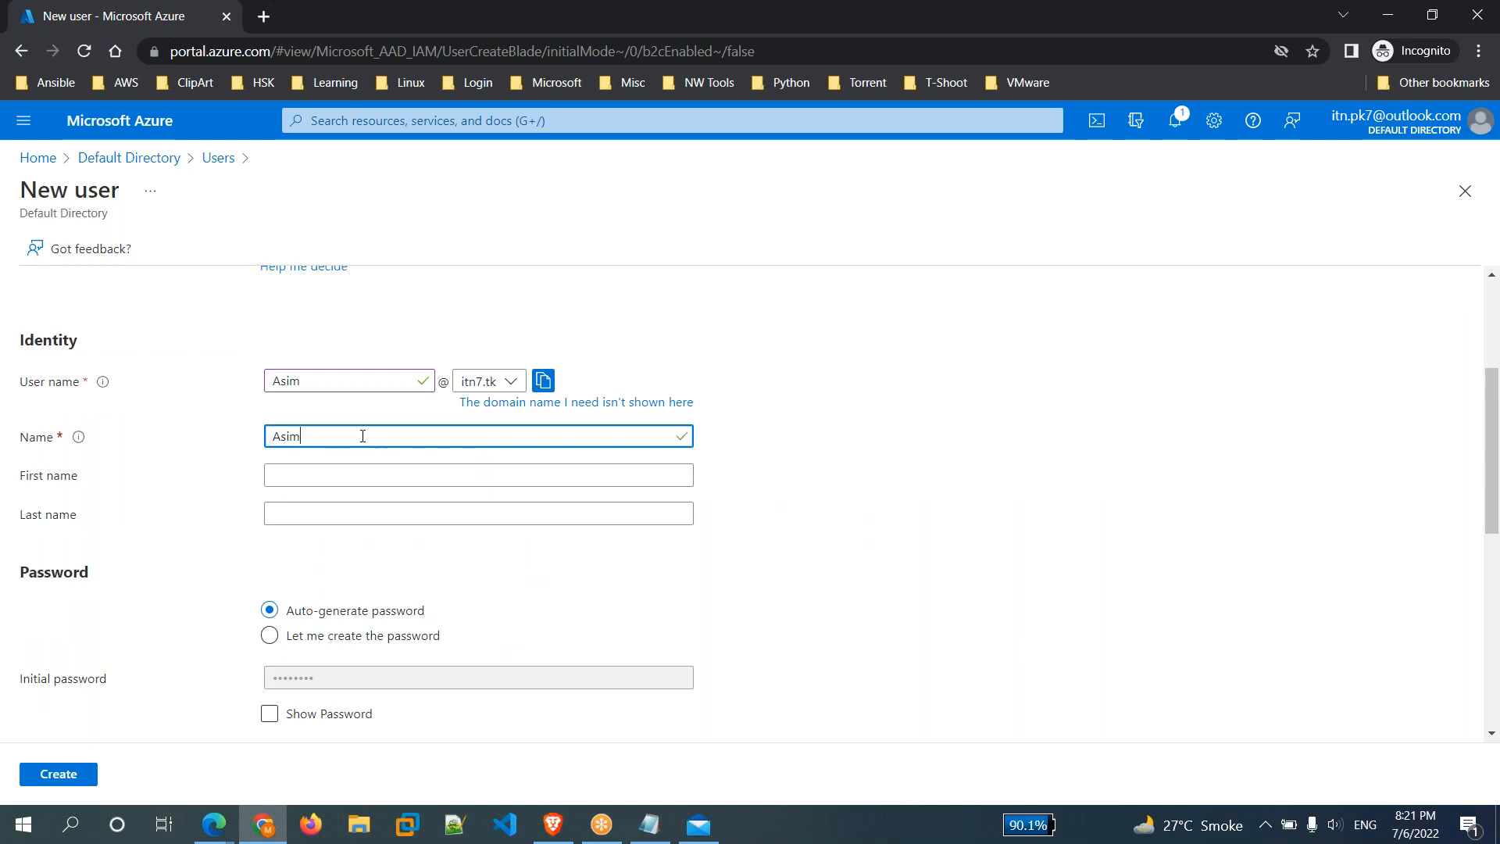
scroll(735, 616, down, 4)
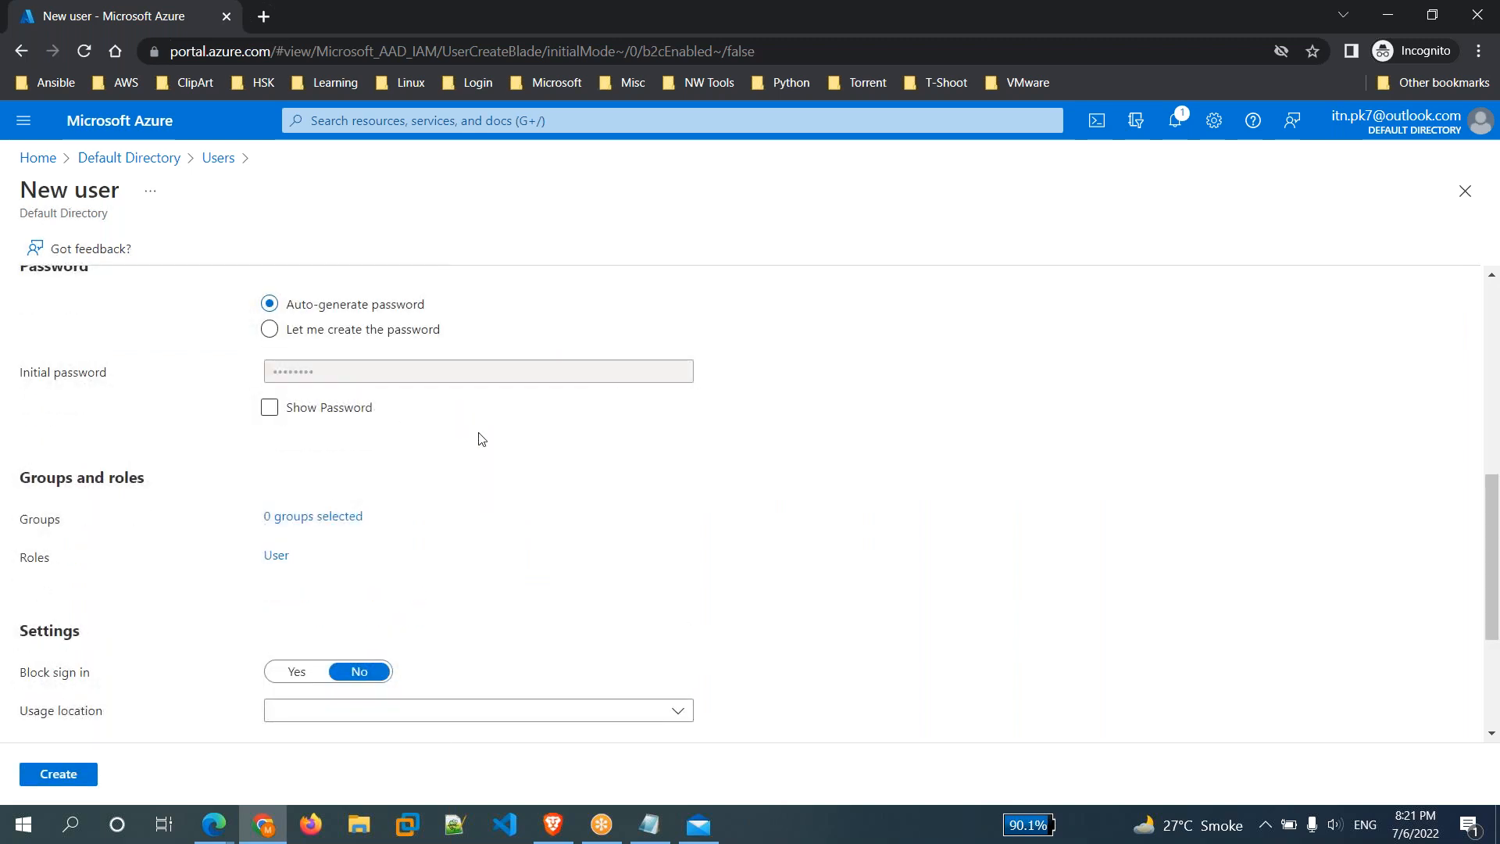
scroll(482, 439, down, 2)
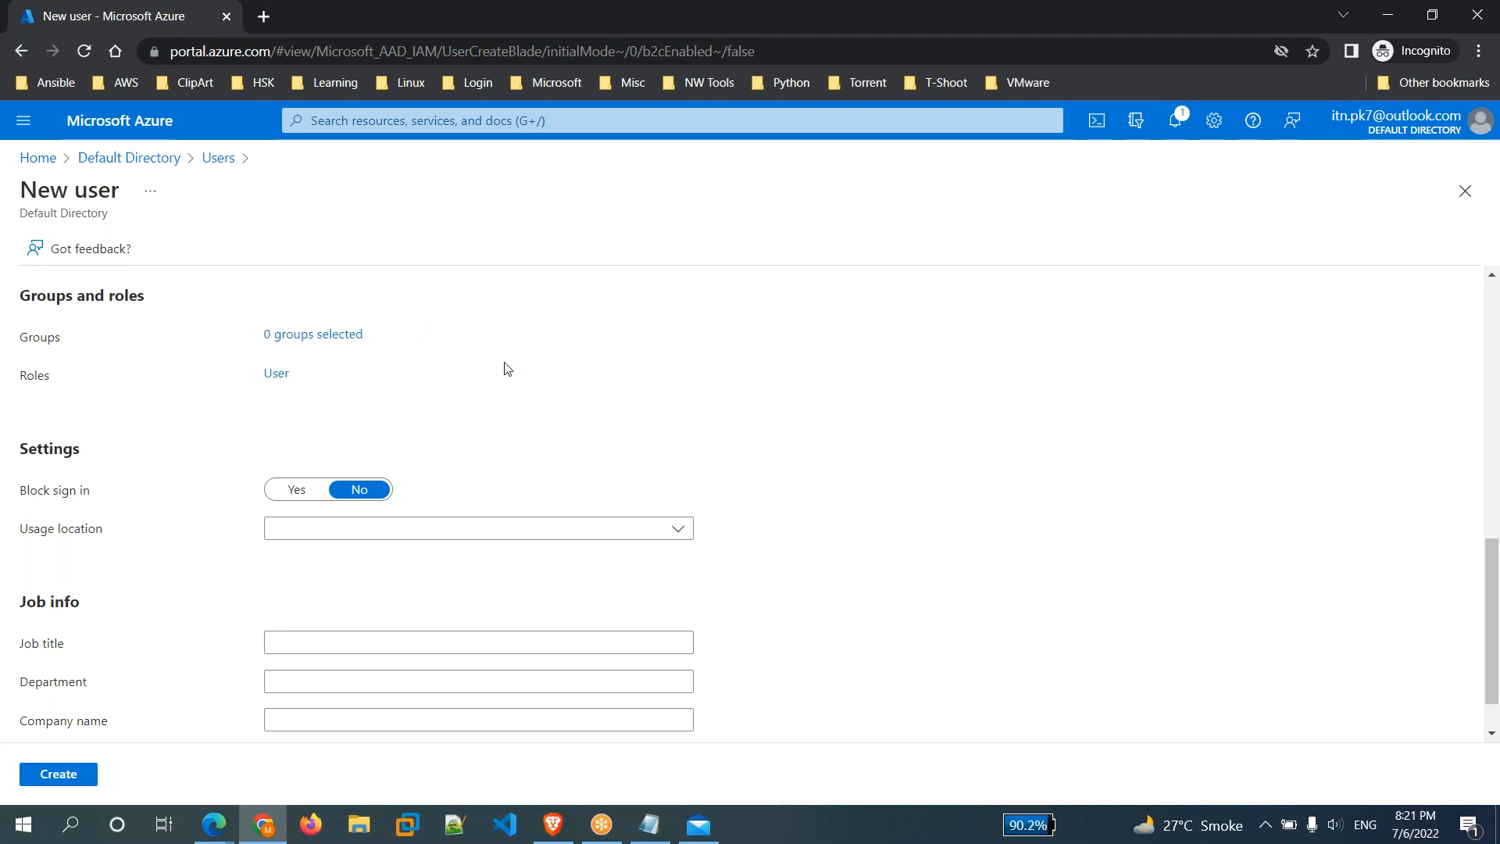
scroll(553, 516, down, 1)
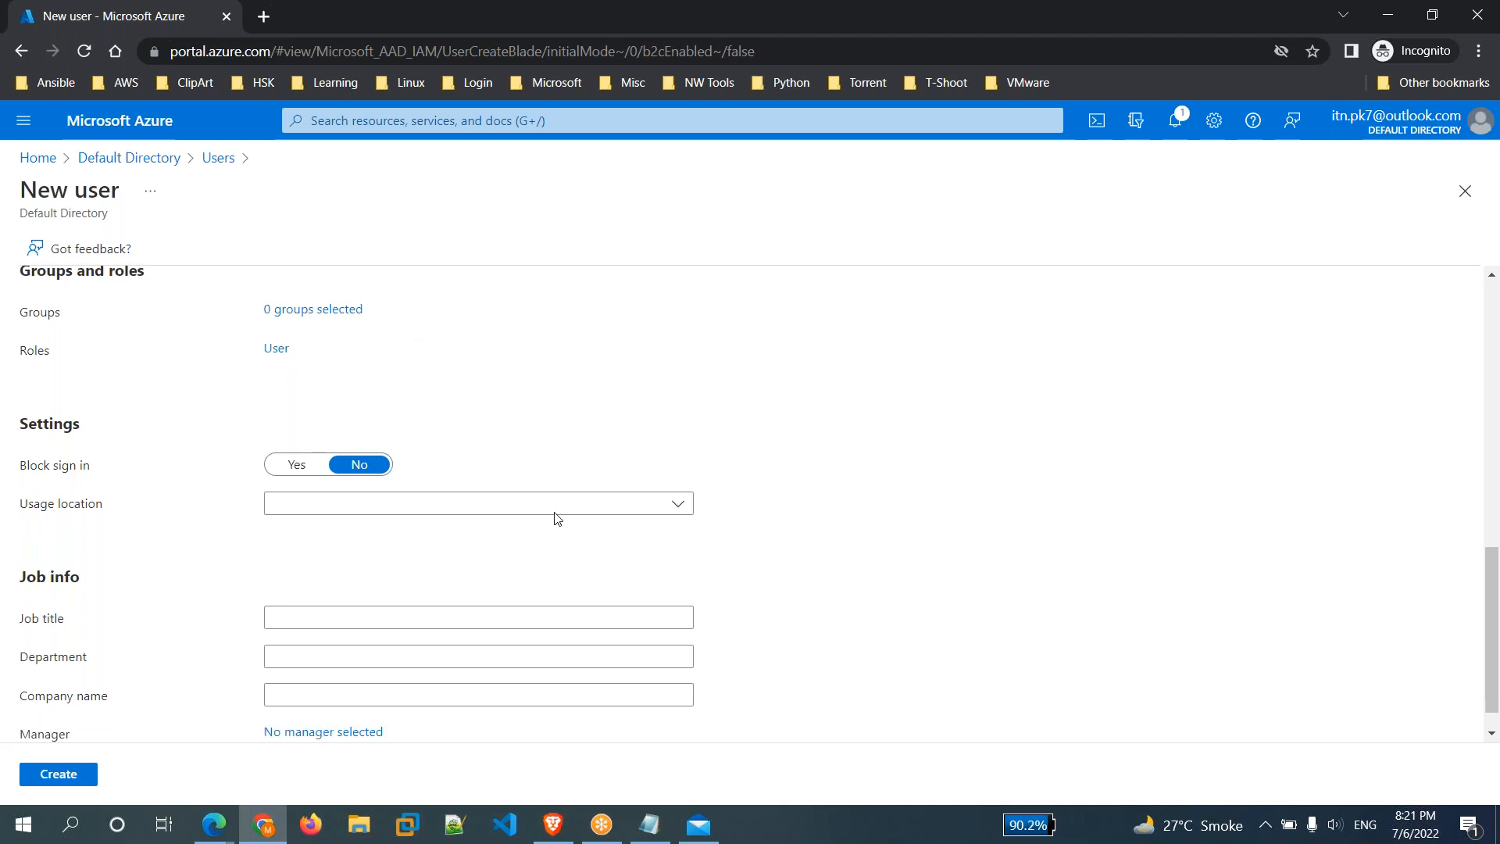
click(313, 618)
text(Procurement)
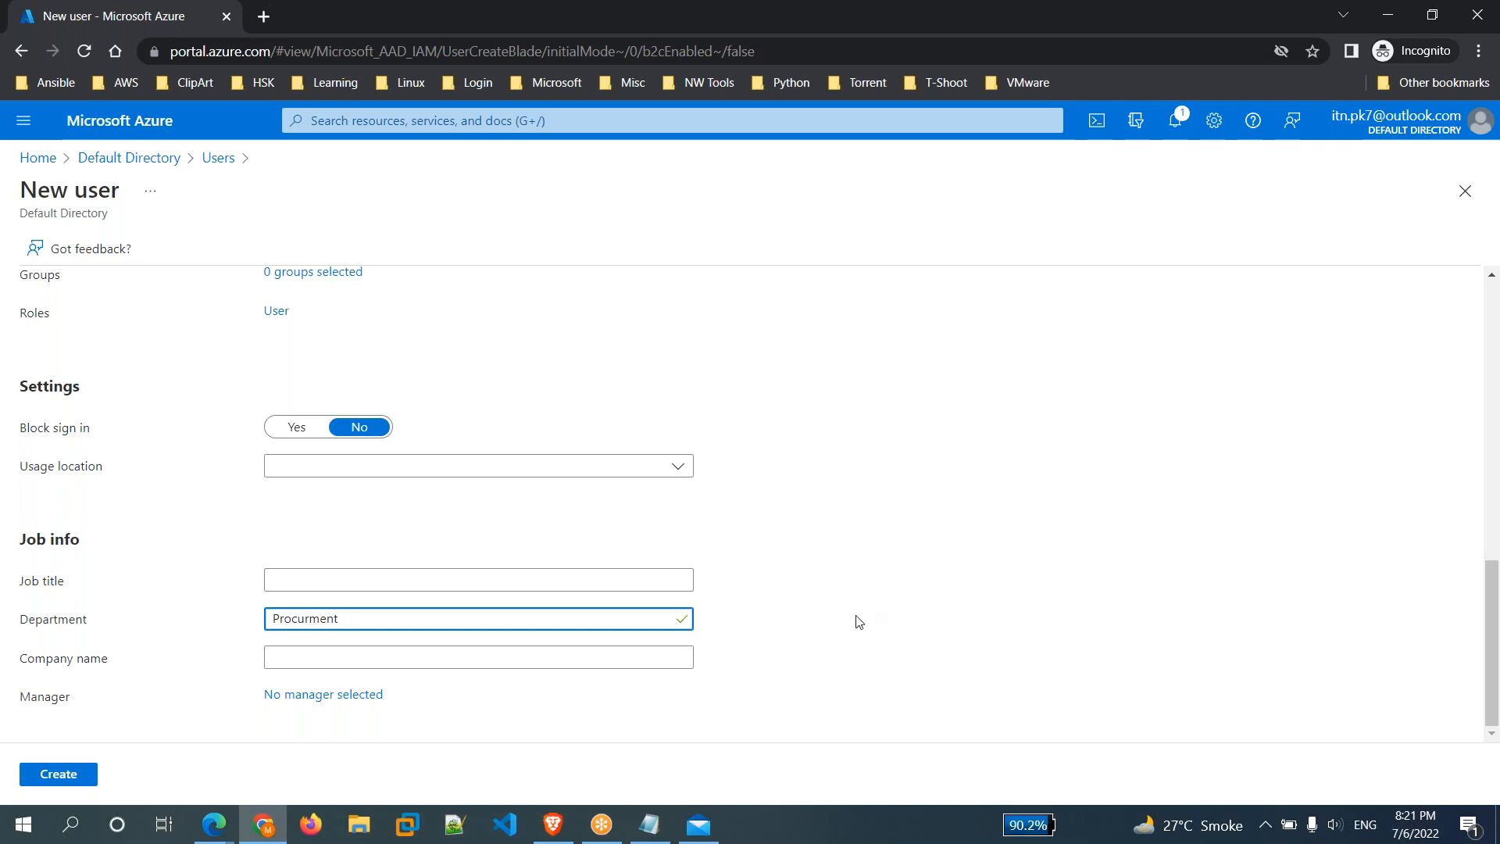
click(859, 622)
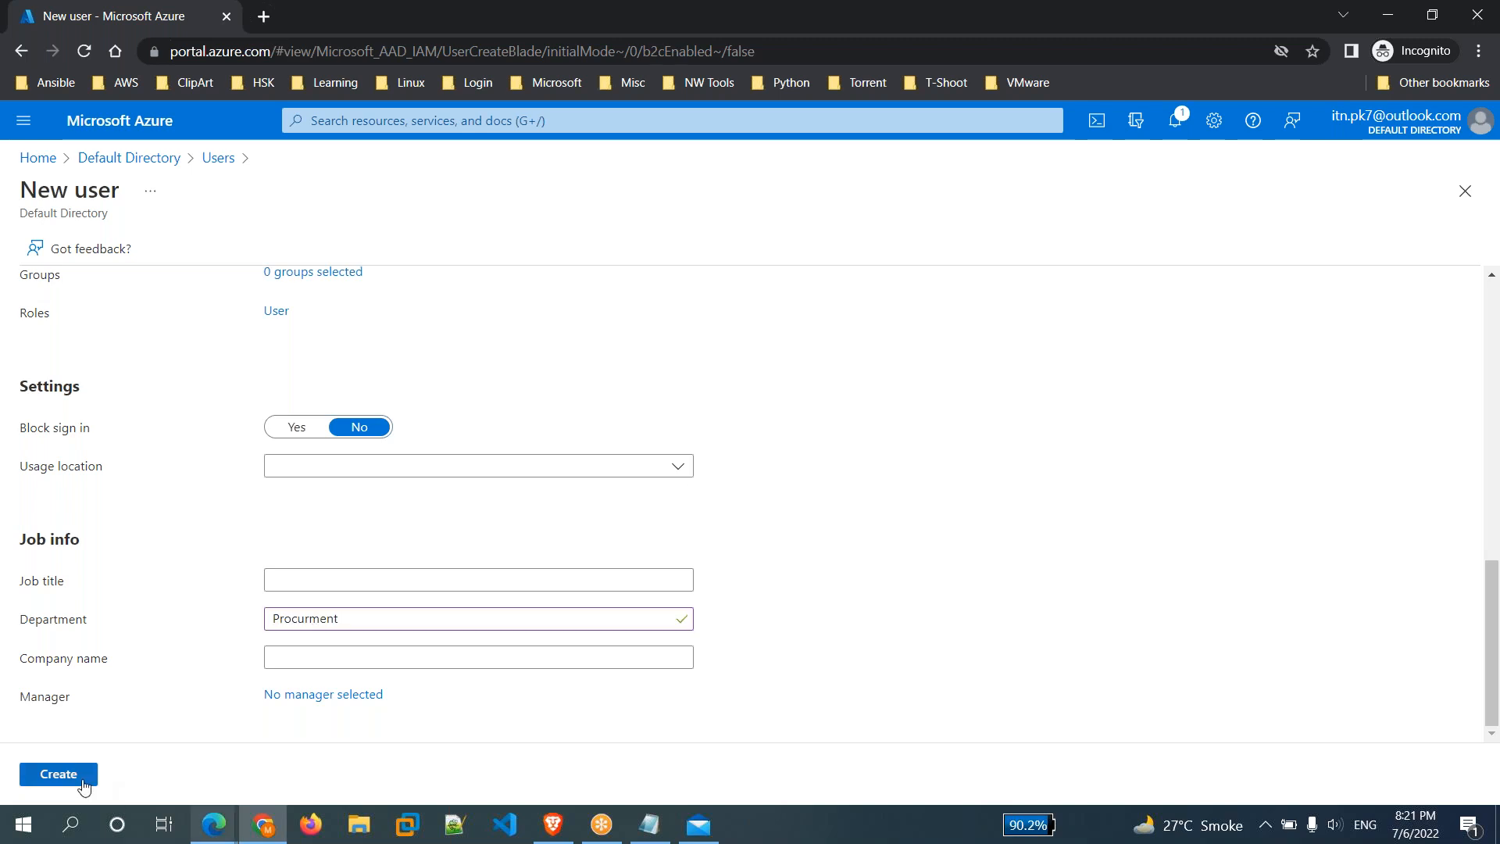
click(59, 776)
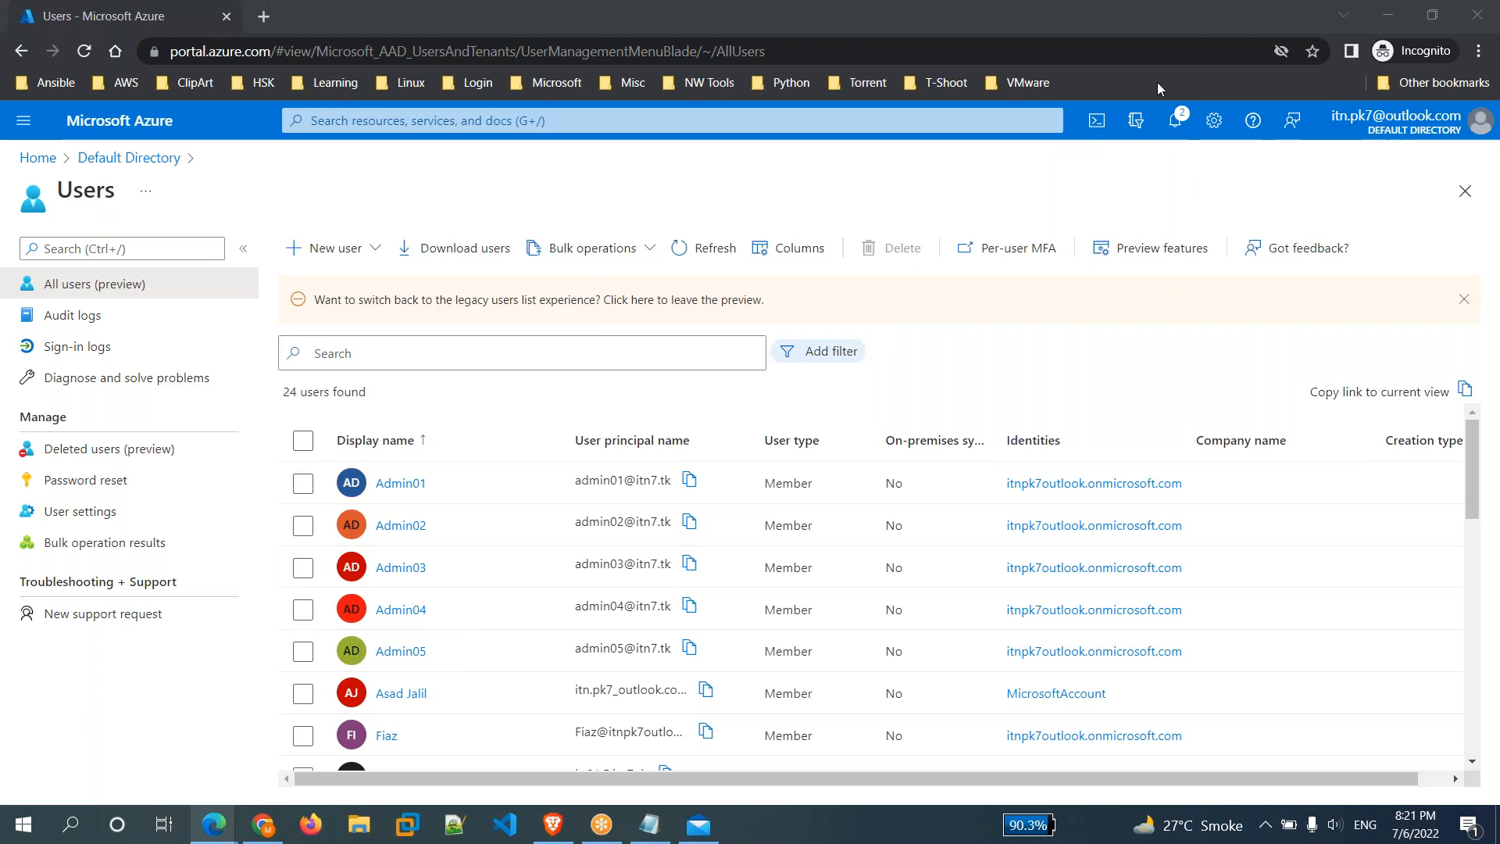
- Check the creation notification and refresh the Users list until the new user appears, 25 total
click(1177, 123)
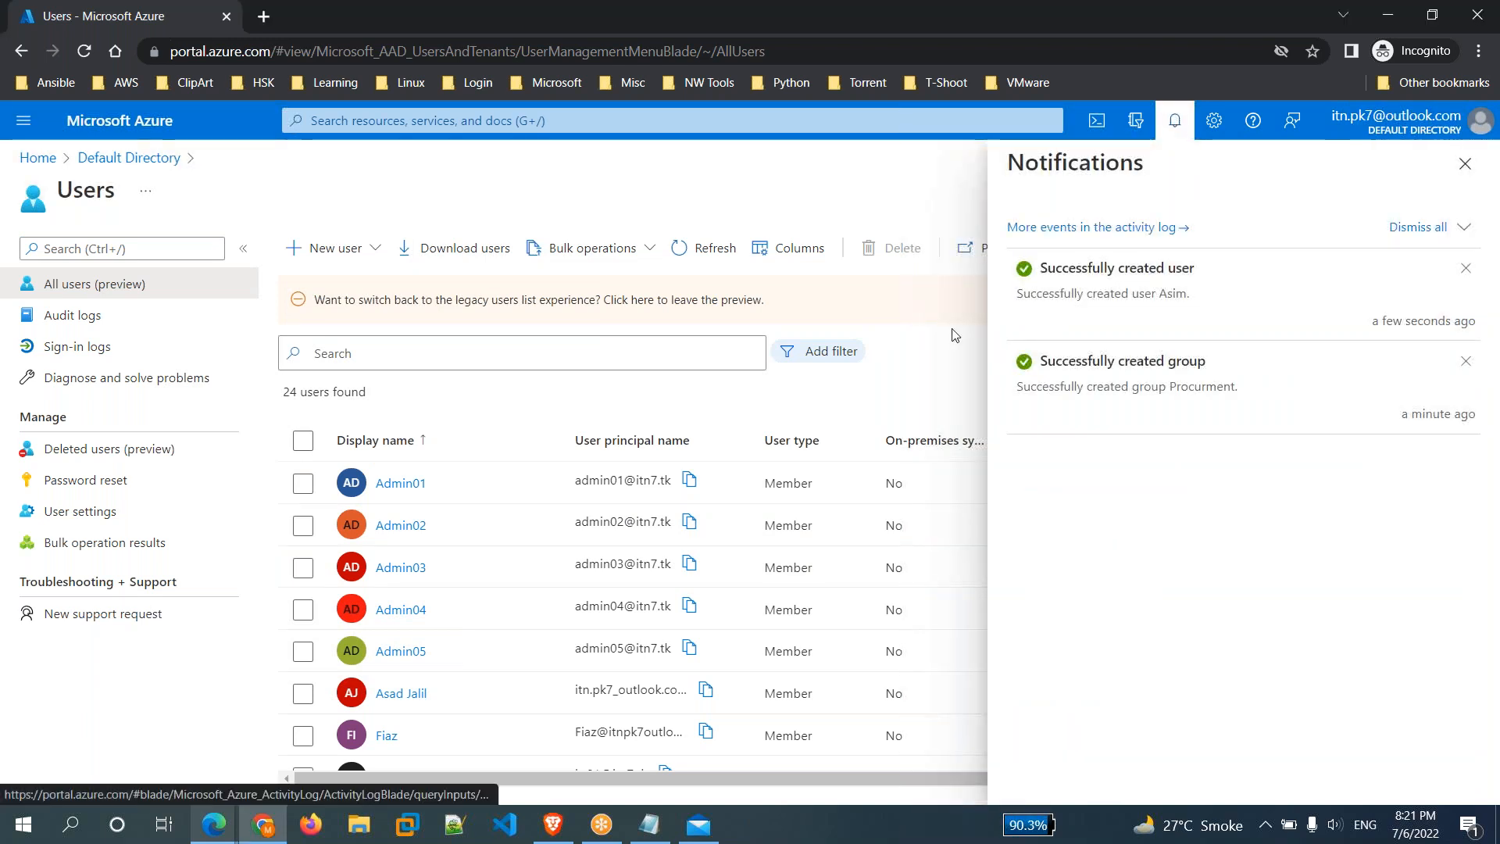
click(1466, 164)
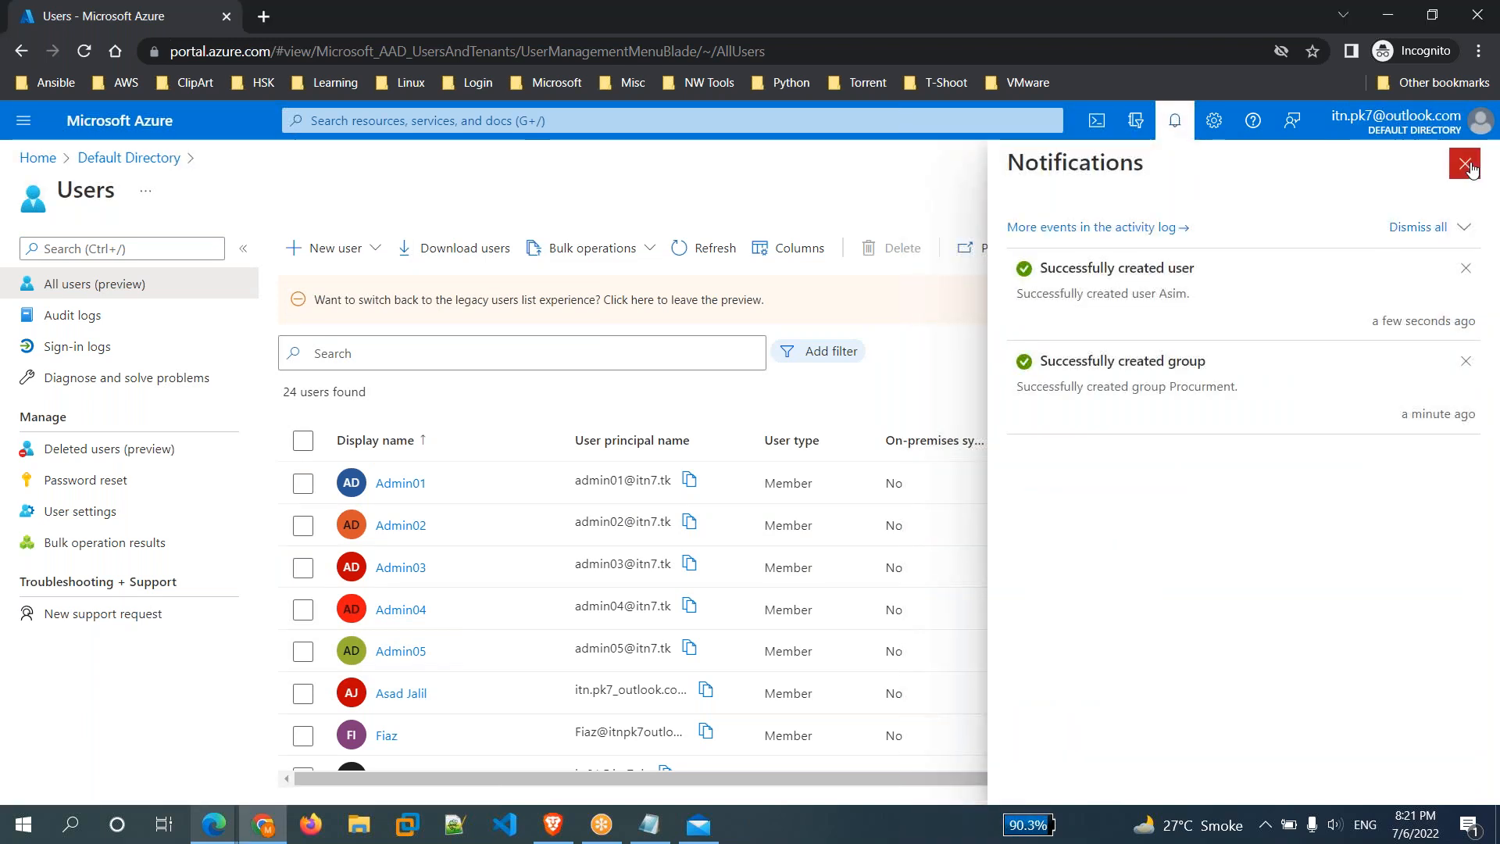
click(701, 250)
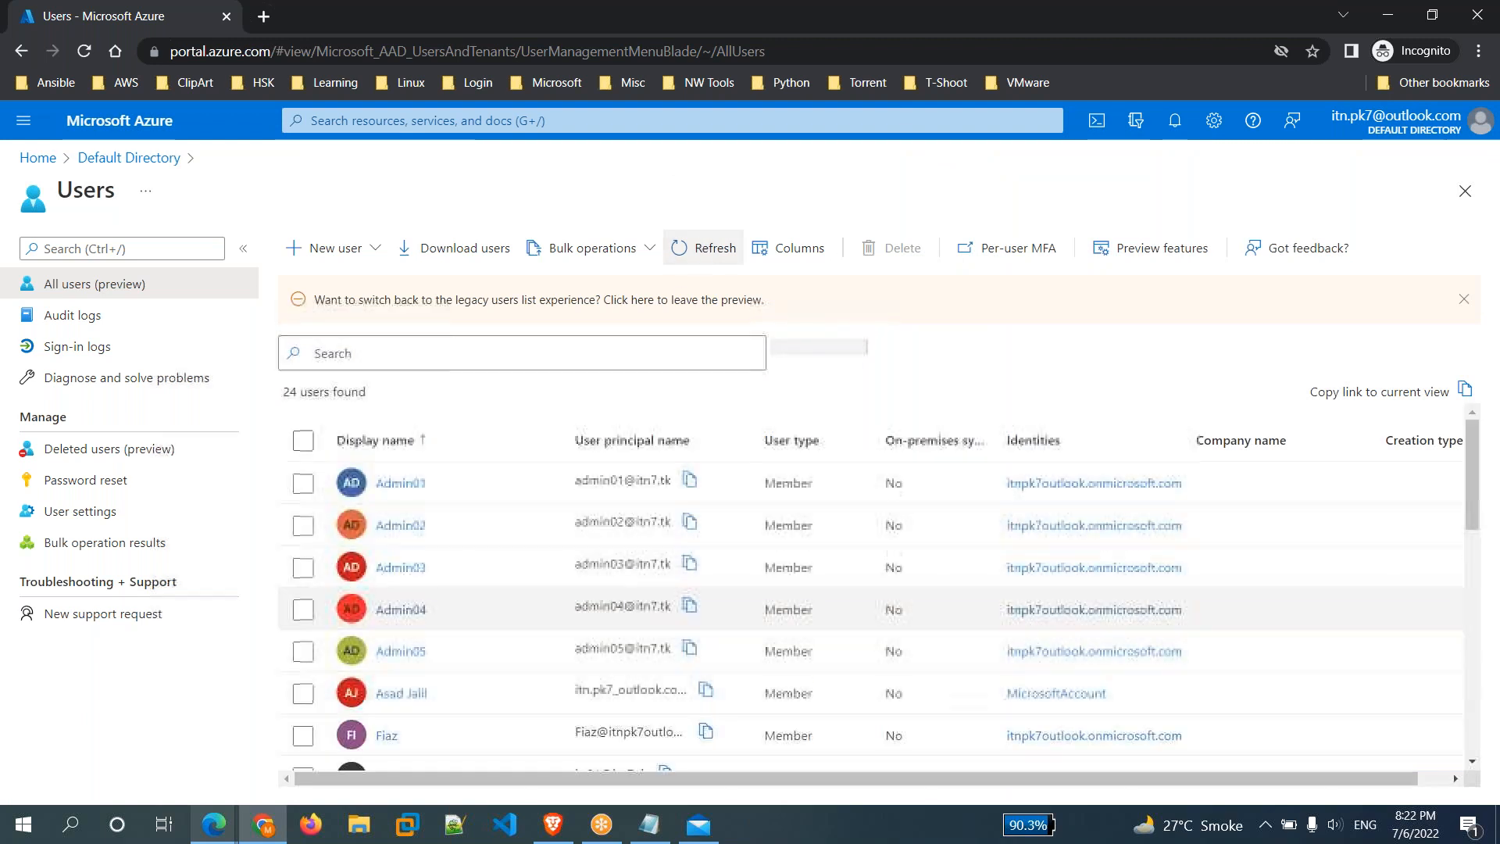
scroll(781, 618, down, 3)
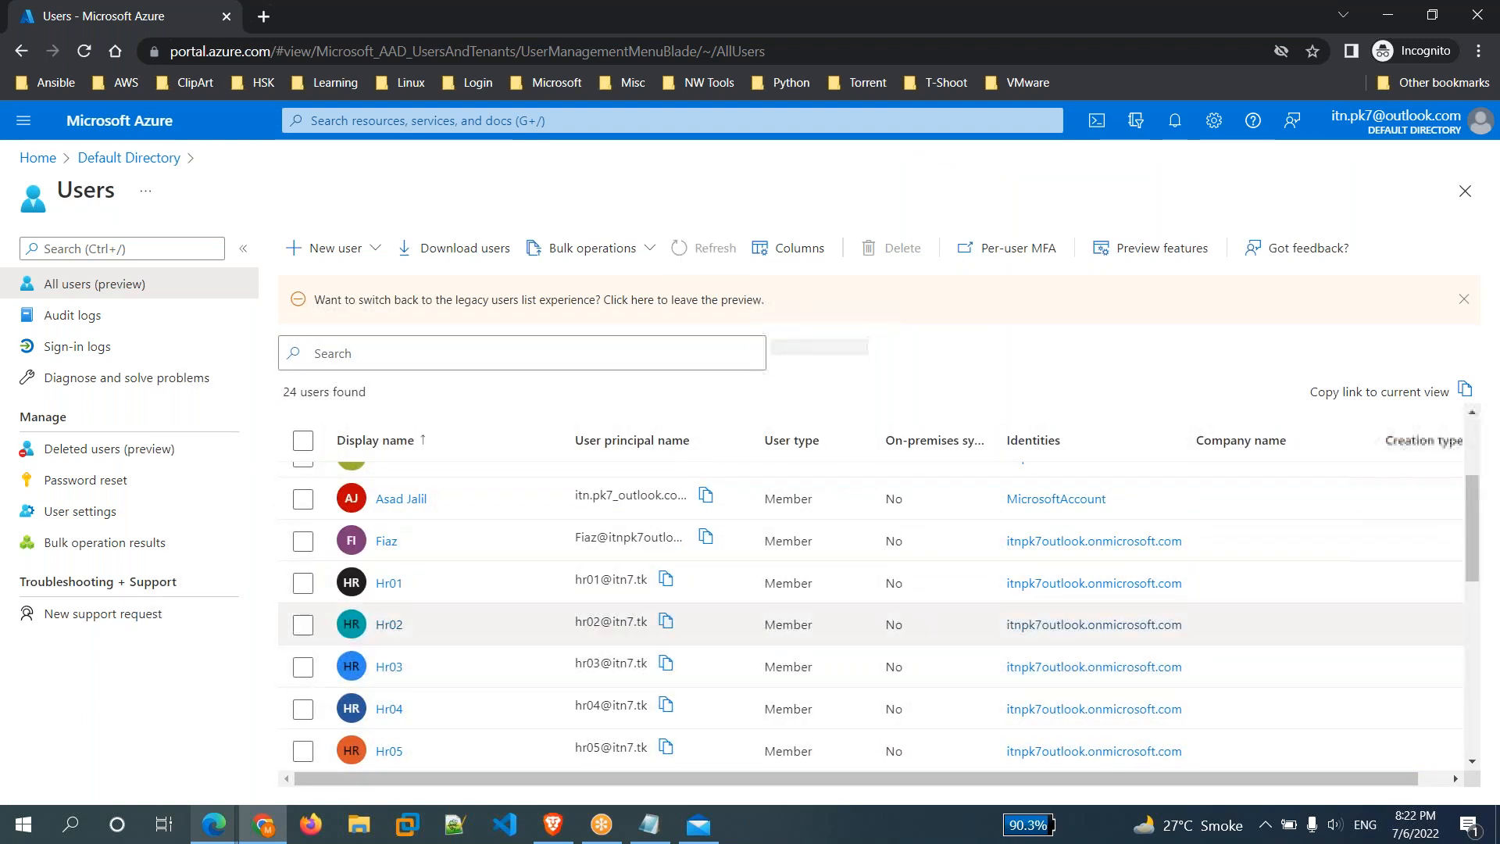
scroll(625, 574, up, 2)
scroll(626, 574, up, 2)
click(696, 252)
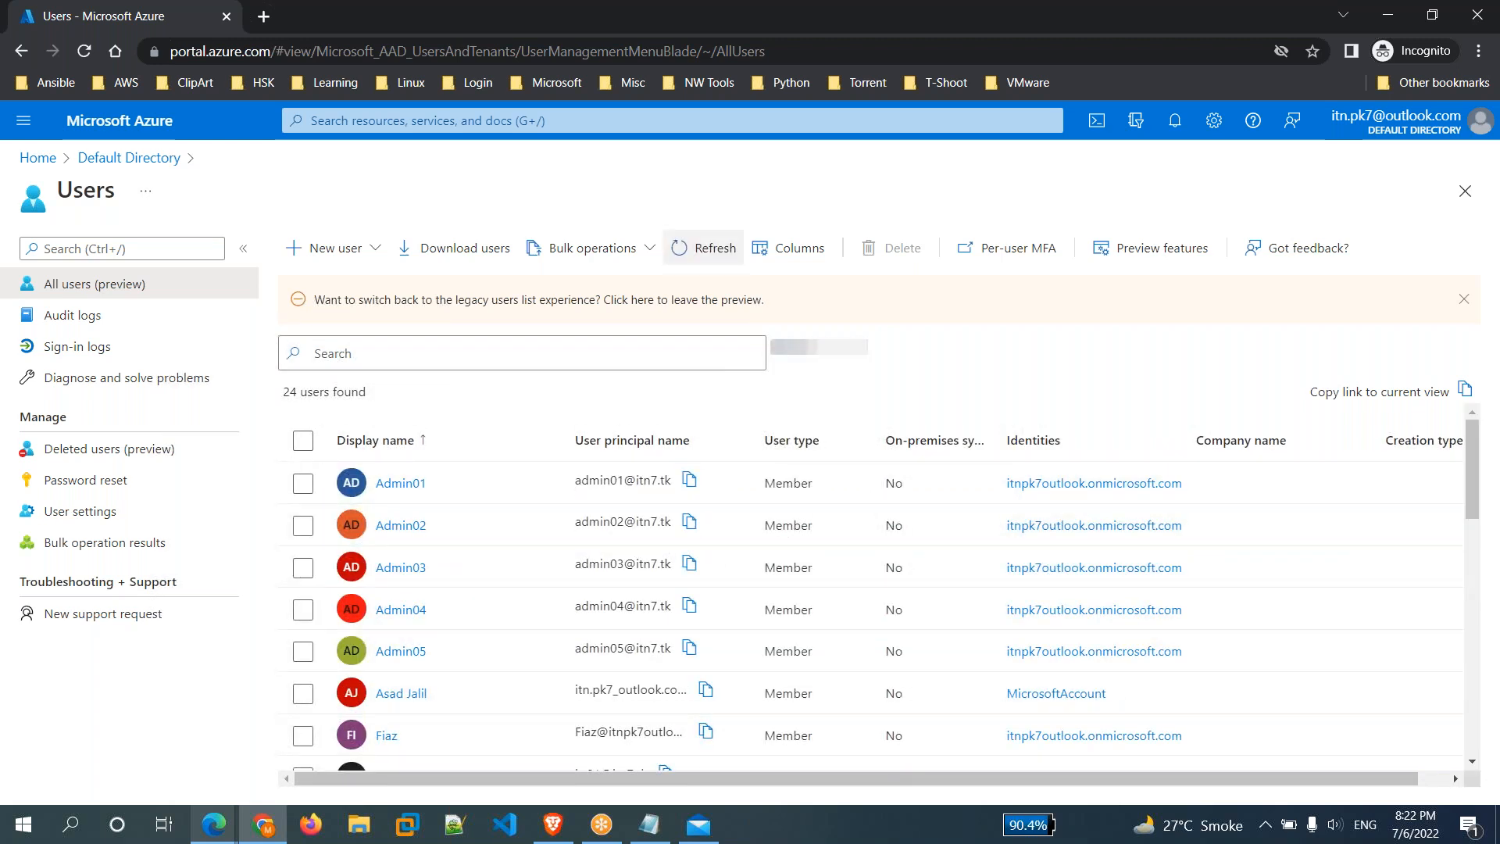
click(695, 251)
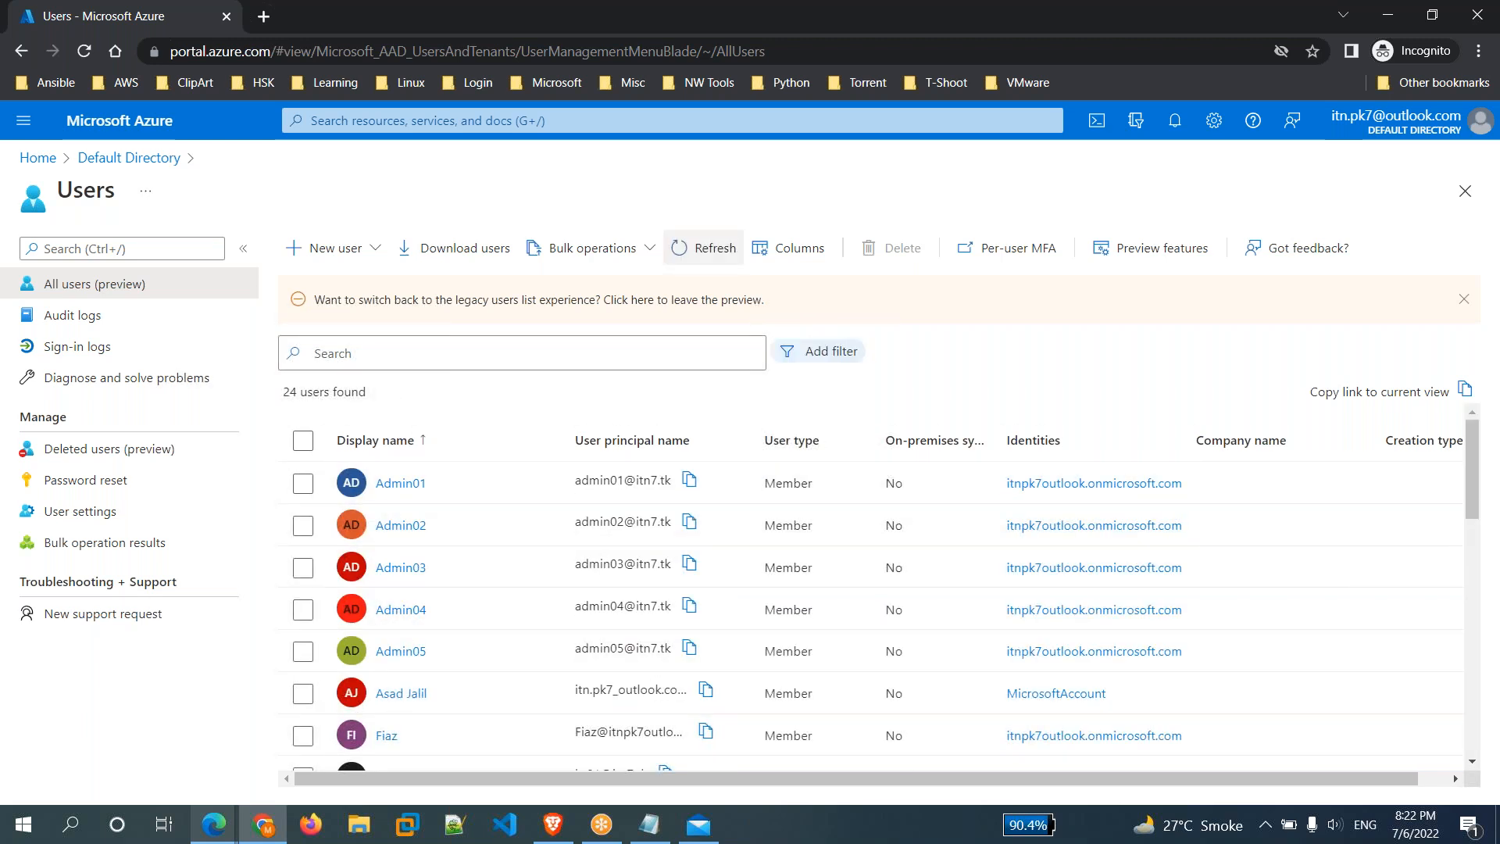
click(699, 248)
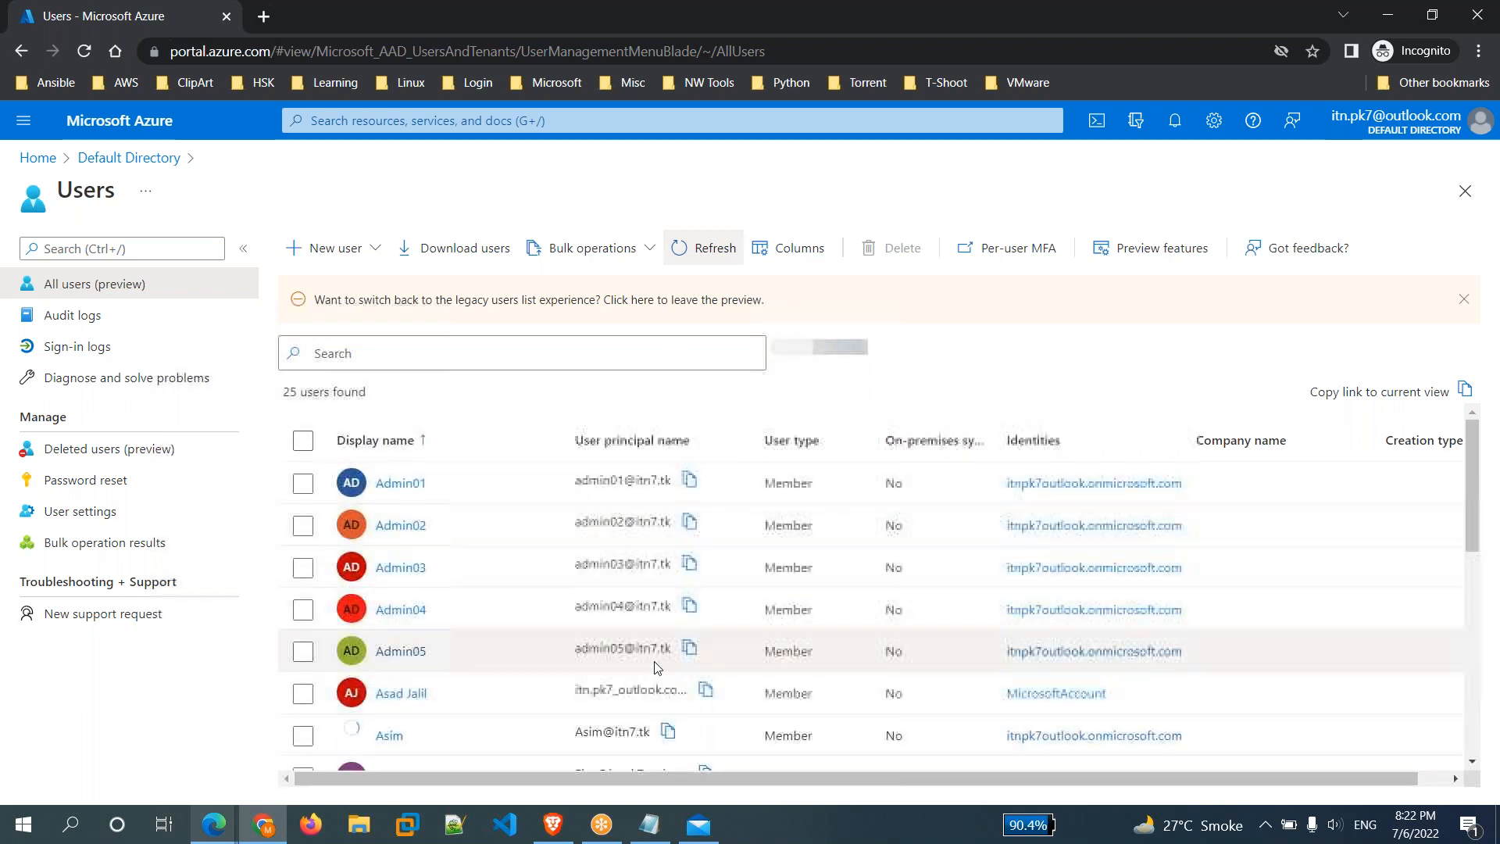
scroll(657, 668, down, 3)
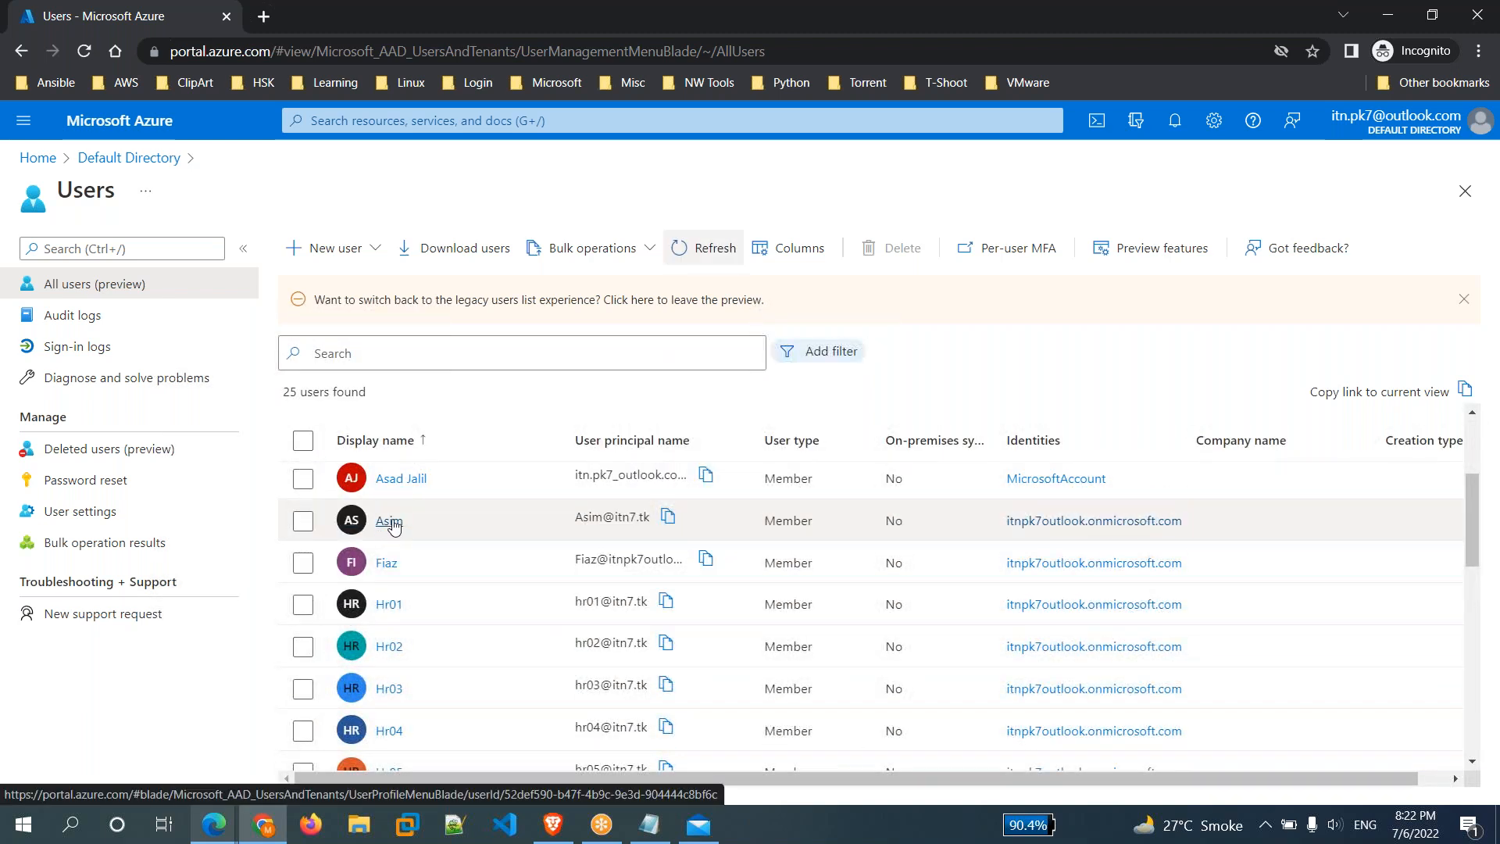
- Open the Procurment group from Default Directory's Groups and list its members, showing Asim
click(125, 157)
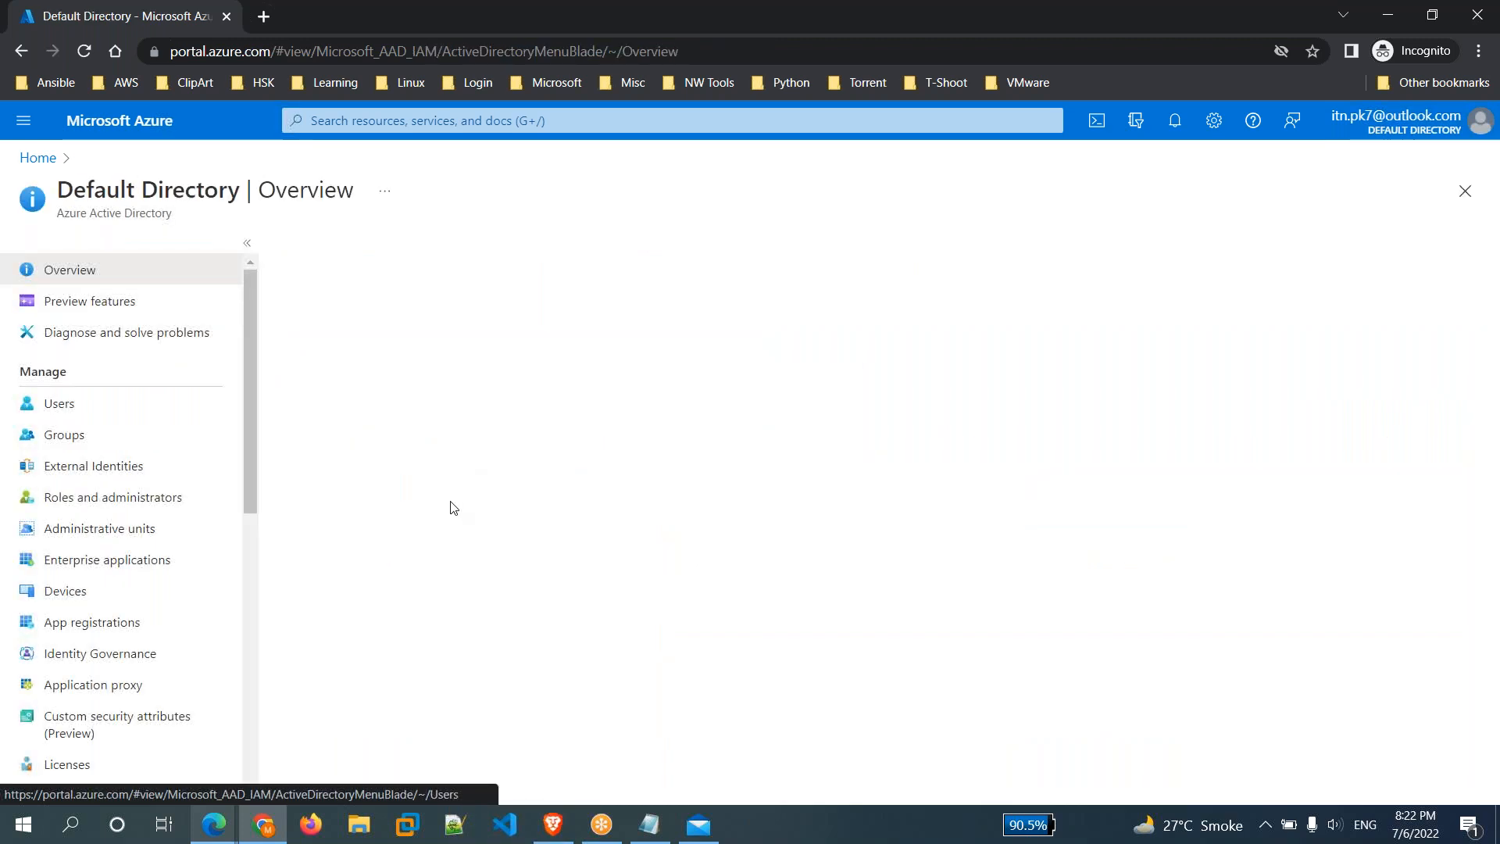
click(84, 439)
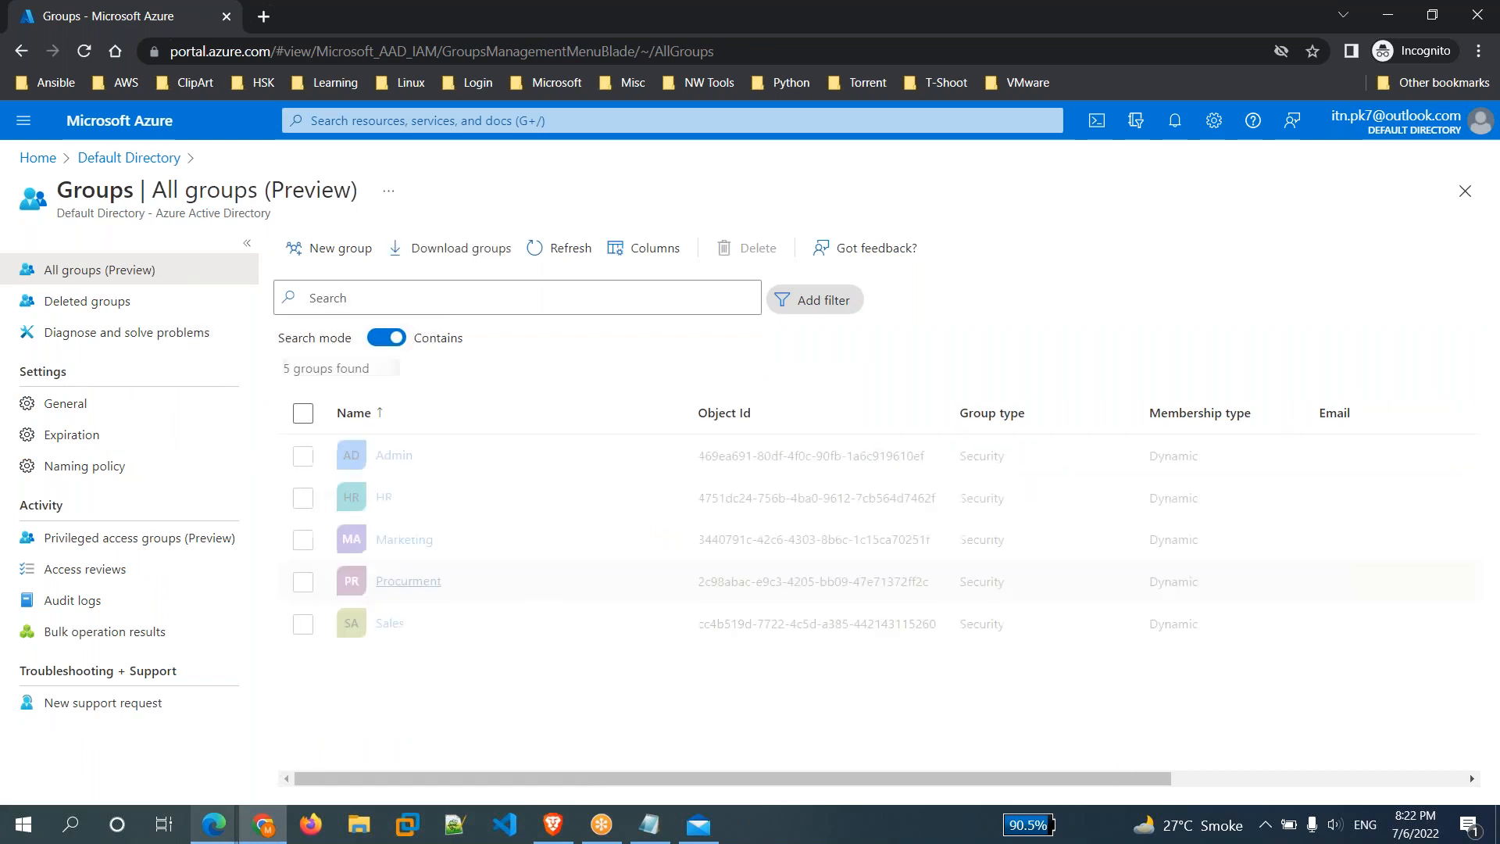
click(408, 582)
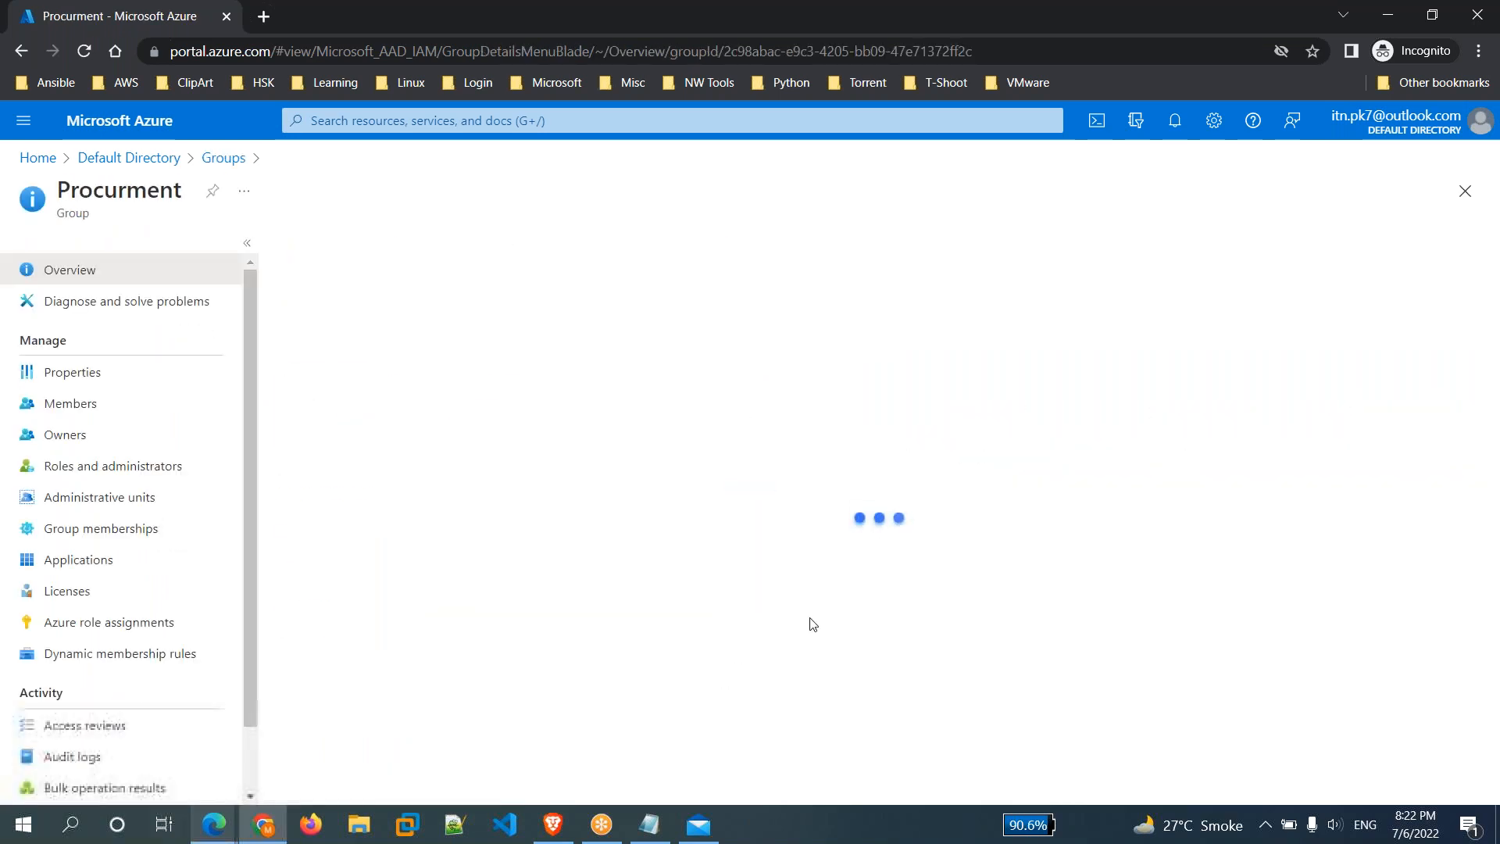
scroll(485, 621, down, 2)
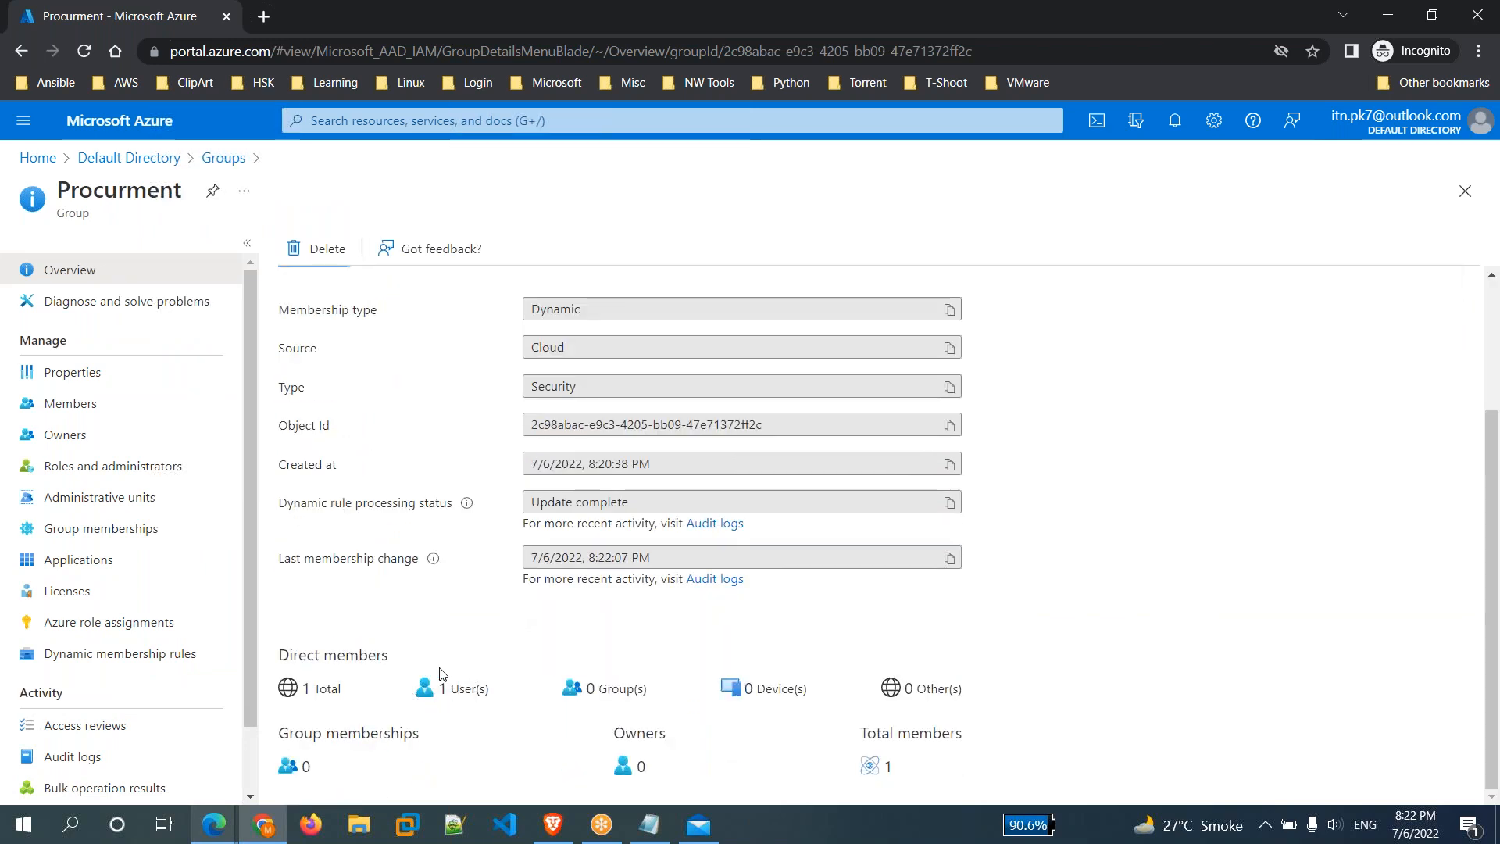
scroll(442, 674, up, 2)
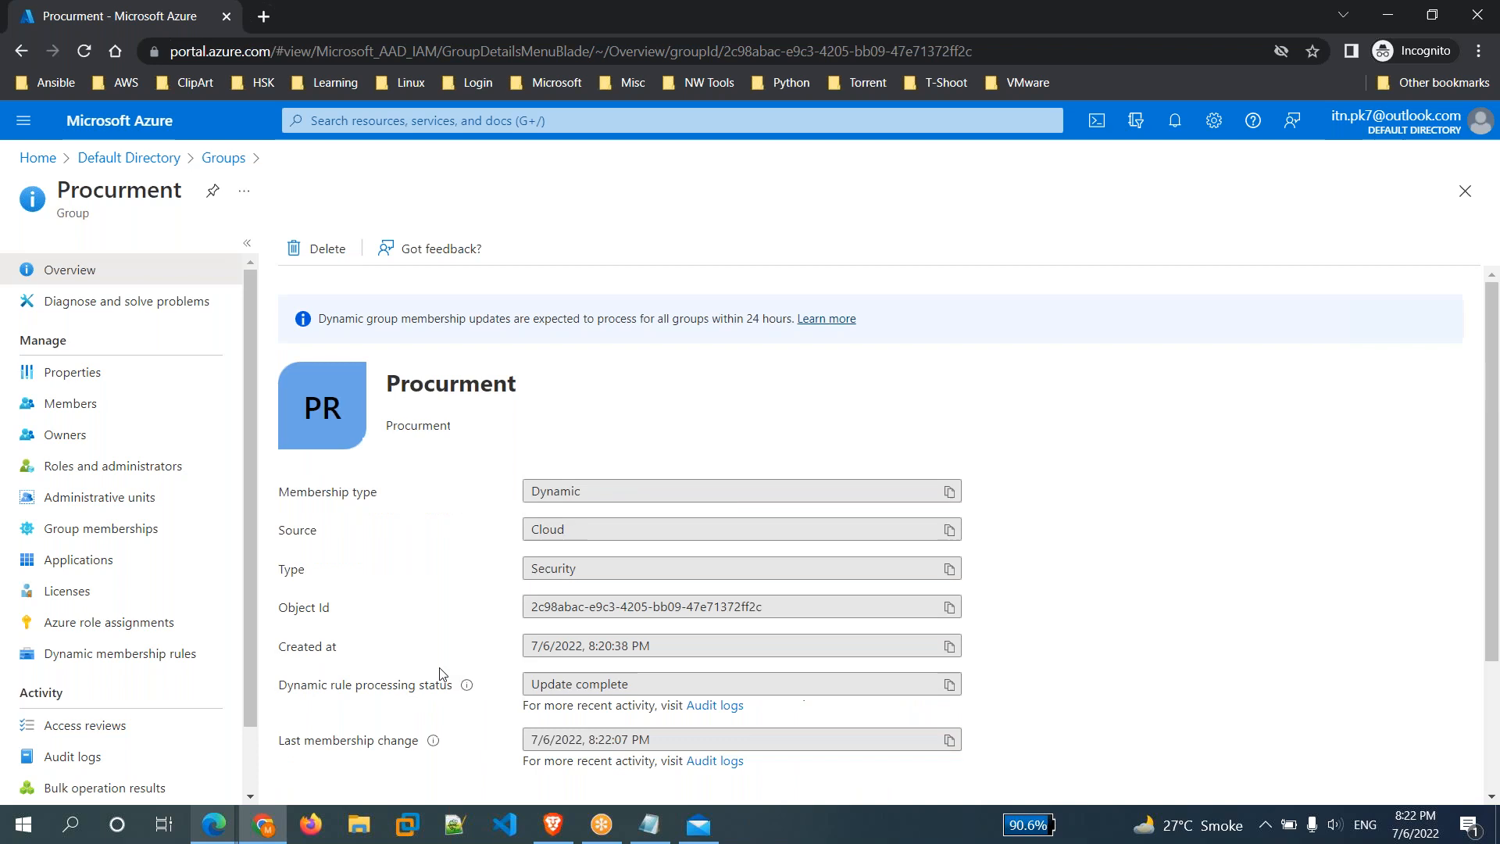
click(88, 415)
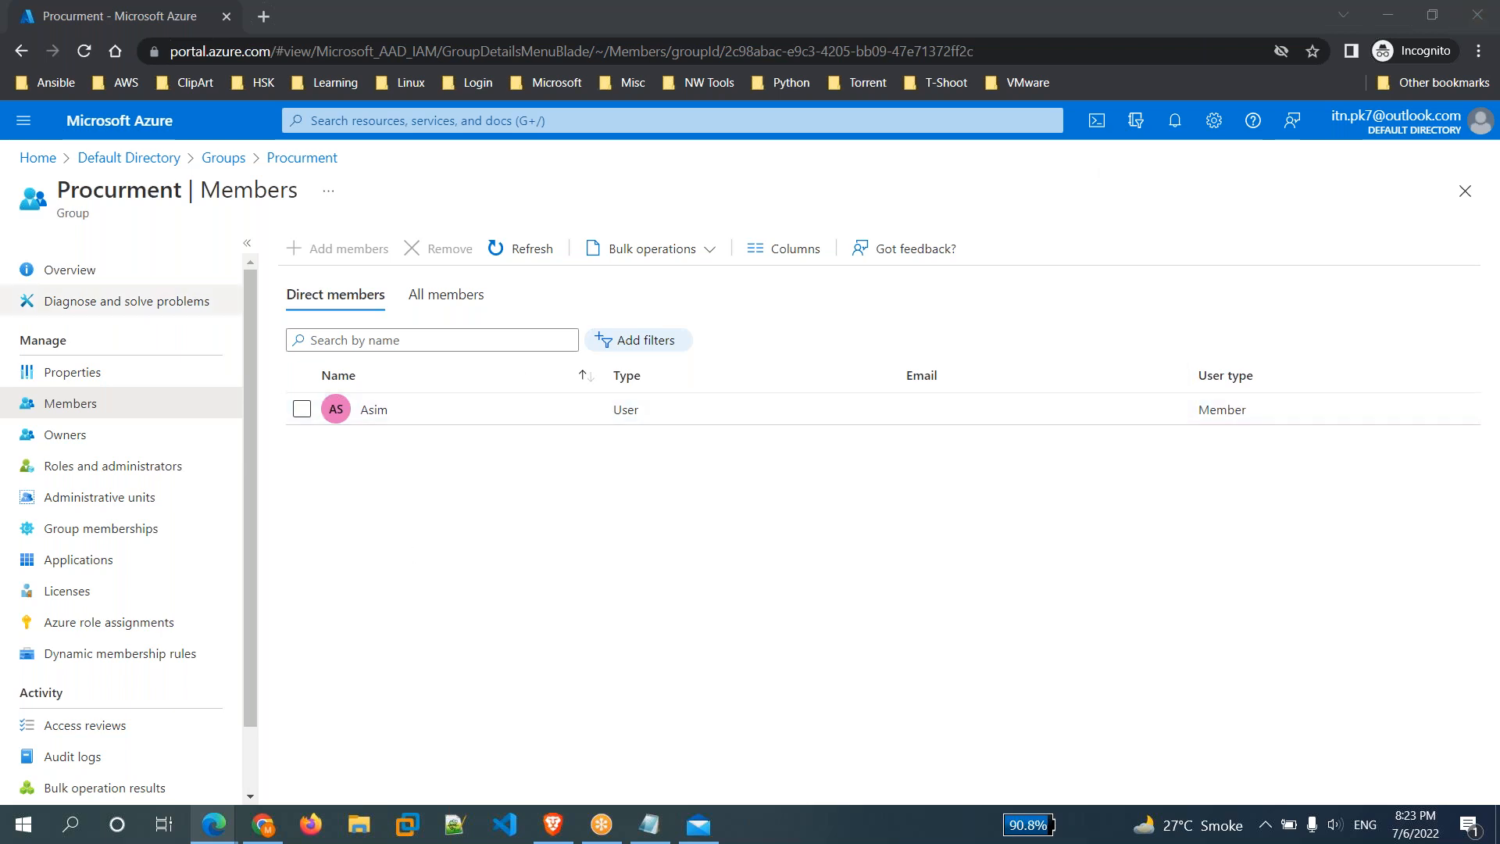
- Close the extra windows and bring the 'Home - Microsoft Azure' Edge window to the front
click(1479, 17)
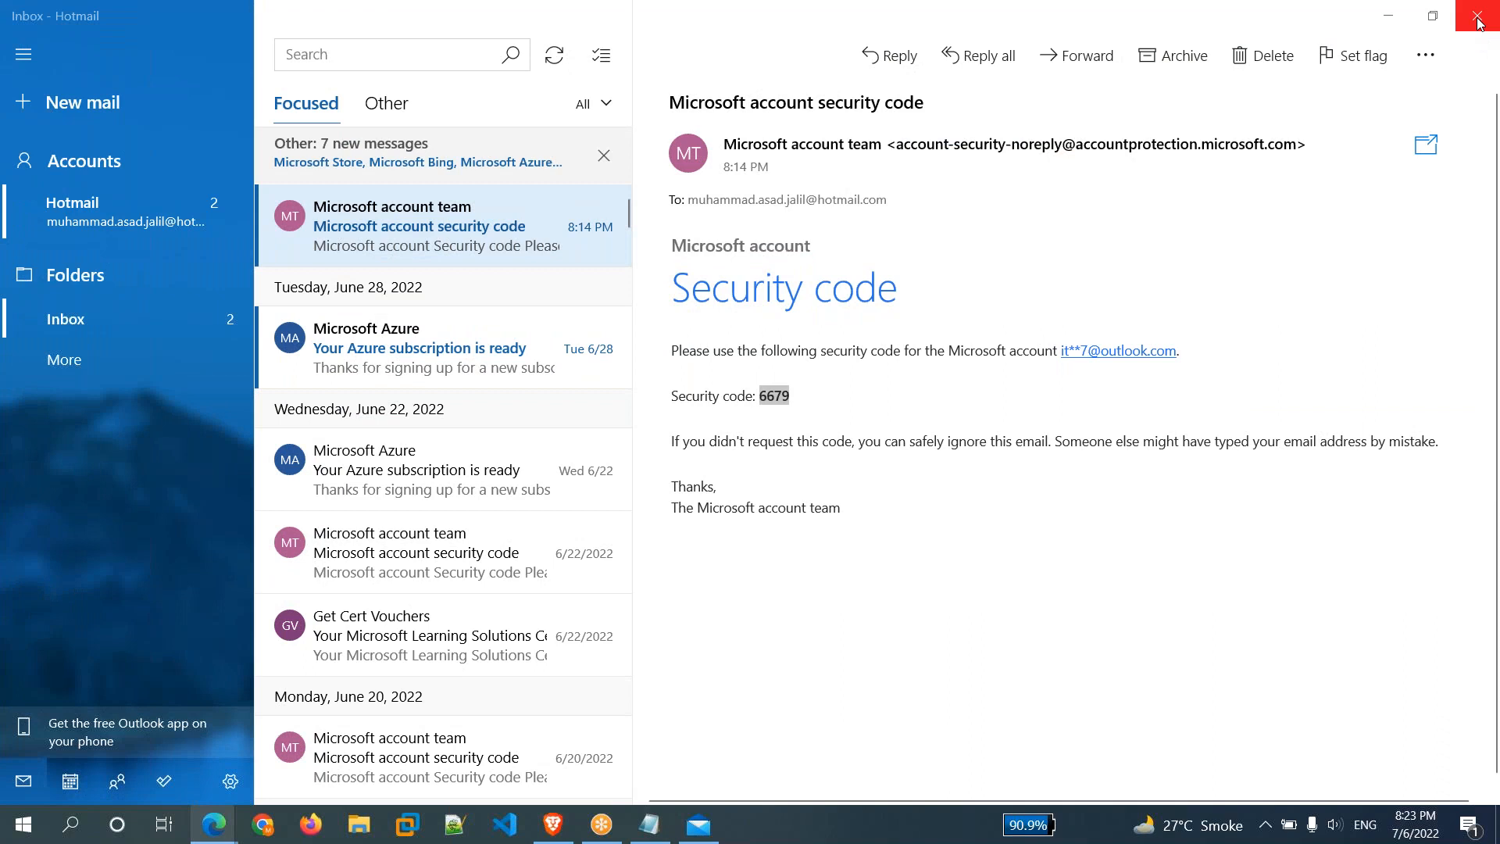
click(1479, 17)
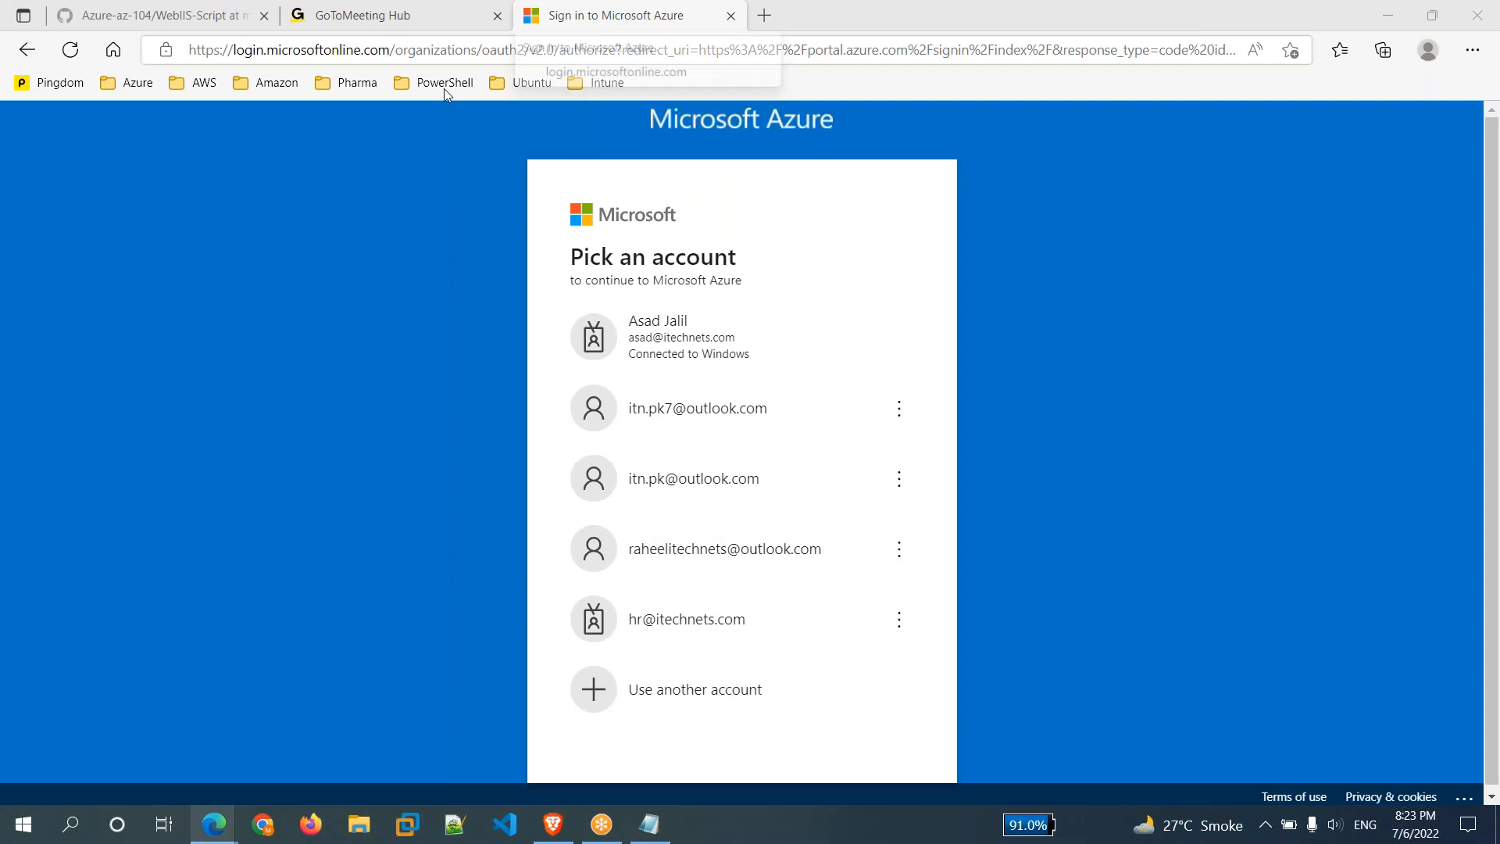
mouse_move(207, 822)
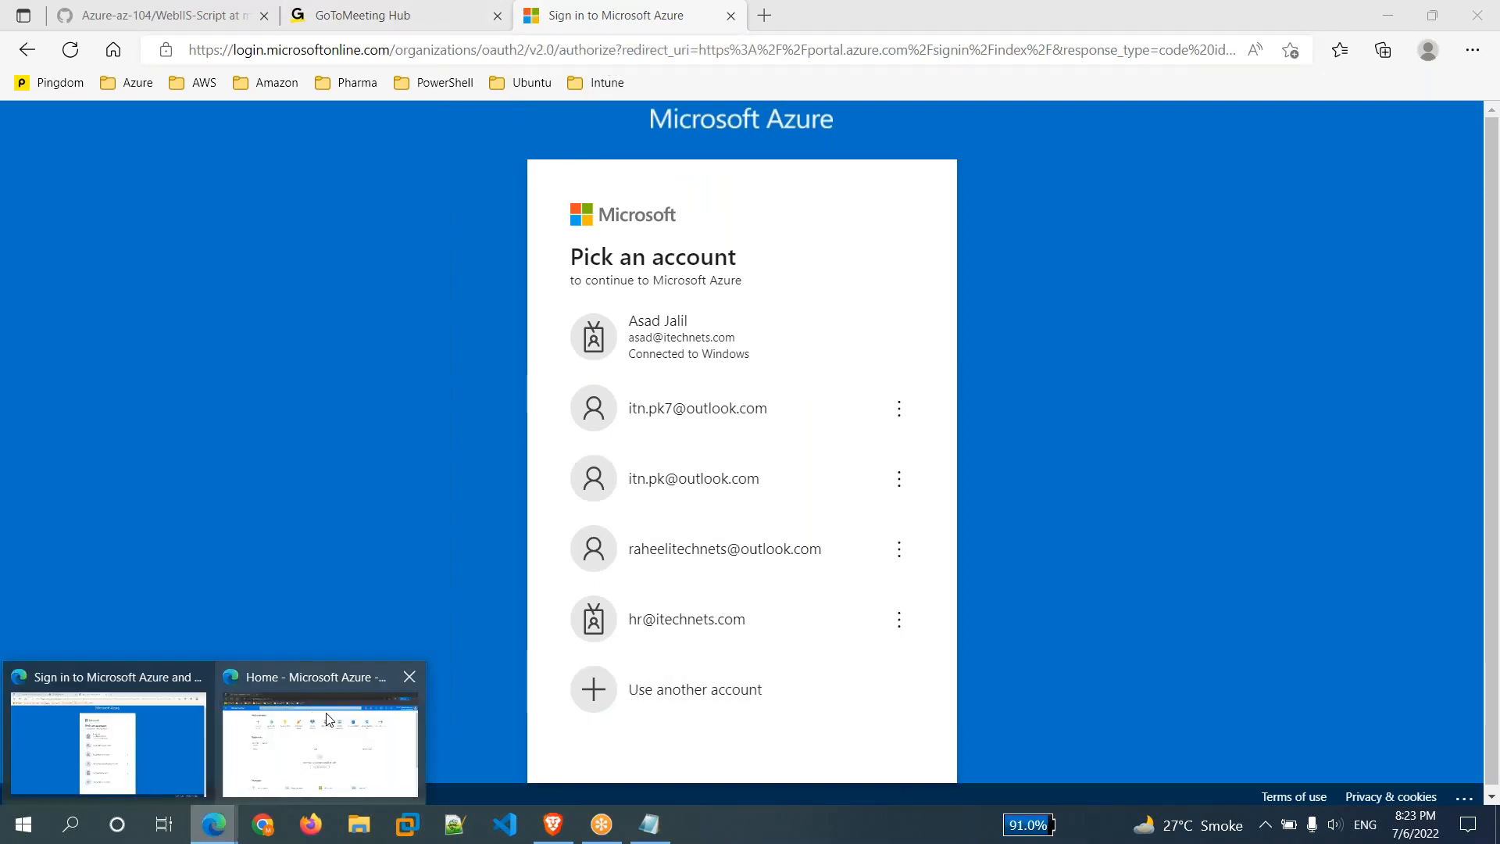
click(321, 727)
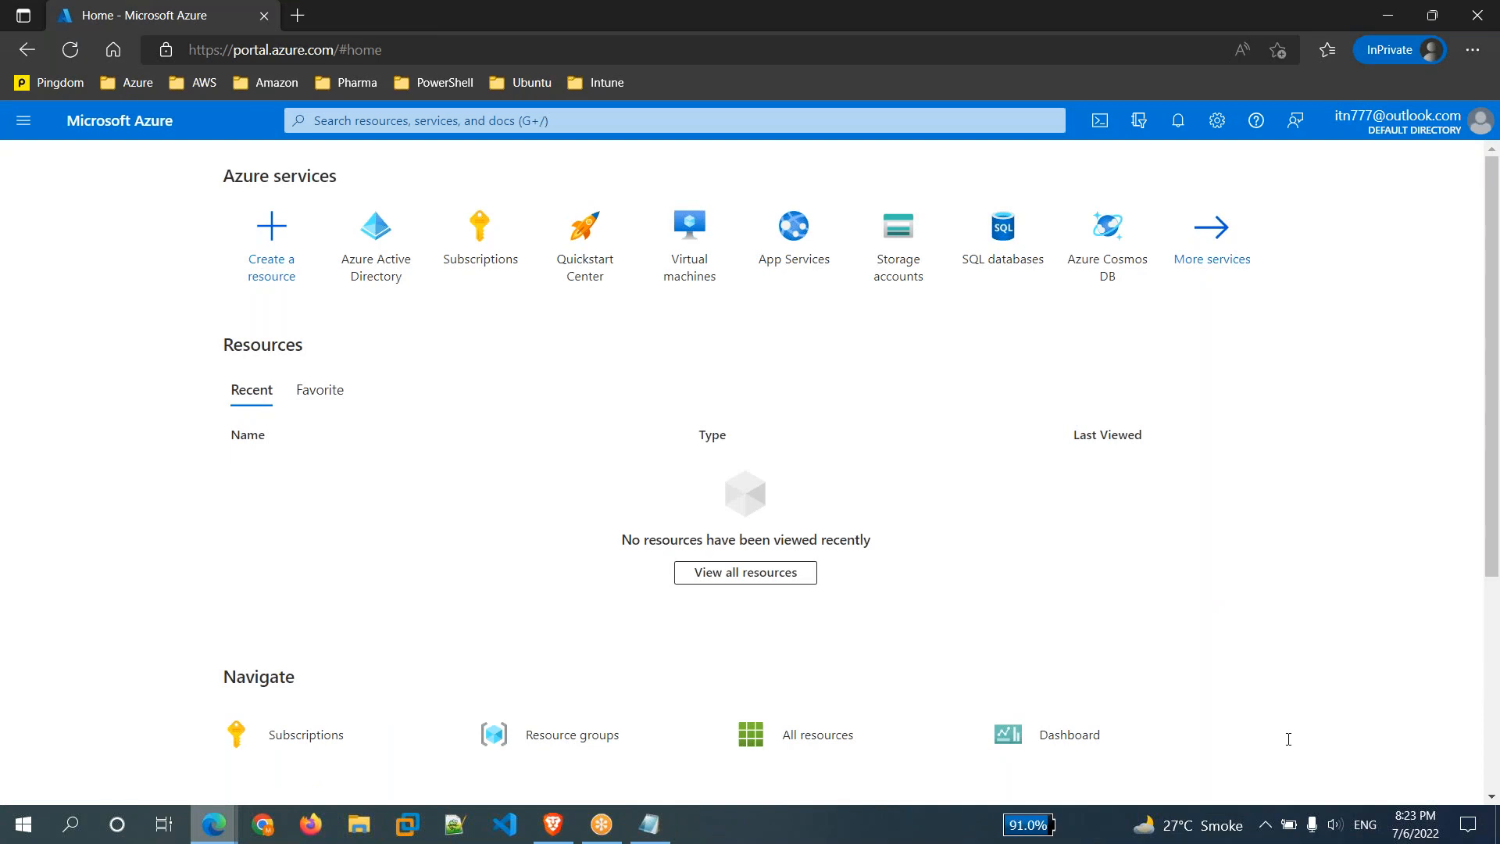
click(650, 825)
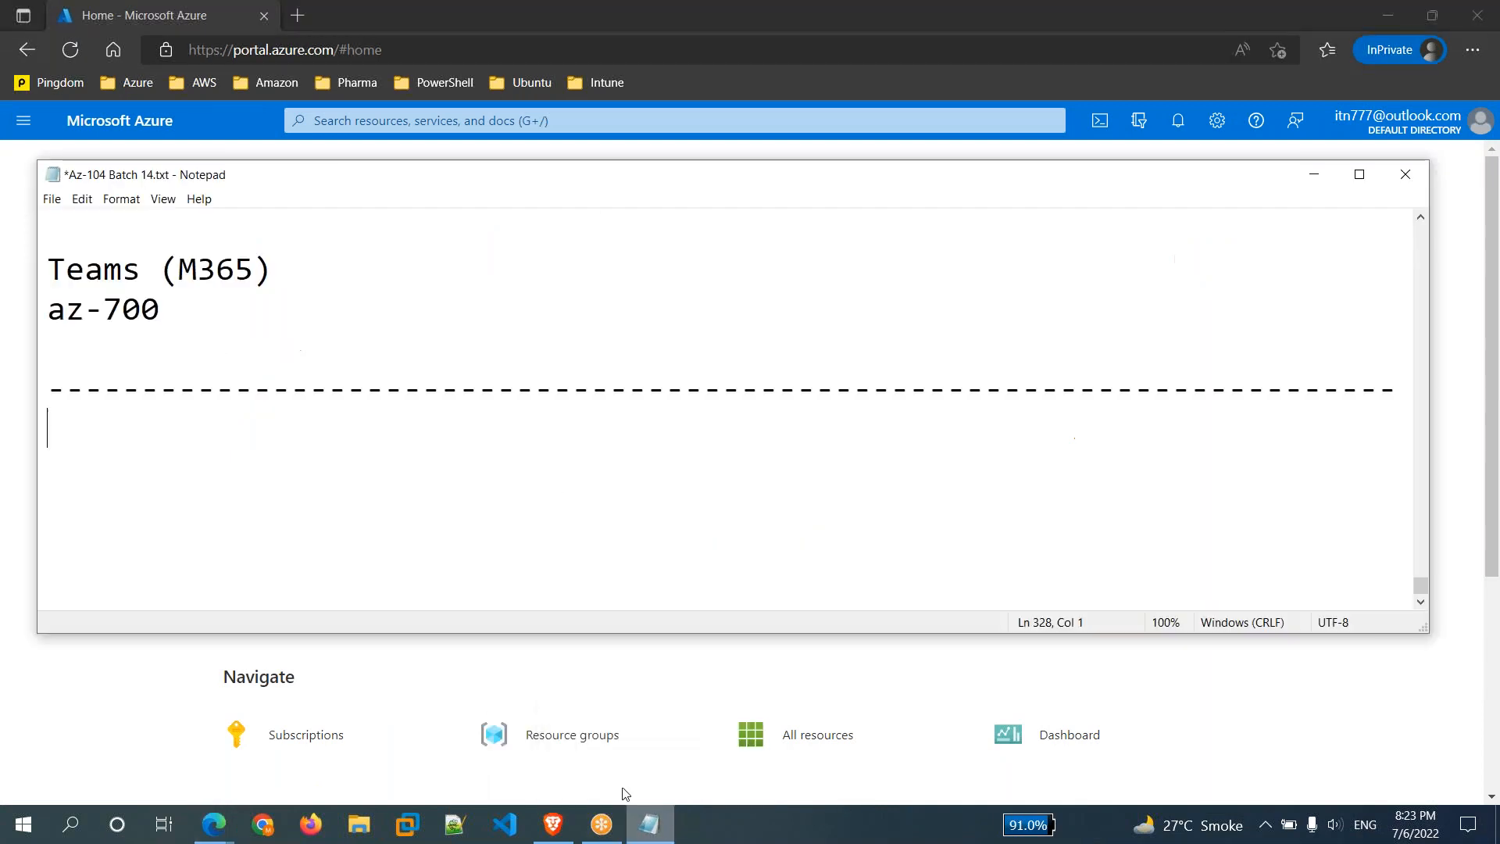
click(562, 477)
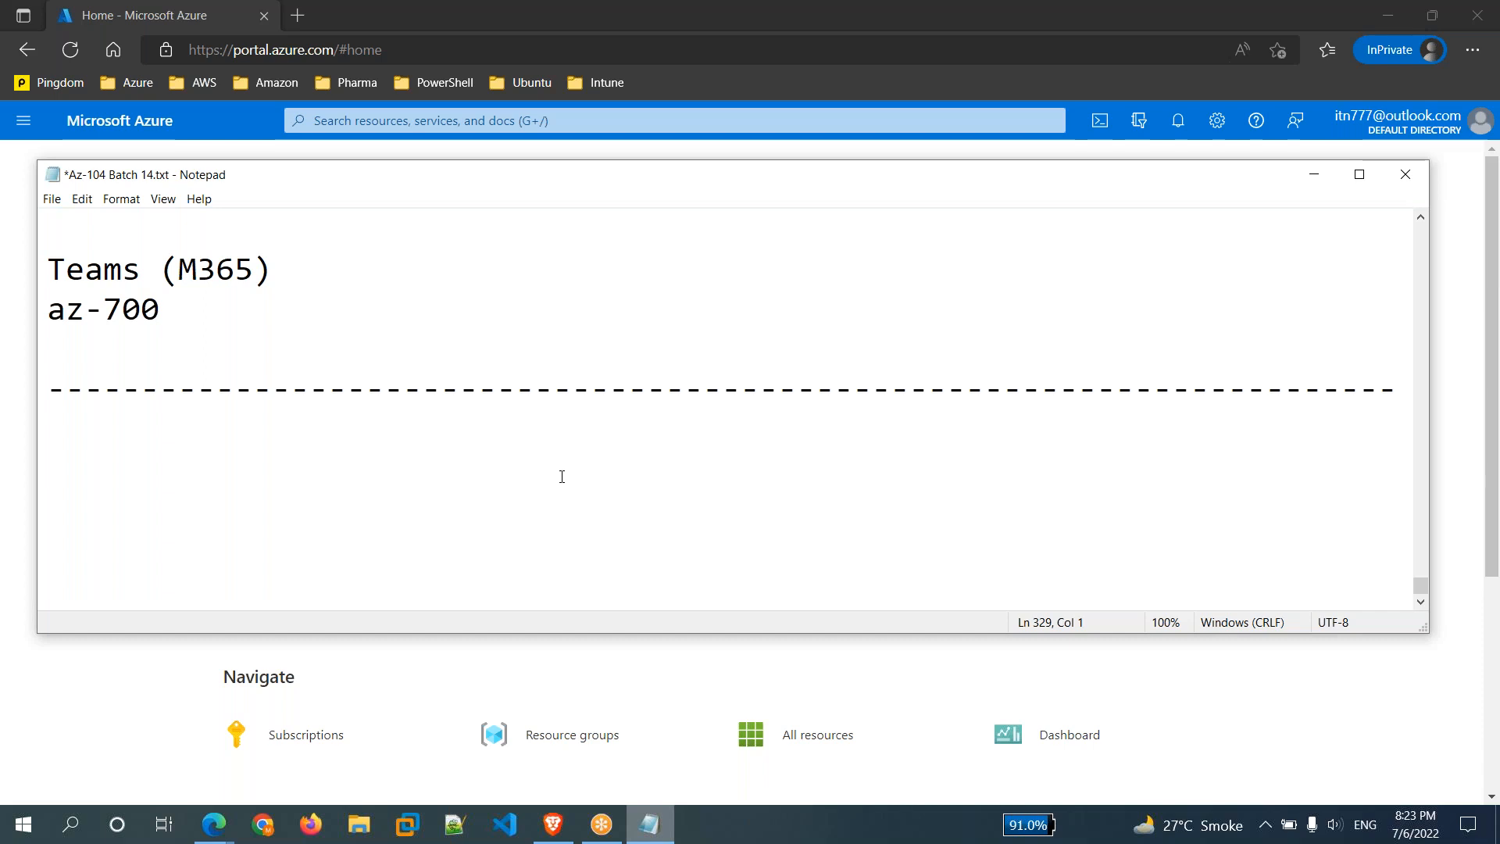
key(Up)
click(107, 709)
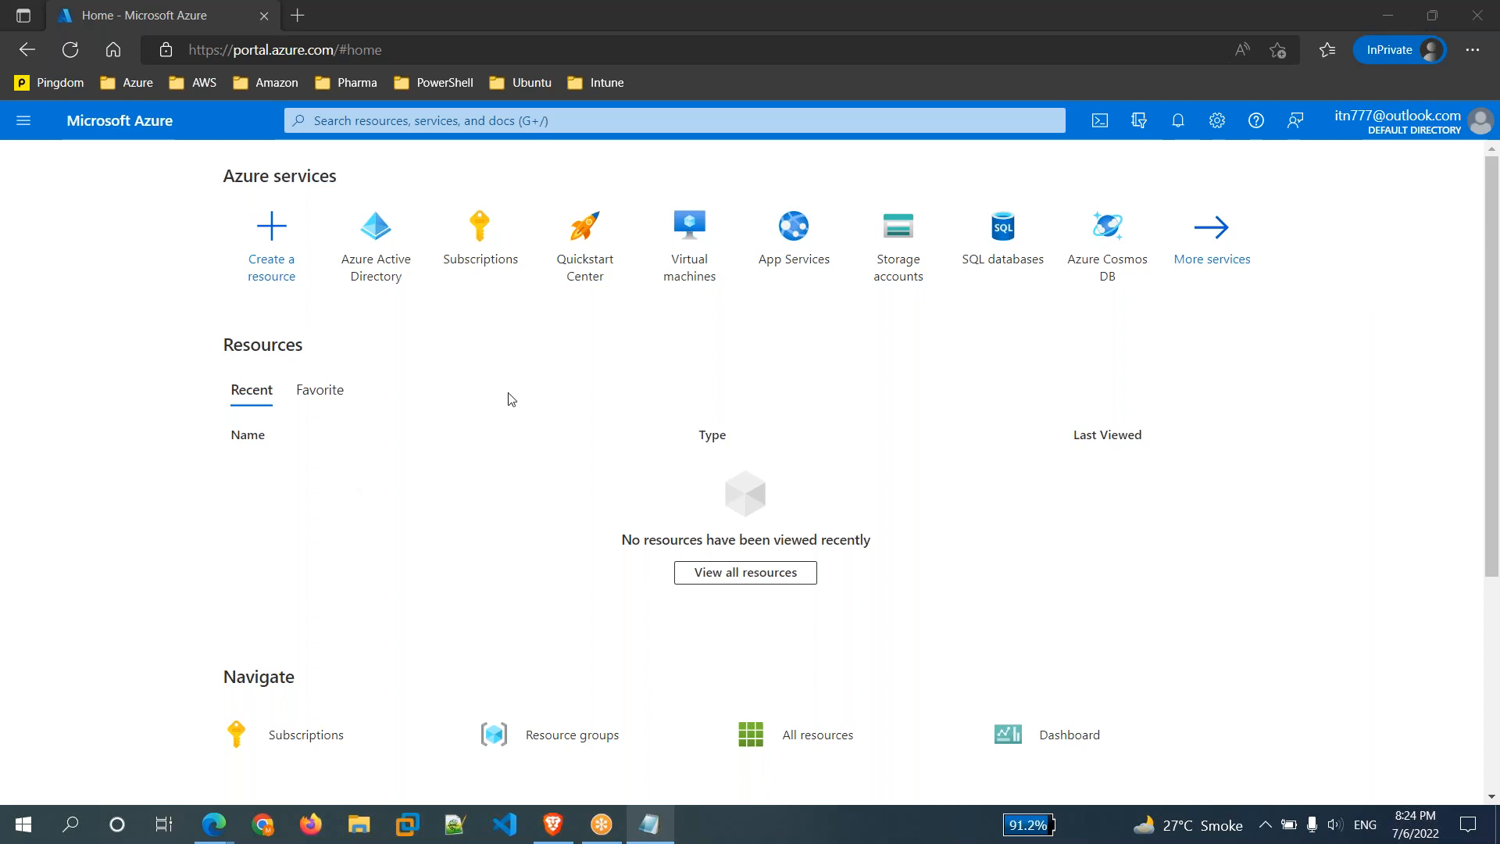
- From the Virtual machines list, choose Create > Azure virtual machine
mouse_move(700, 277)
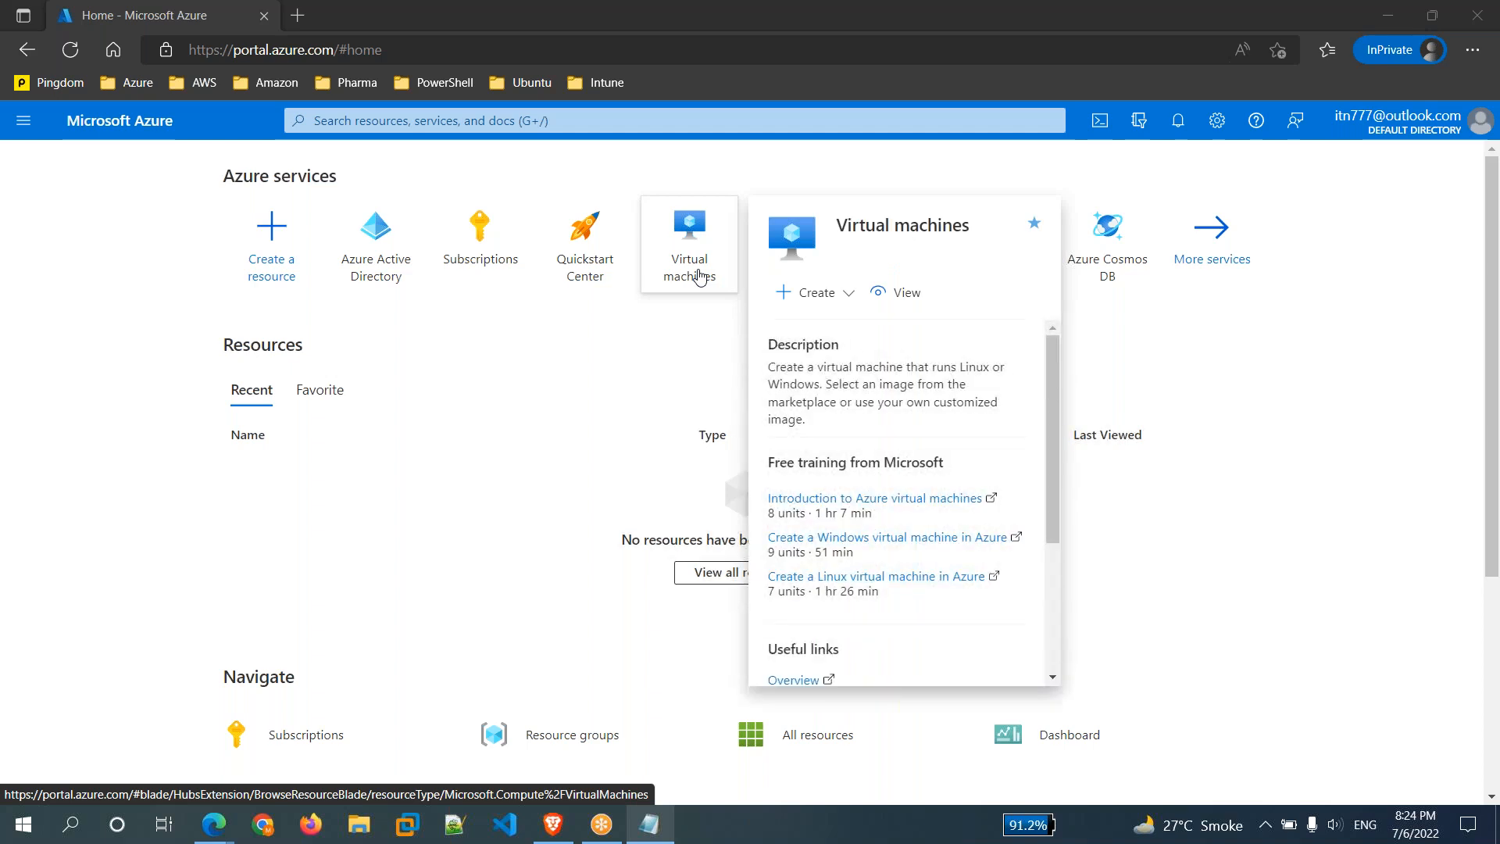
click(682, 266)
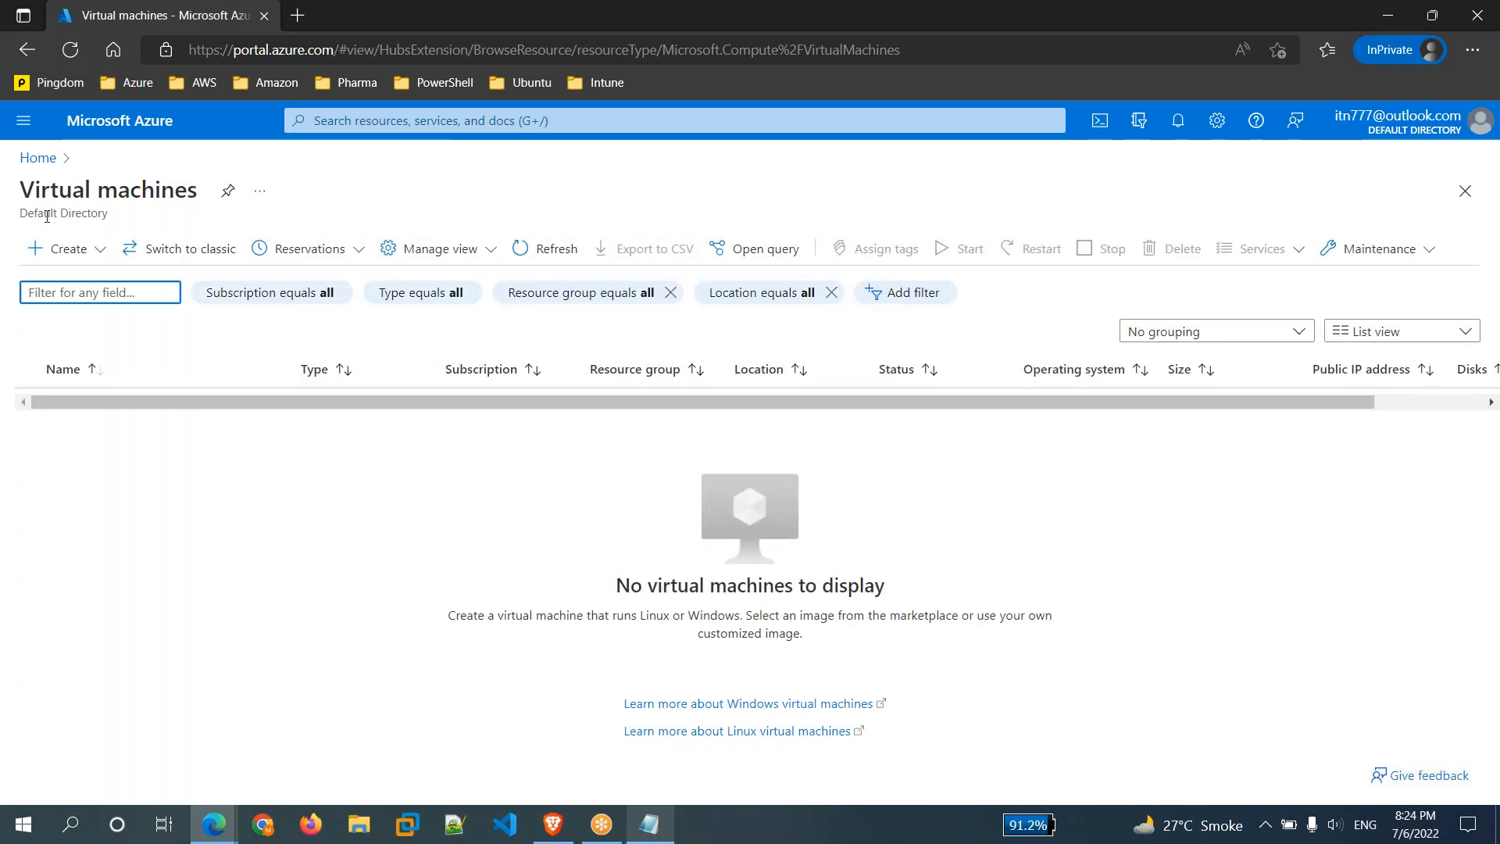
click(69, 250)
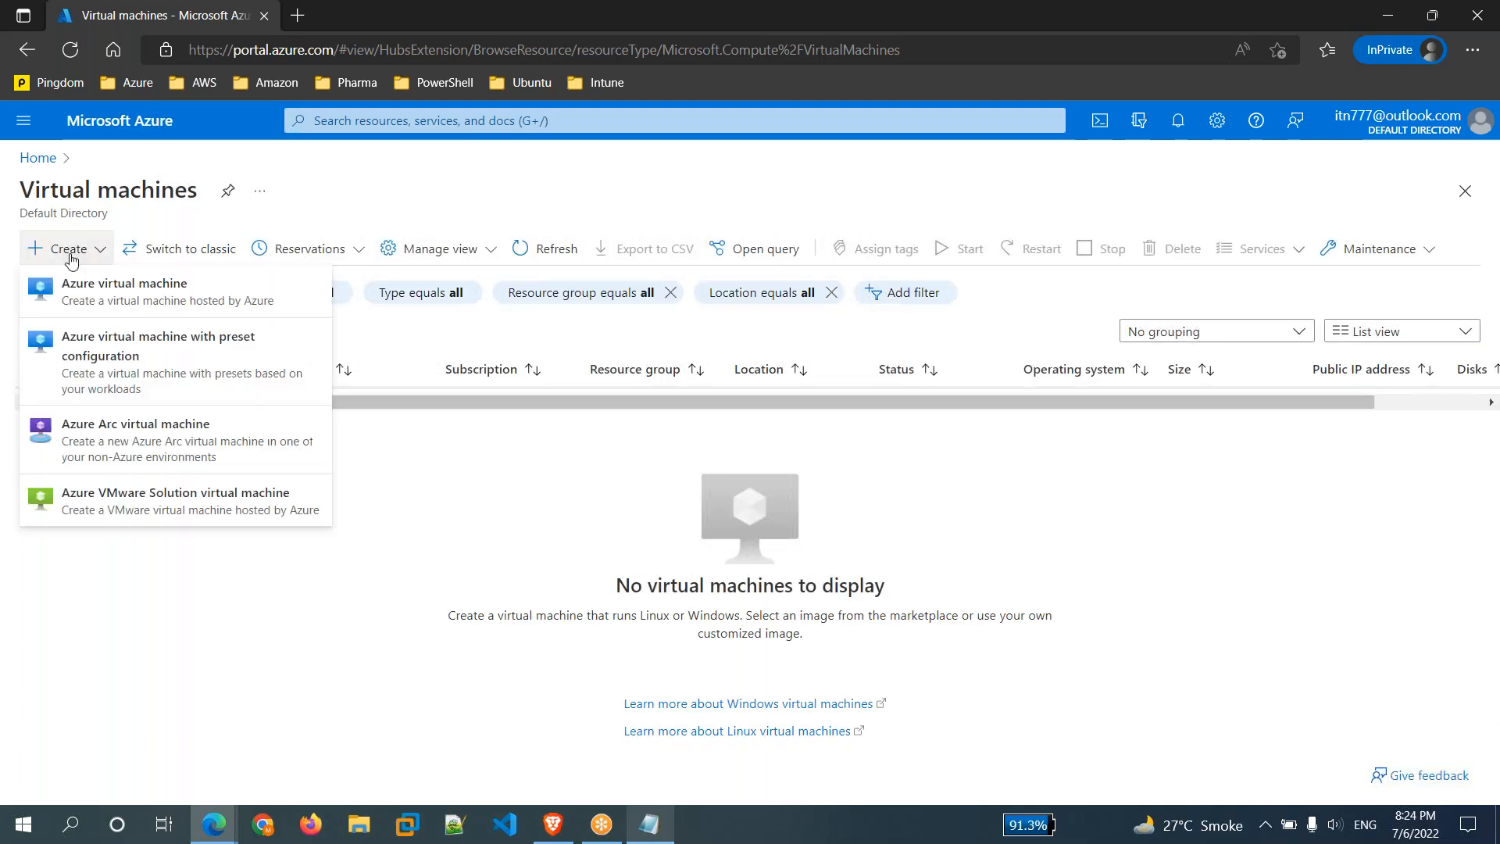
click(118, 301)
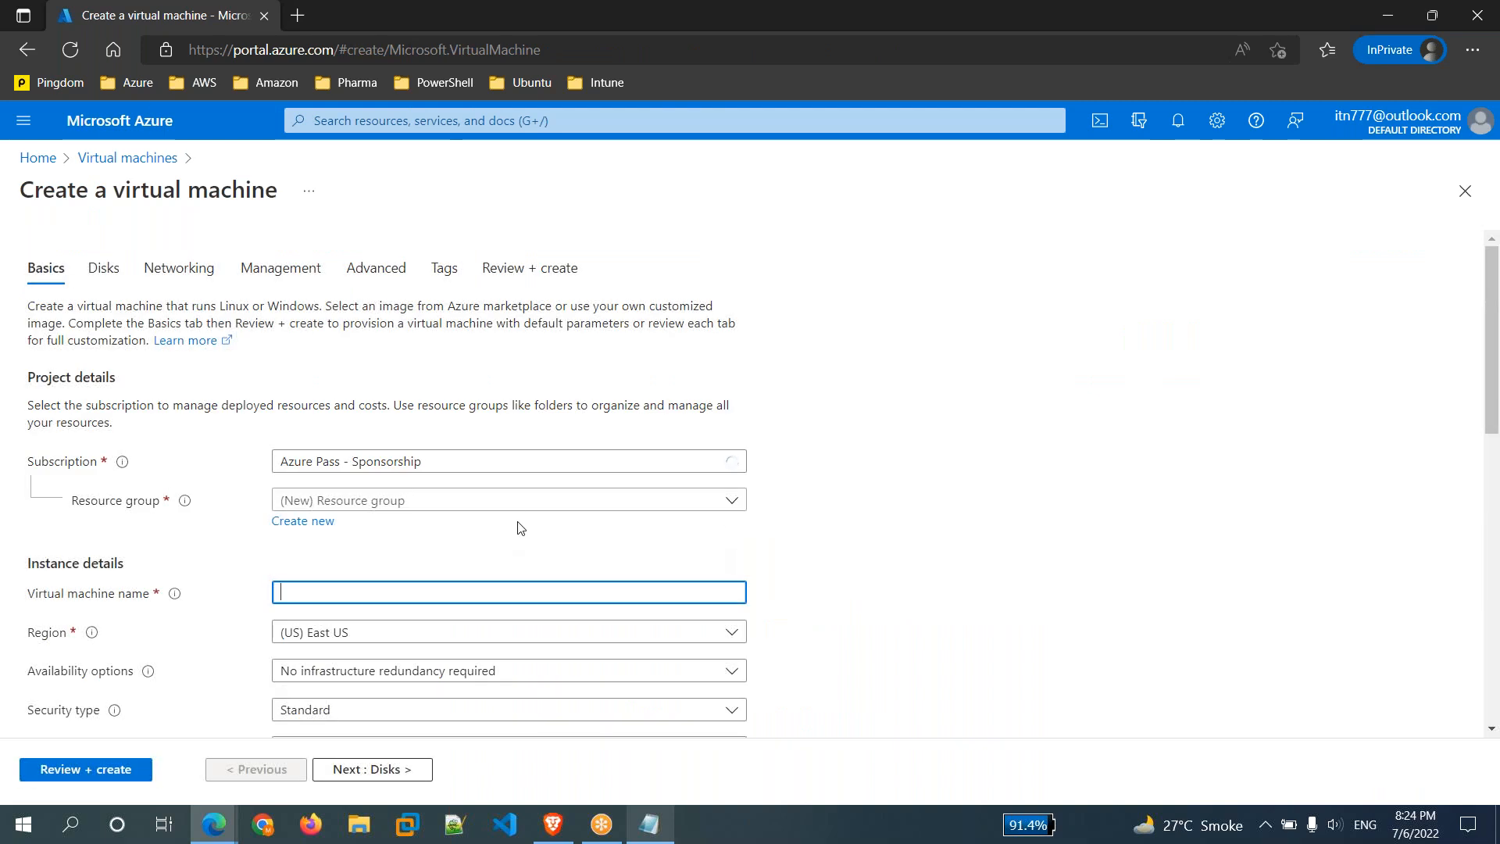
- Create a new resource group named rg1 for the VM
click(526, 507)
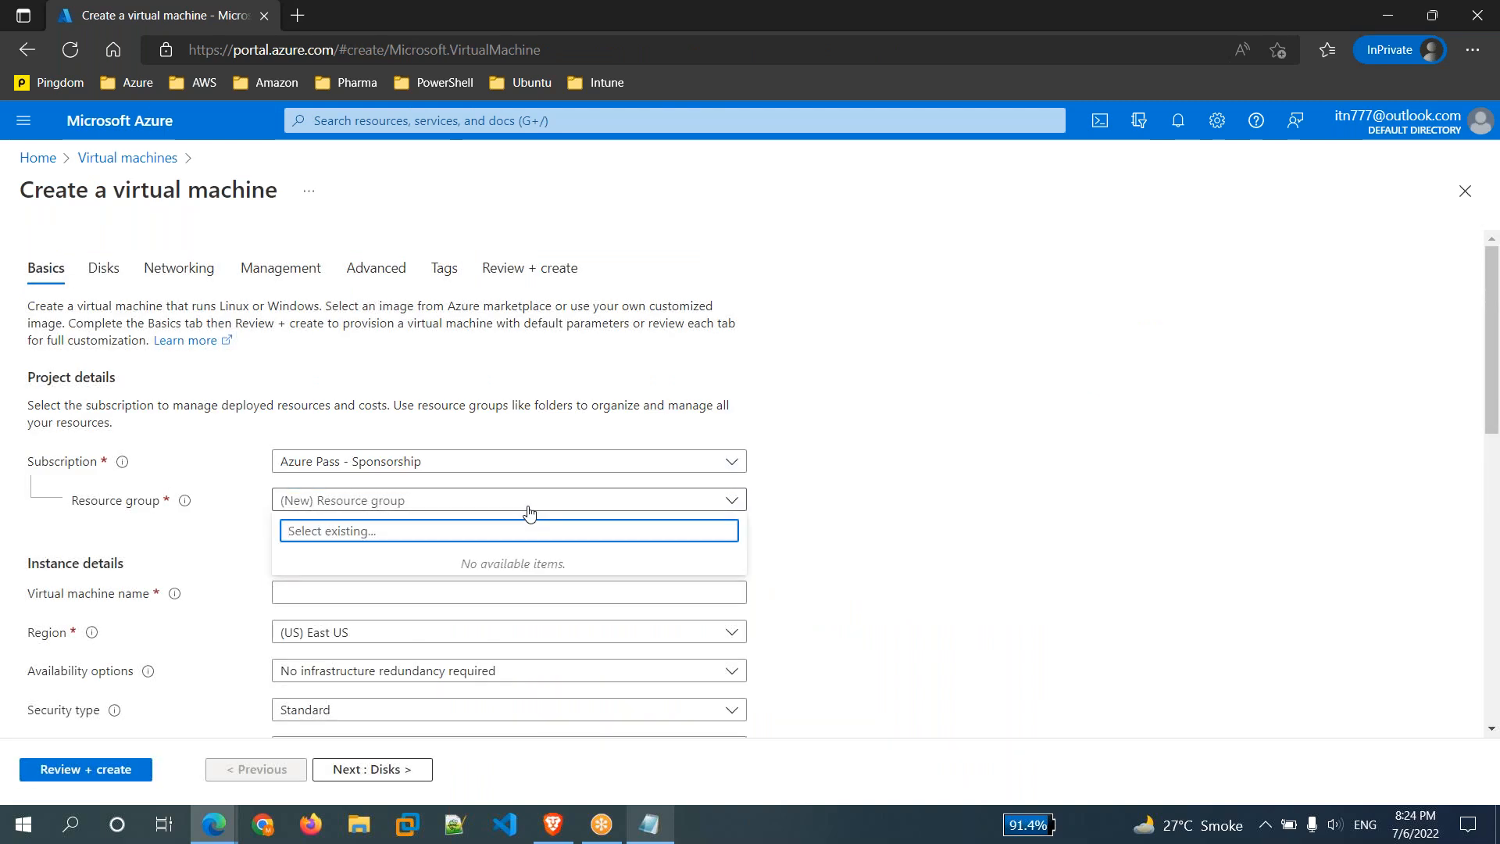
mouse_move(175, 593)
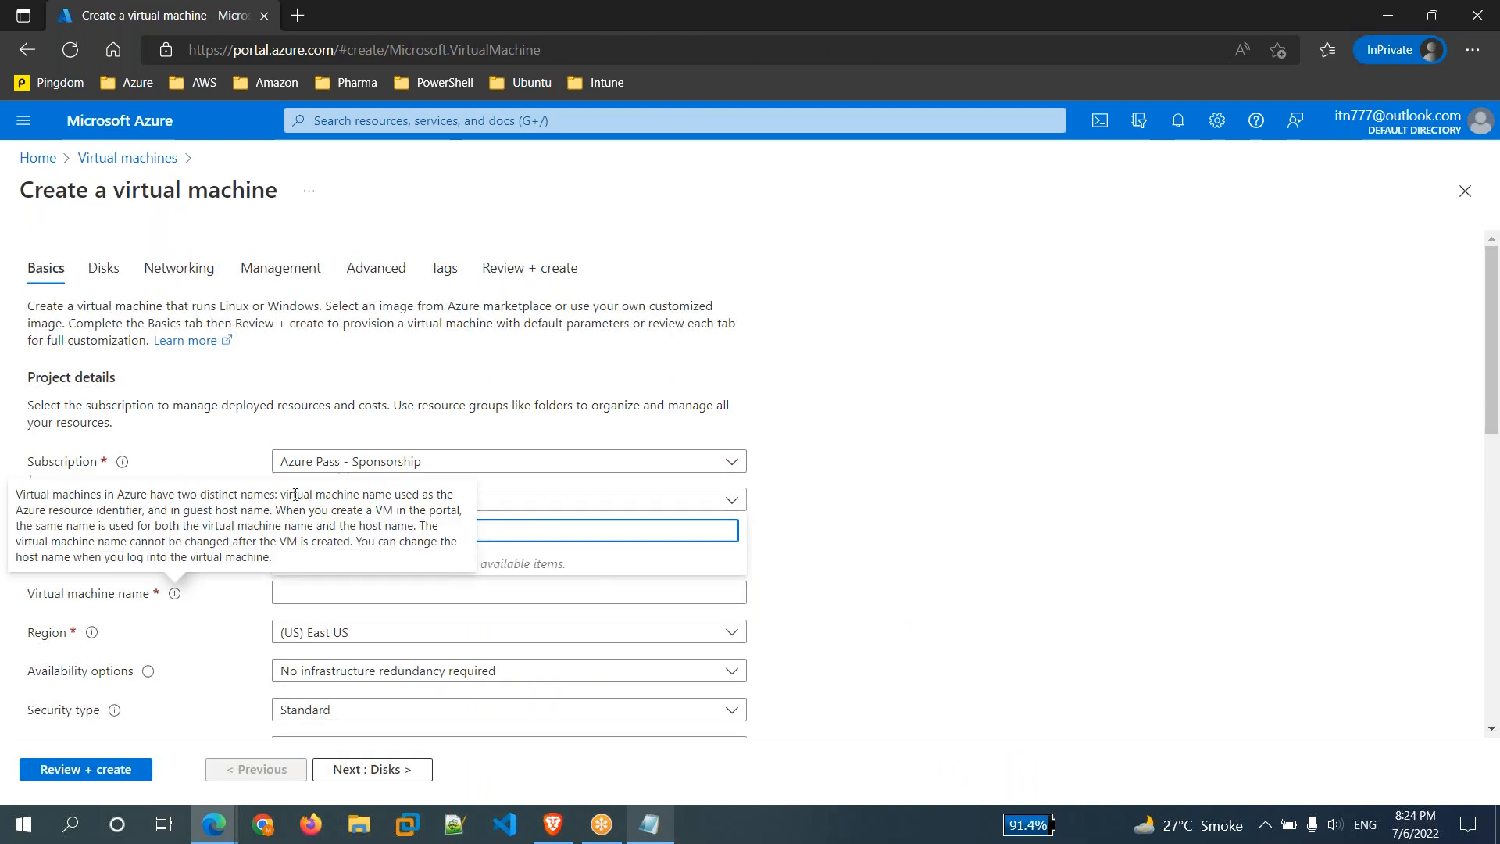
click(904, 529)
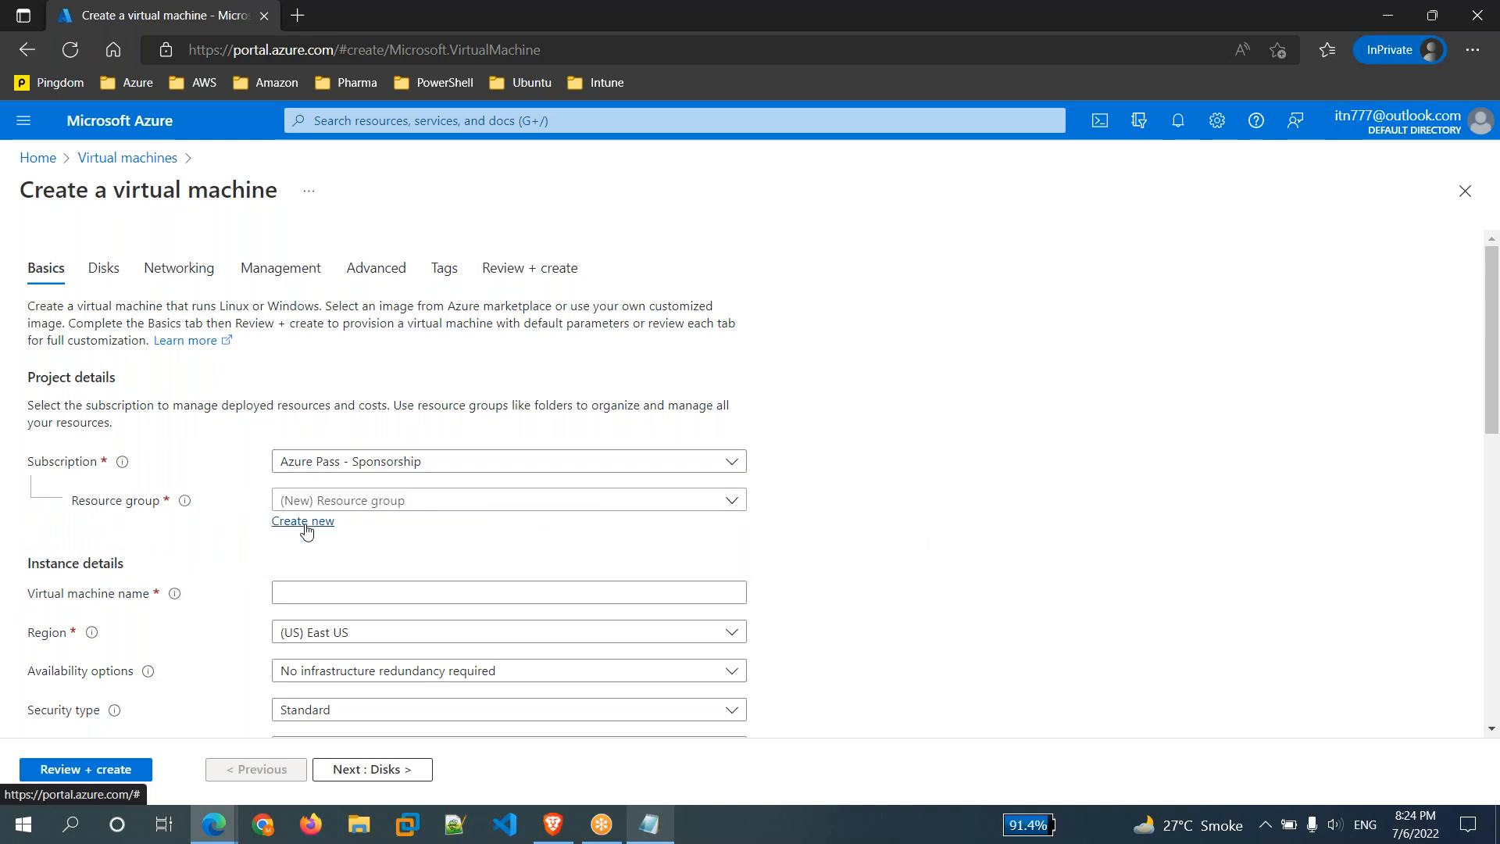
click(304, 521)
text(rg1)
click(328, 699)
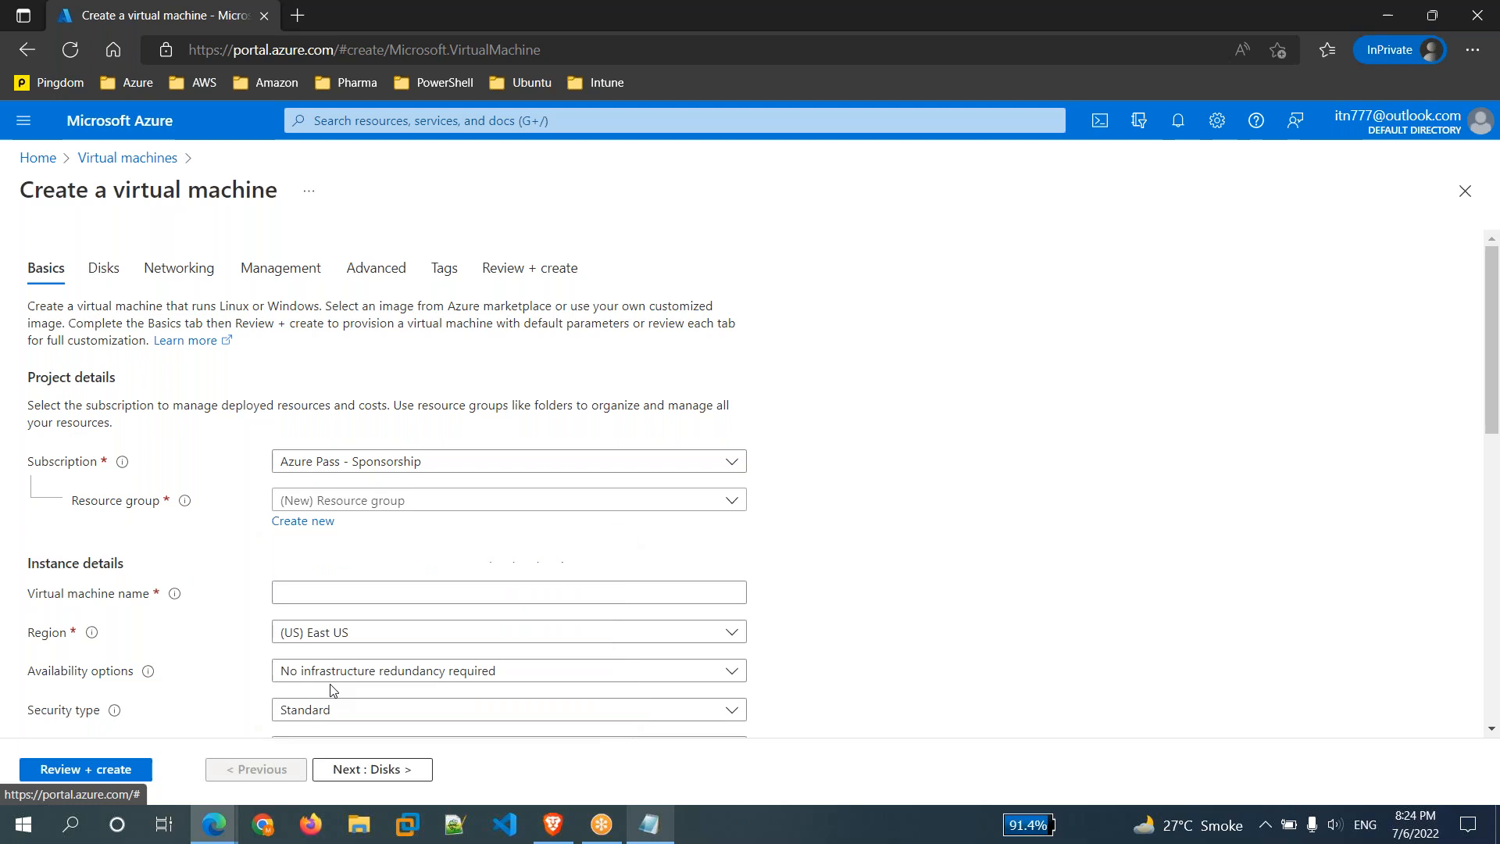
- Name the virtual machine ubuntu-server
click(460, 587)
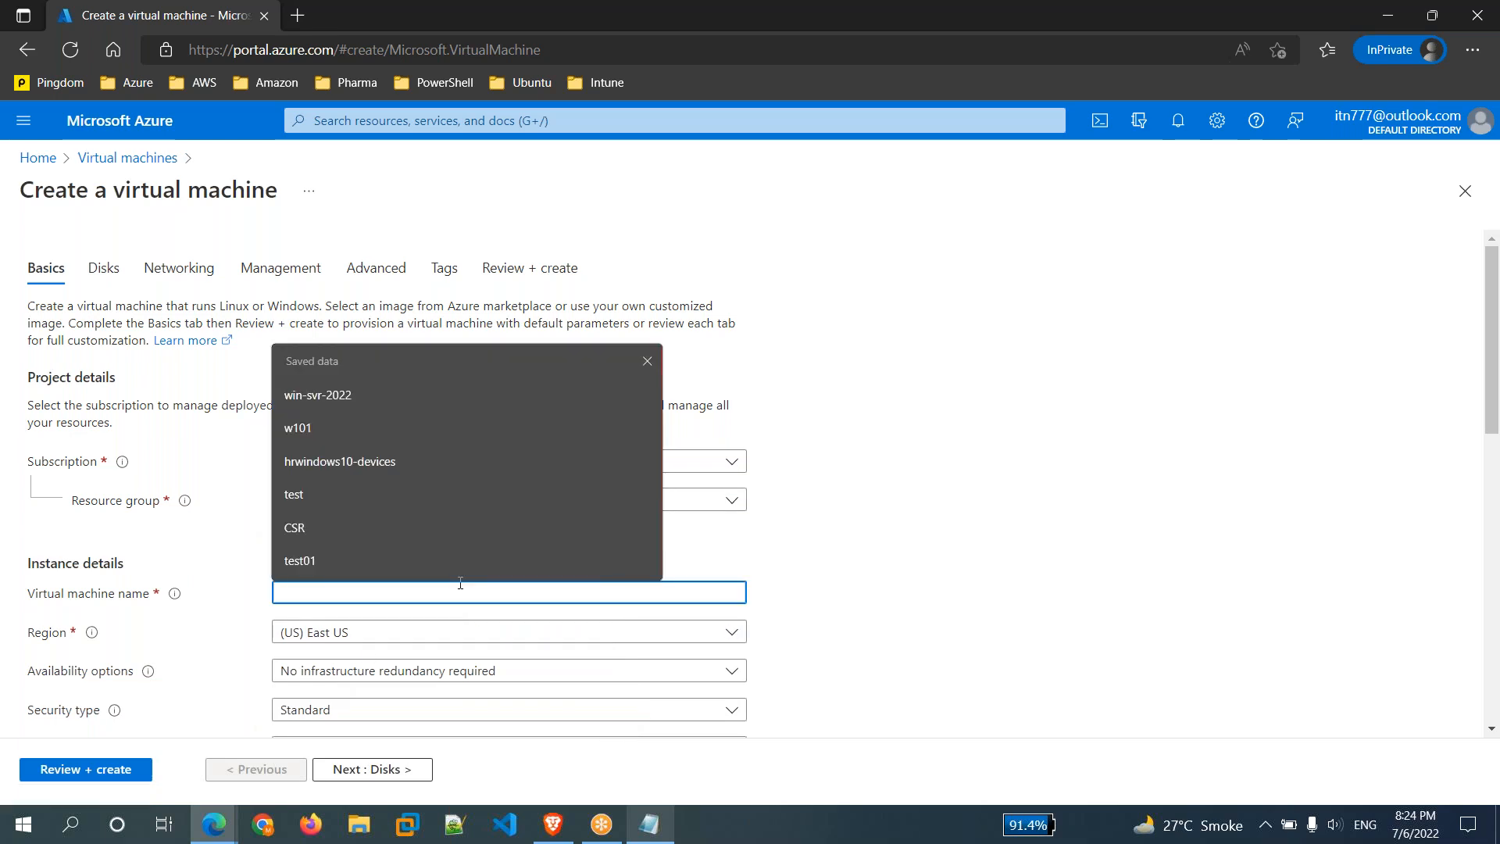
text(ubuntu-server)
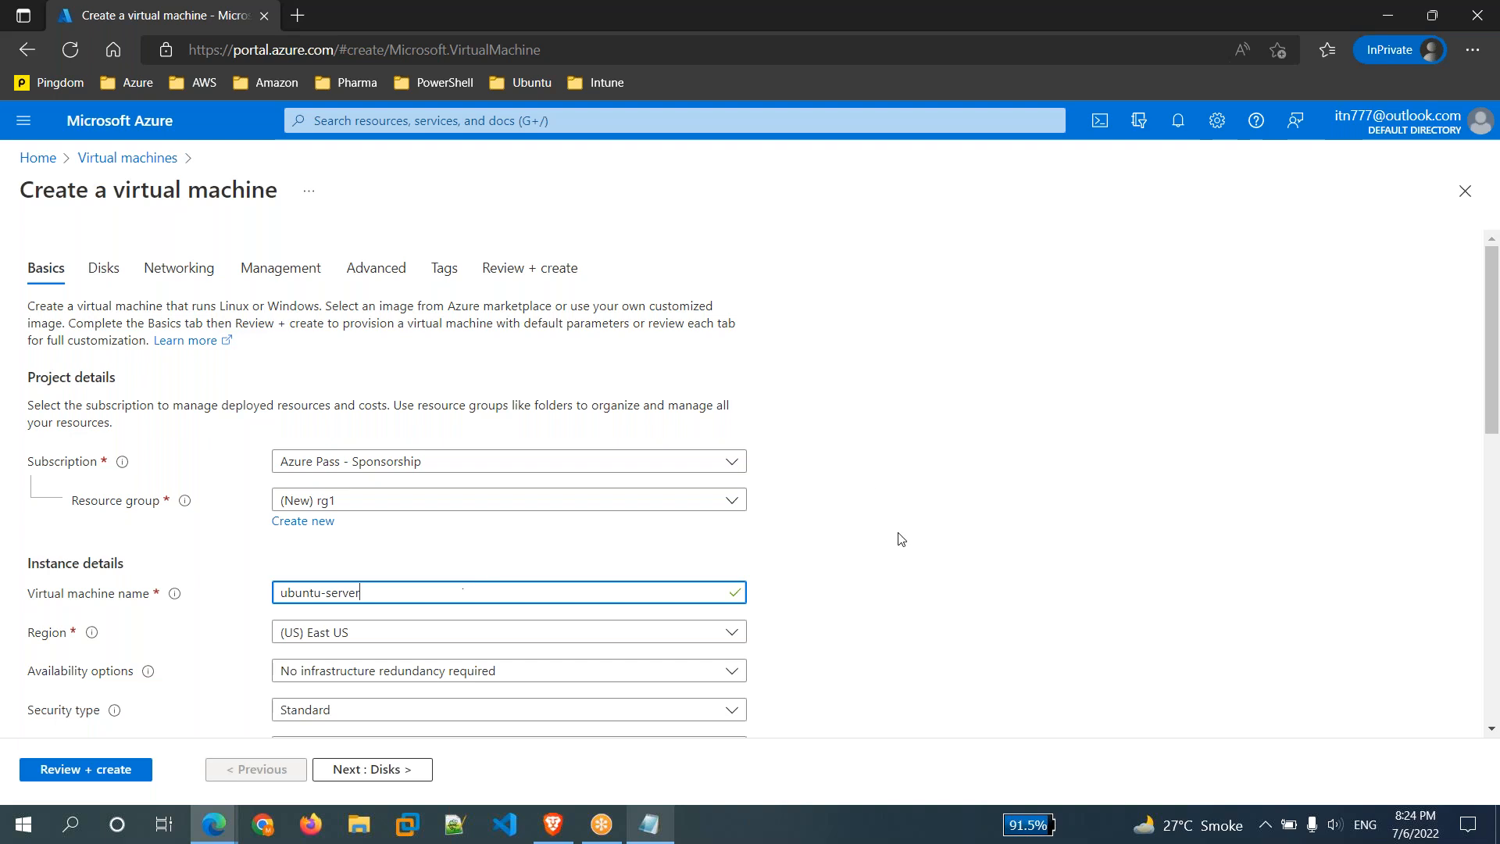
scroll(863, 563, down, 3)
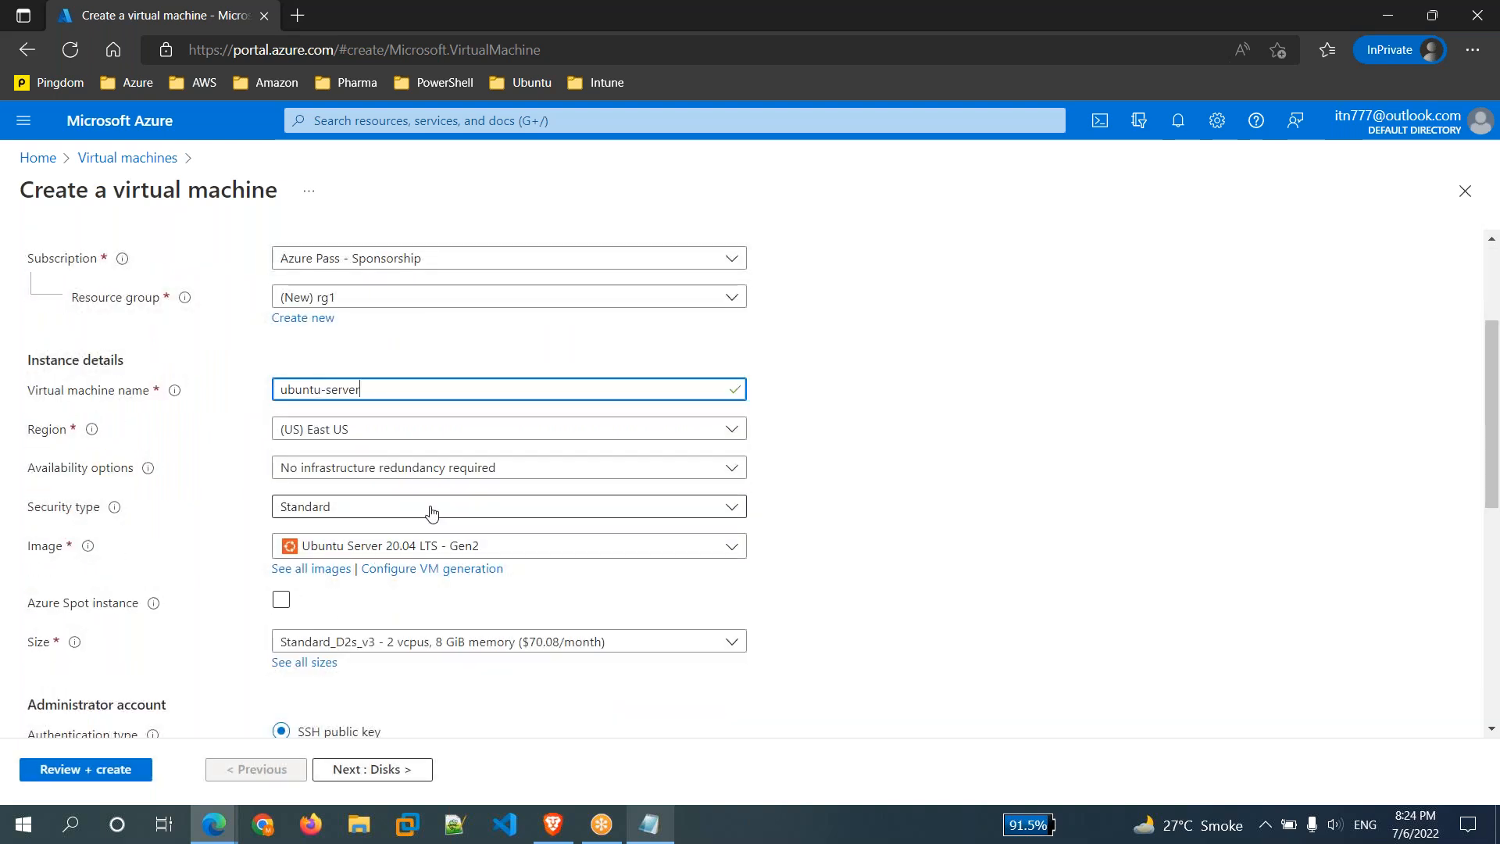
click(472, 613)
scroll(472, 613, down, 6)
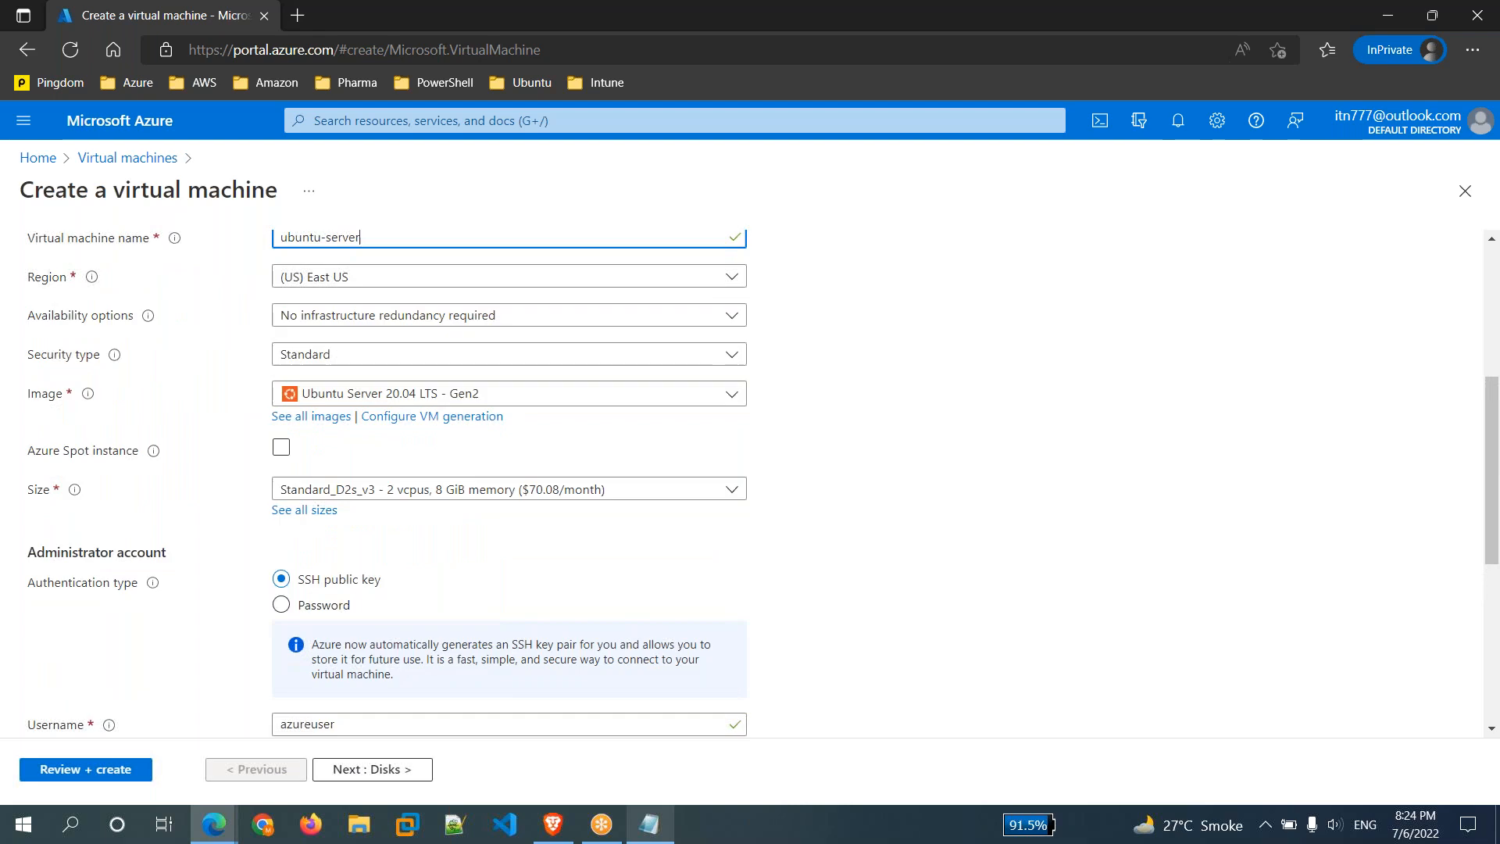
- Use password authentication and enter the administrator username, password and confirmation
click(286, 350)
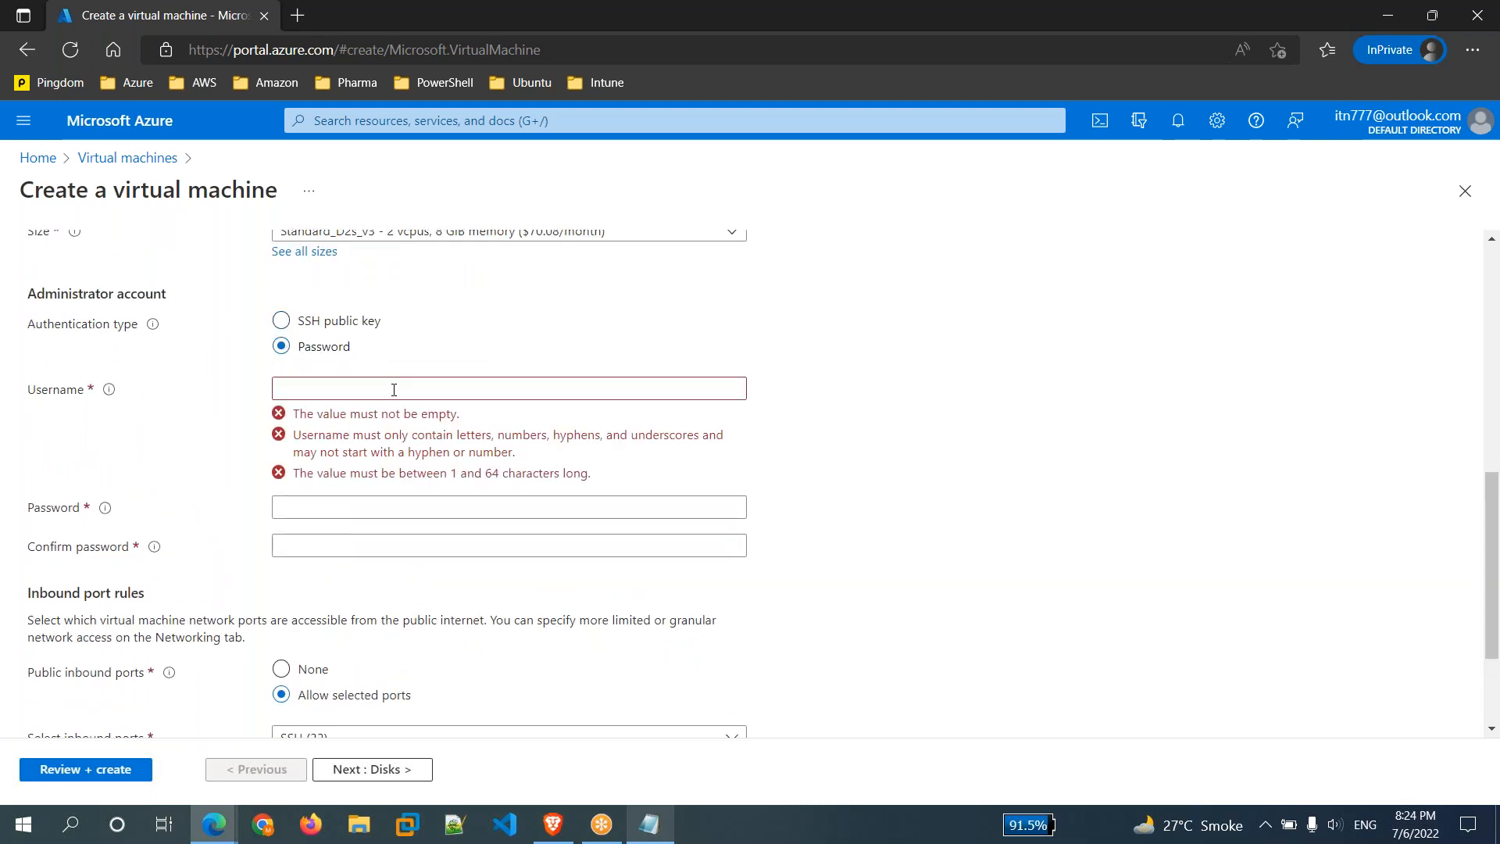
click(393, 389)
text(myadmin)
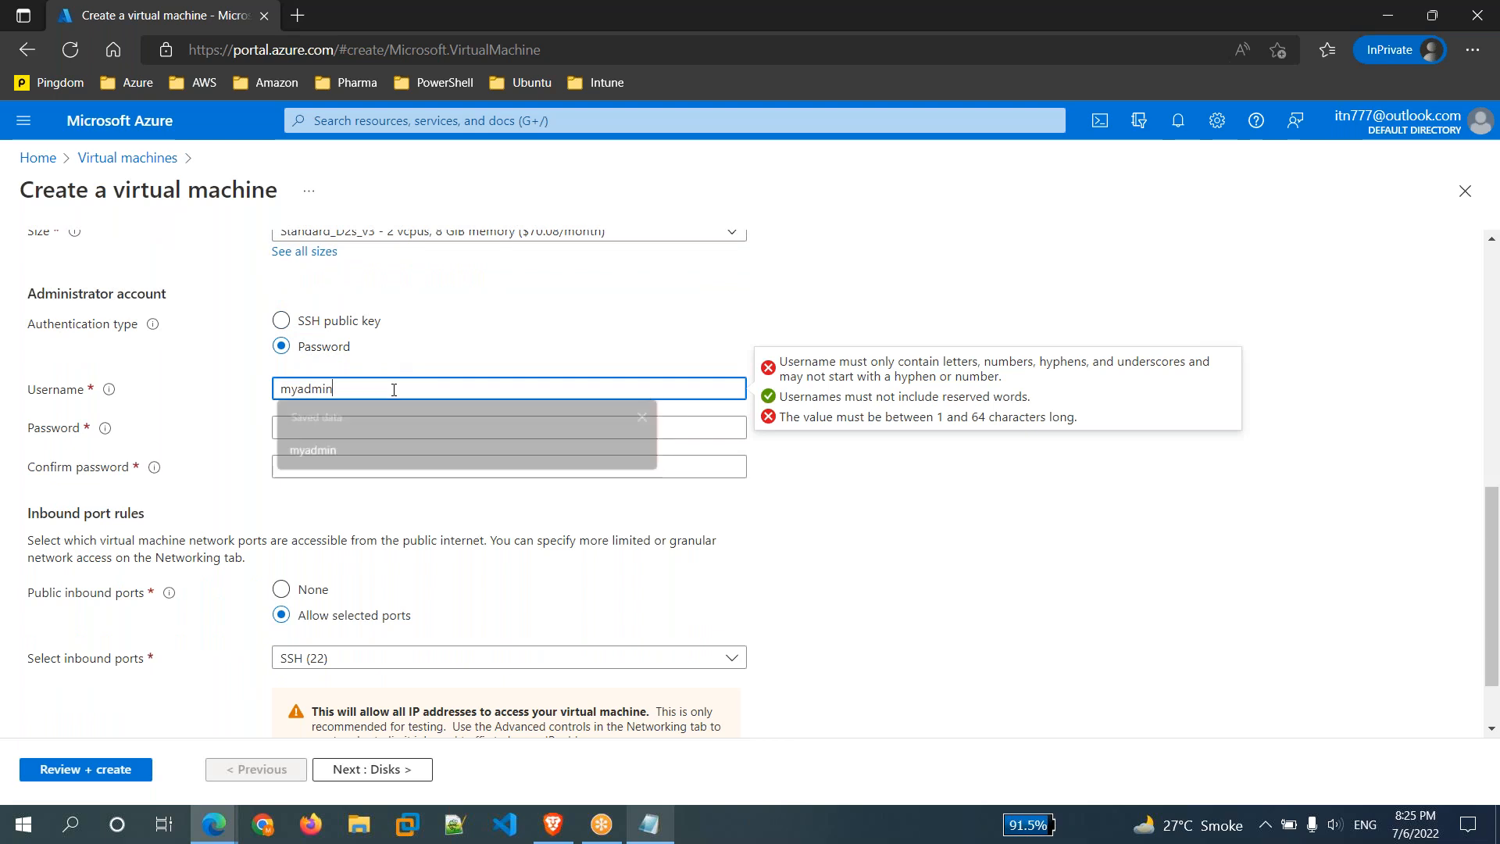
key(Tab)
text(••)
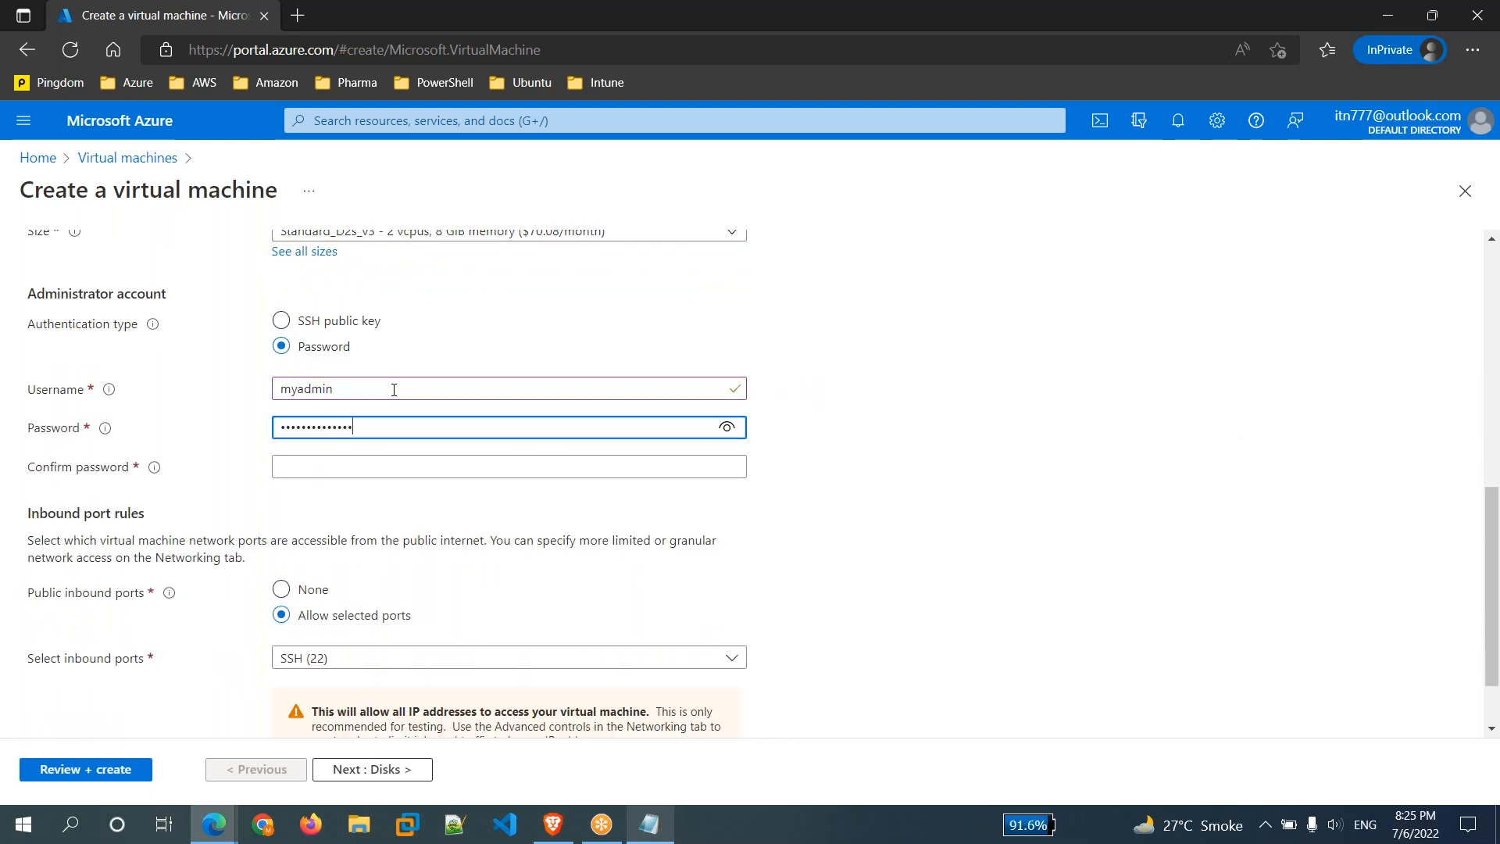
key(Tab)
text(•)
text(•••••••••)
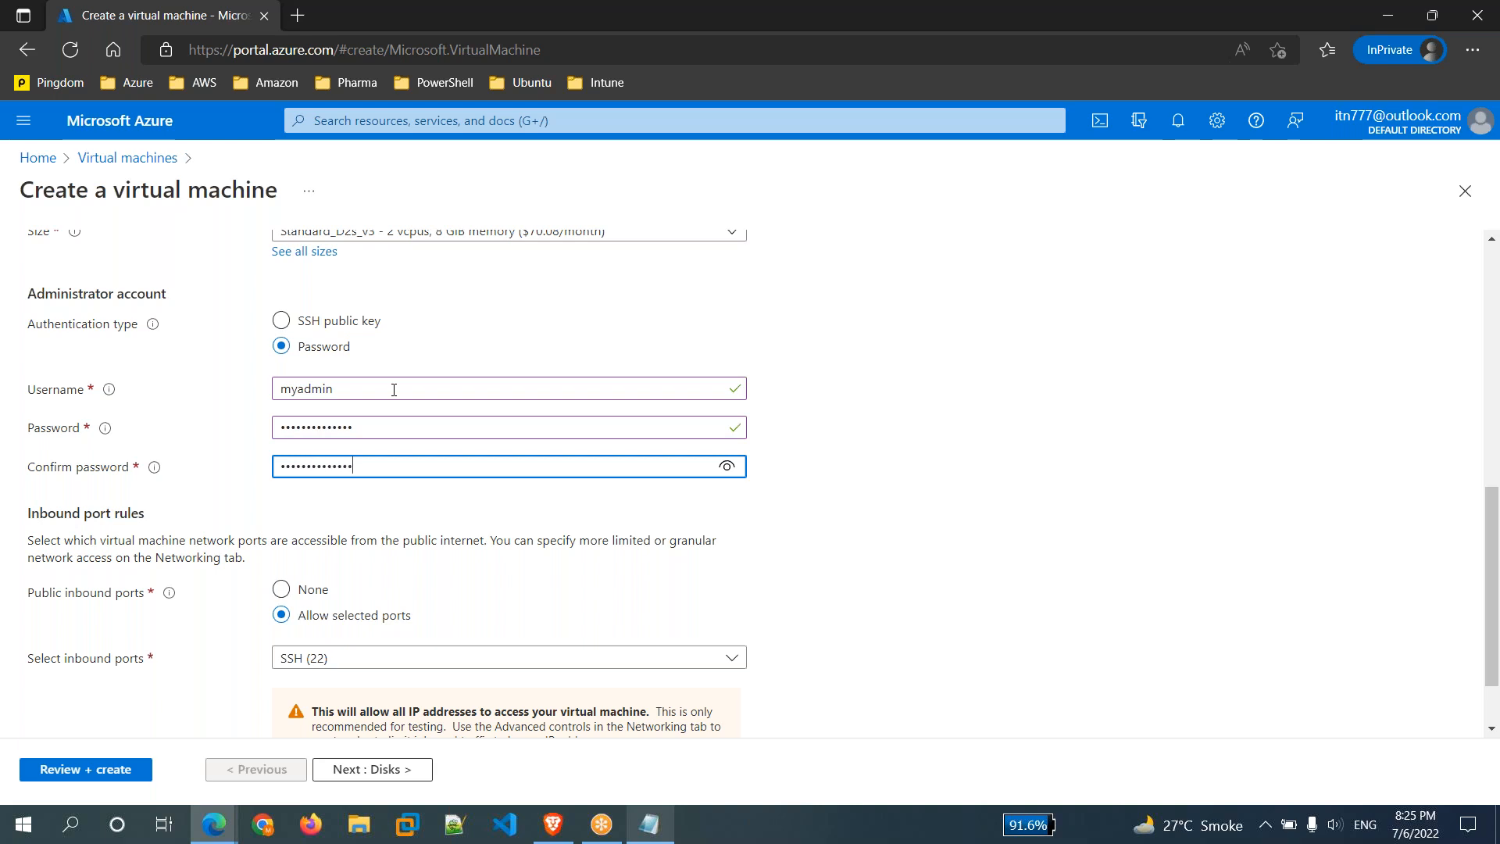
- Submit the VM settings to Review + create for validation
scroll(778, 579, down, 1)
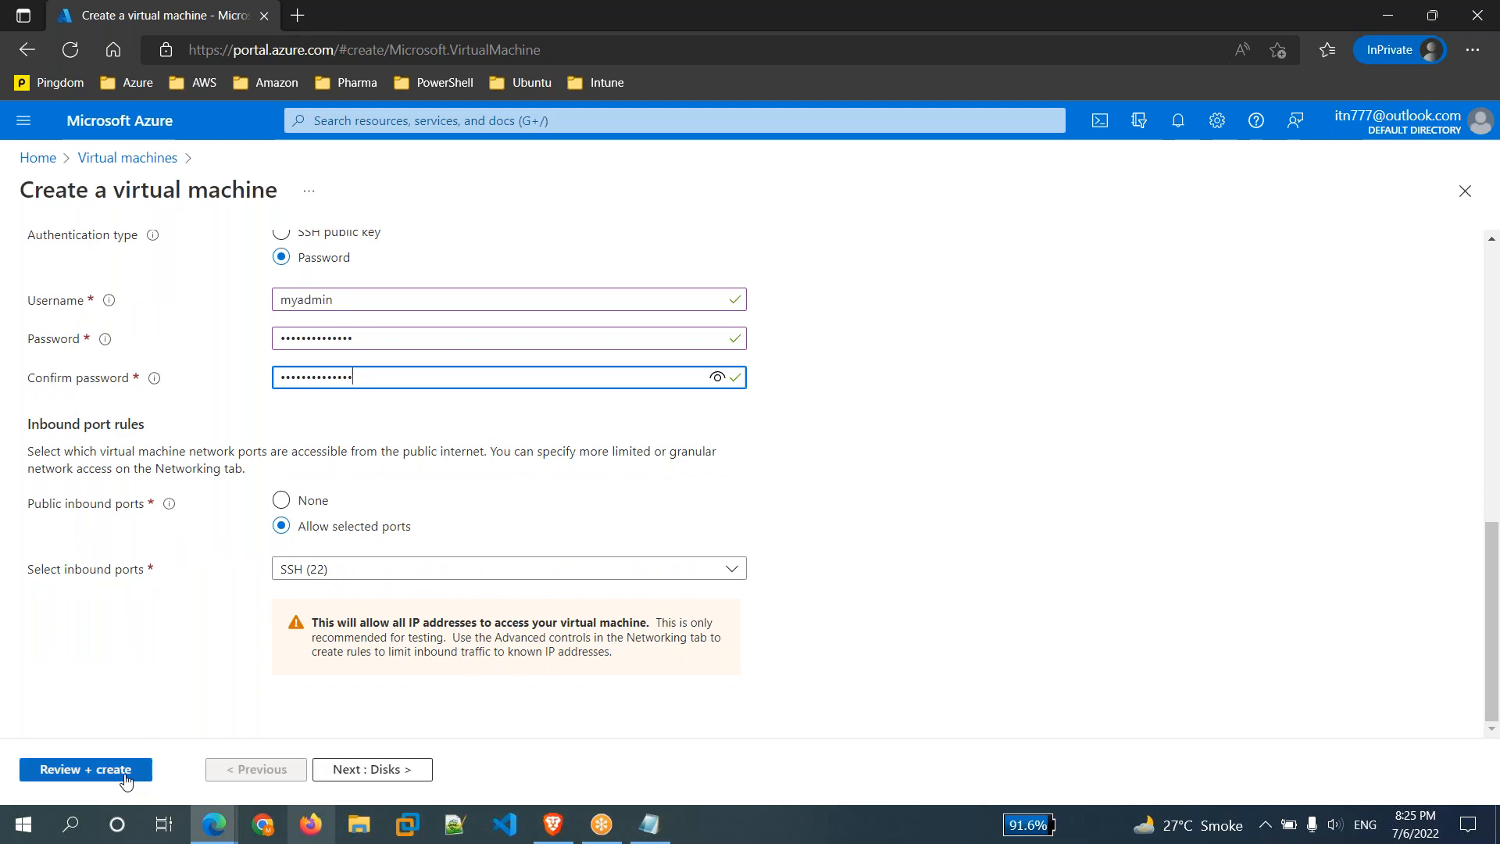
scroll(433, 433, up, 6)
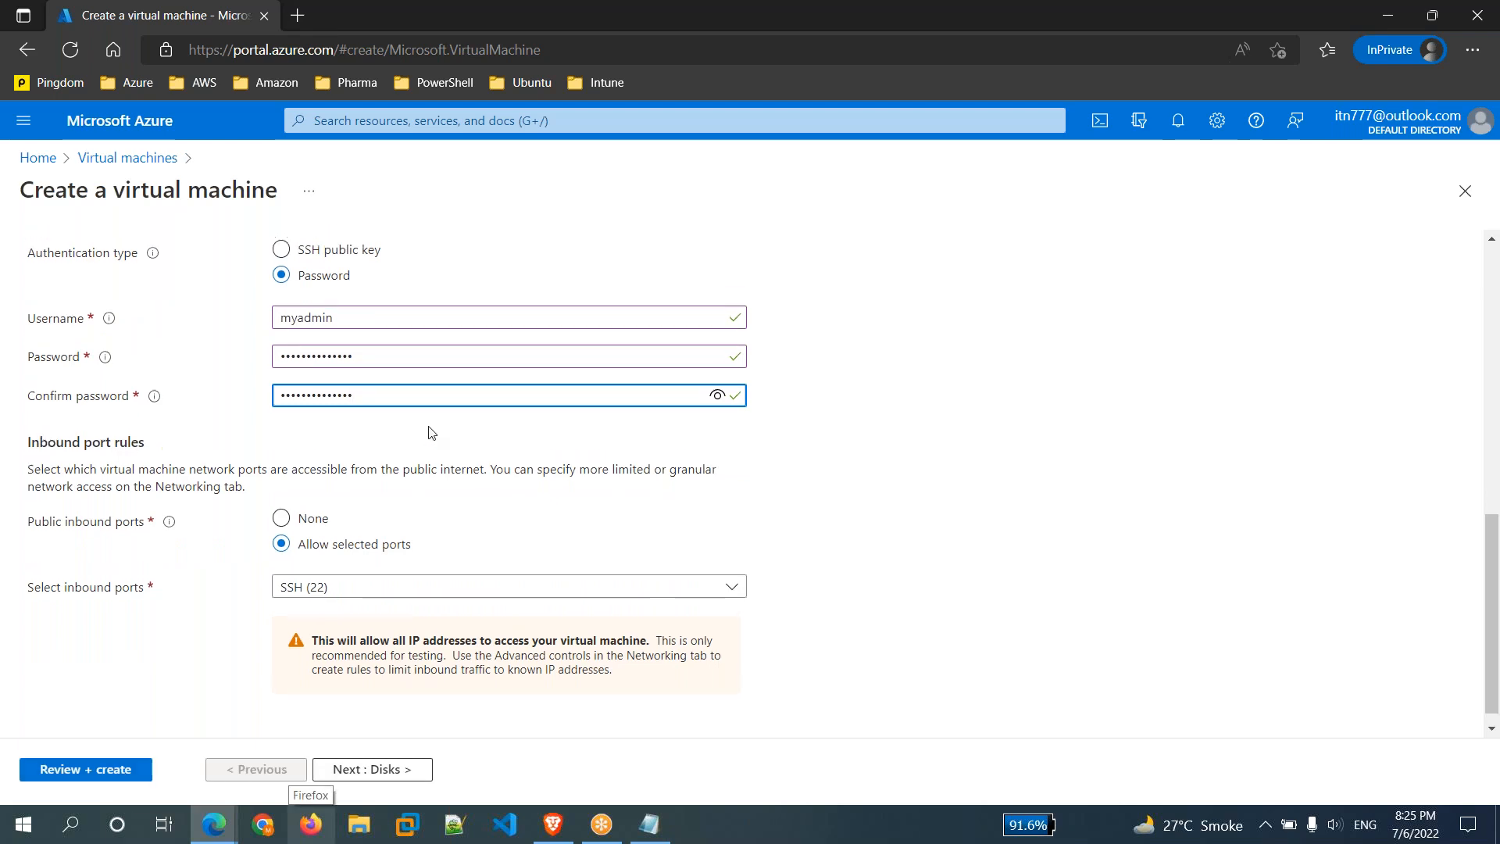
scroll(432, 432, down, 8)
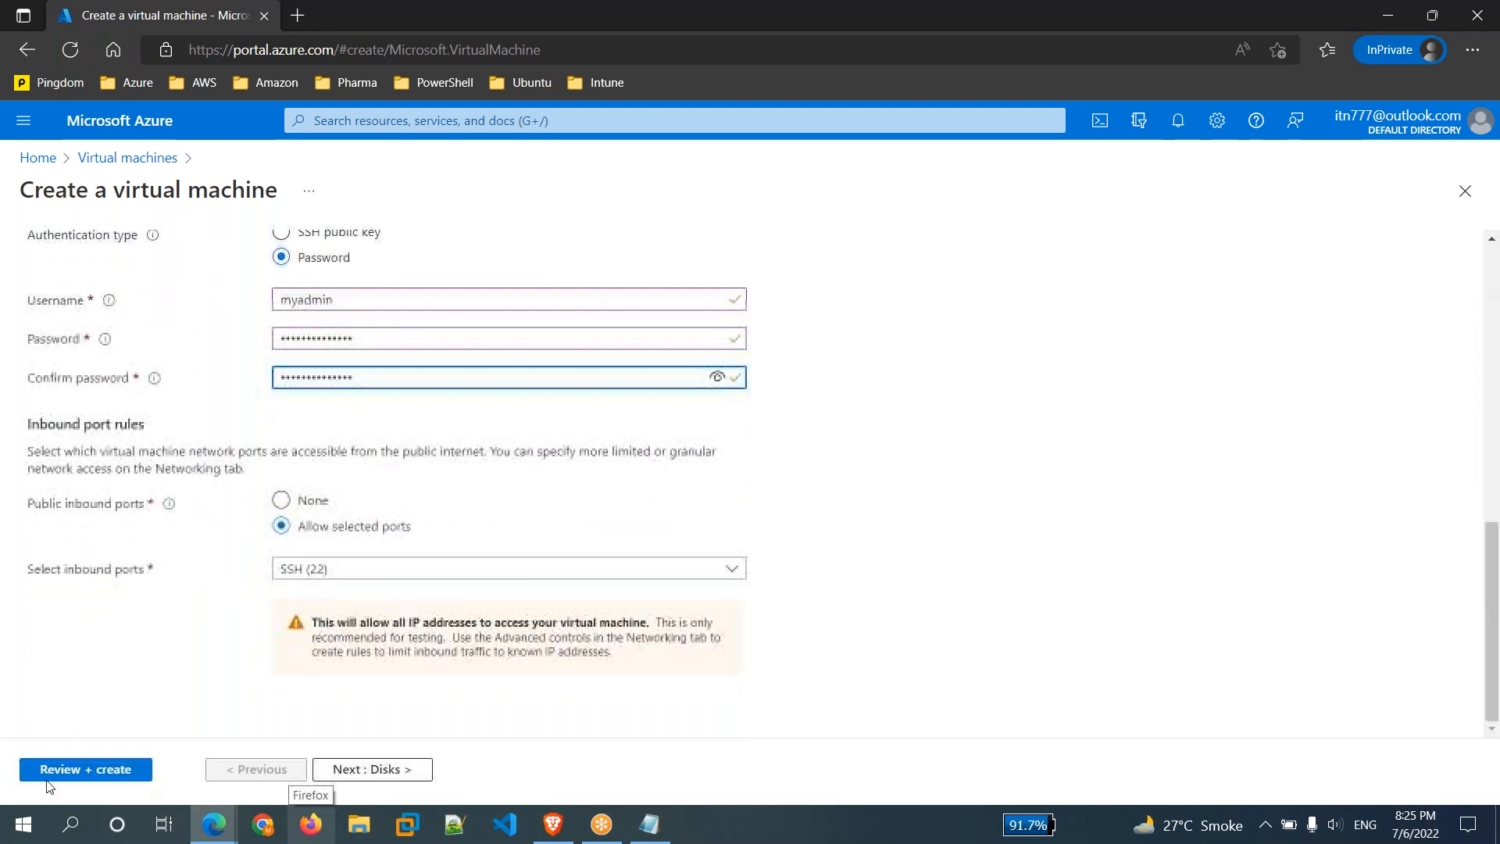
click(102, 771)
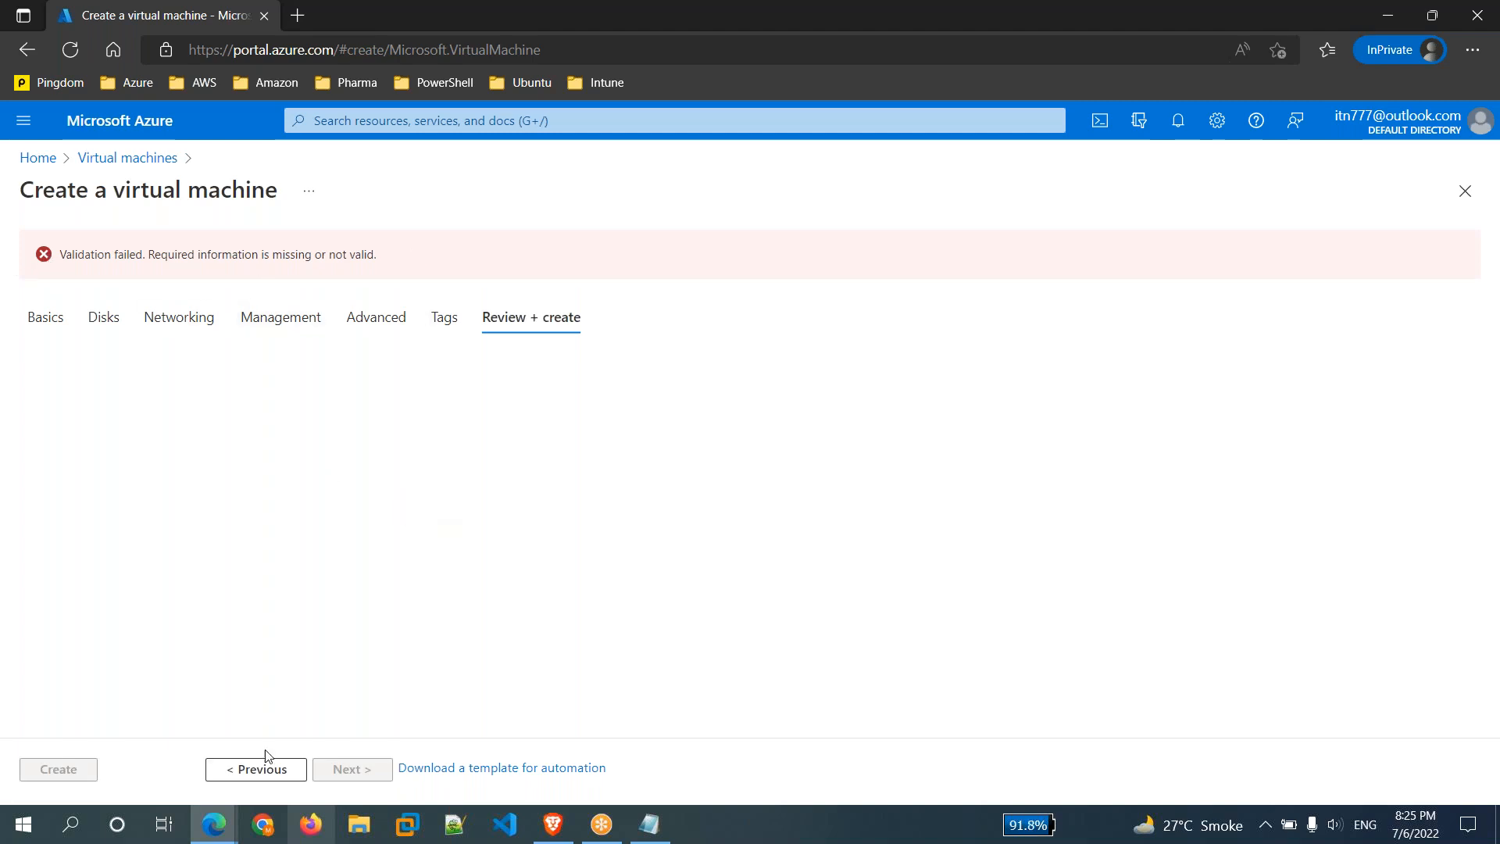
- Step back through Tags, Advanced, Management, Networking and Disks to the Basics settings
click(261, 771)
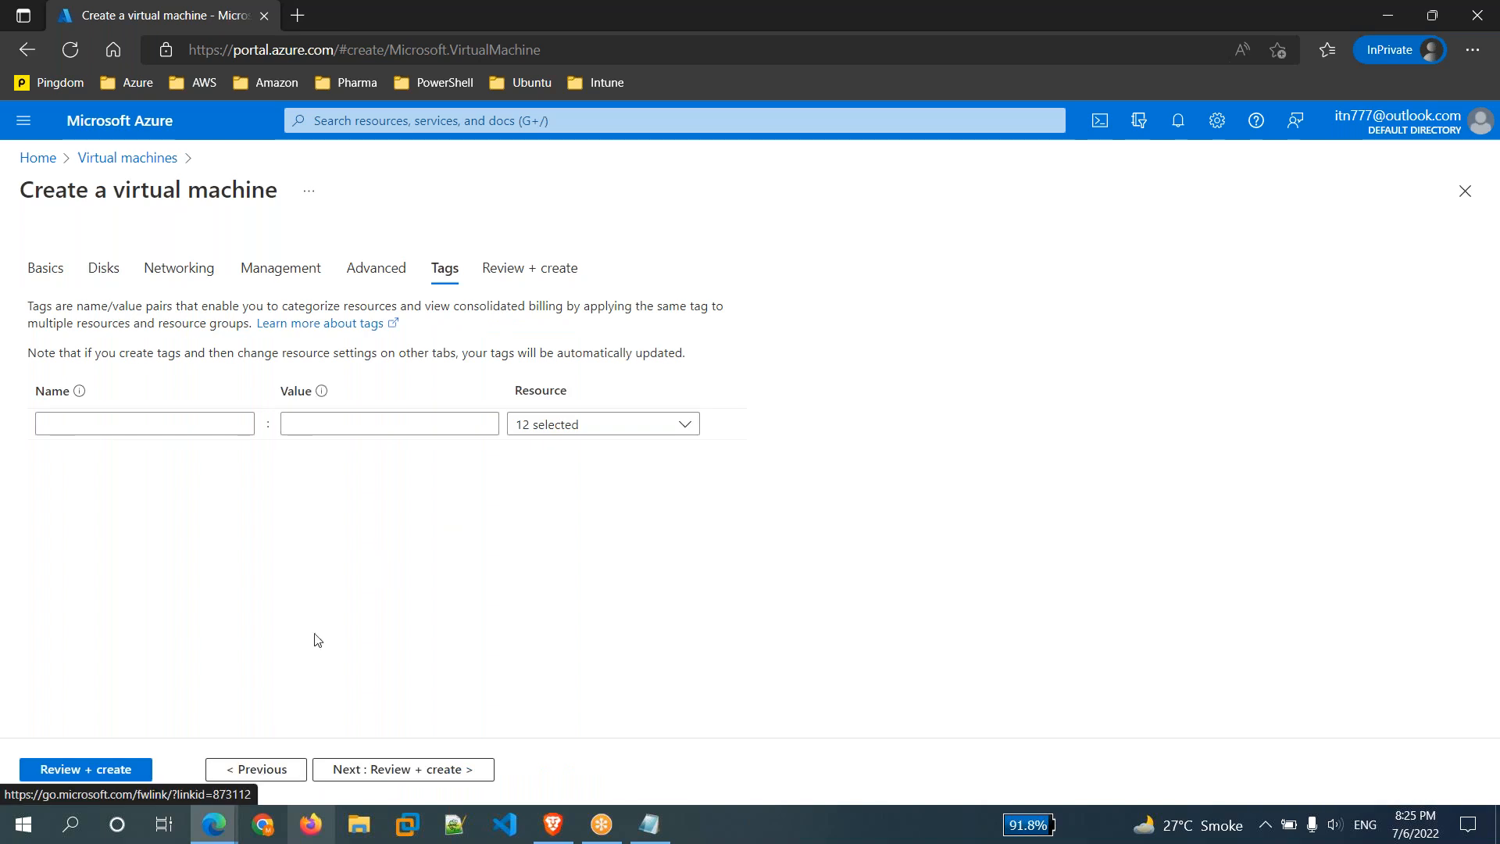
click(258, 770)
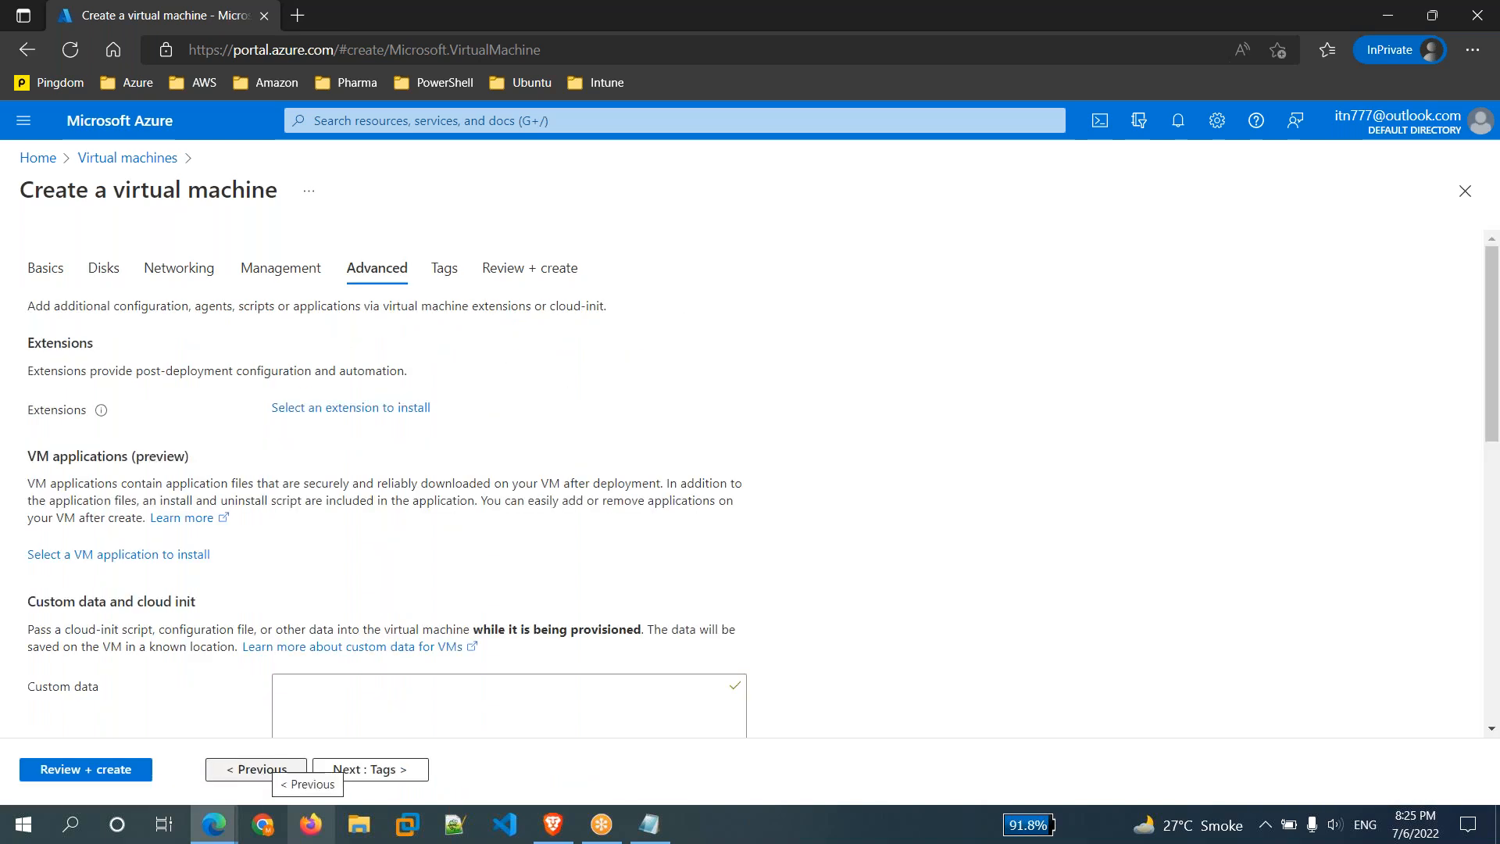
click(258, 770)
click(257, 770)
click(258, 770)
click(258, 770)
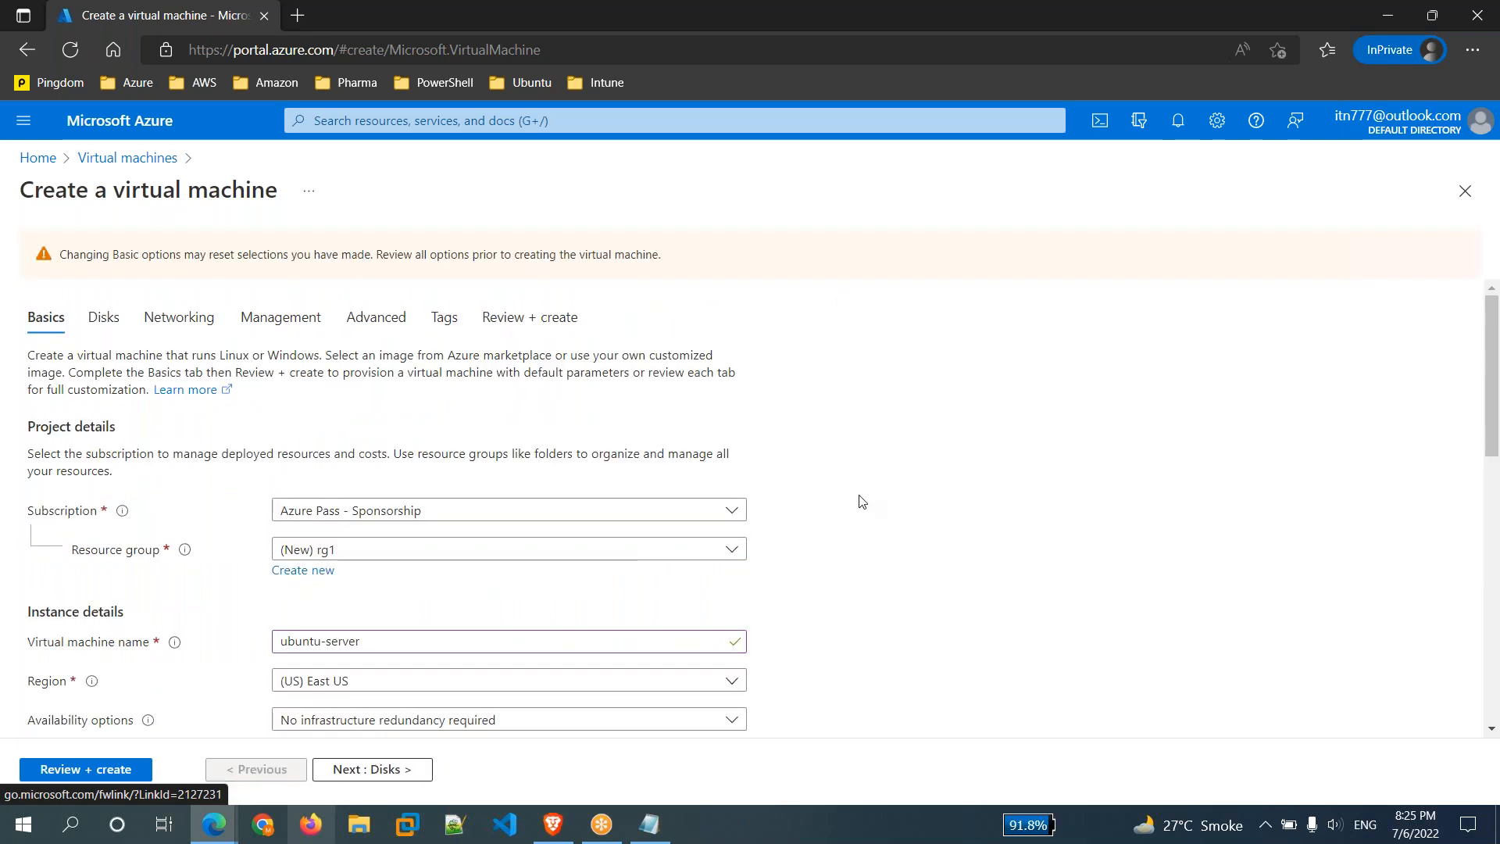
- Recheck the Basics settings and run Review + create validation again
scroll(862, 501, down, 10)
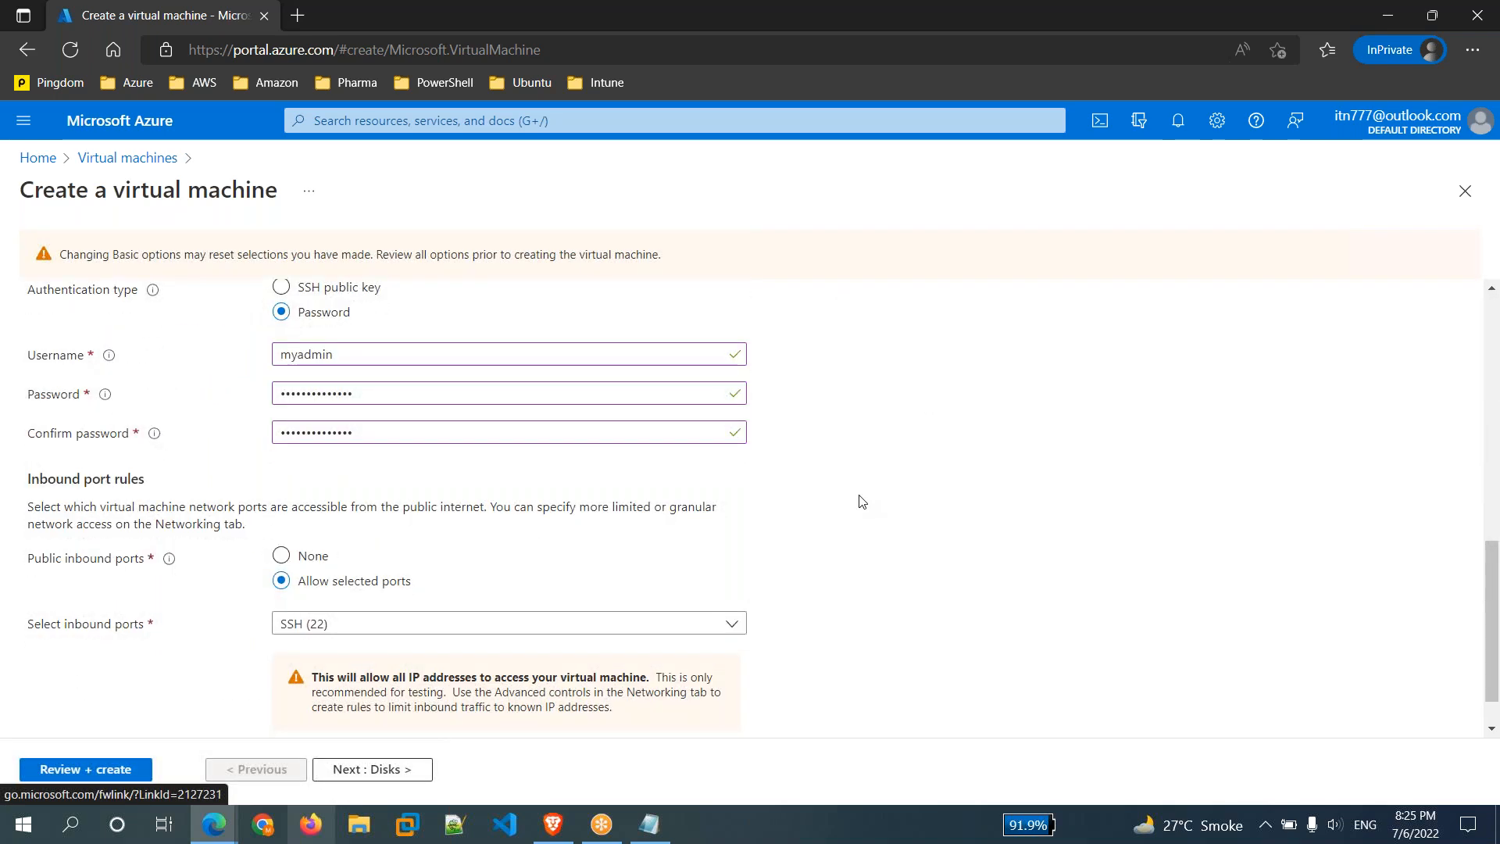
scroll(862, 501, down, 1)
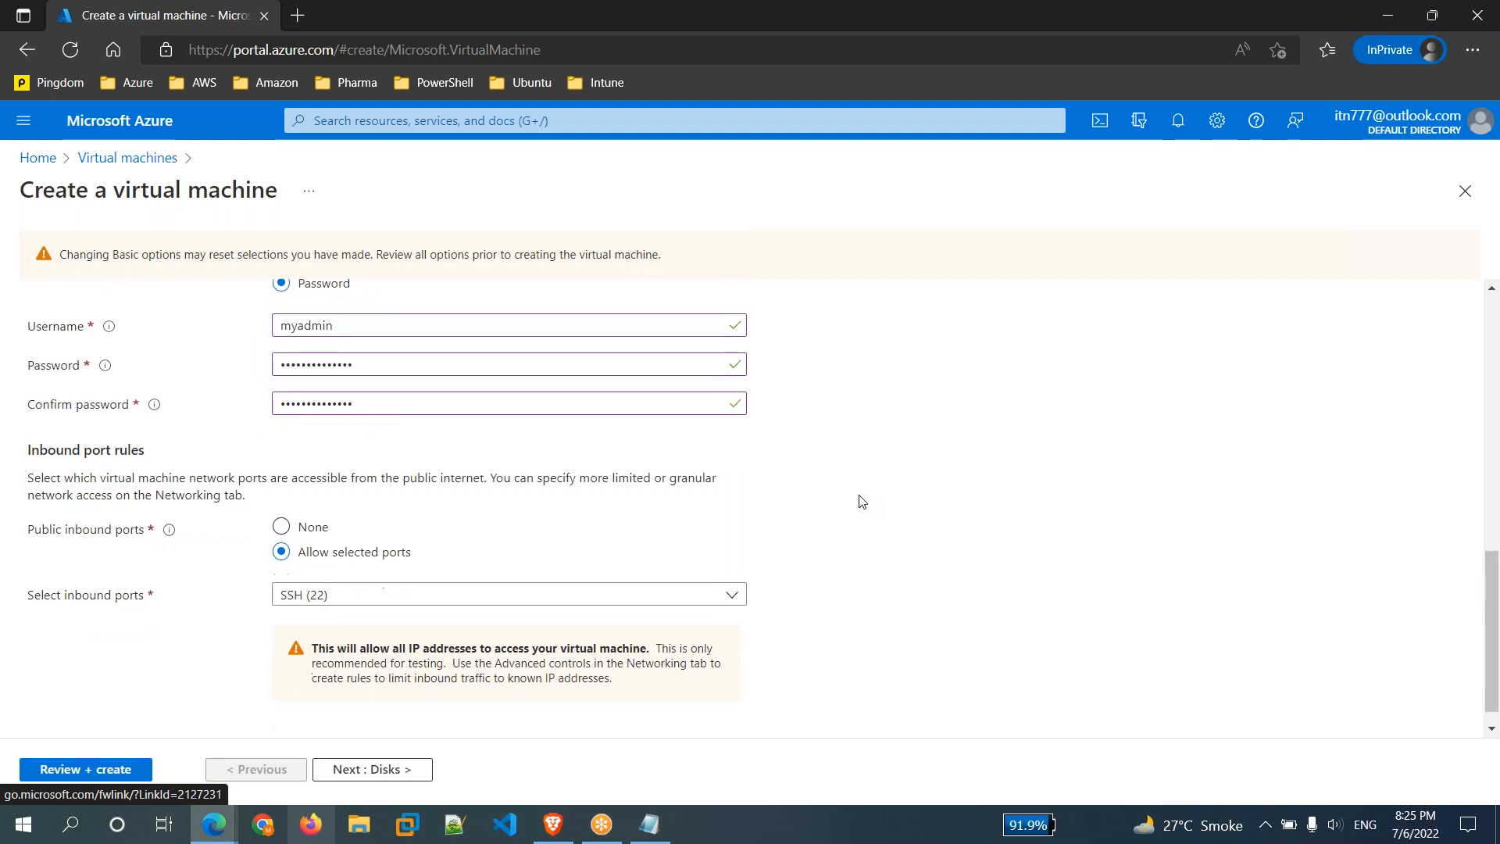
scroll(862, 501, up, 10)
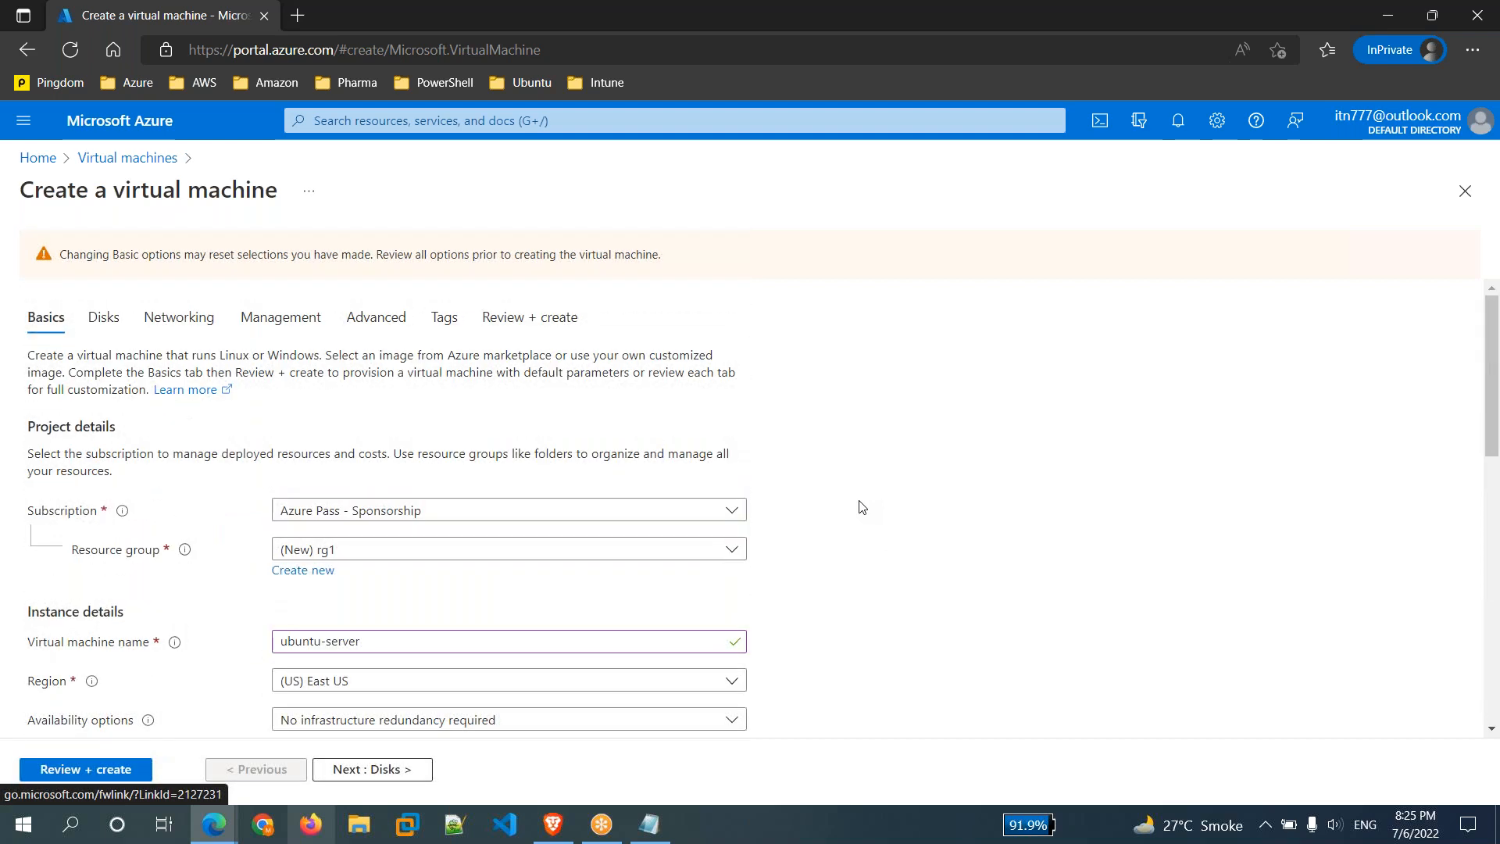
scroll(862, 508, down, 10)
scroll(862, 508, up, 10)
click(113, 772)
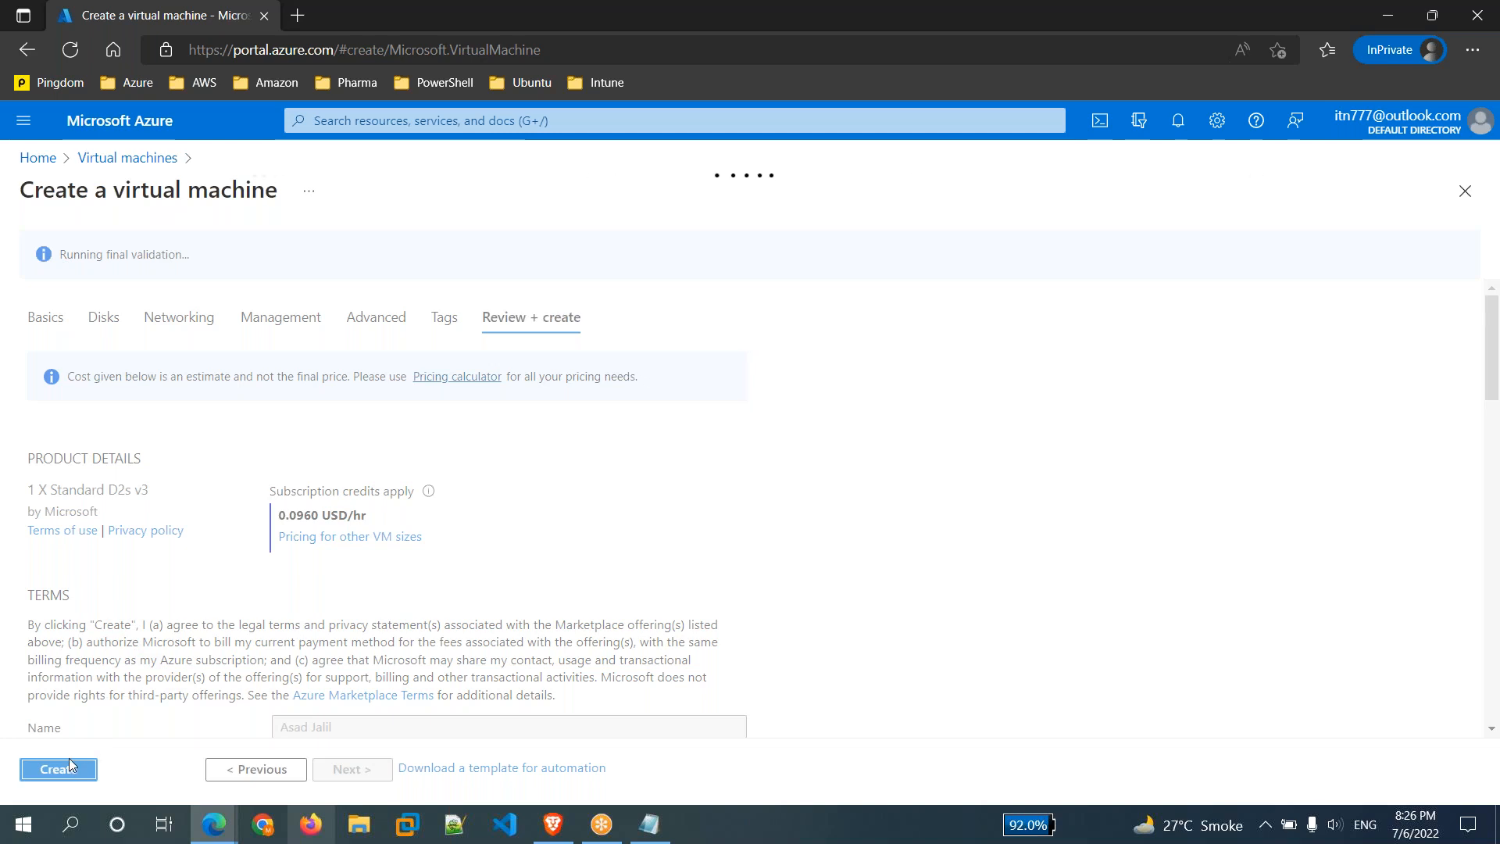
- Start a dash bullet in the notes and click Create to deploy the VM
click(649, 824)
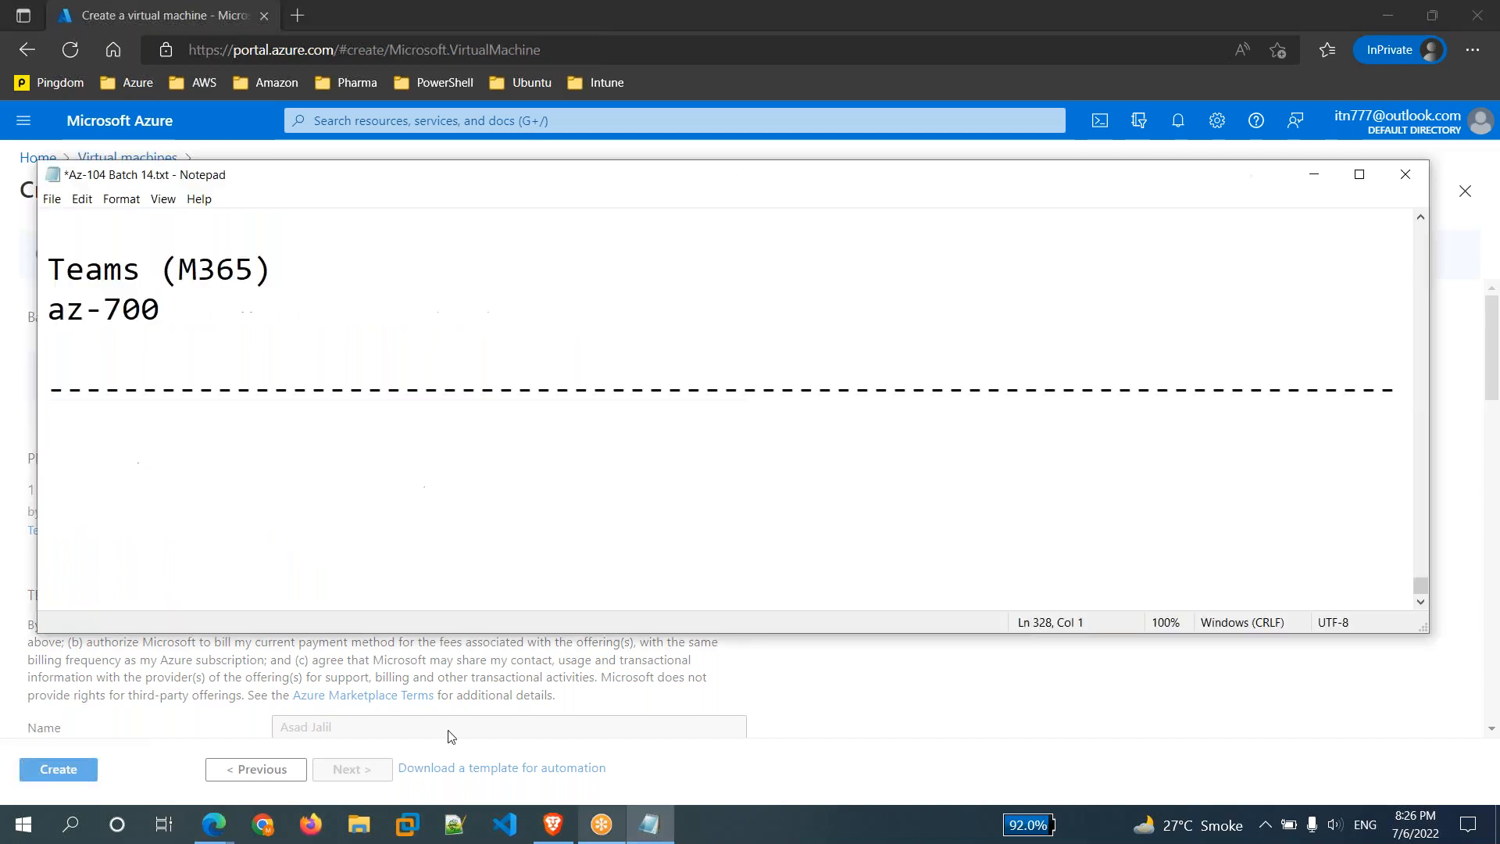
text(-)
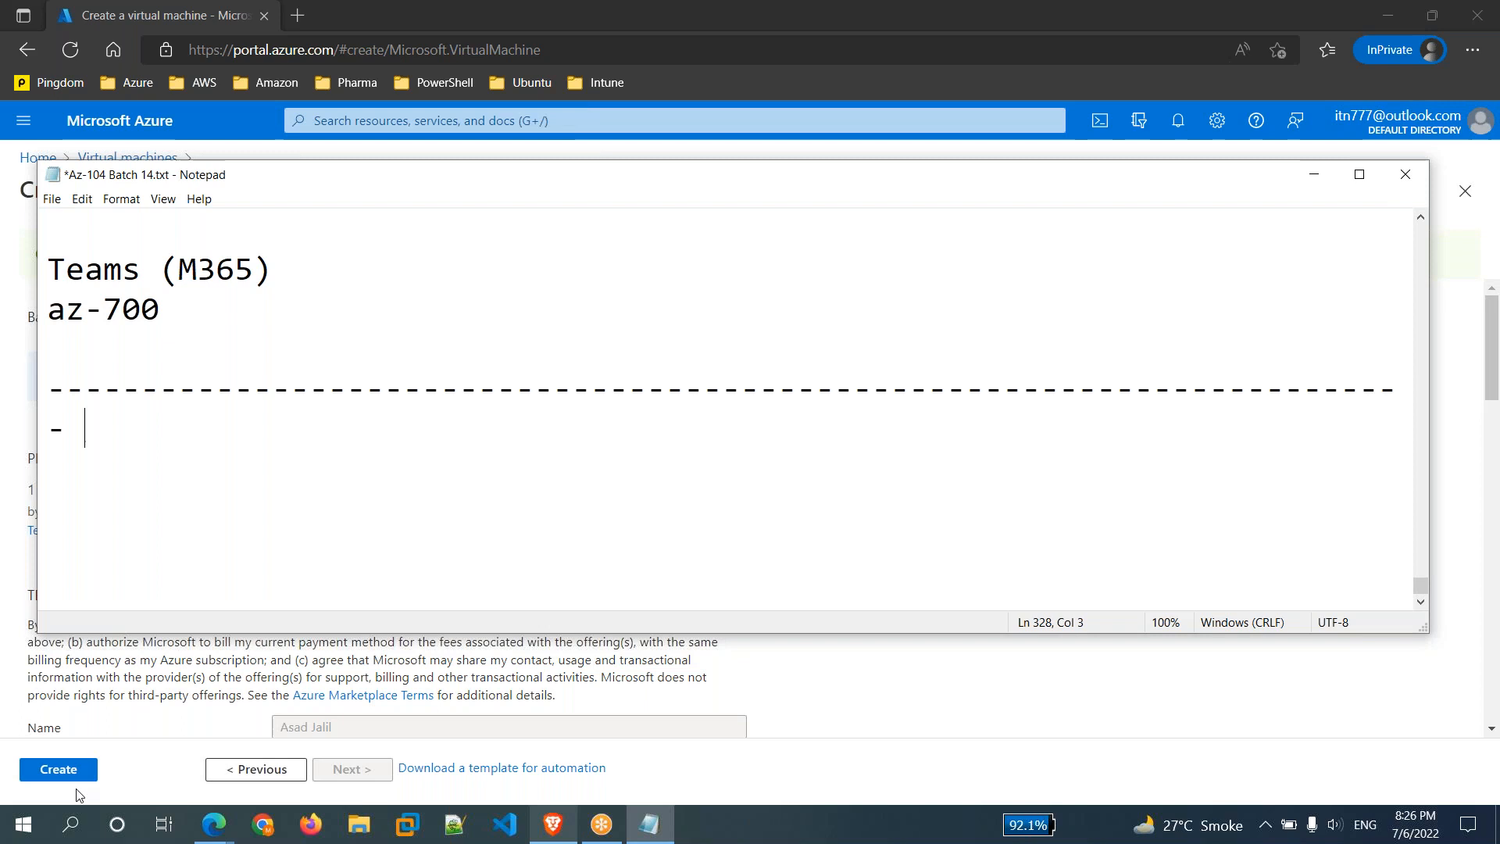
click(79, 778)
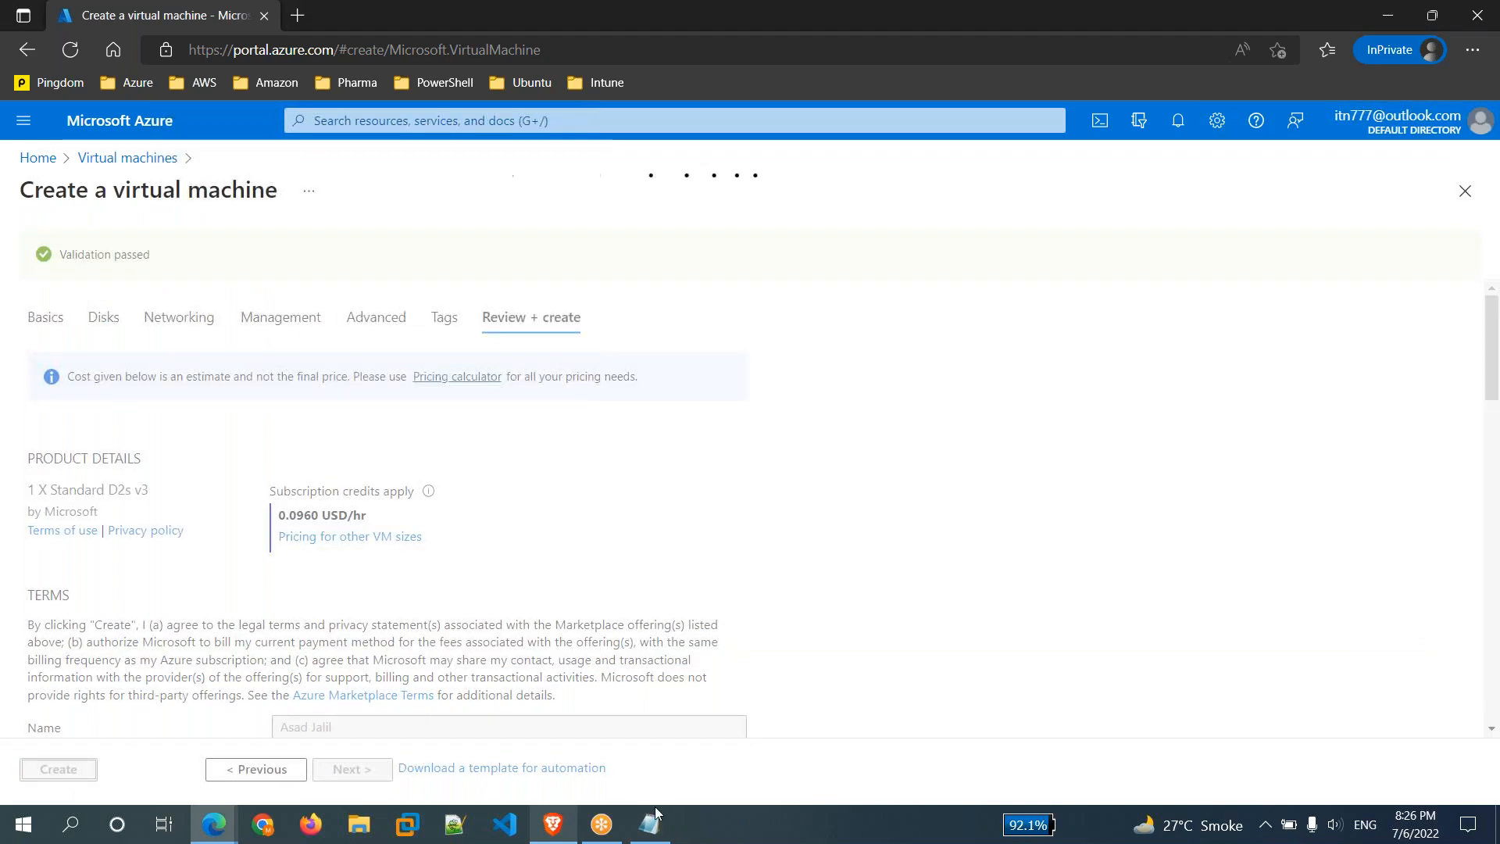
key(alt+Tab)
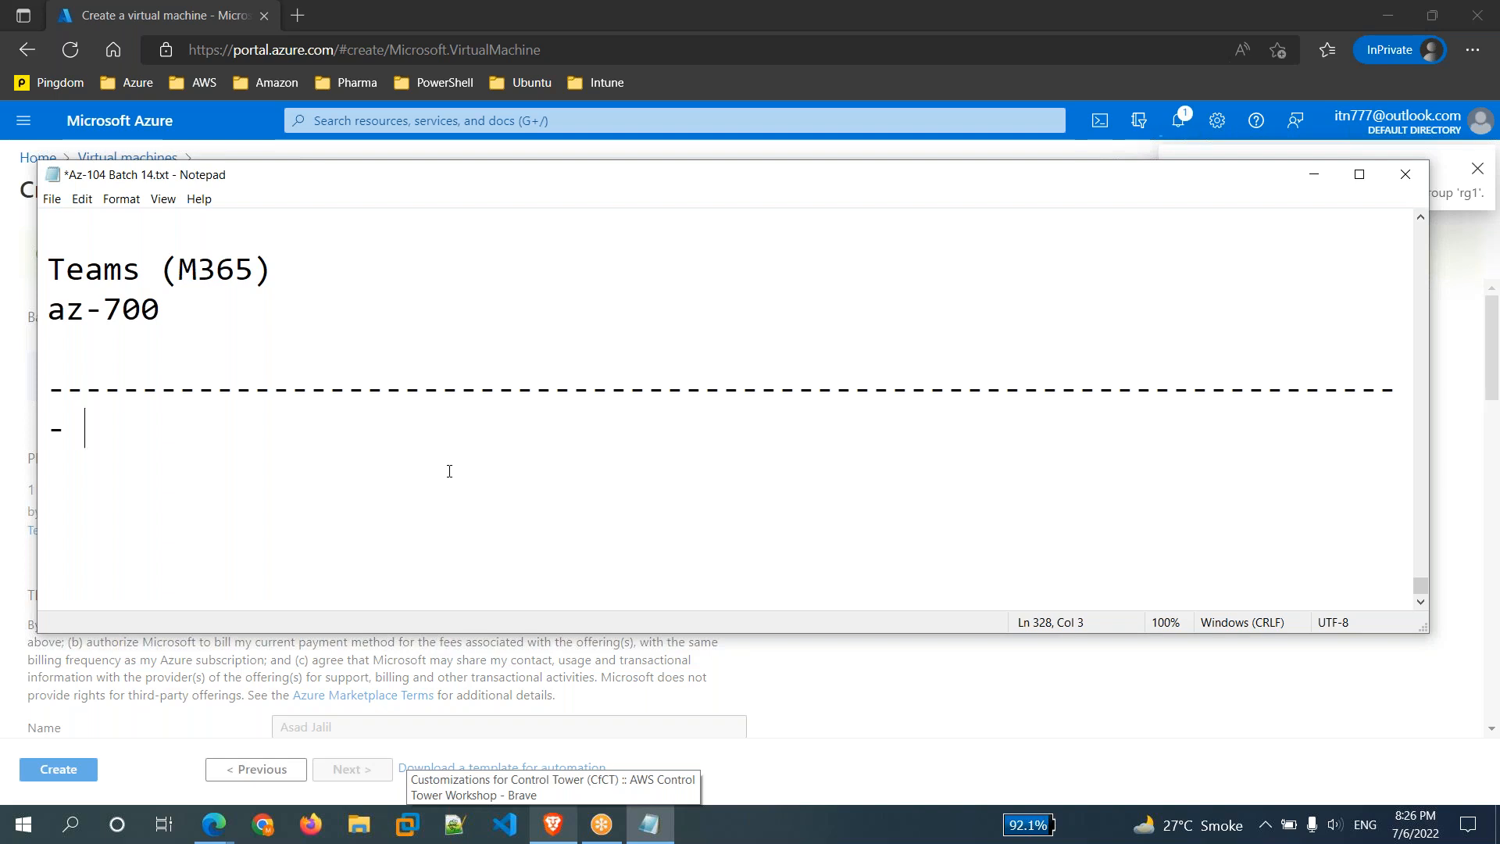
- Write the bullet 'username / password incorrect' and begin a new '- ' bullet below it
click(406, 468)
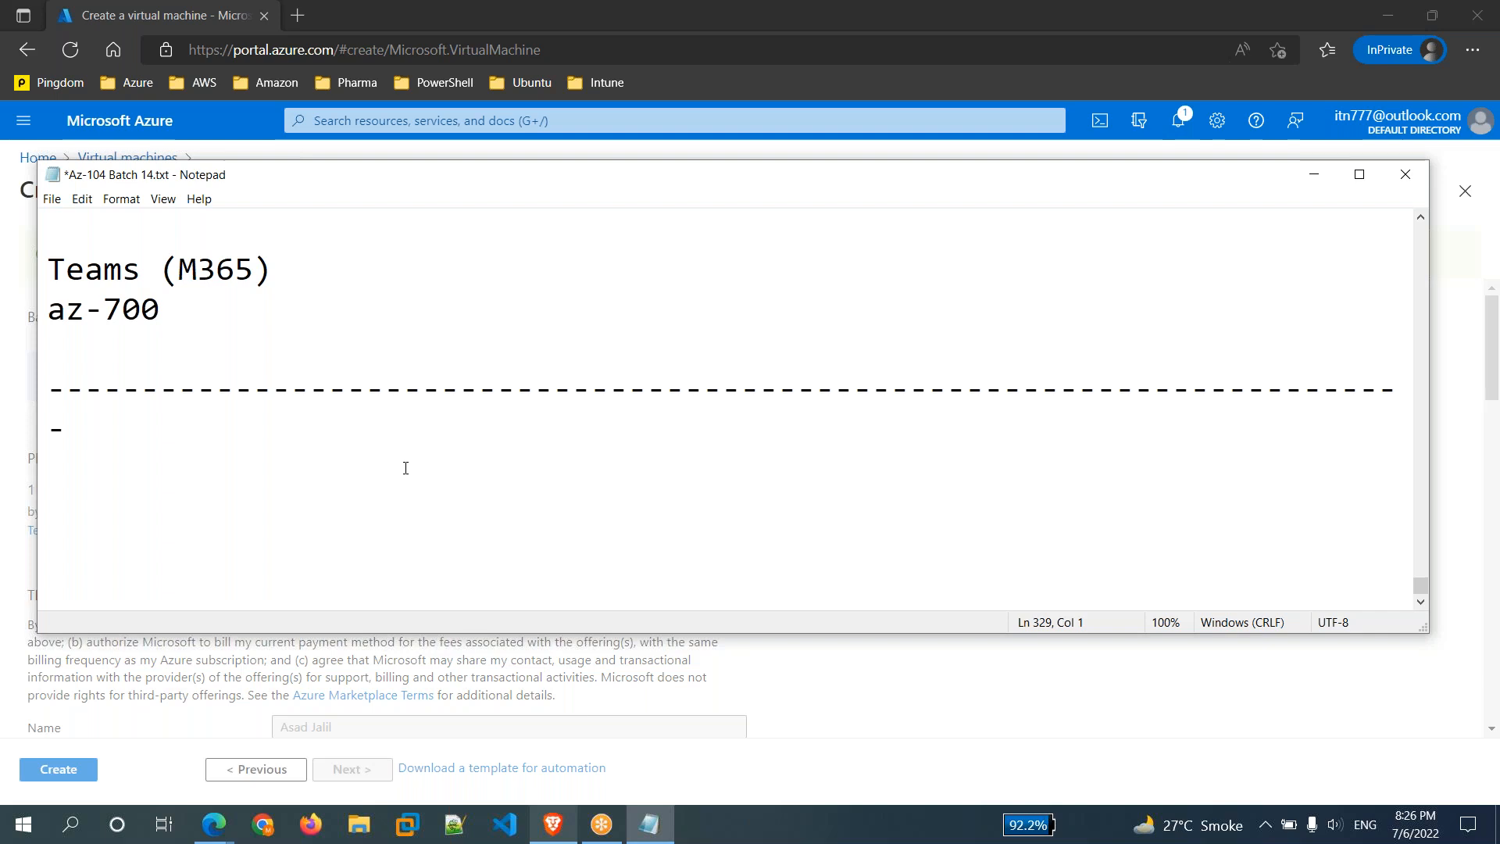
key(BackSpace)
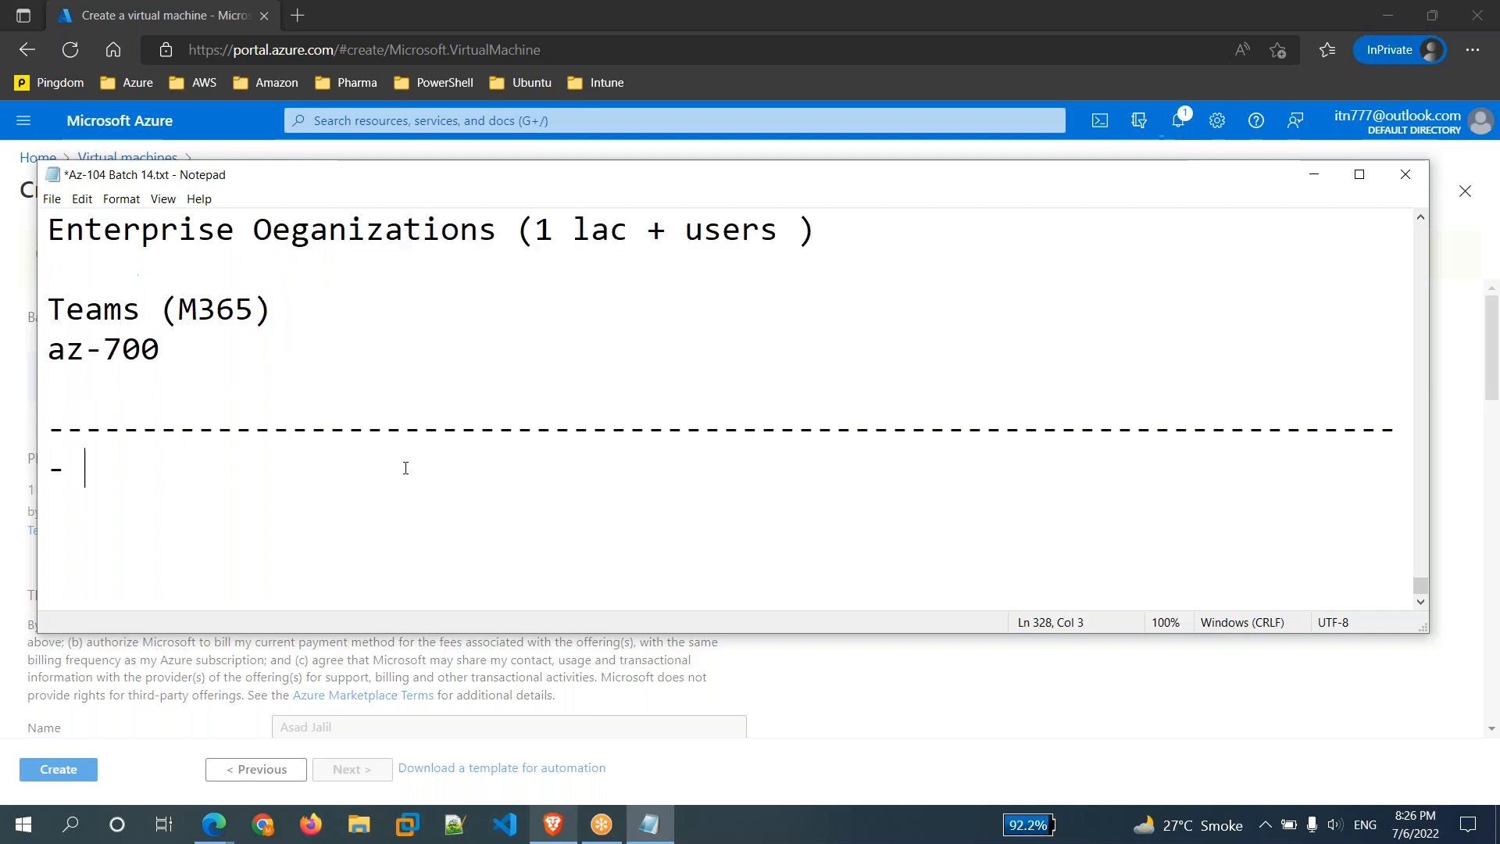
key(BackSpace)
text(P)
key(BackSpace)
text(user)
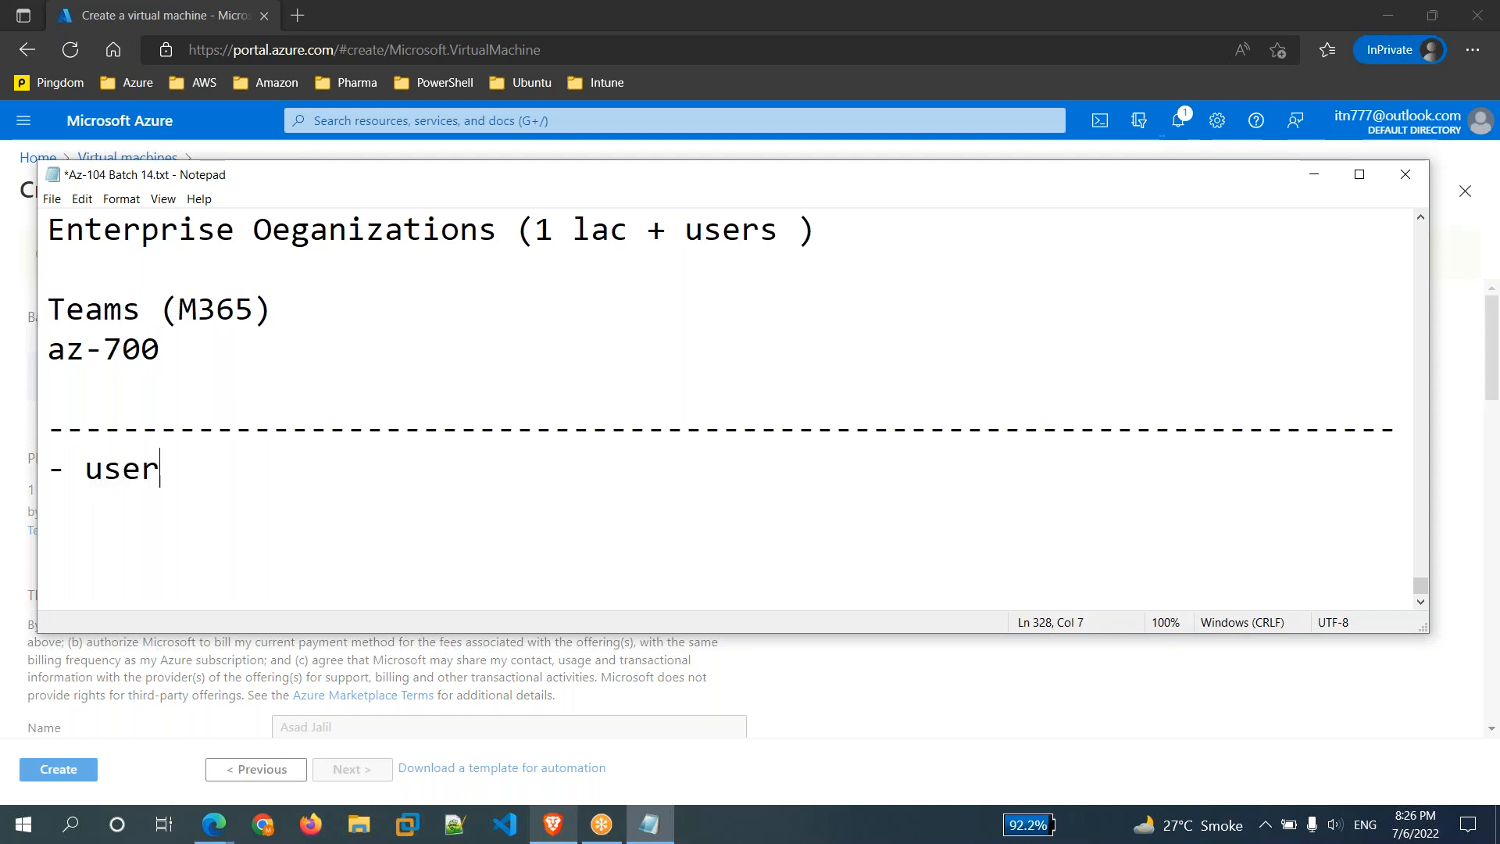
text(name /)
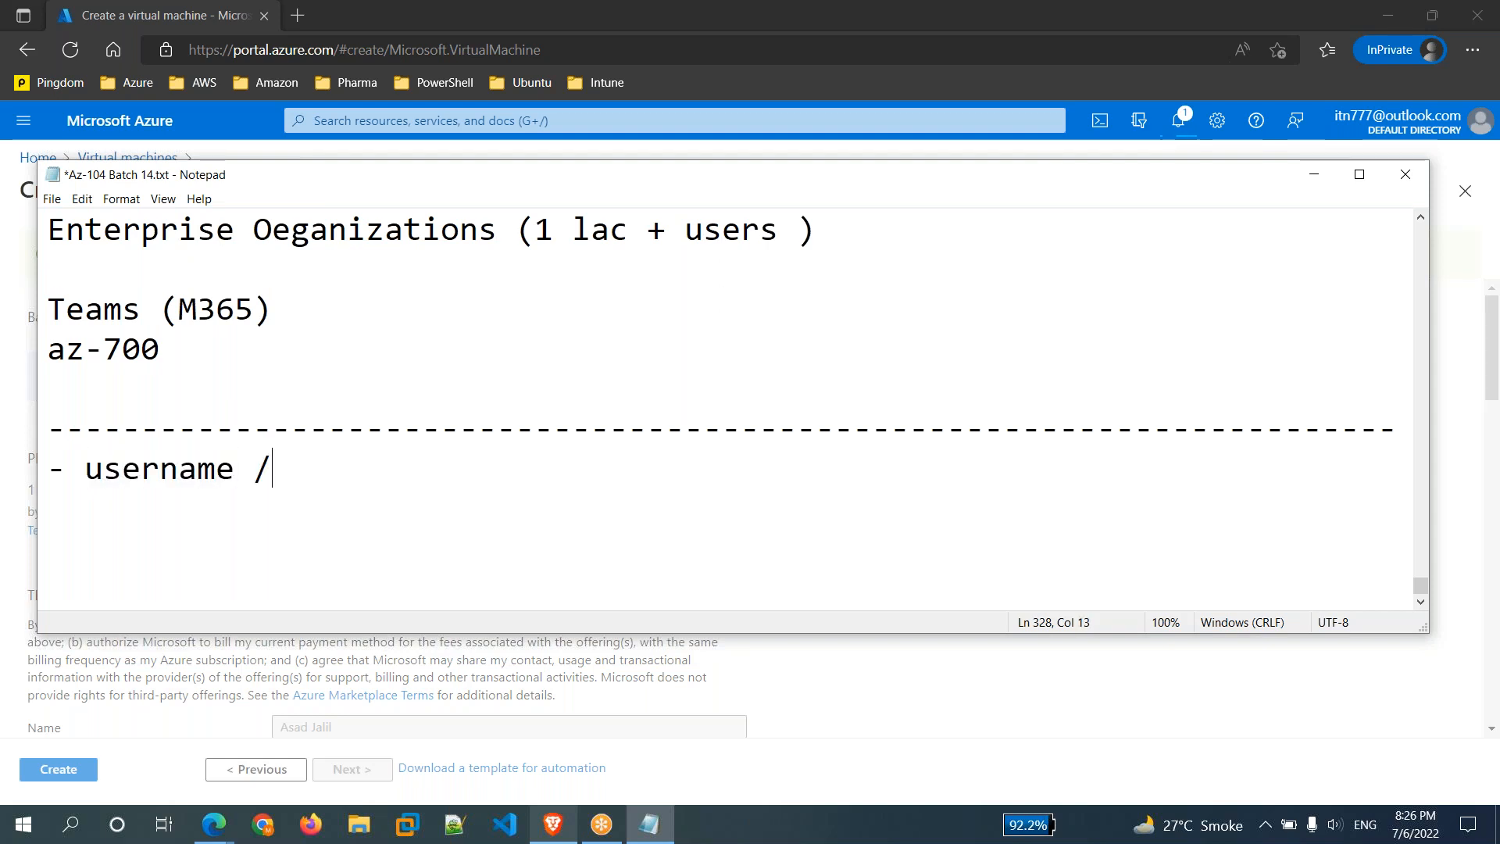
text( passwo)
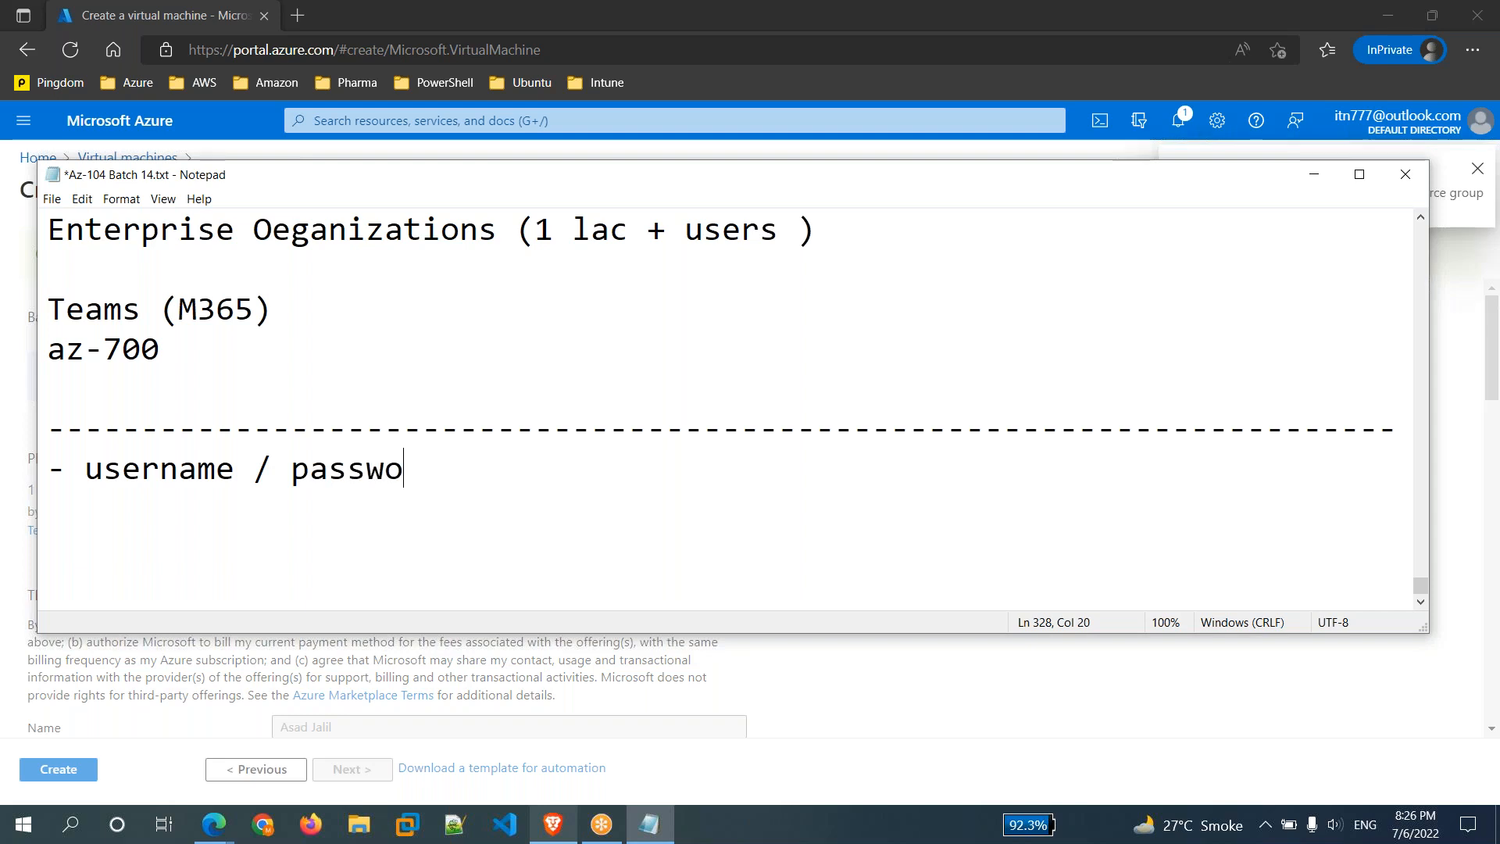
text(rd incorr)
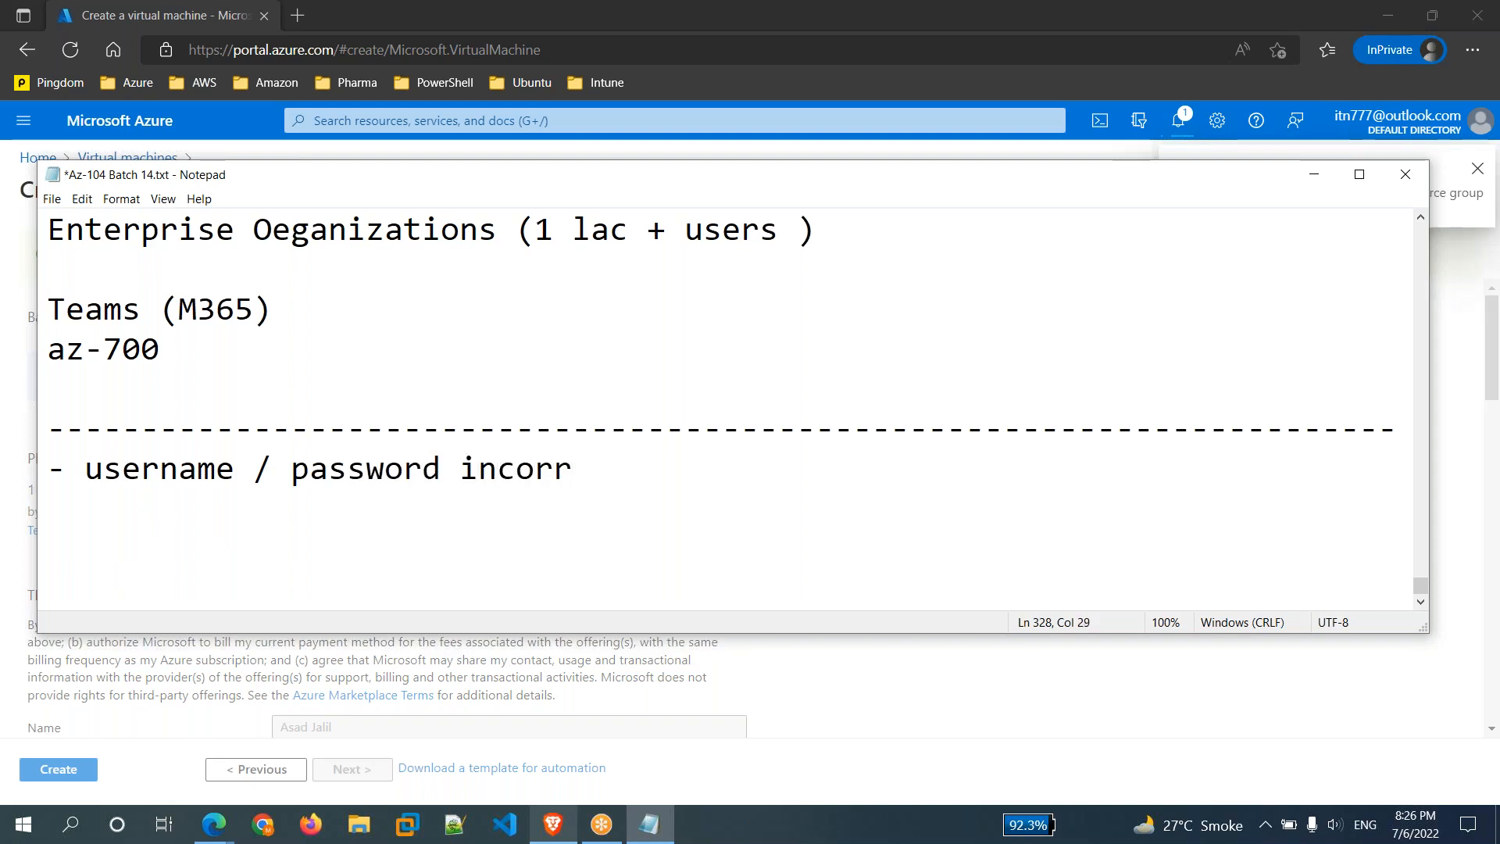
text(ect)
key(Return)
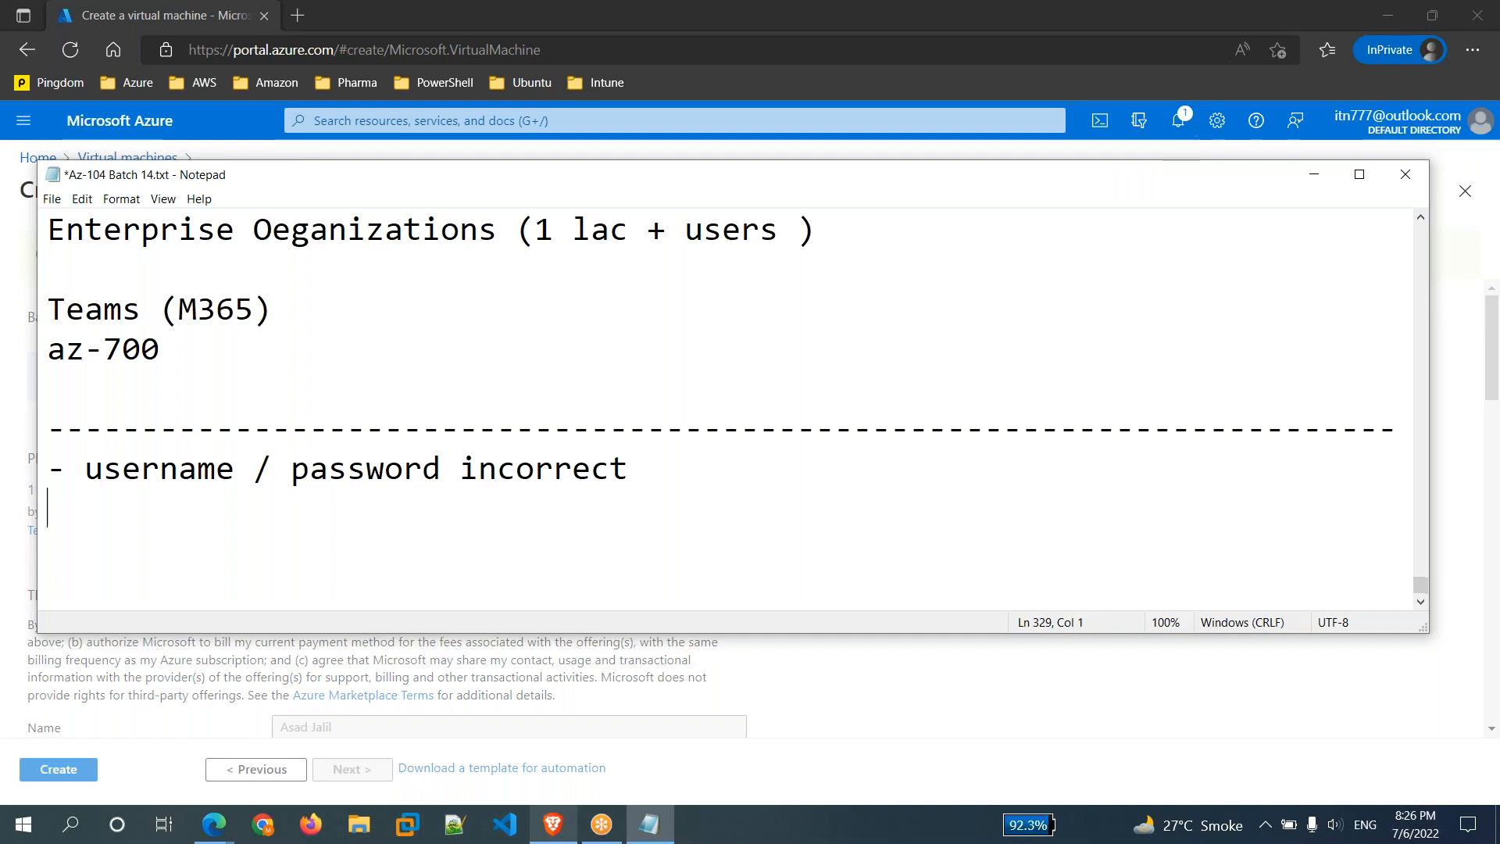
text(-)
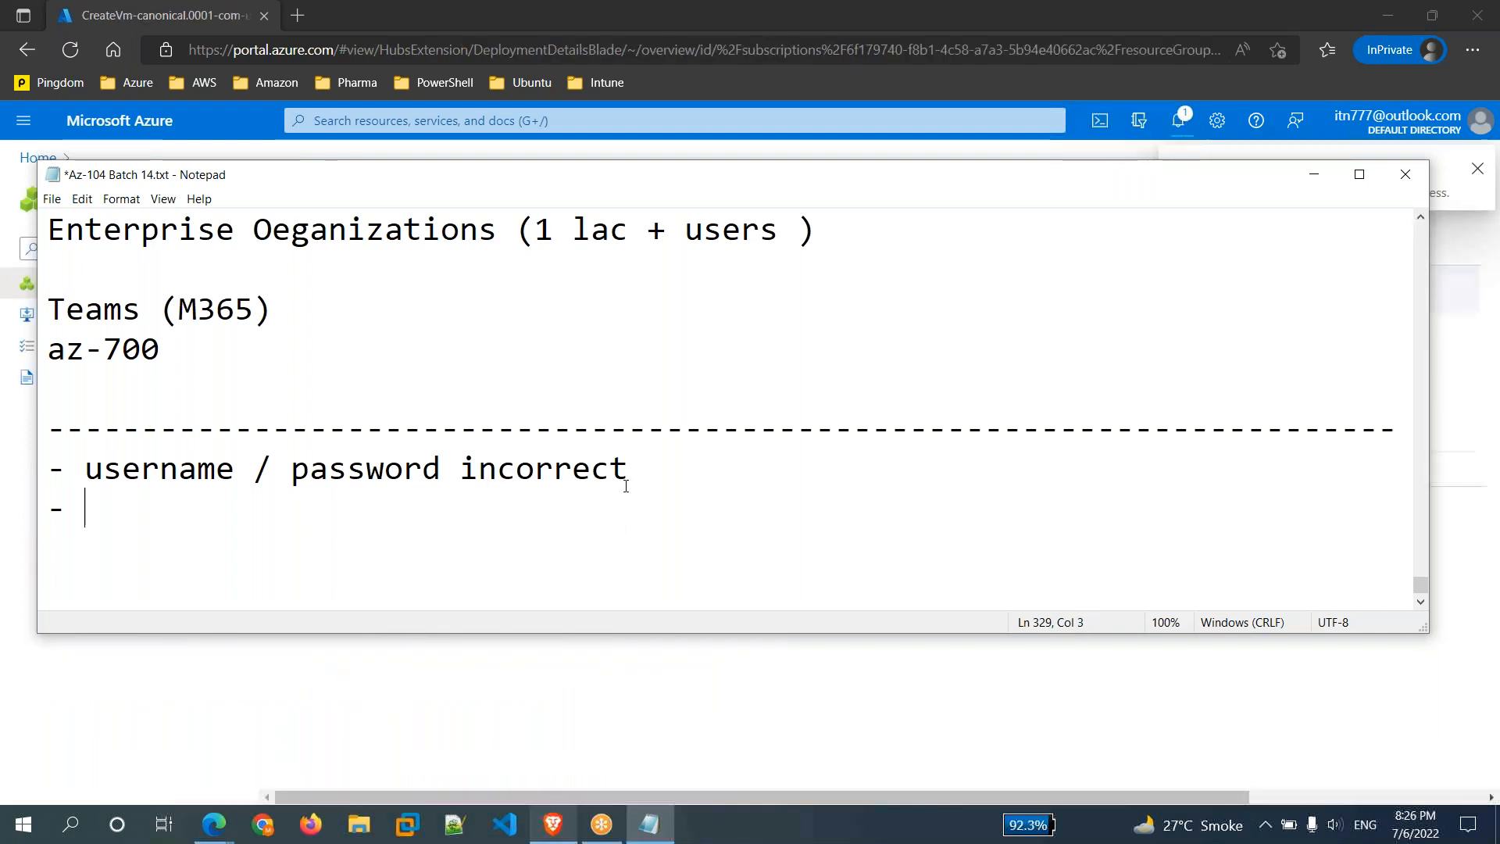
click(445, 719)
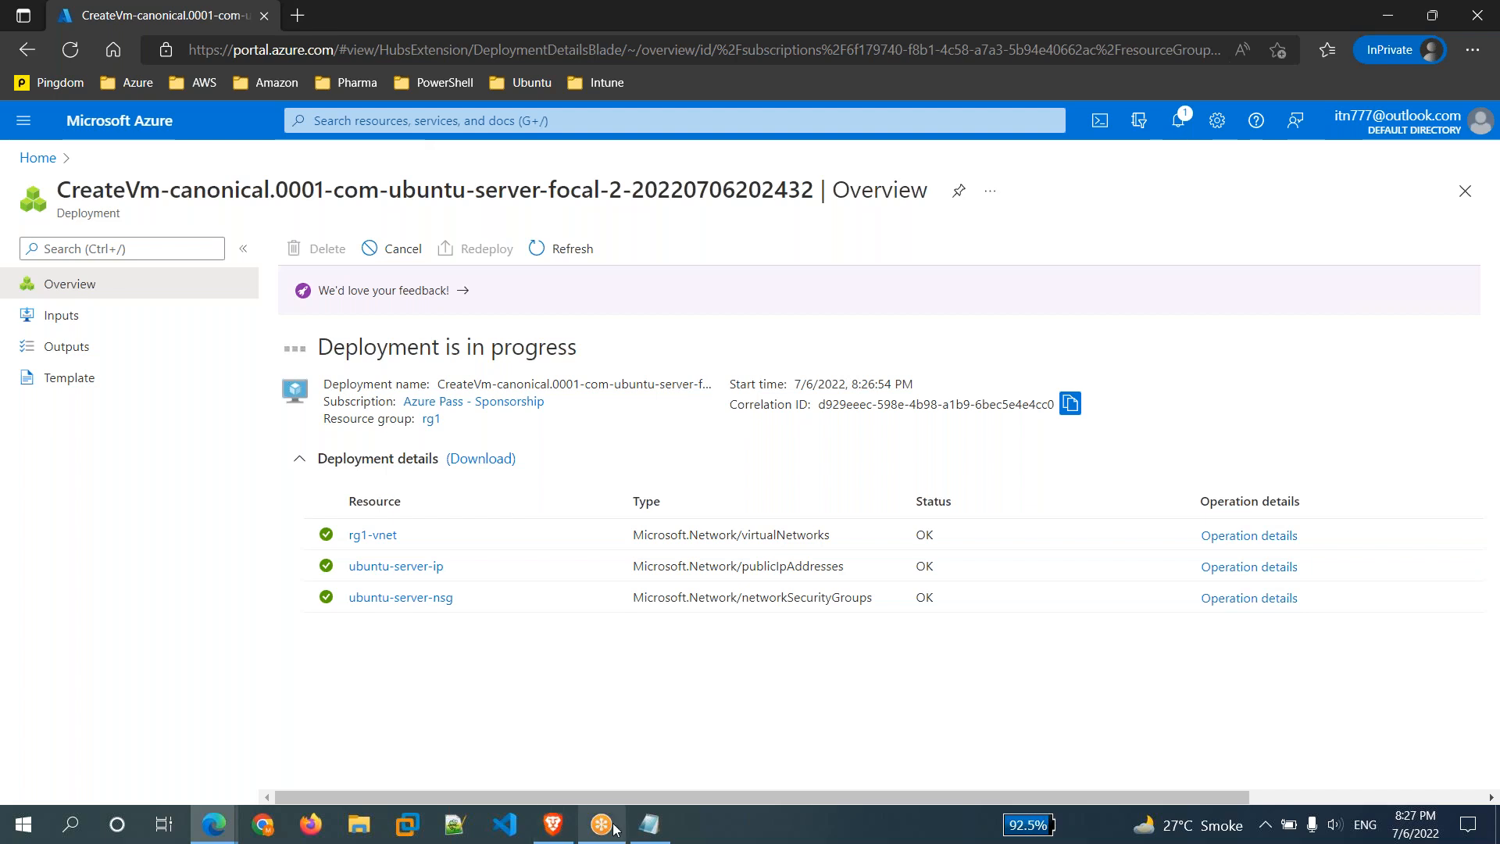
- Add the note 'within 30 days password will expire' followed by a new empty bullet
click(650, 836)
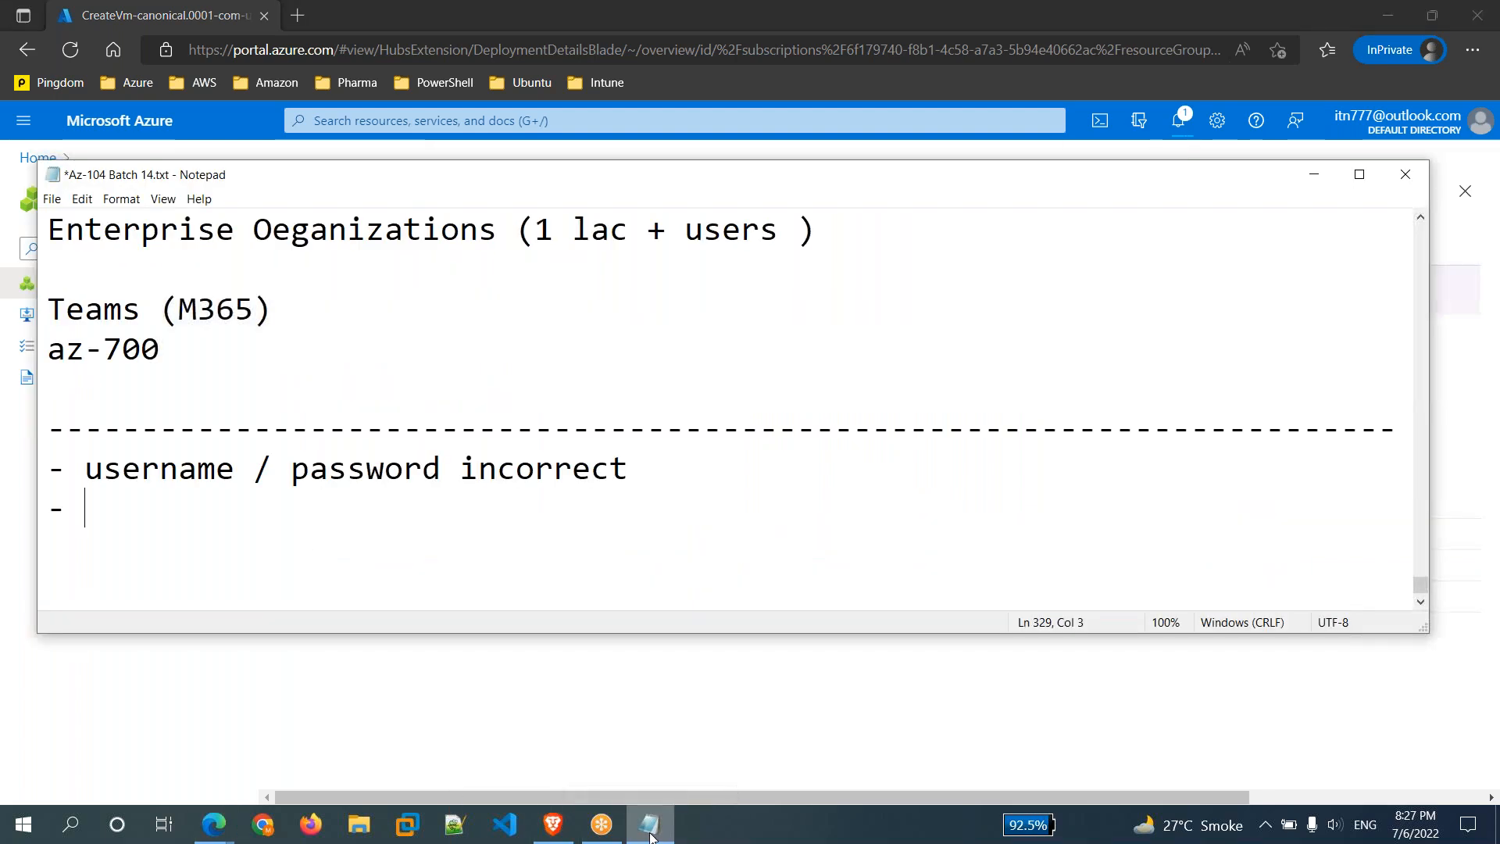
text(with)
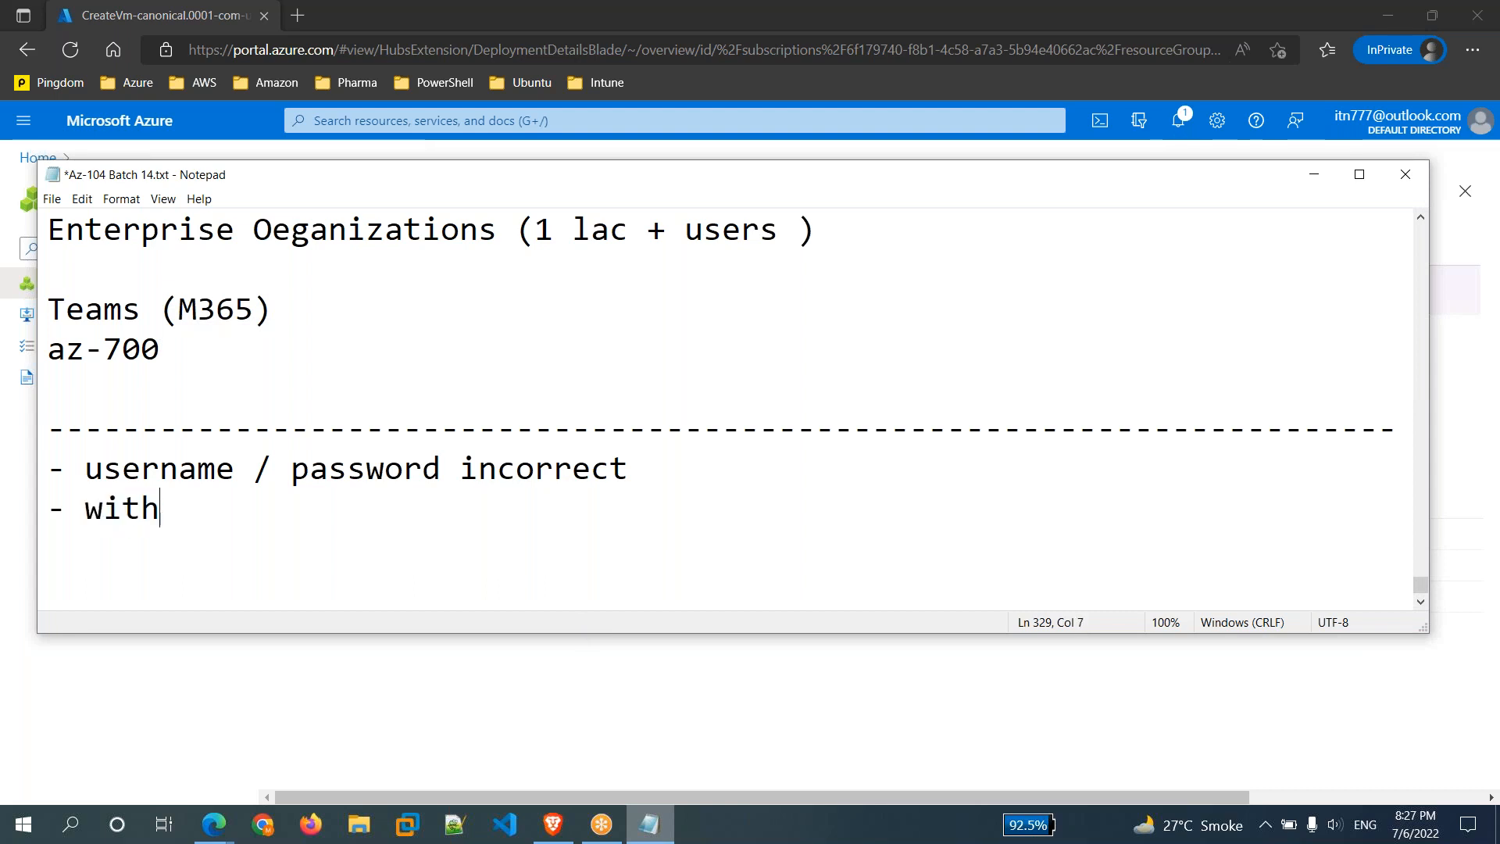
text(in 30 days )
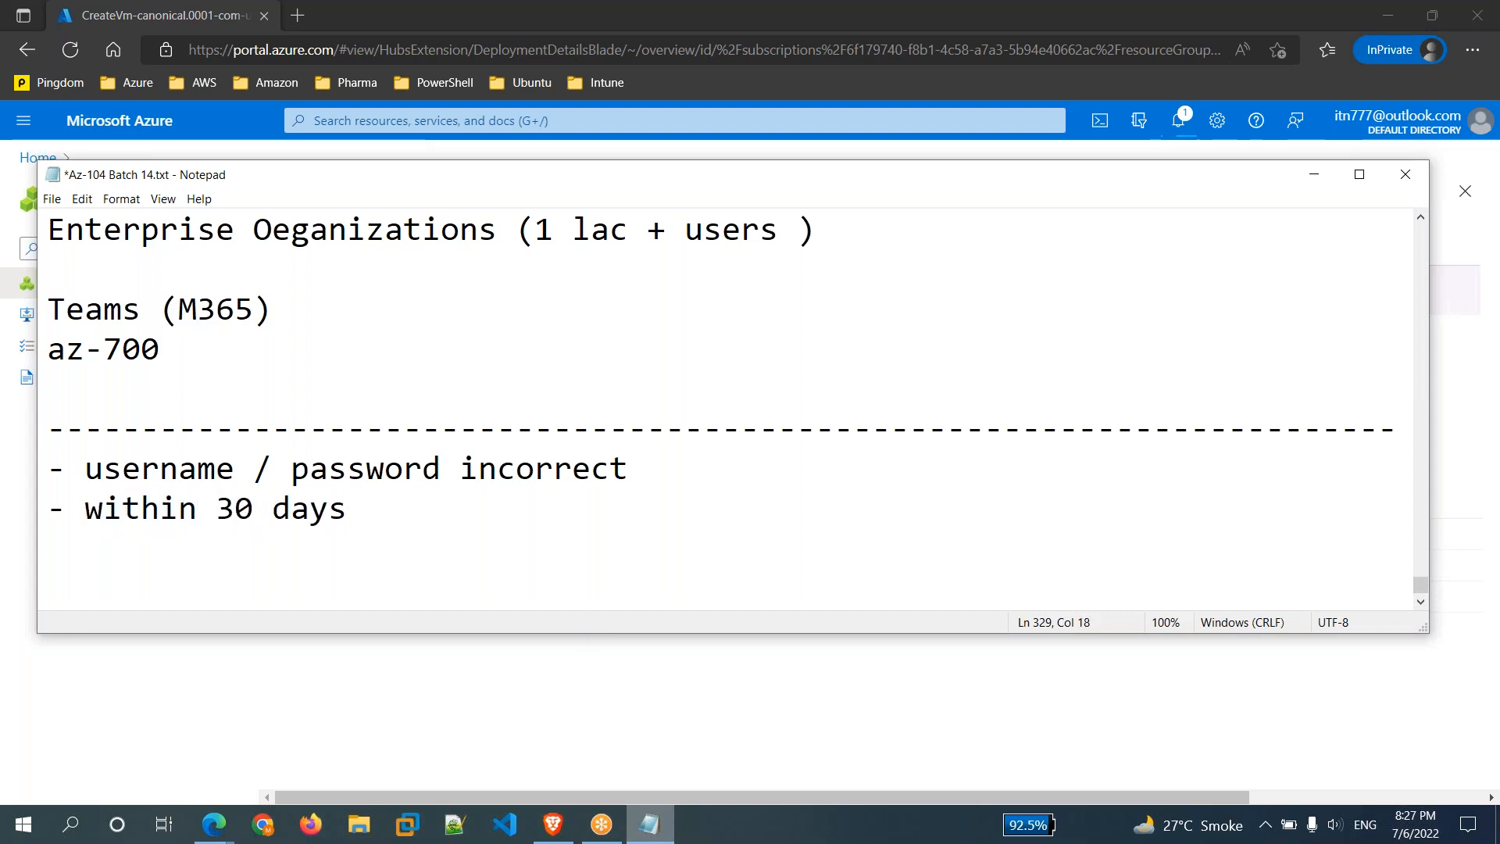
text(passwor)
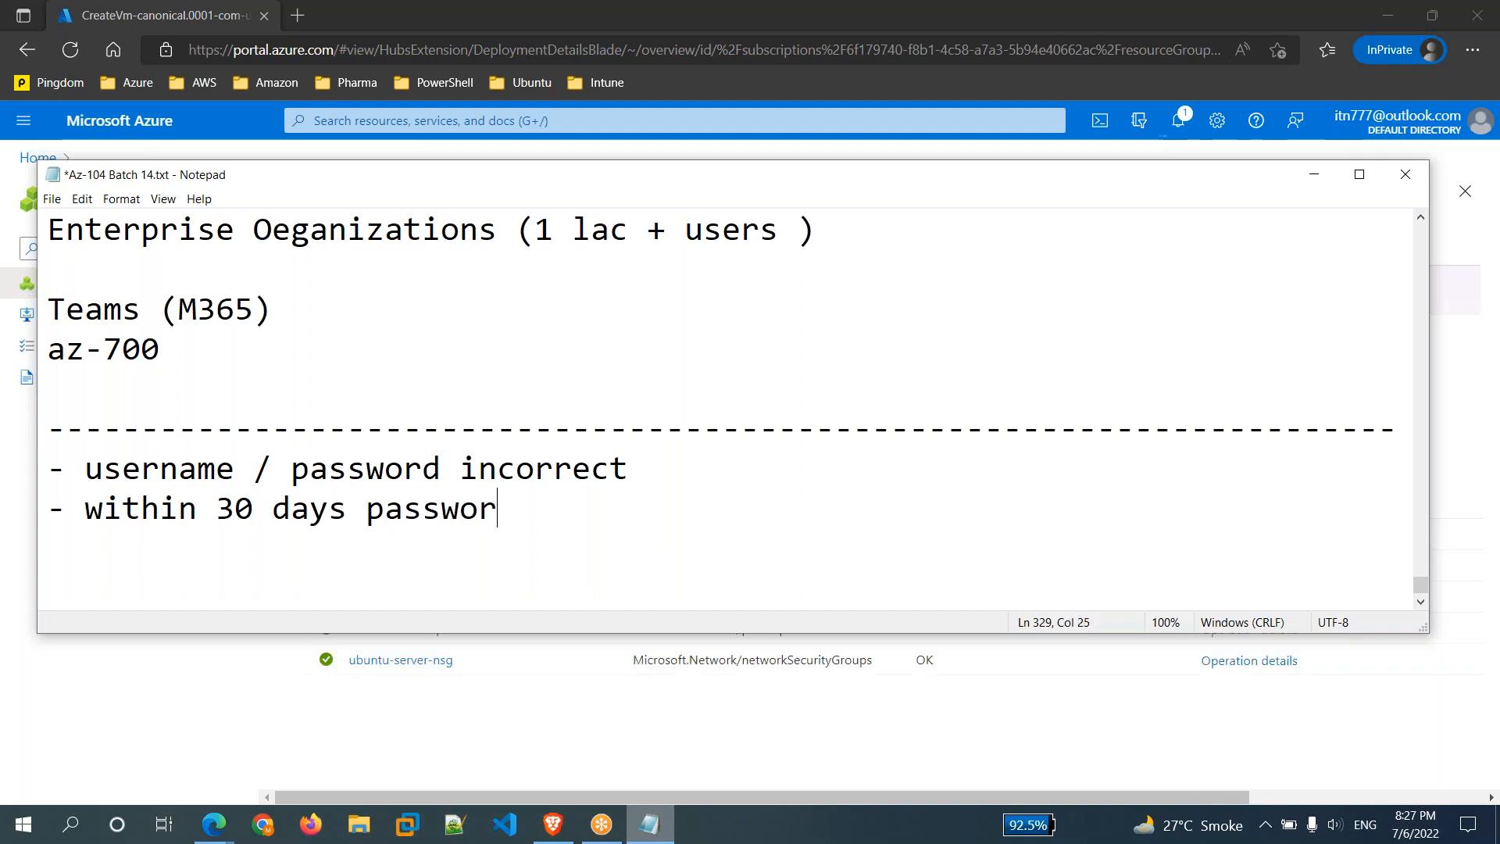
text(d will expire)
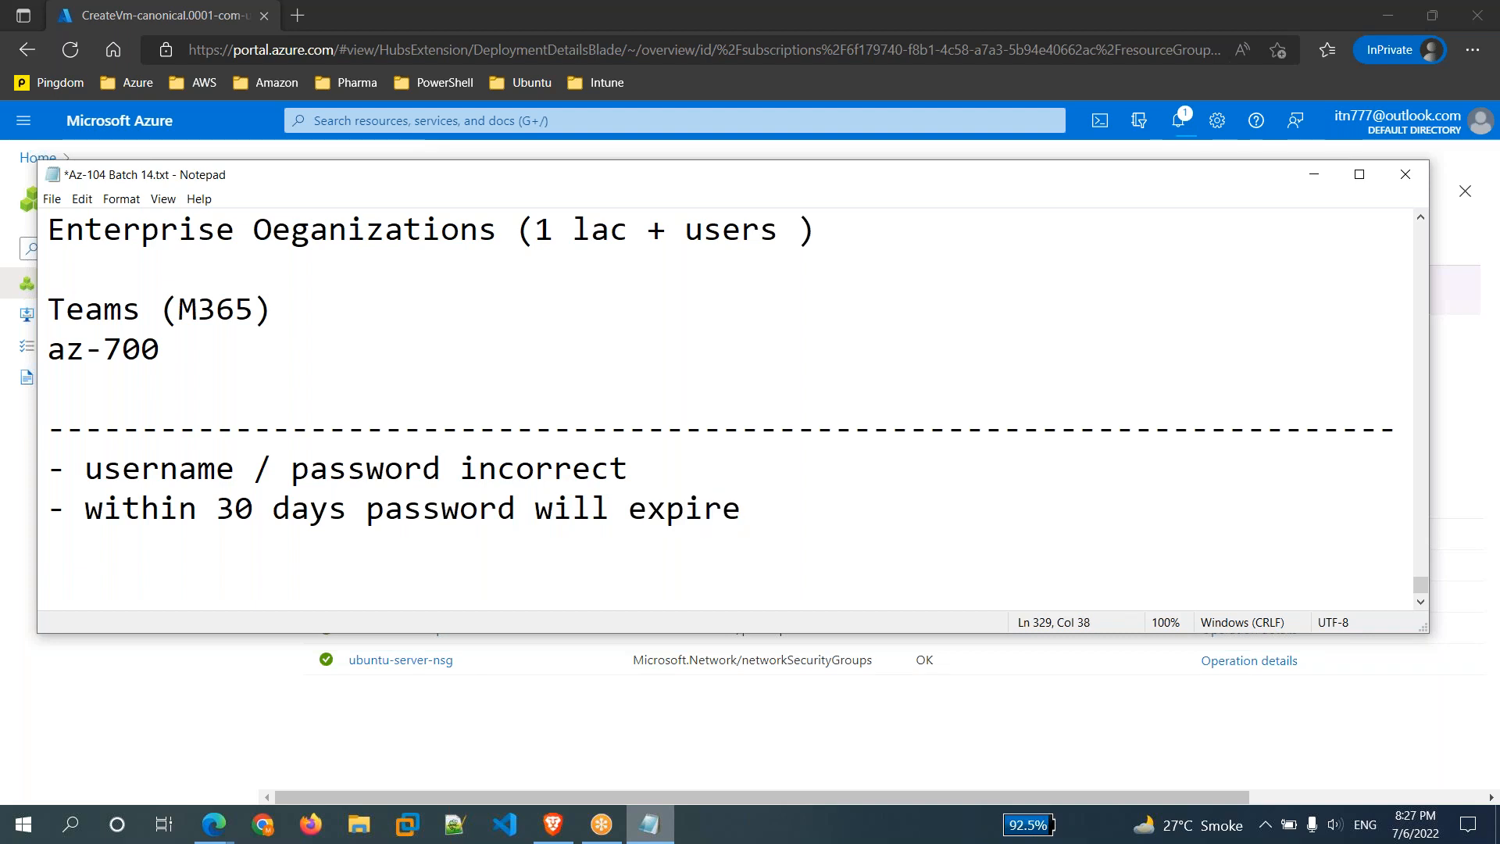
key(Return)
text(-)
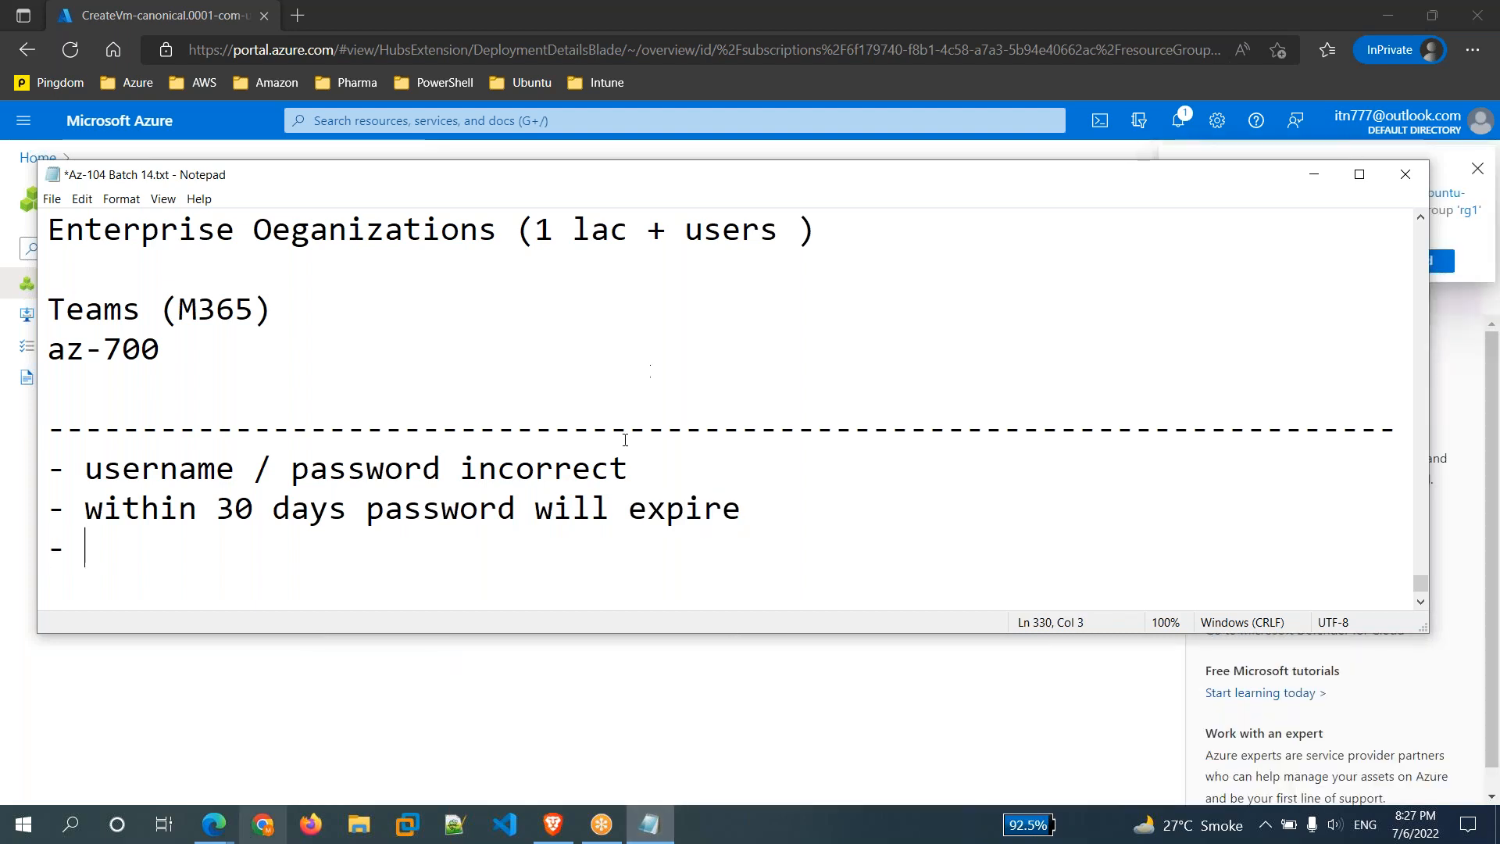
drag(219, 513, 272, 511)
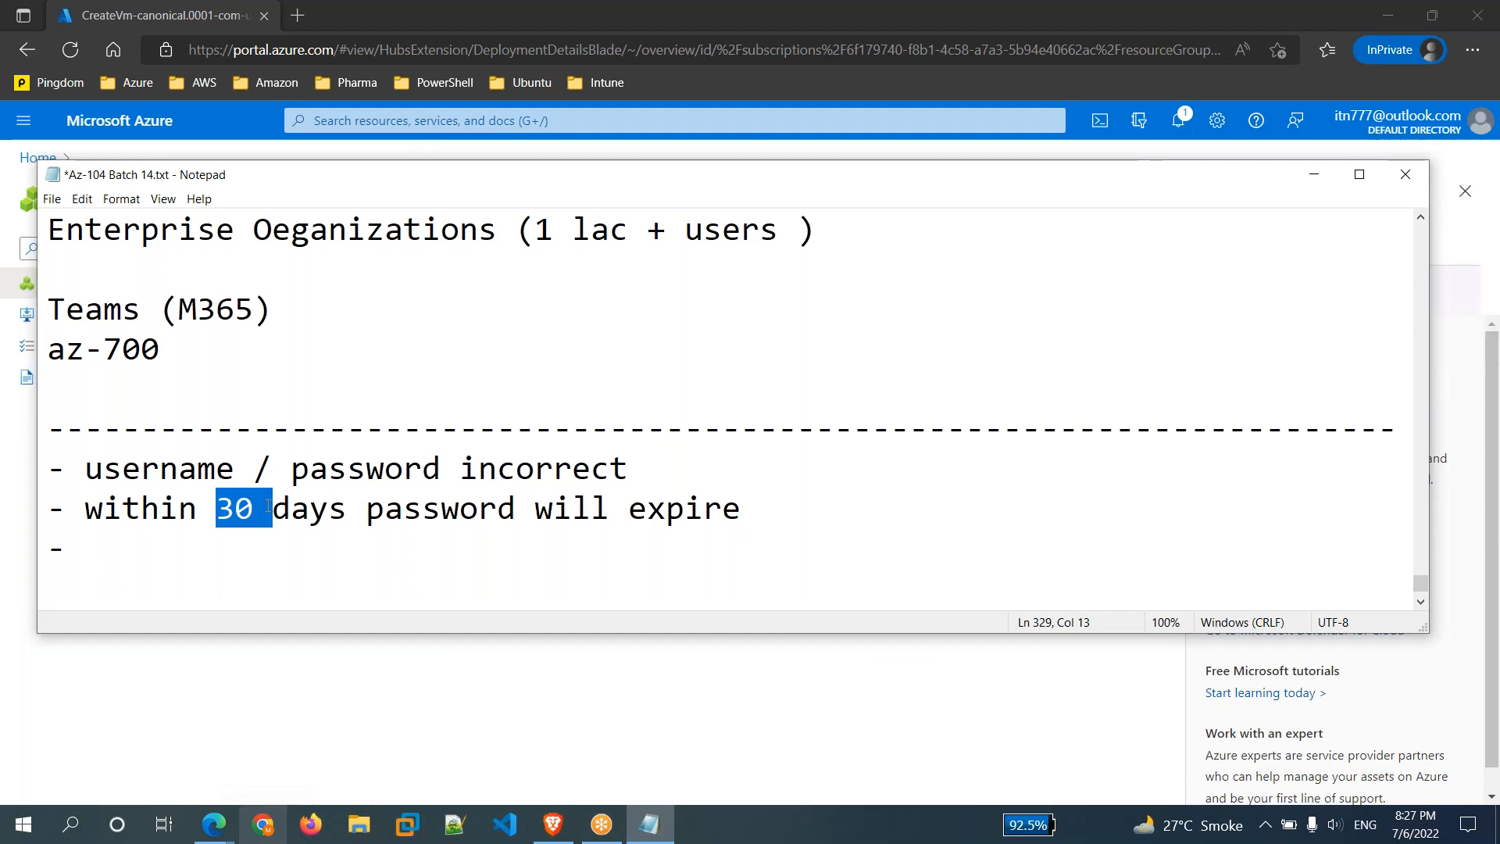
click(198, 558)
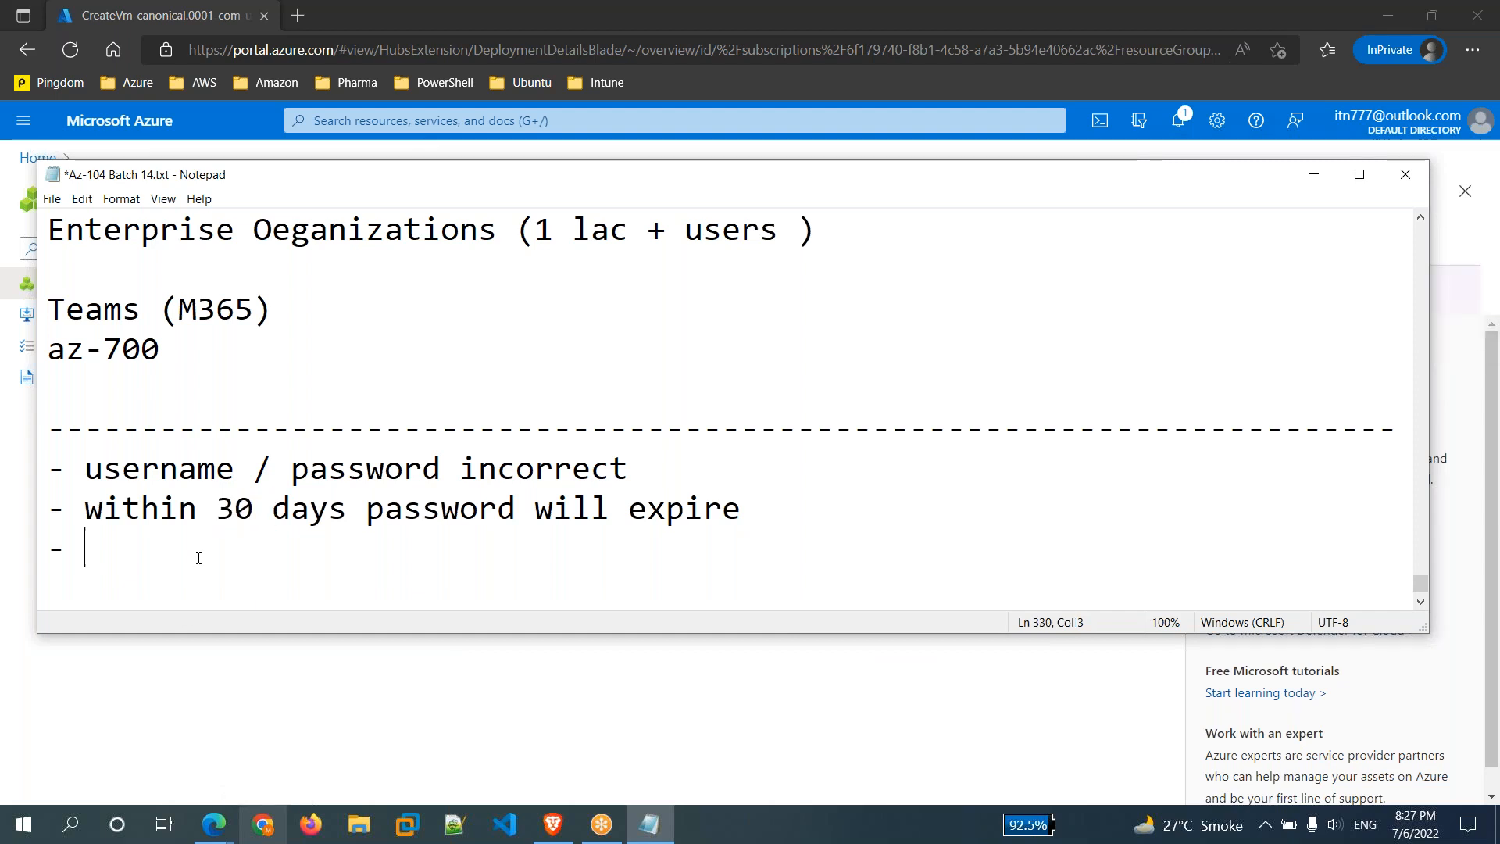
click(282, 705)
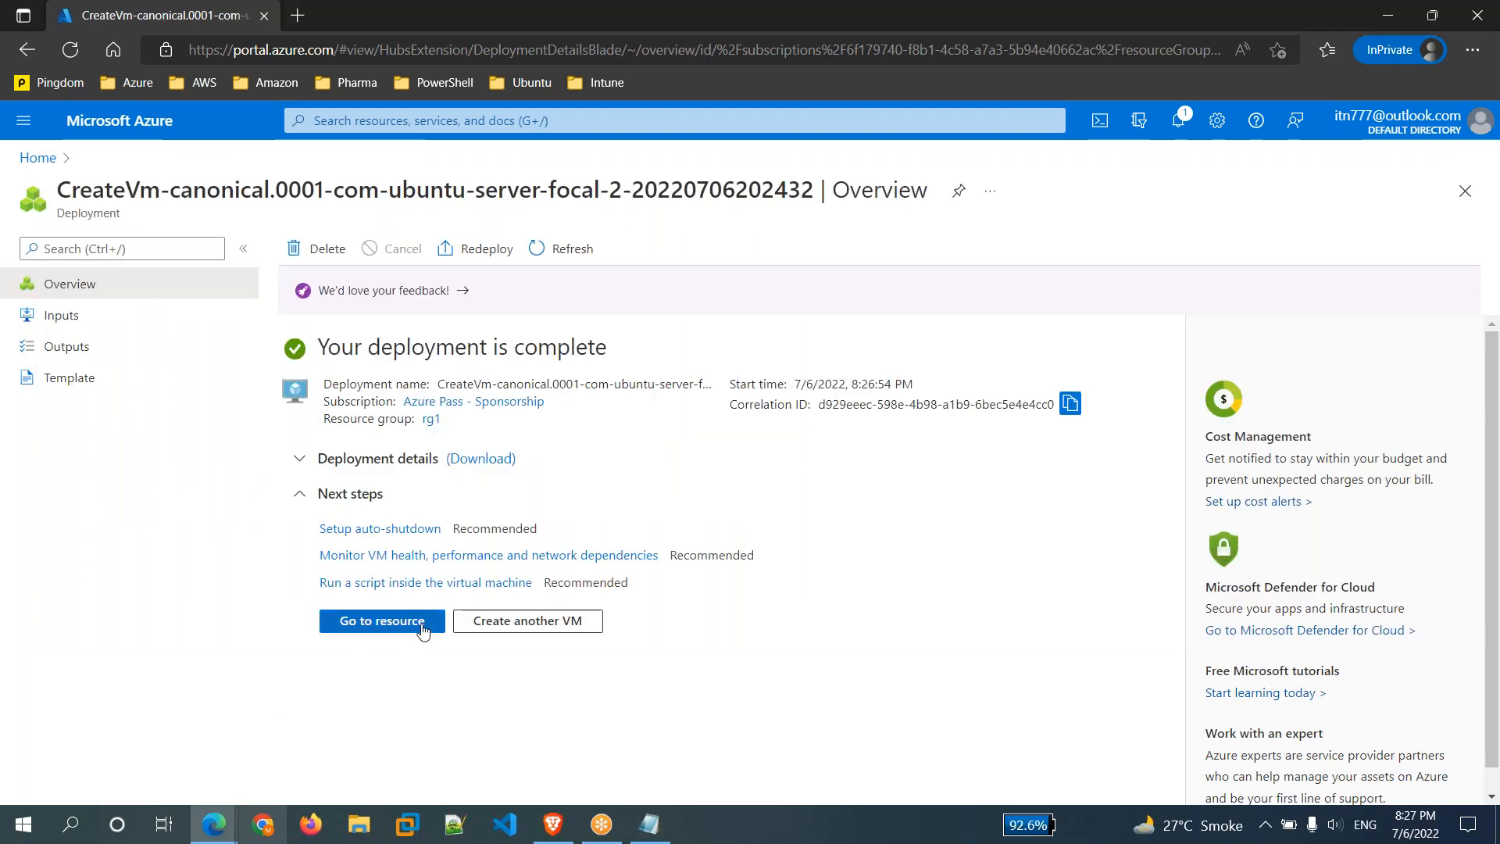
- Go to the deployed ubuntu-server VM, check the notes, then minimize Notepad to view its overview
click(418, 622)
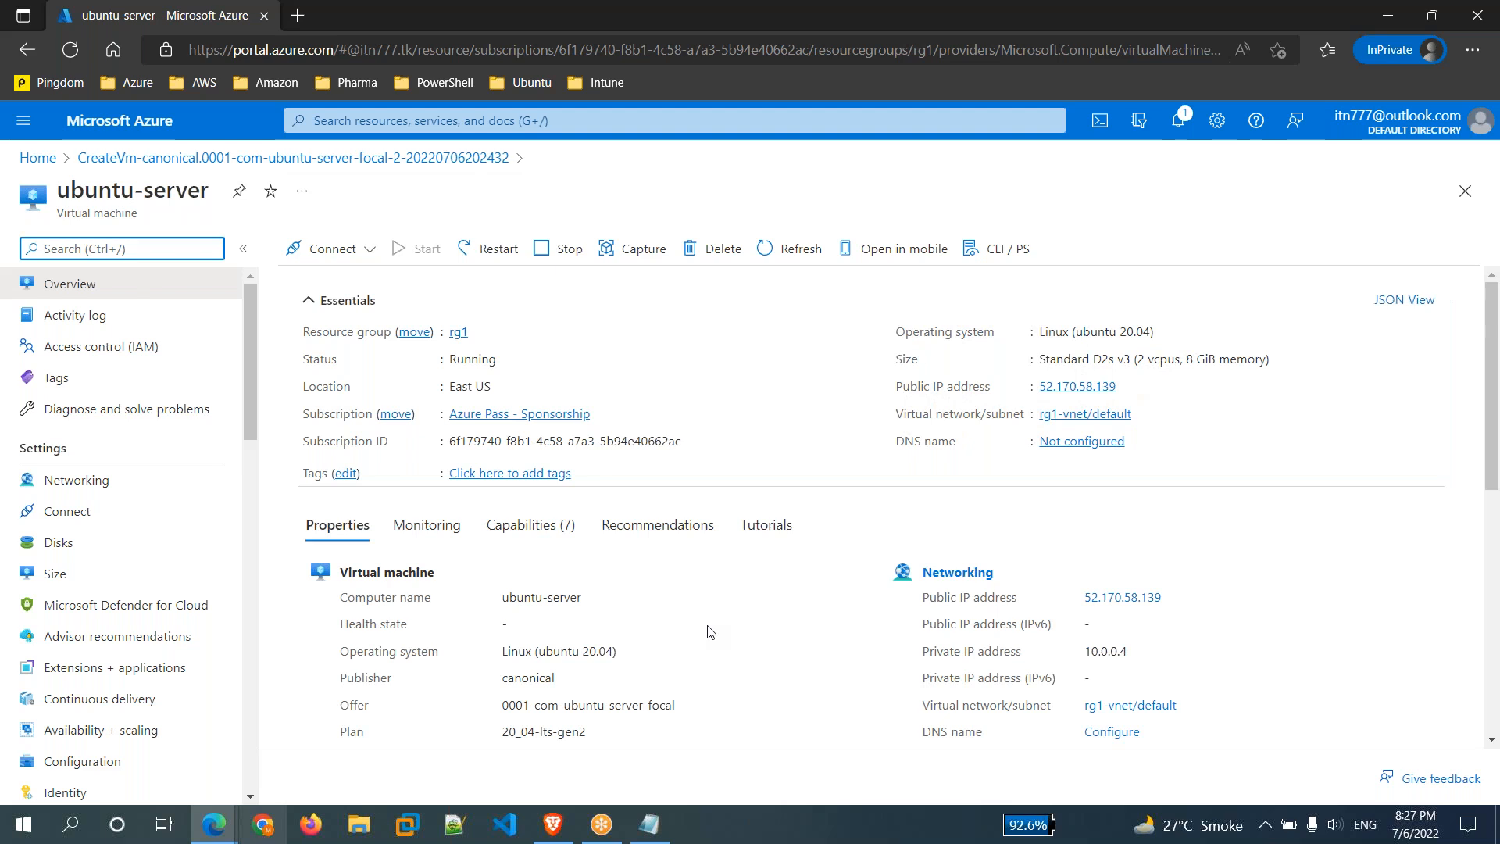
click(652, 822)
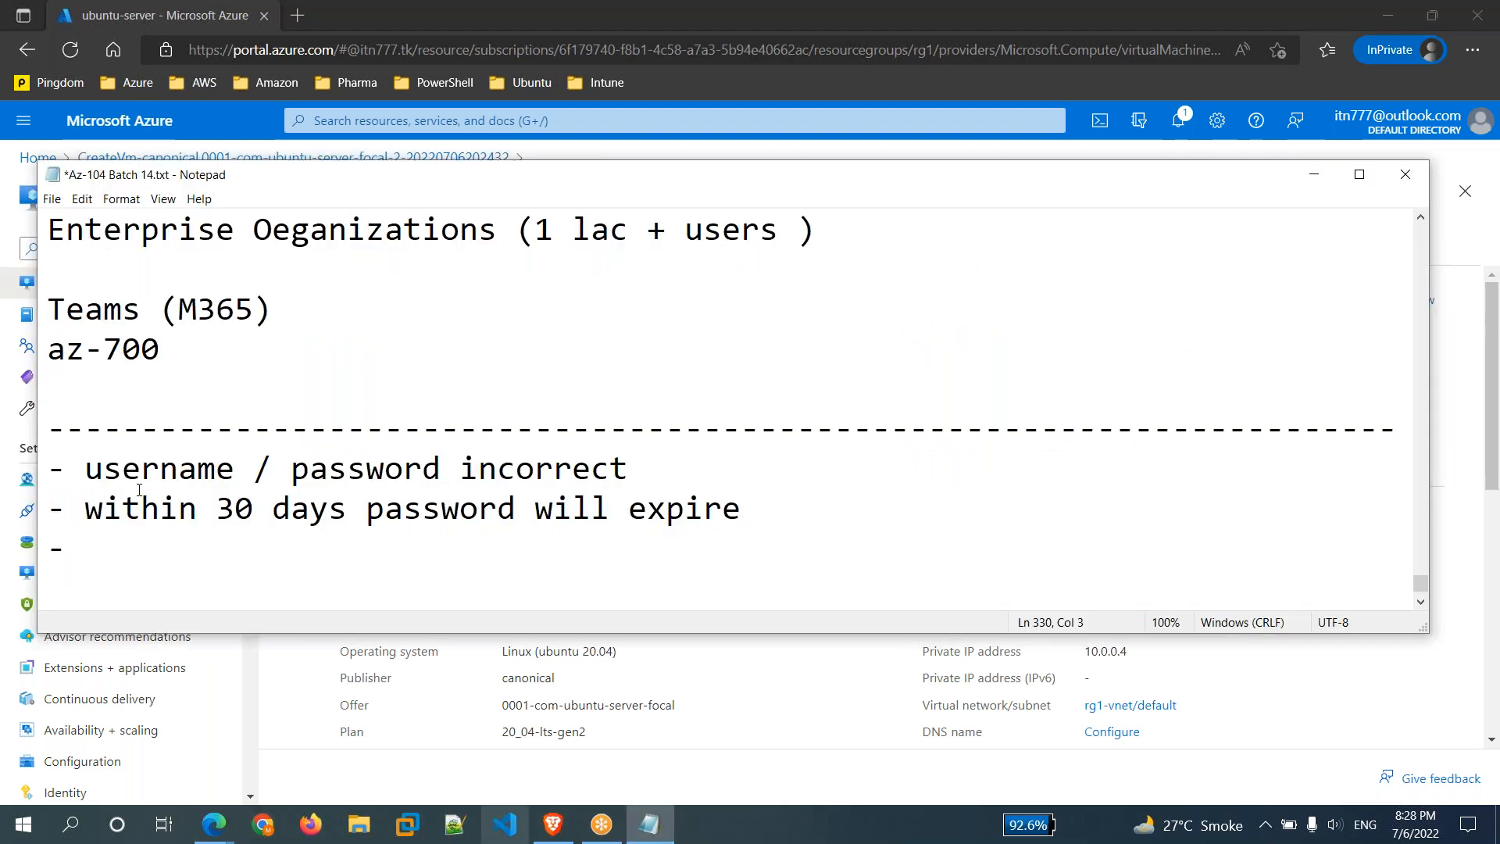
drag(89, 480, 637, 483)
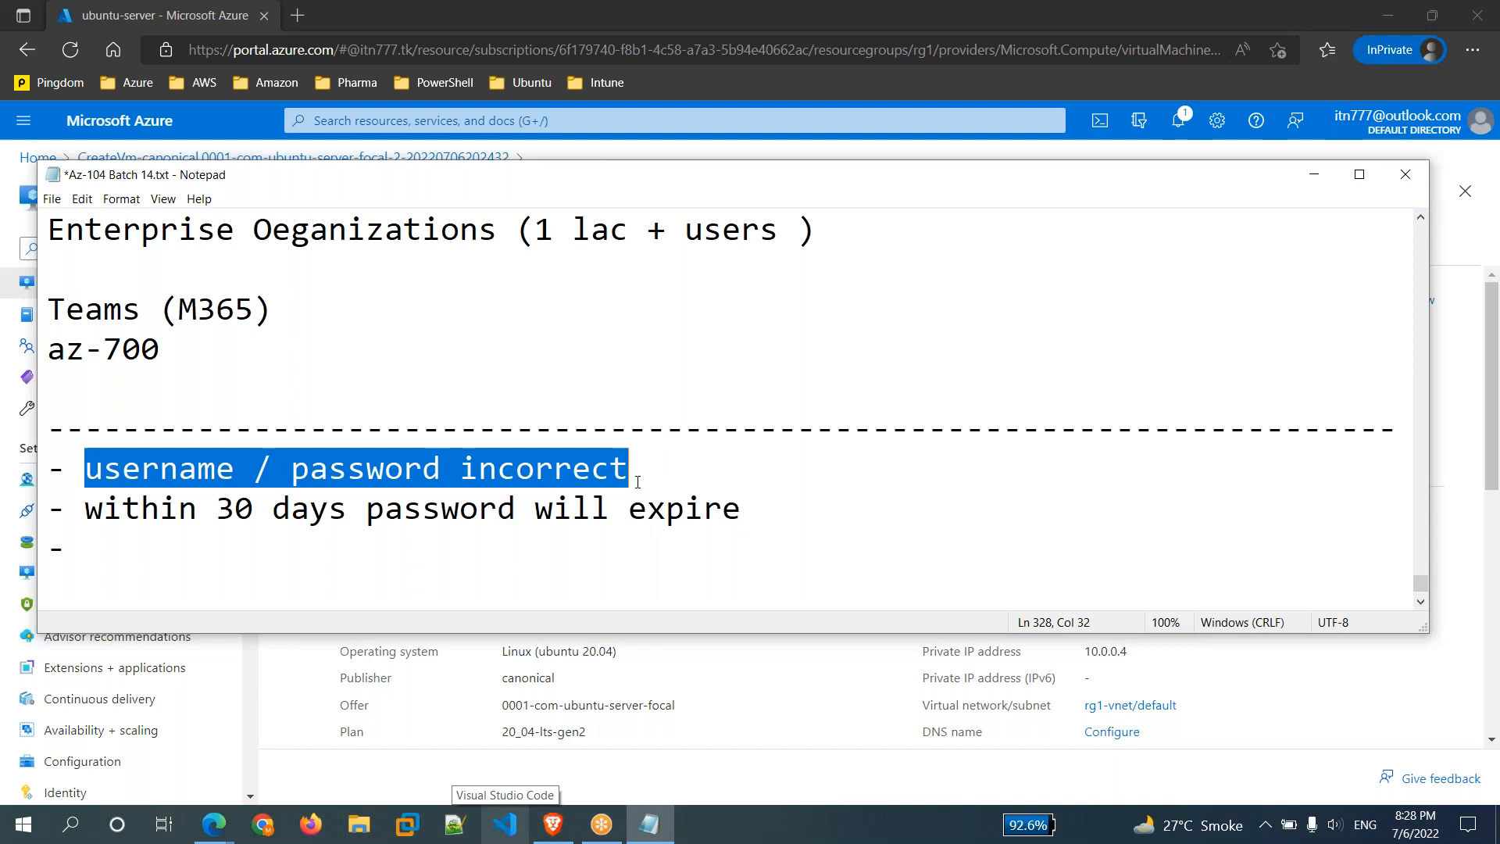
click(393, 548)
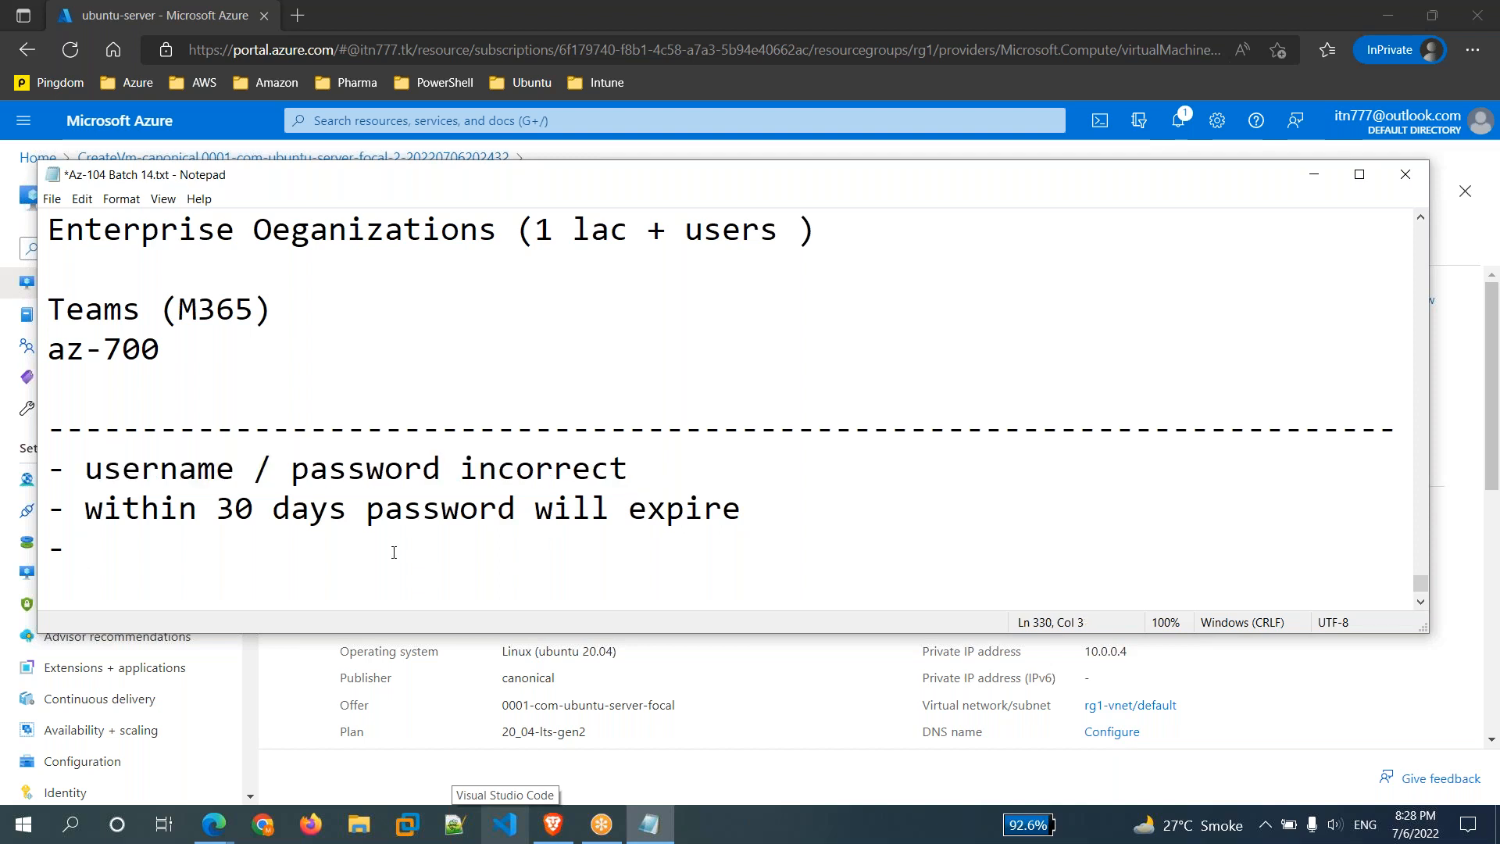
click(658, 830)
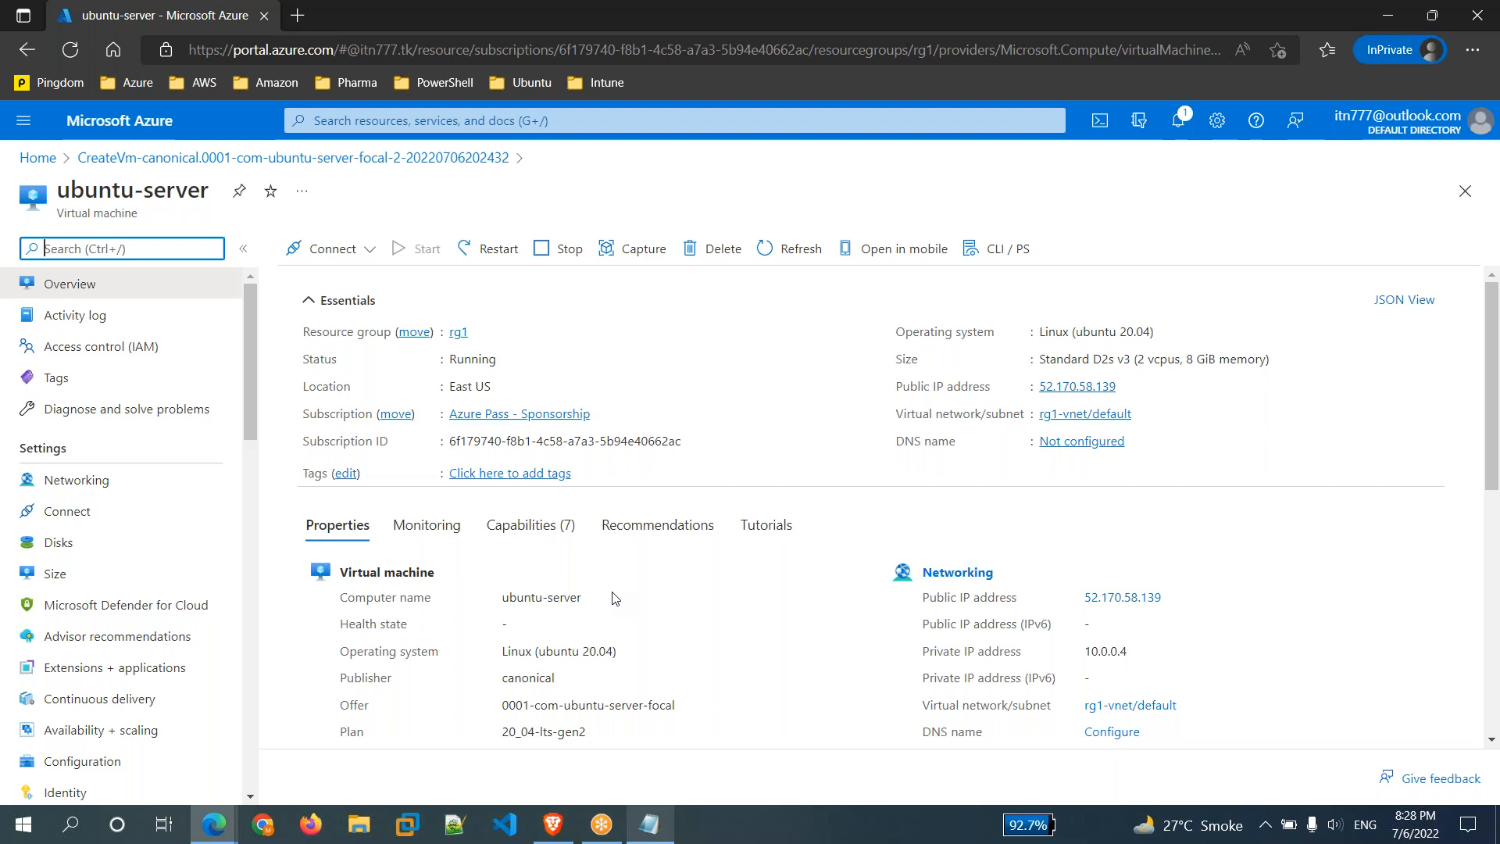
- Bring up the SSH instructions from ubuntu-server's Connect menu
scroll(129, 564, down, 3)
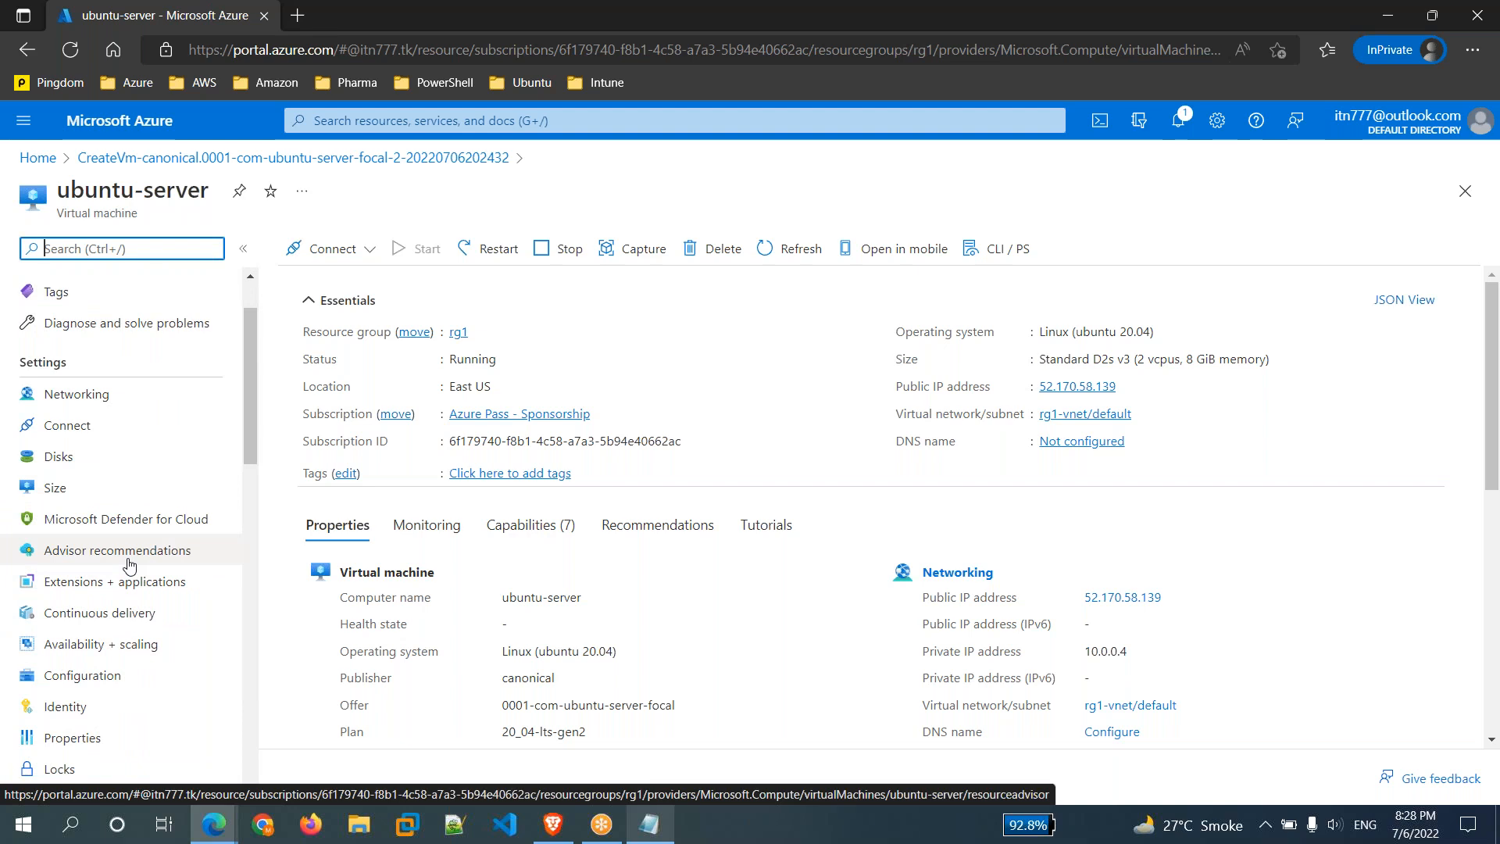
scroll(128, 564, down, 5)
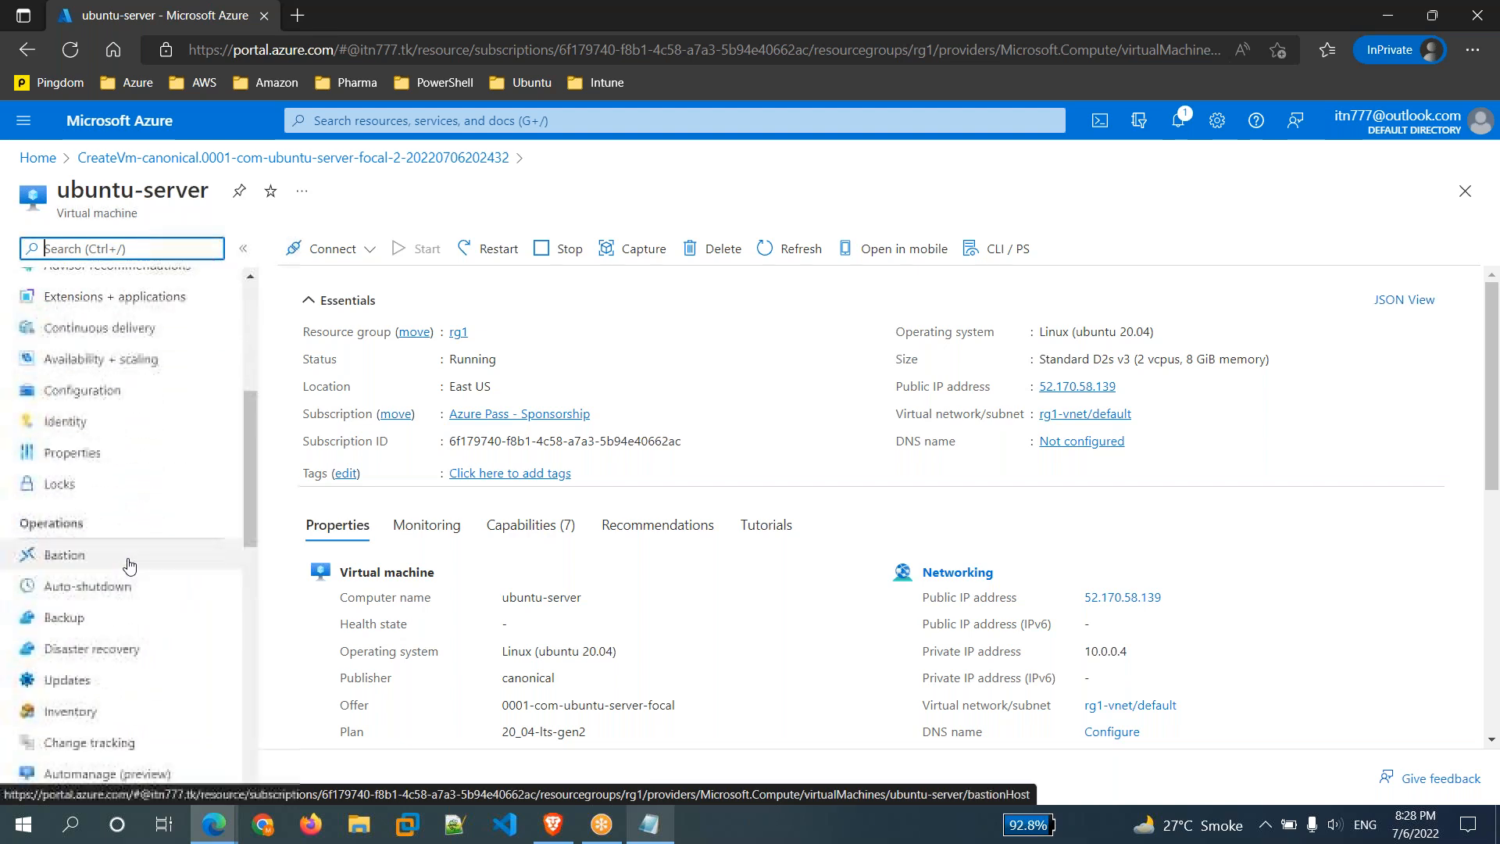
scroll(149, 570, down, 2)
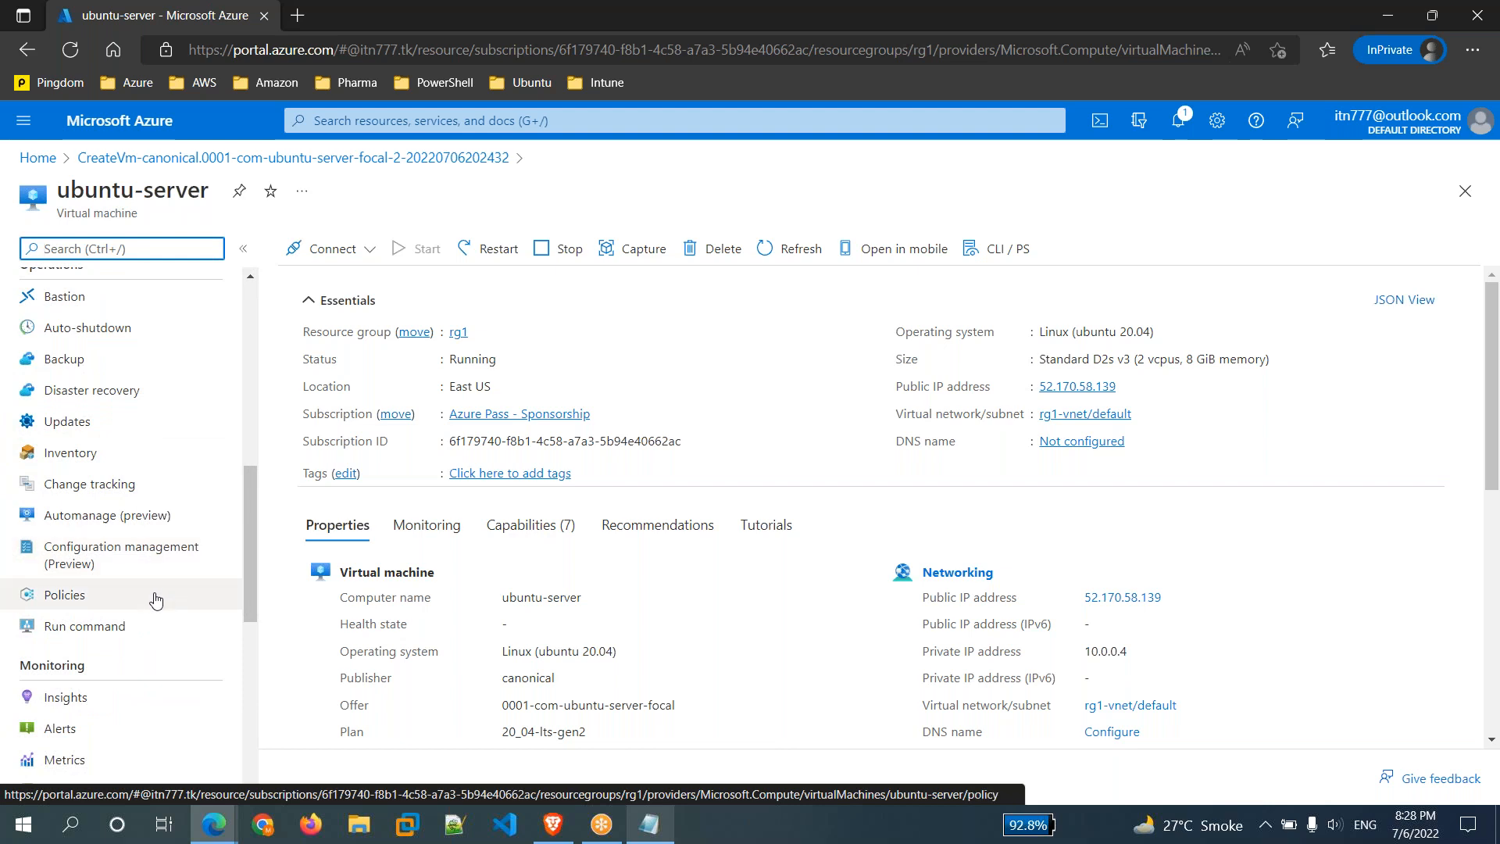
scroll(141, 637, down, 3)
scroll(141, 637, down, 3)
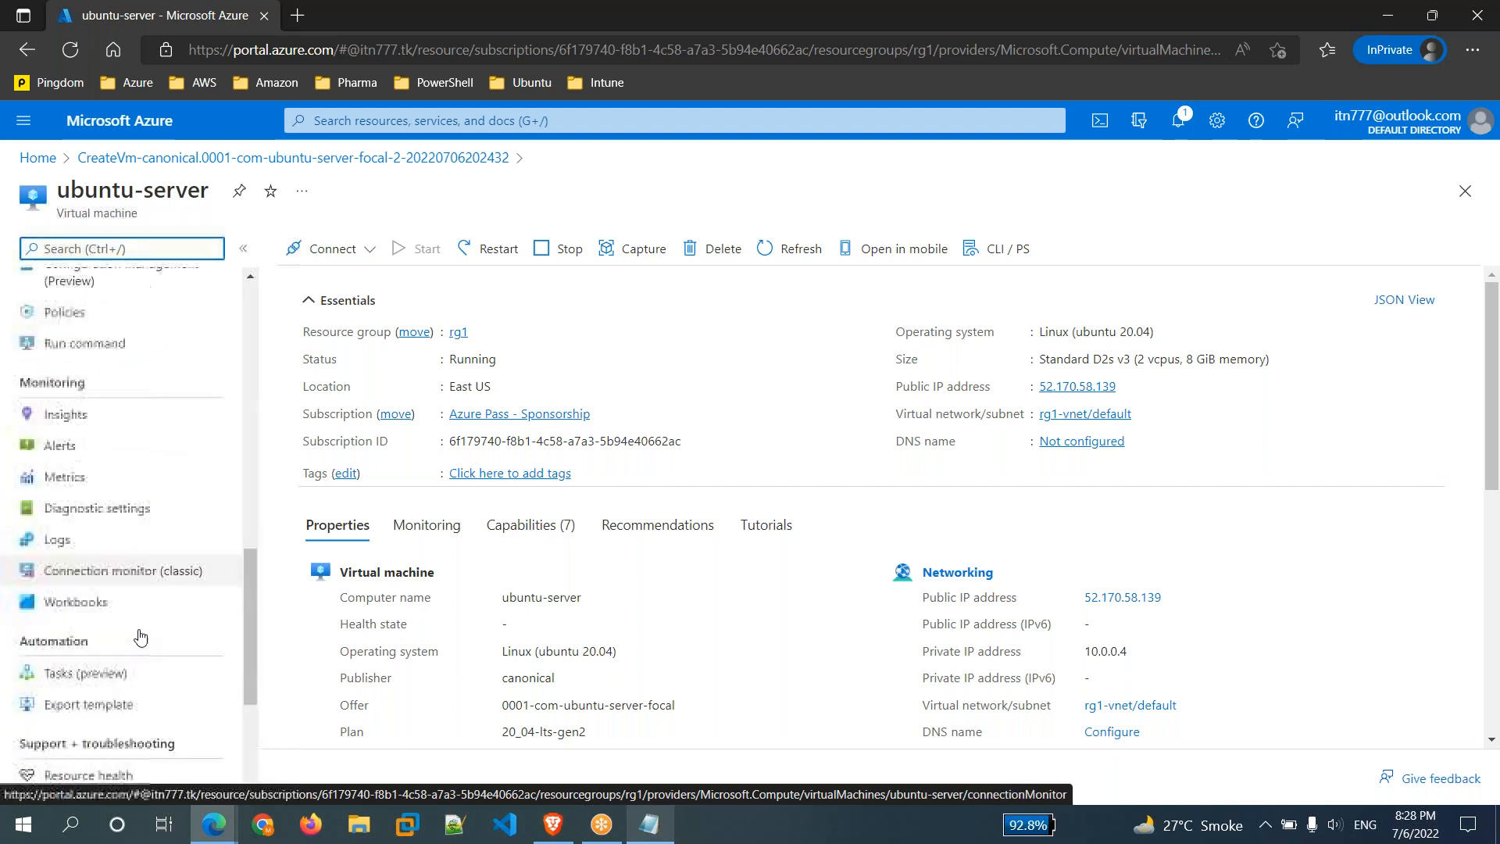
scroll(140, 636, down, 1)
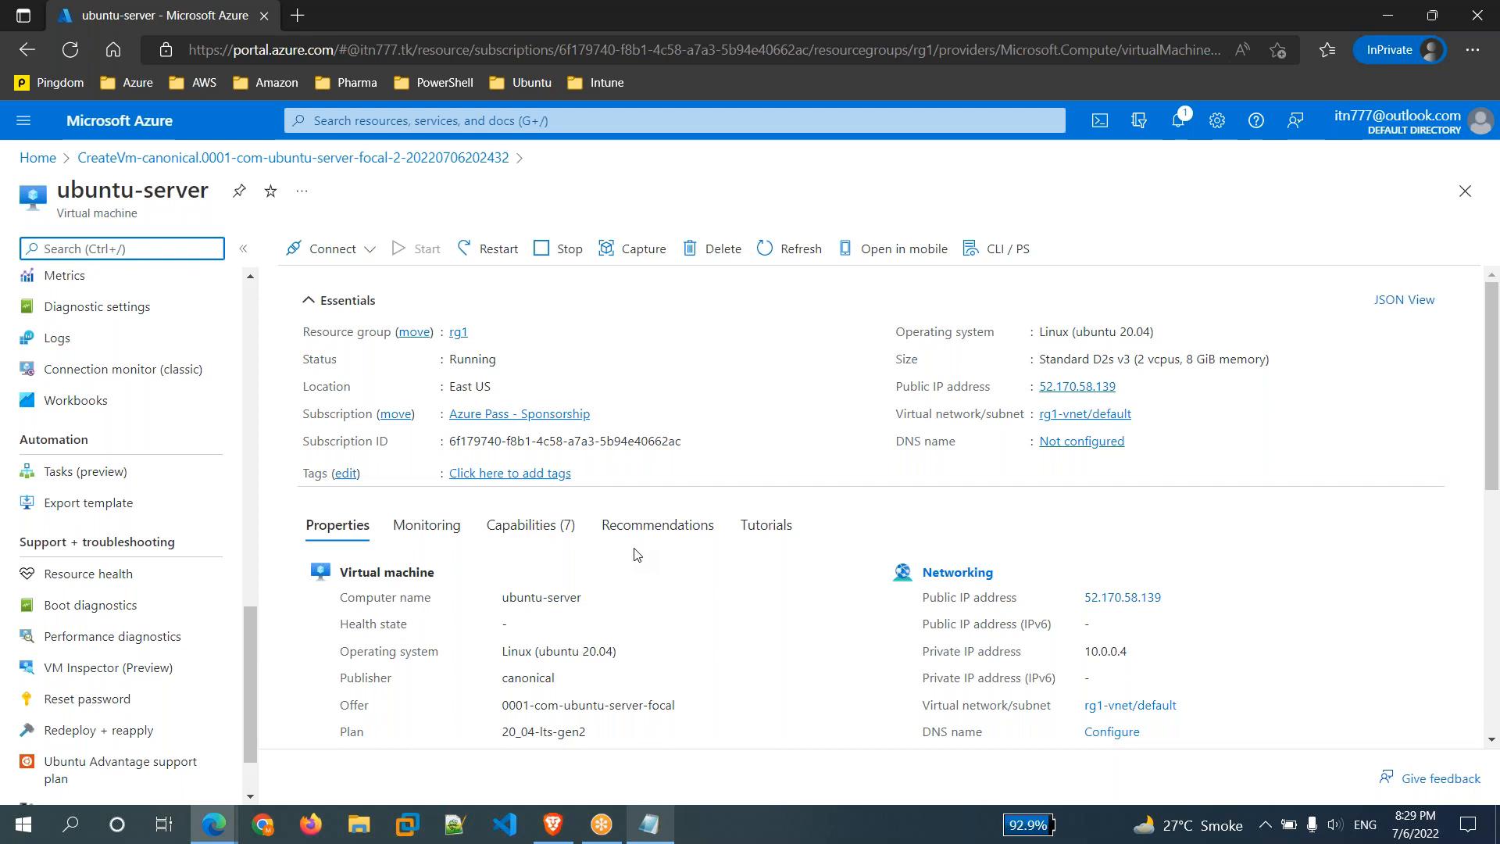
click(371, 250)
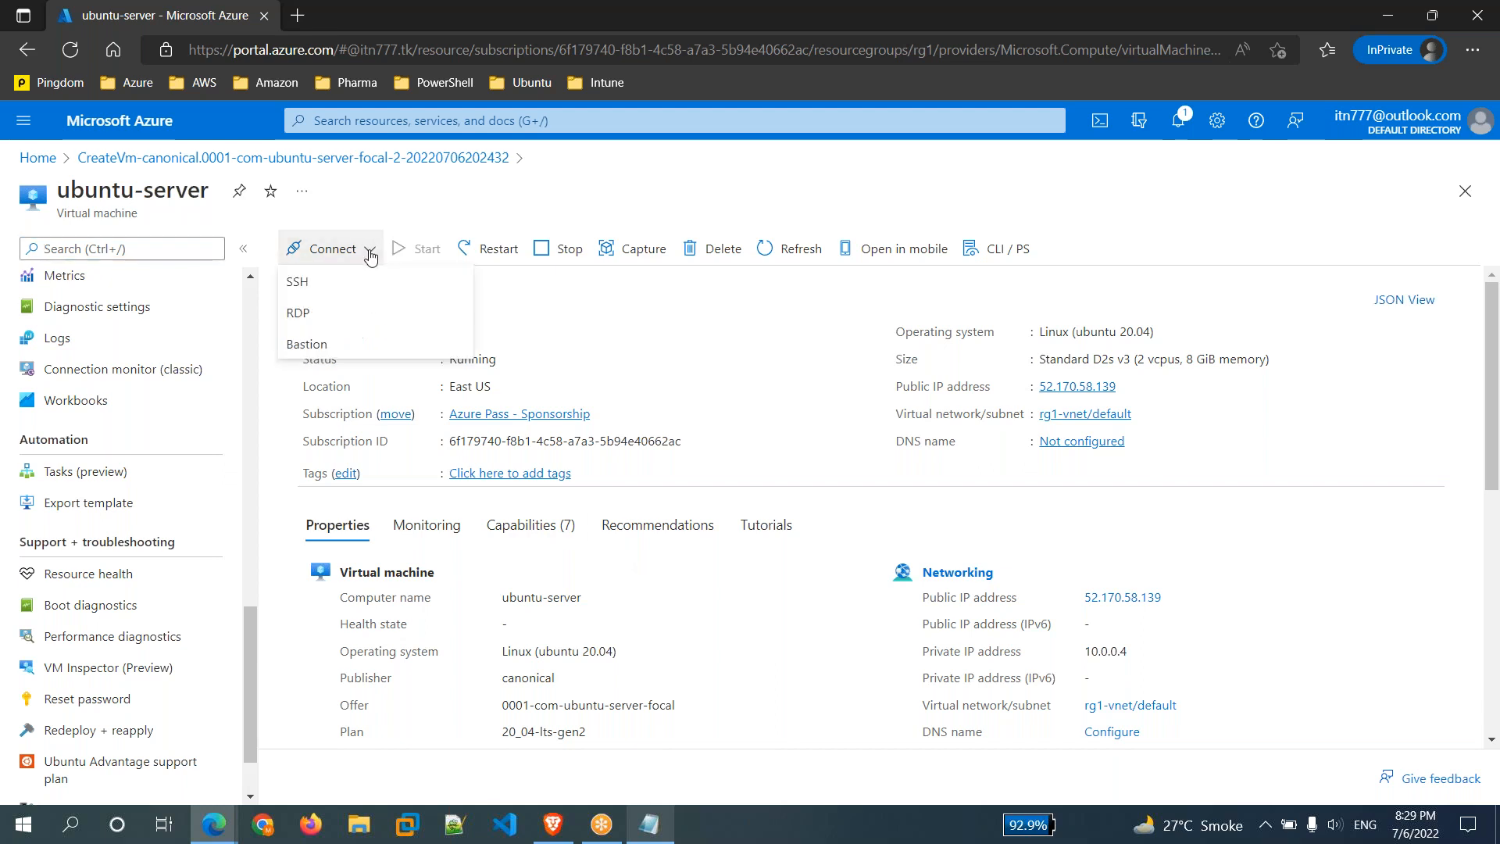
click(296, 282)
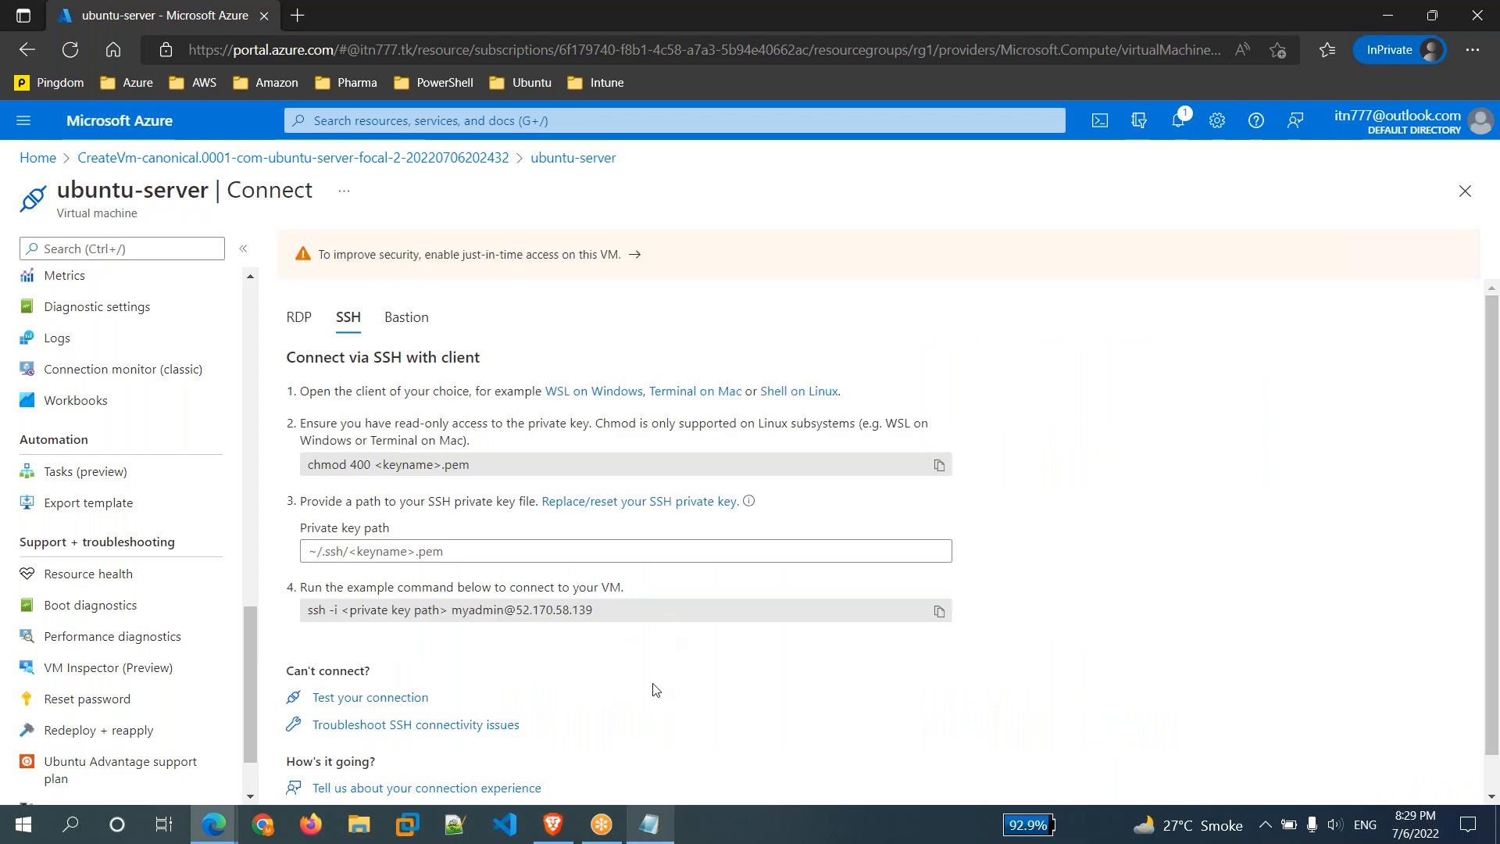
- Launch a command prompt via Win+R, reposition its window, then close it
key(super+r)
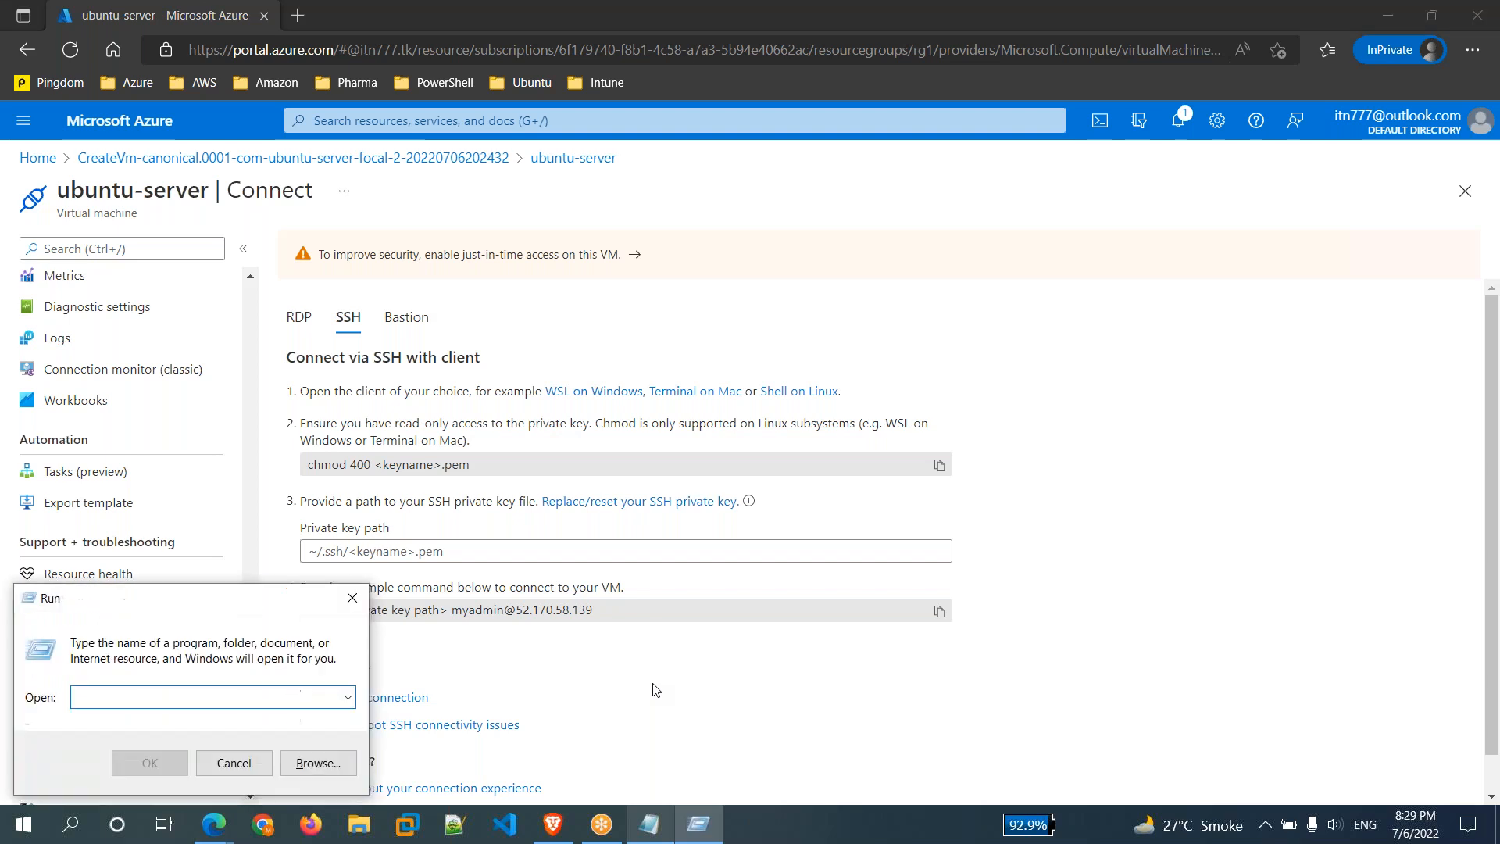
key(Return)
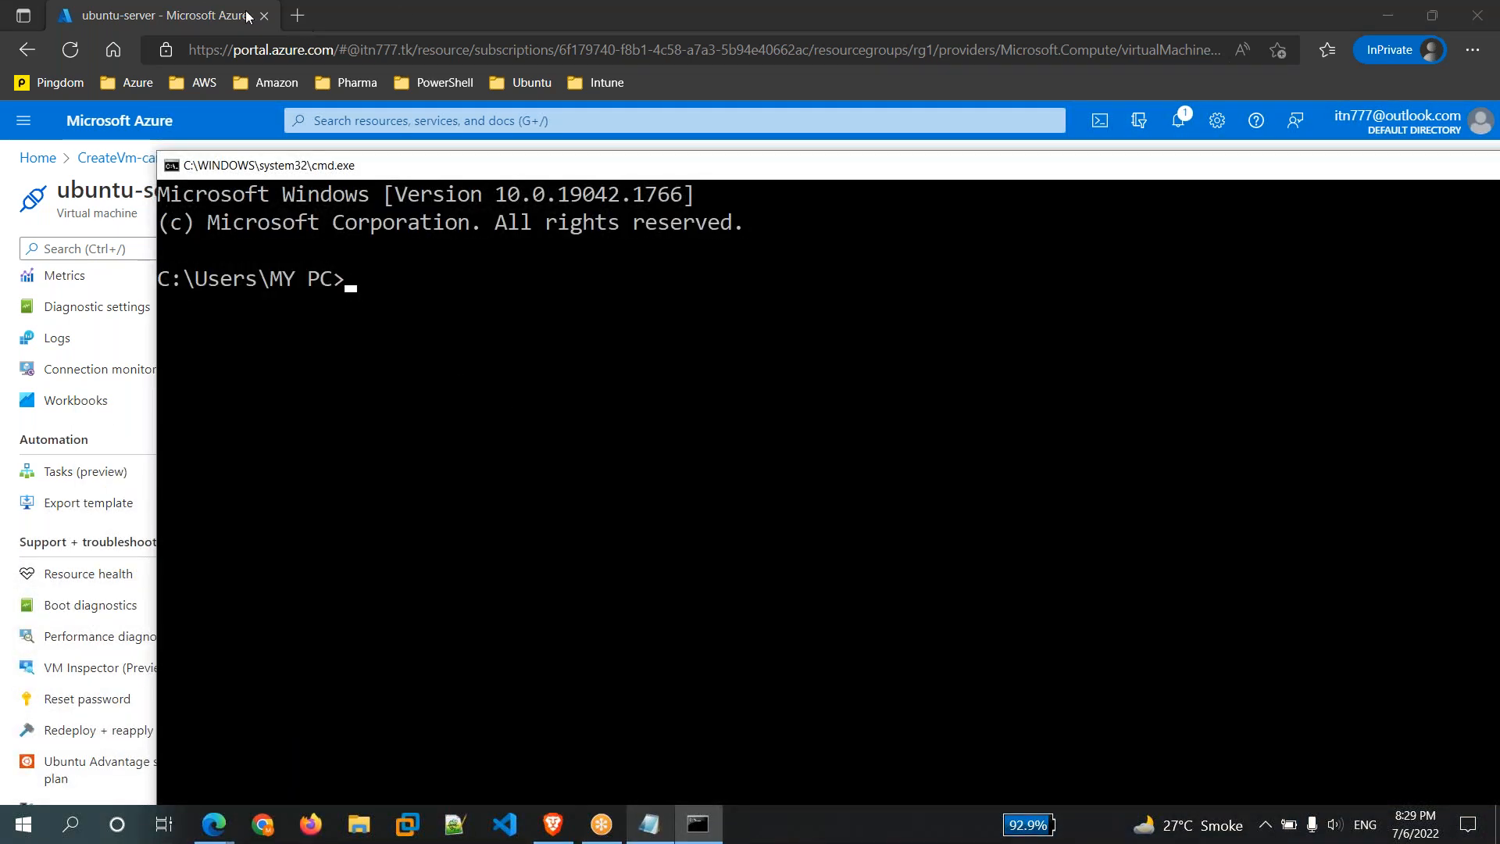
key(alt+Tab)
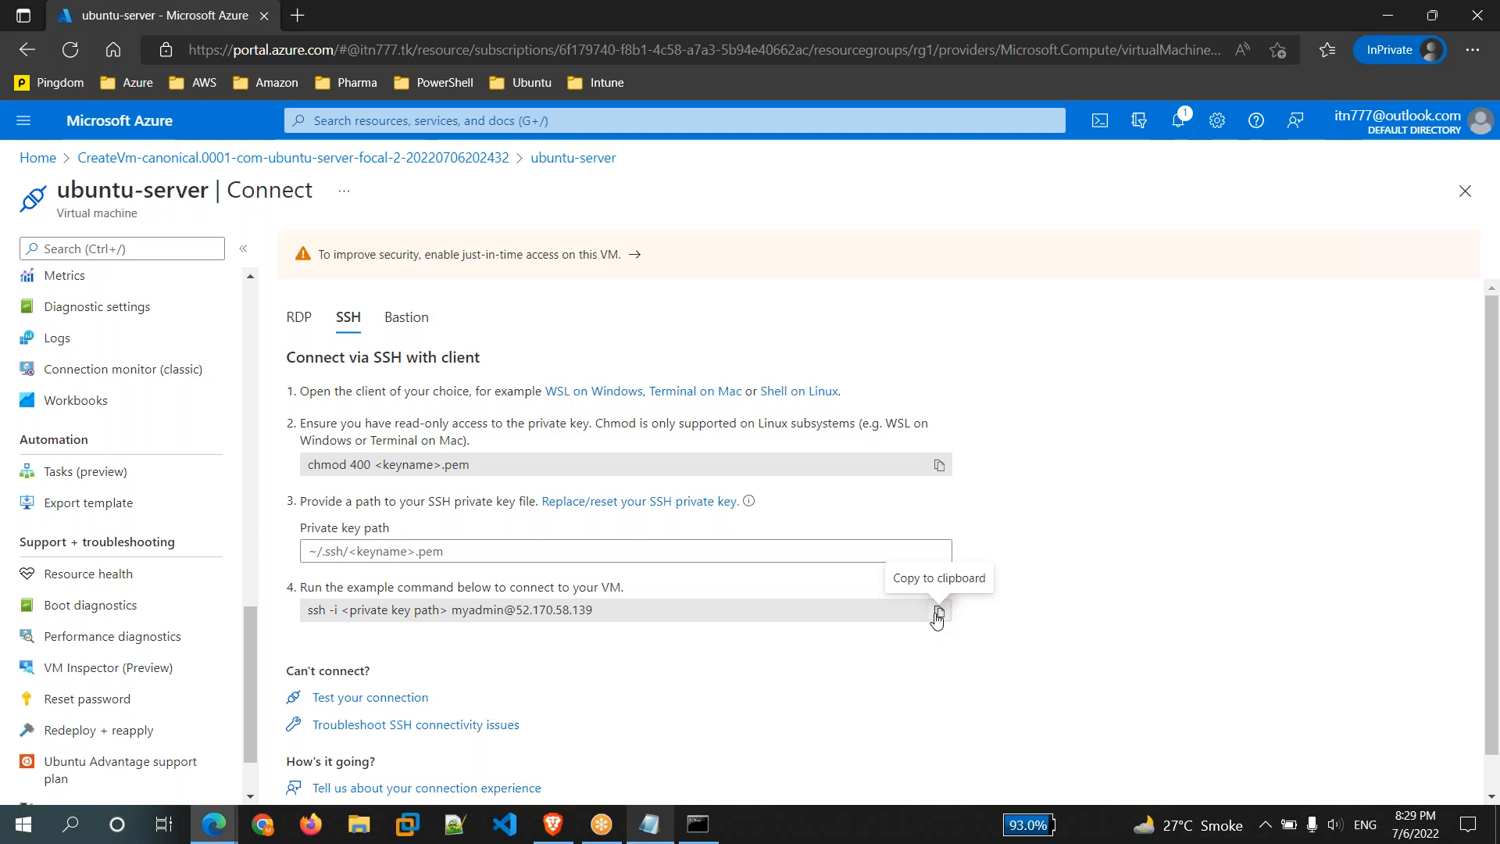
click(695, 830)
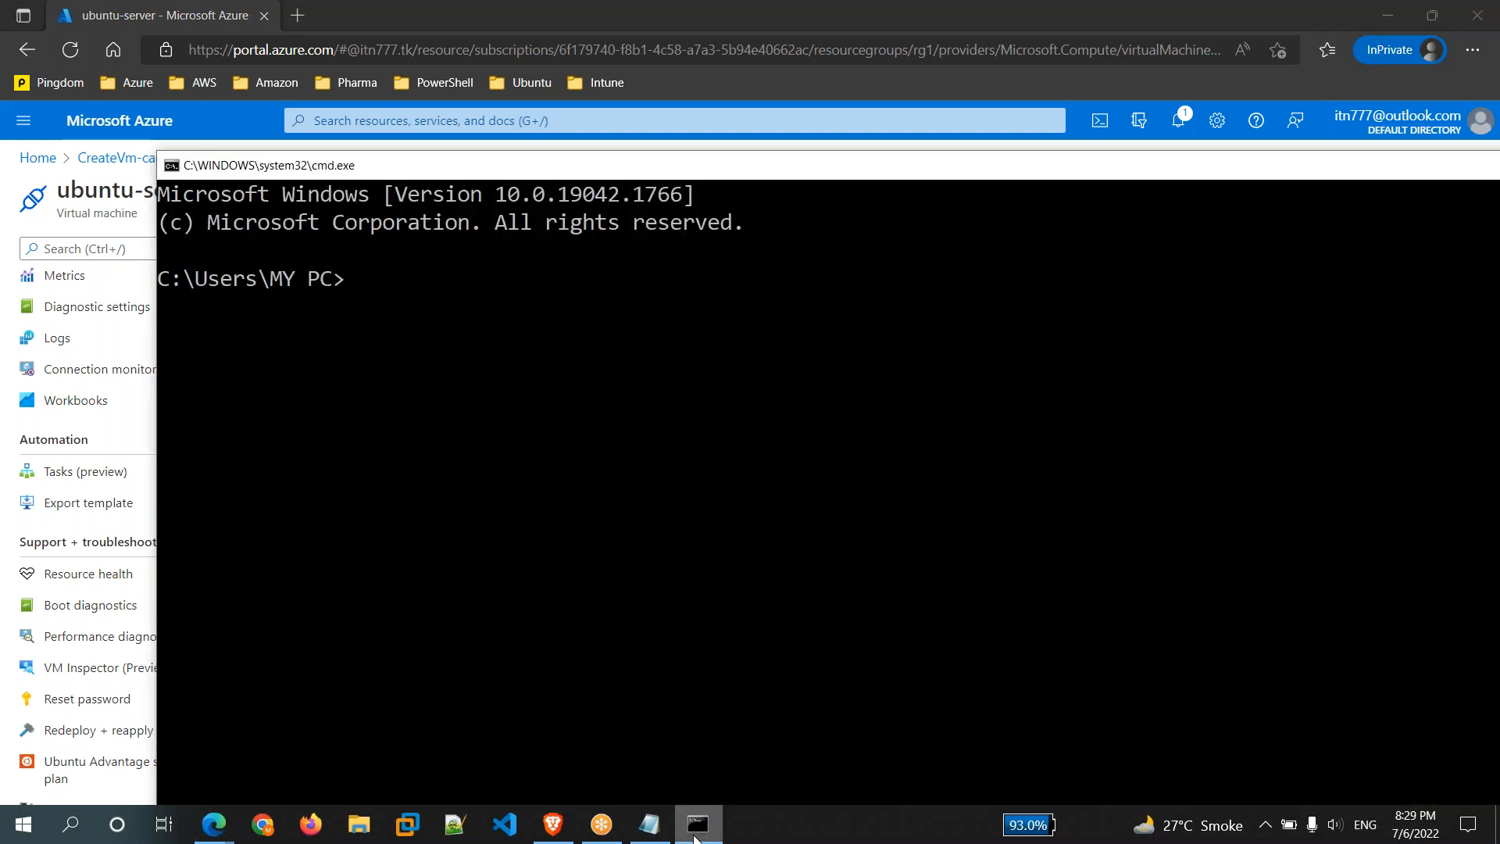
drag(863, 157, 833, 144)
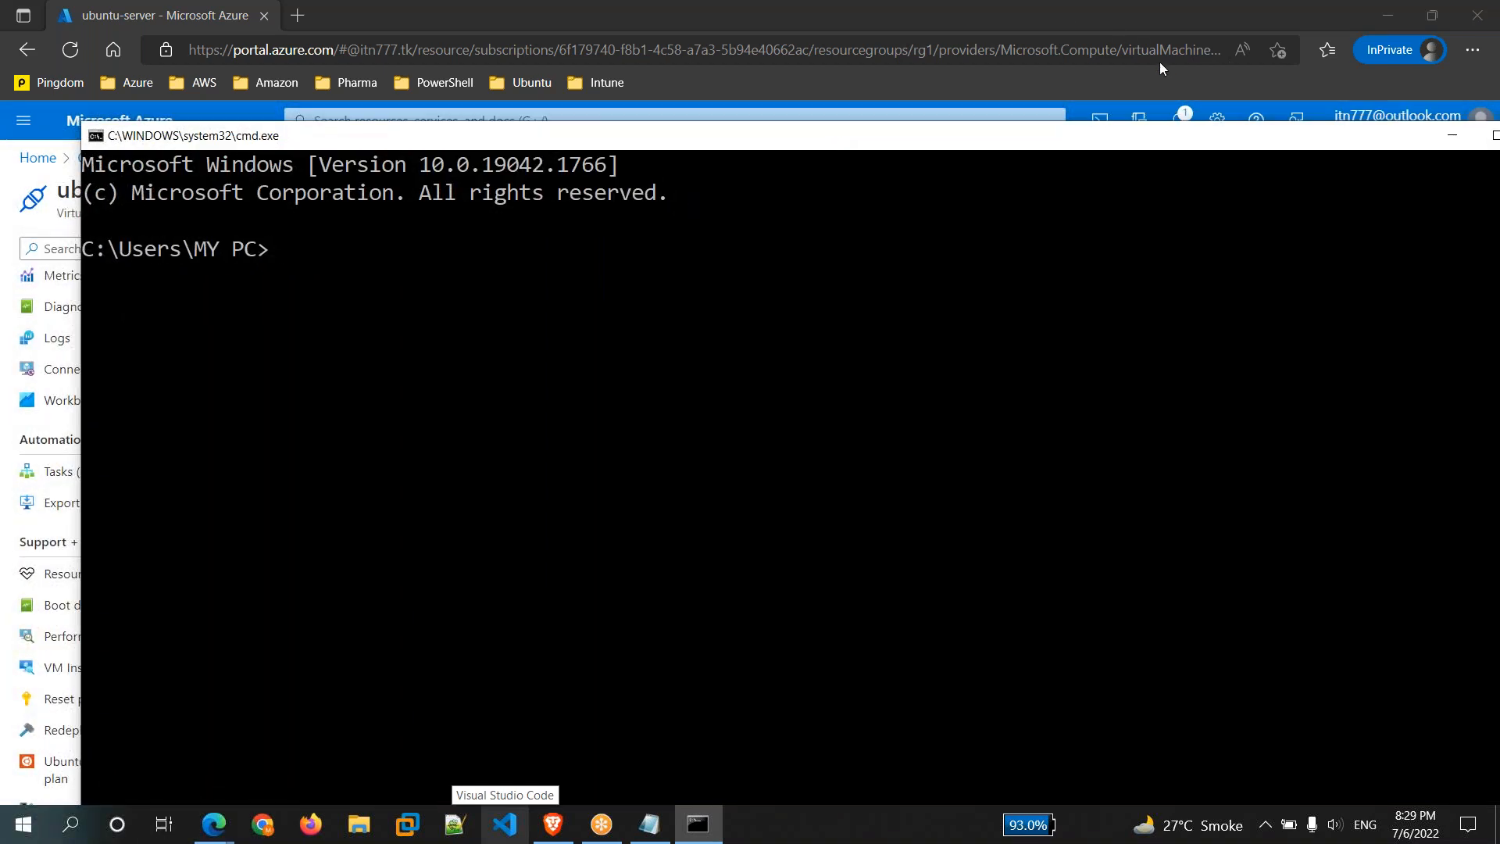
click(1161, 87)
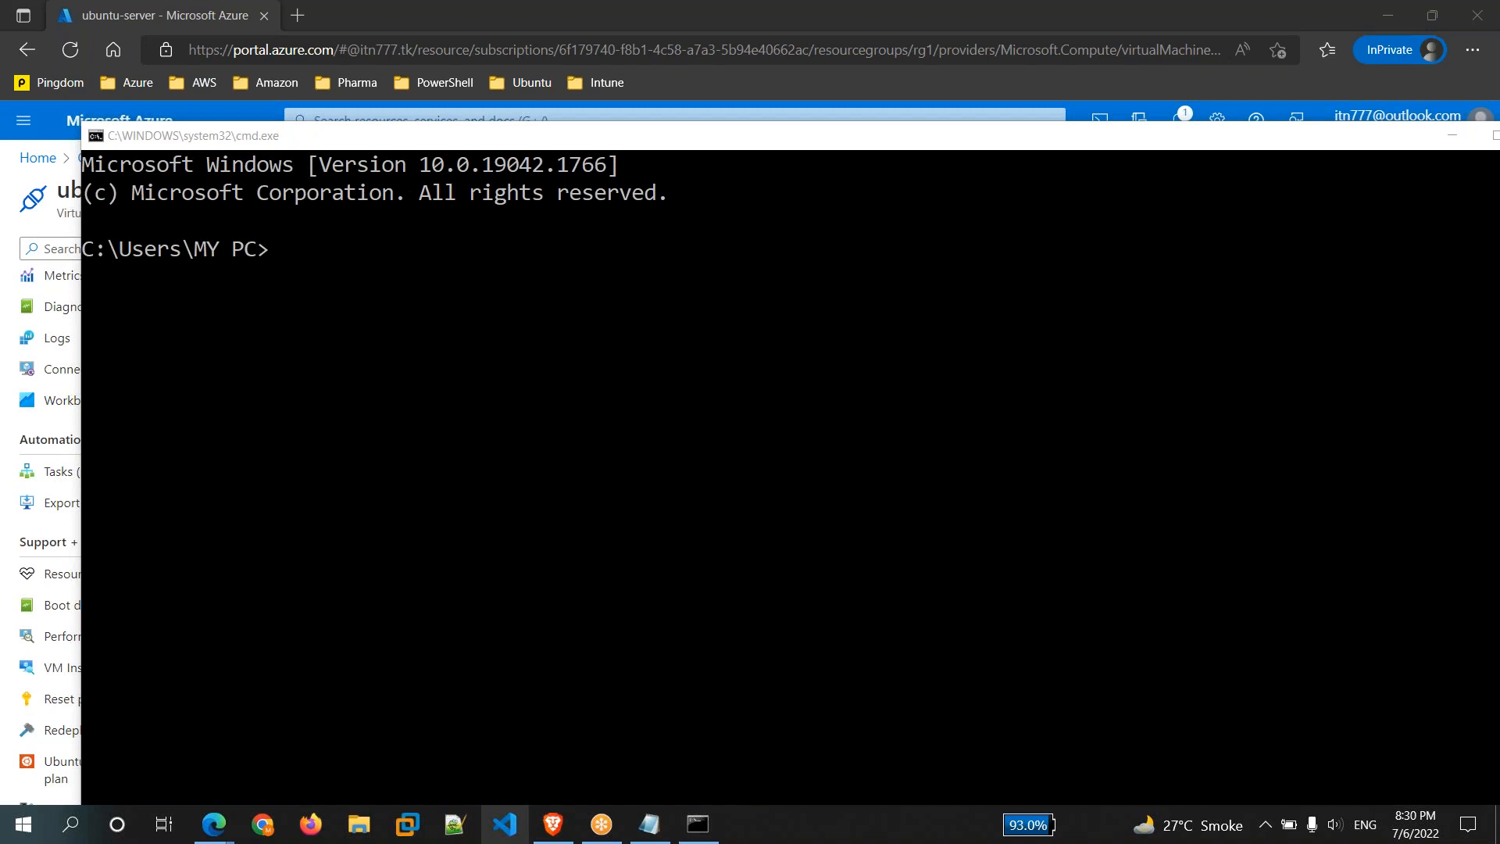
drag(1405, 142, 1322, 145)
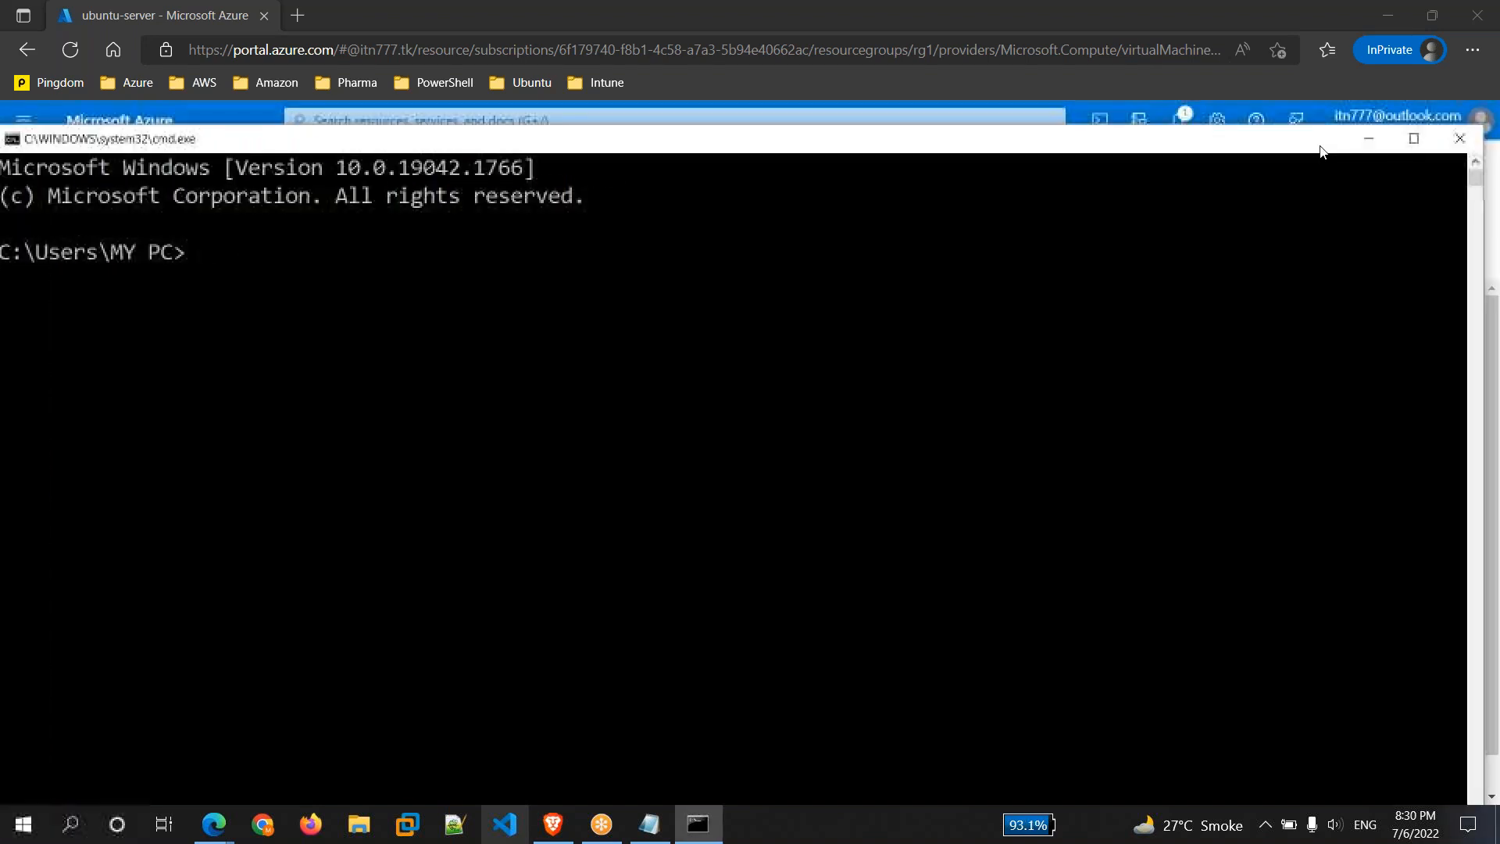
click(1461, 138)
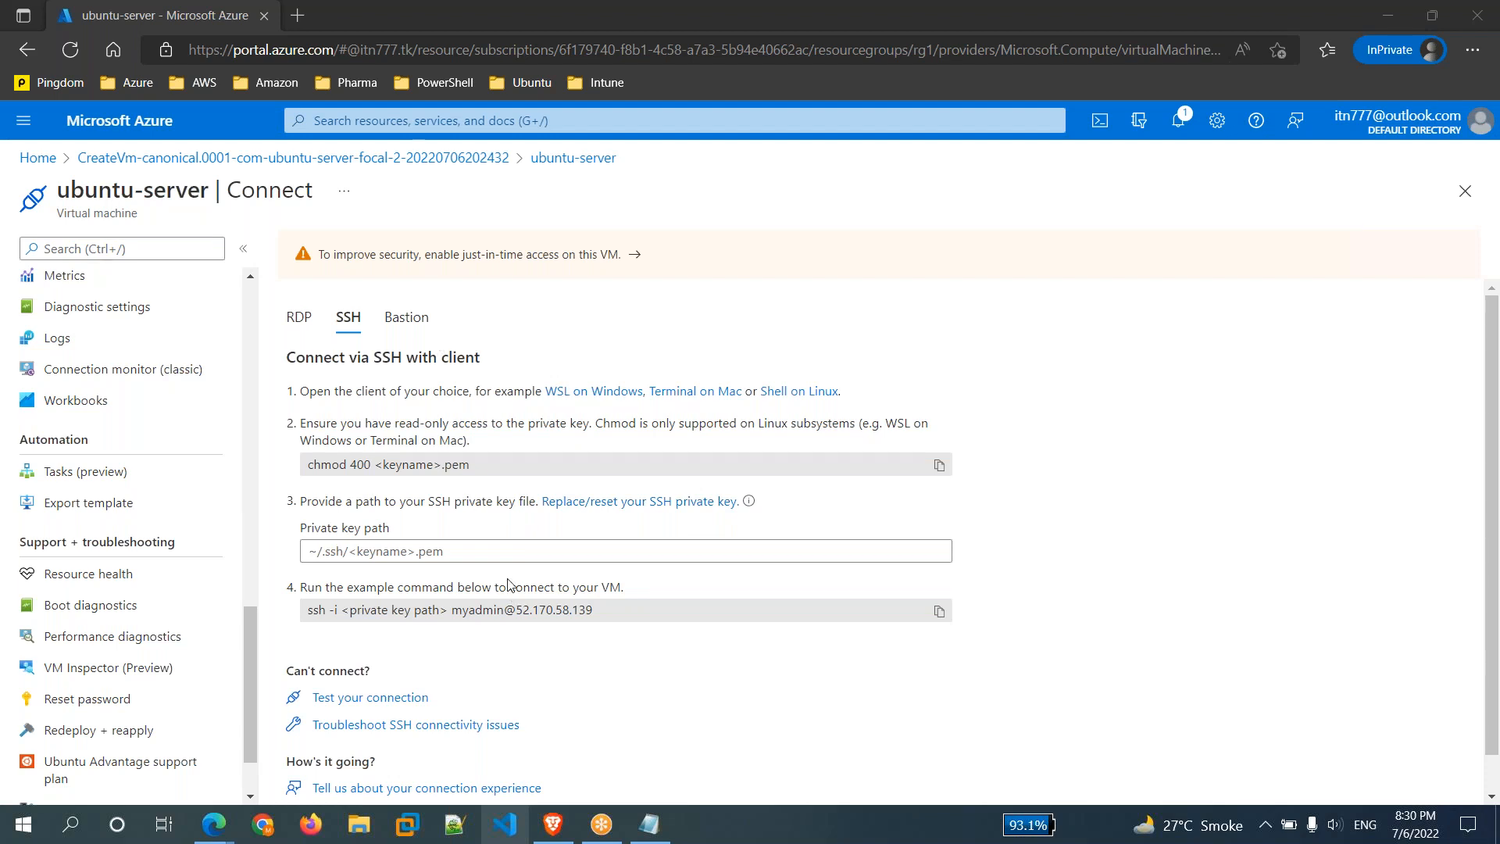
double_click(527, 614)
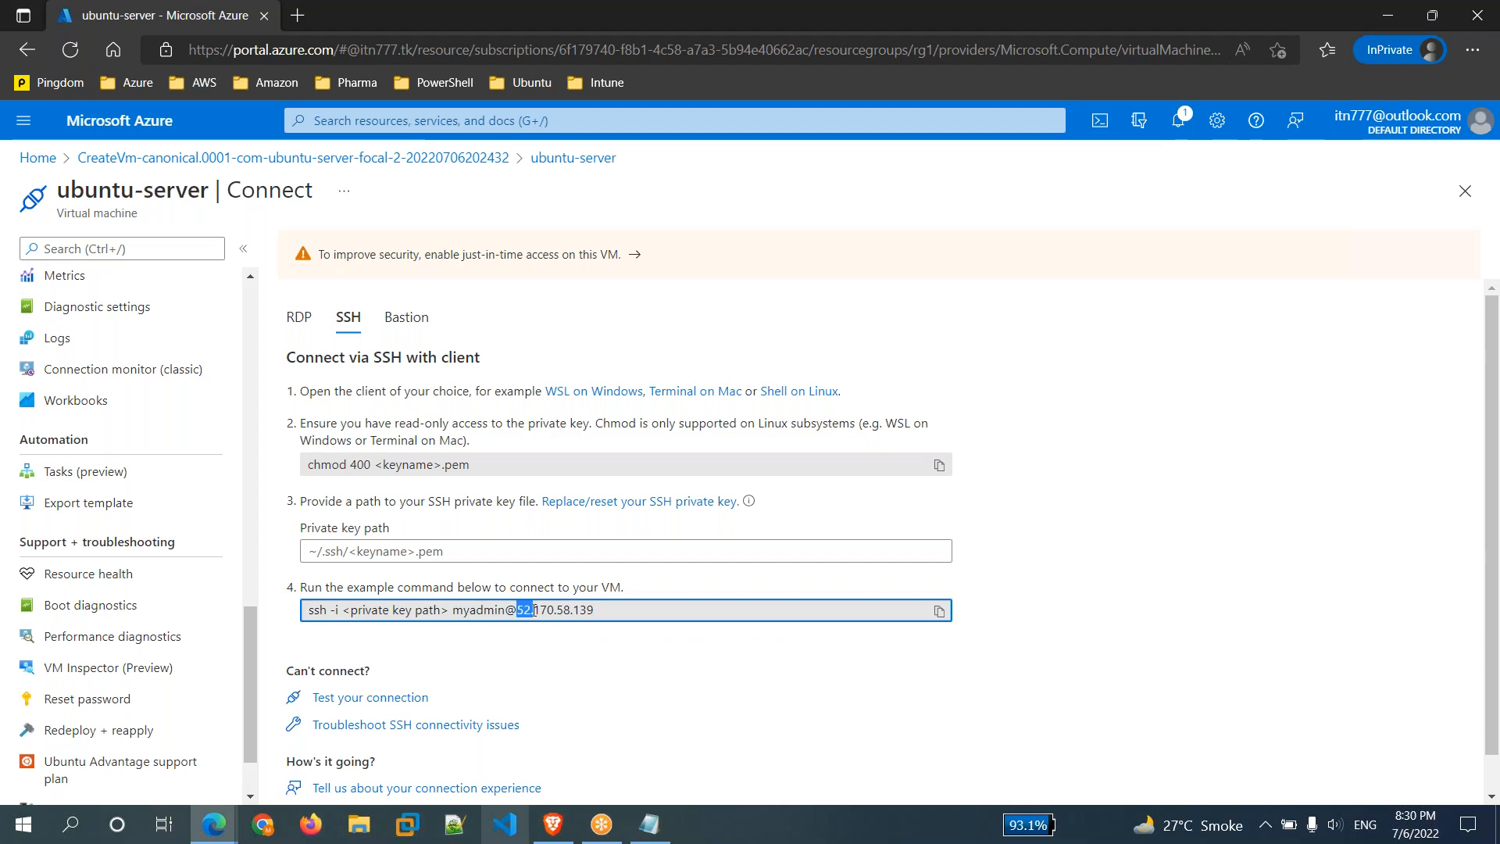
drag(457, 617, 588, 623)
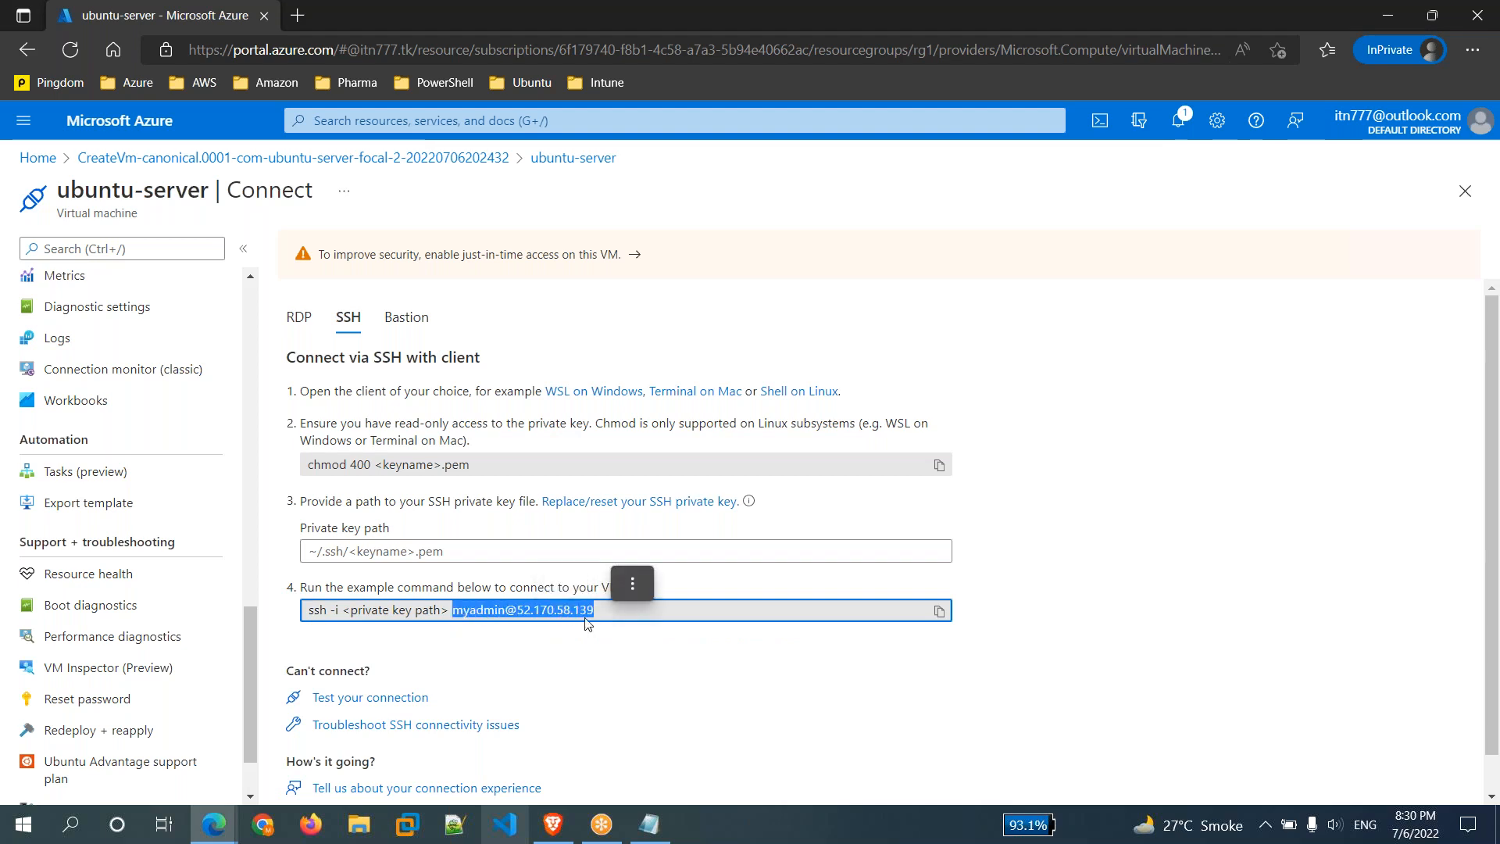
click(633, 585)
click(647, 588)
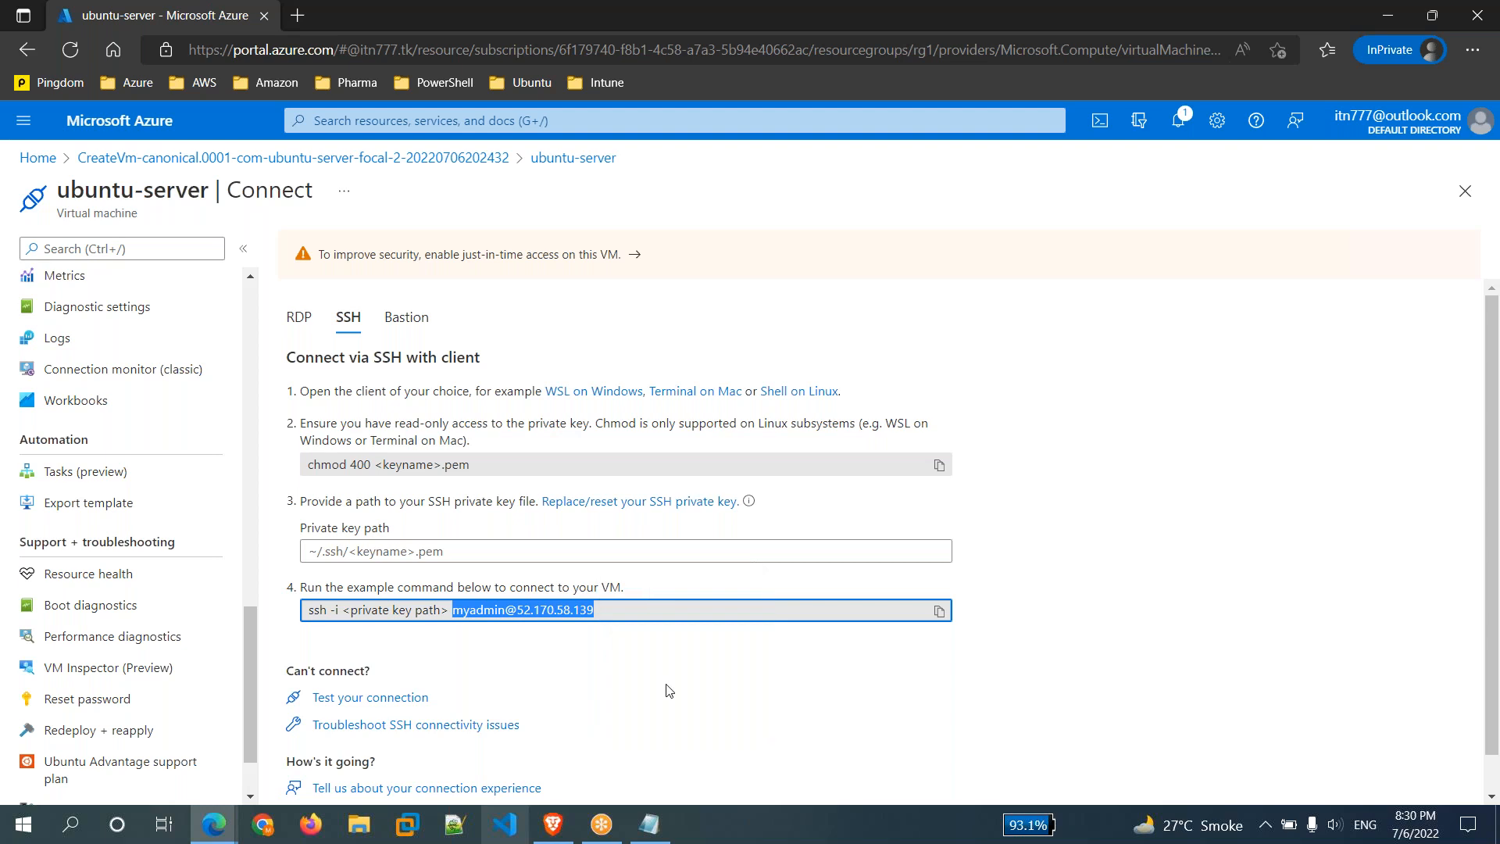
- Connect PuTTY to the pasted address, accept the host key, and enter the password
key(super)
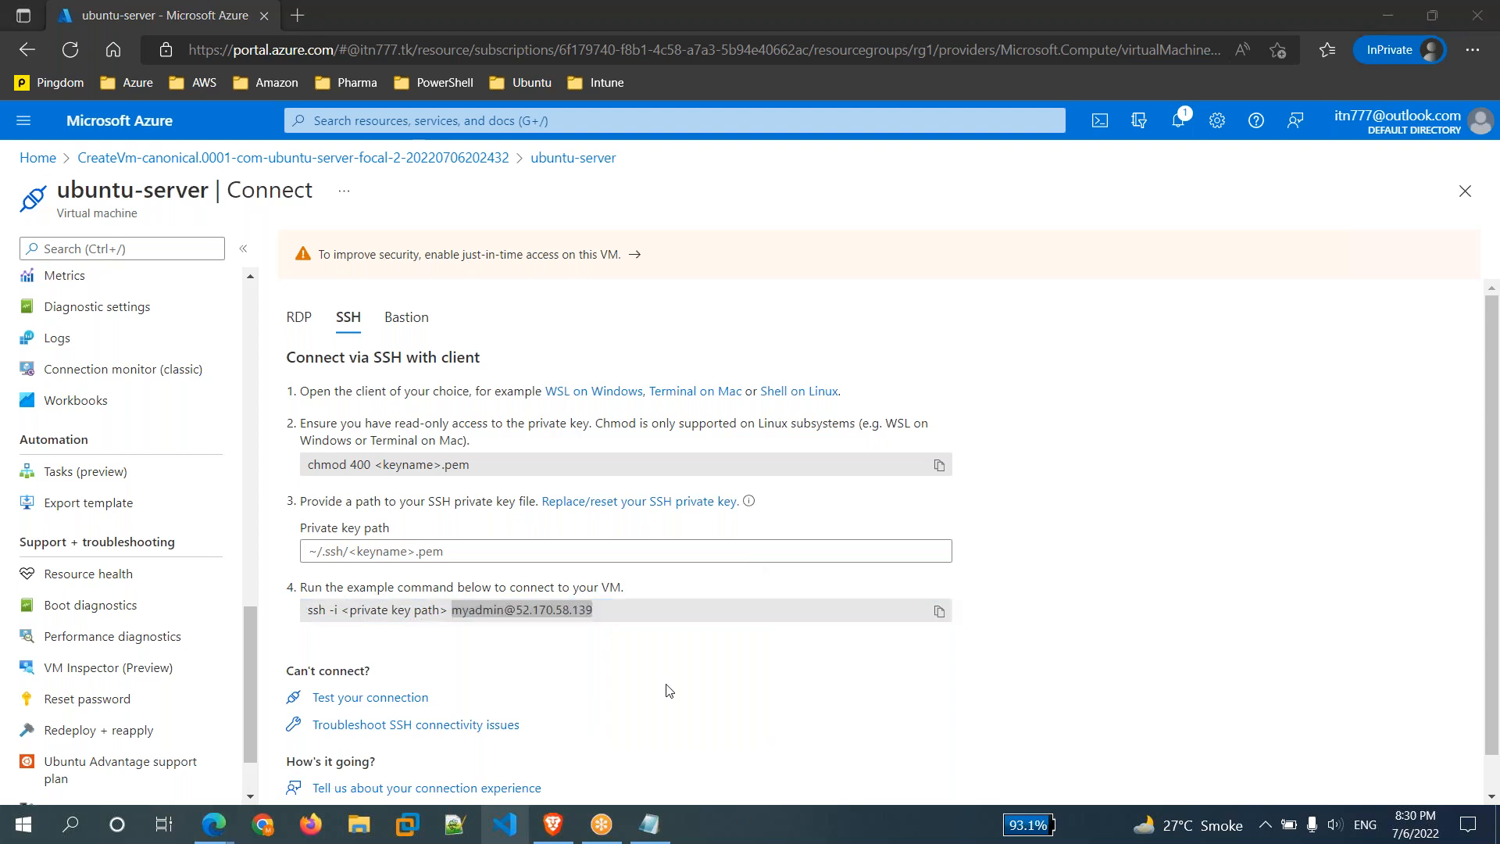
text(put)
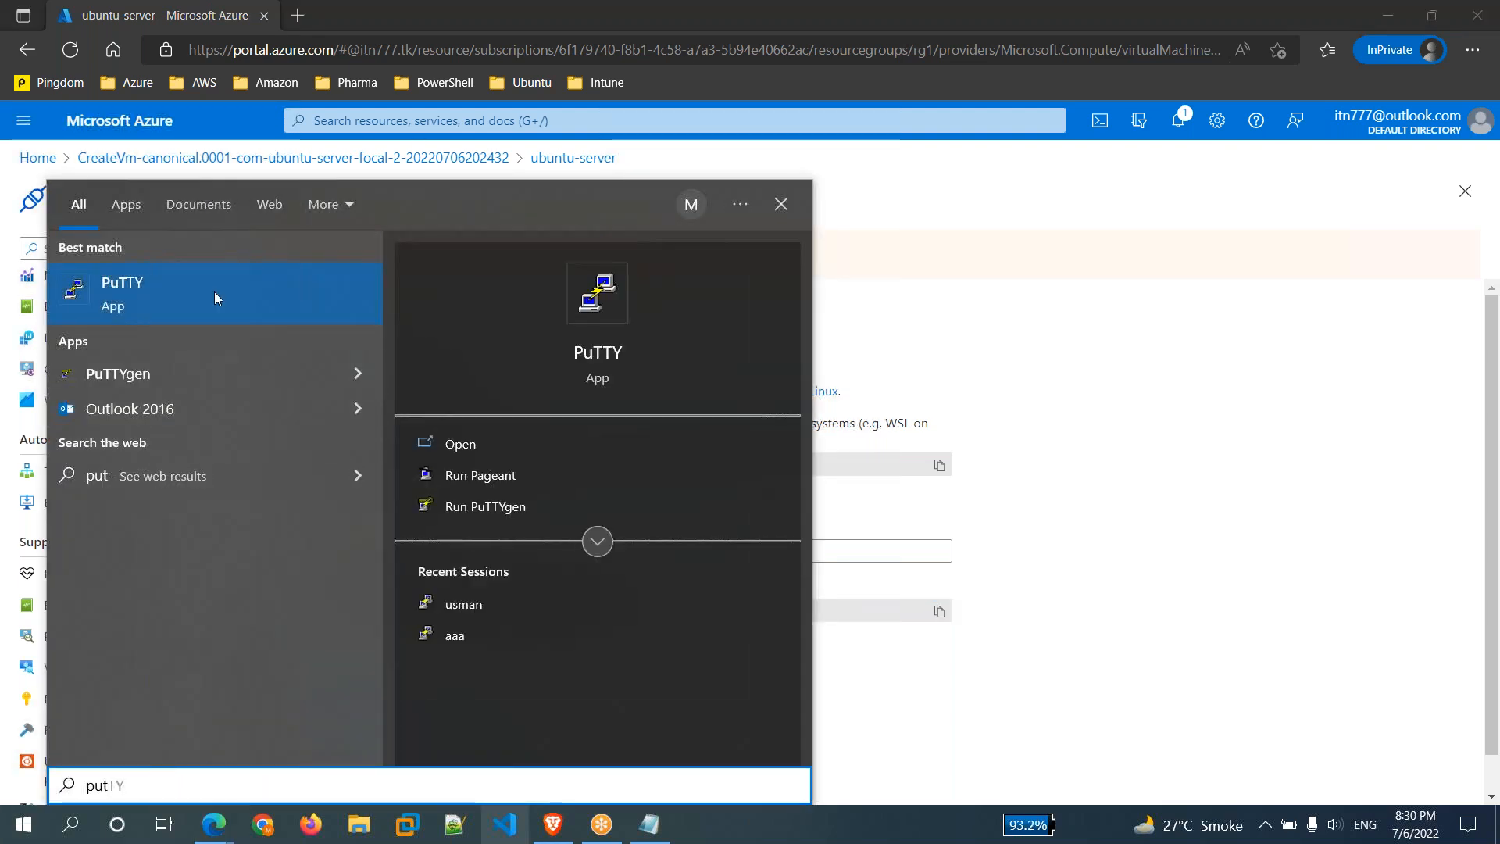
click(265, 274)
key(ctrl+v)
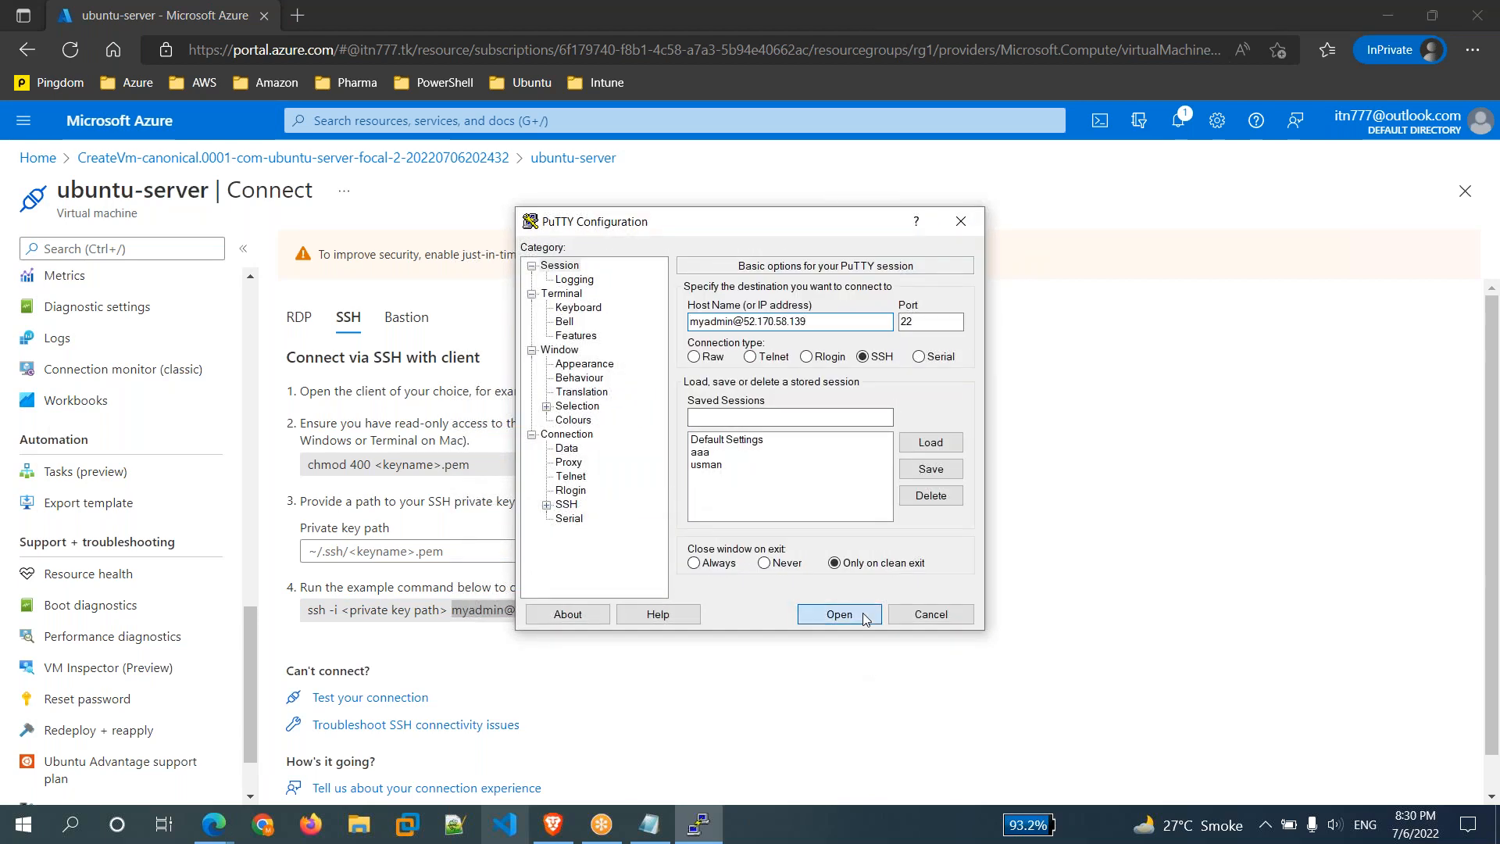
click(839, 614)
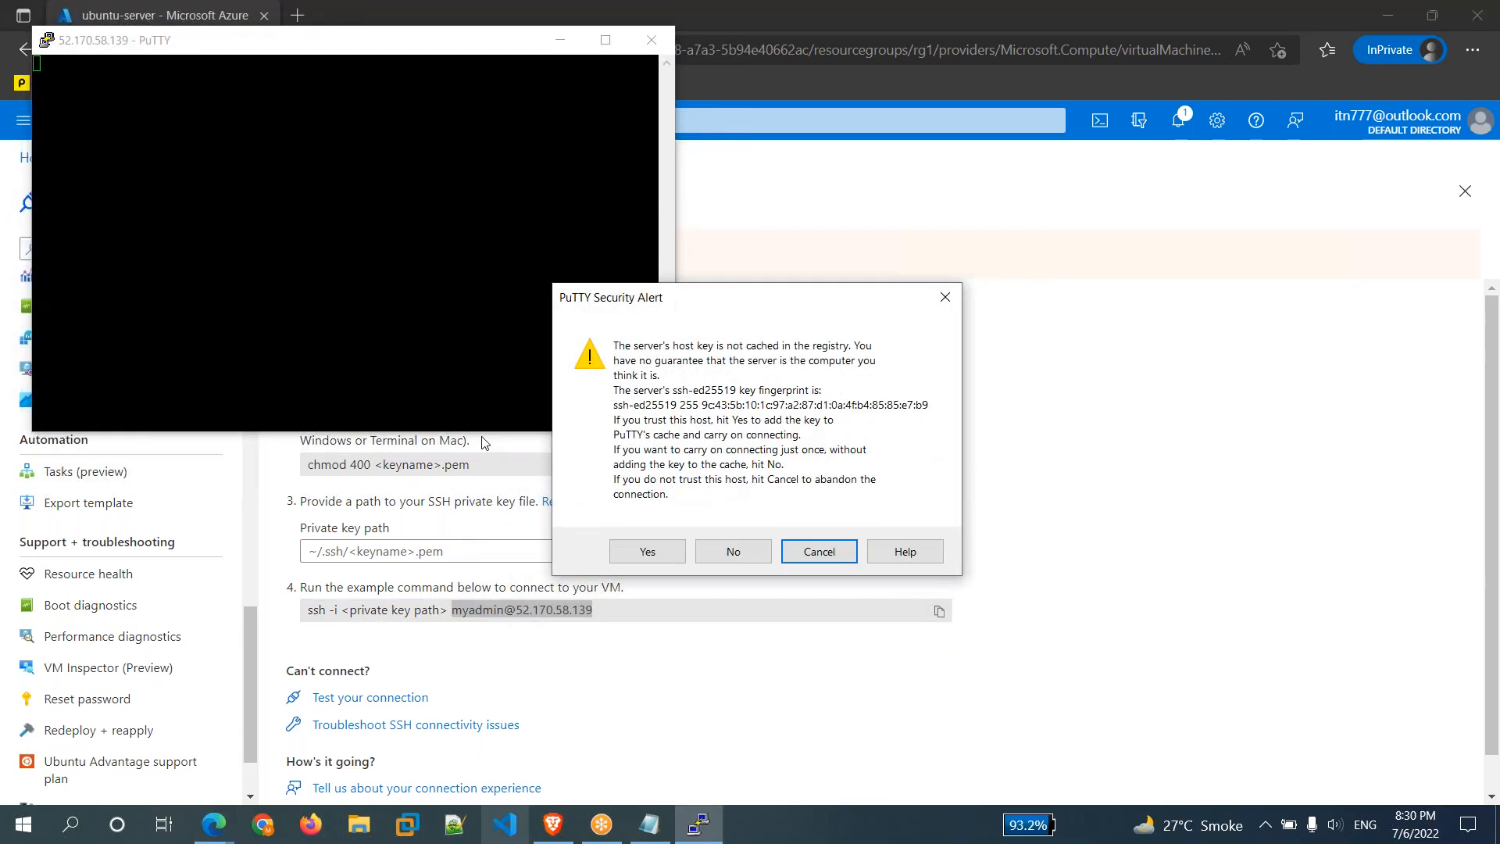
click(645, 551)
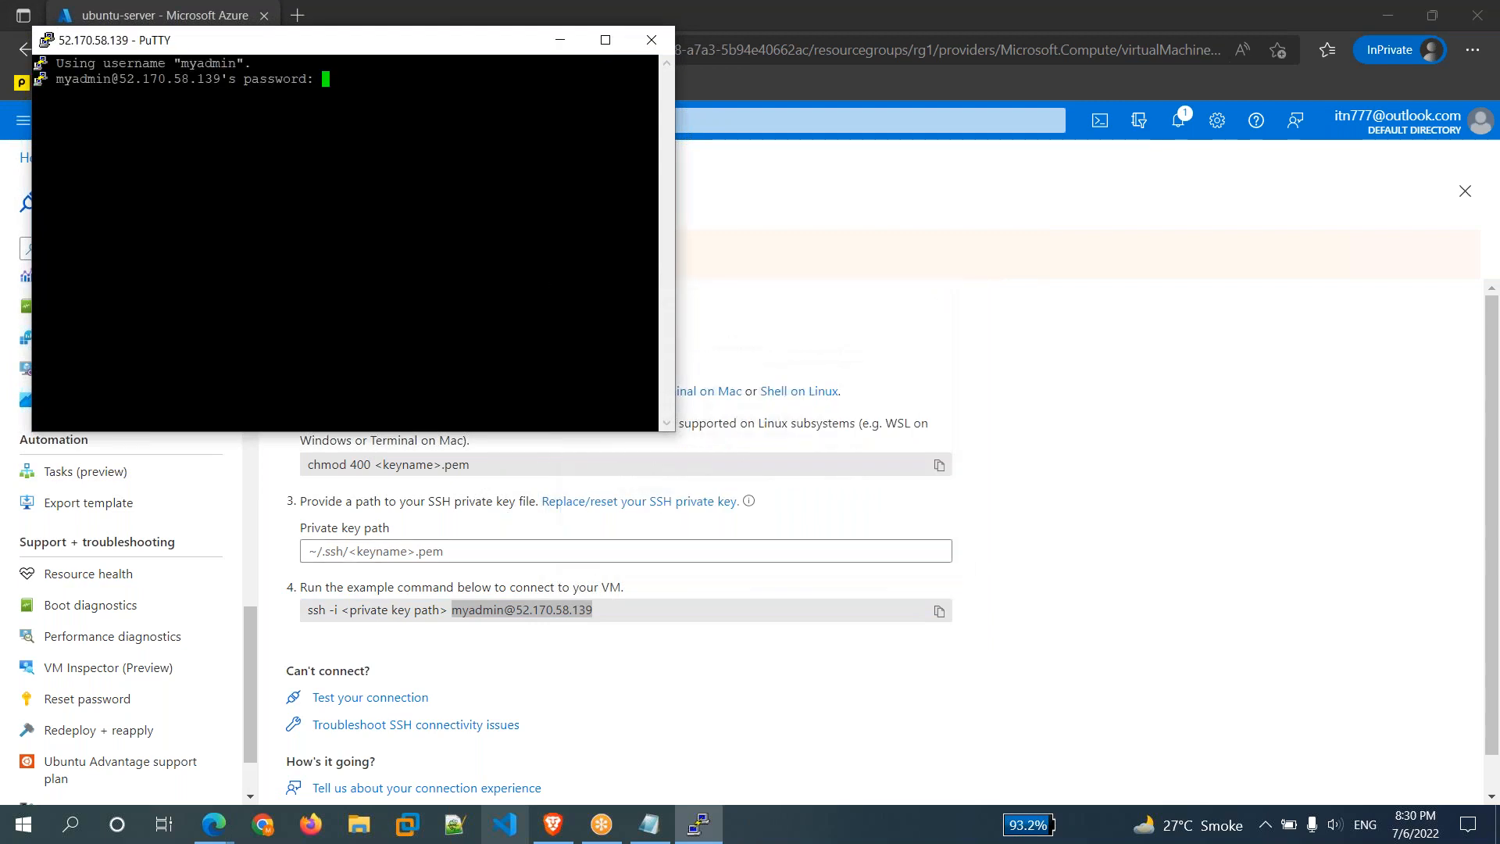
drag(86, 40, 346, 260)
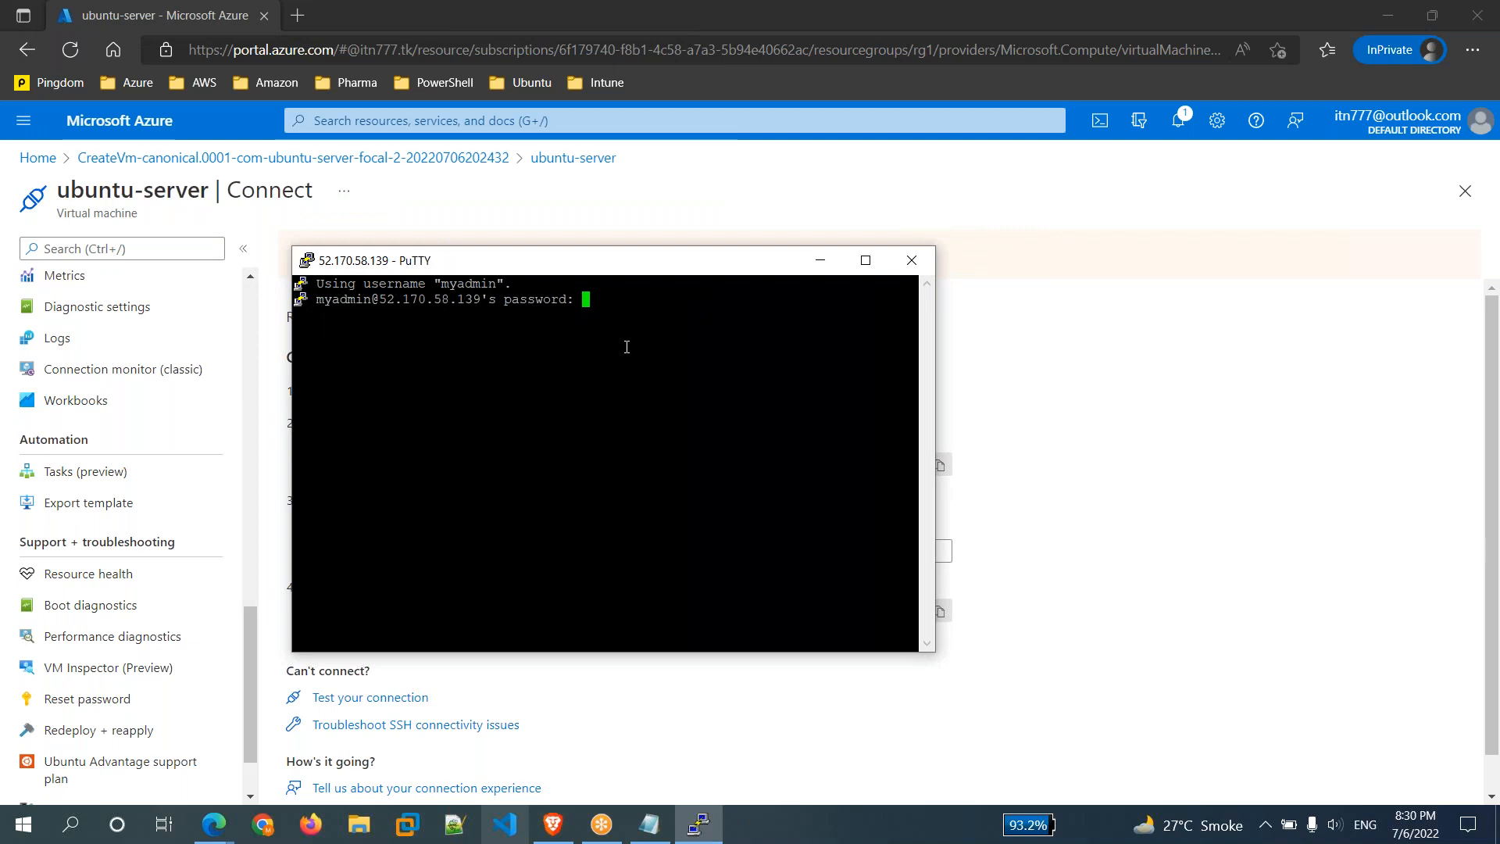
key(Return)
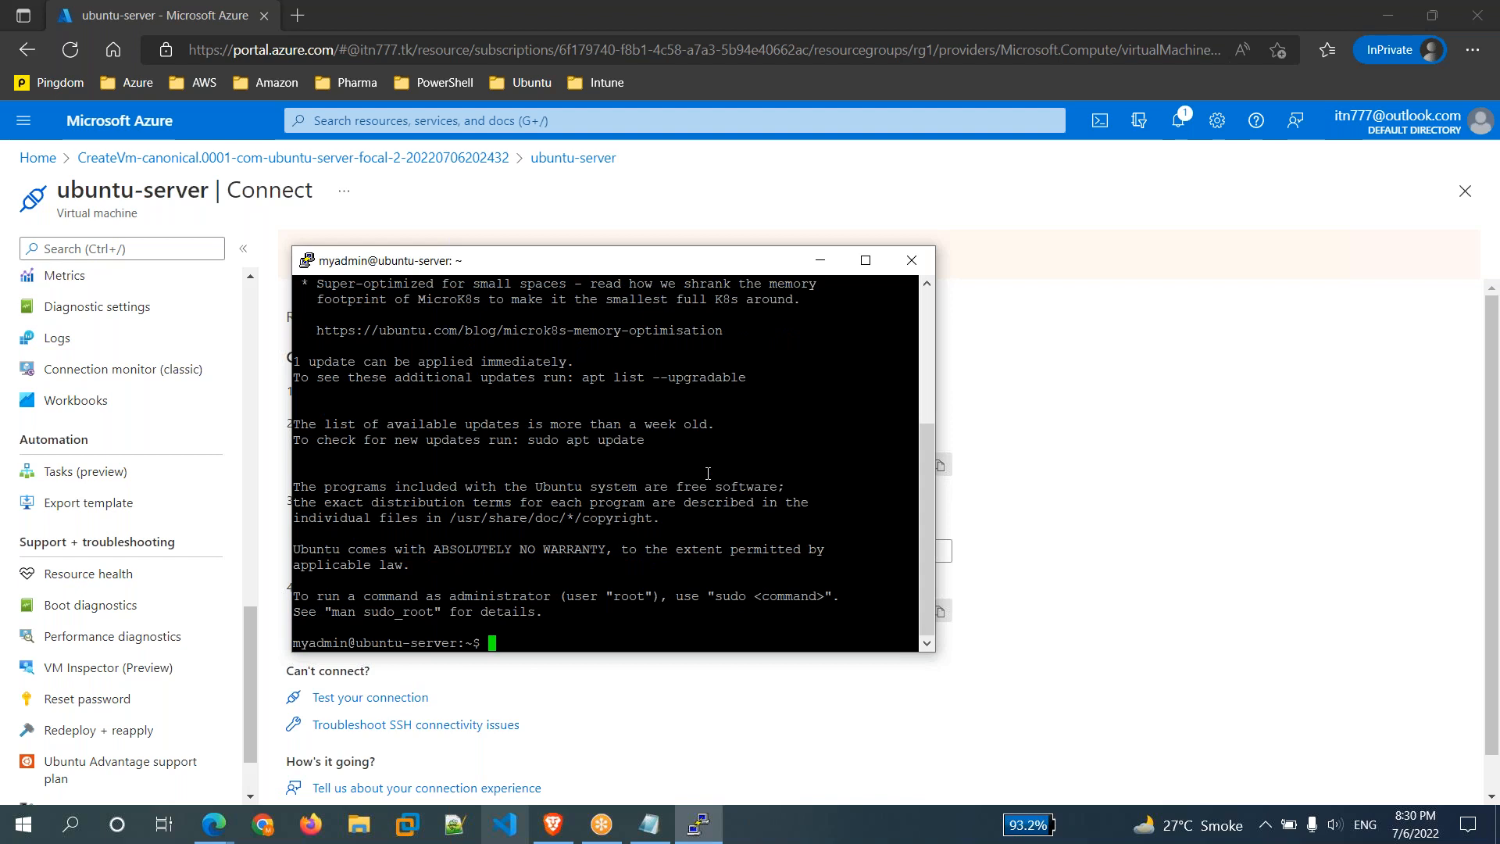
key(Return)
key(Return)
key(Return)
key(Return)
key(Return)
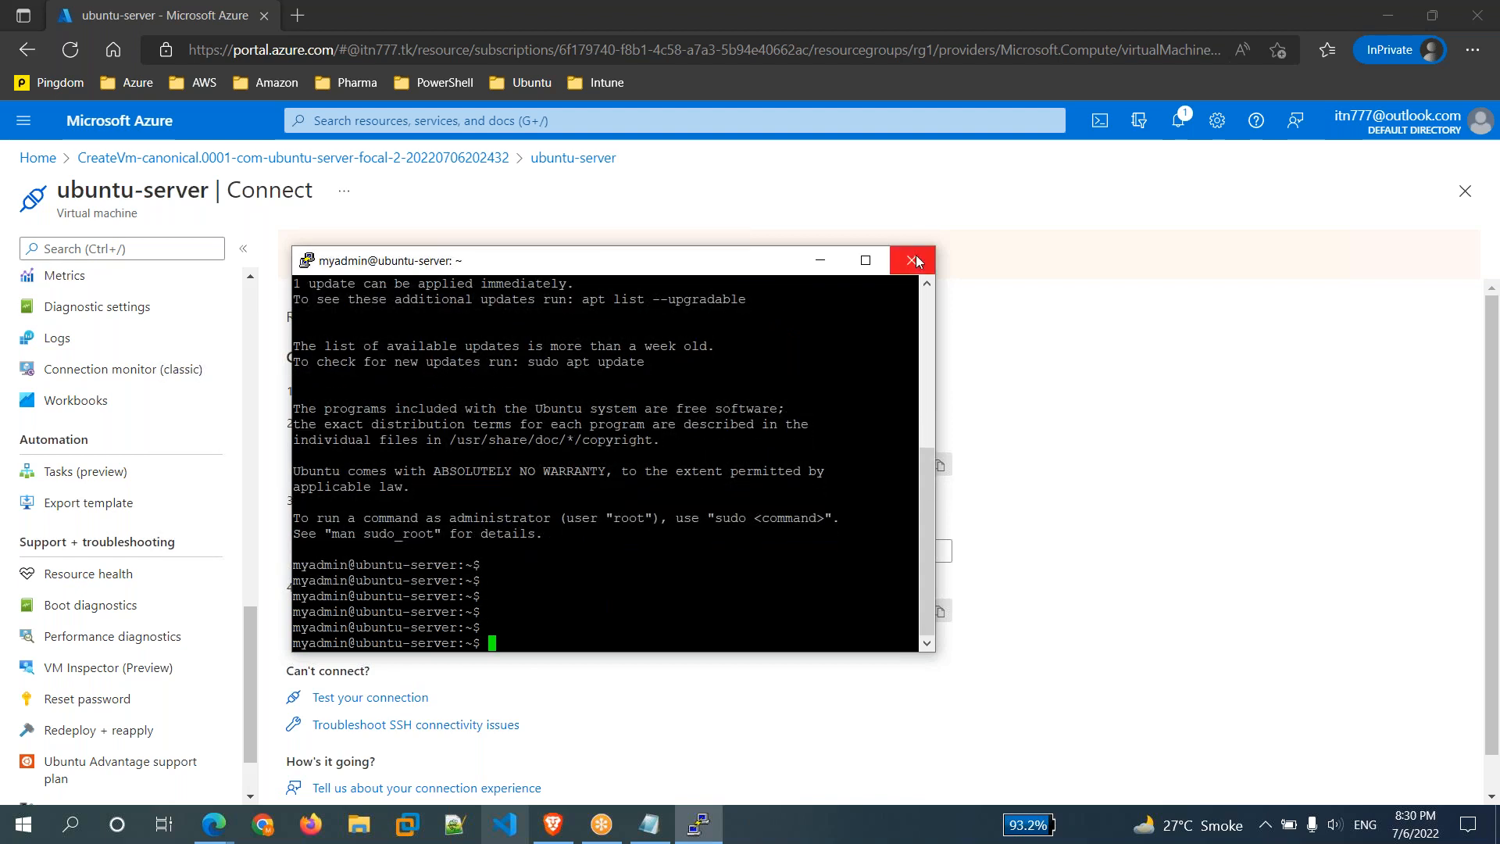
- Close the SSH session and reconnect to the VM in a new PuTTY window
click(912, 261)
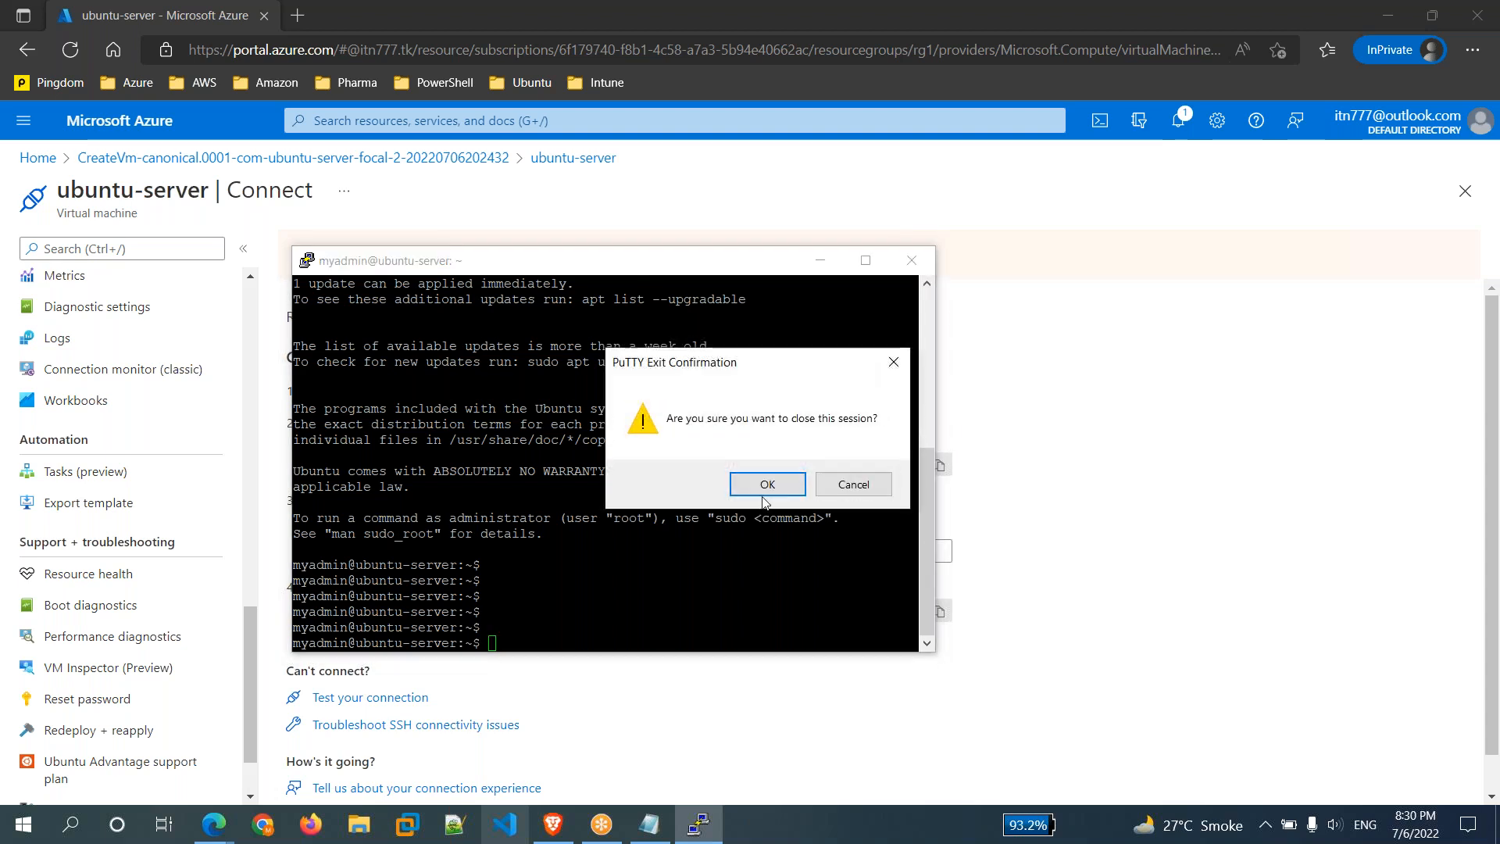
click(767, 484)
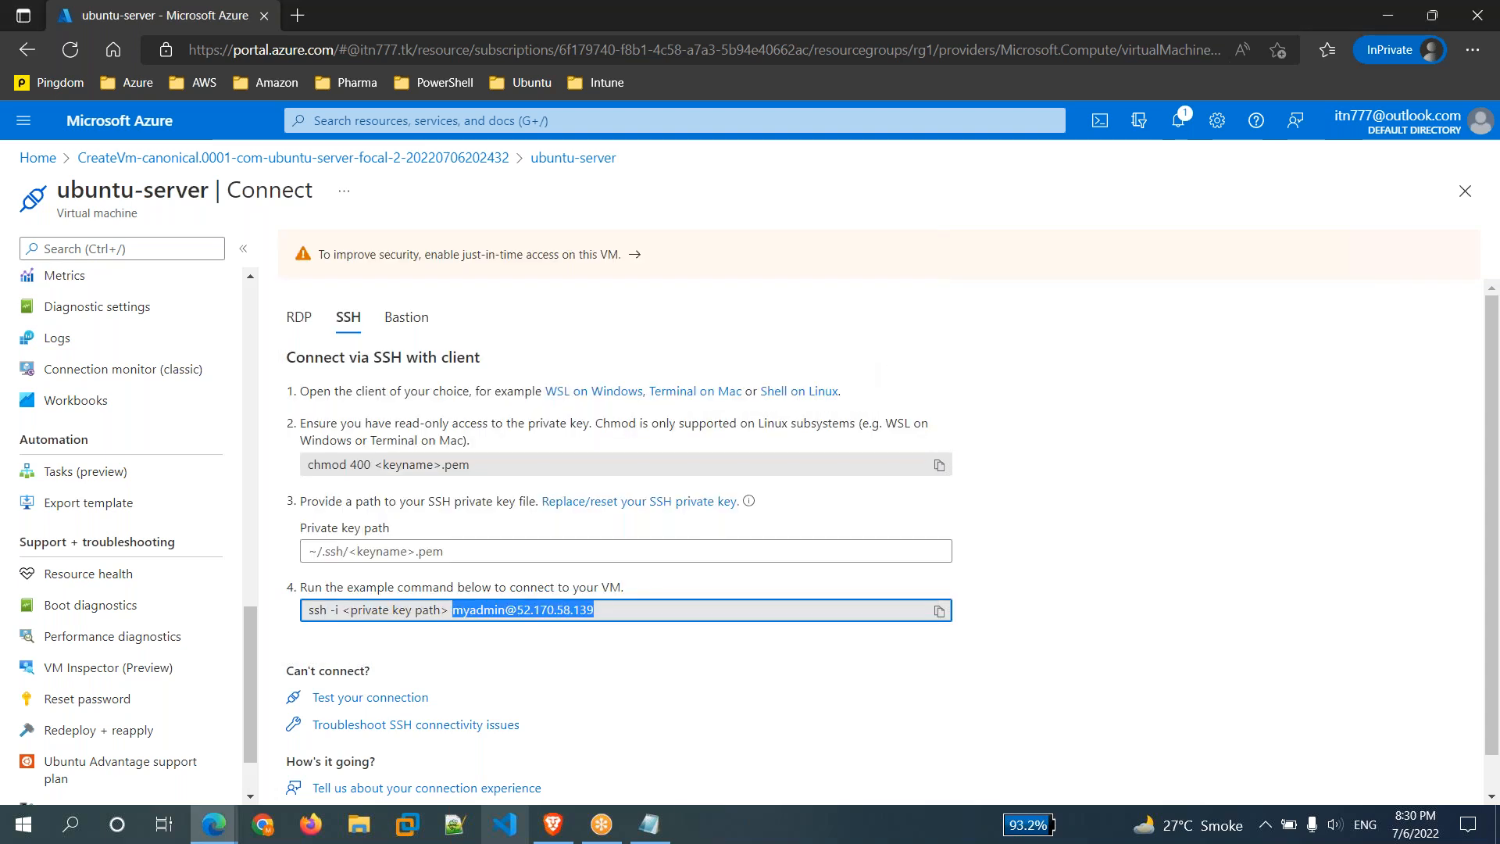
key(super)
text(putt)
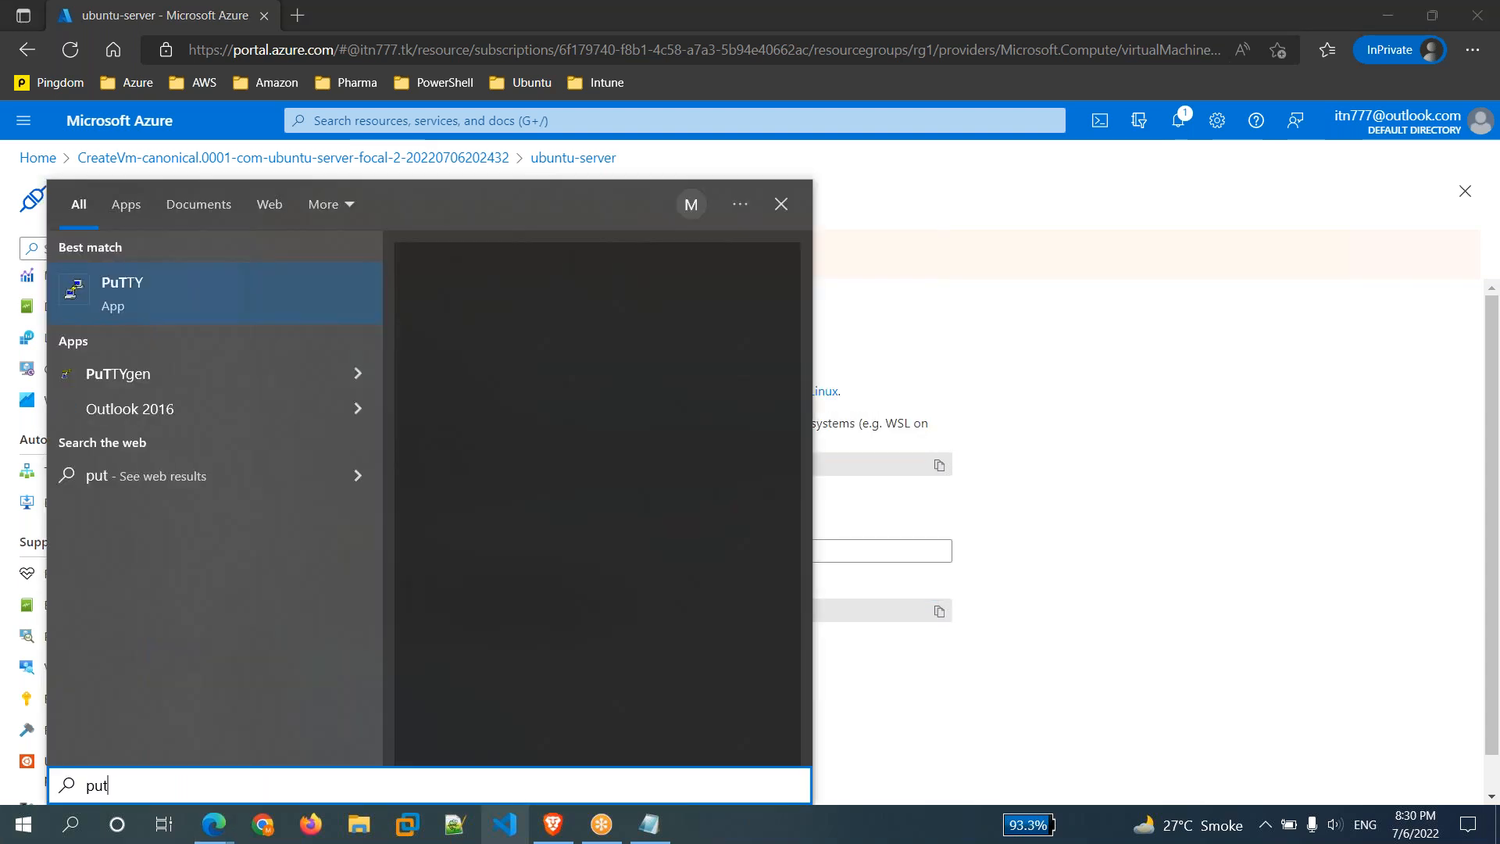
click(161, 284)
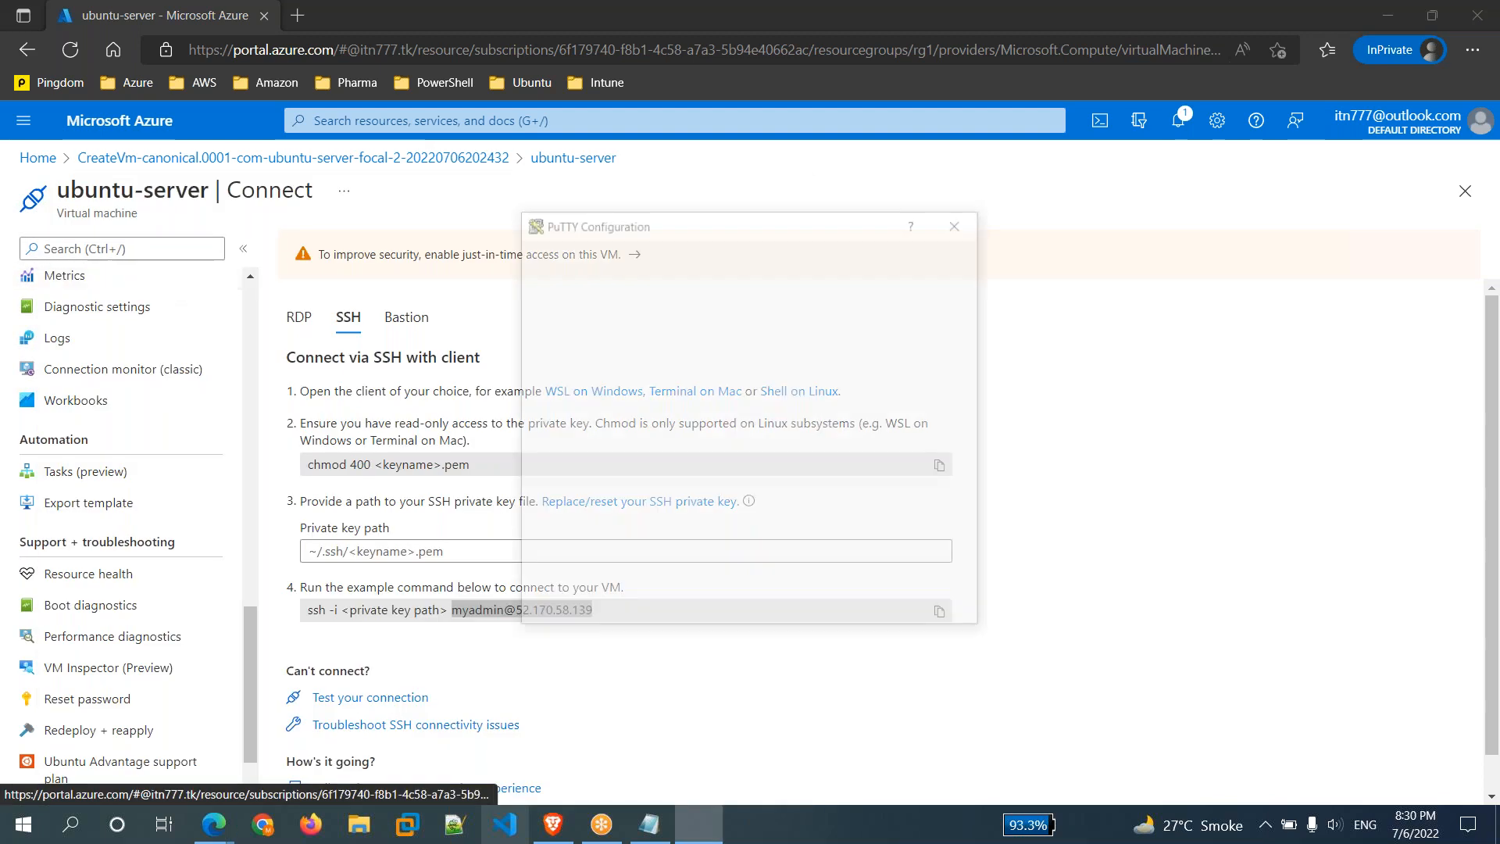
key(ctrl+v)
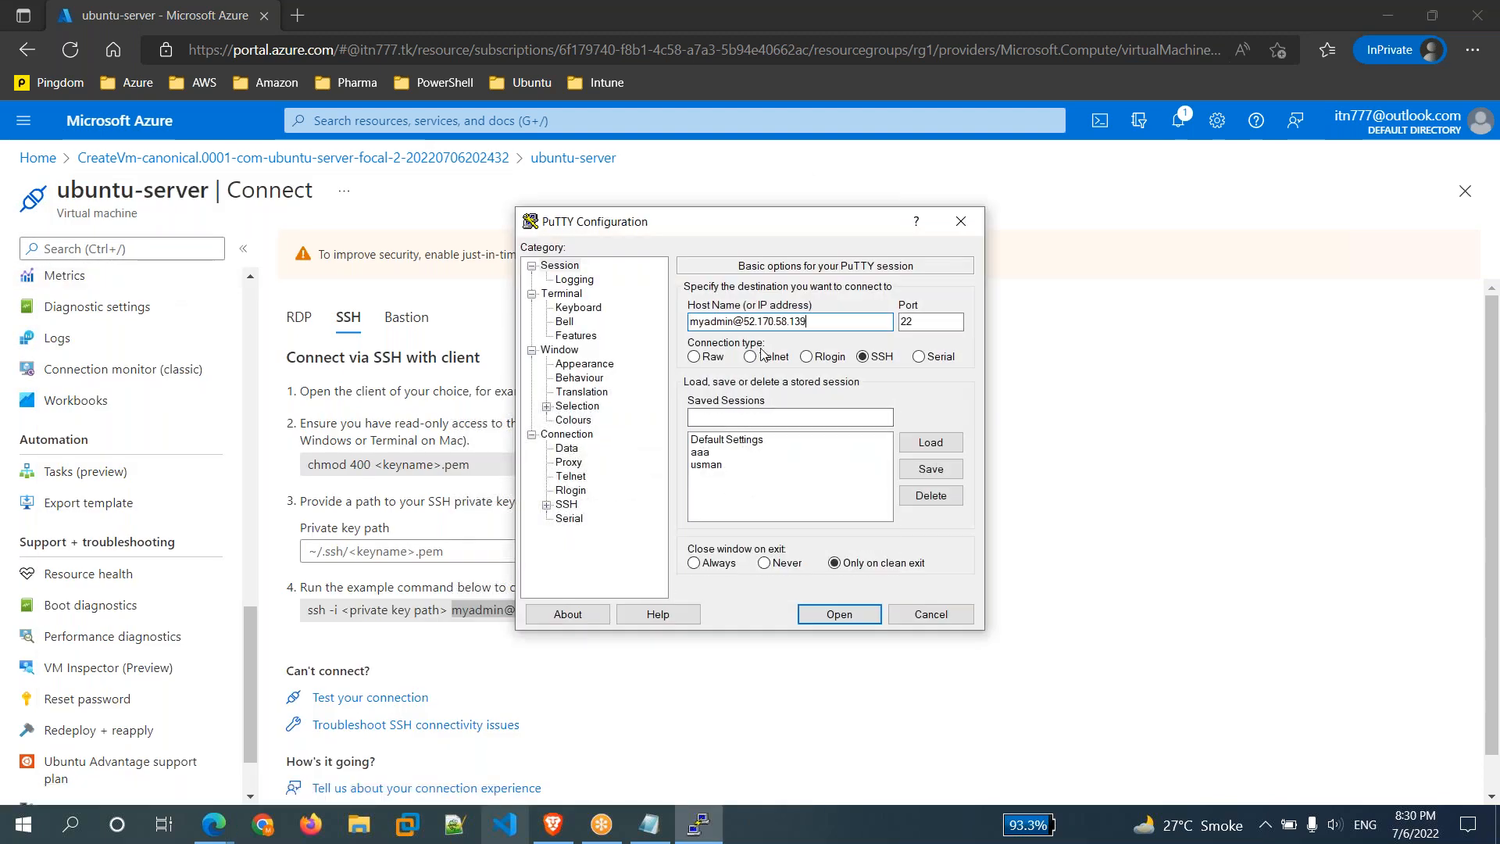
click(860, 616)
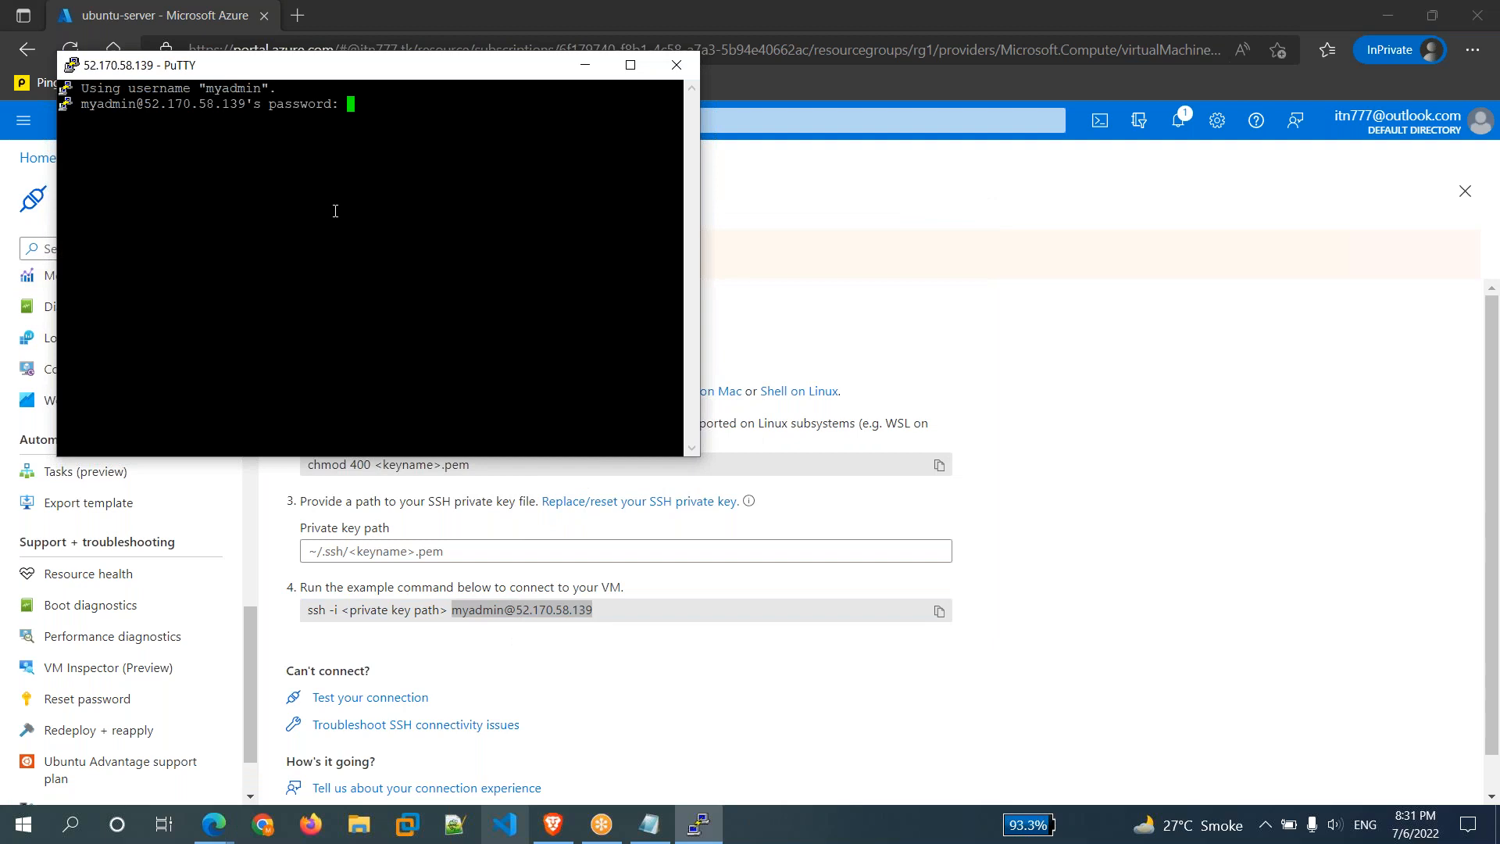
- Retry the admin password several times, then return to the Azure connect page
key(Return)
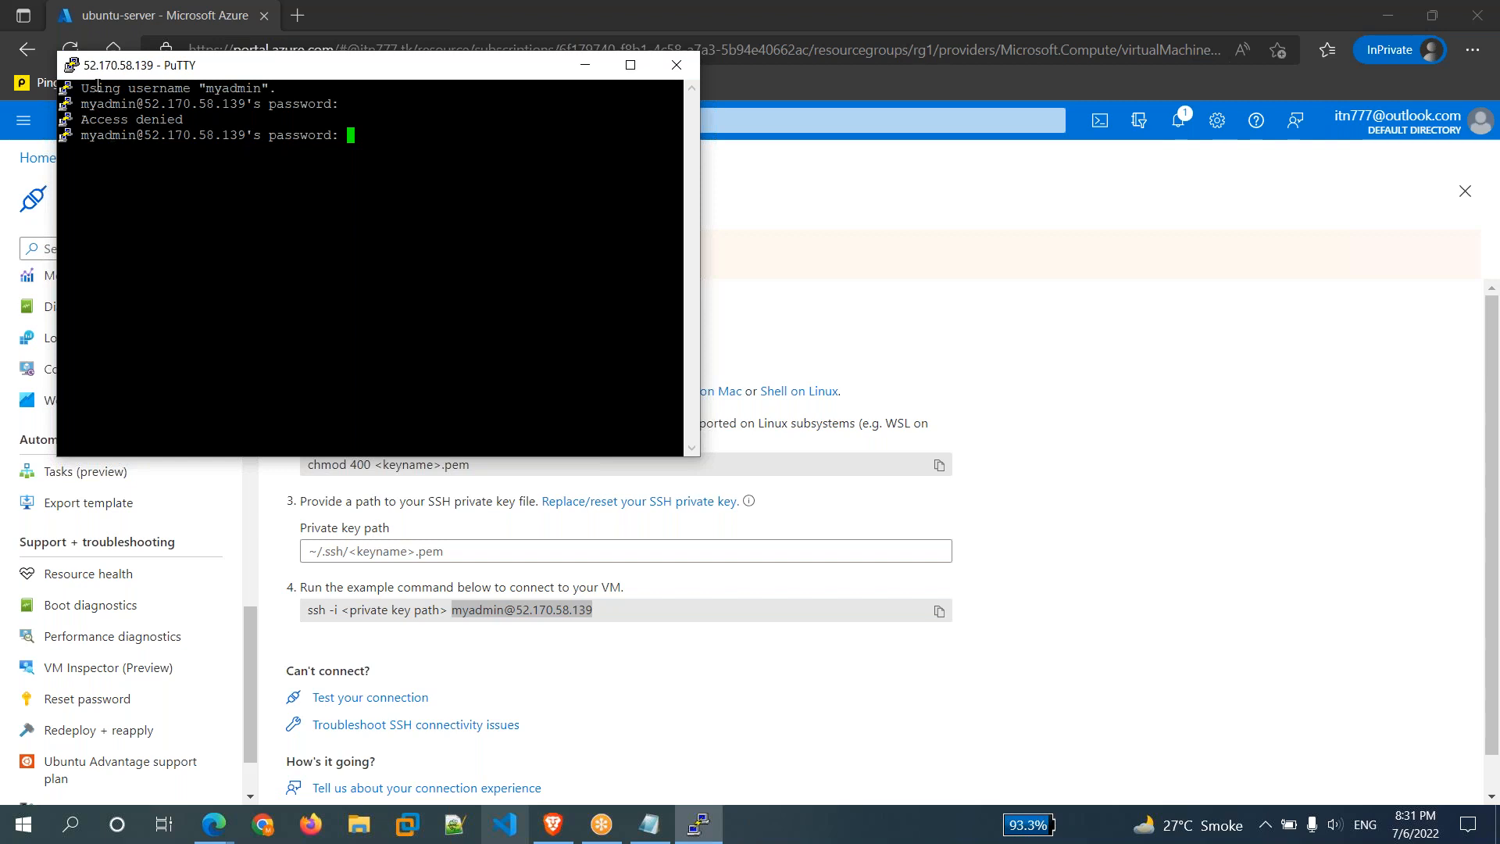
drag(115, 68, 272, 178)
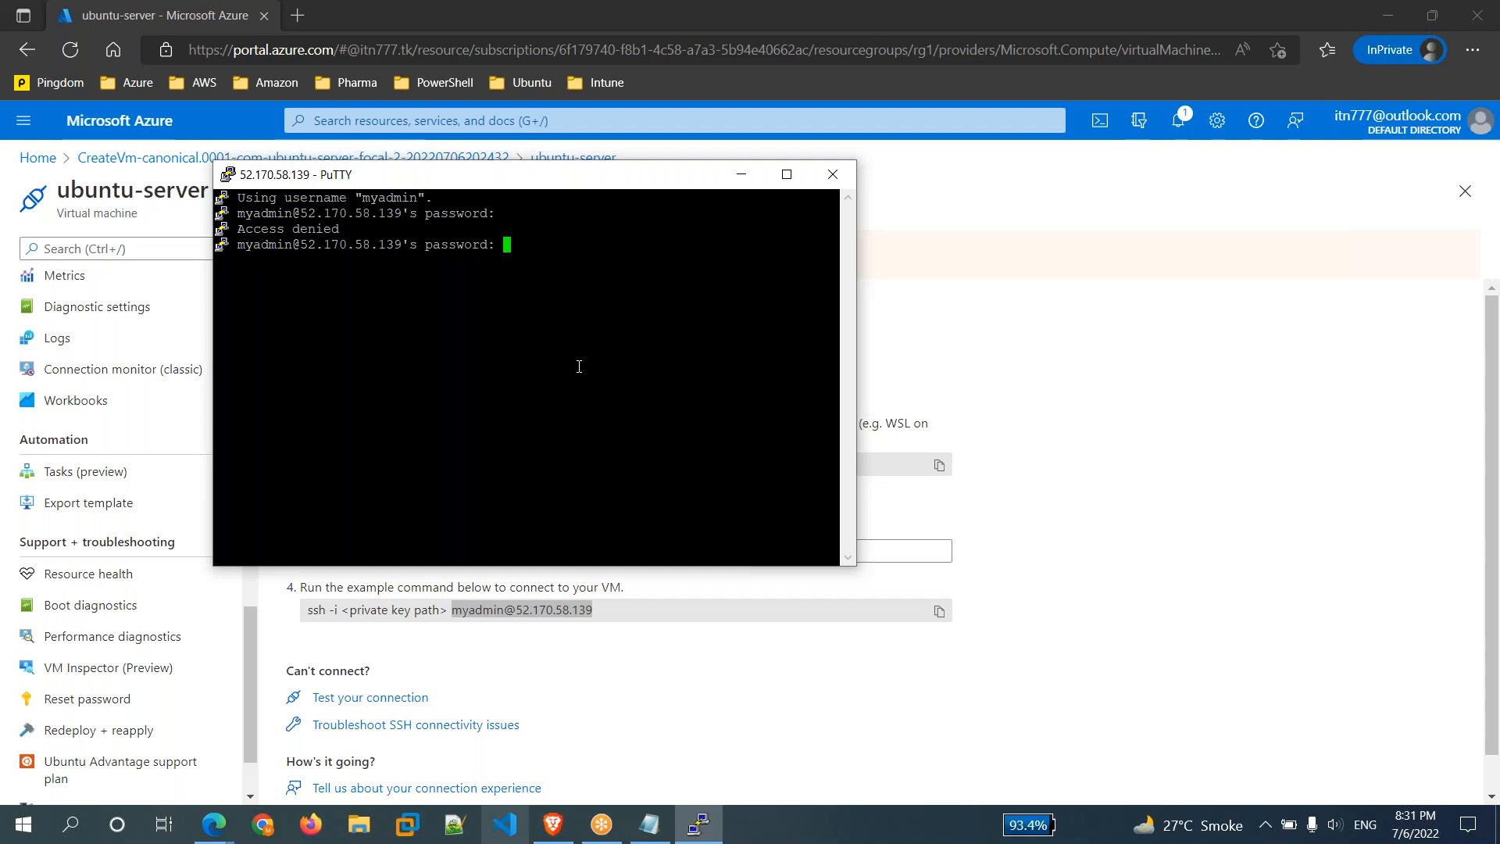
key(Return)
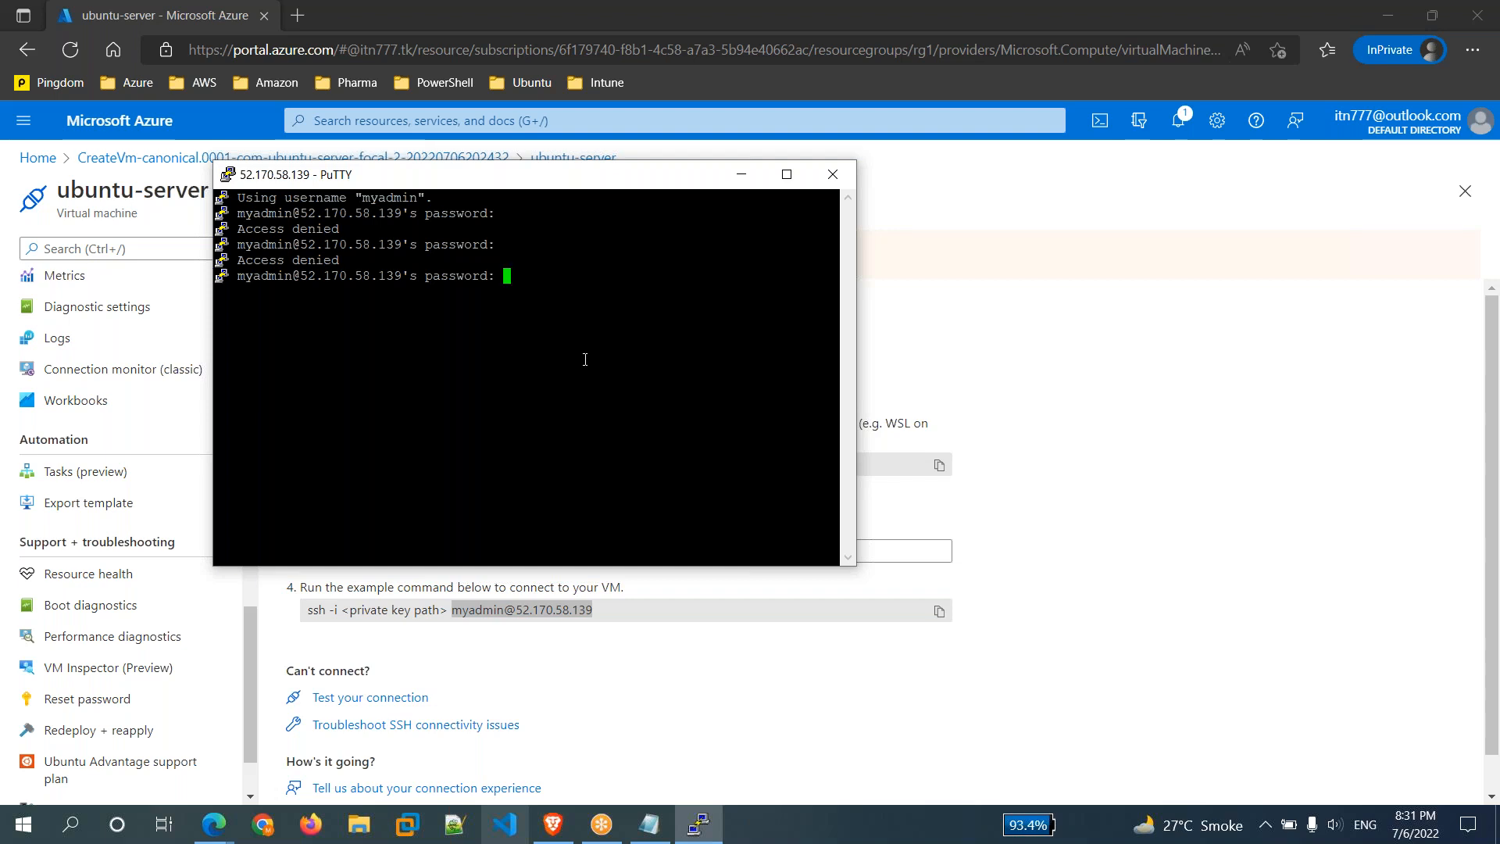
key(Return)
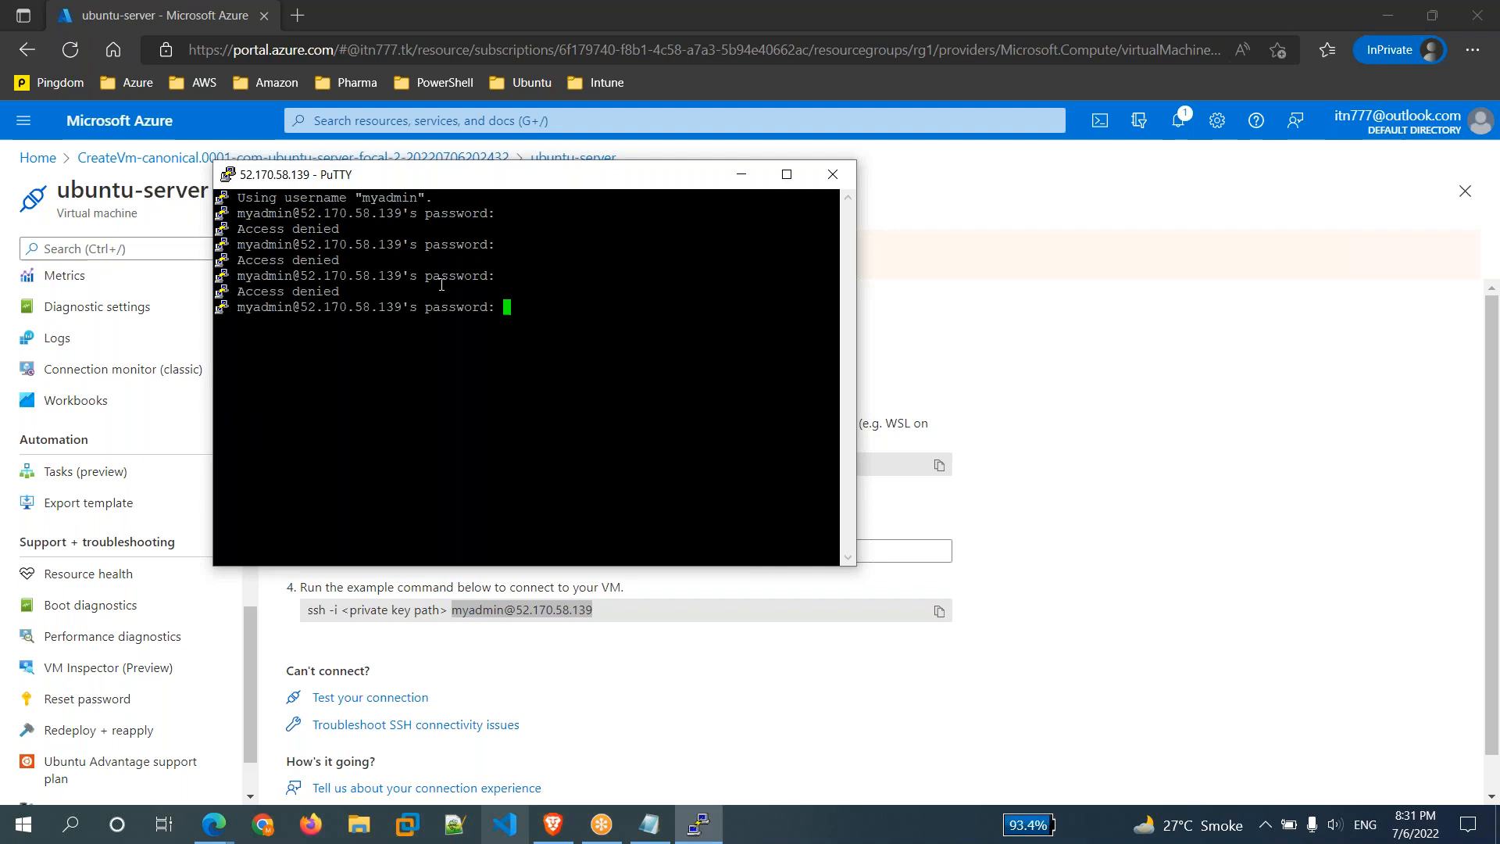
click(740, 693)
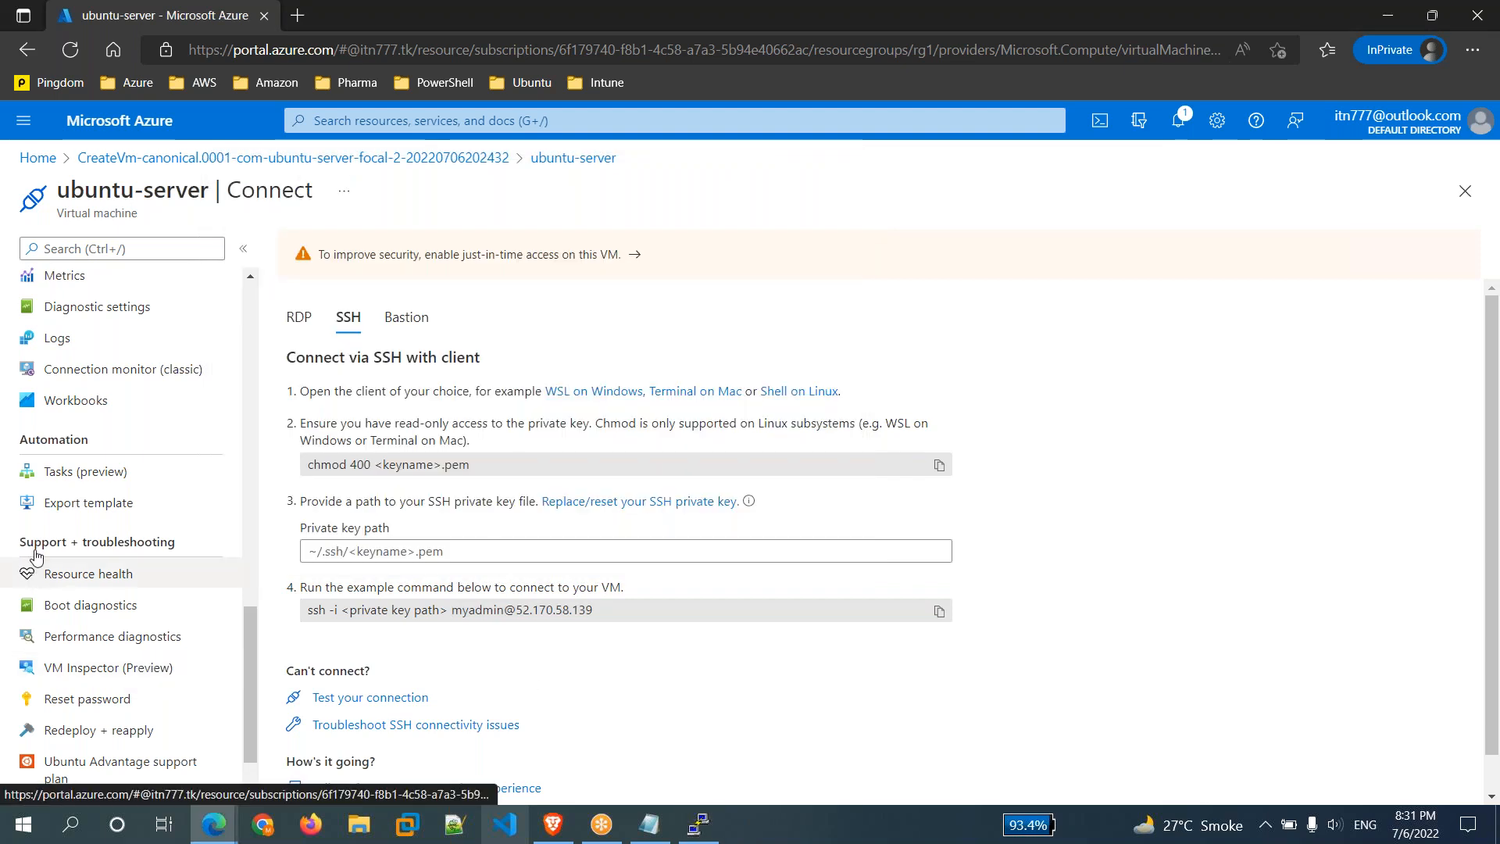
- Open ubuntu-server's Reset password page and review the reset mode options
click(73, 710)
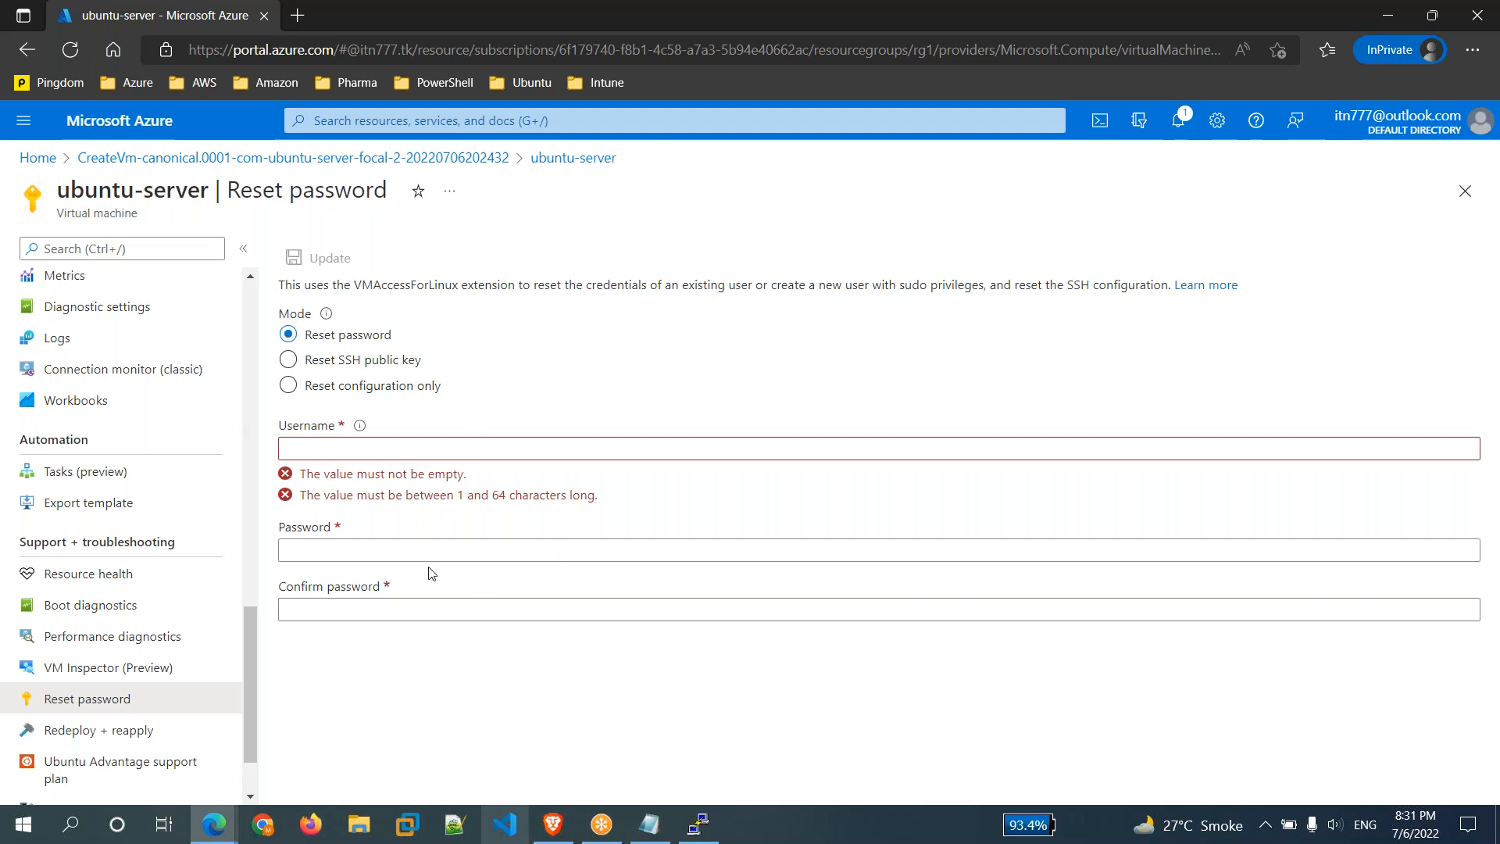
drag(307, 341, 395, 336)
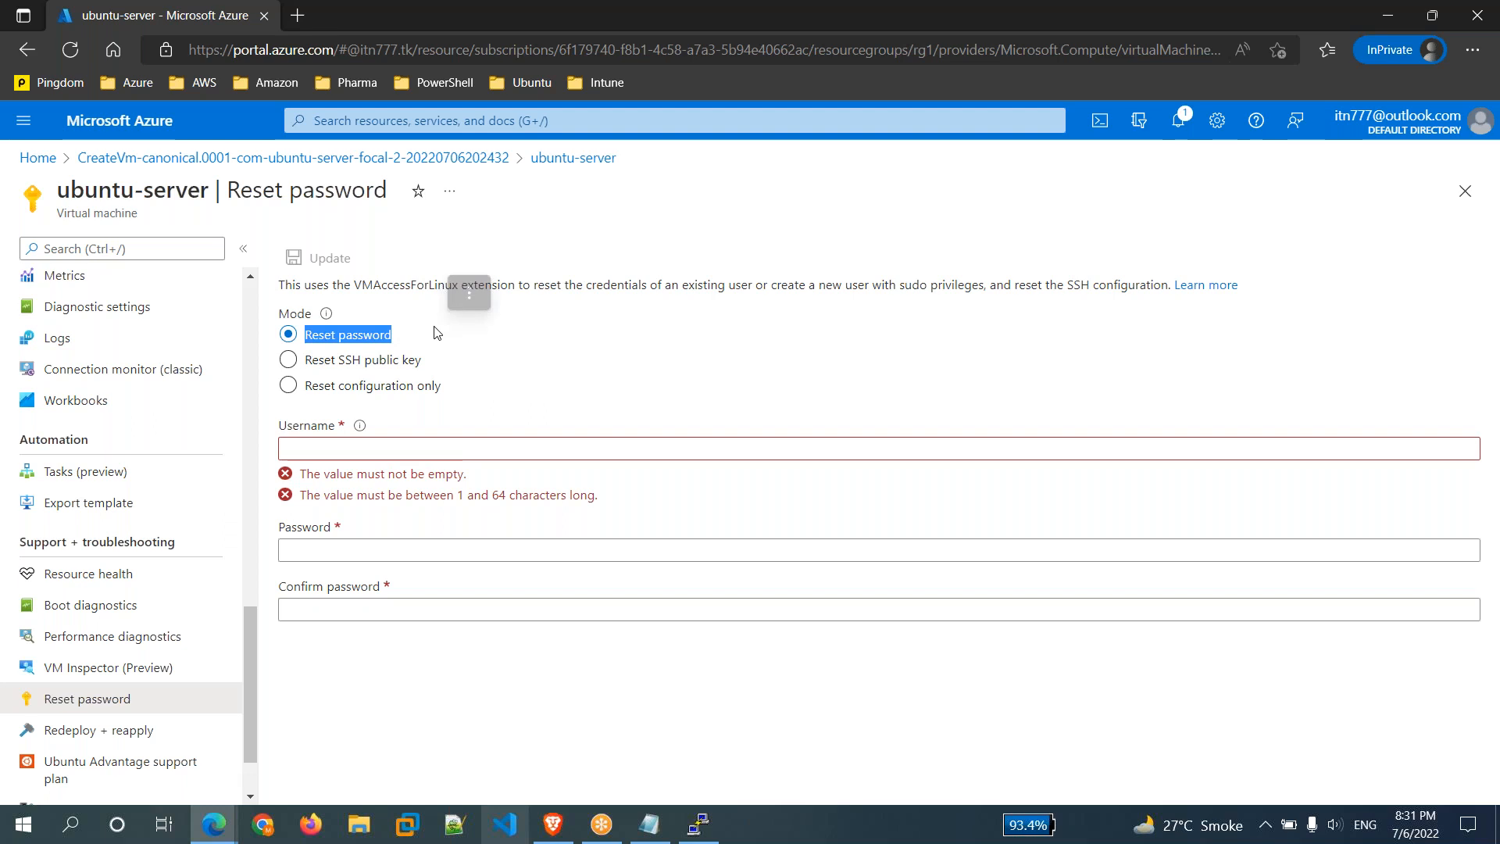
drag(312, 365, 446, 381)
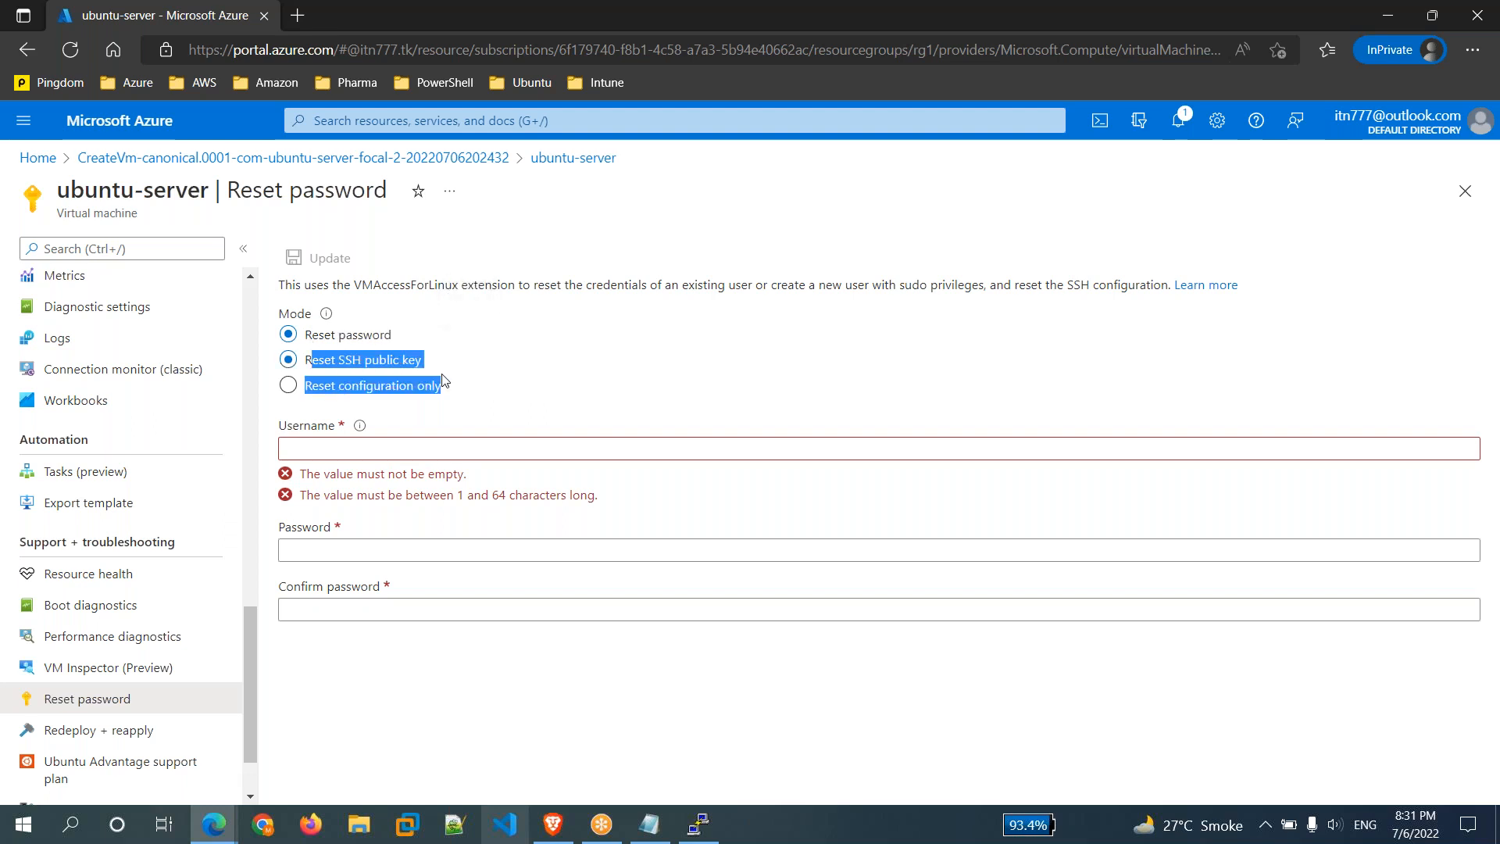
click(315, 385)
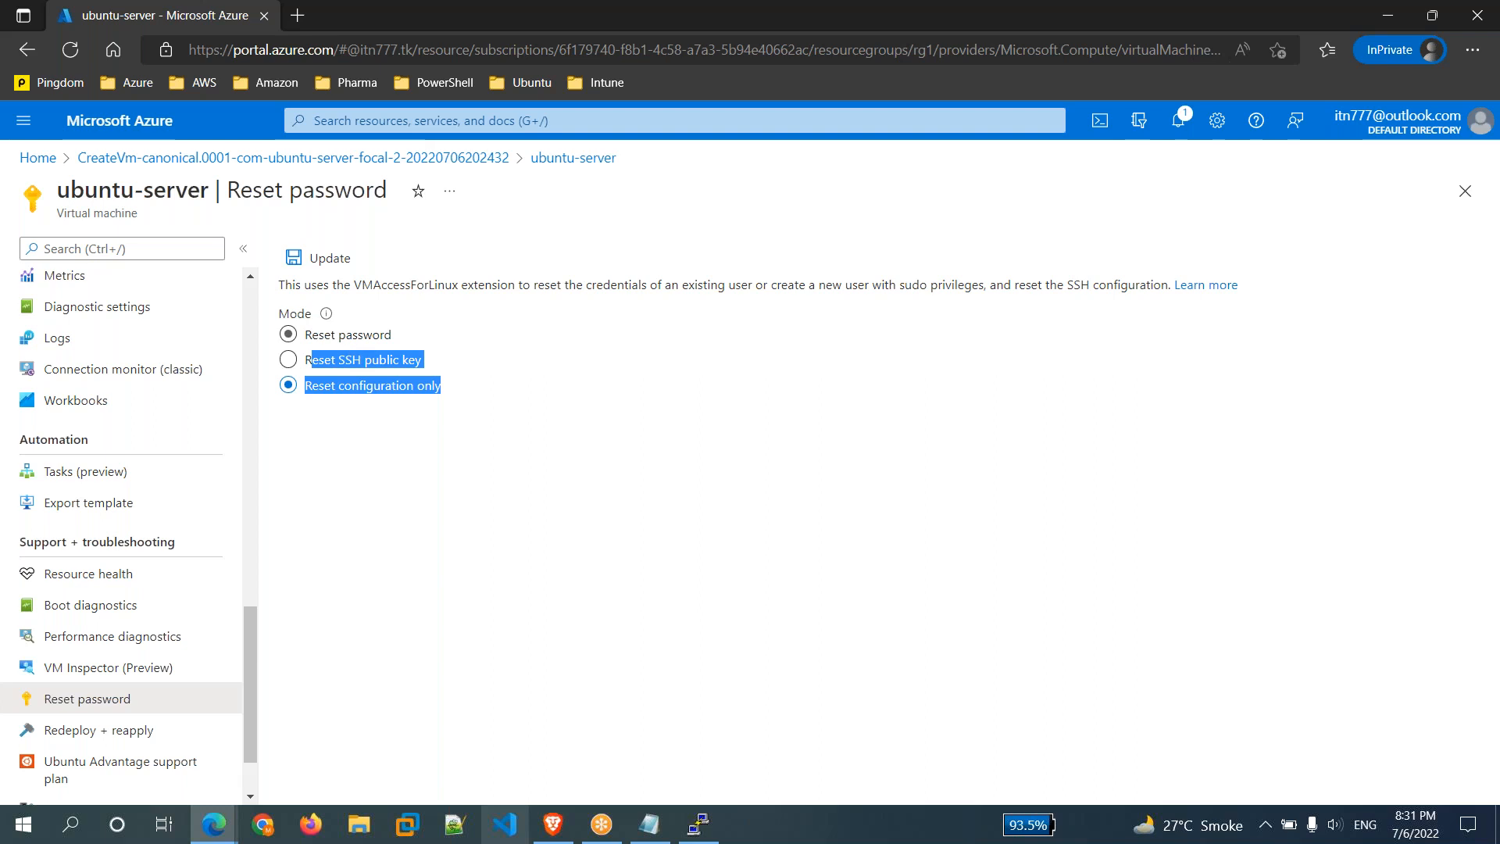
- Settle on Reset password mode and enter the username myadmin
click(288, 334)
click(351, 359)
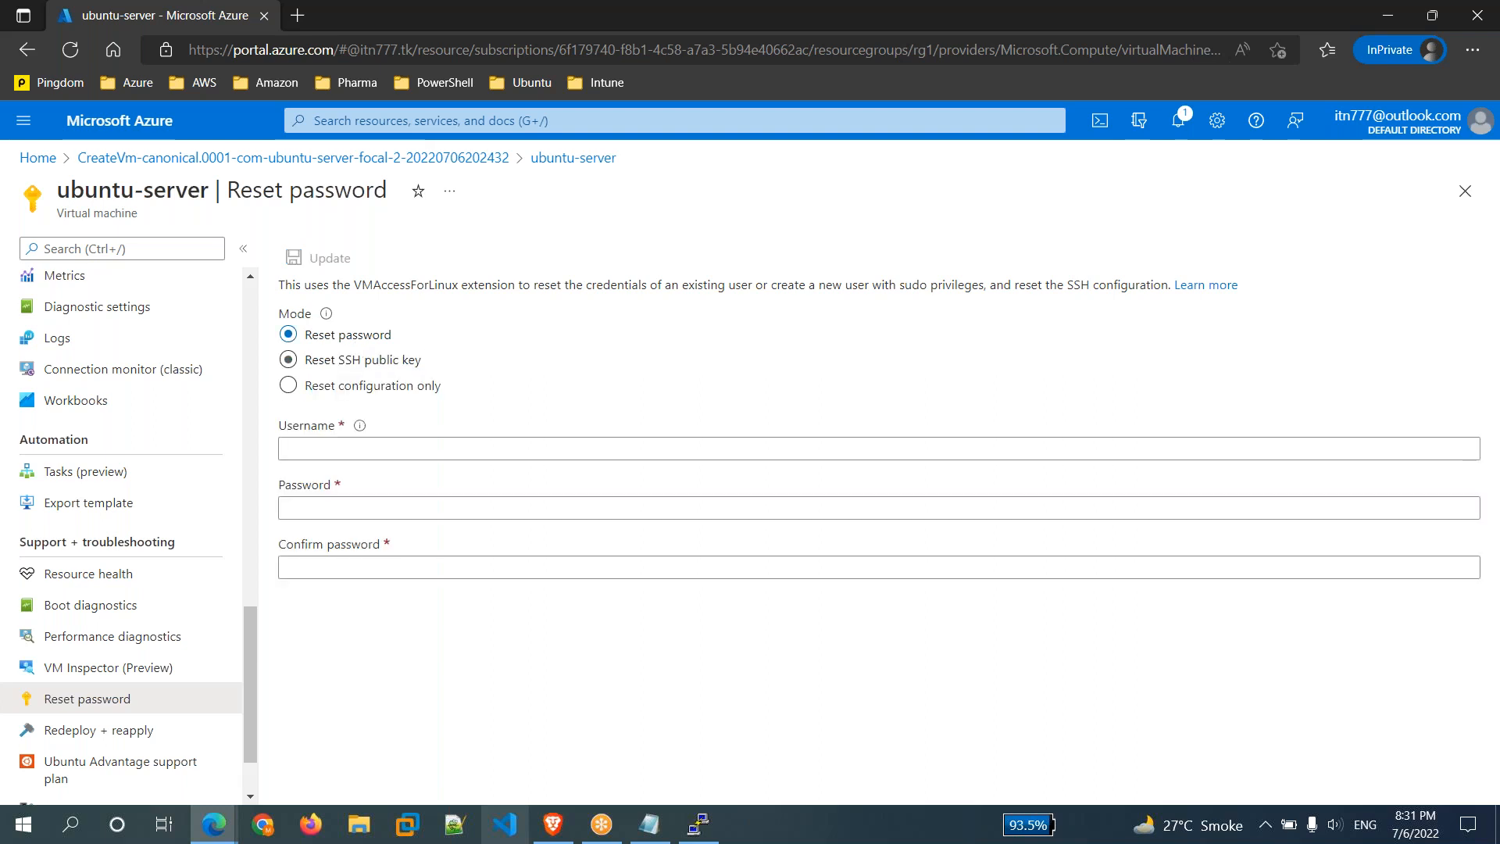
click(353, 346)
click(354, 367)
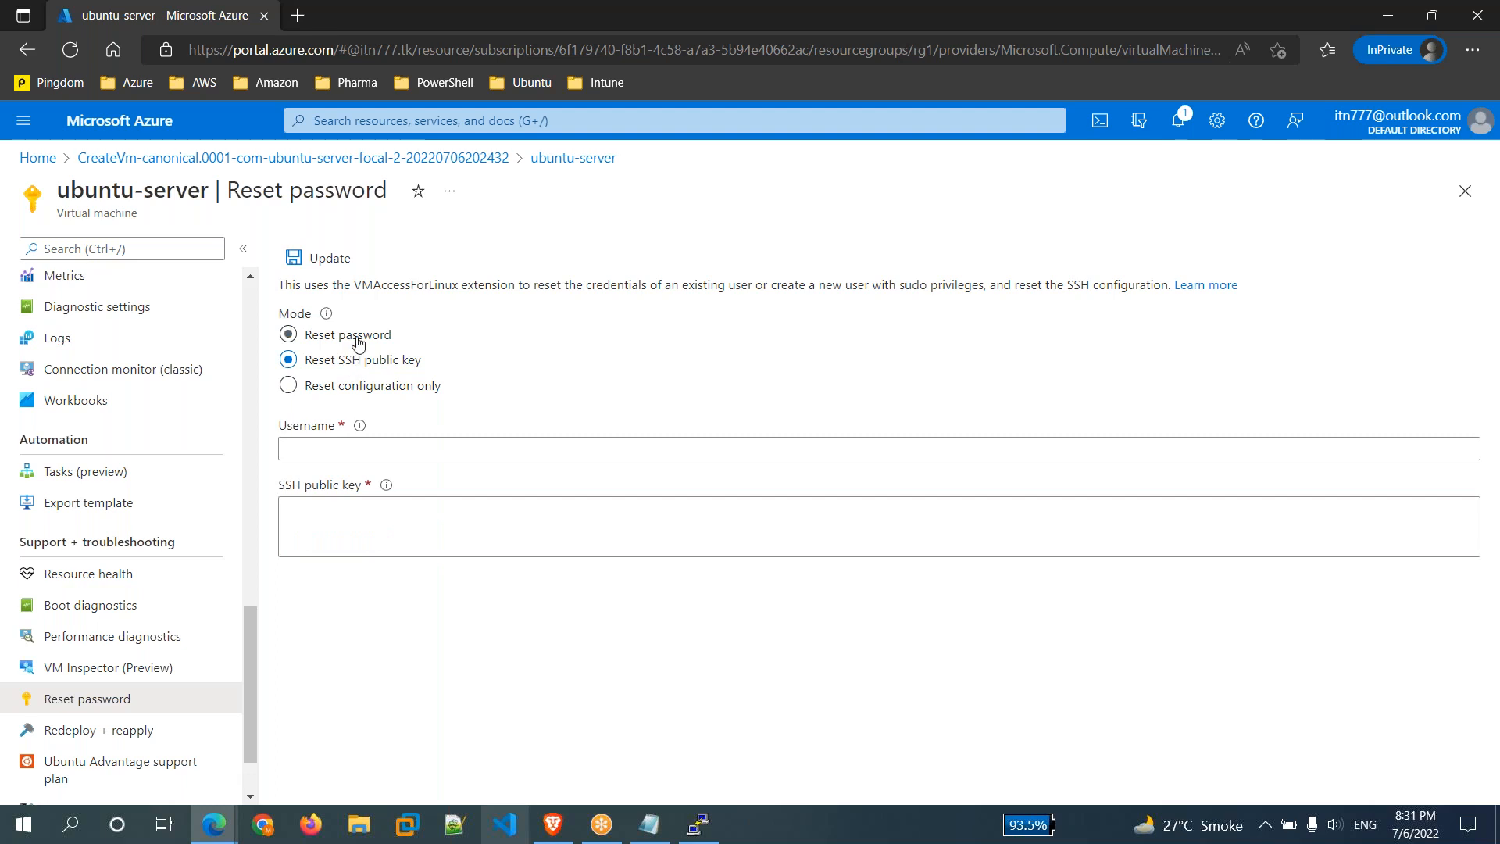
click(359, 344)
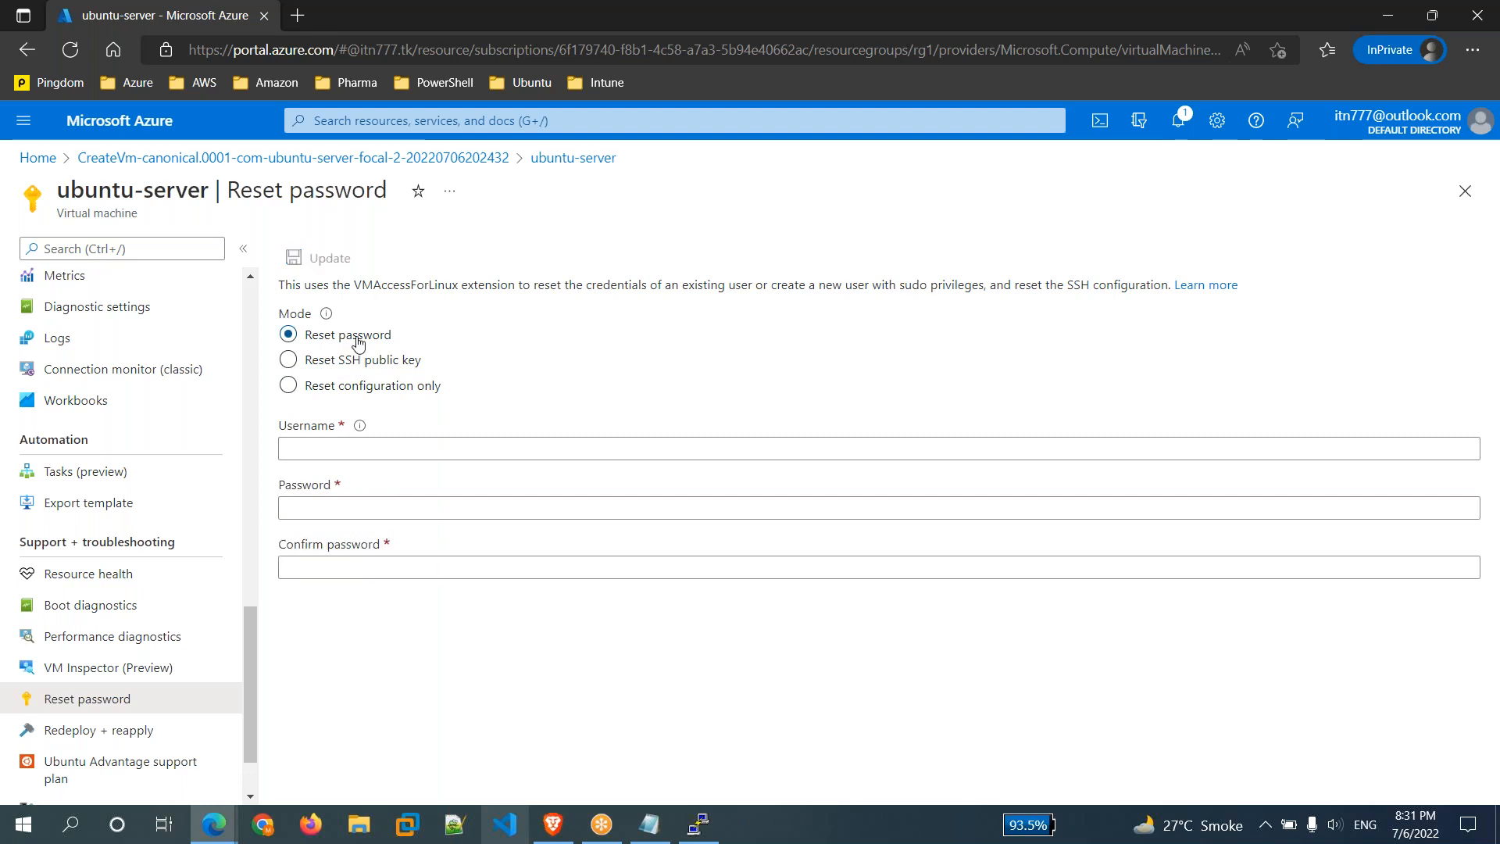
click(345, 450)
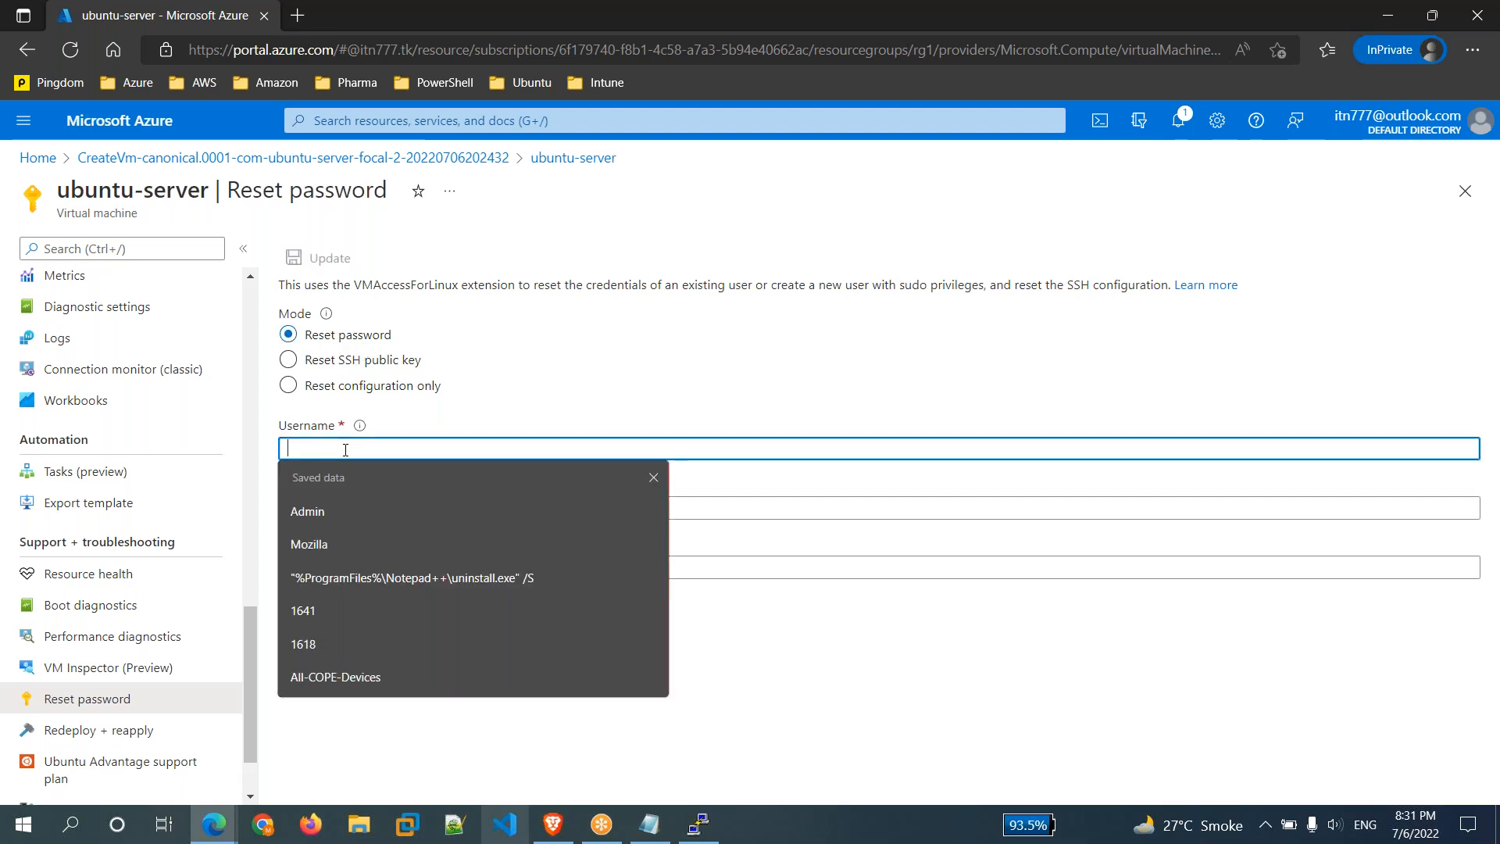
text(myadmin)
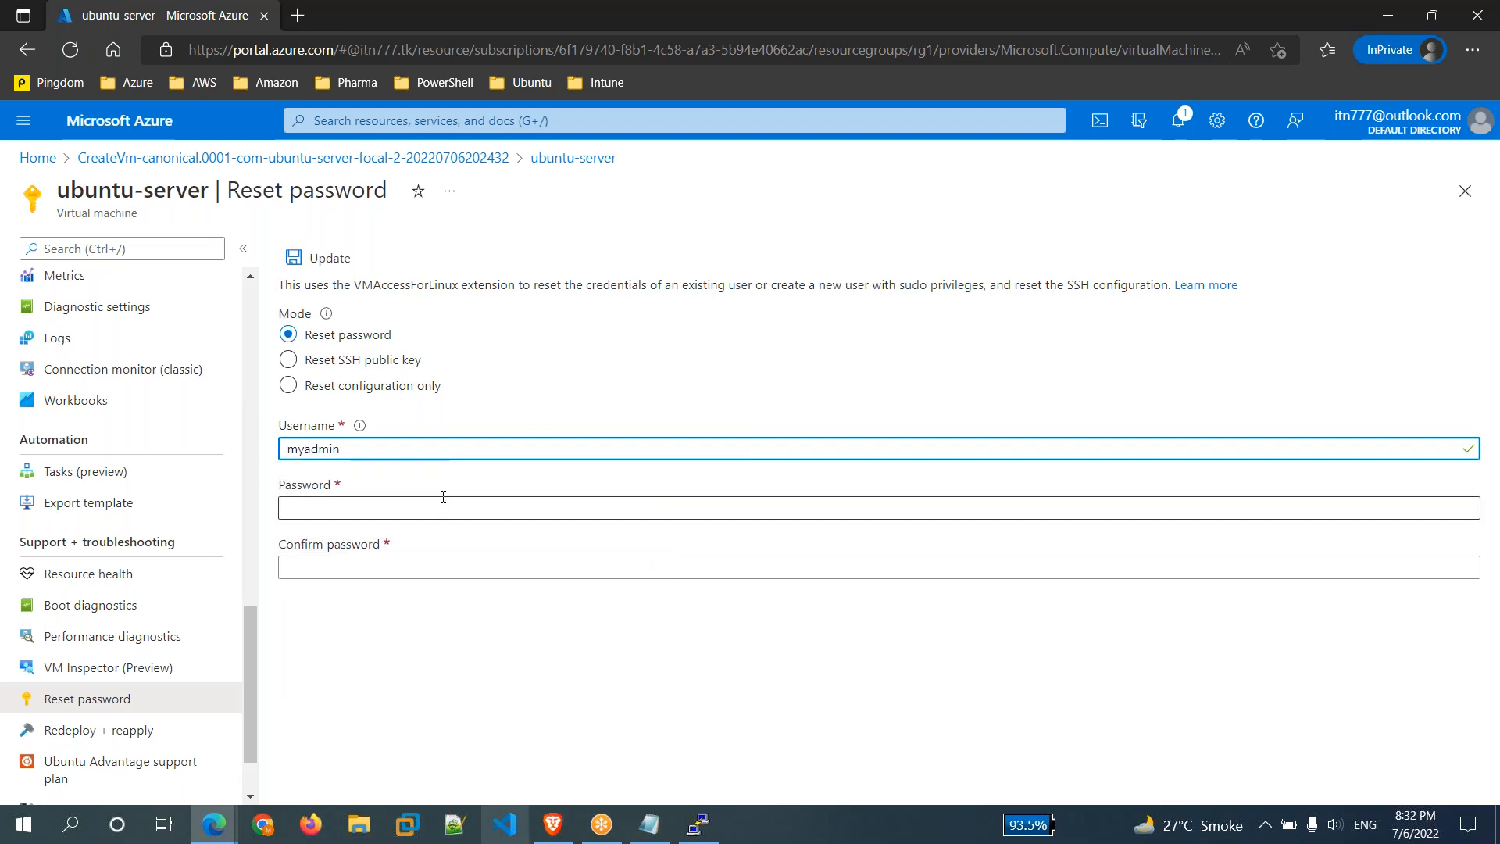
- Replace the username with a new account name, then enter the password and its confirmation
click(412, 506)
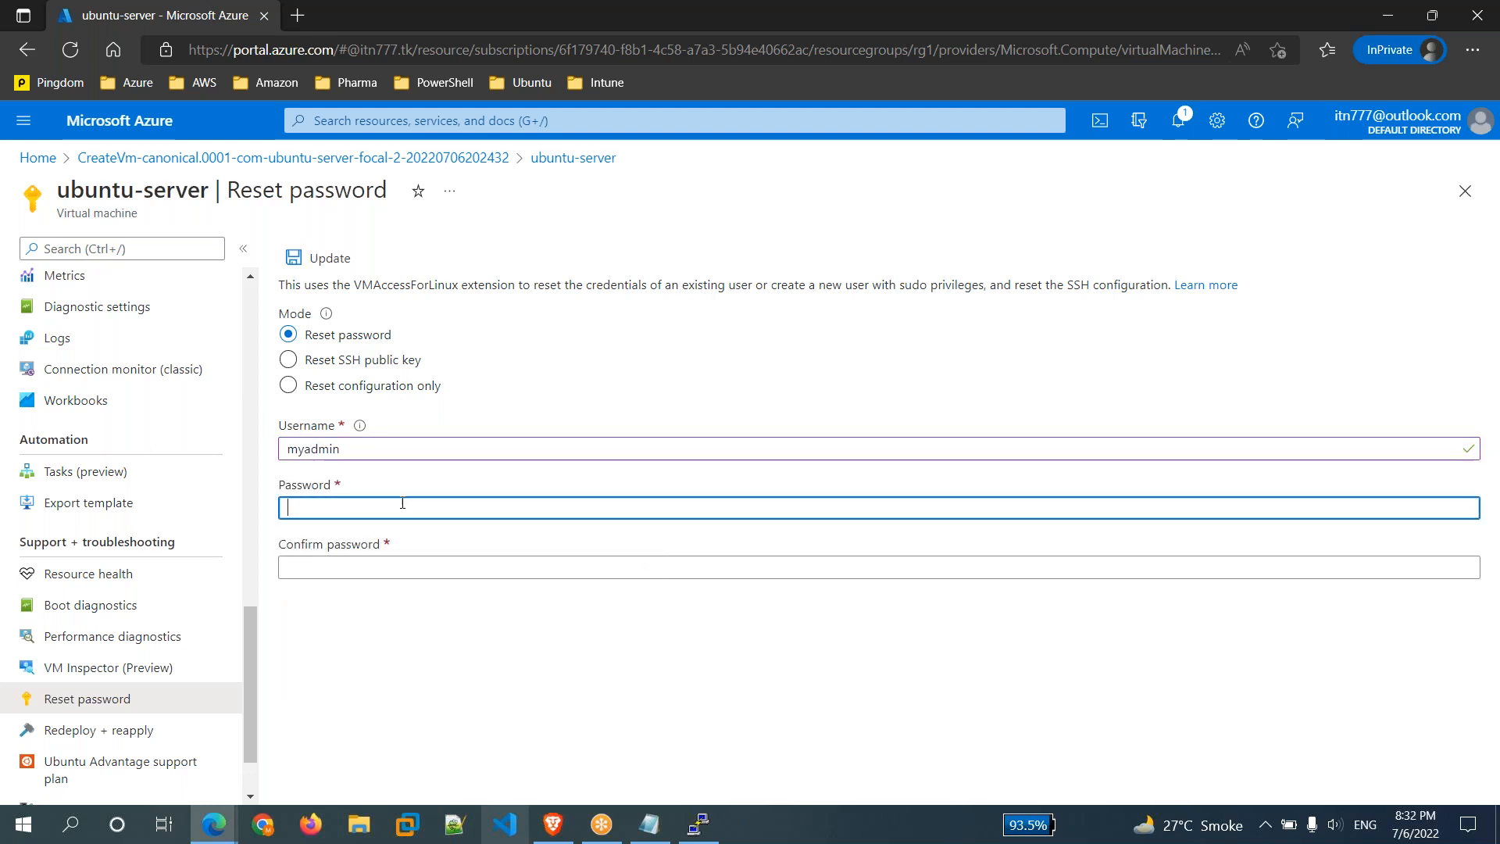
drag(389, 448, 269, 459)
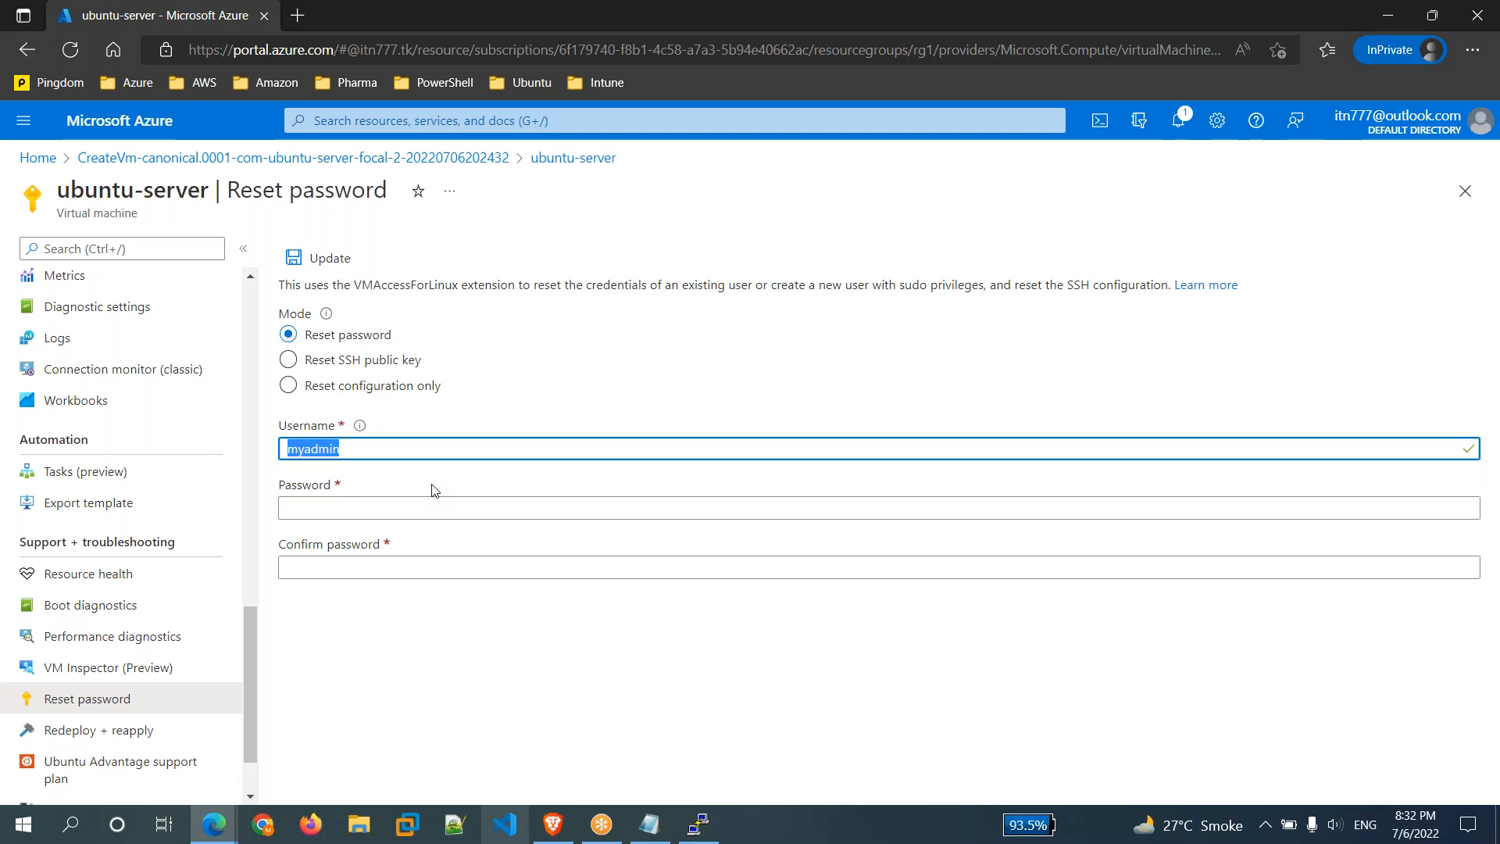
text(fiaz)
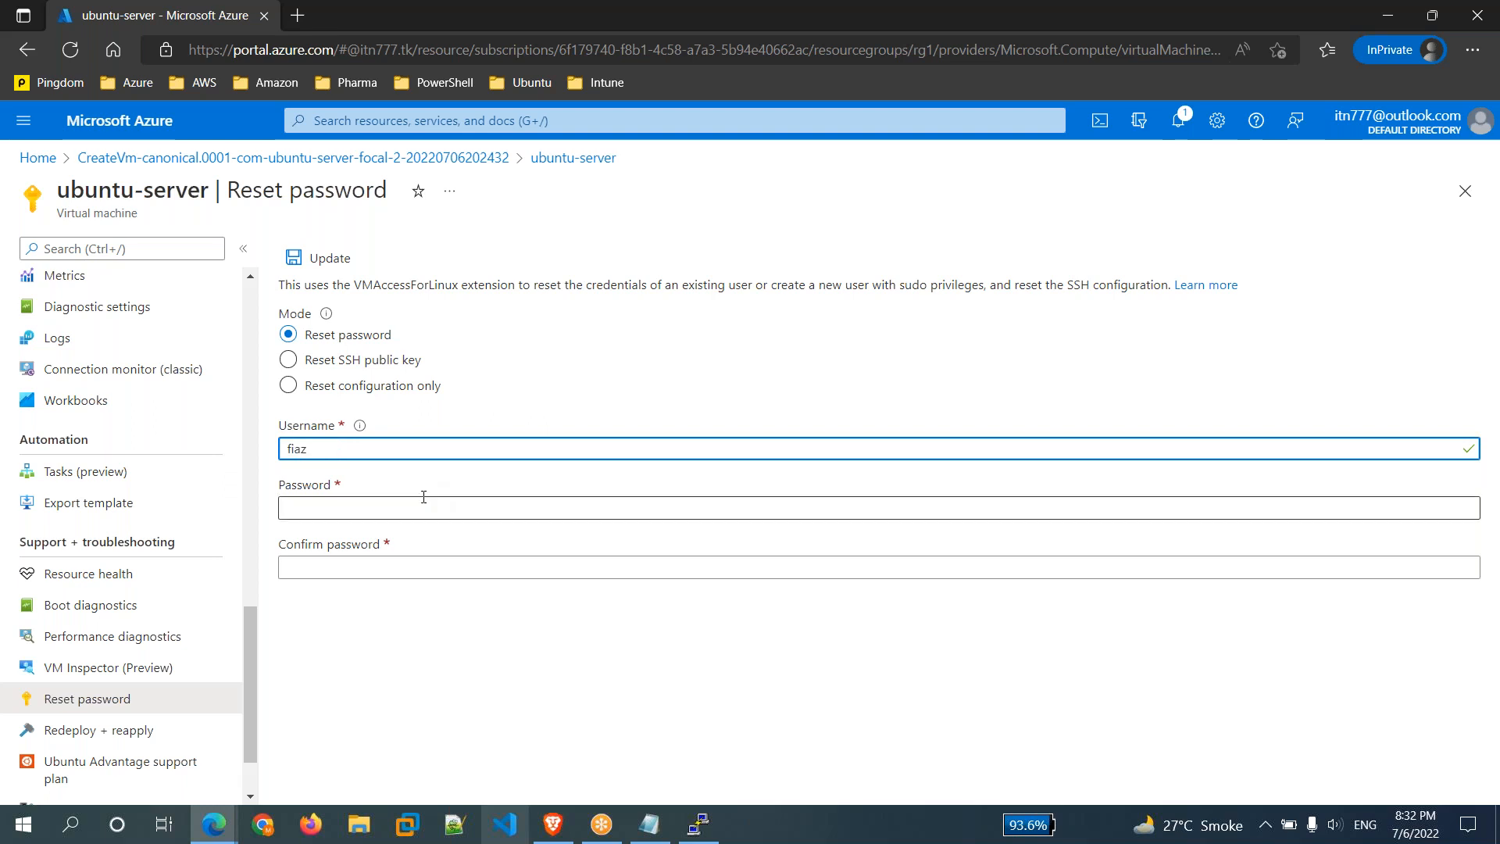
click(423, 504)
text(•••••••••••••)
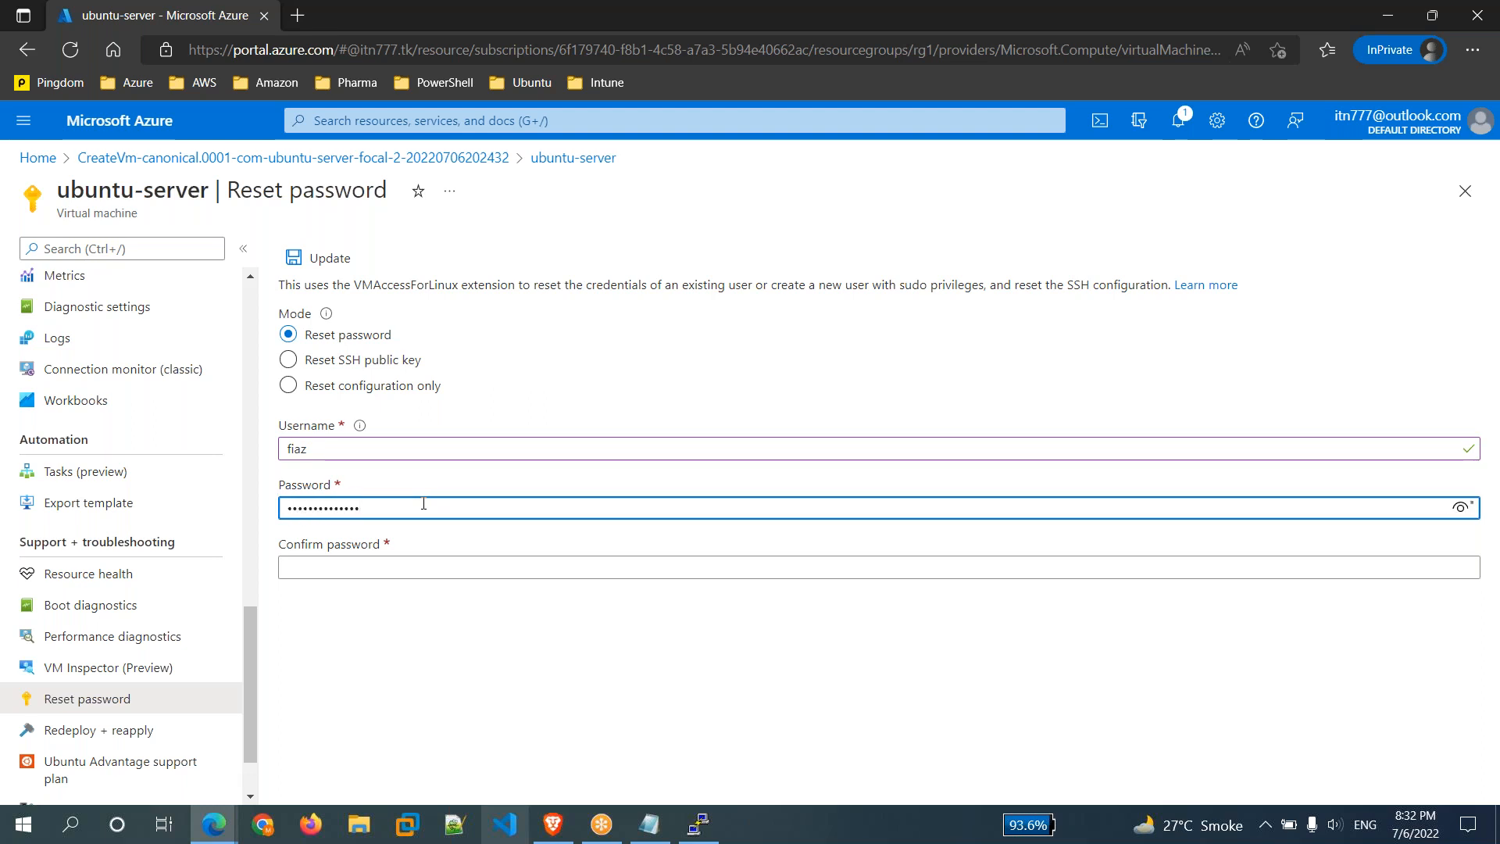
key(Tab)
text(•••••)
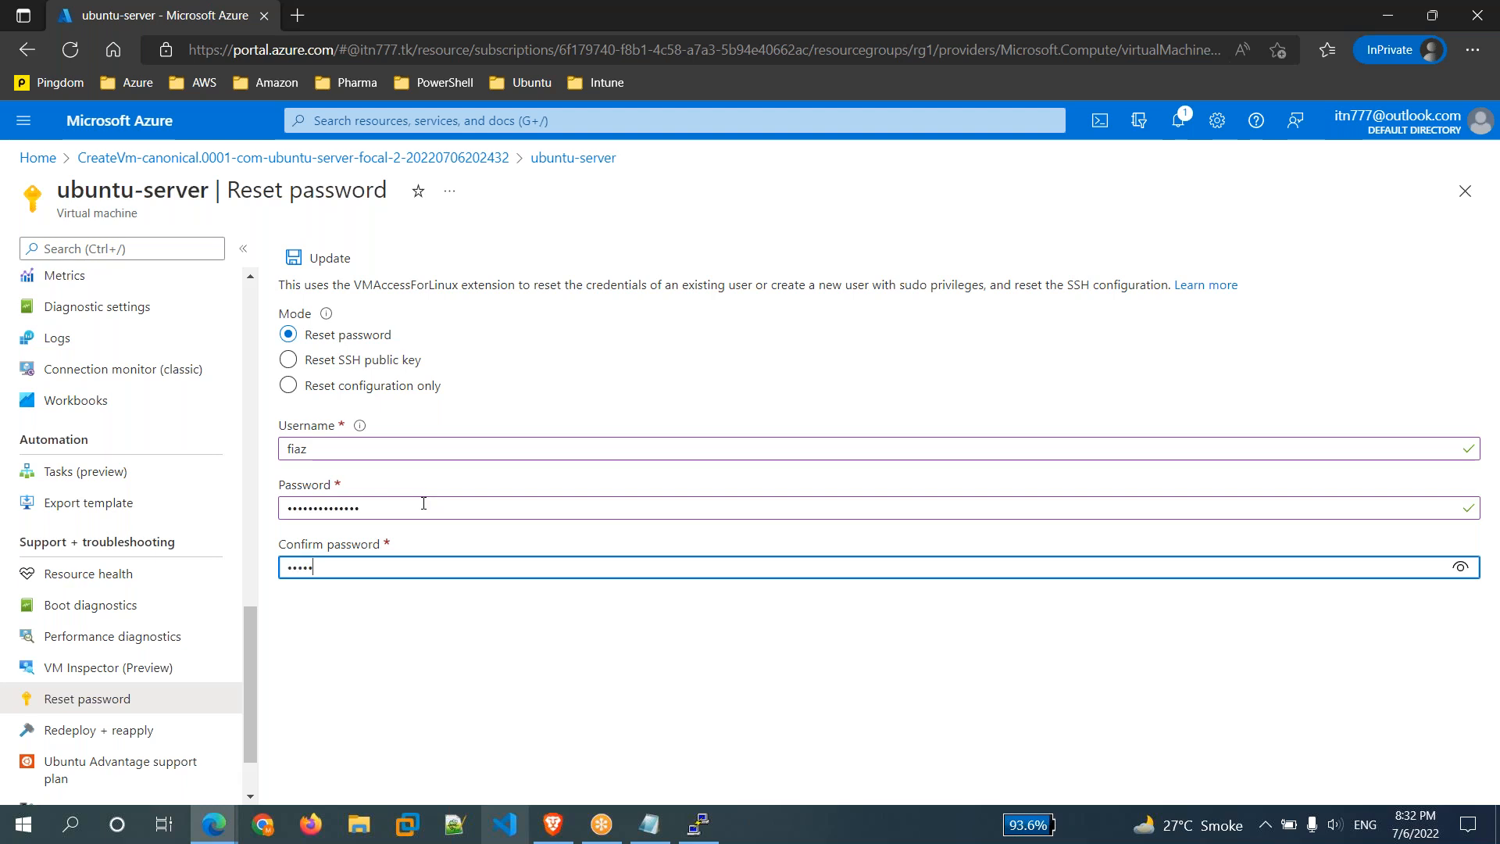
text(•••••••••)
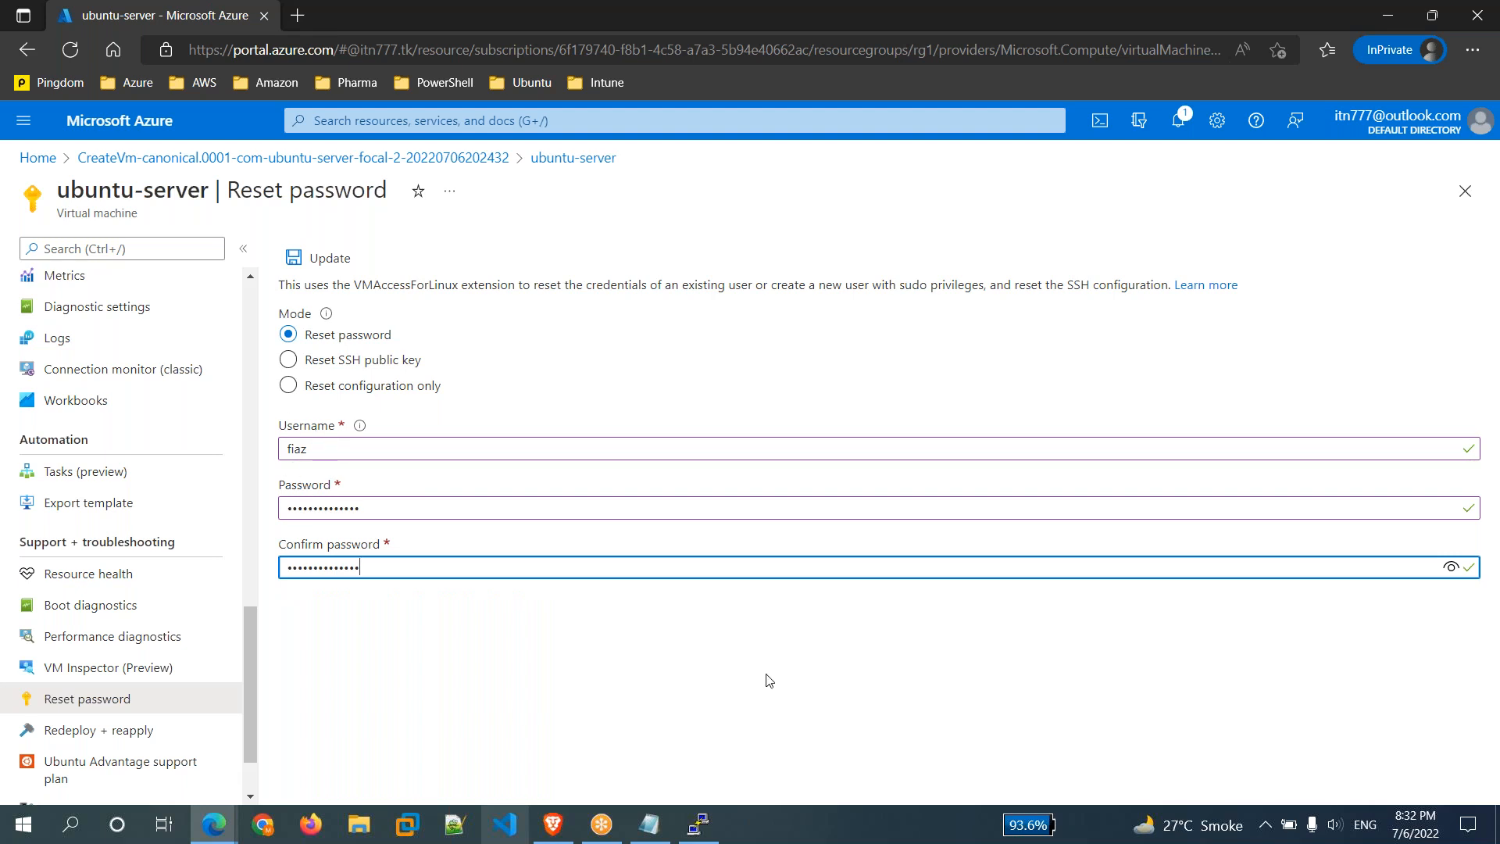
- Apply the password reset and close the disconnected PuTTY session after its error
click(347, 264)
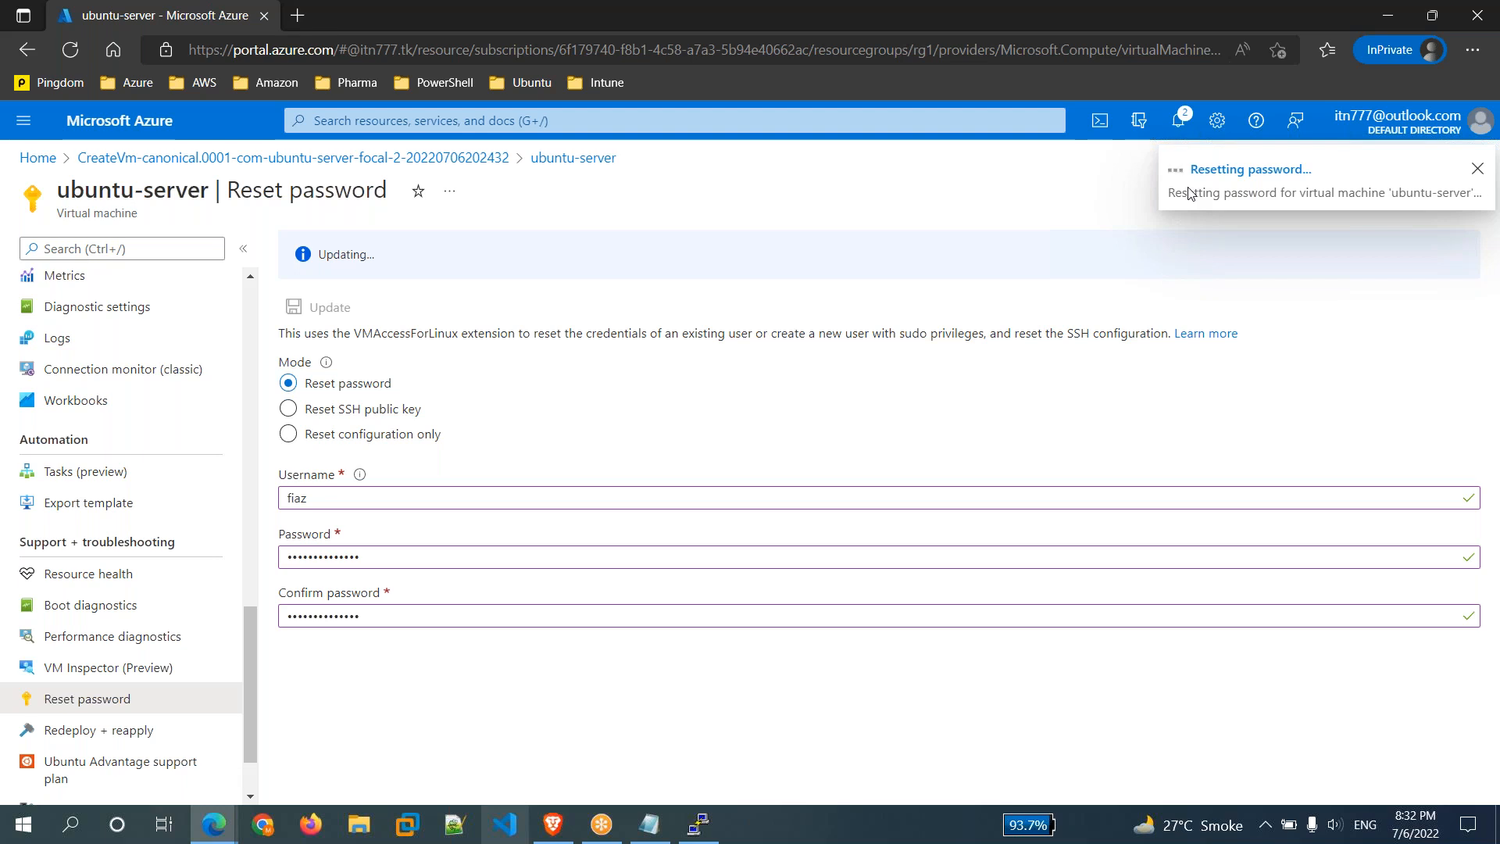
click(712, 829)
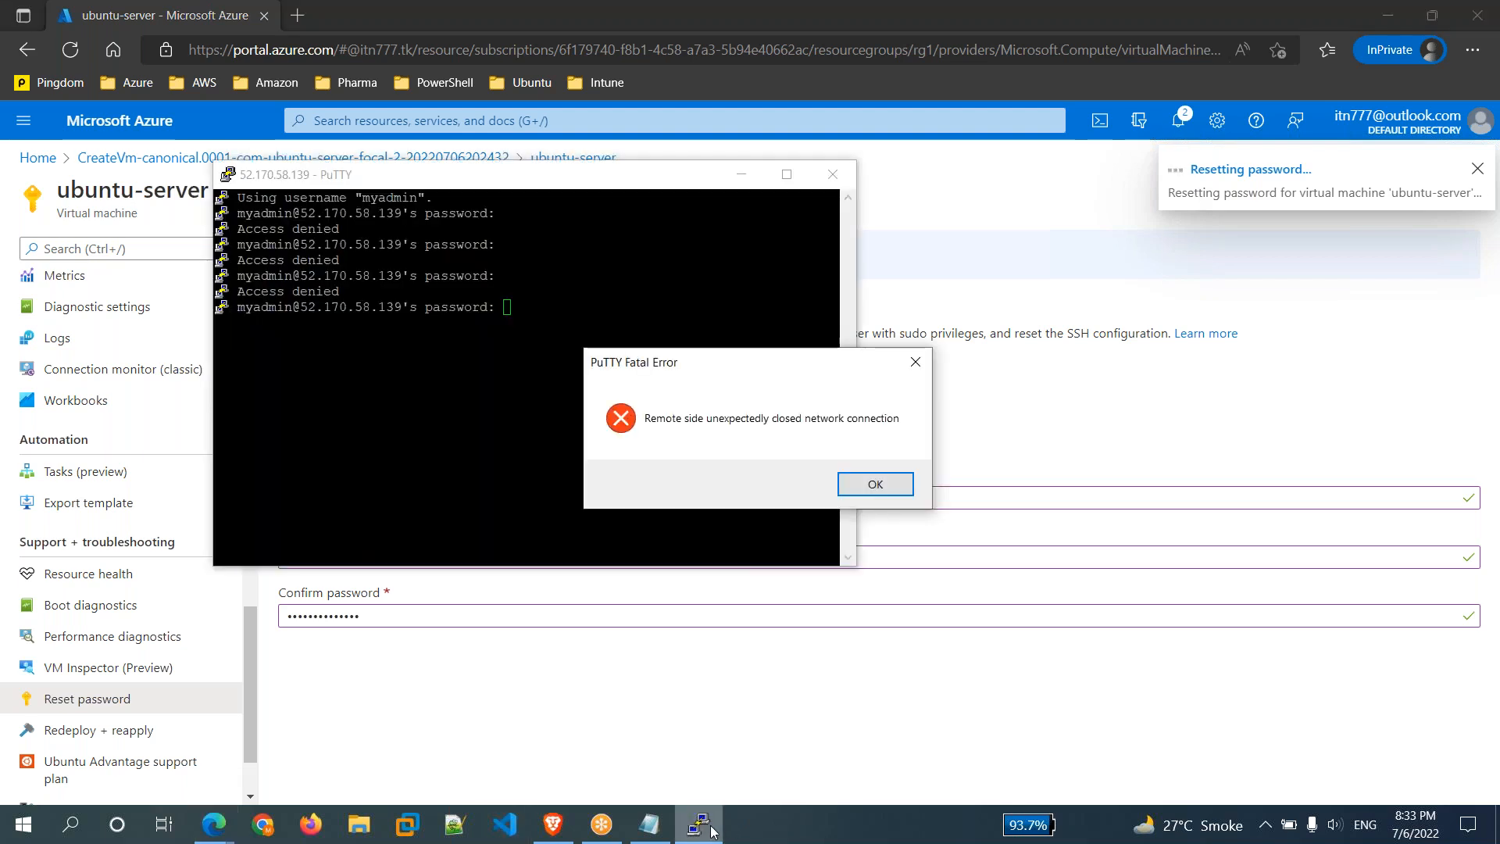
click(876, 484)
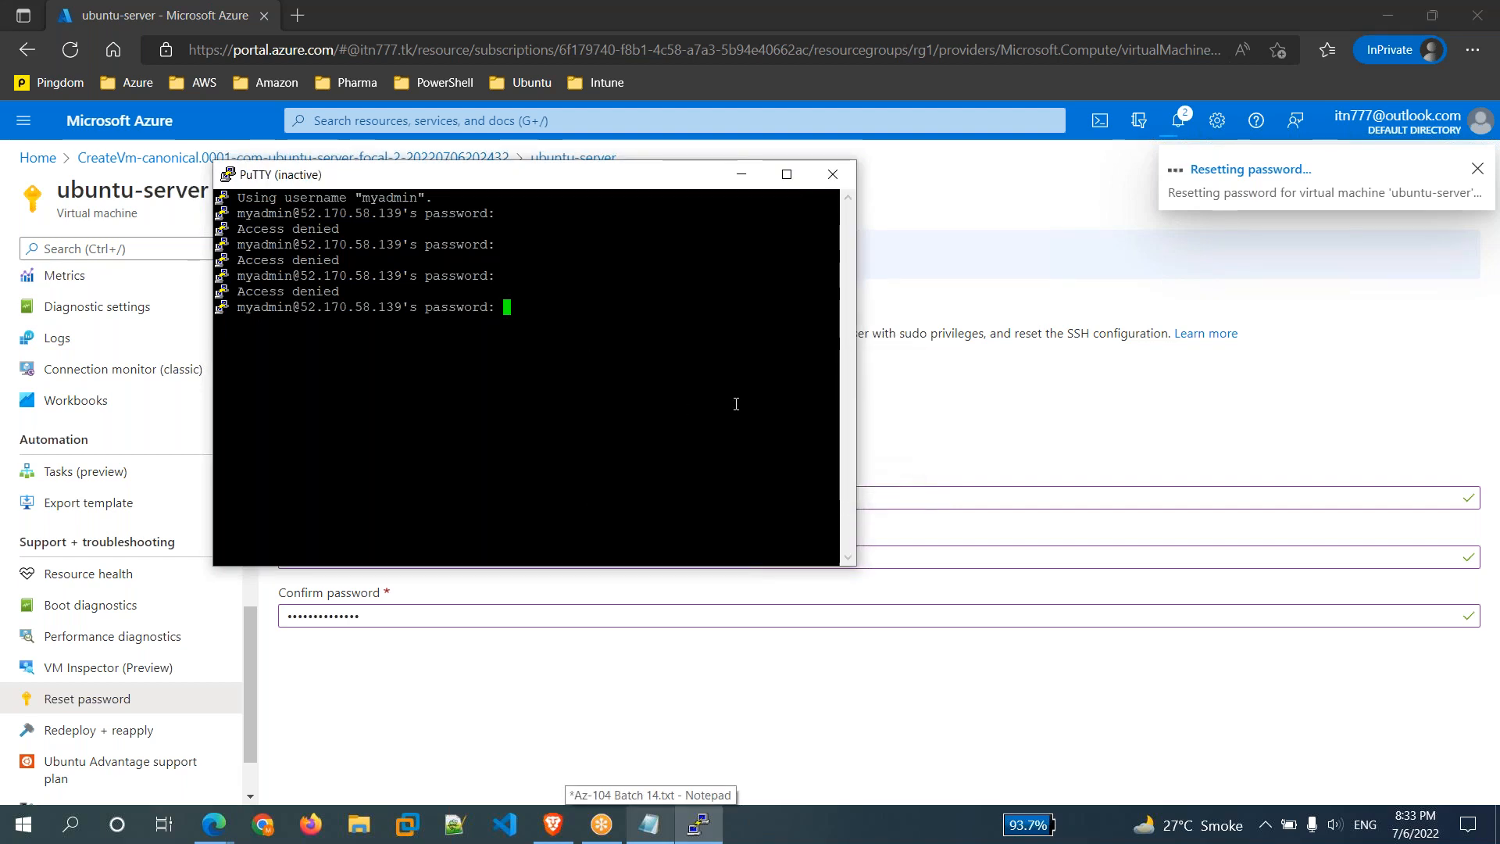
click(833, 174)
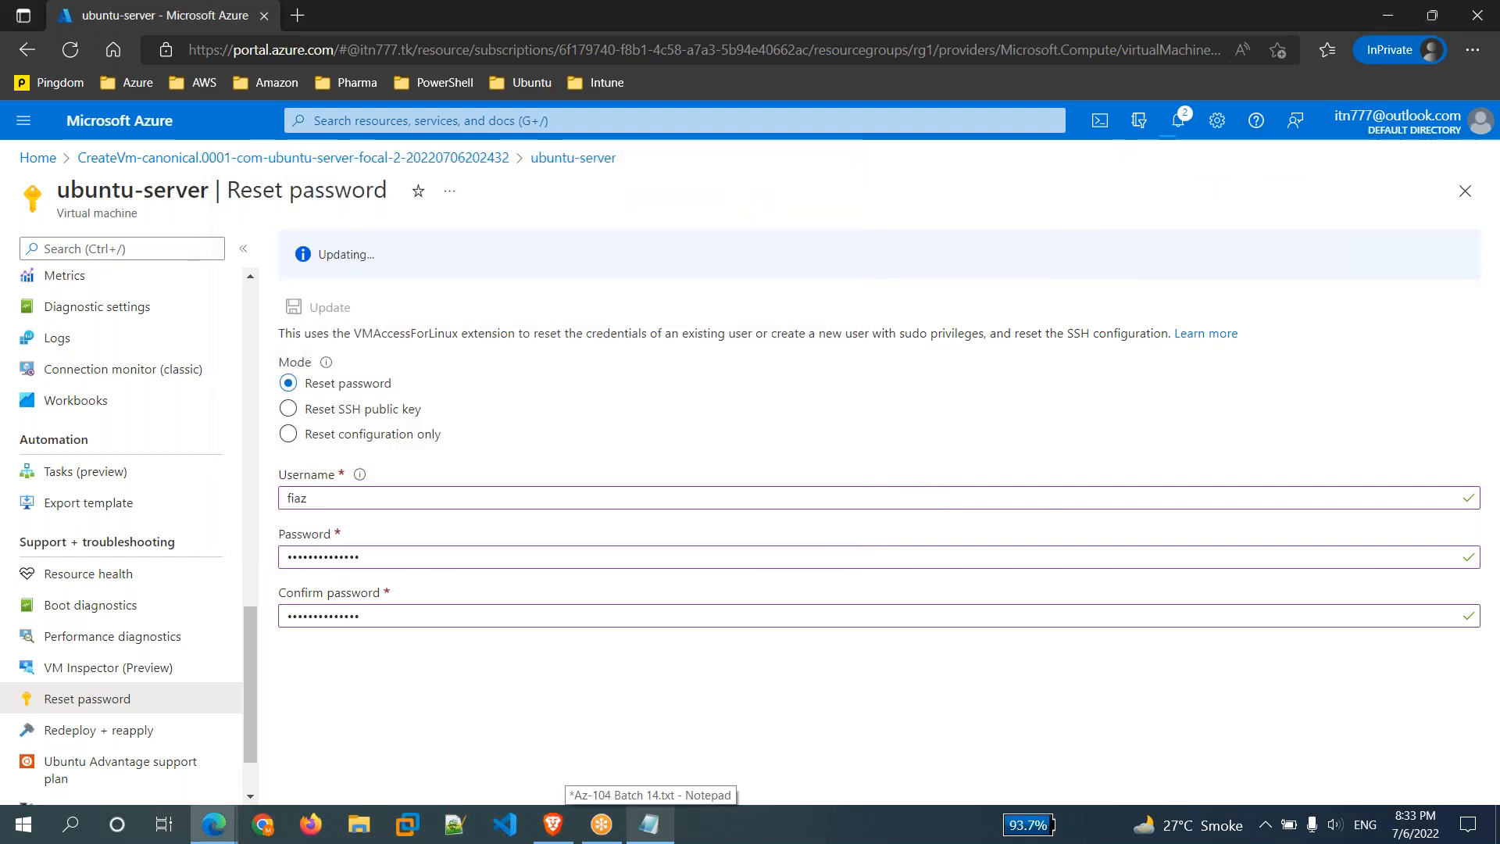
- Check Notifications to confirm ubuntu-server's password was successfully reset
click(1178, 124)
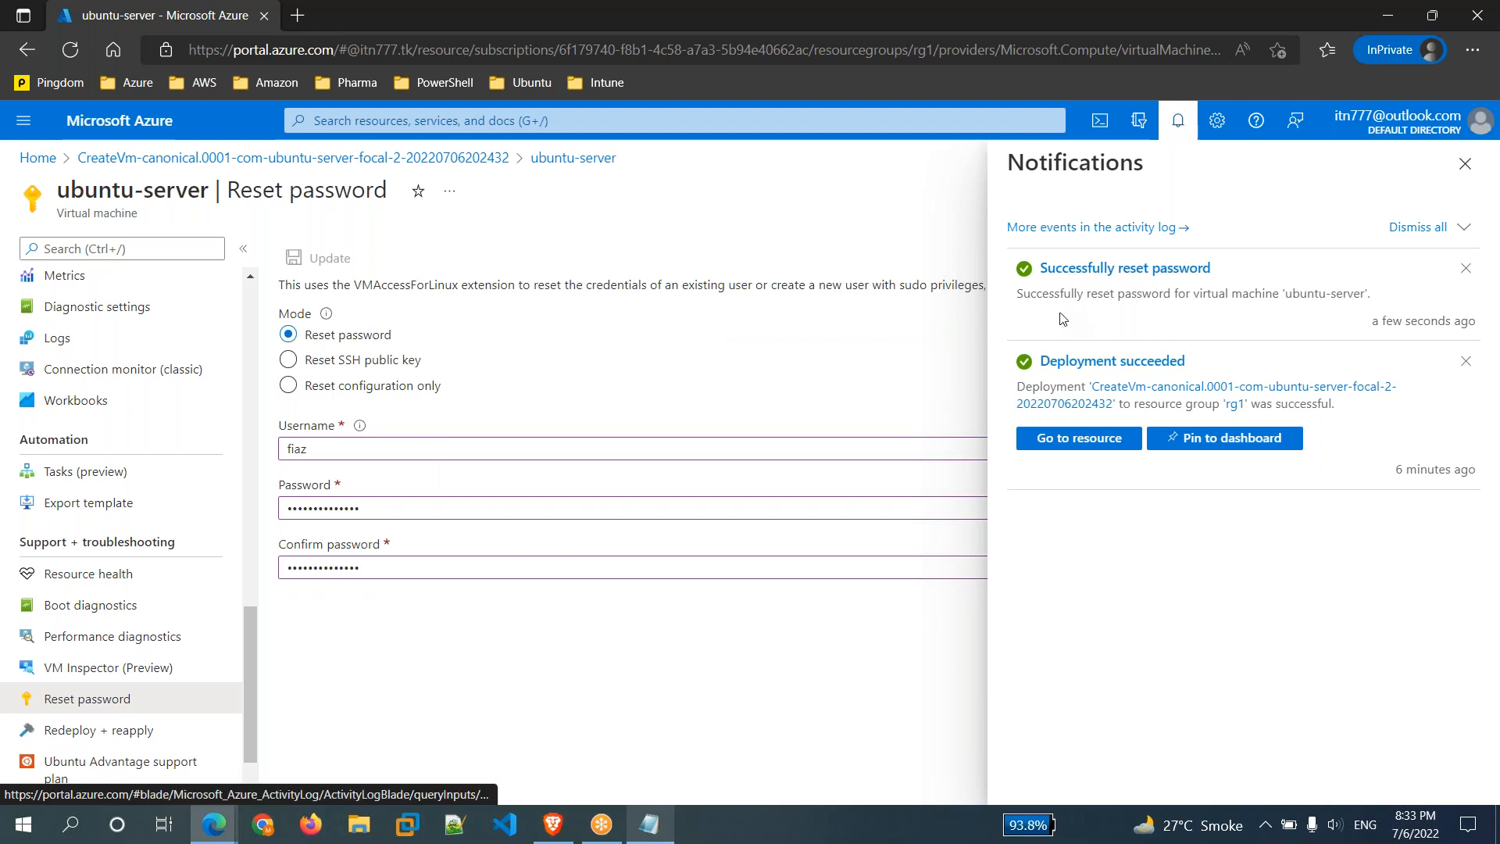
drag(1017, 302, 1371, 297)
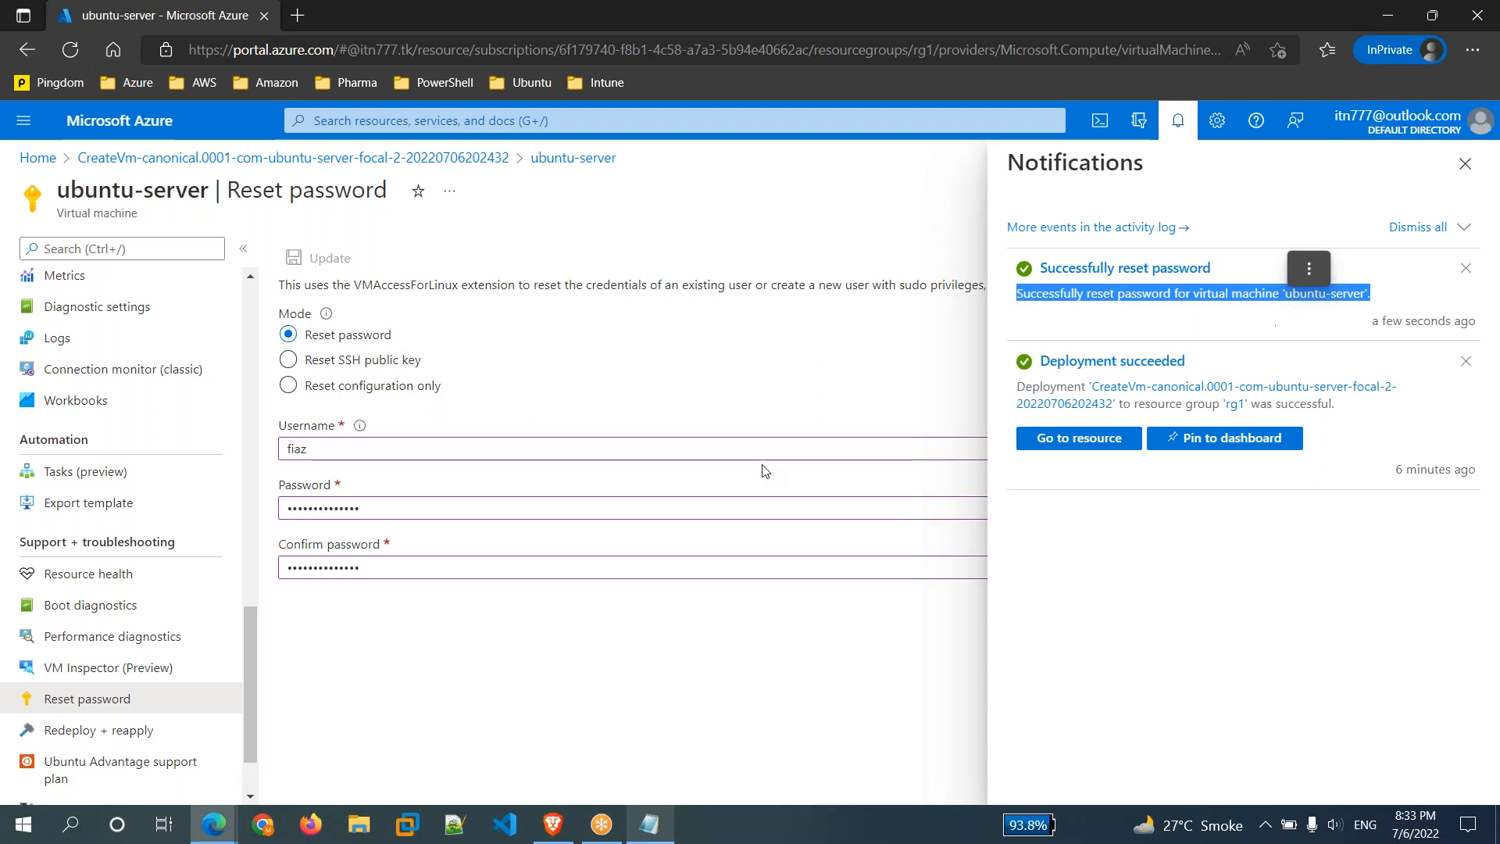
click(688, 365)
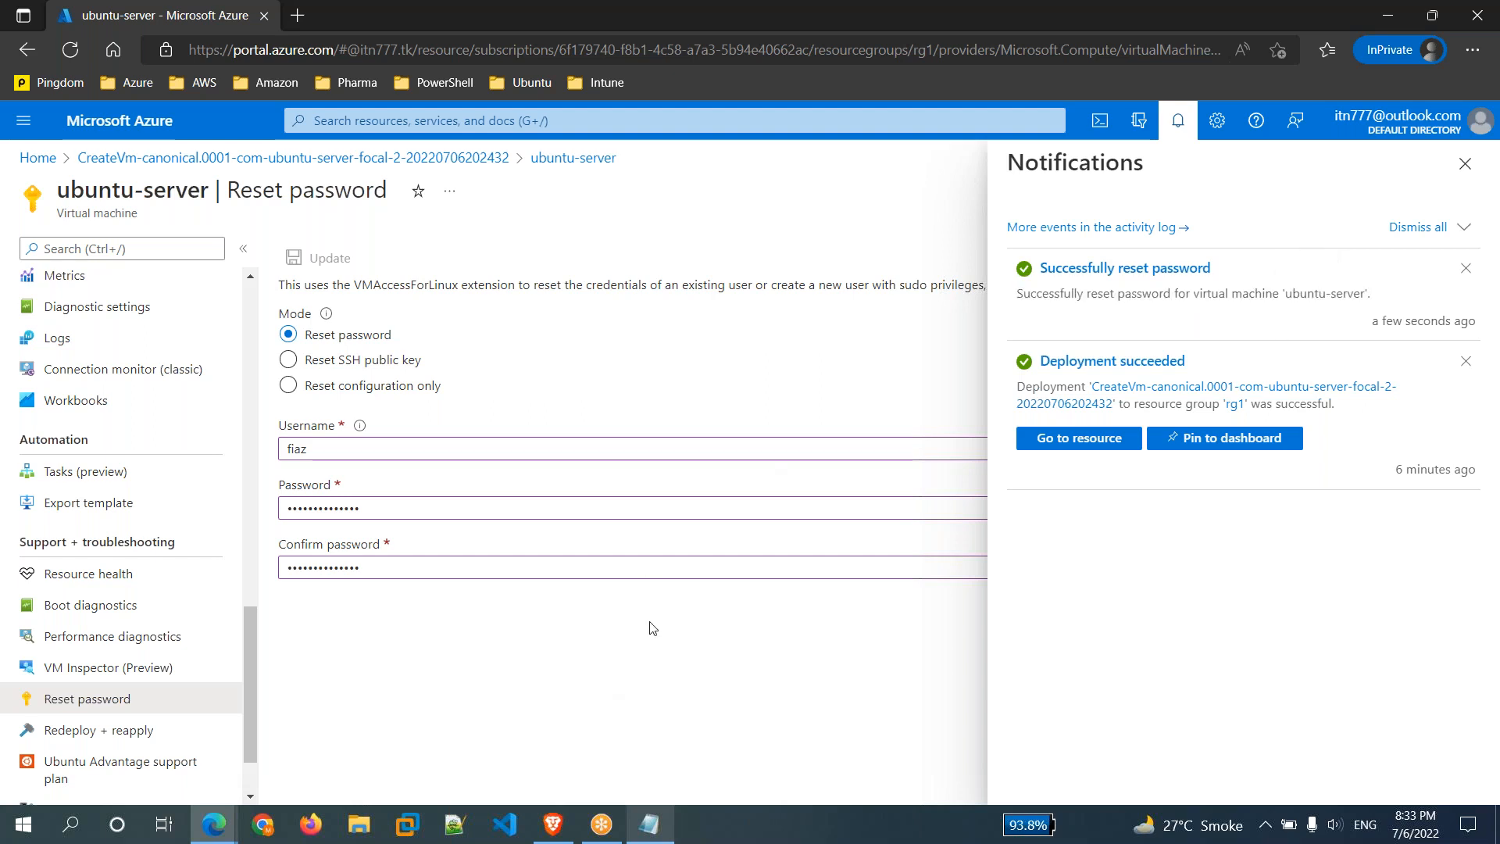
click(1466, 164)
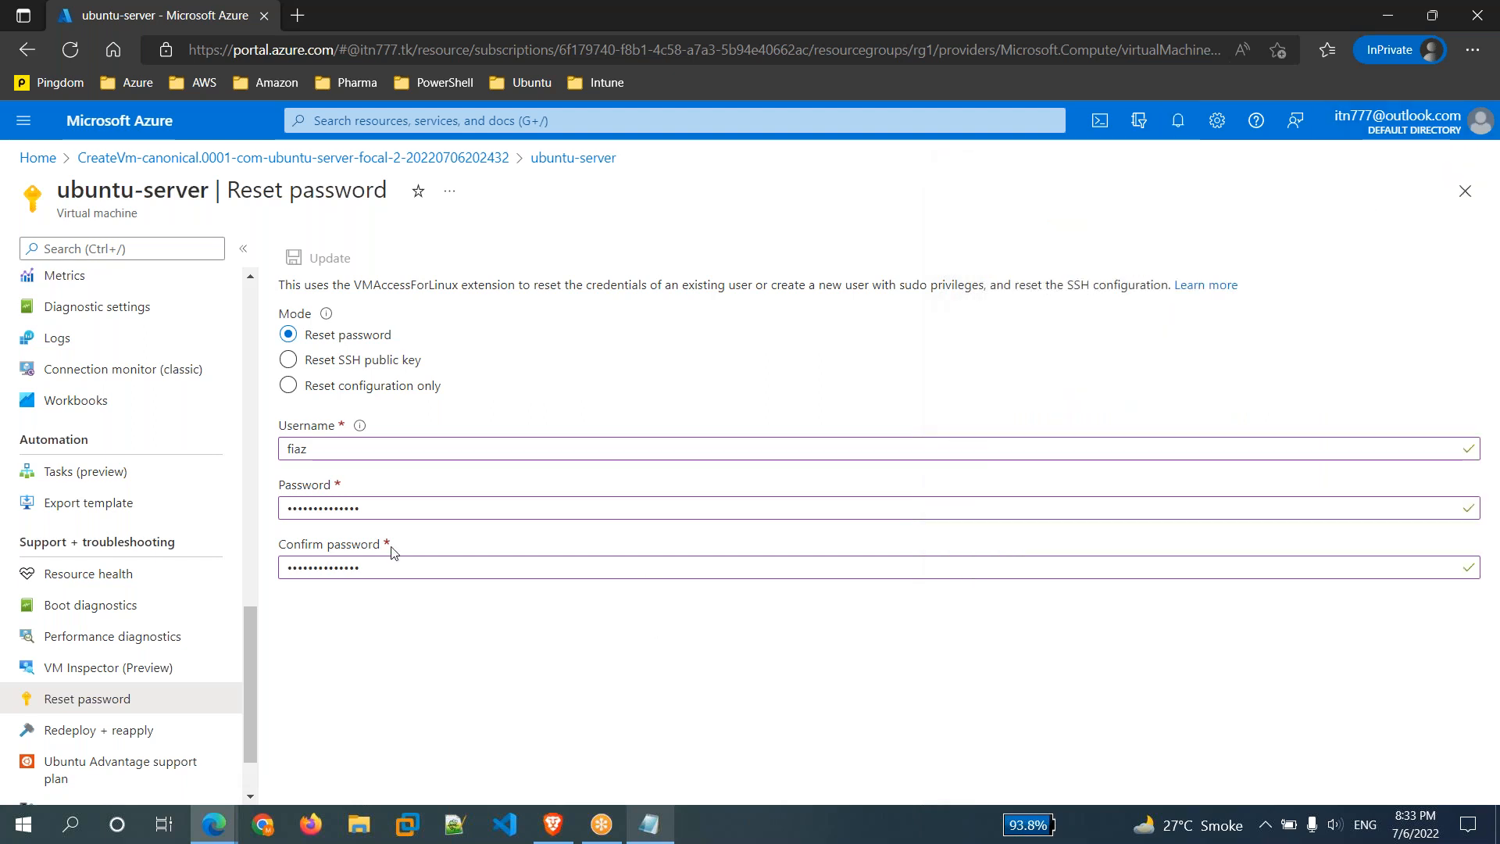
- Log in to 52.170.58.139 over SSH in PuTTY as the new user with the reset password
drag(285, 451, 342, 451)
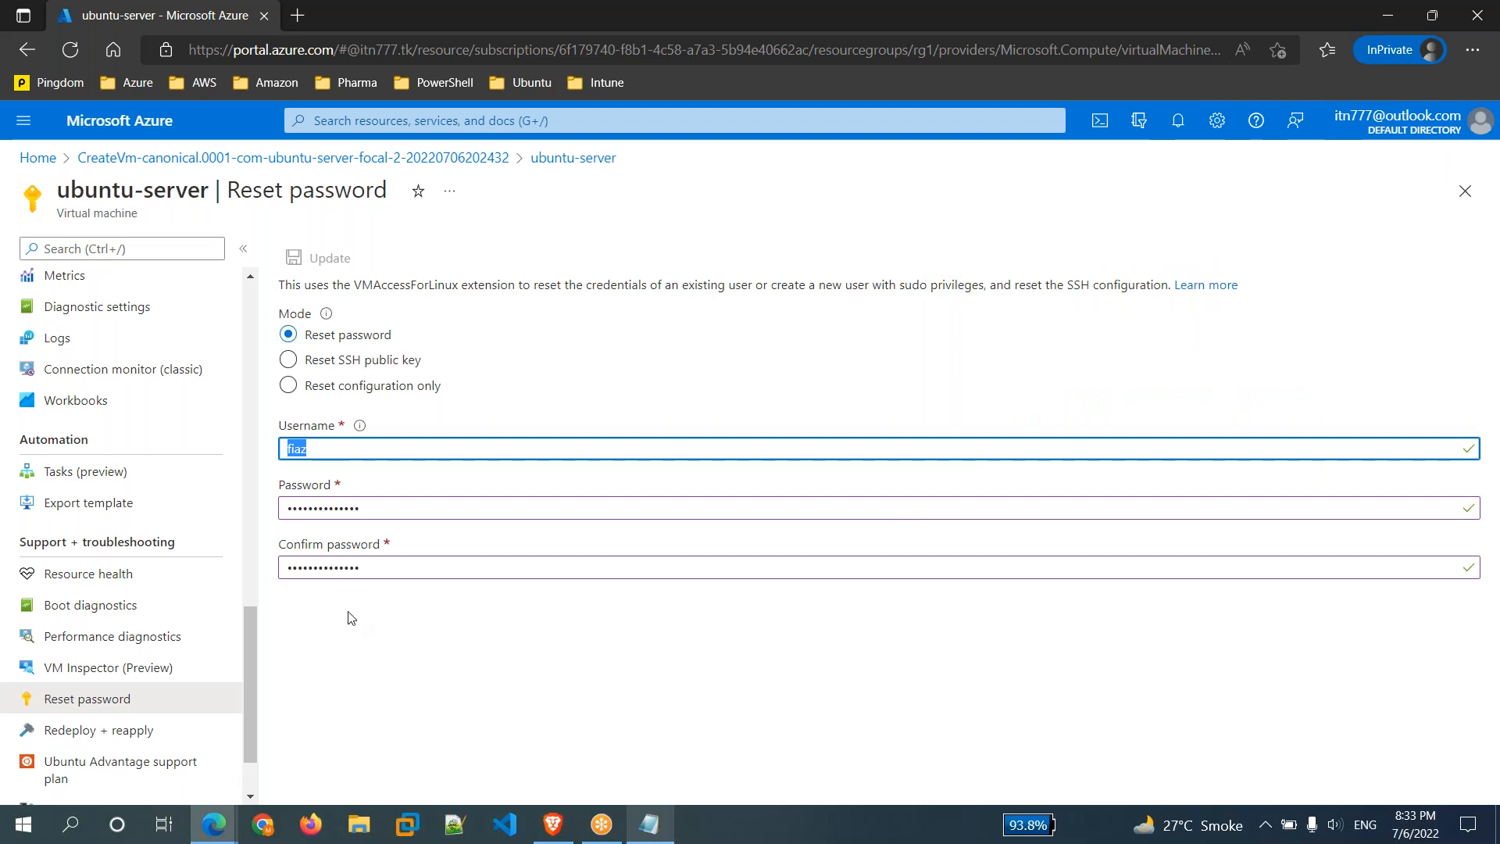
key(super)
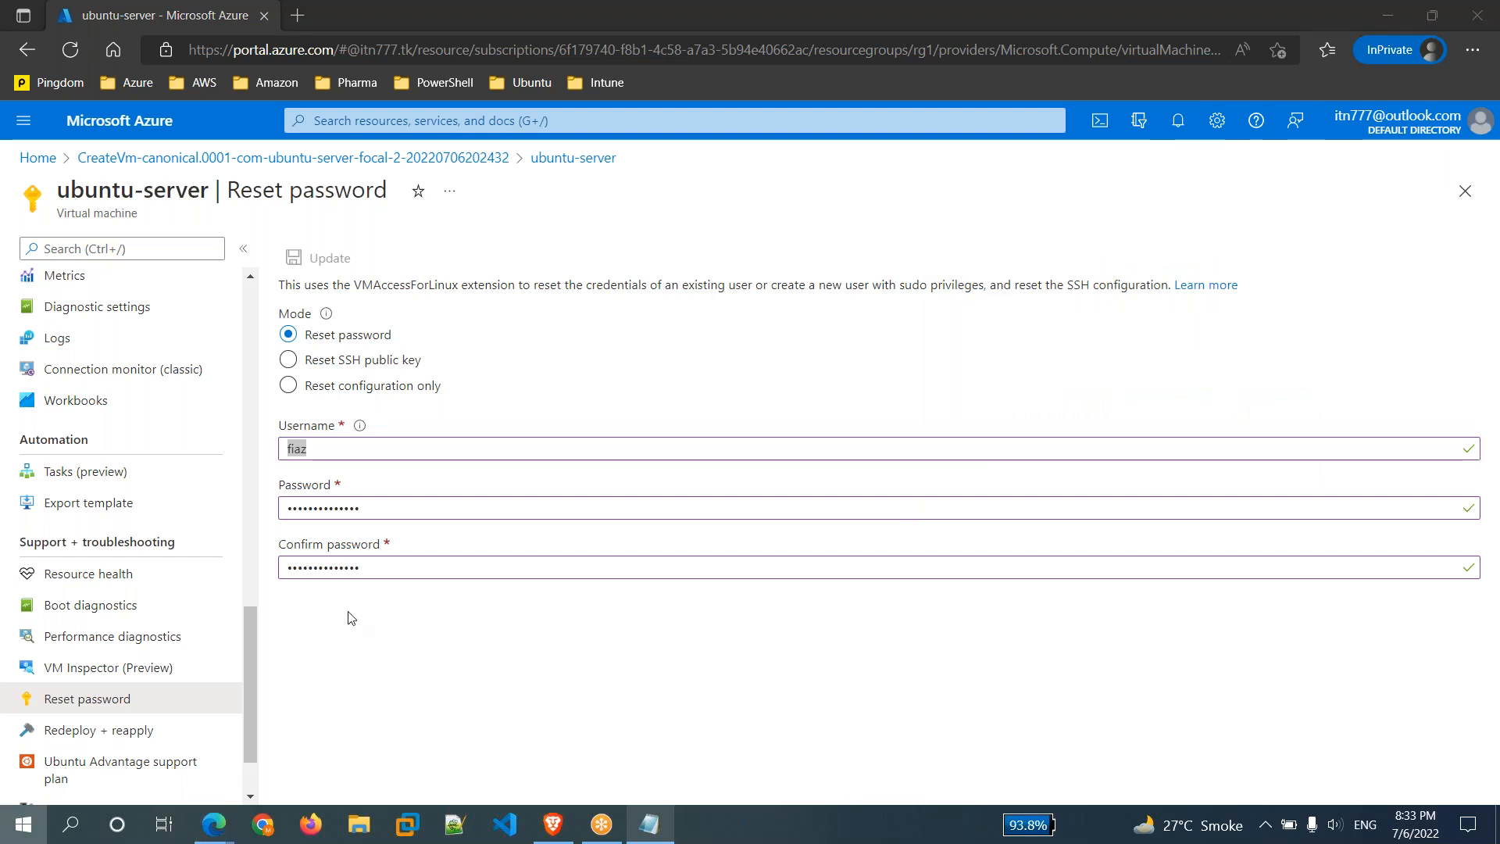
text(pu)
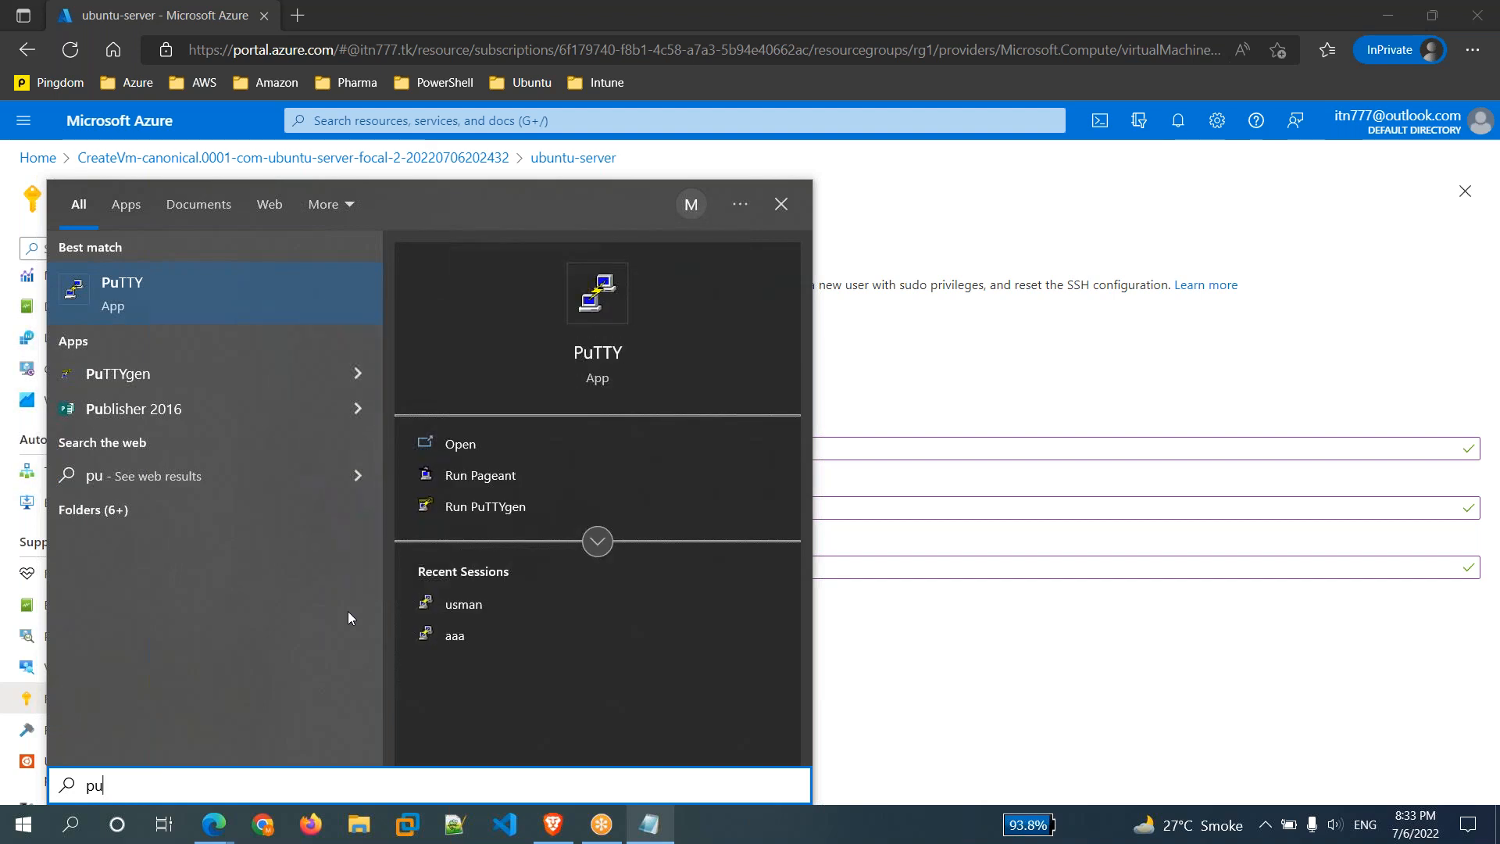
key(Return)
key(ctrl+v)
drag(732, 323, 627, 335)
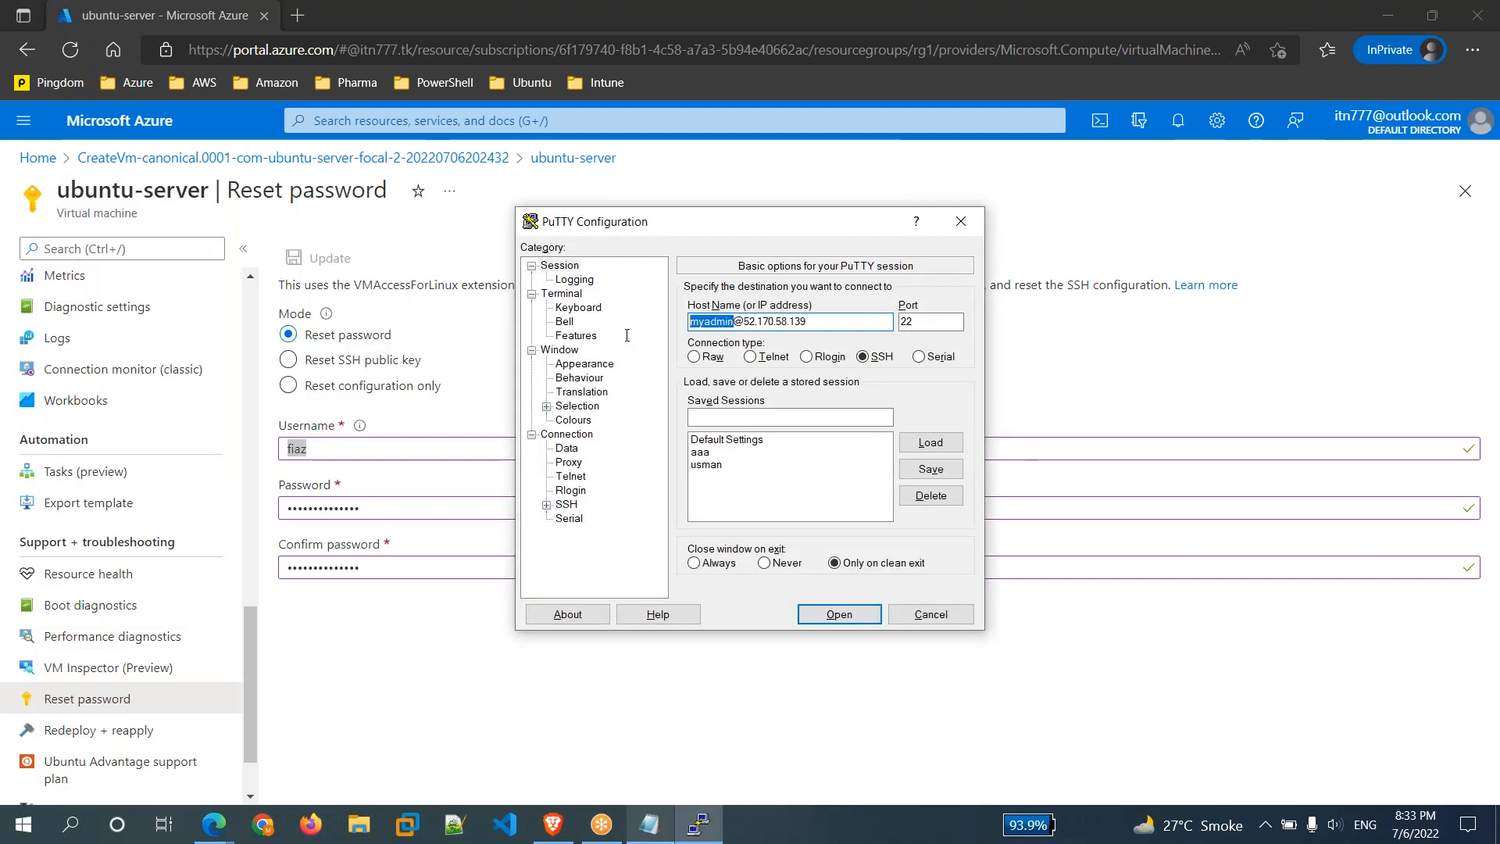
text(fiaz)
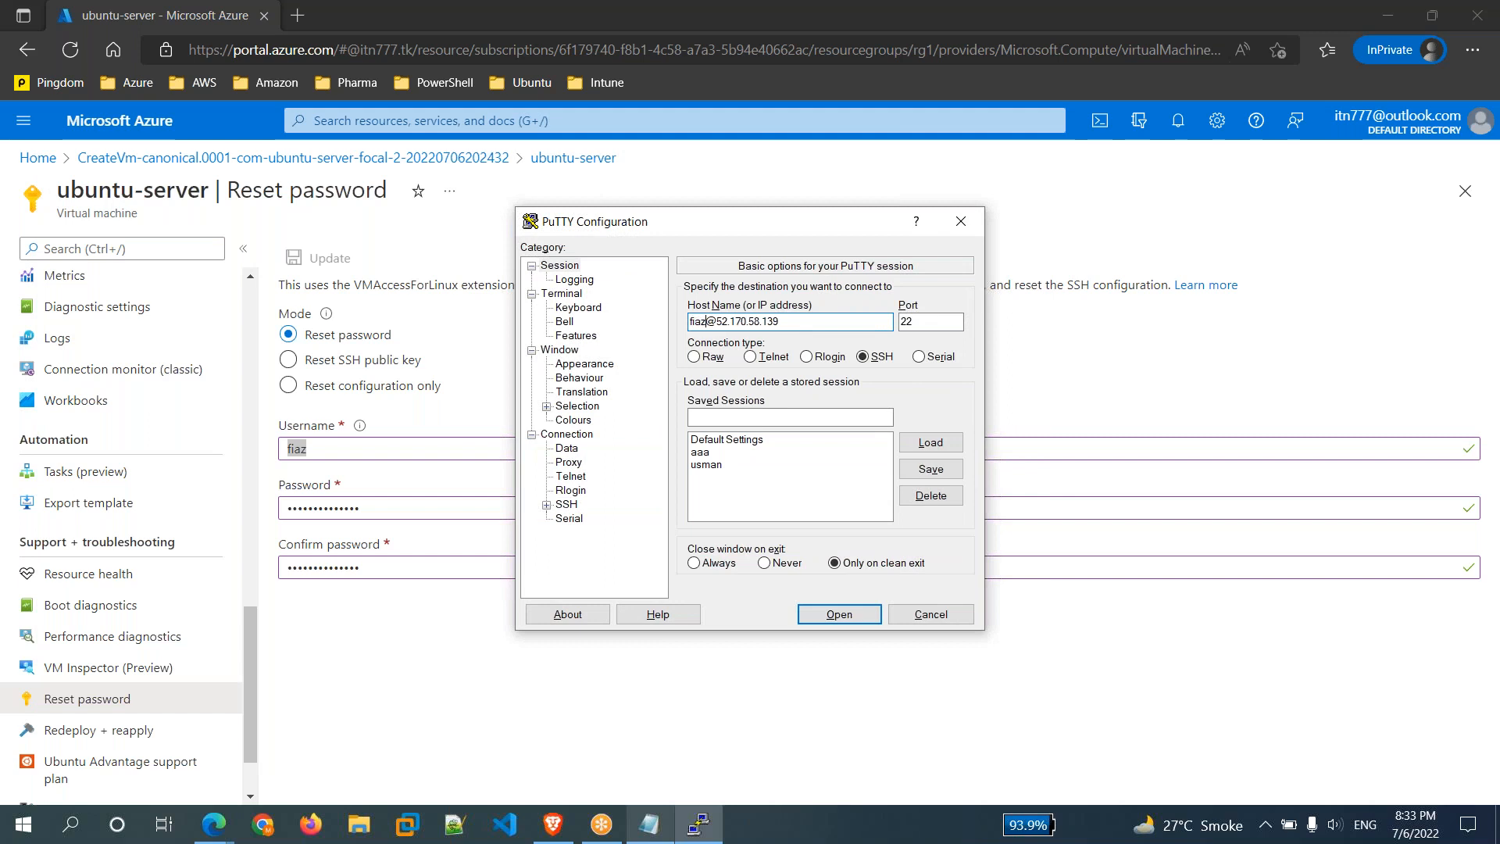
click(807, 616)
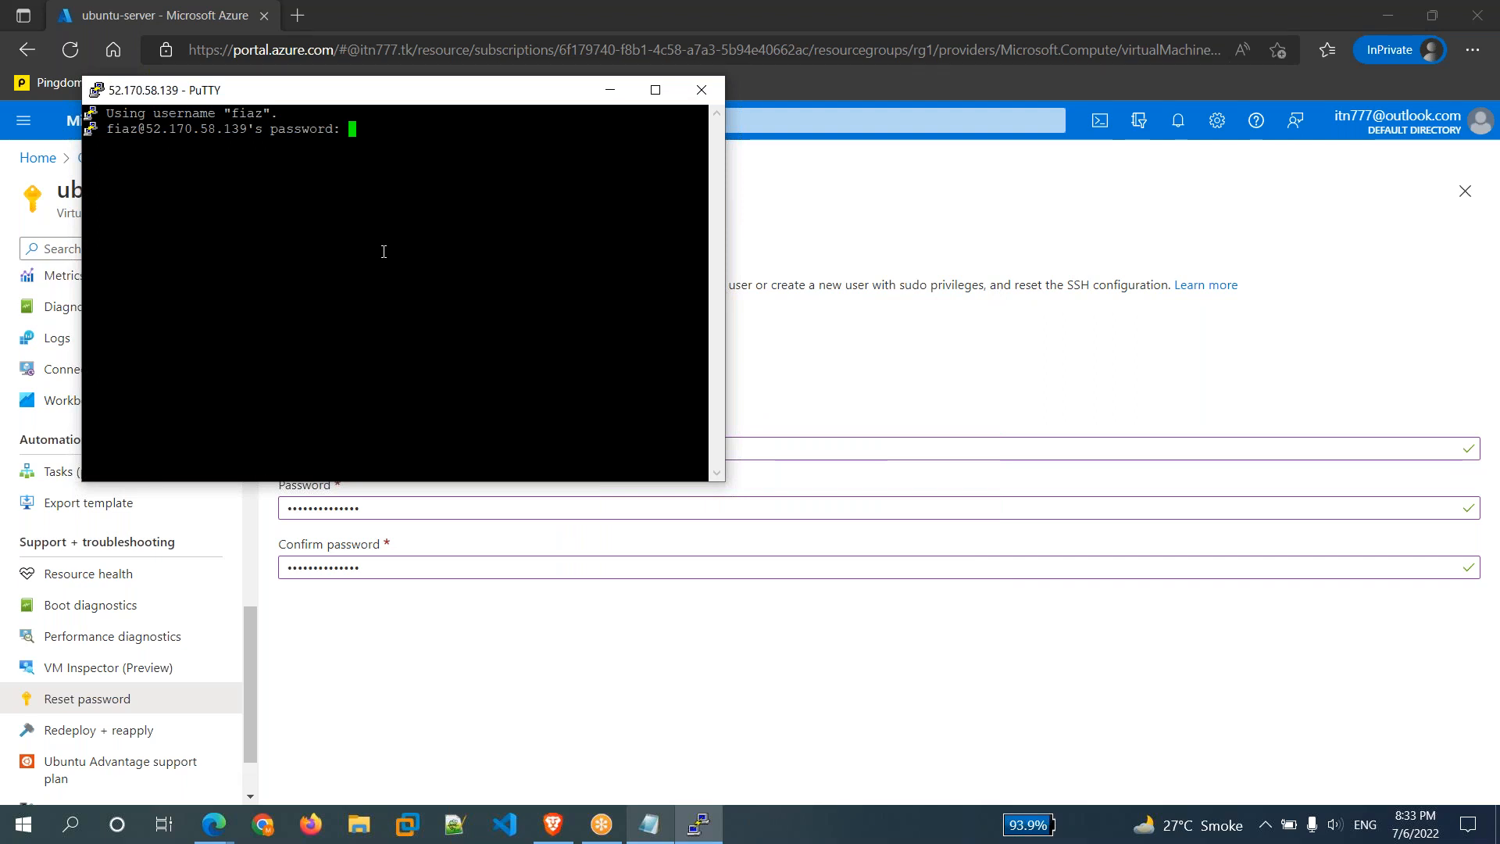
key(Return)
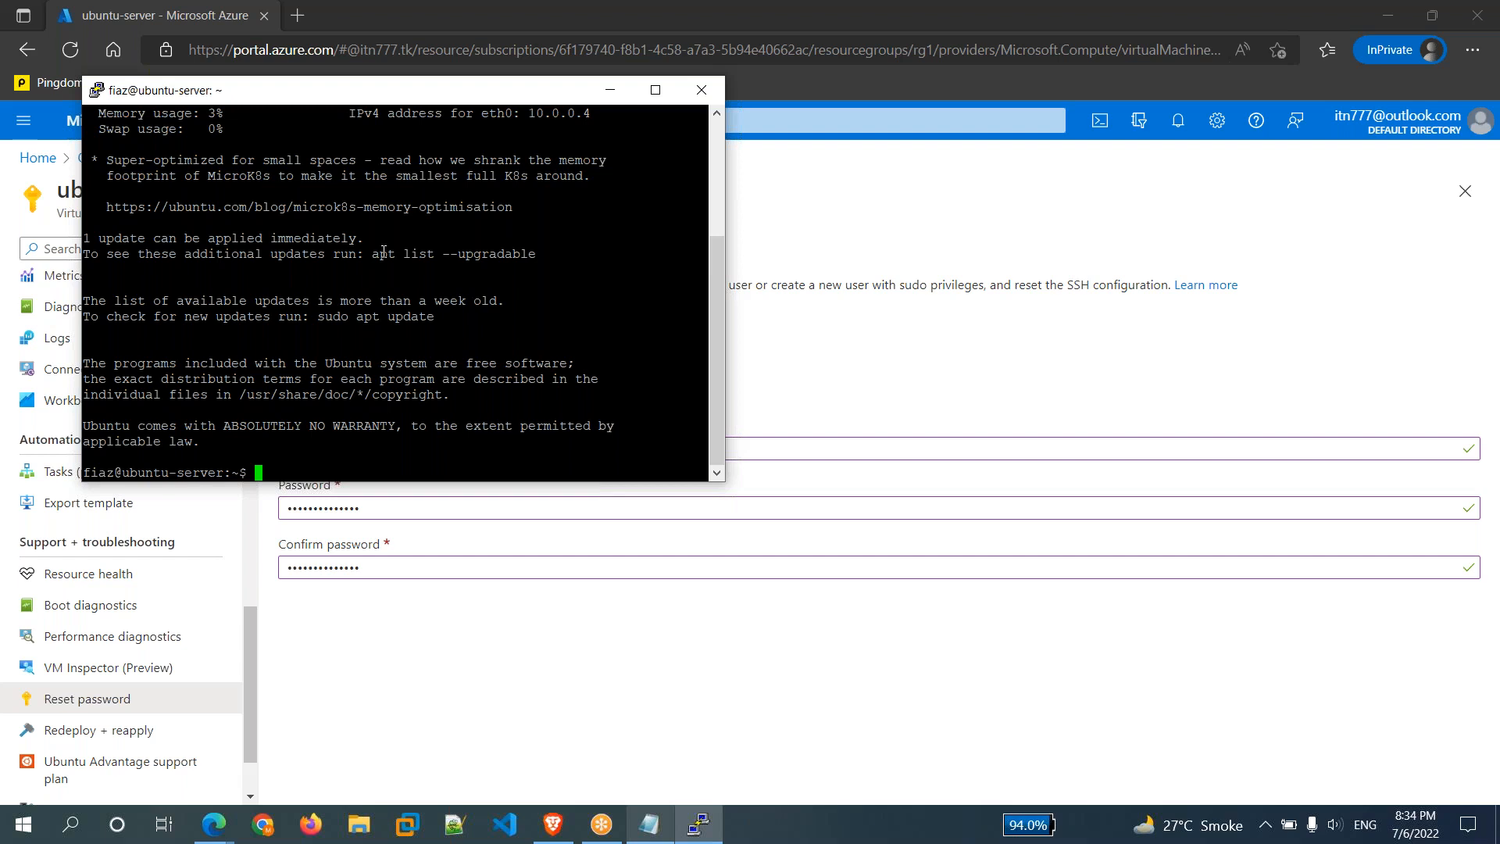
- Return to Azure, then close the PuTTY session and confirm
click(203, 34)
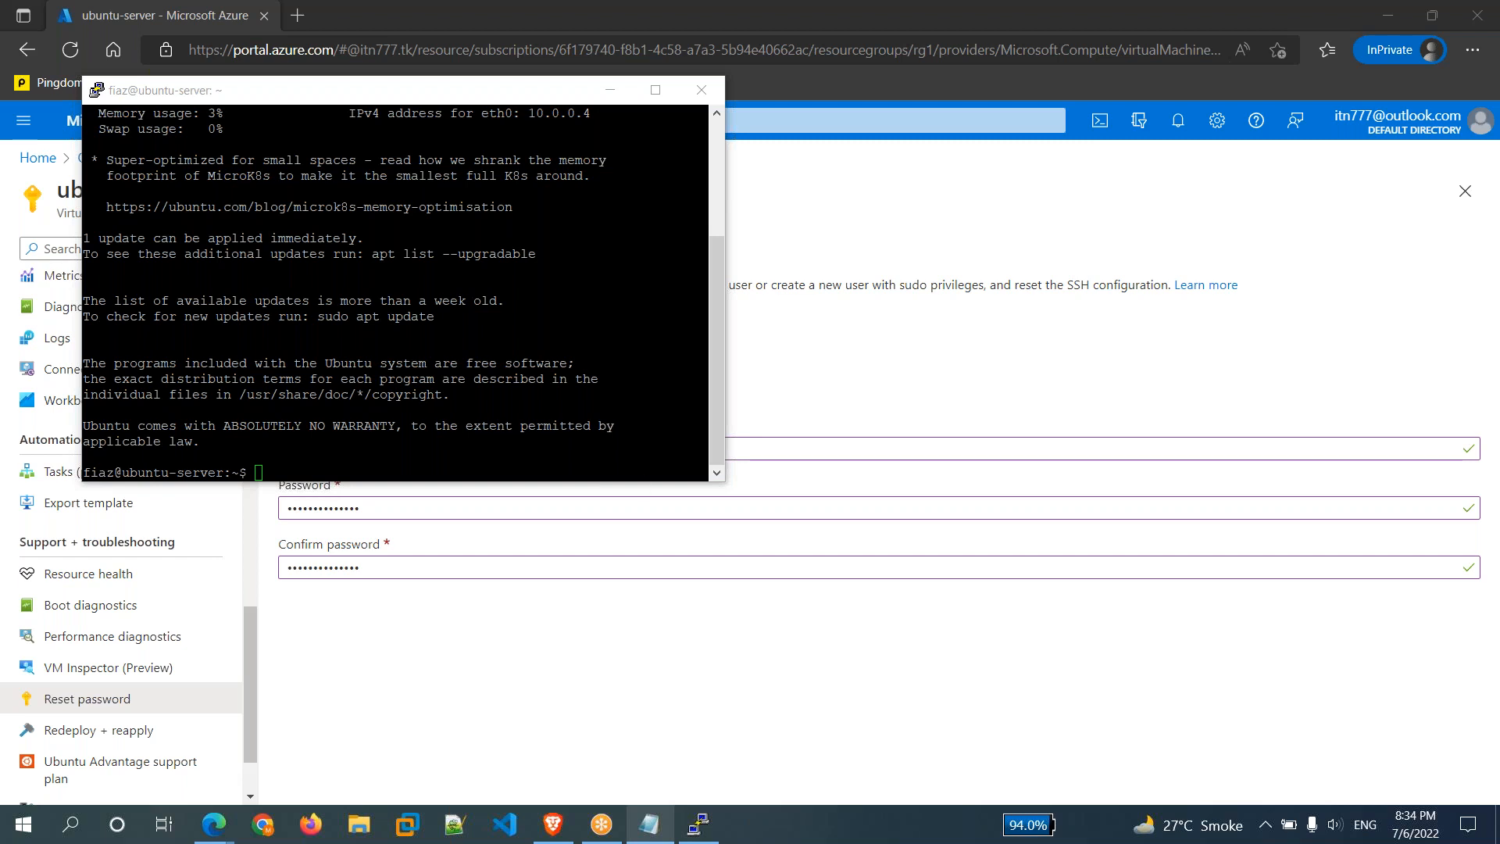
click(700, 99)
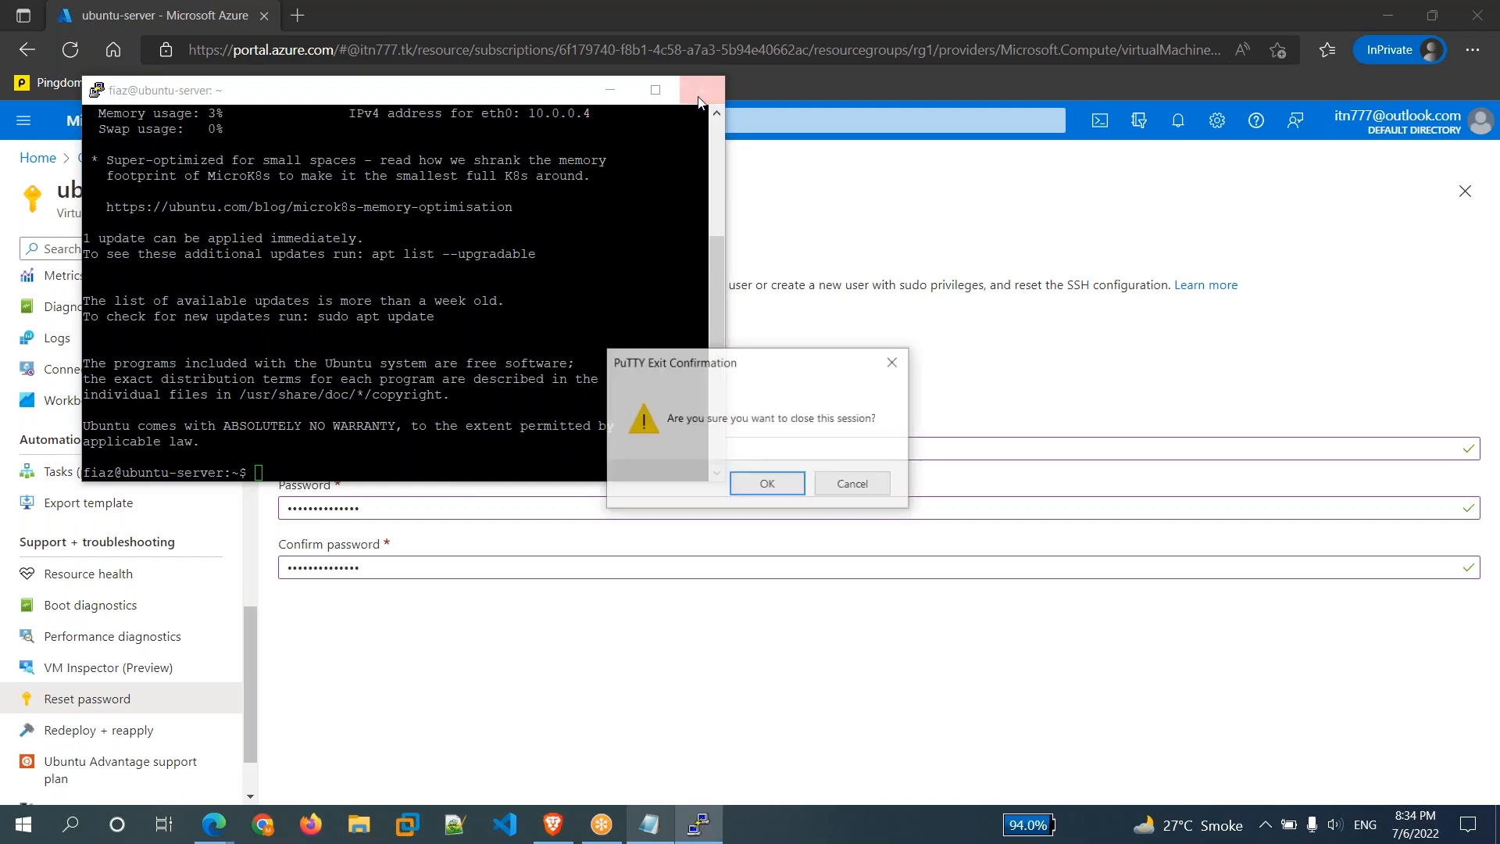
click(767, 485)
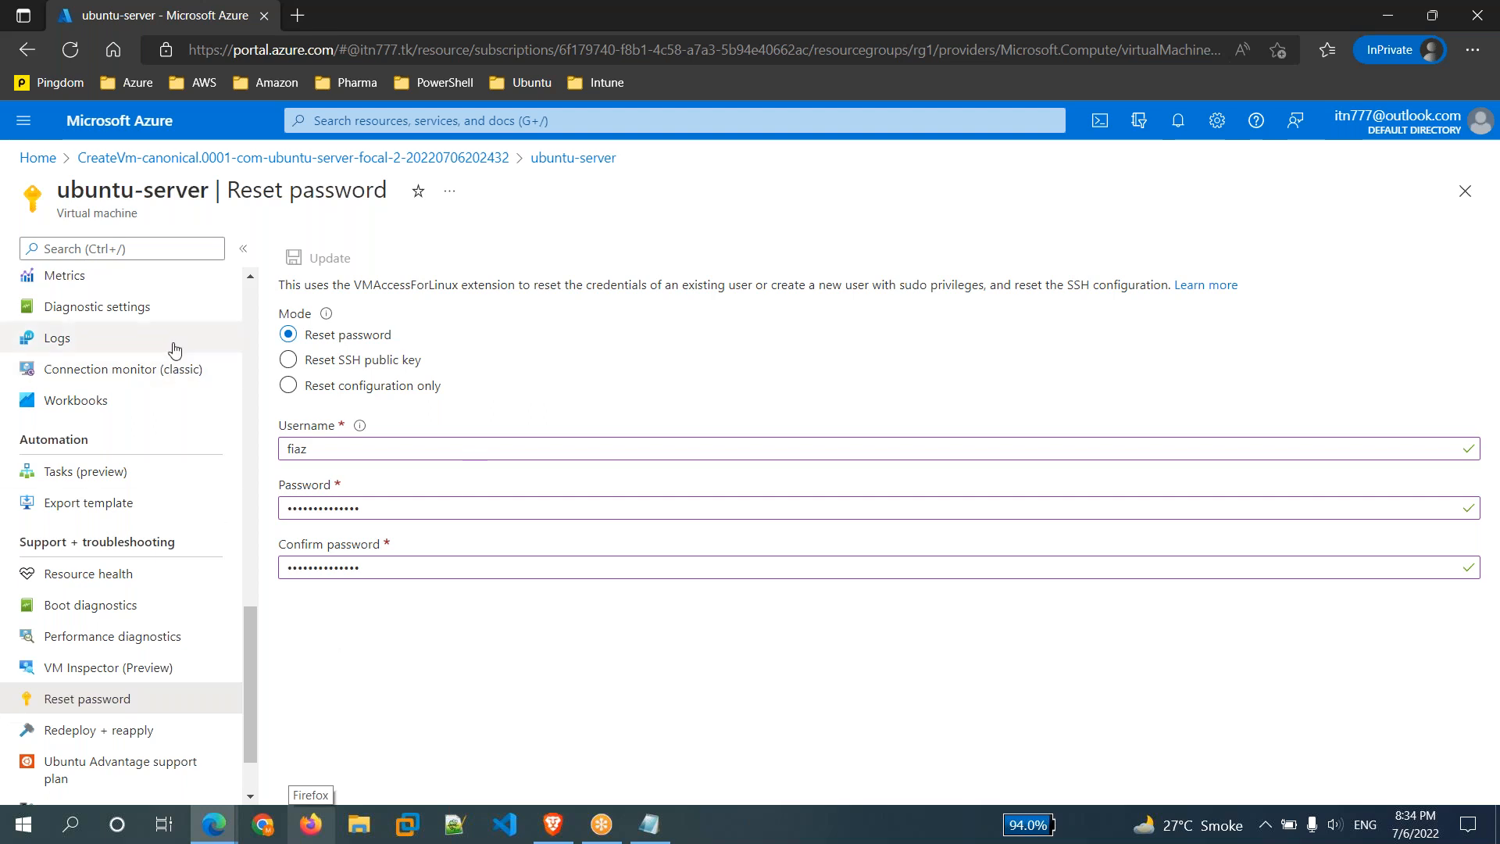
- Choose Reset configuration only, then add the note 'Services make/create issue' in Notepad
click(346, 391)
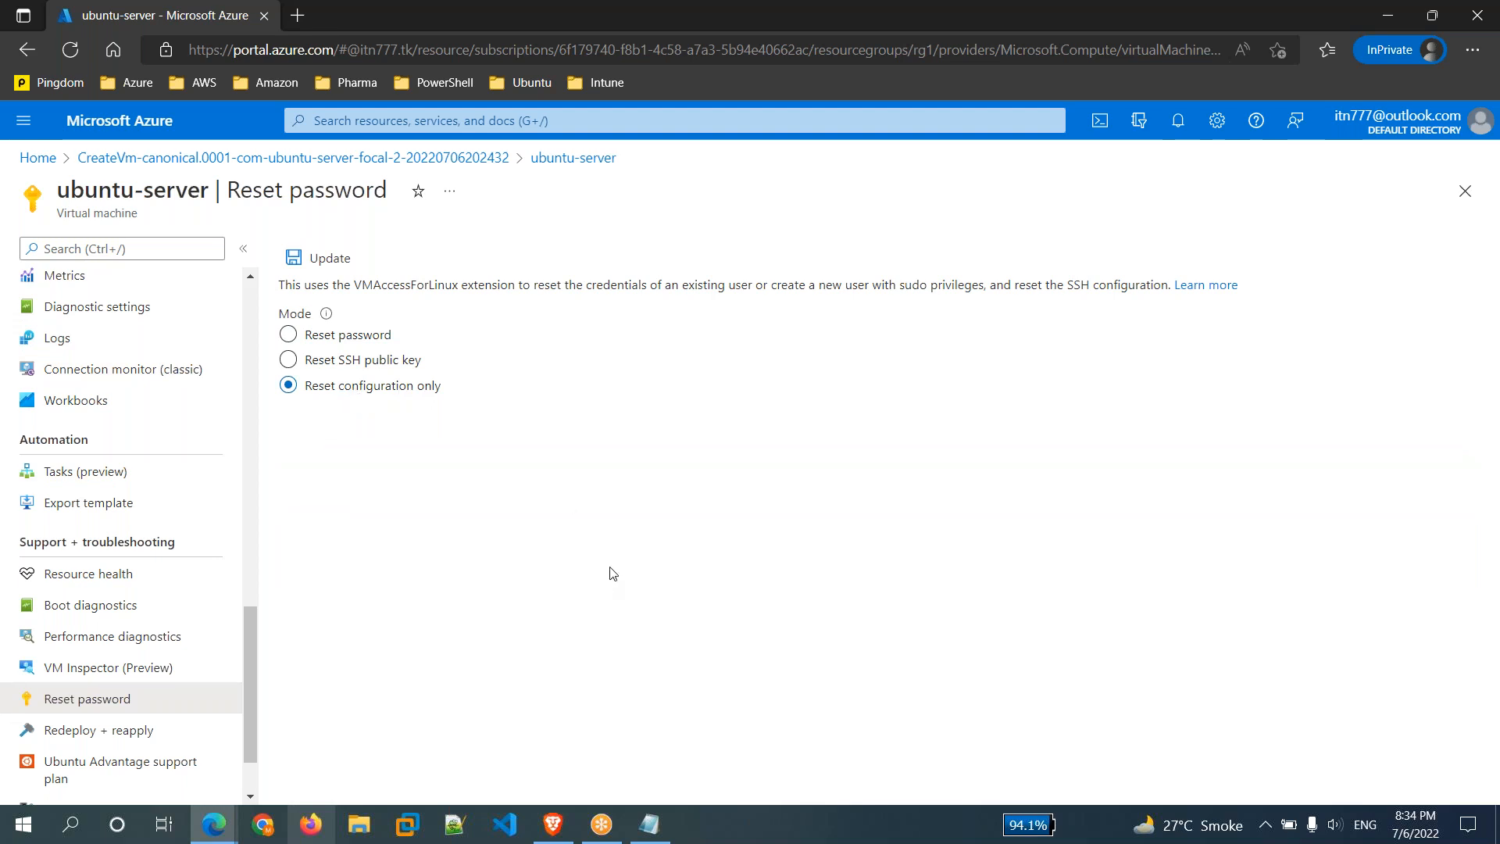
click(668, 838)
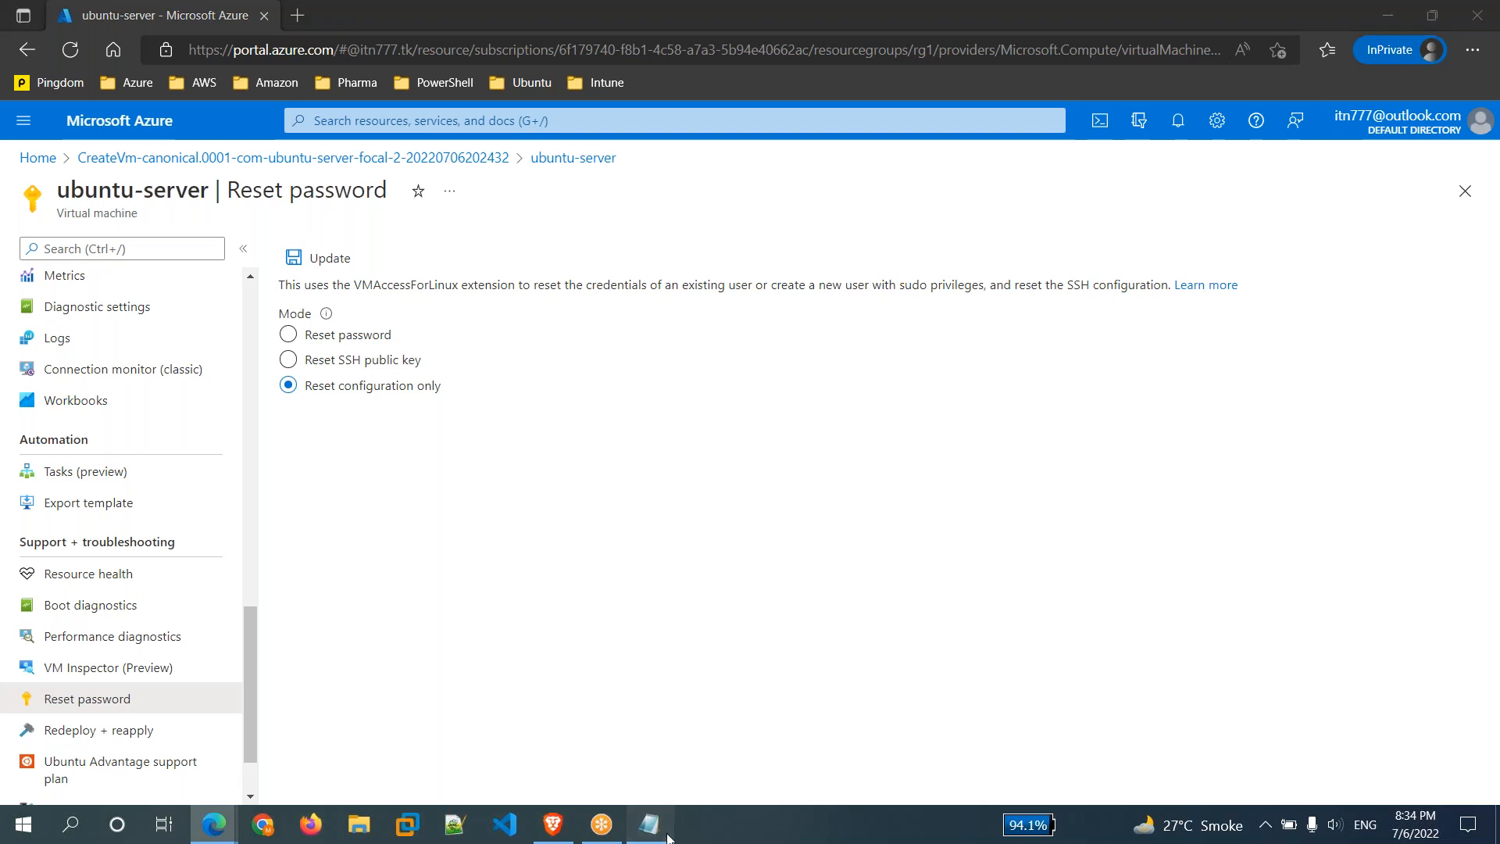
text(Services )
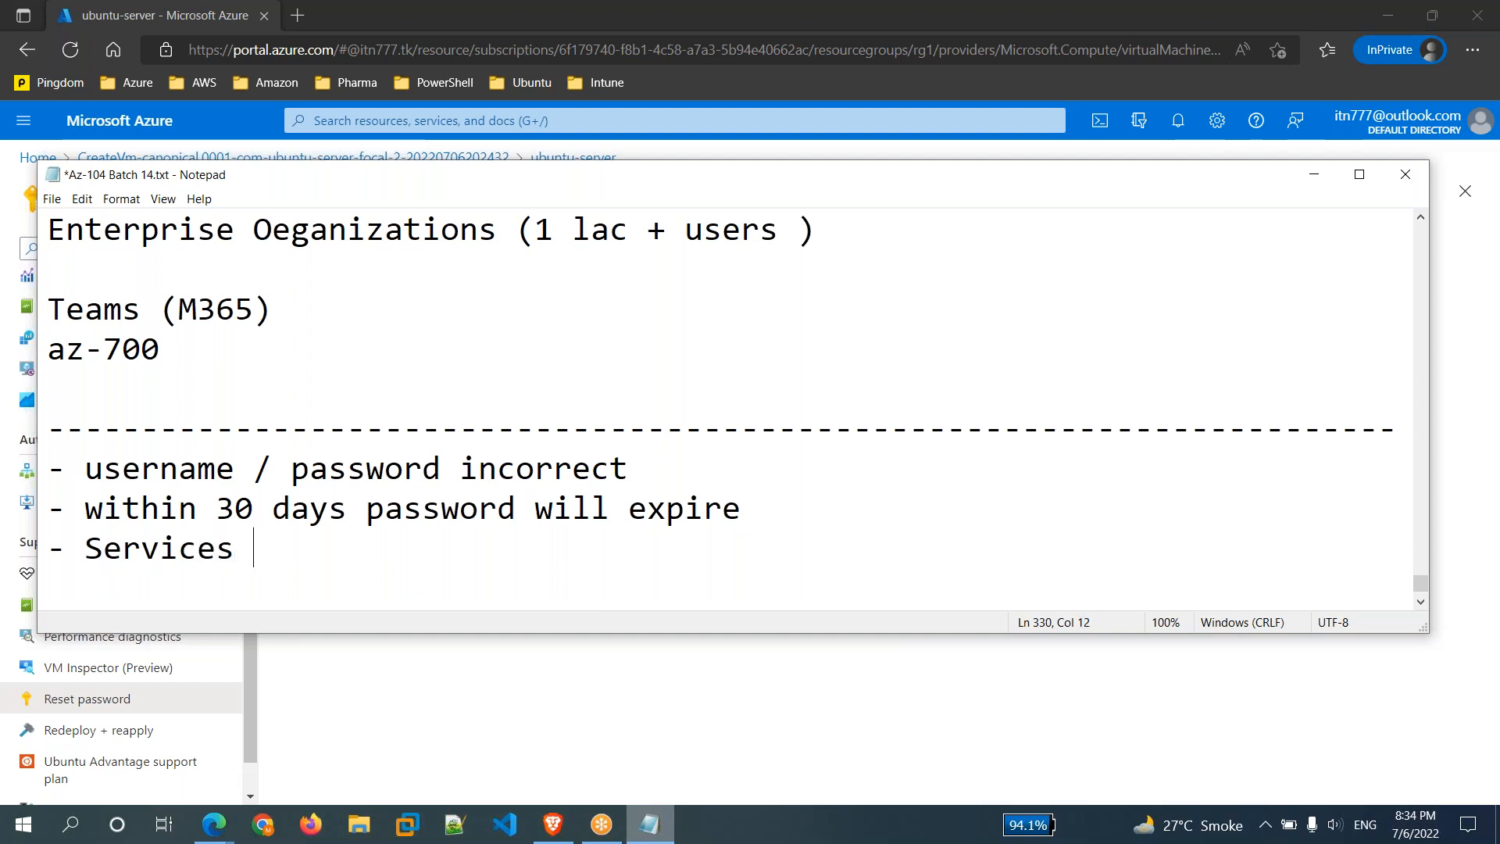
text(make/create issue)
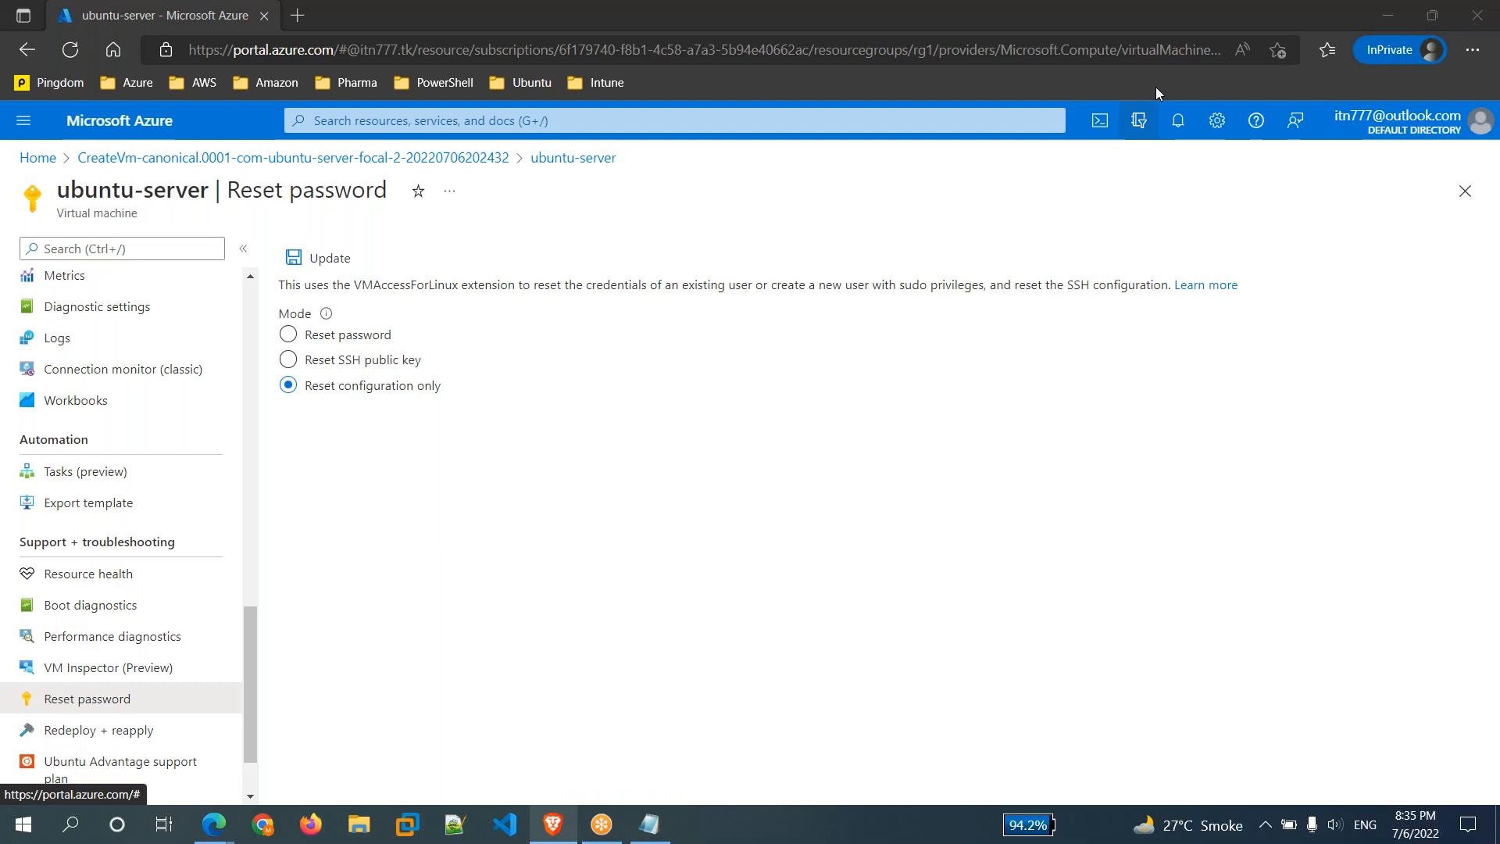
- Apply the Reset configuration only update and check Notifications for its result
click(333, 263)
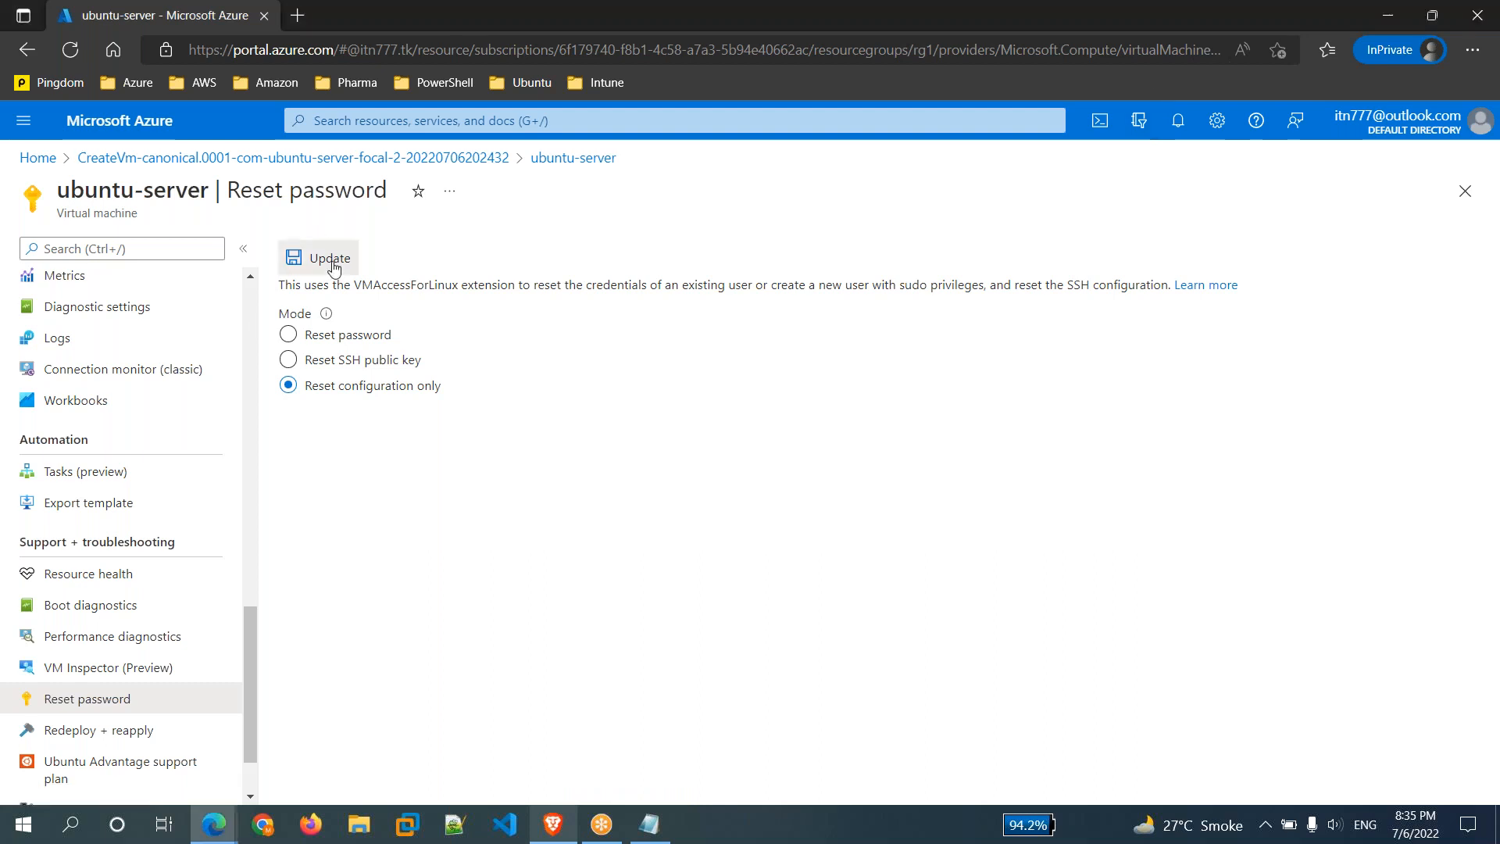
click(333, 262)
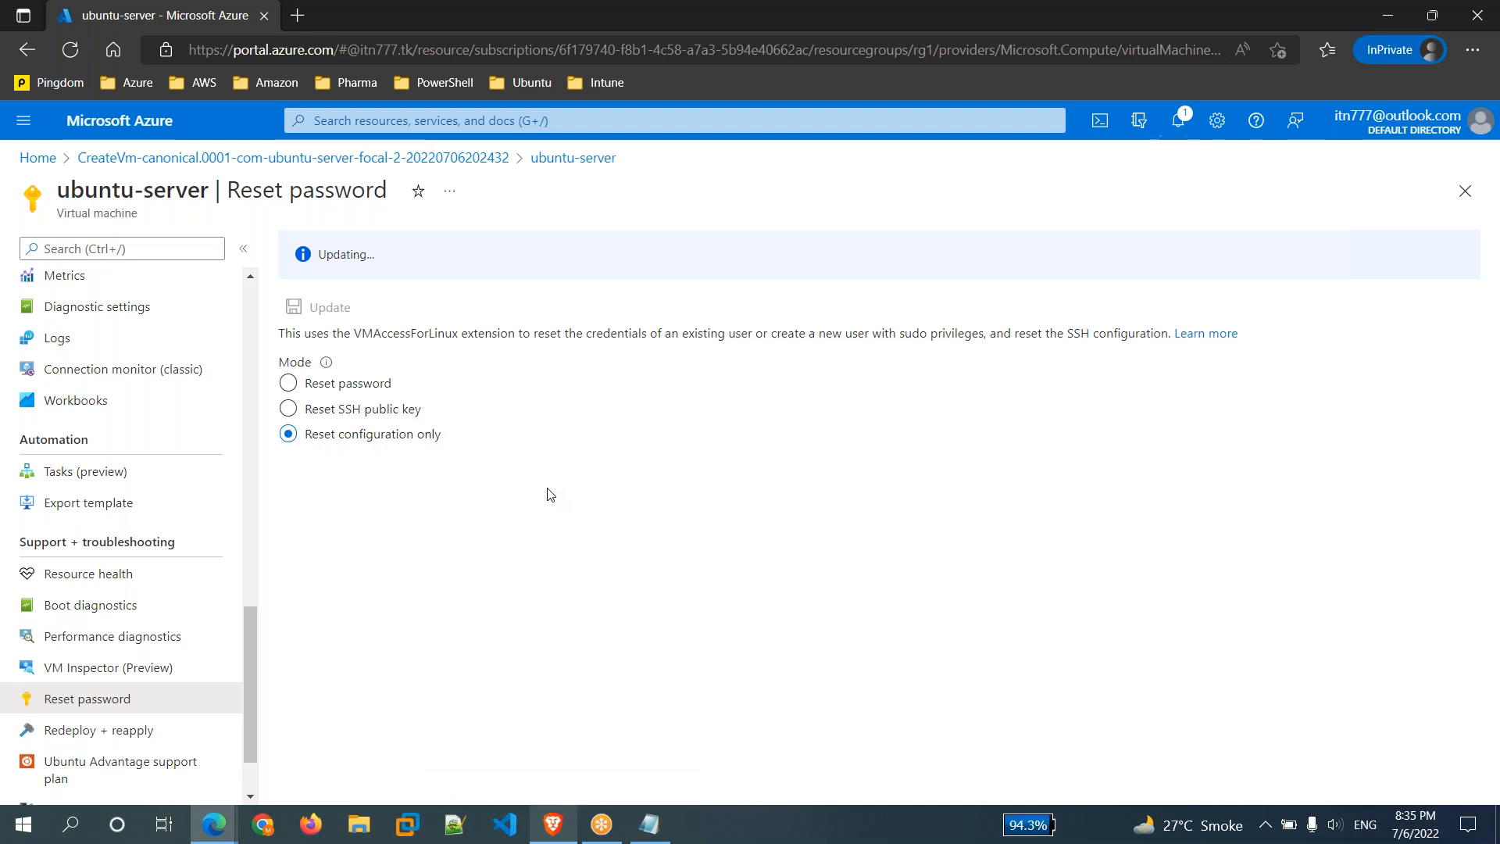
click(655, 835)
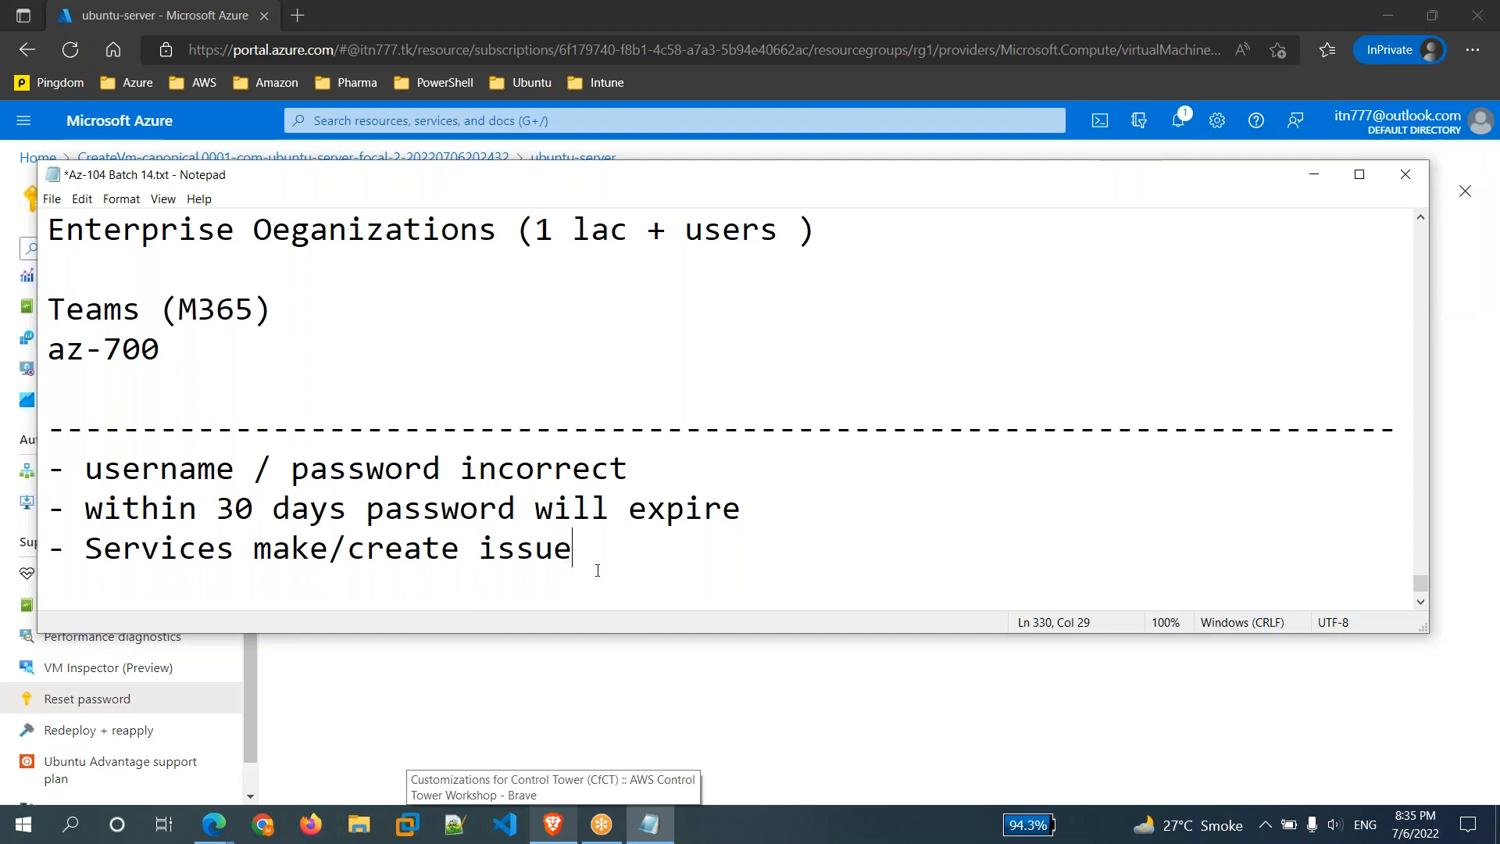
click(614, 730)
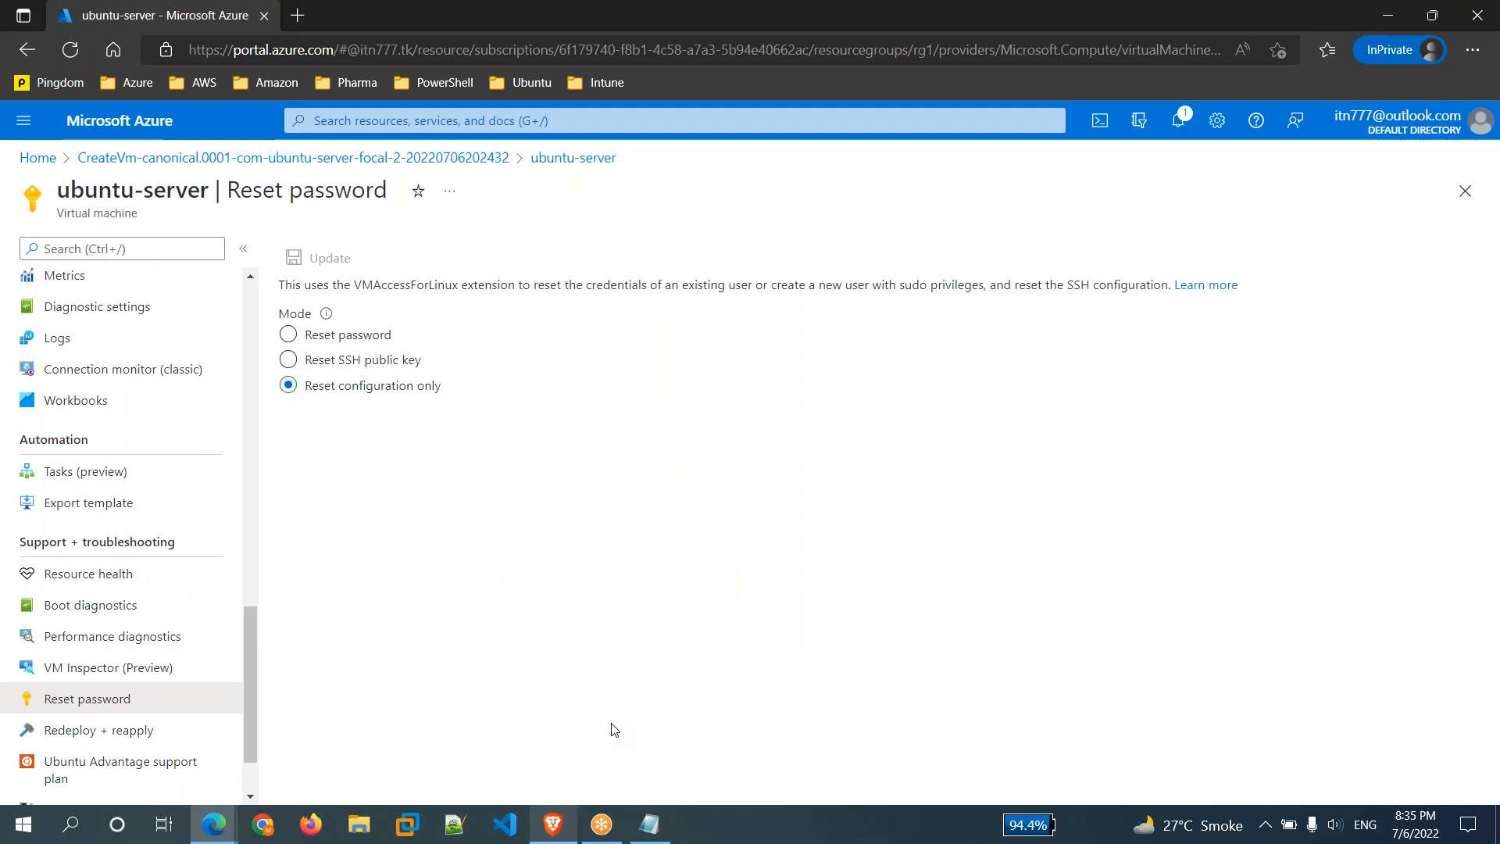
click(1179, 121)
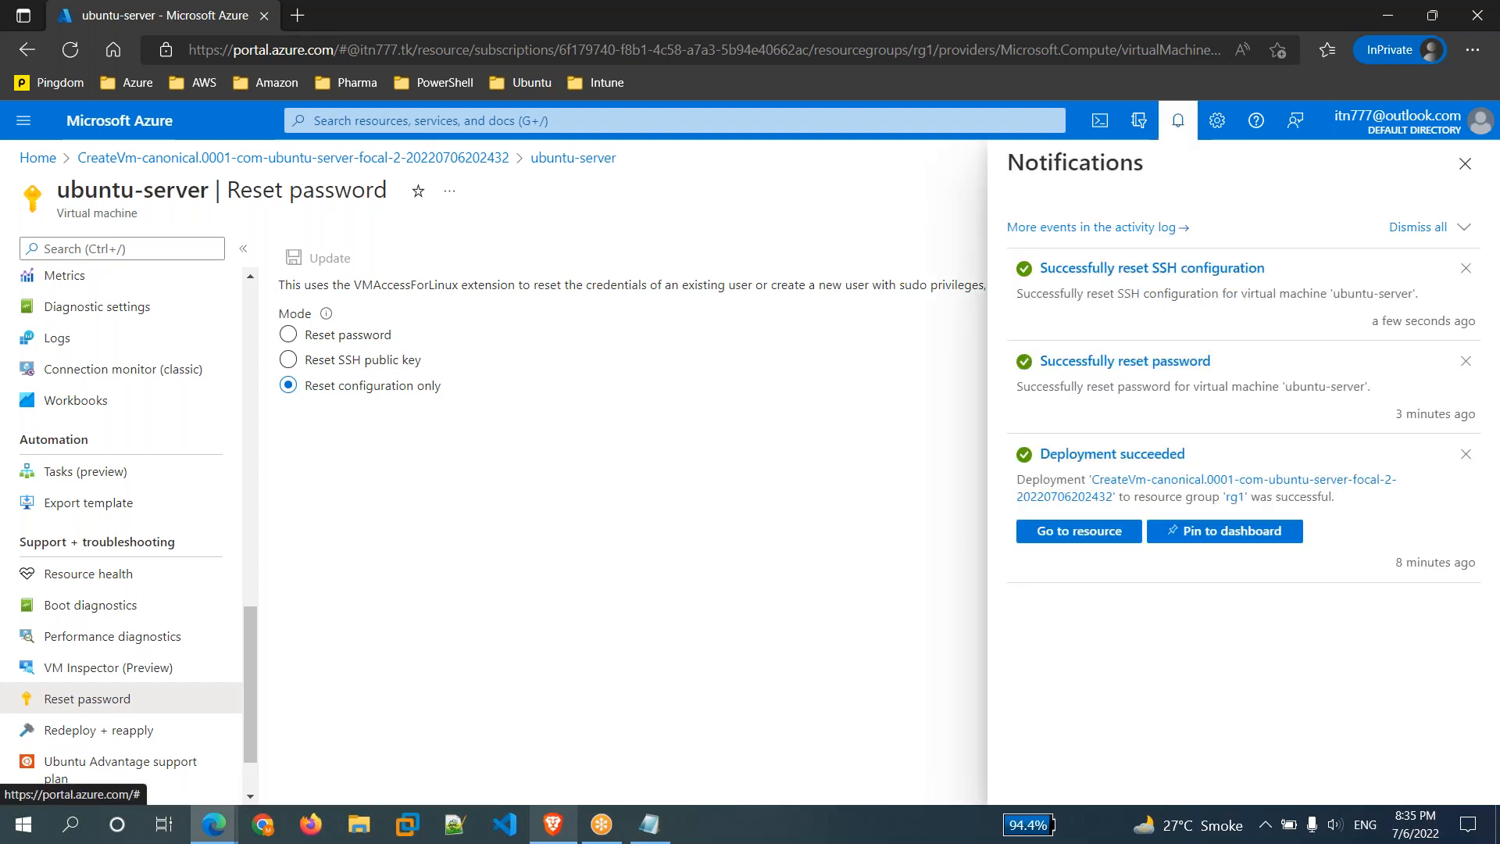
click(571, 507)
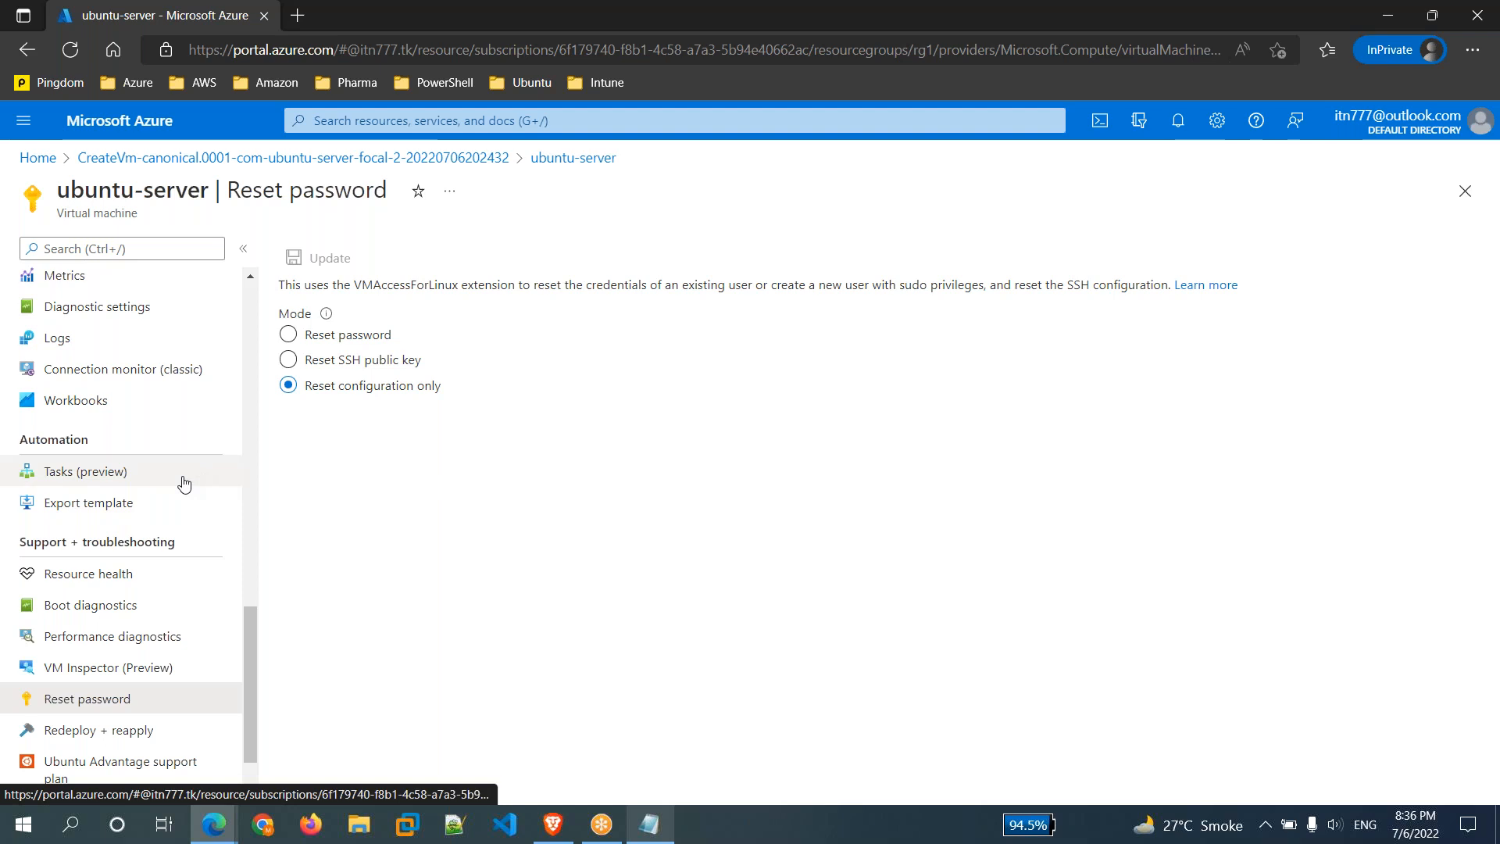
- Show ubuntu-server's Overview with public IP 52.170.58.139, then switch to the notes
scroll(185, 484, up, 10)
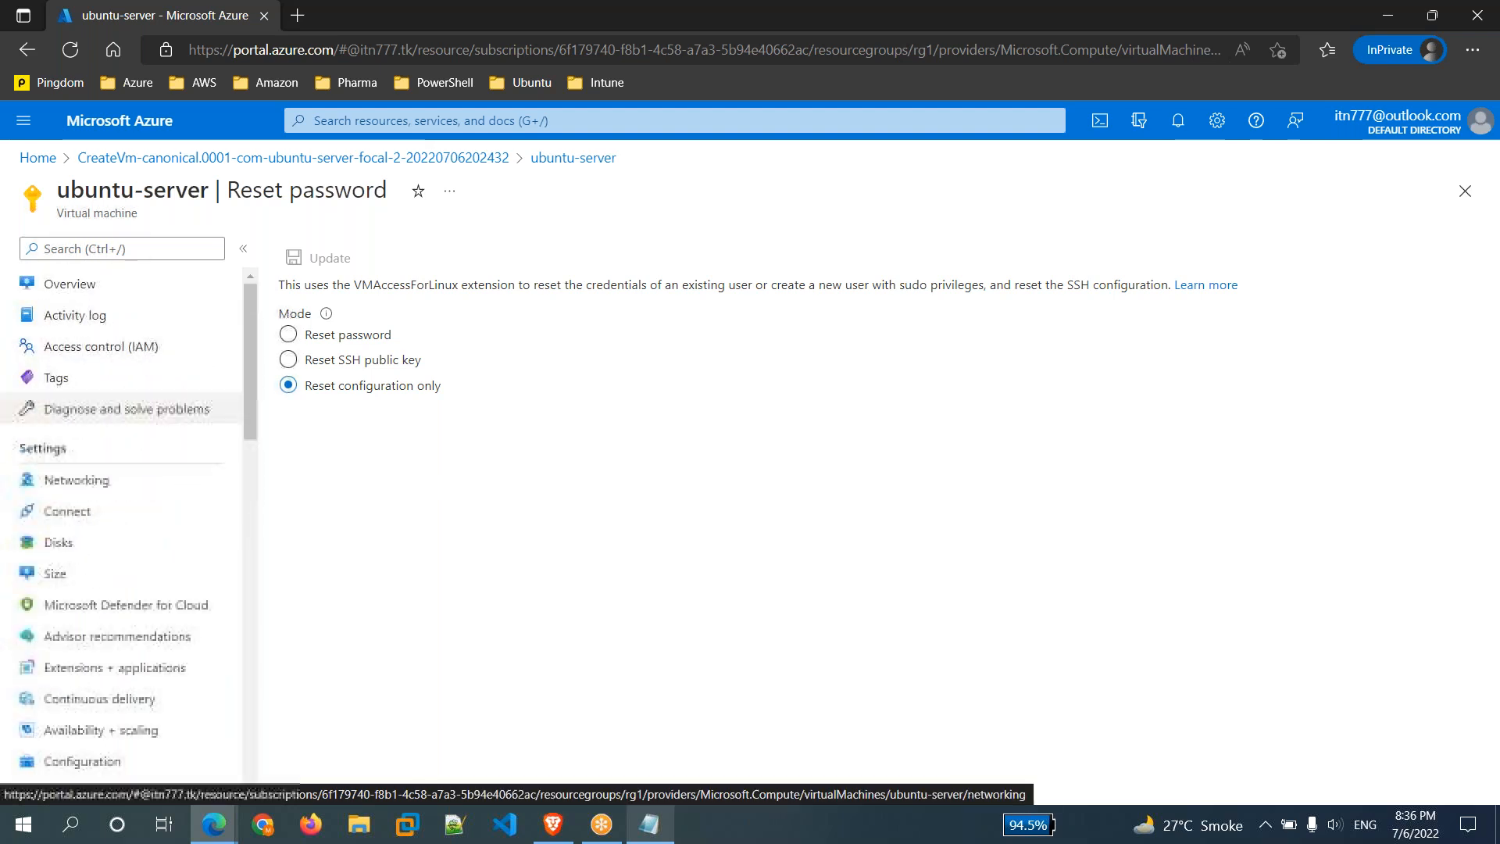
click(72, 284)
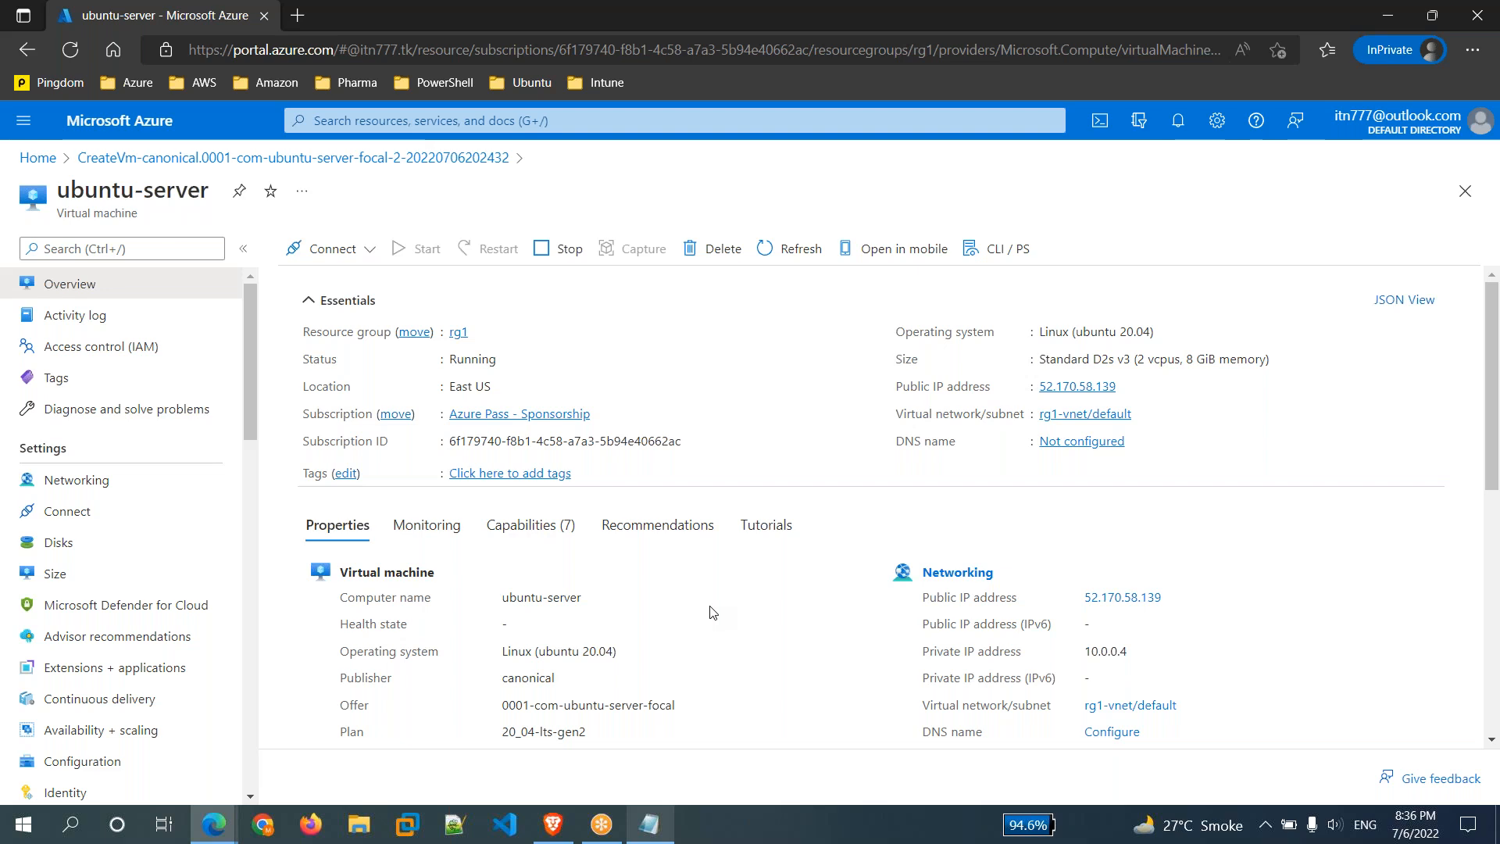
scroll(148, 568, down, 2)
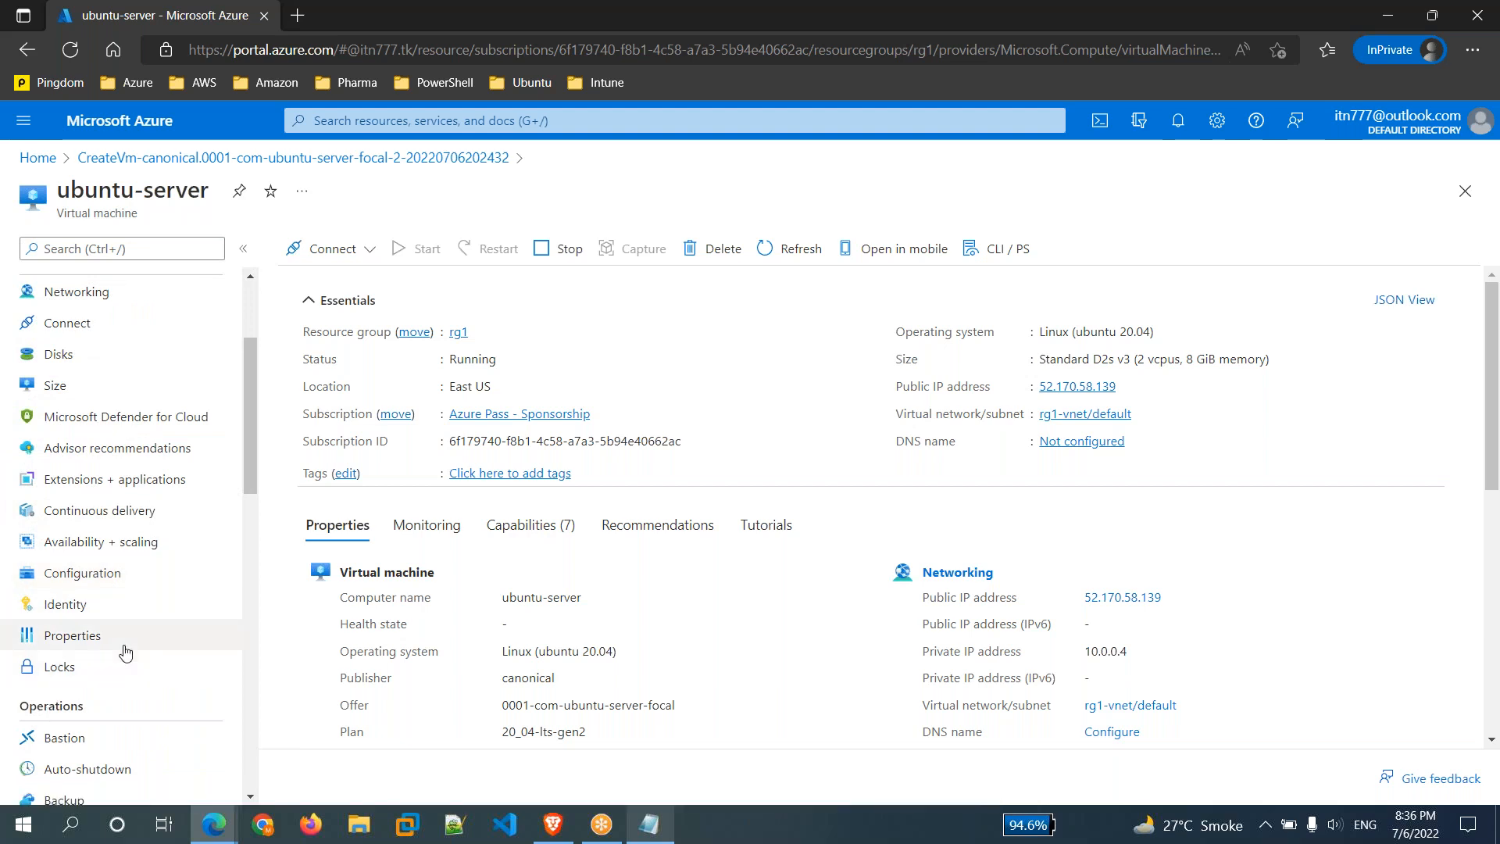
click(663, 835)
- Add a dashed separator and the notes '- Resources were deleted' and '- Resource Lock'
key(Return)
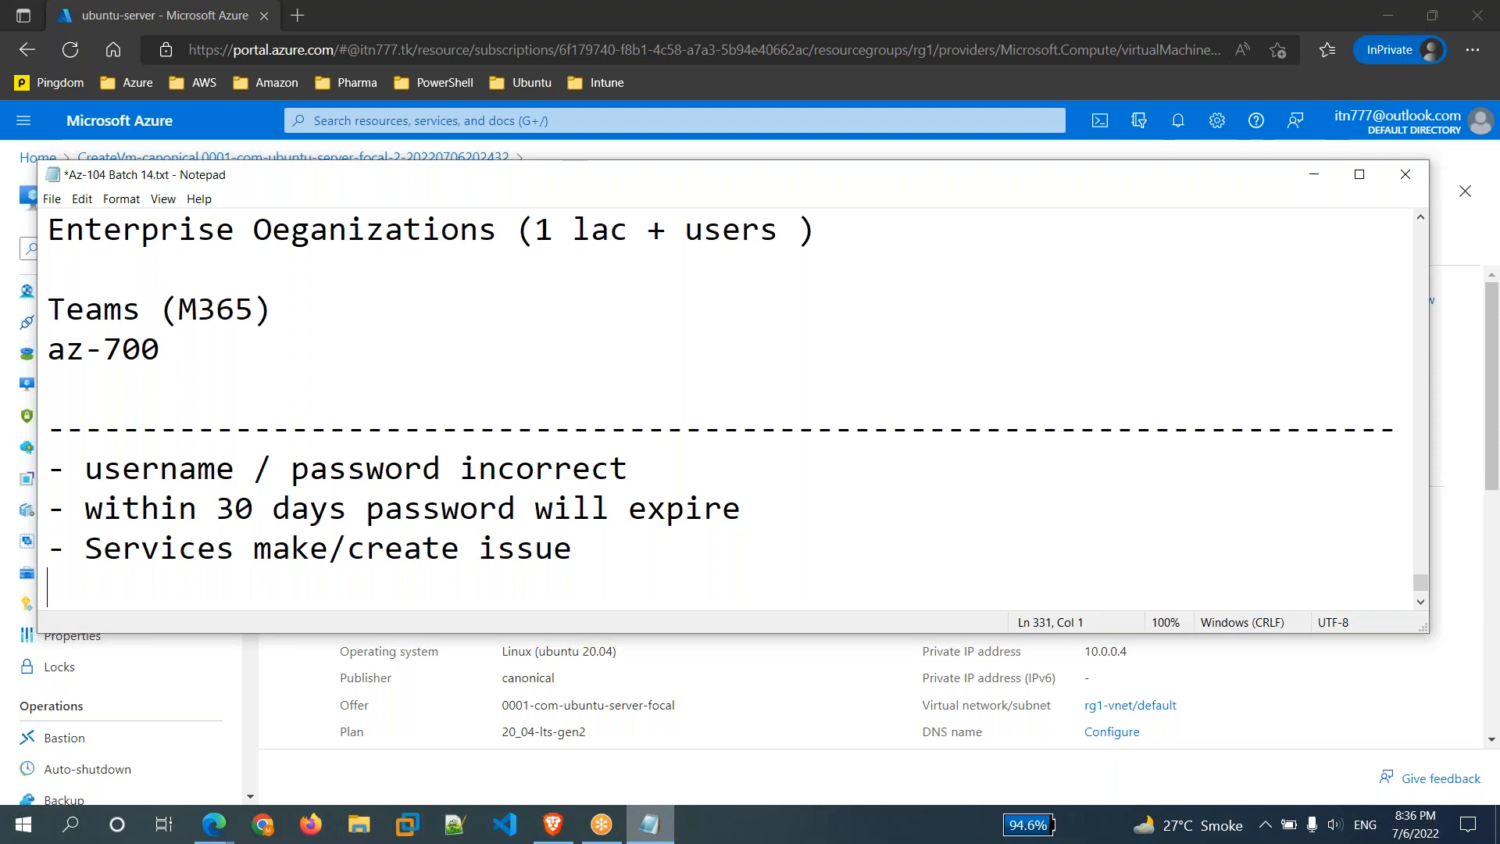
text(---------------------------------------)
key(Return)
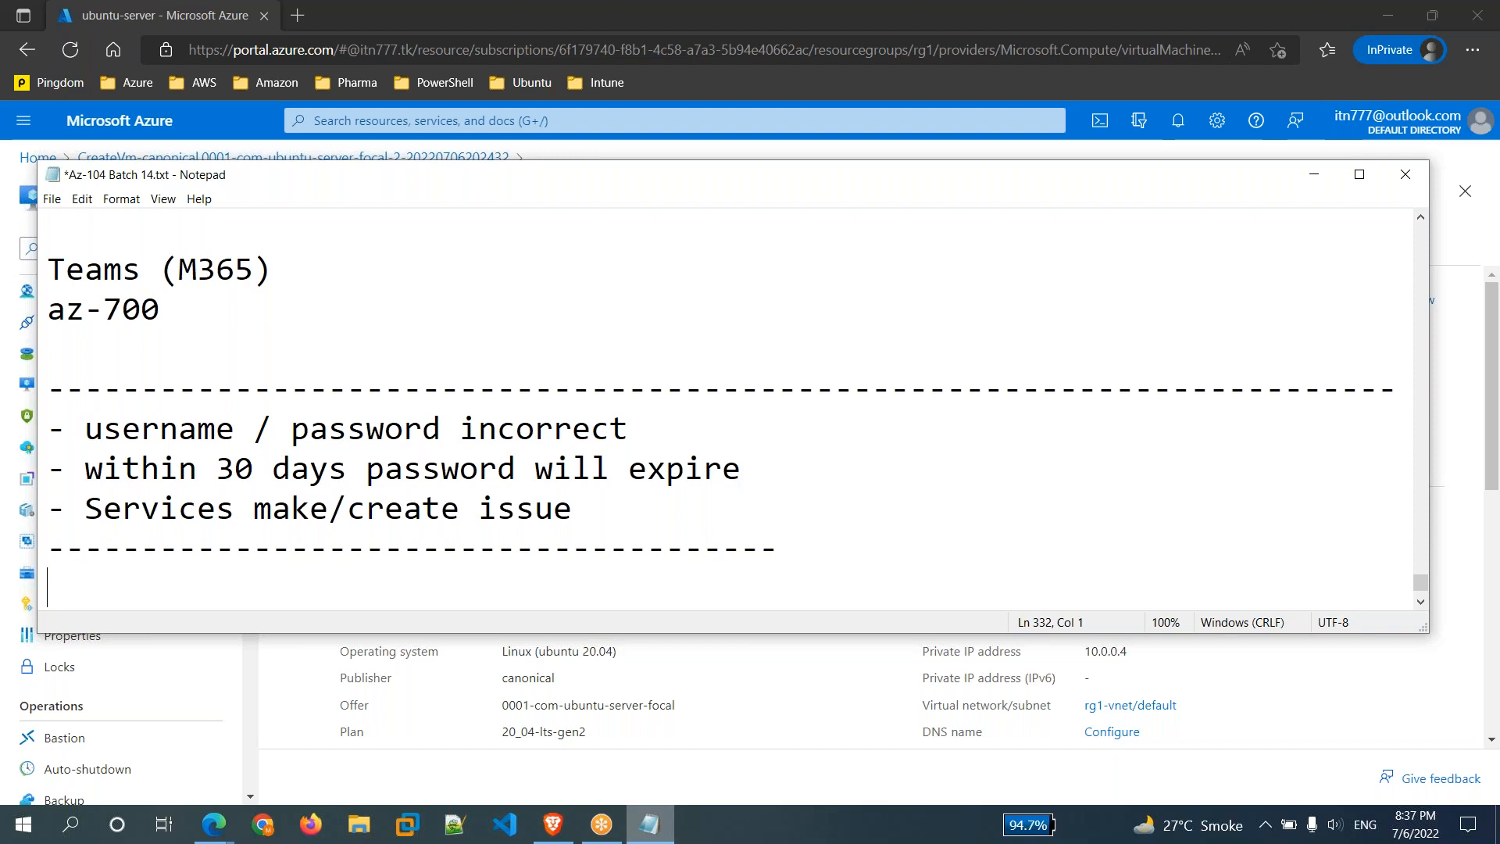
text(- Resou)
key(BackSpace)
key(BackSpace)
text(our)
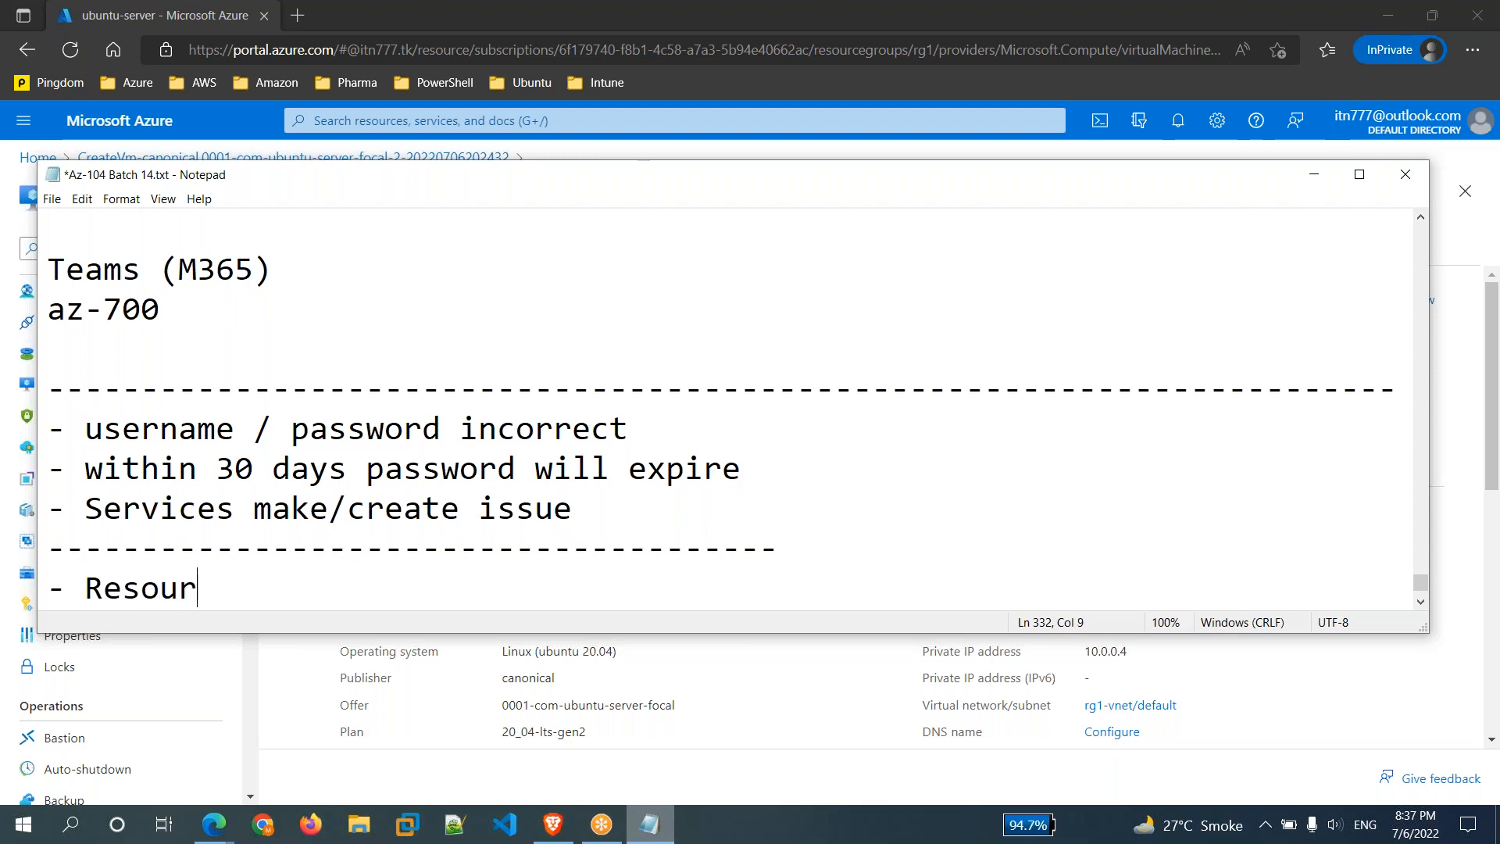
text(ces we)
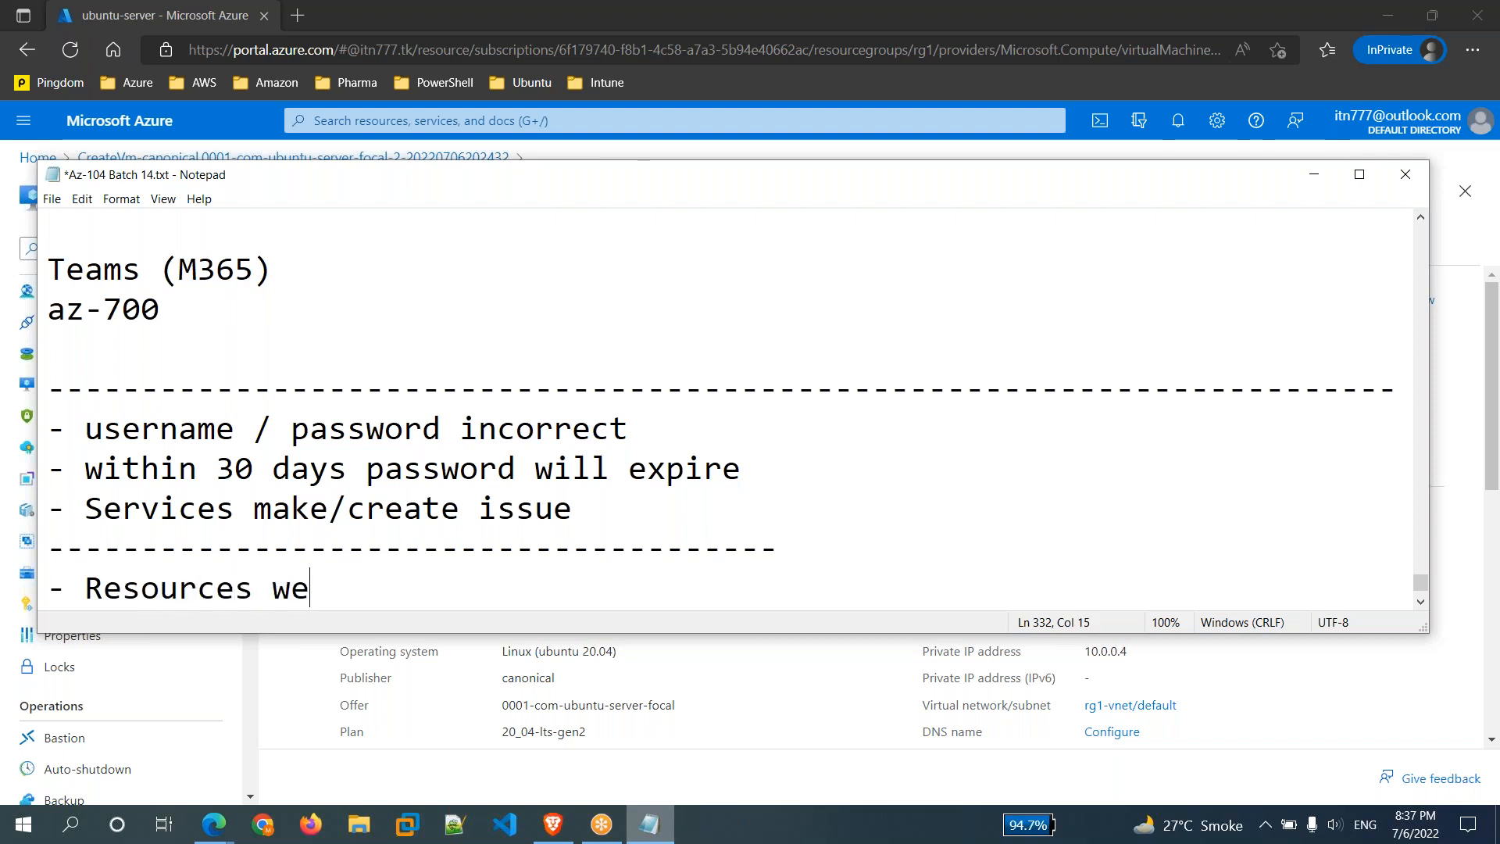
text(re delete)
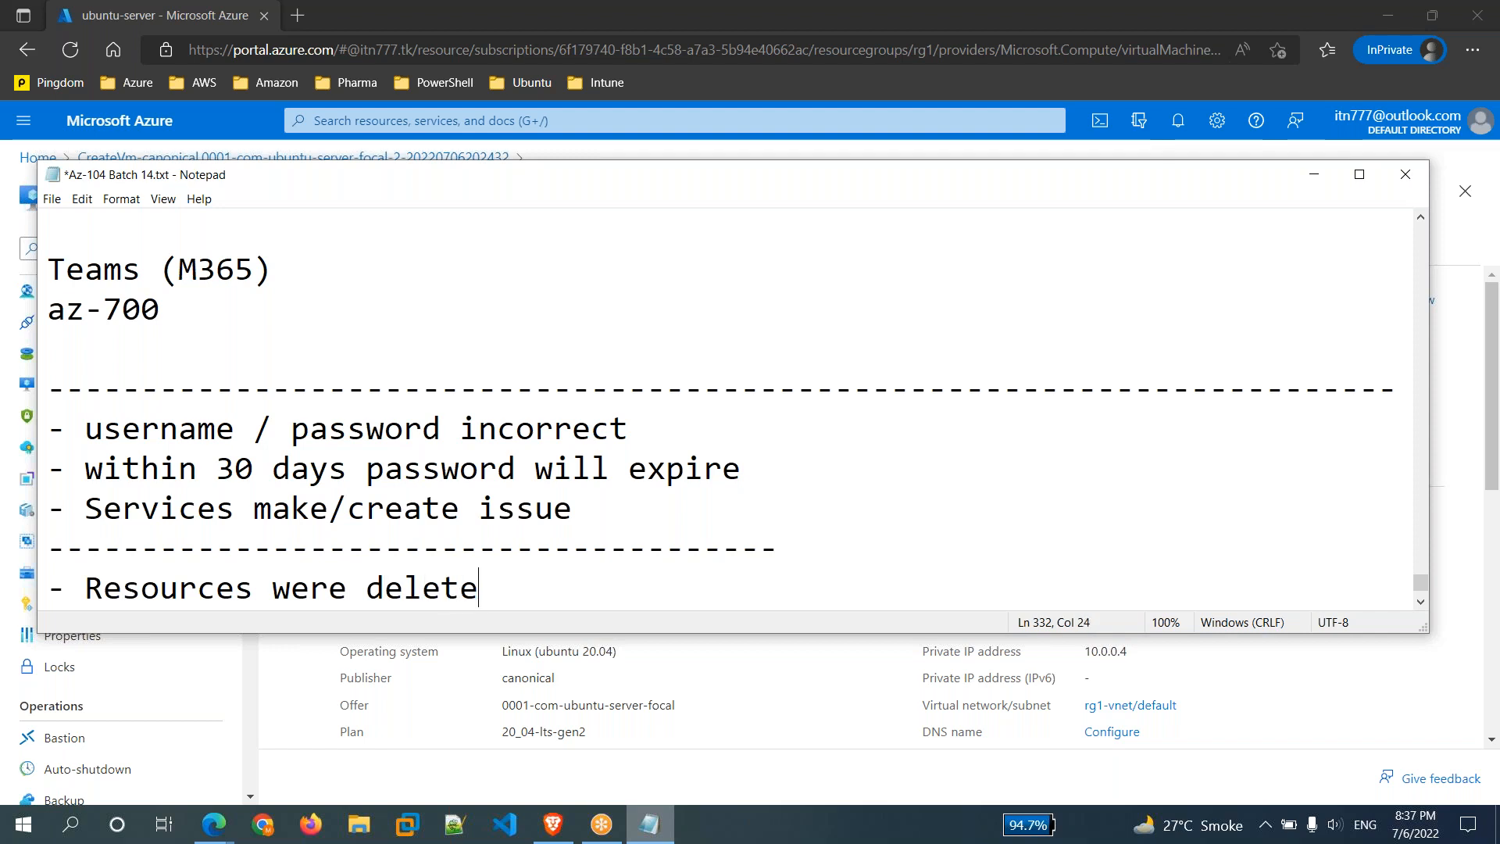
text(d)
key(Return)
text(-)
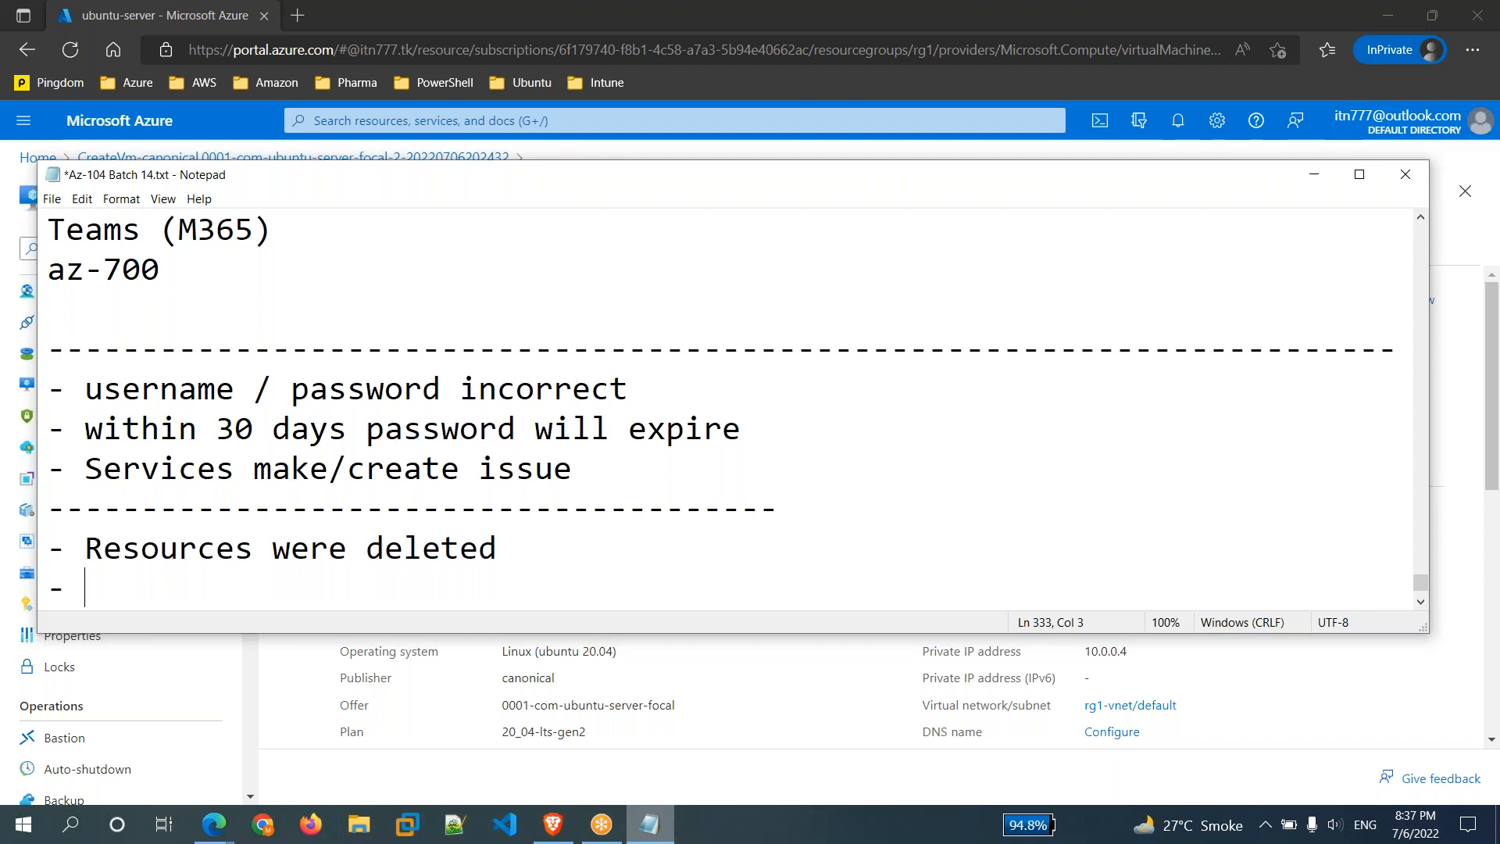
text(Resour)
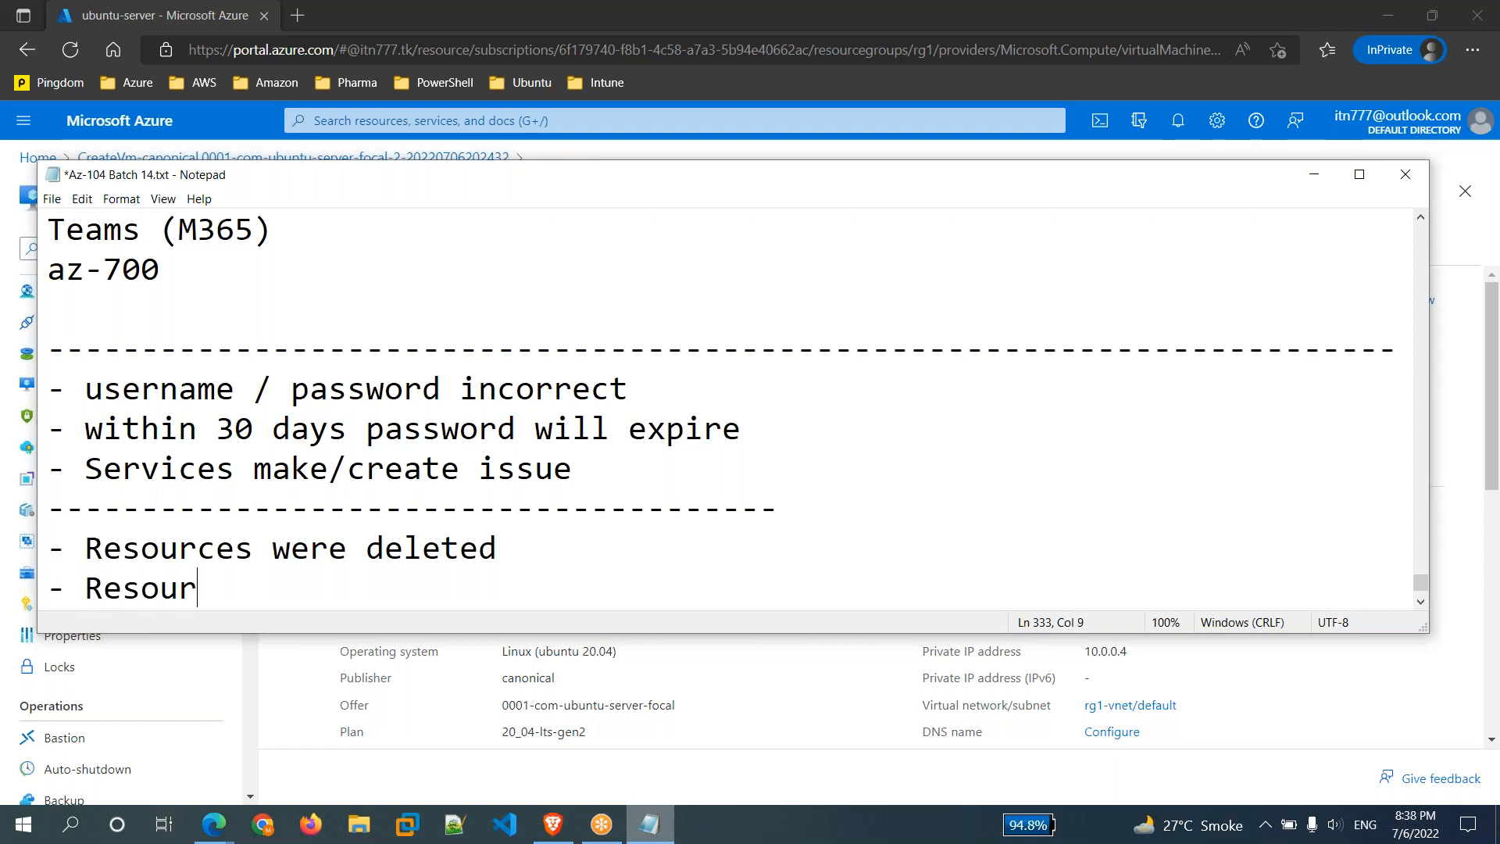
text(ce Lock)
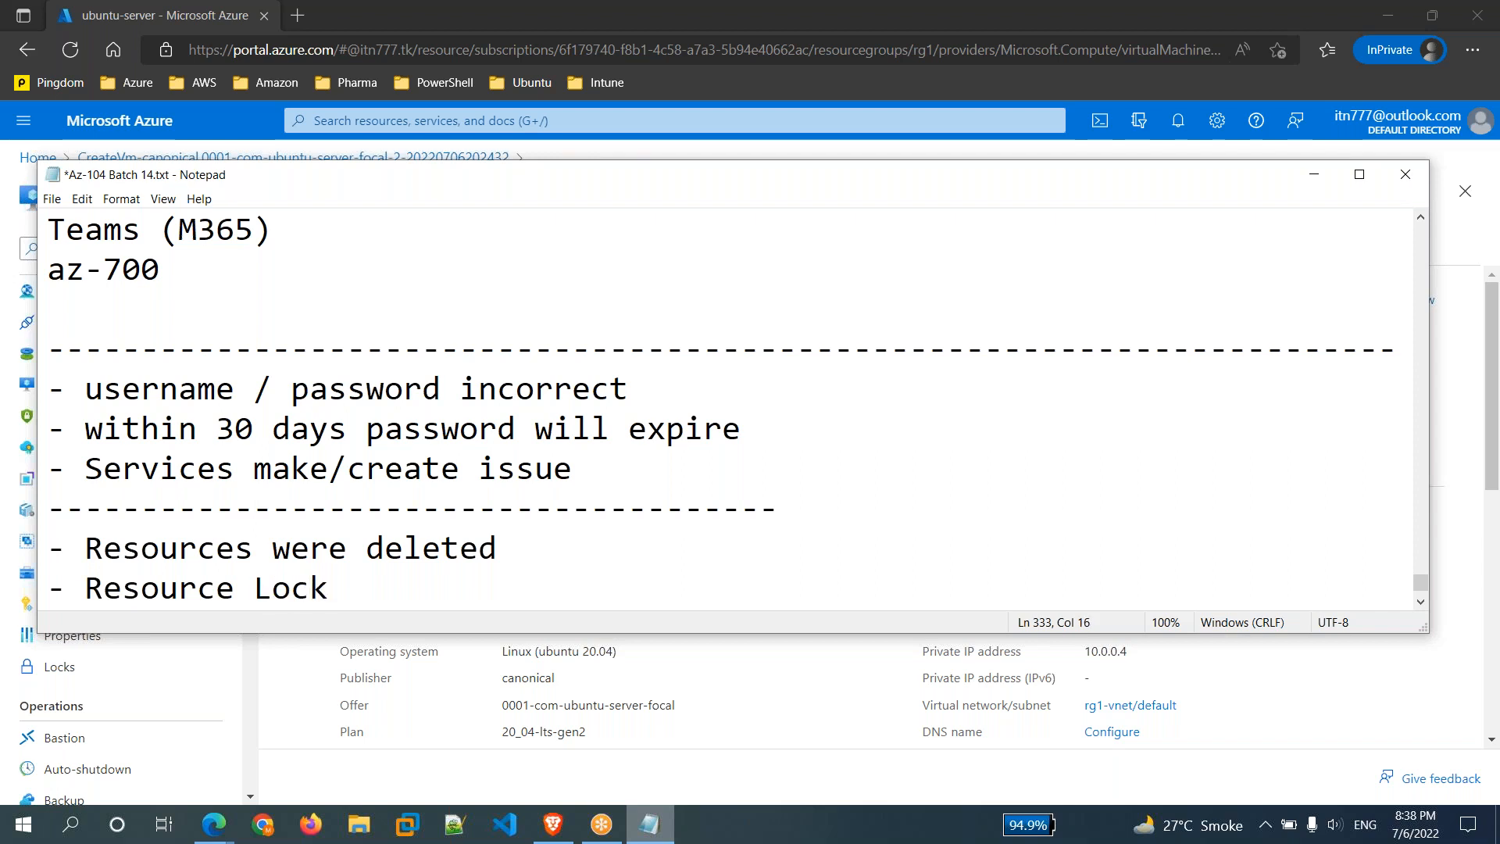
key(Return)
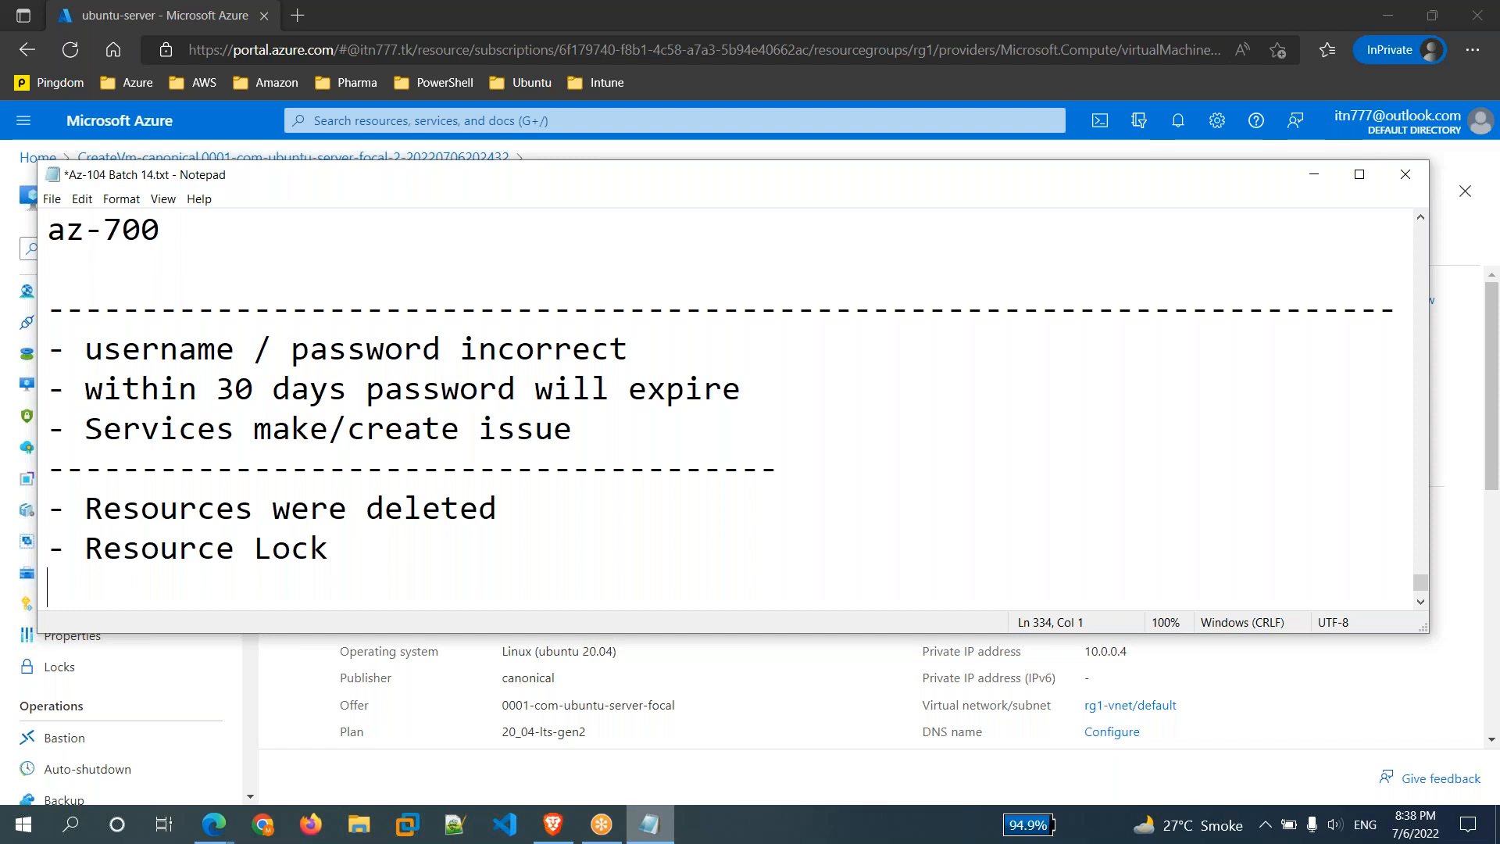
- Add an underlined 'Levels of Lock' heading listing Subscription, Resource and Service
text(Levels)
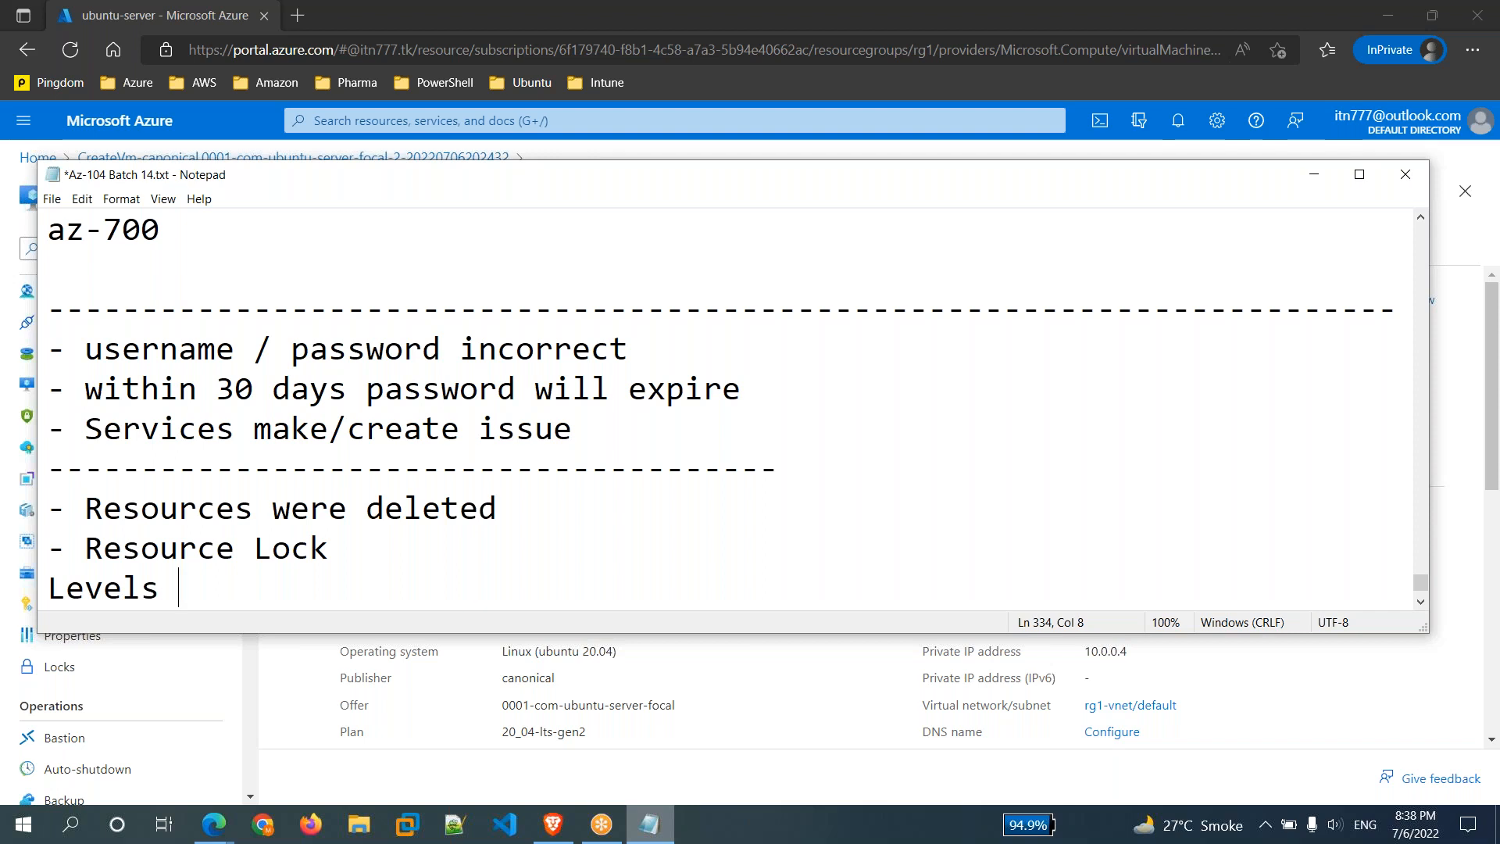
text(of Lock)
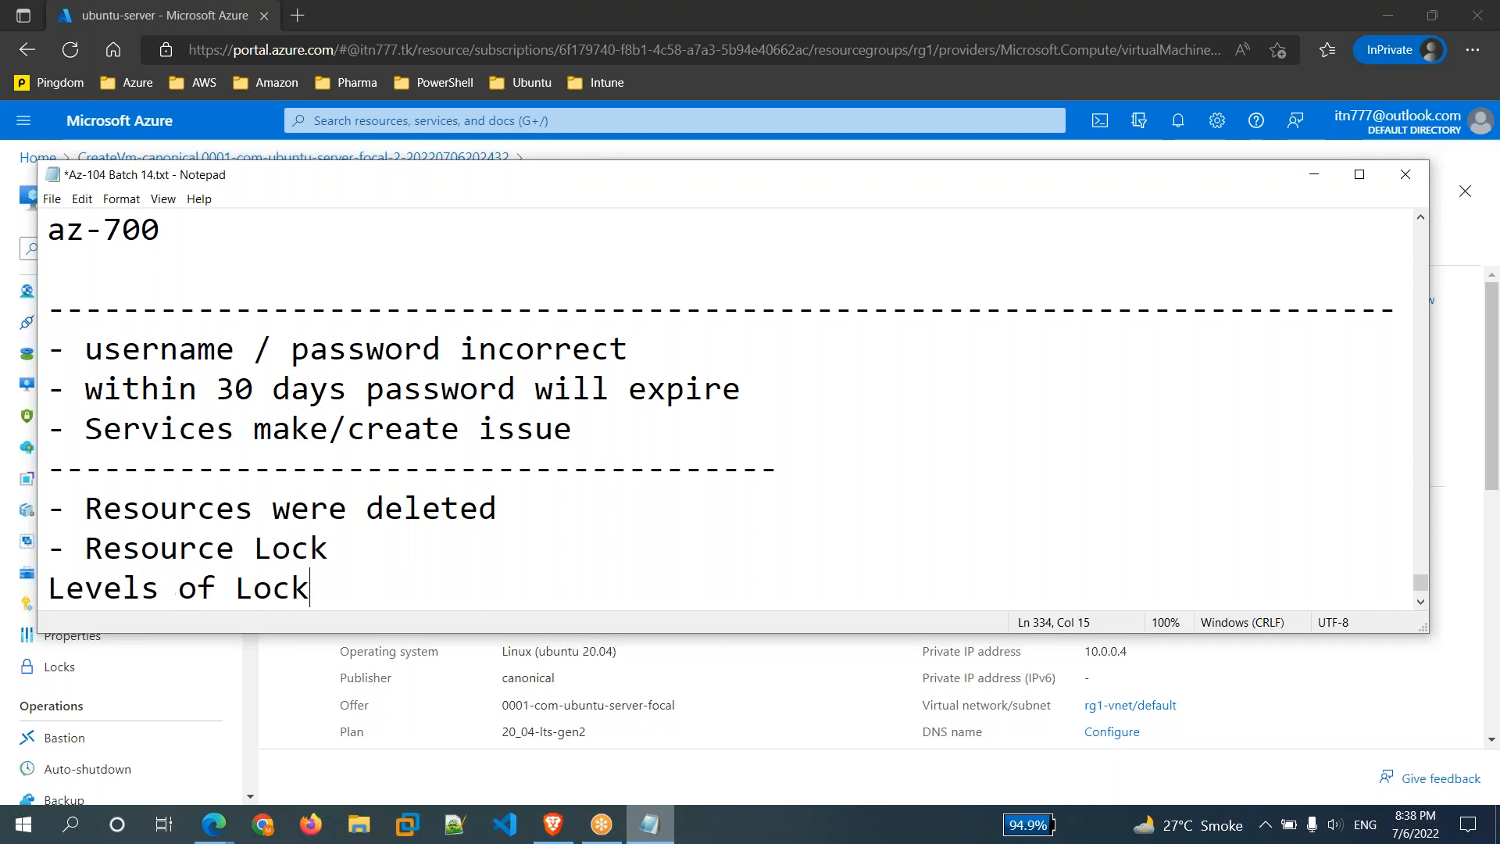
key(Return)
text(--------------)
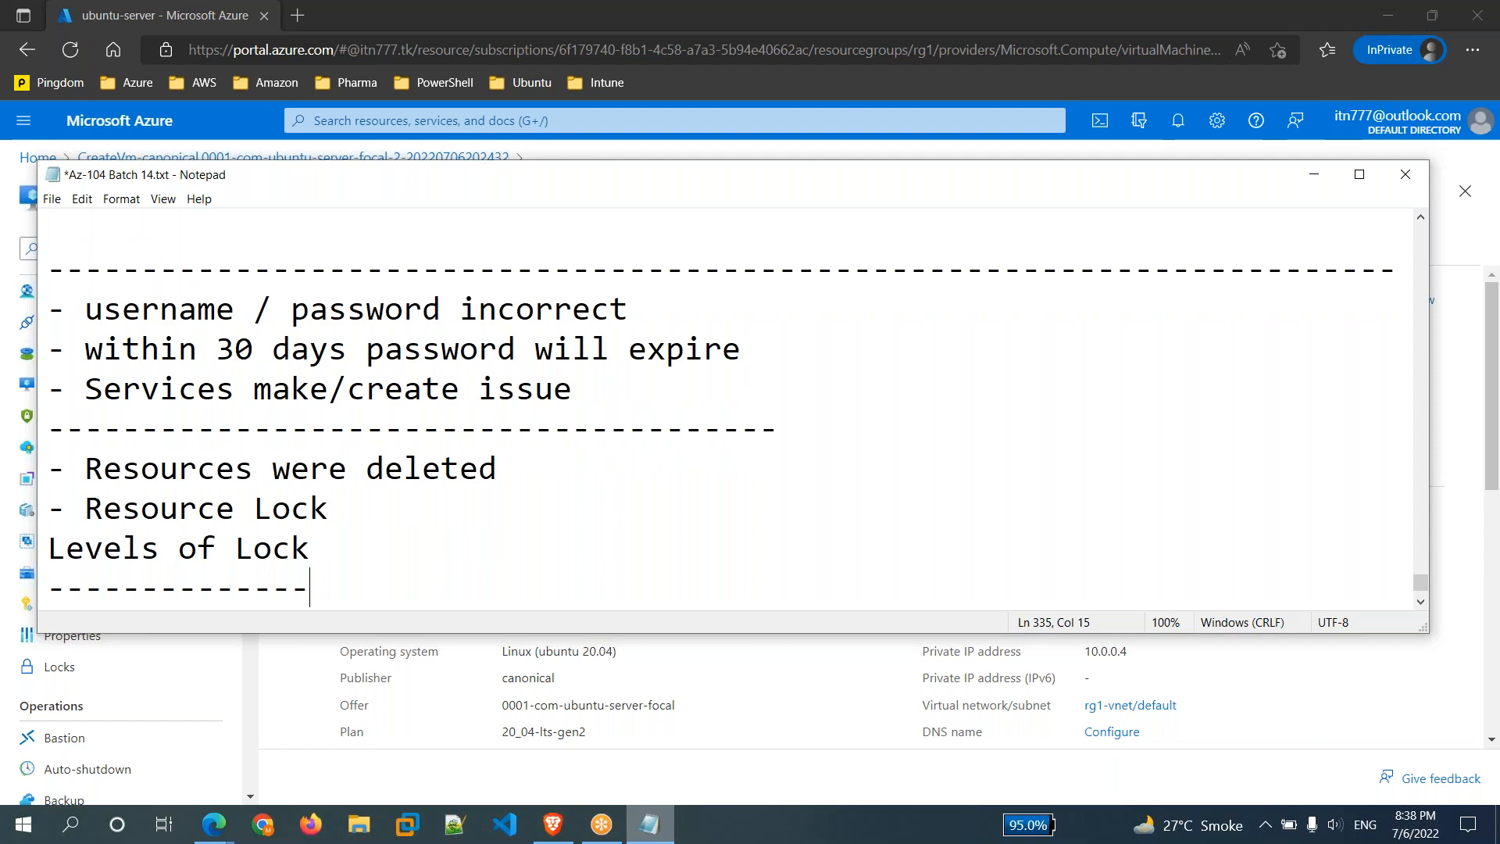
key(Return)
text(- Su)
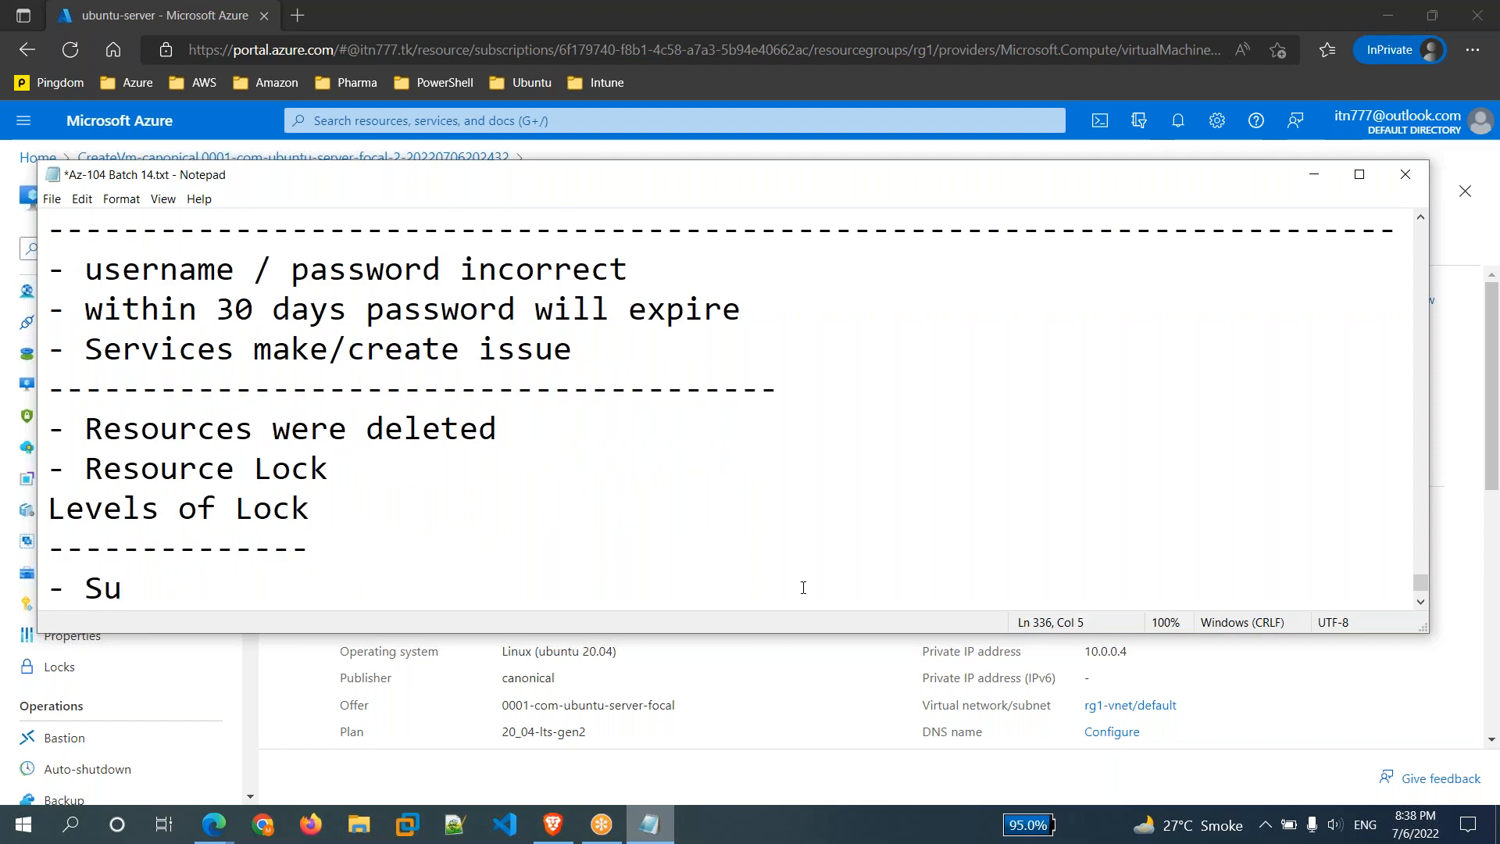
text(bscription)
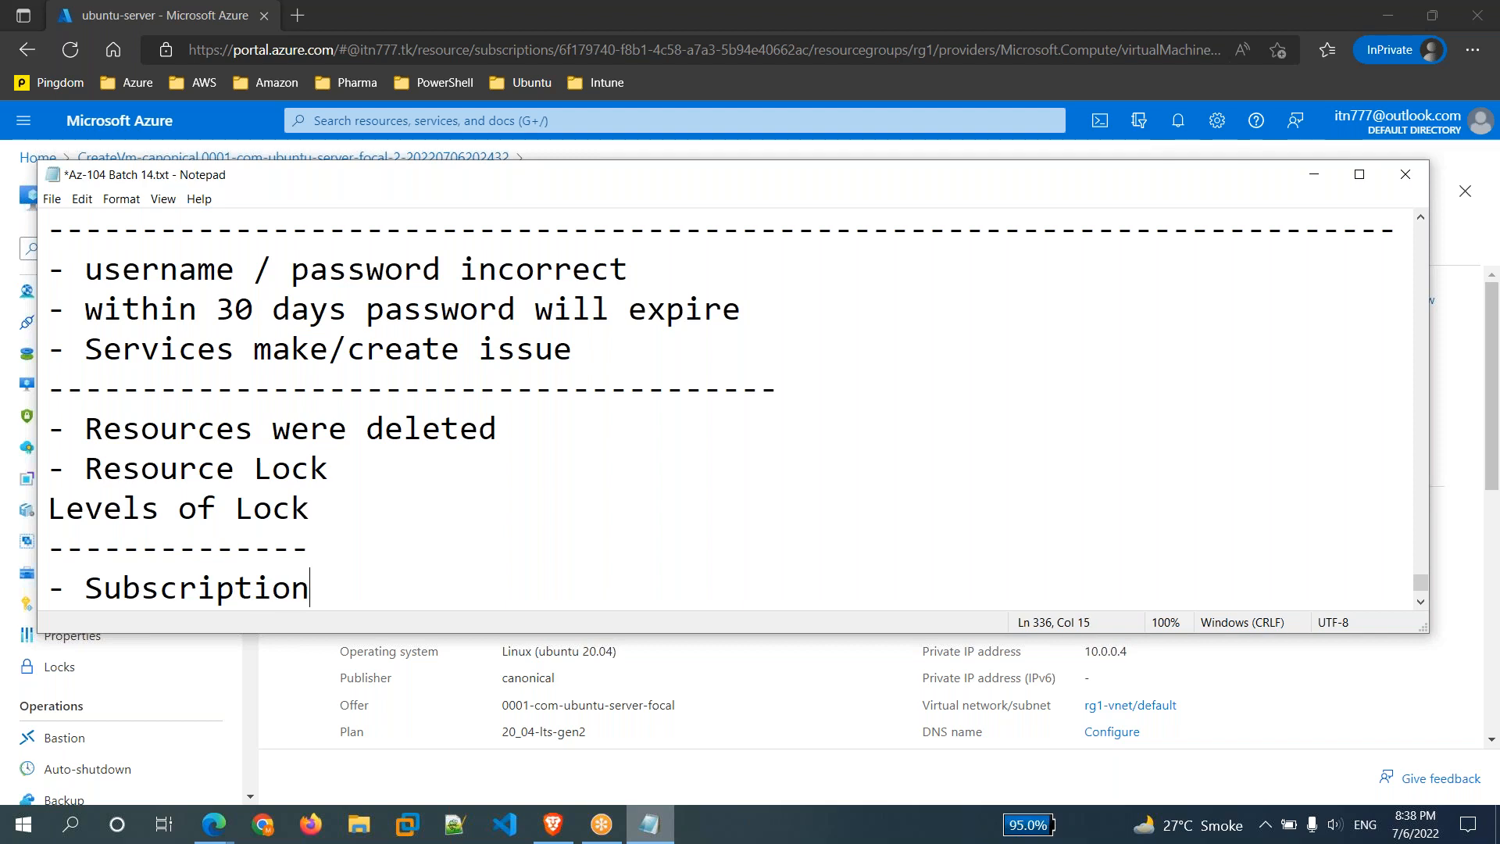
key(Return)
text(- )
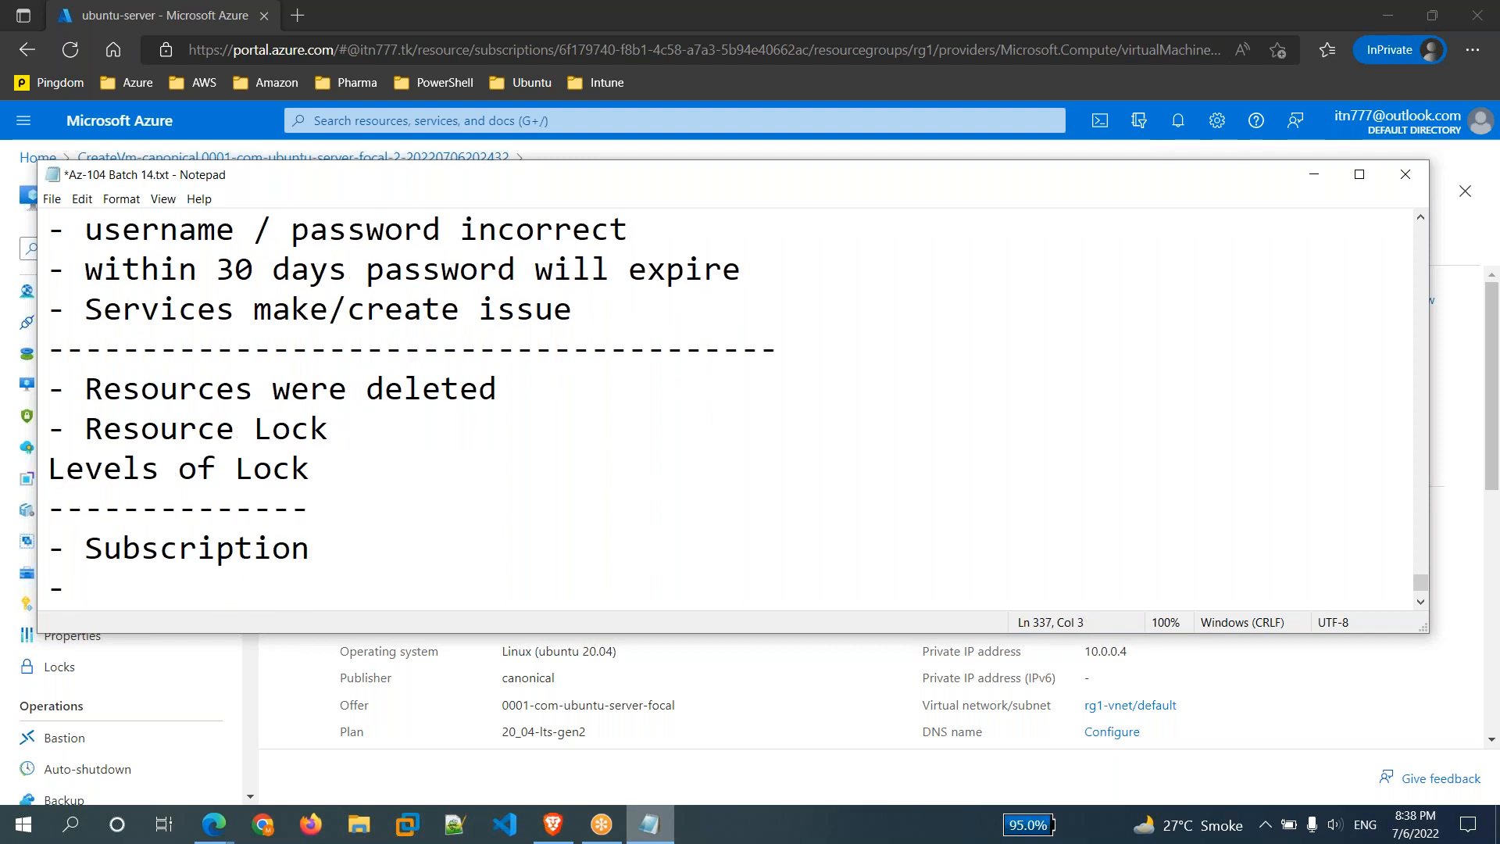
text(Resource)
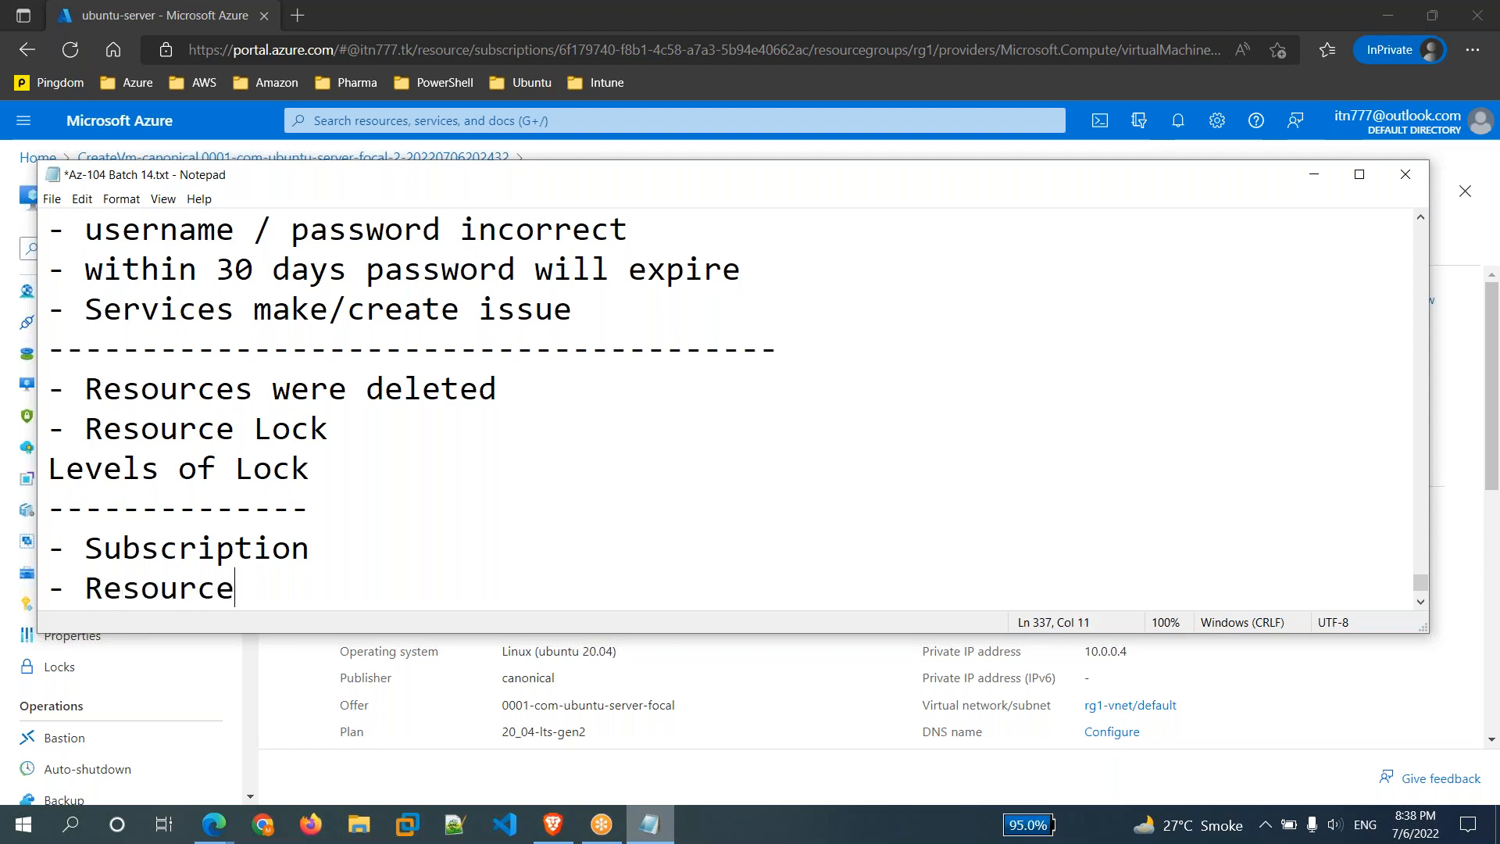
key(Return)
text(- Se)
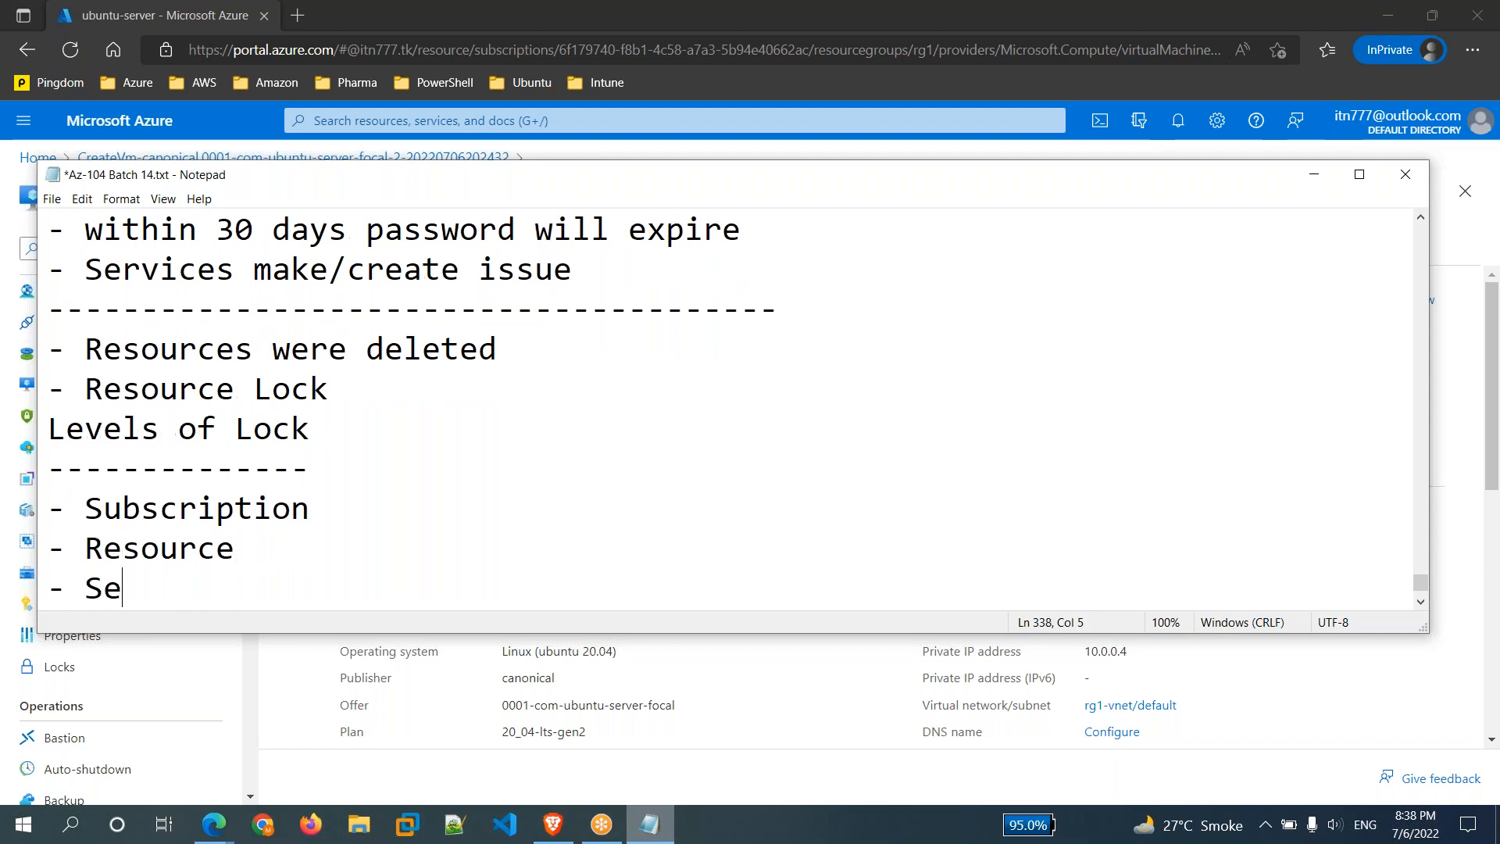
text(rvice)
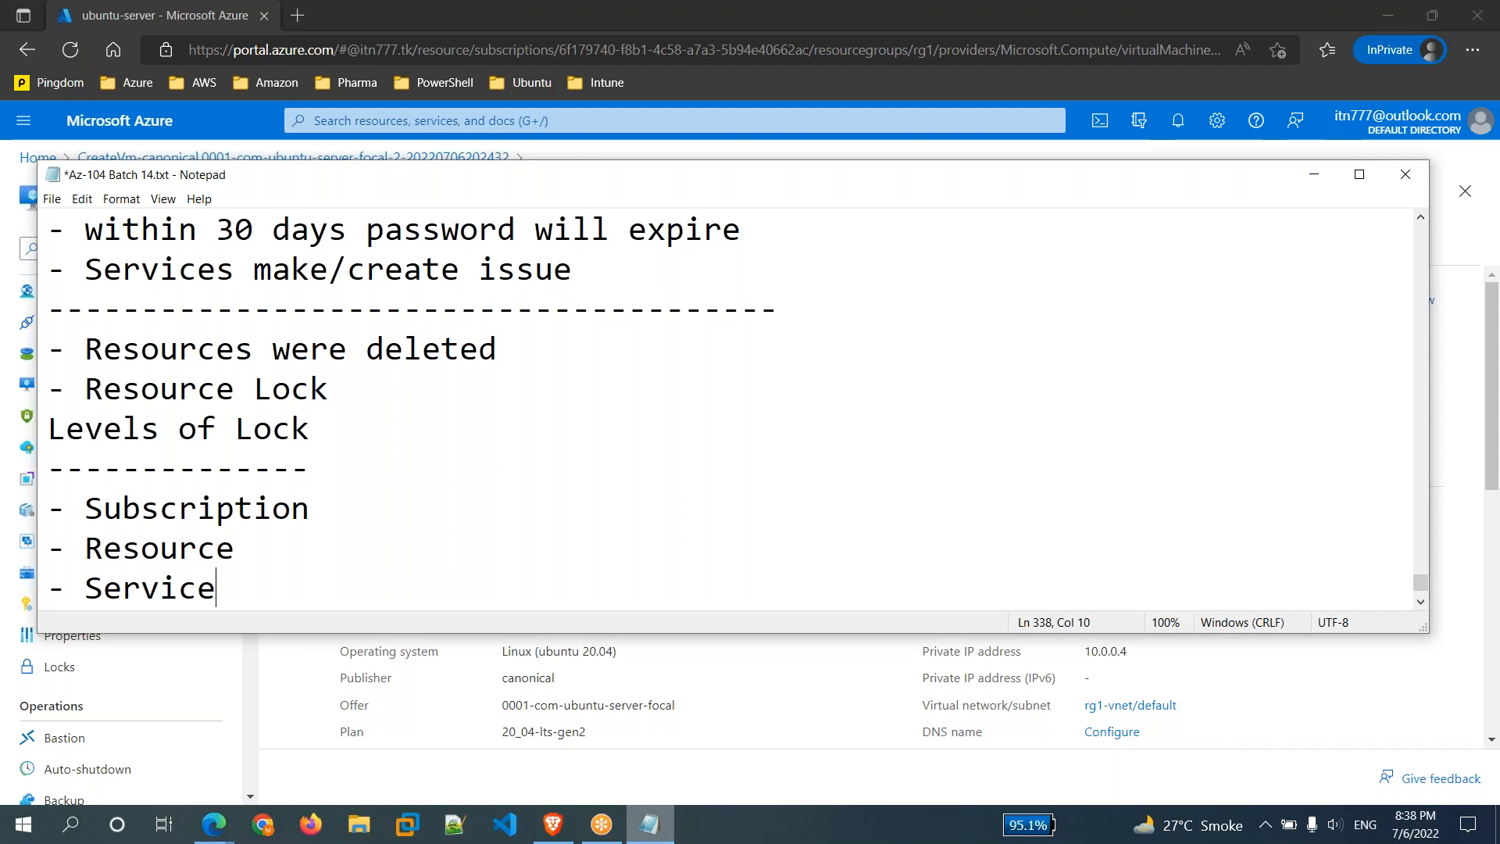
- Go from Home to Subscriptions and open Resource locks for Azure Pass - Sponsorship
click(773, 686)
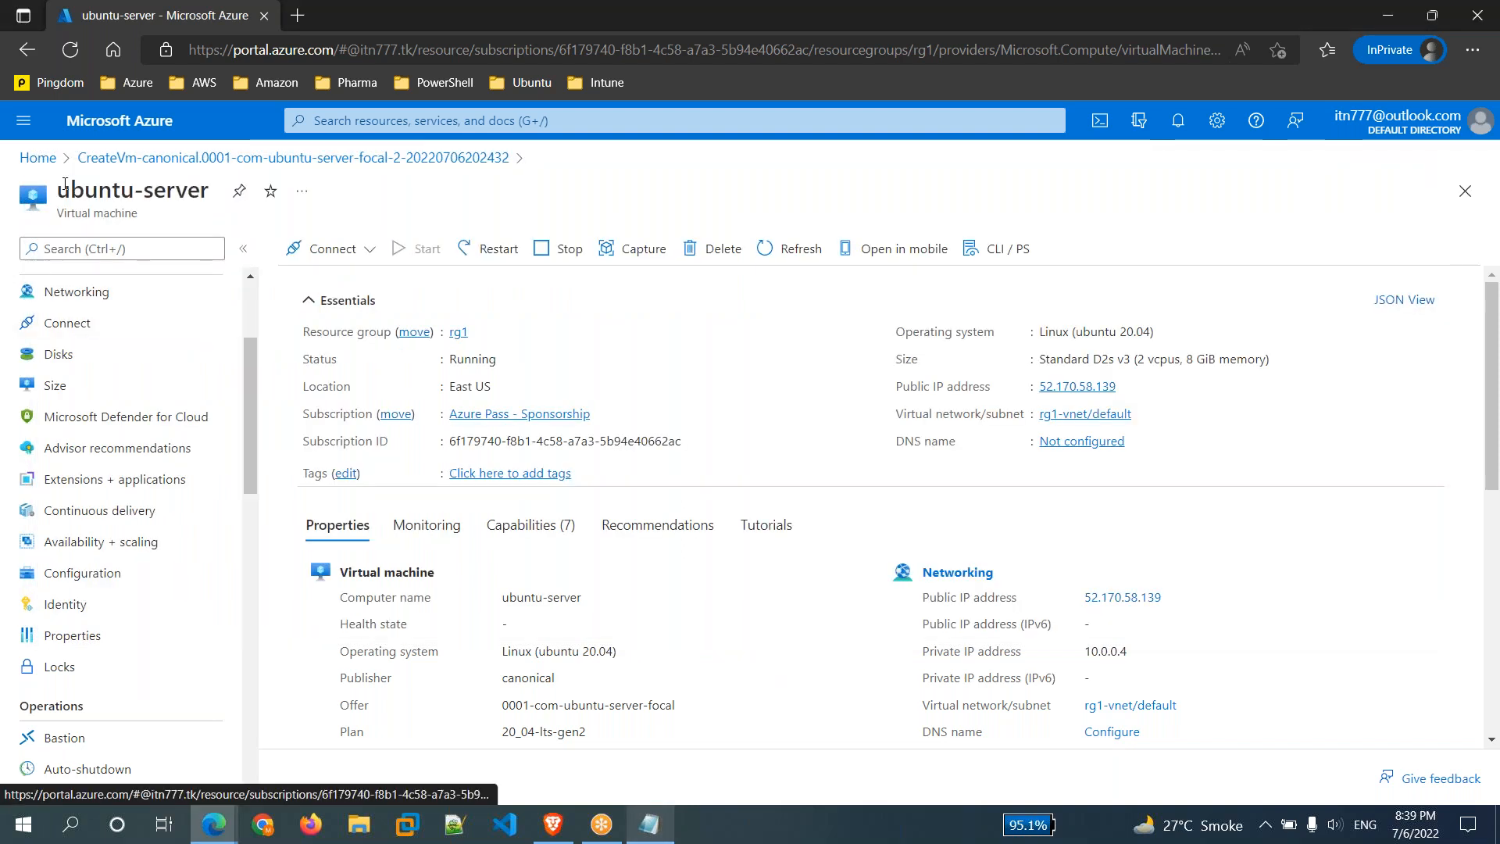
click(38, 157)
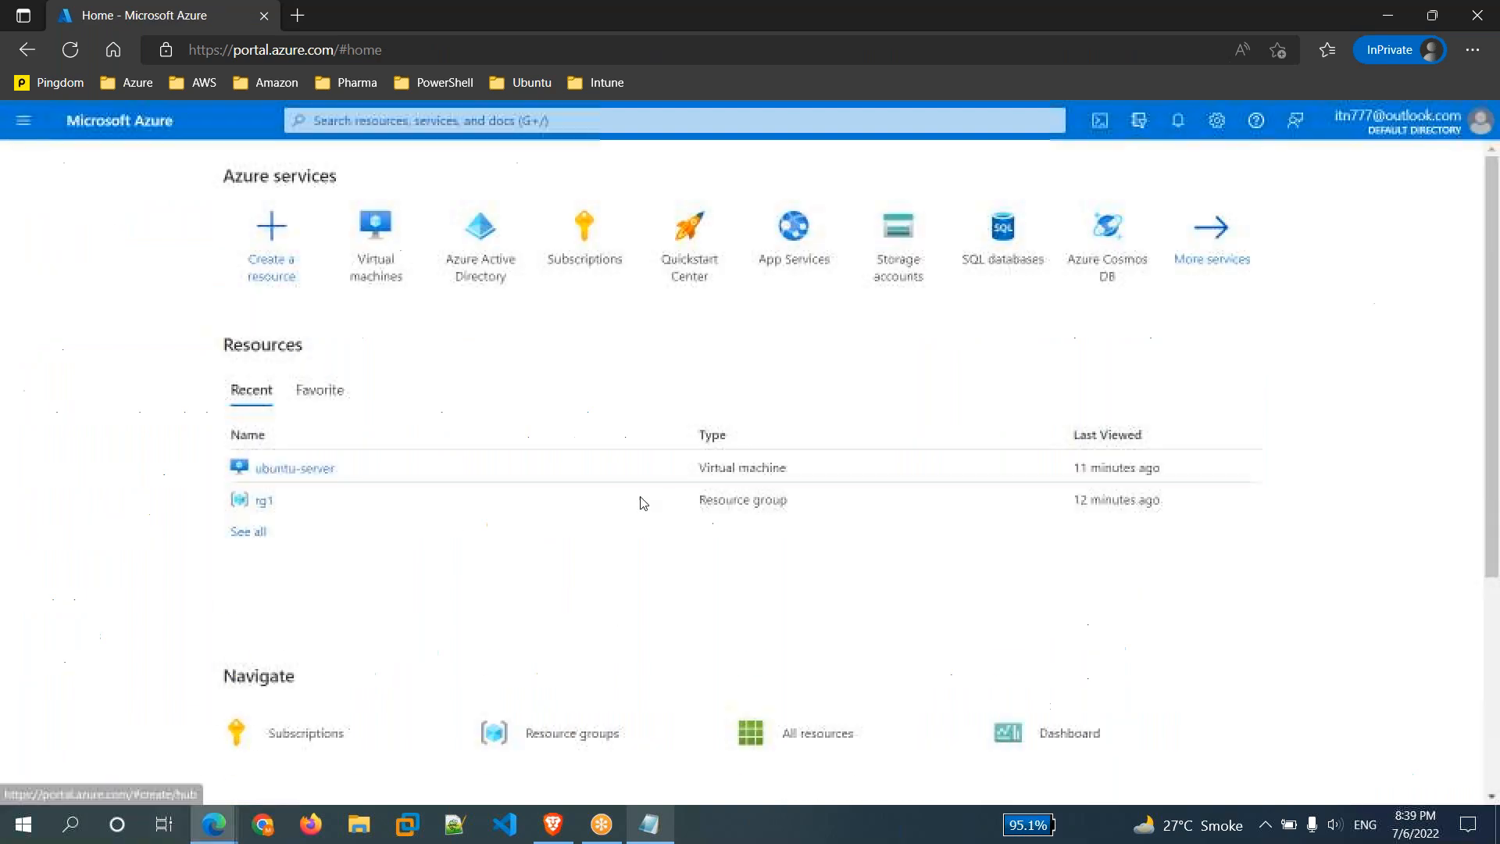
click(603, 269)
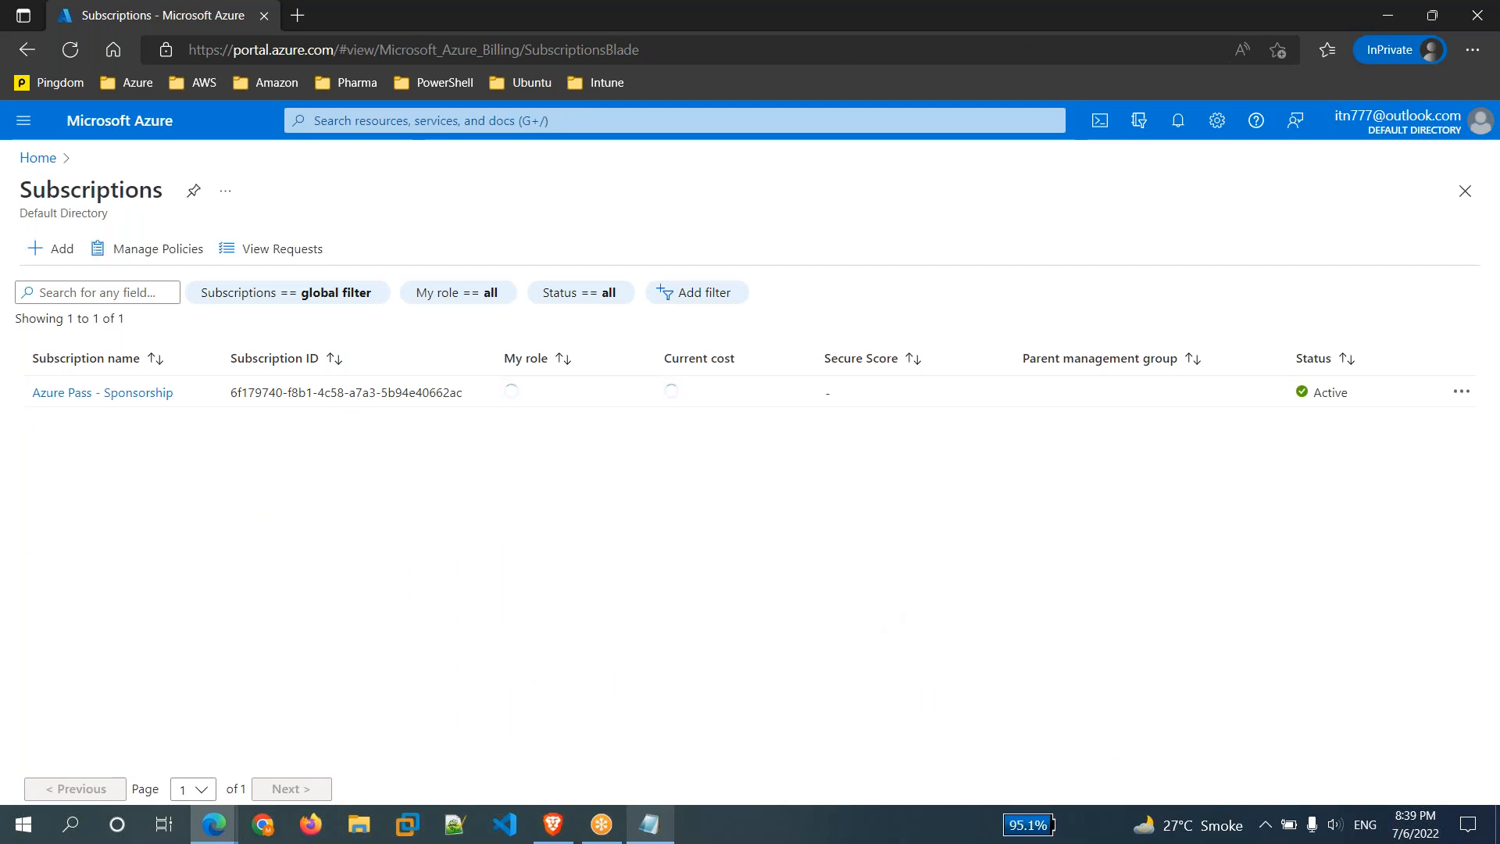
click(141, 403)
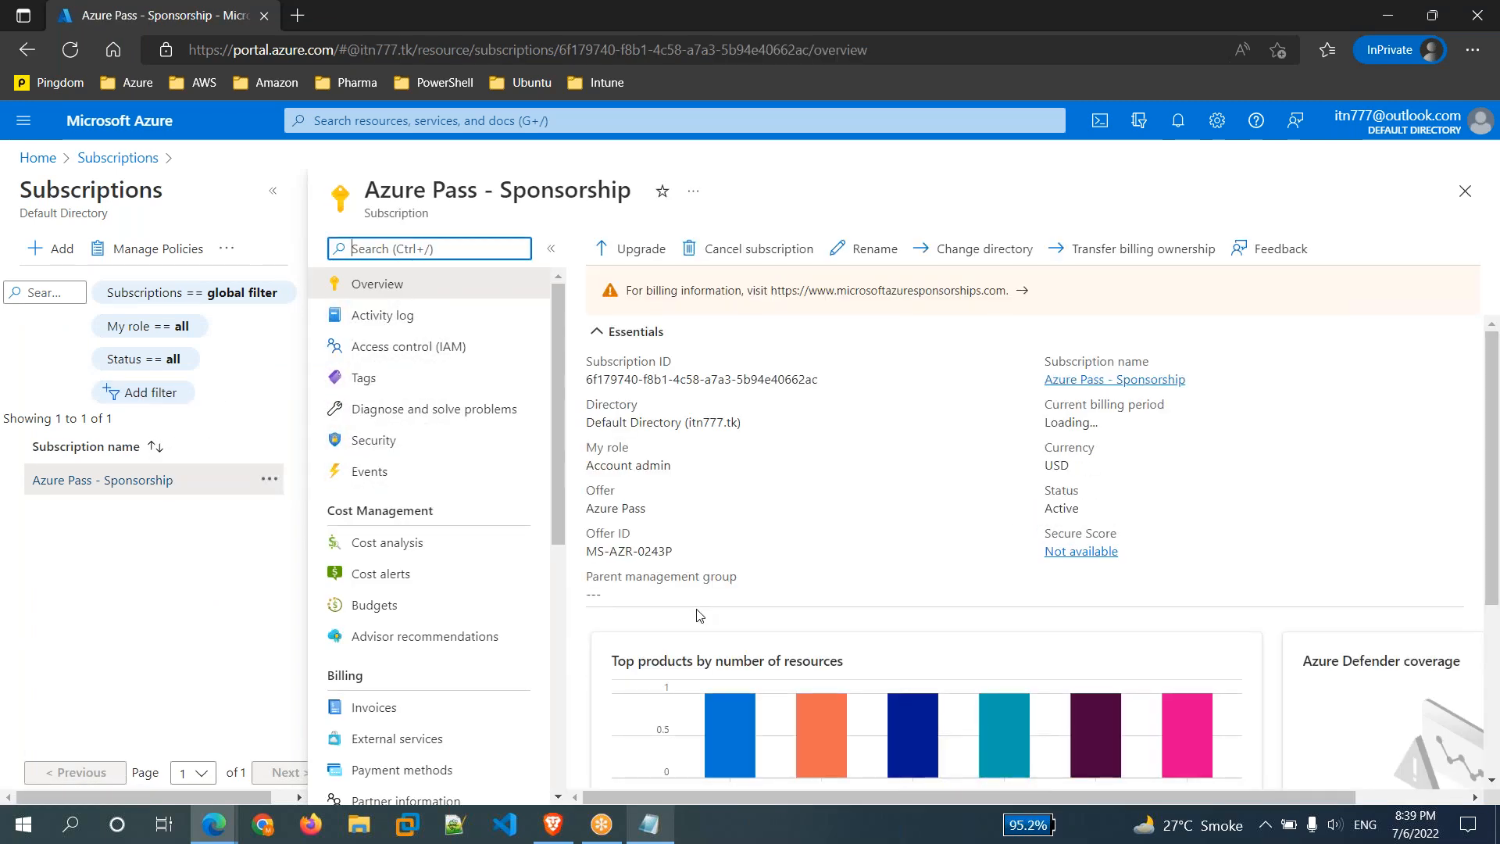
scroll(453, 645, down, 4)
scroll(453, 647, down, 2)
scroll(455, 647, down, 2)
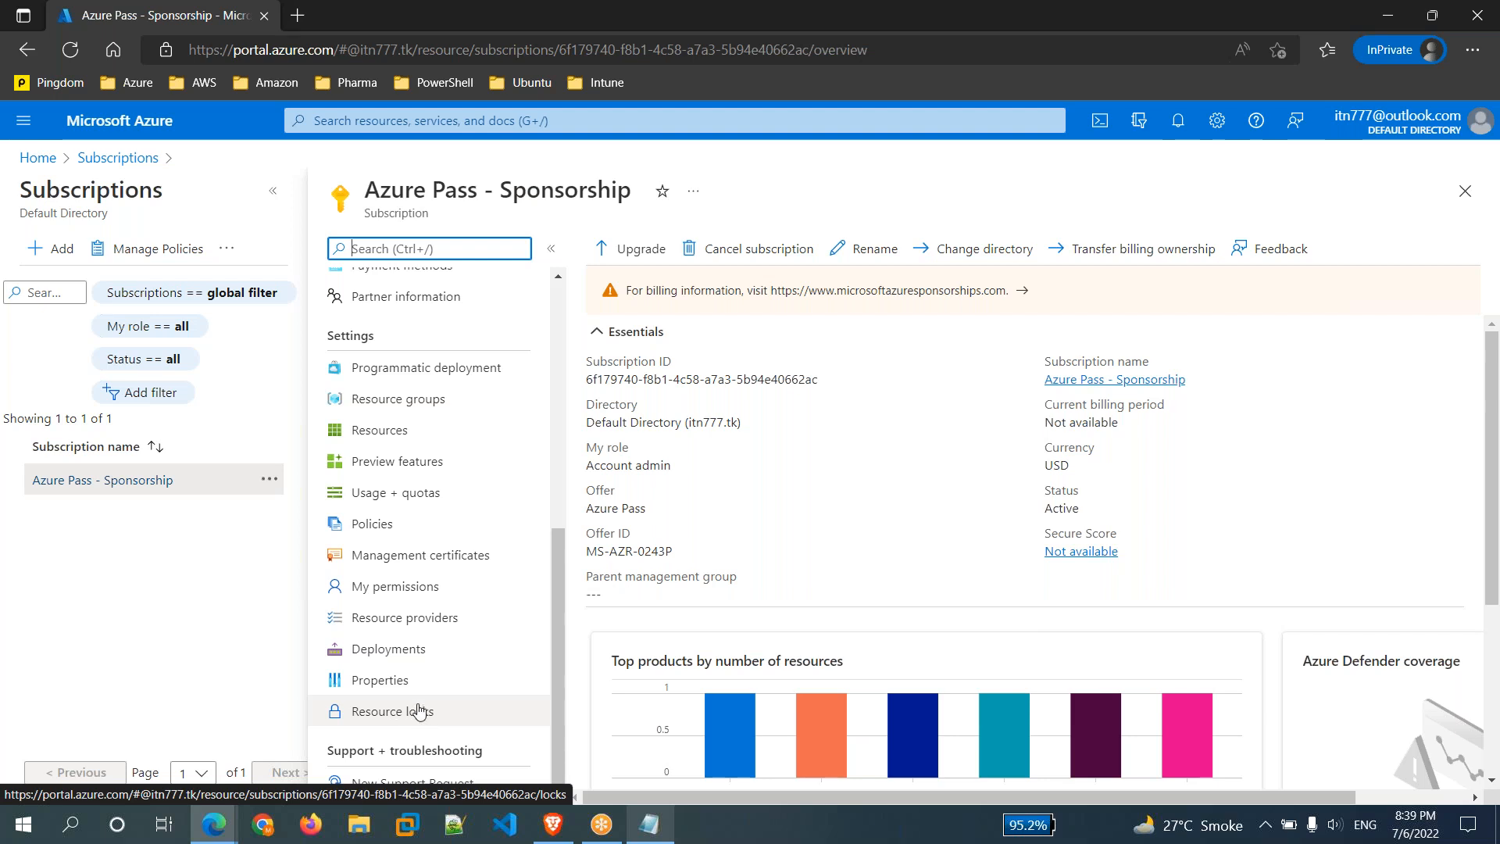
click(420, 712)
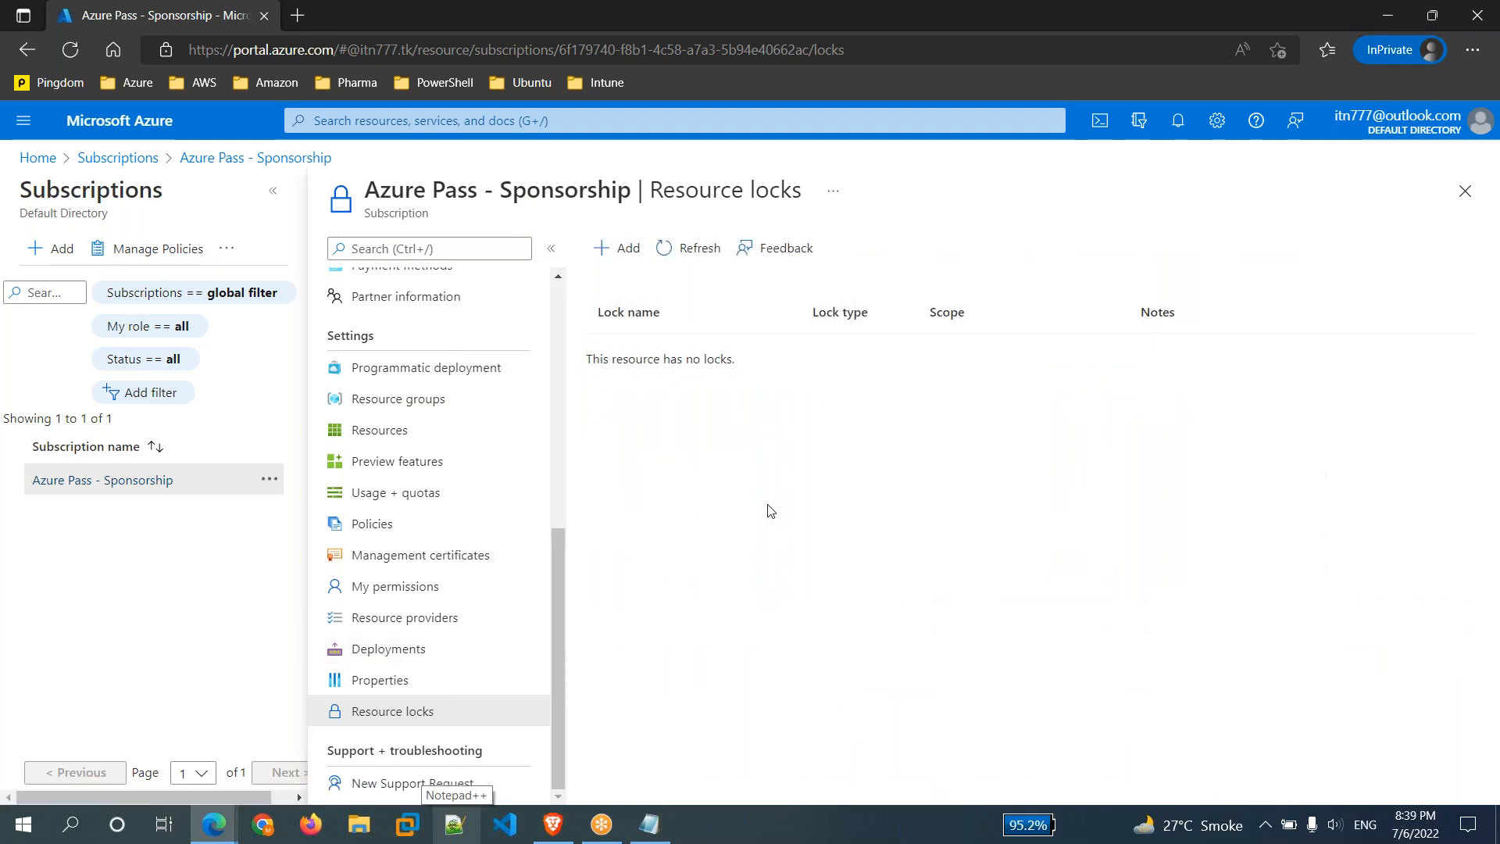
- Add a lock named 'Full-Lock' of type Delete and save it
click(610, 251)
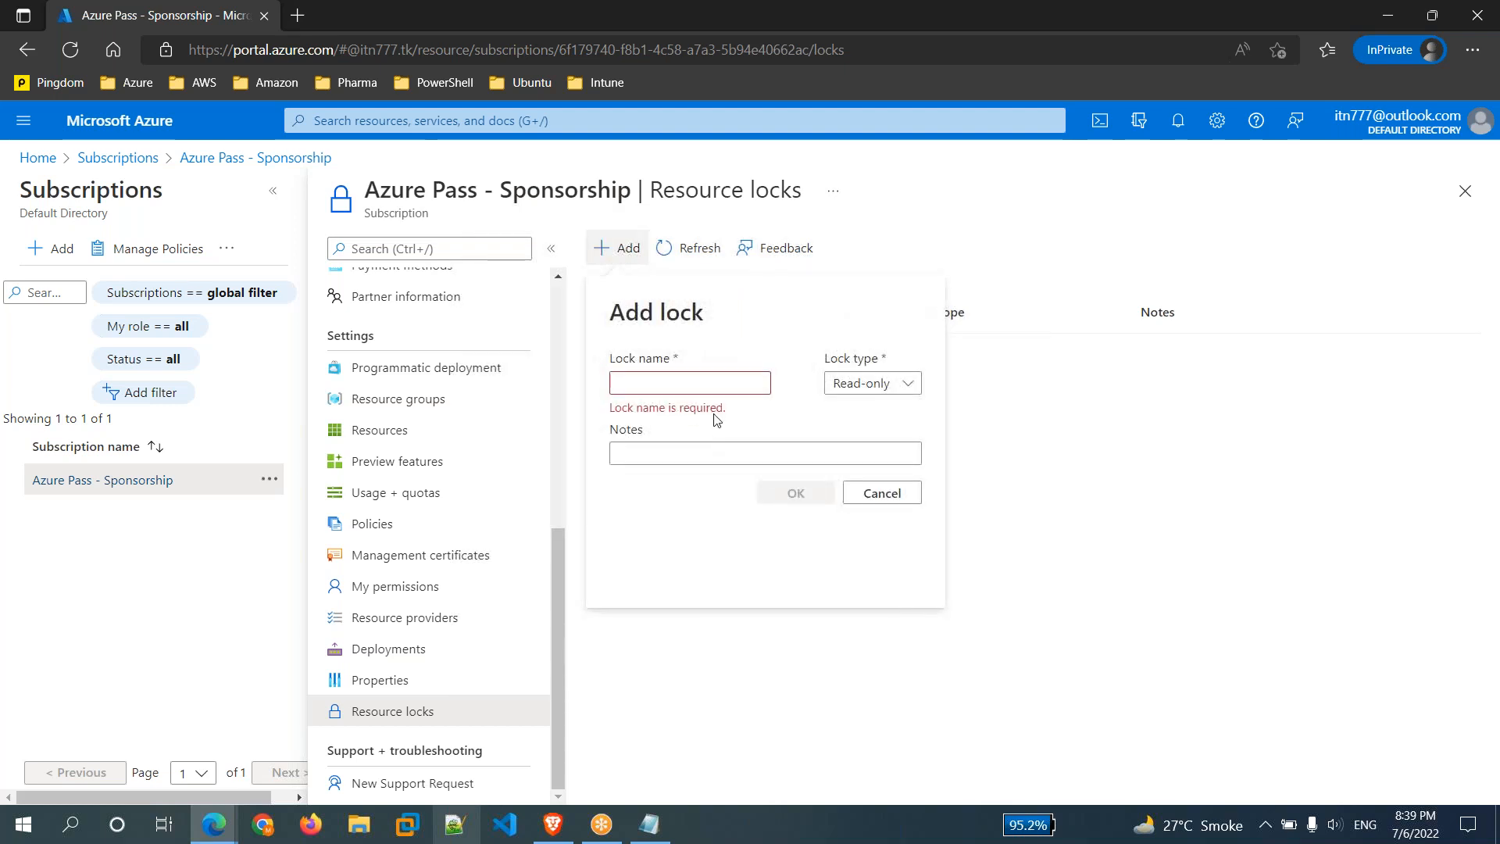
click(712, 386)
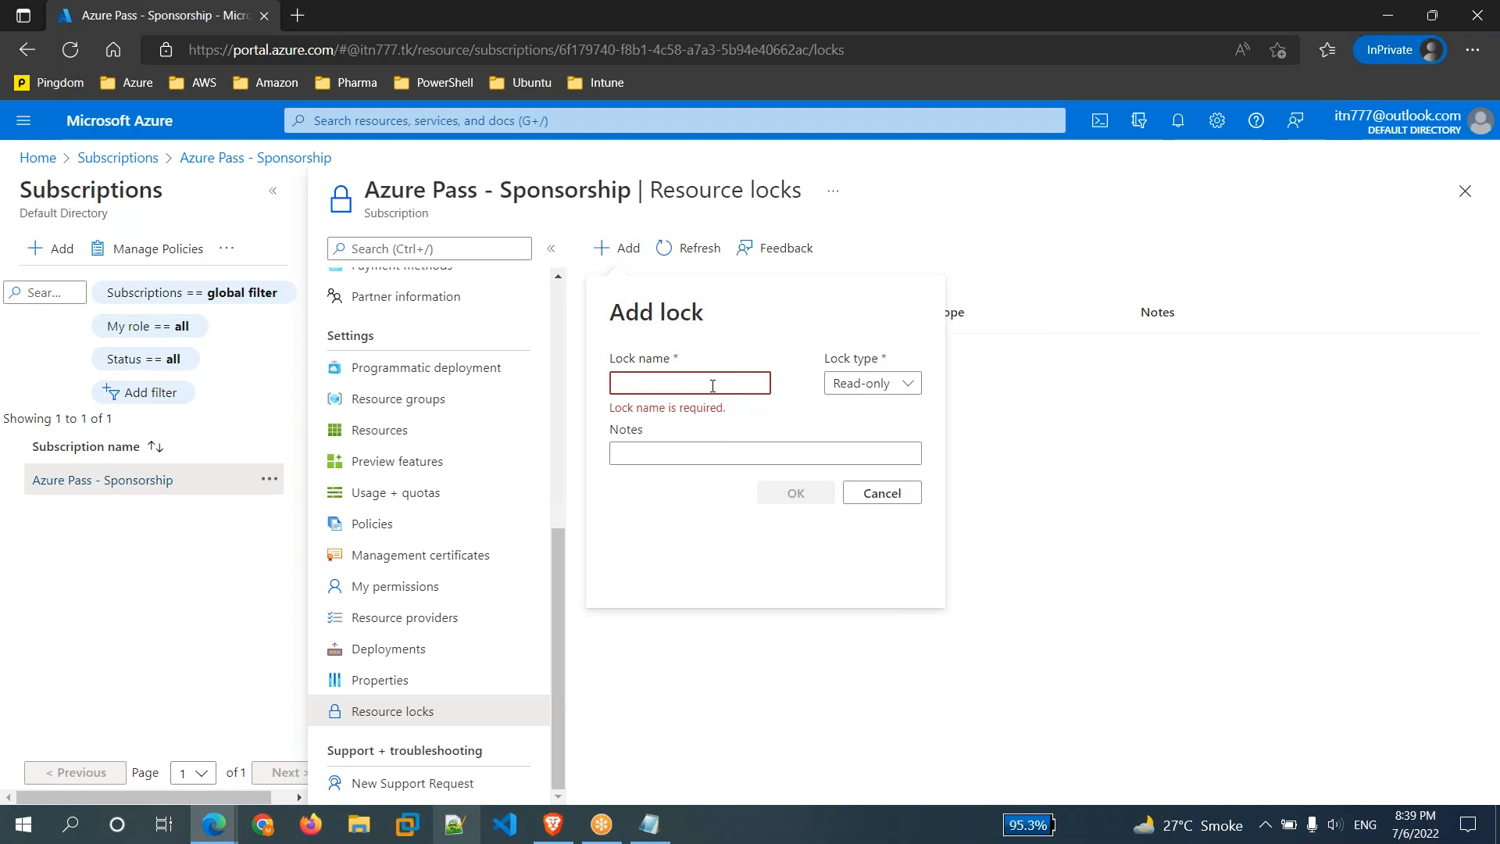
text(Fu)
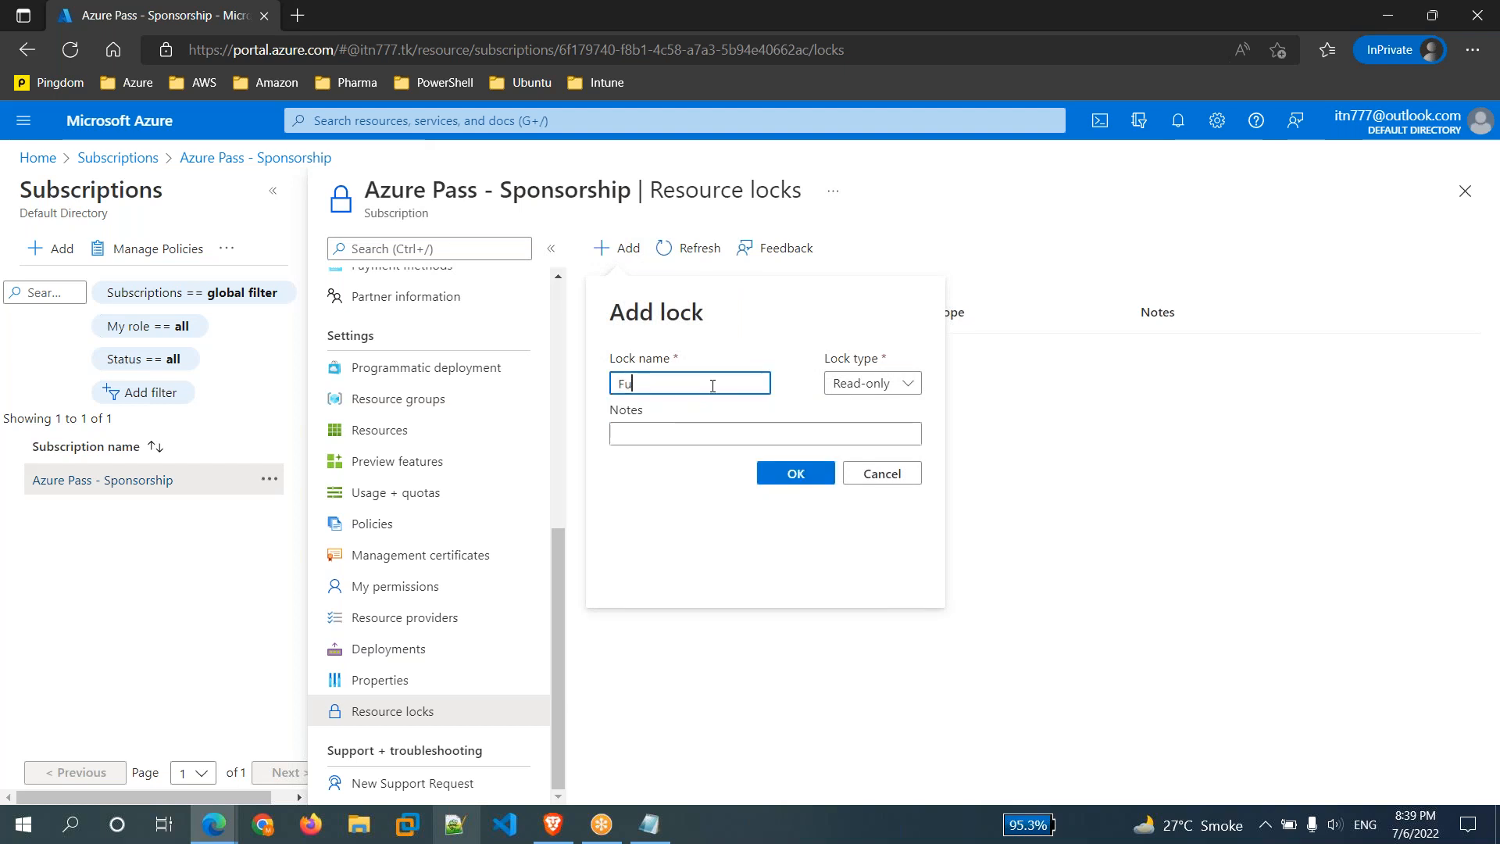
text(ll-Lock)
click(804, 394)
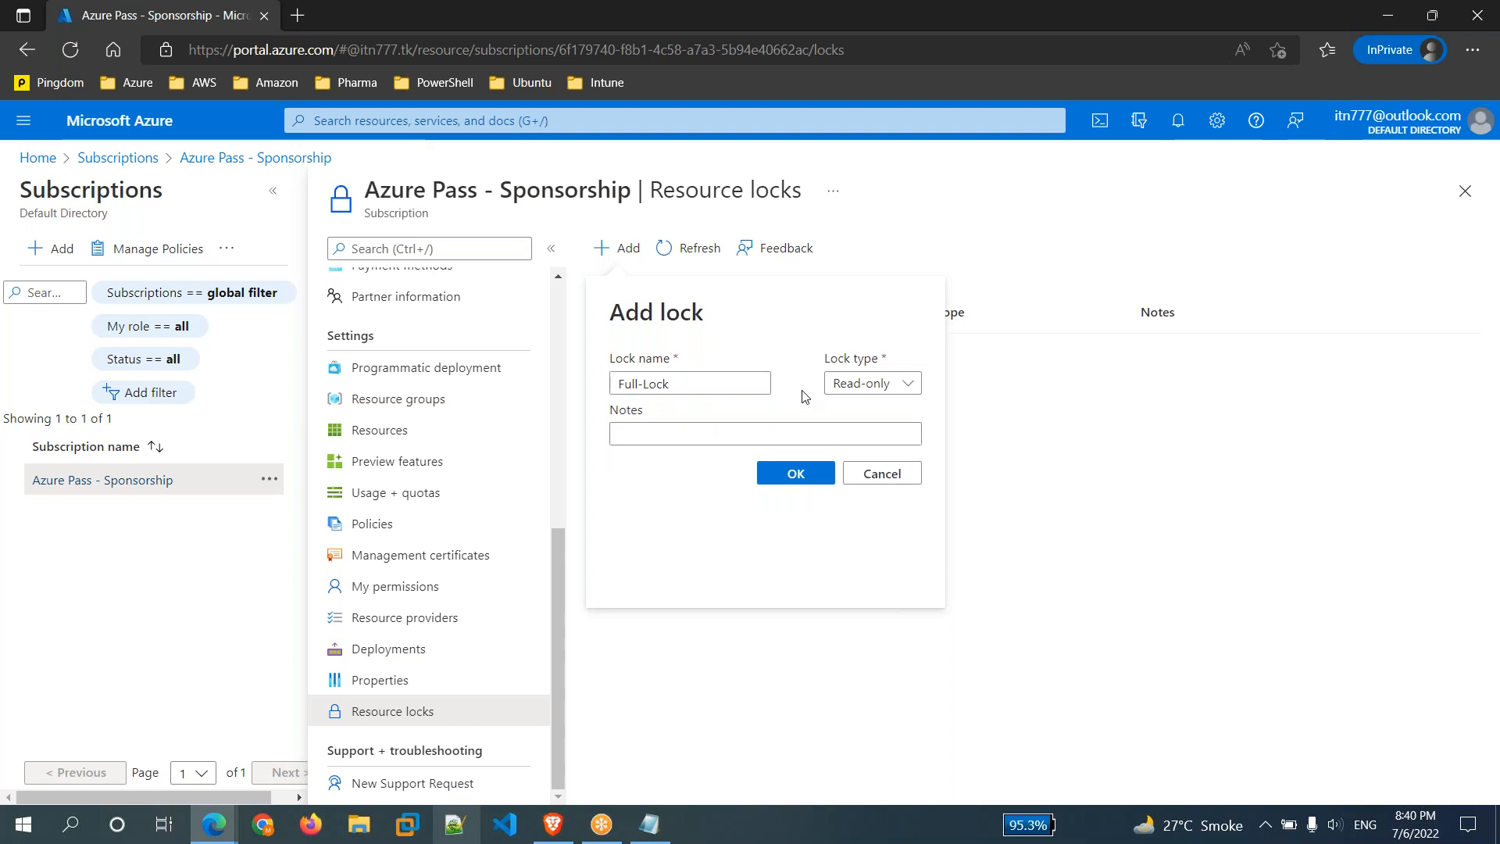
click(909, 388)
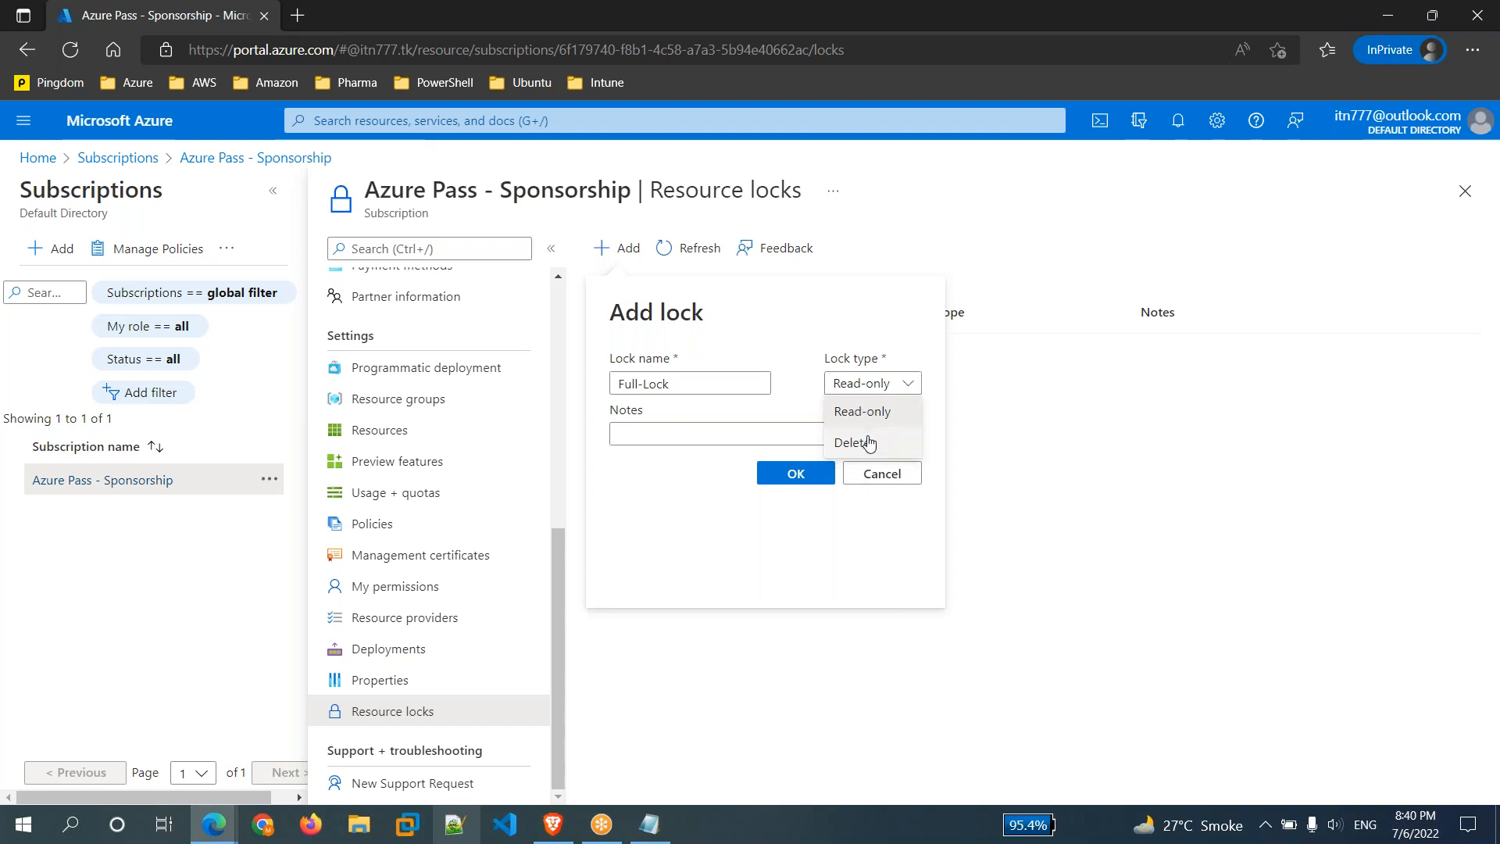
click(869, 443)
click(789, 477)
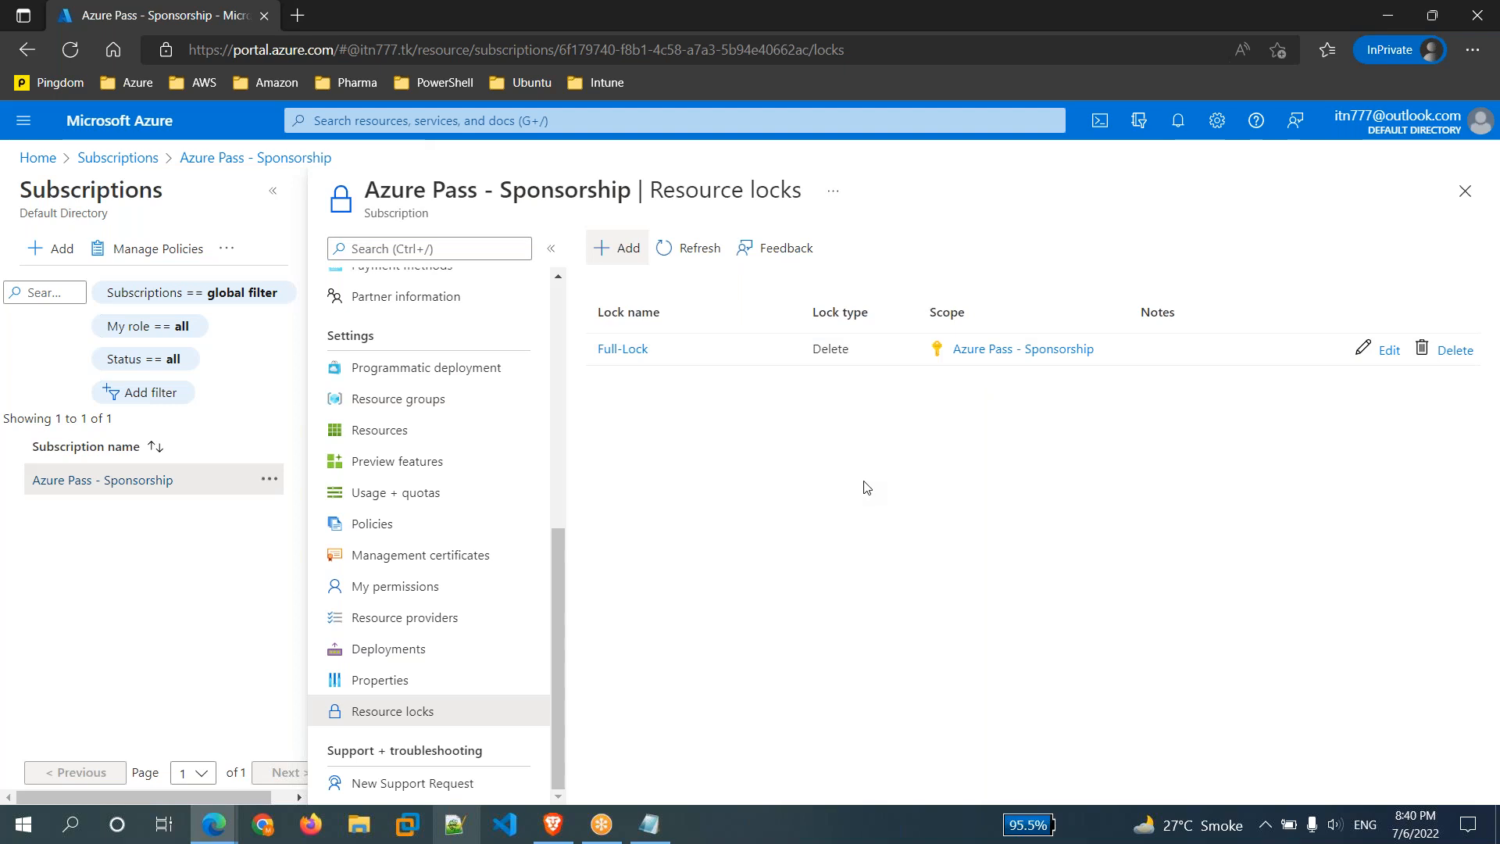
- Force-delete the ubuntu-server VM with its network interface, acknowledging permanent deletion
click(35, 158)
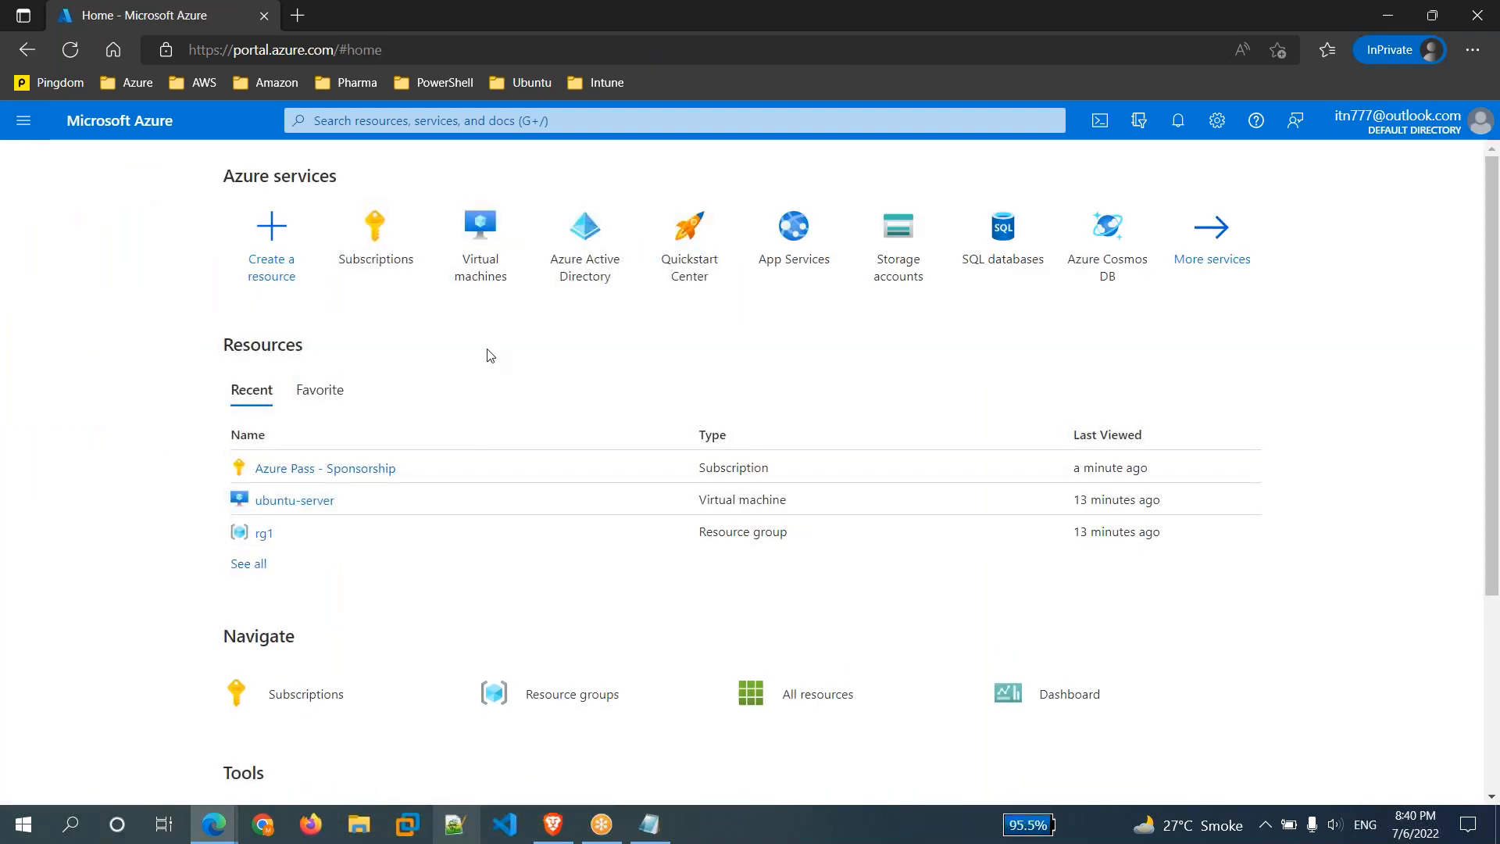
click(481, 239)
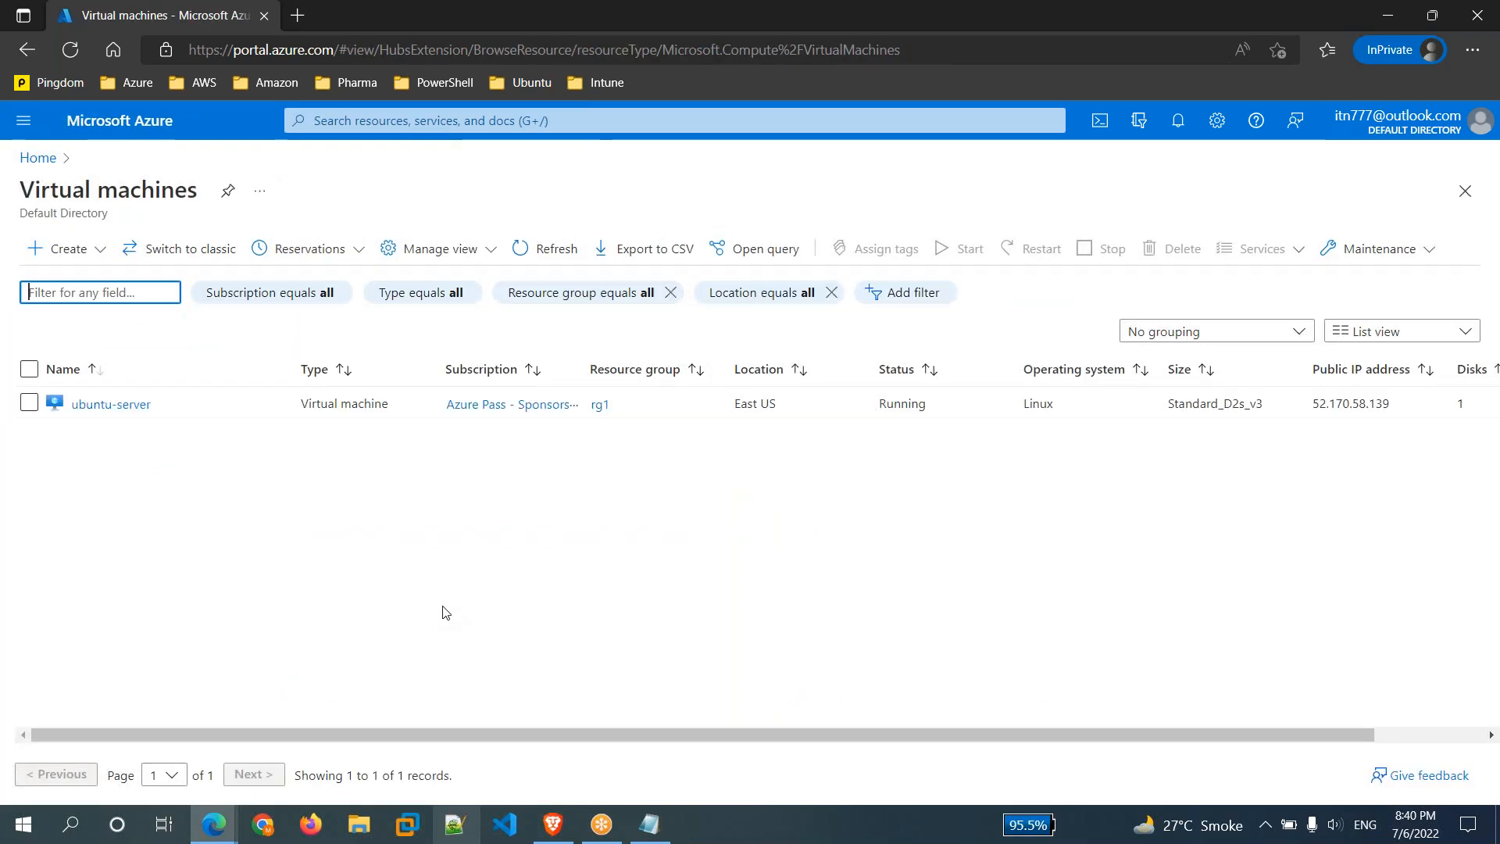
click(102, 405)
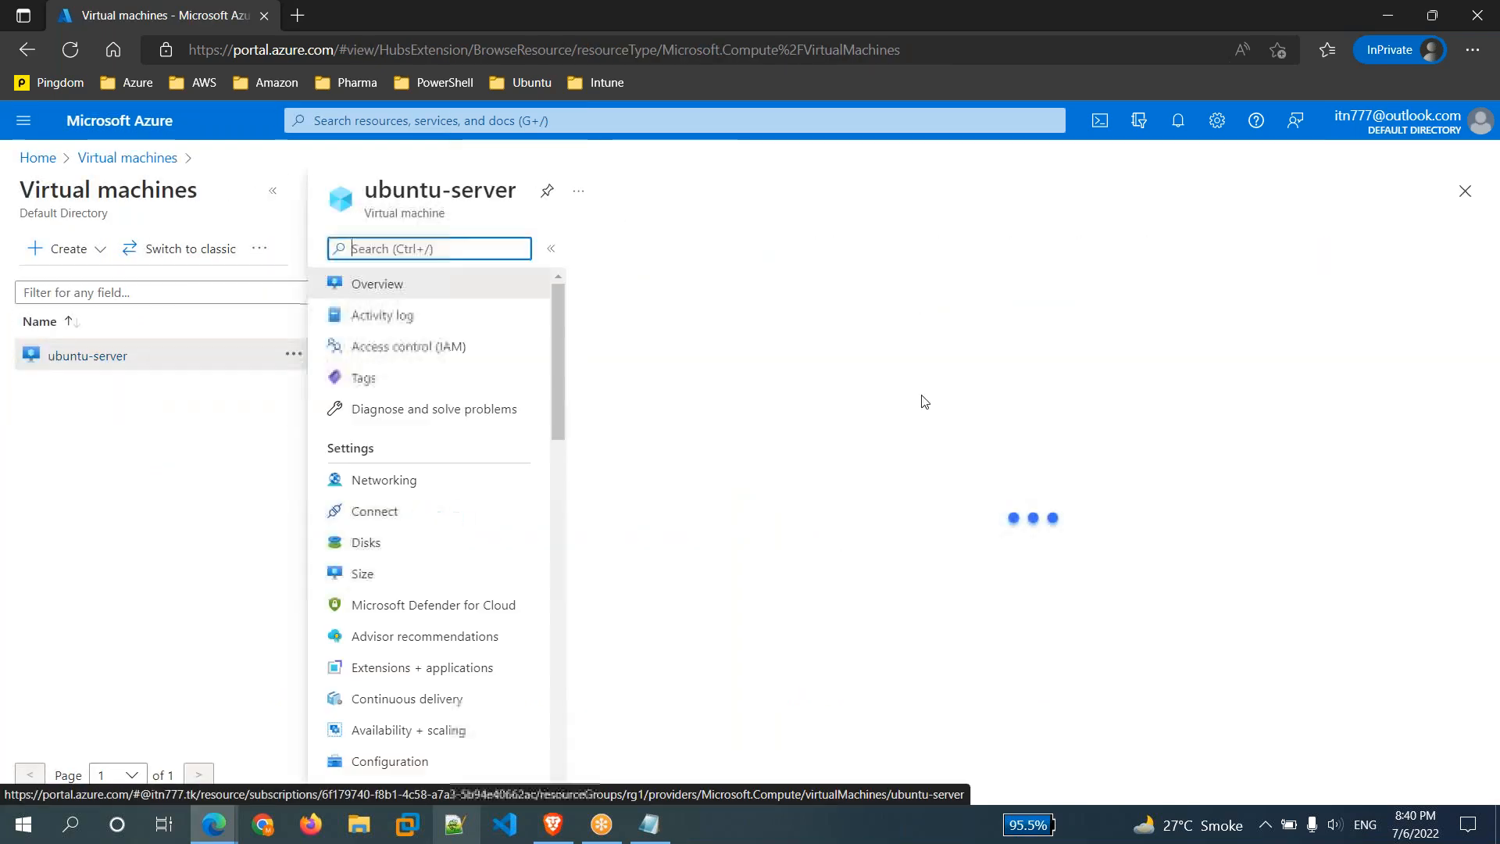
click(1031, 249)
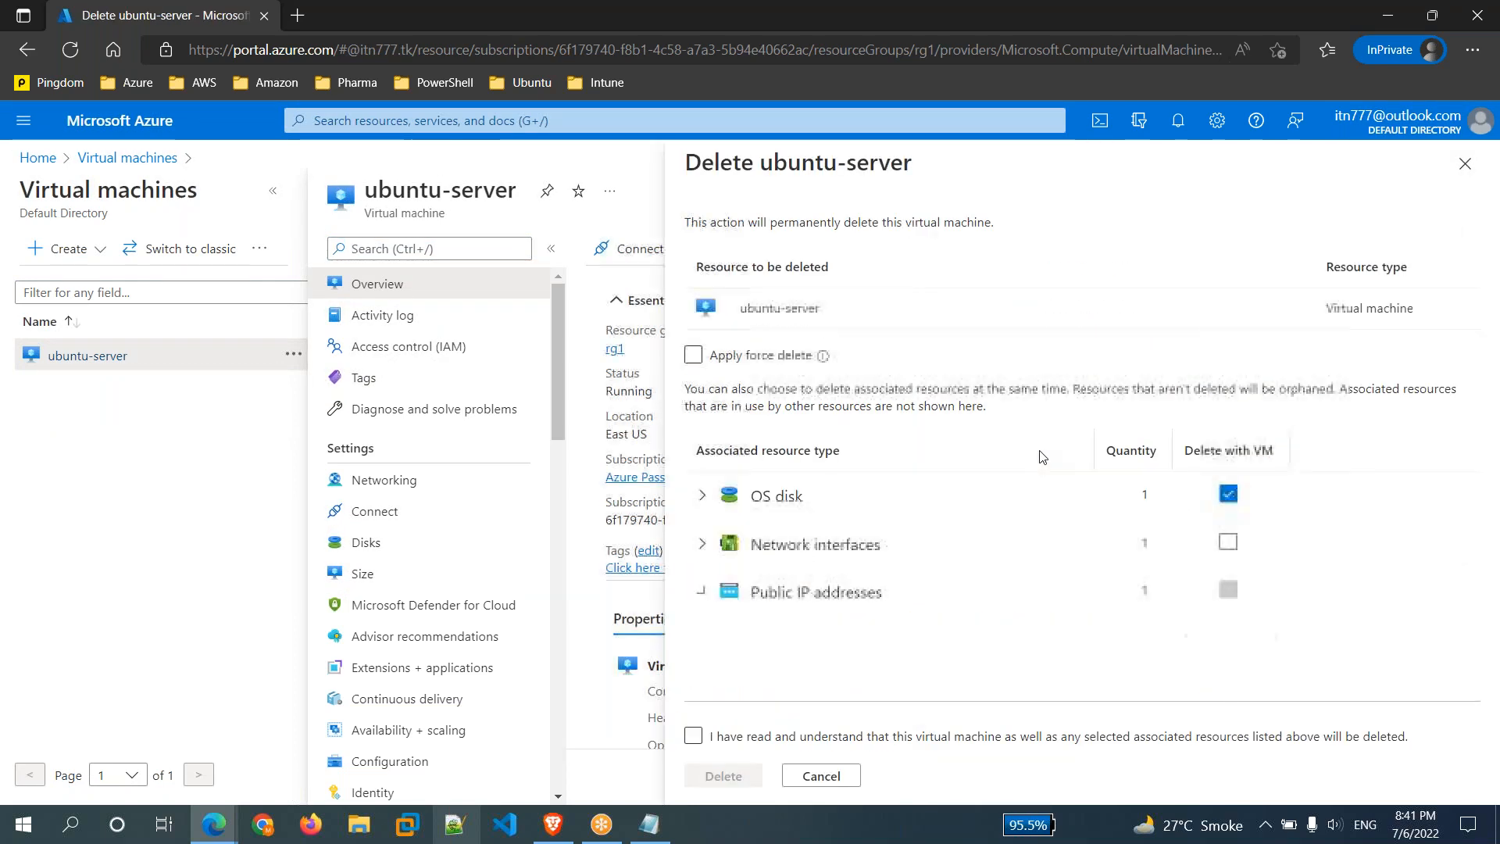
click(693, 355)
click(1228, 542)
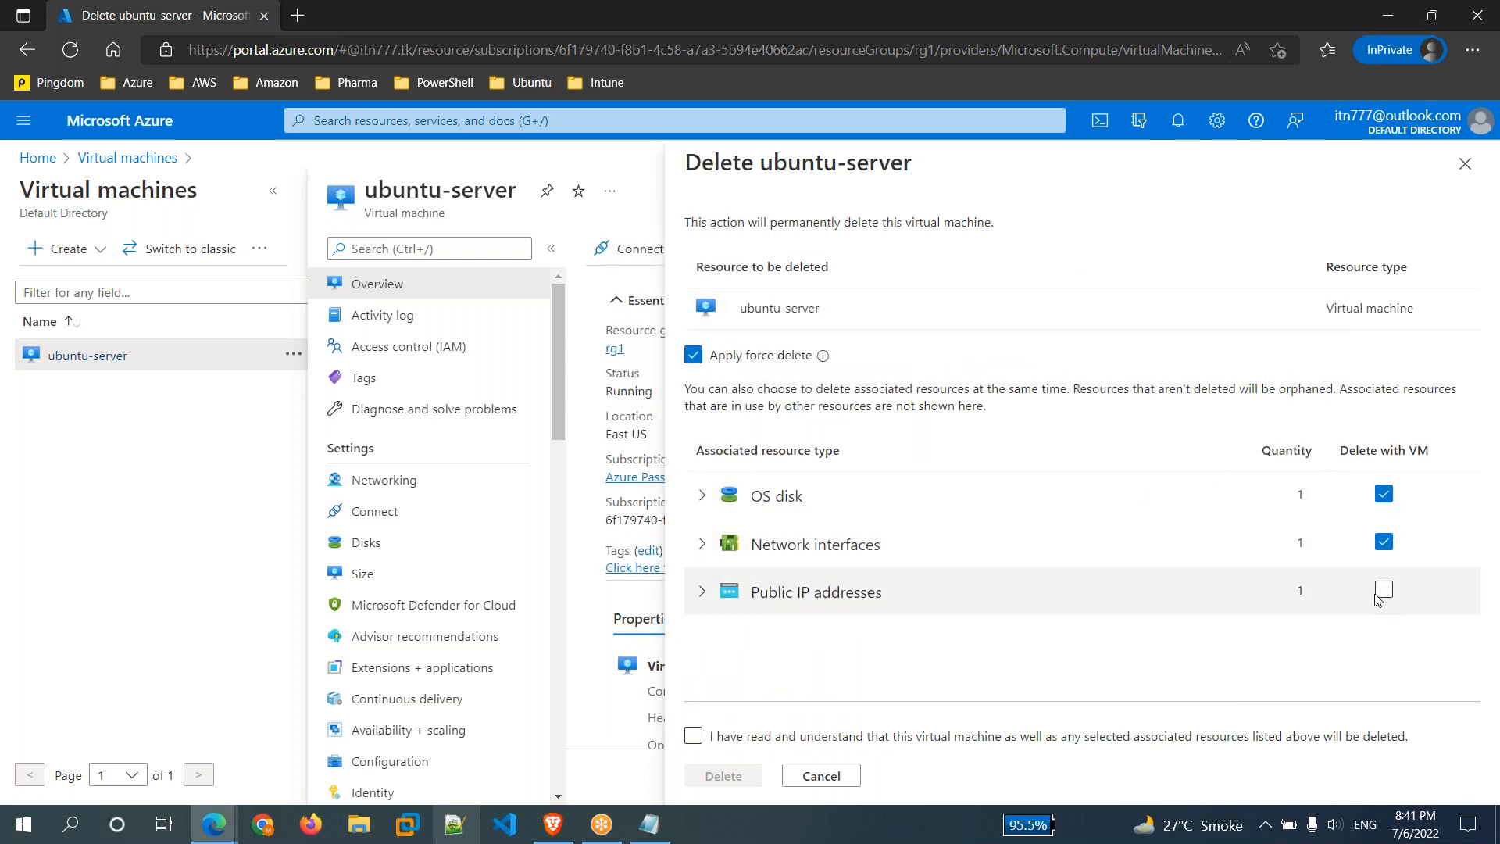
click(694, 736)
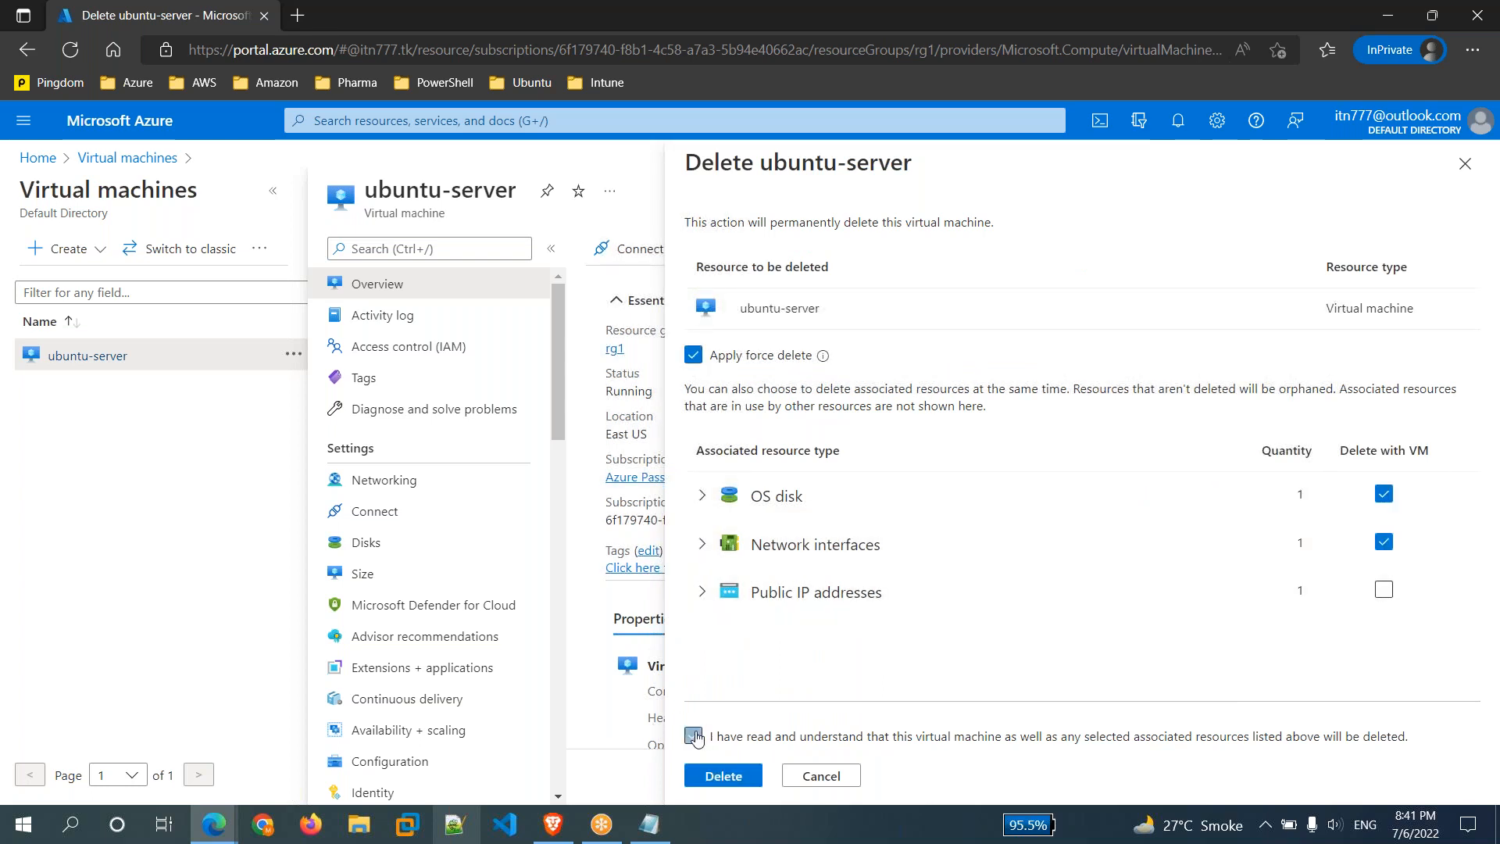
click(720, 782)
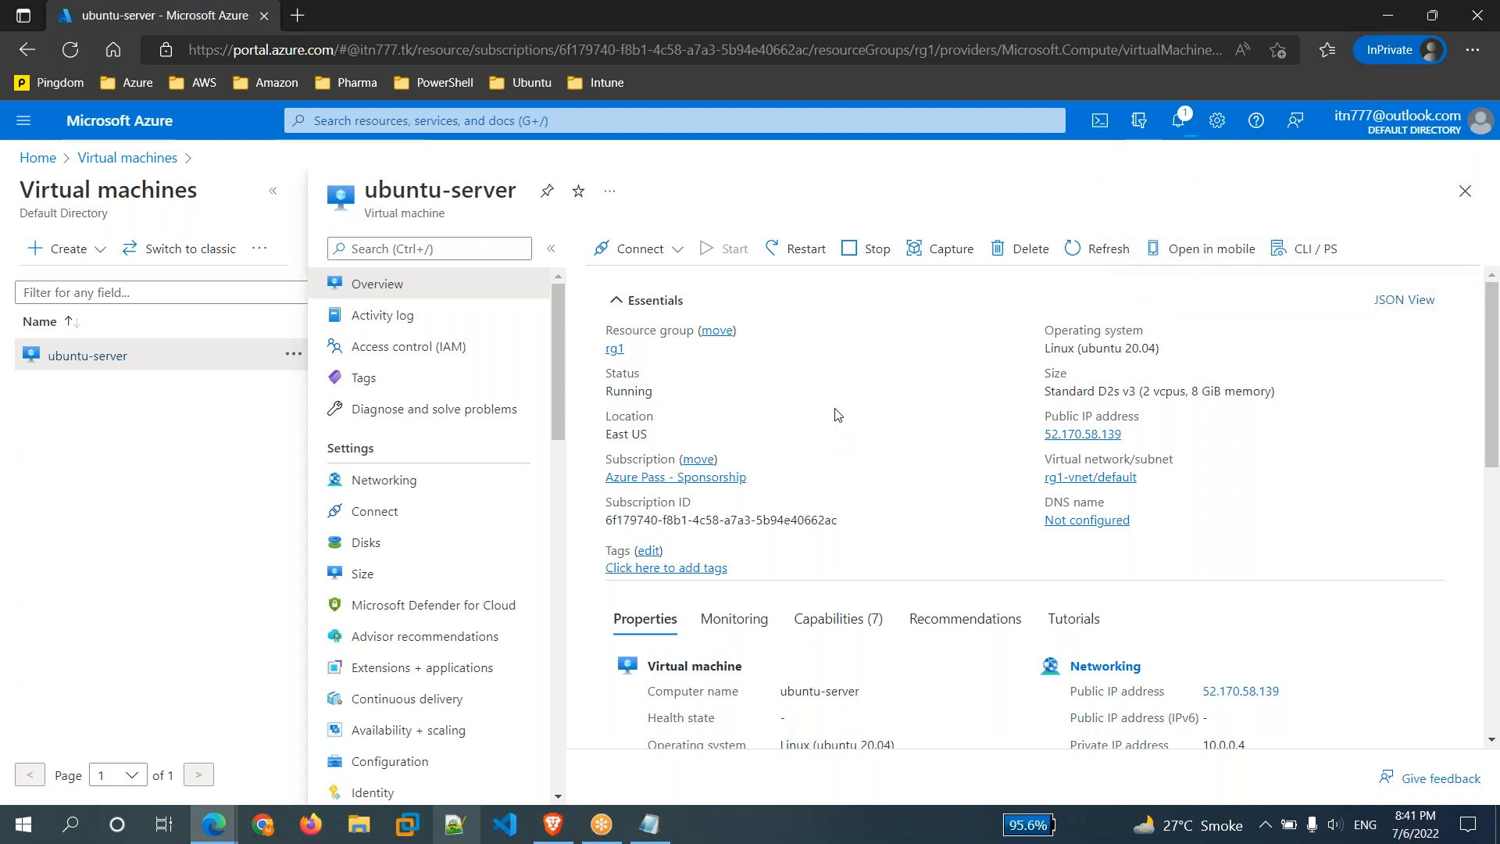
click(1178, 120)
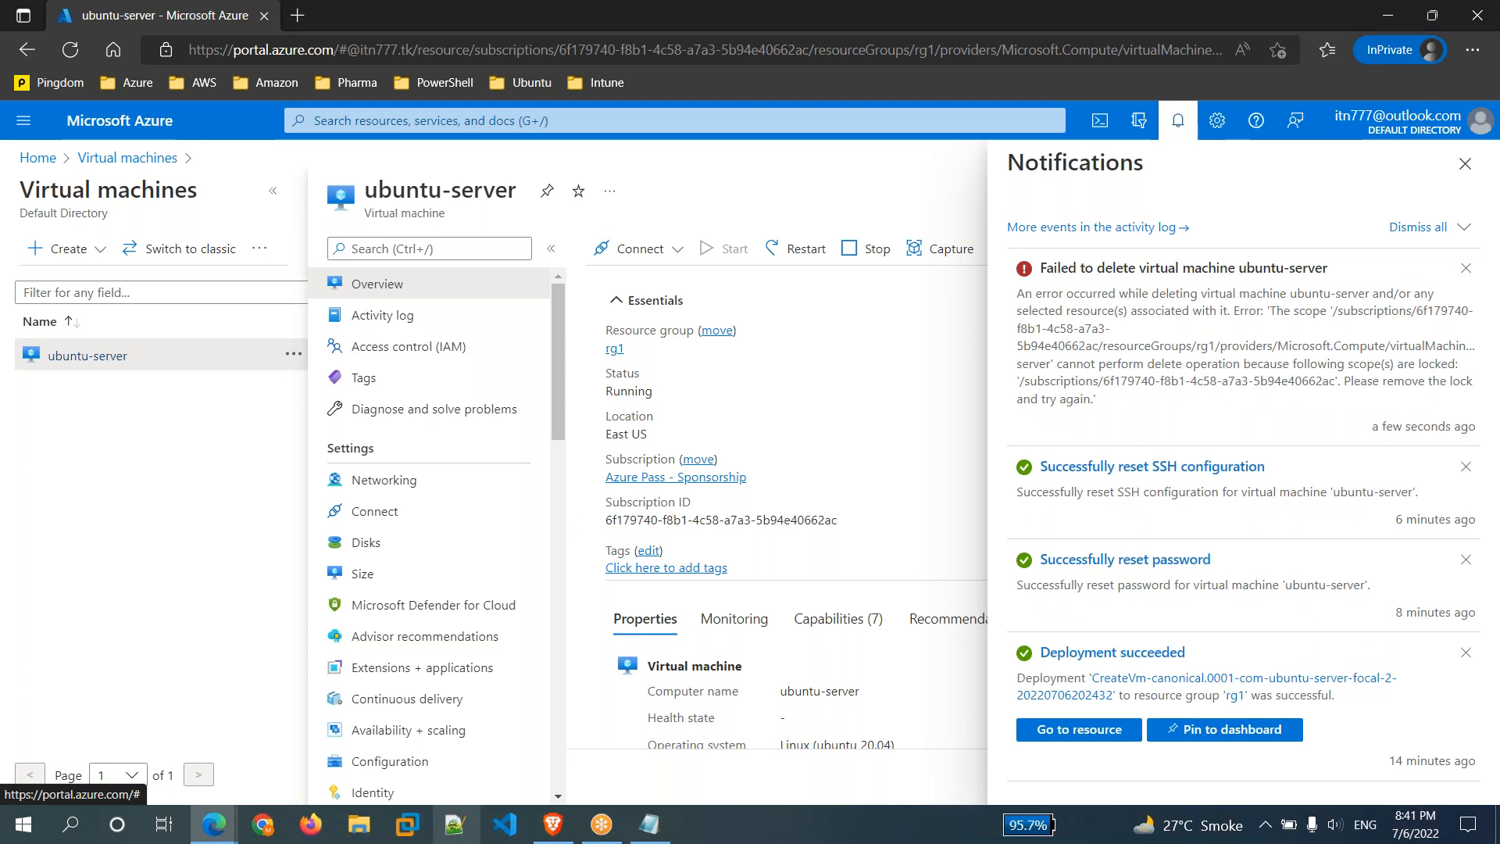
drag(1043, 269, 1402, 272)
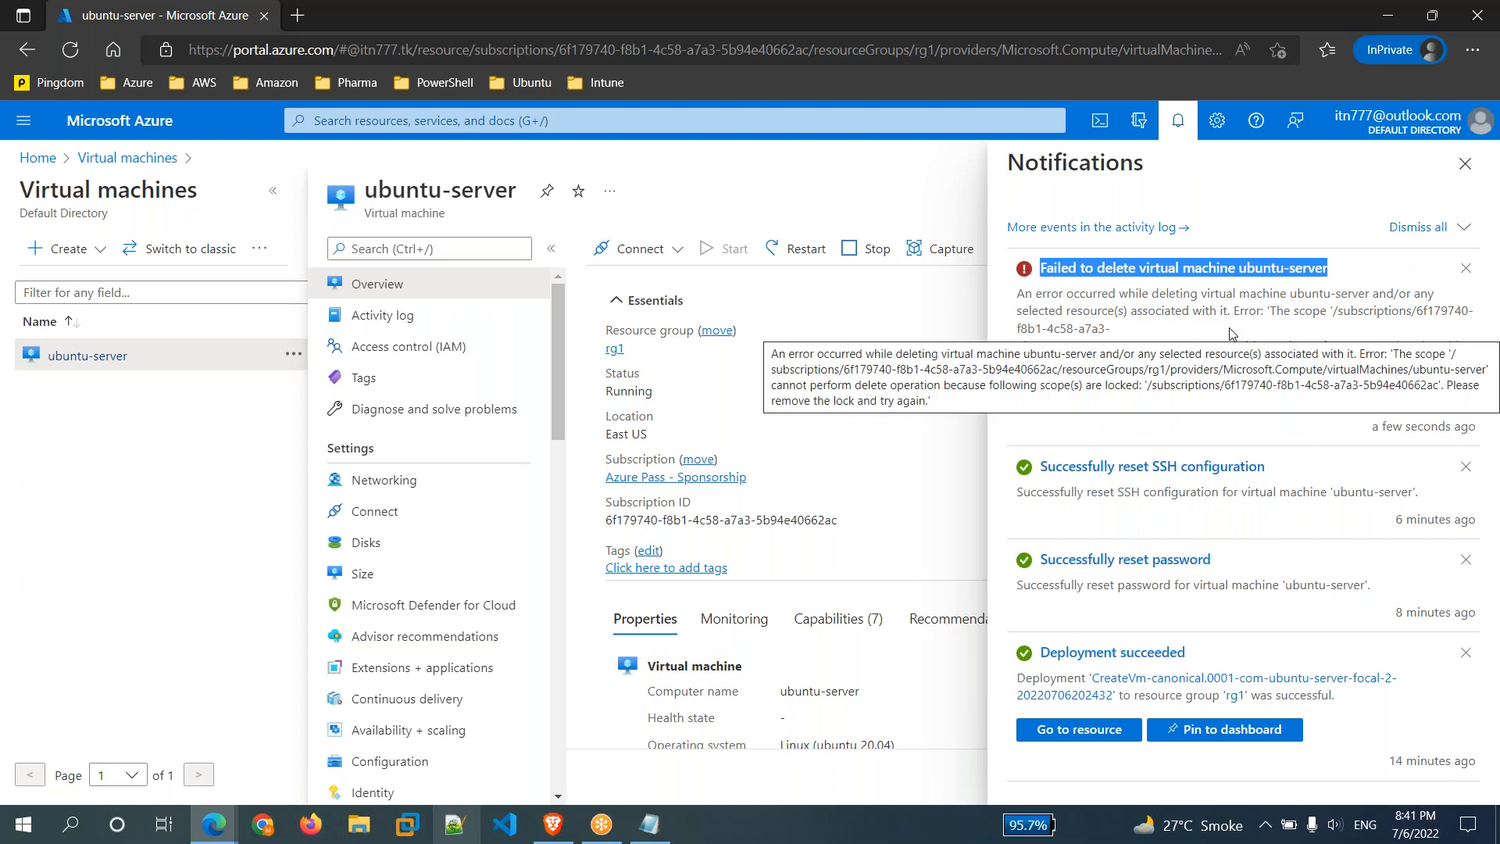
click(1189, 324)
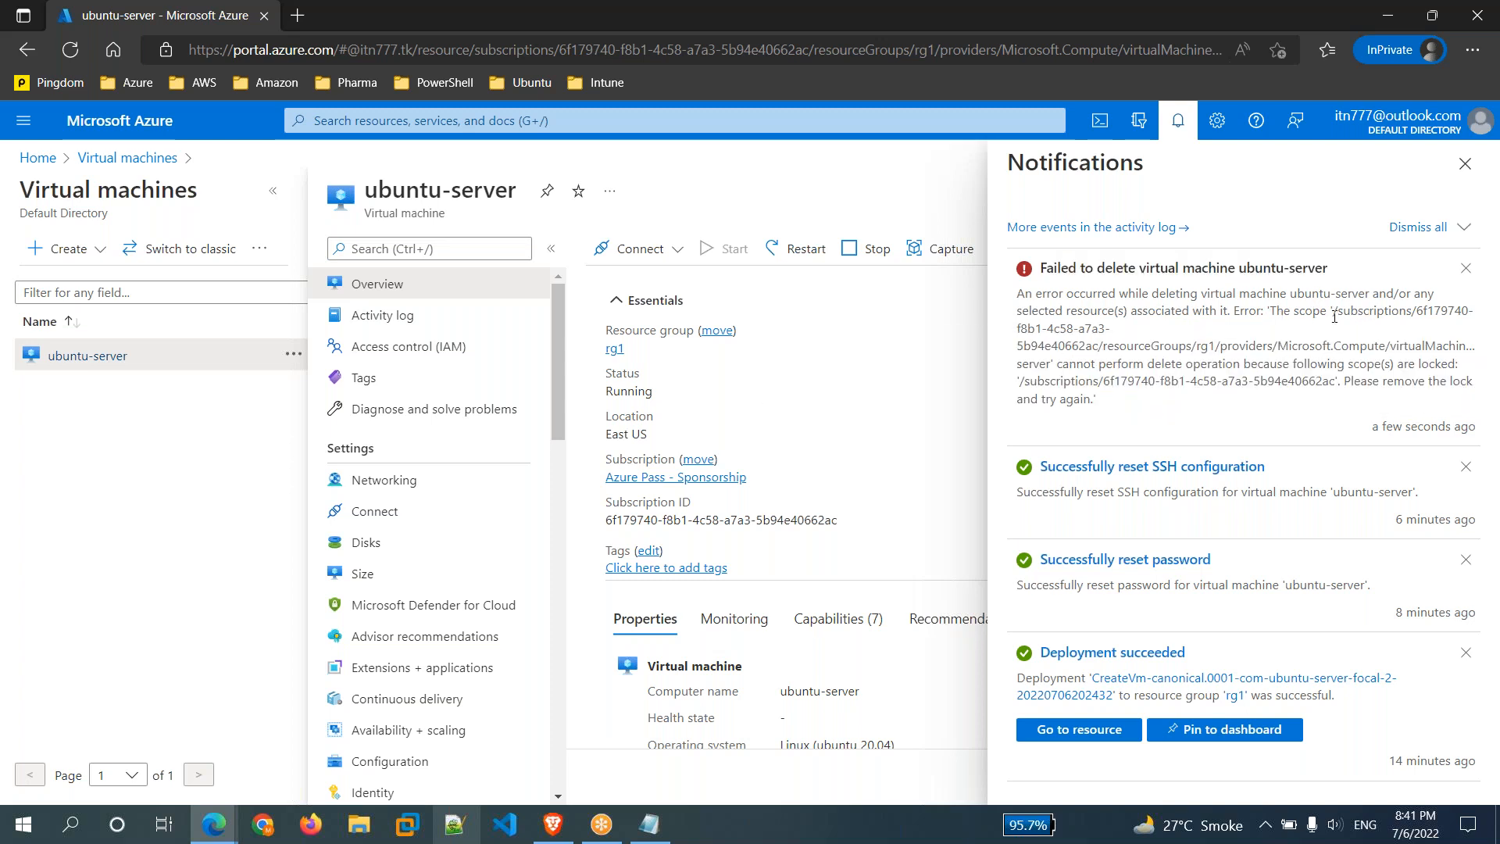
drag(1334, 316, 1288, 348)
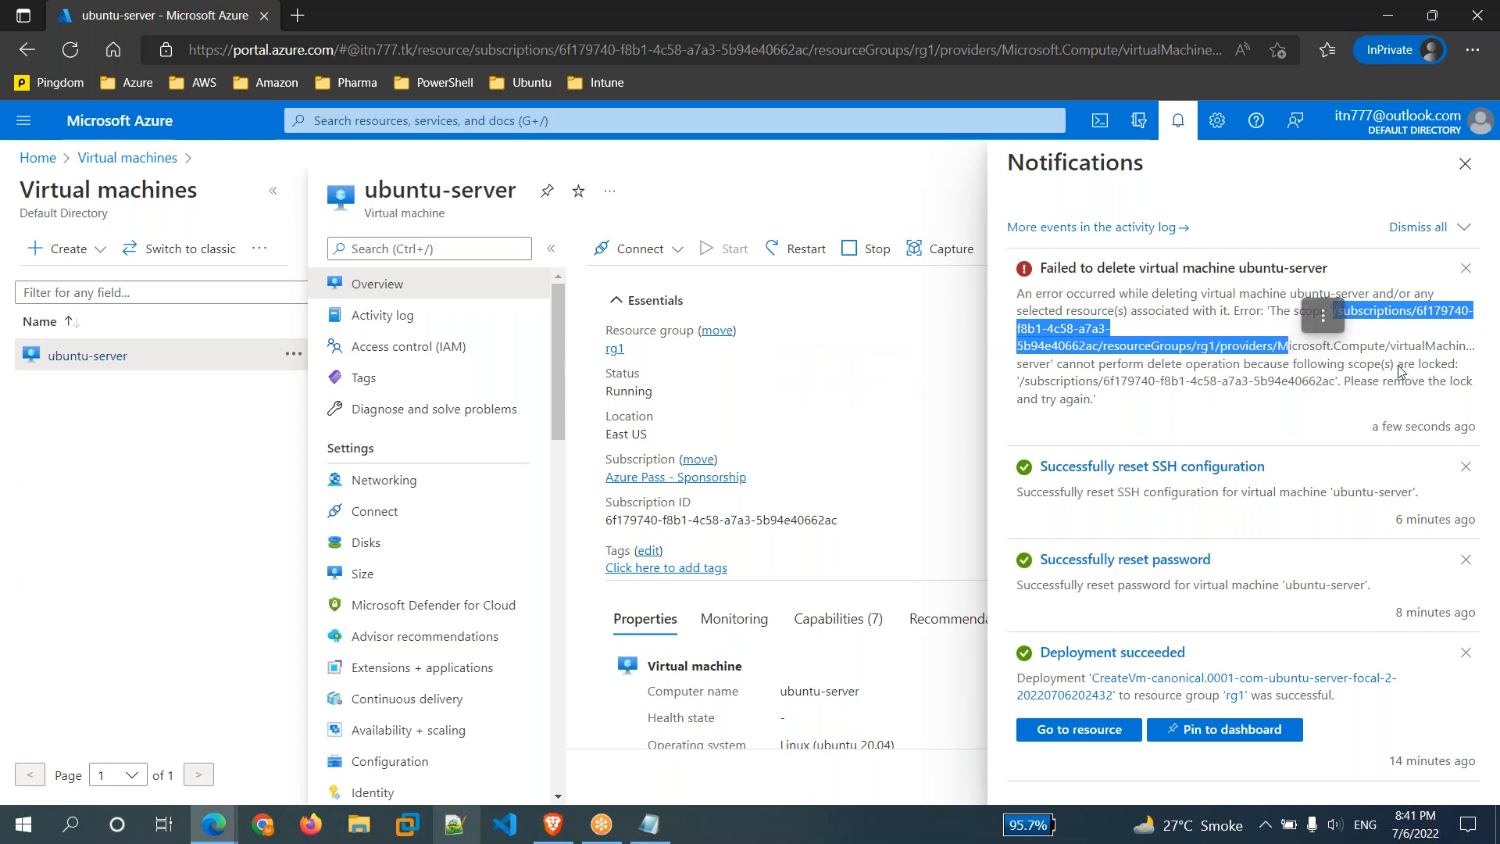
drag(1399, 364, 1460, 364)
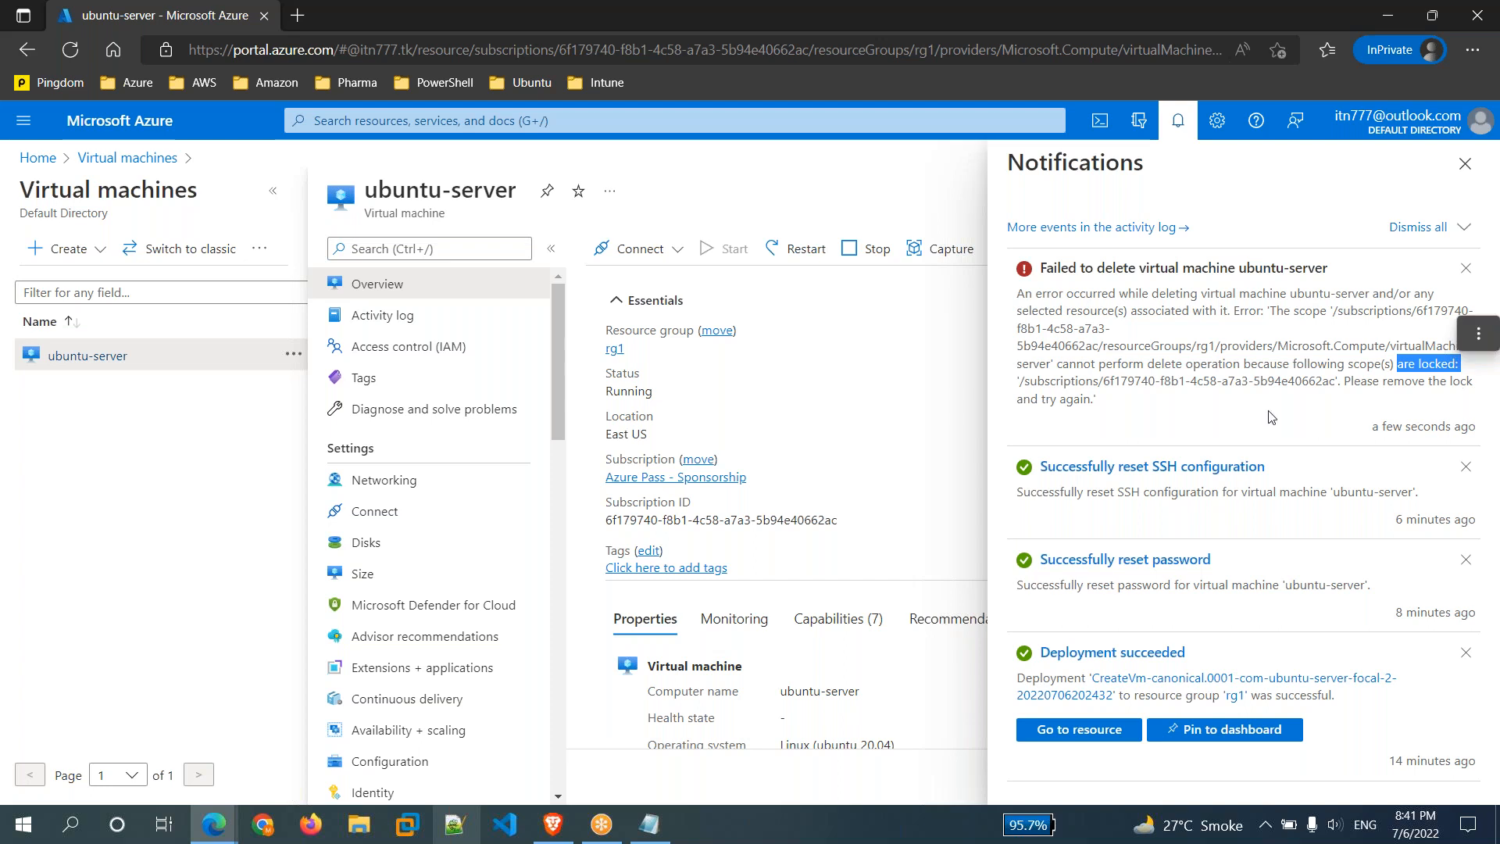
drag(1063, 364, 1240, 365)
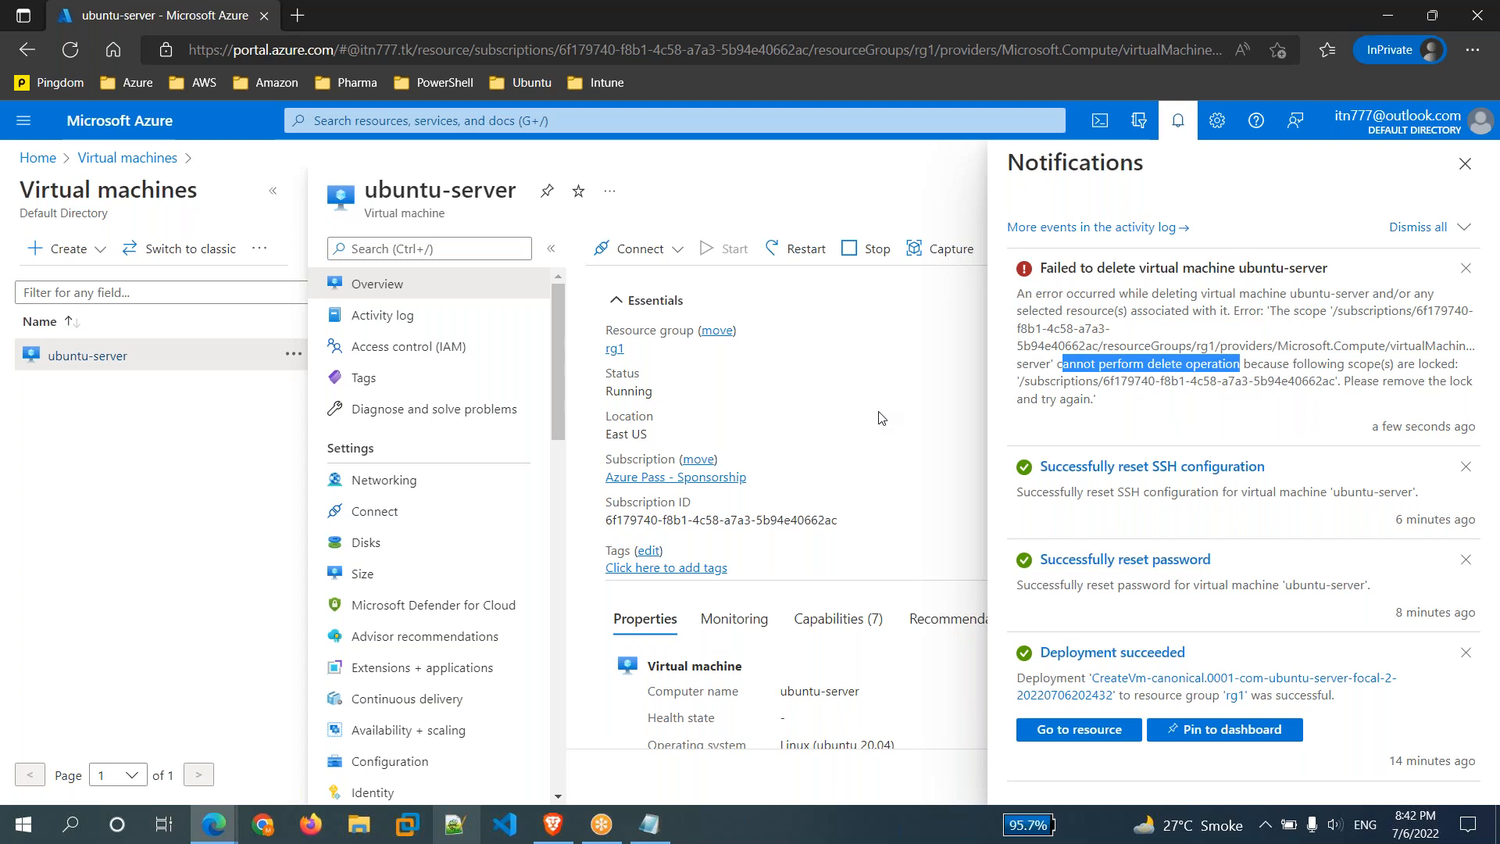
click(1466, 164)
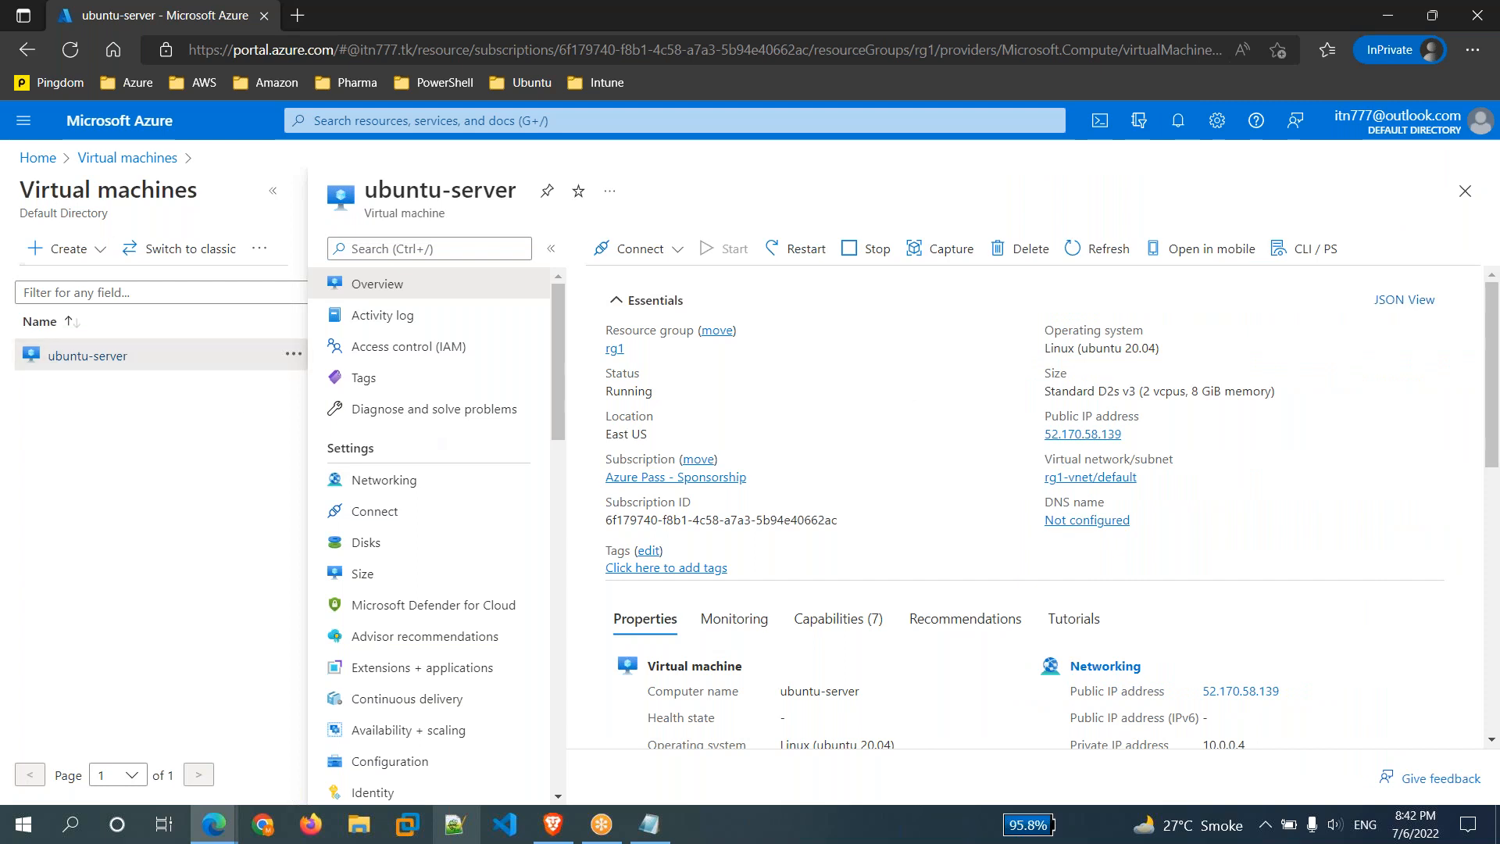
- Open the Resource locks page of the Azure Pass - Sponsorship subscription
click(38, 157)
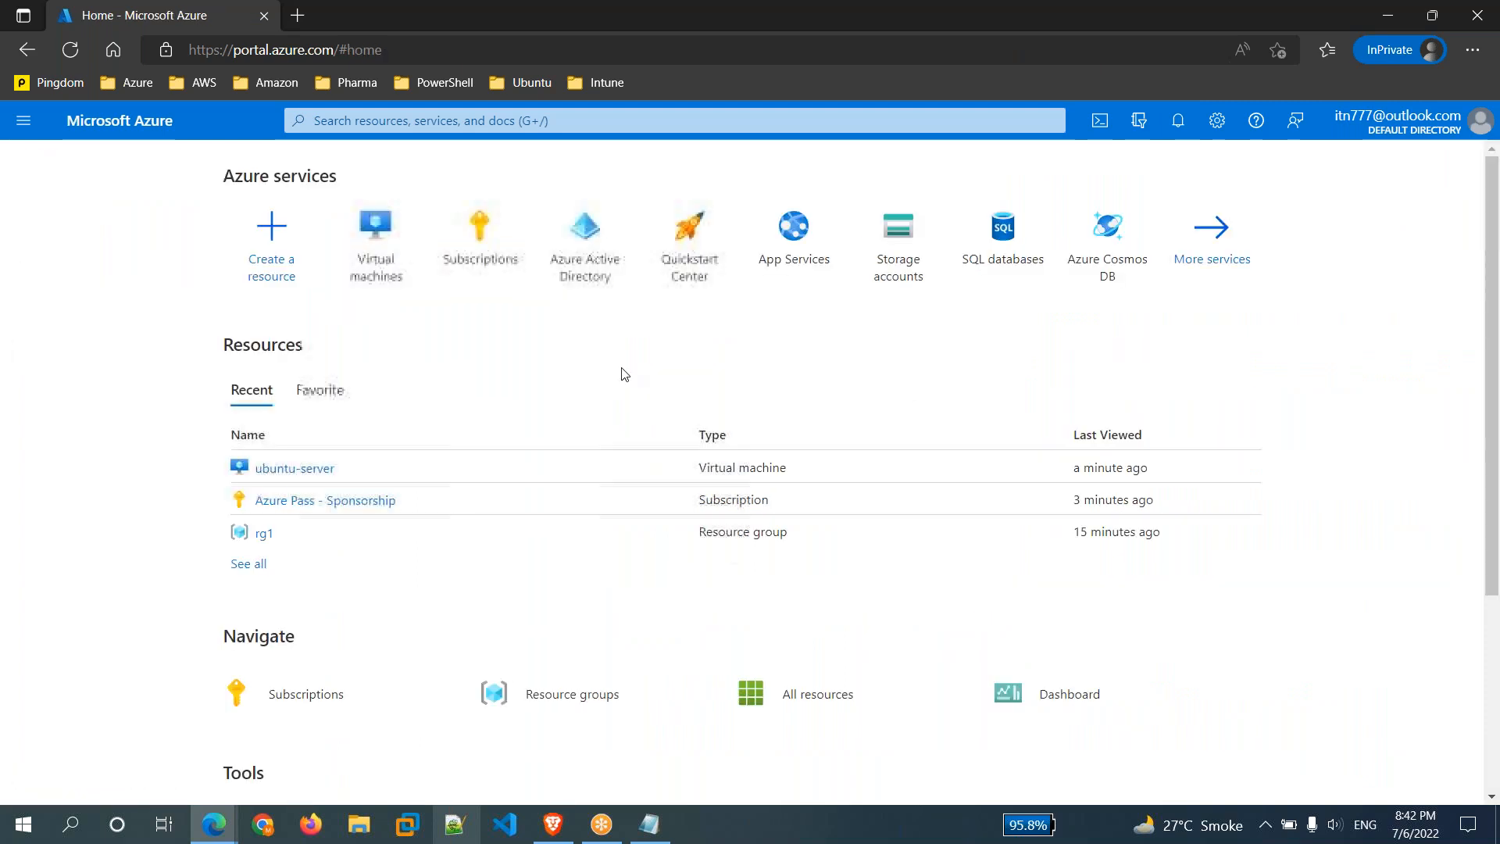
click(480, 256)
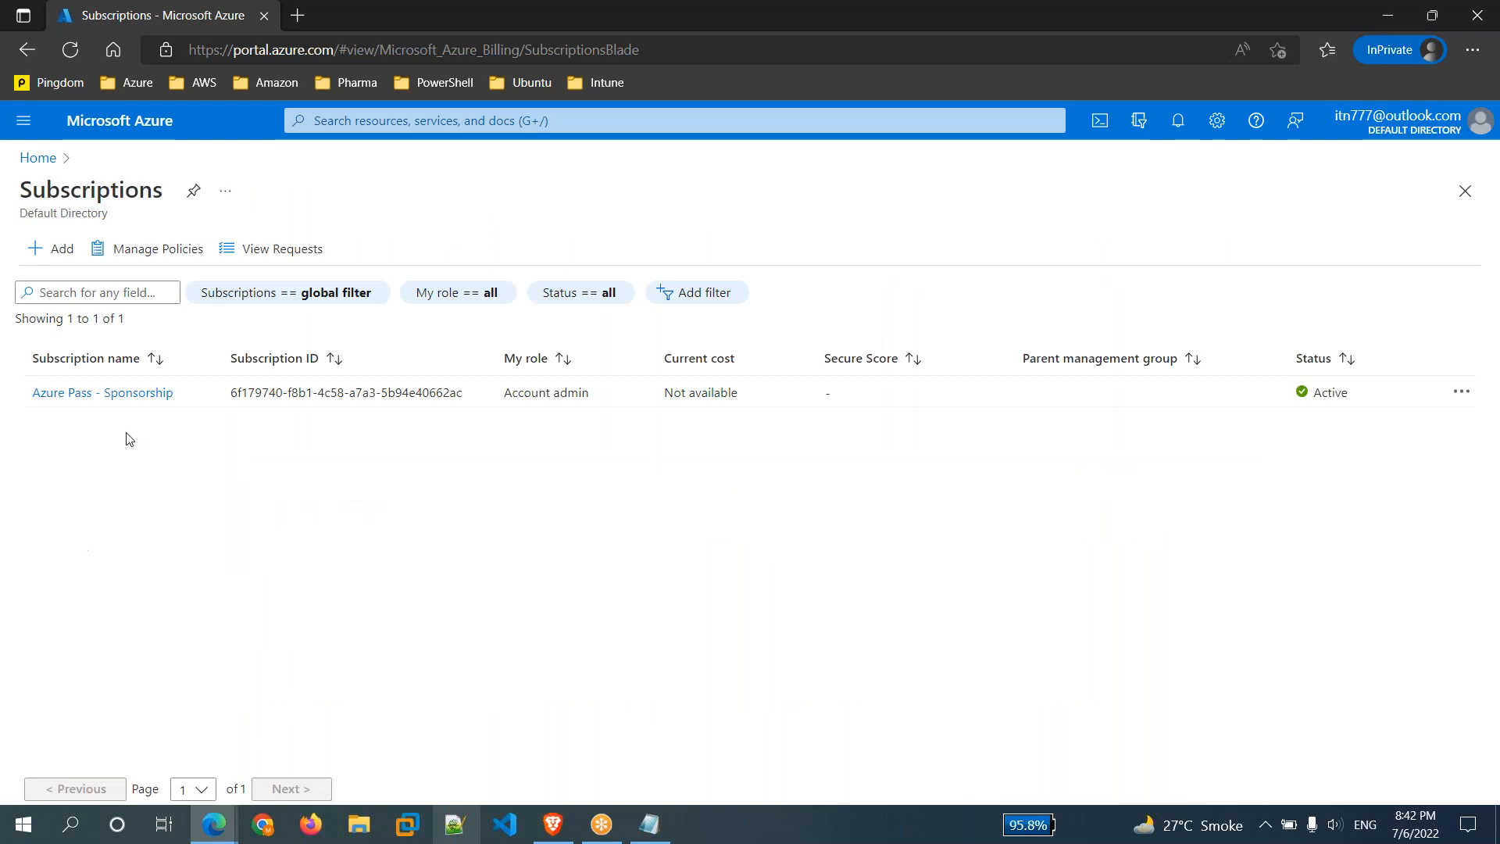
click(150, 394)
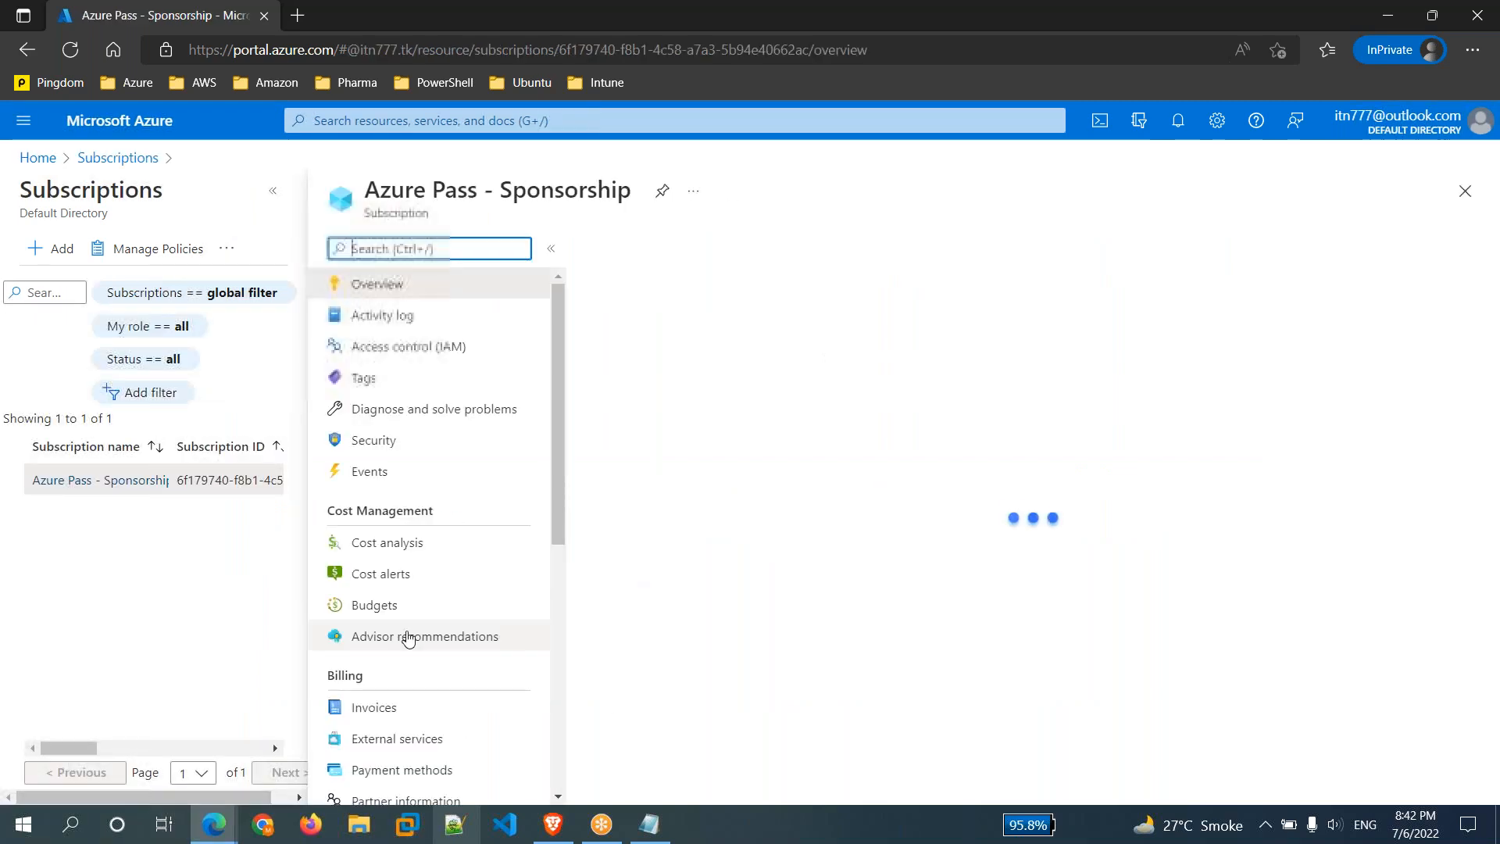
scroll(407, 638, down, 5)
click(408, 709)
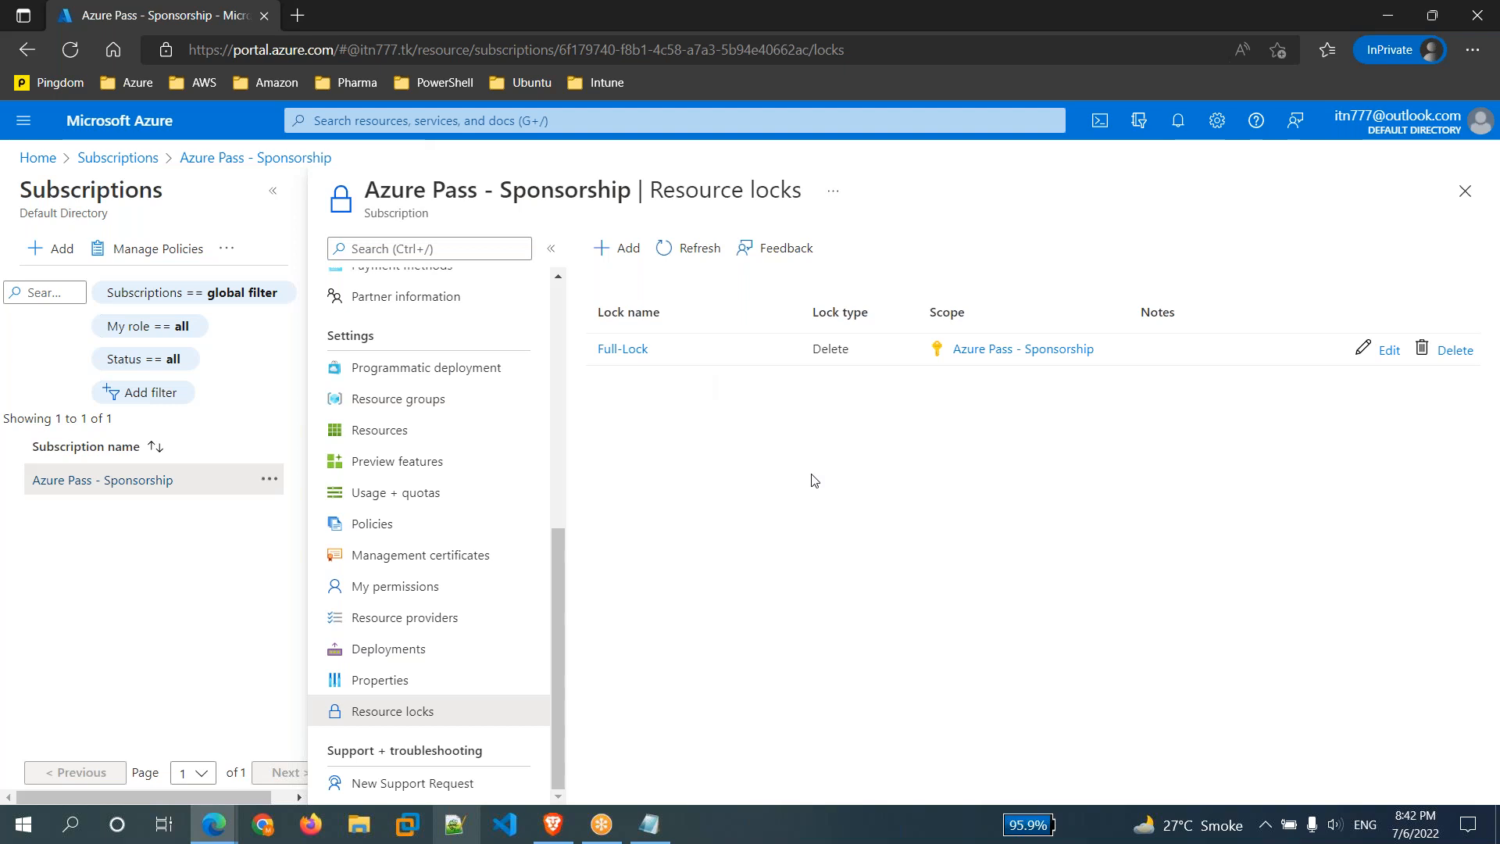
- Add a Read-only lock named read-only, then delete Full-Lock and refresh the list
click(620, 251)
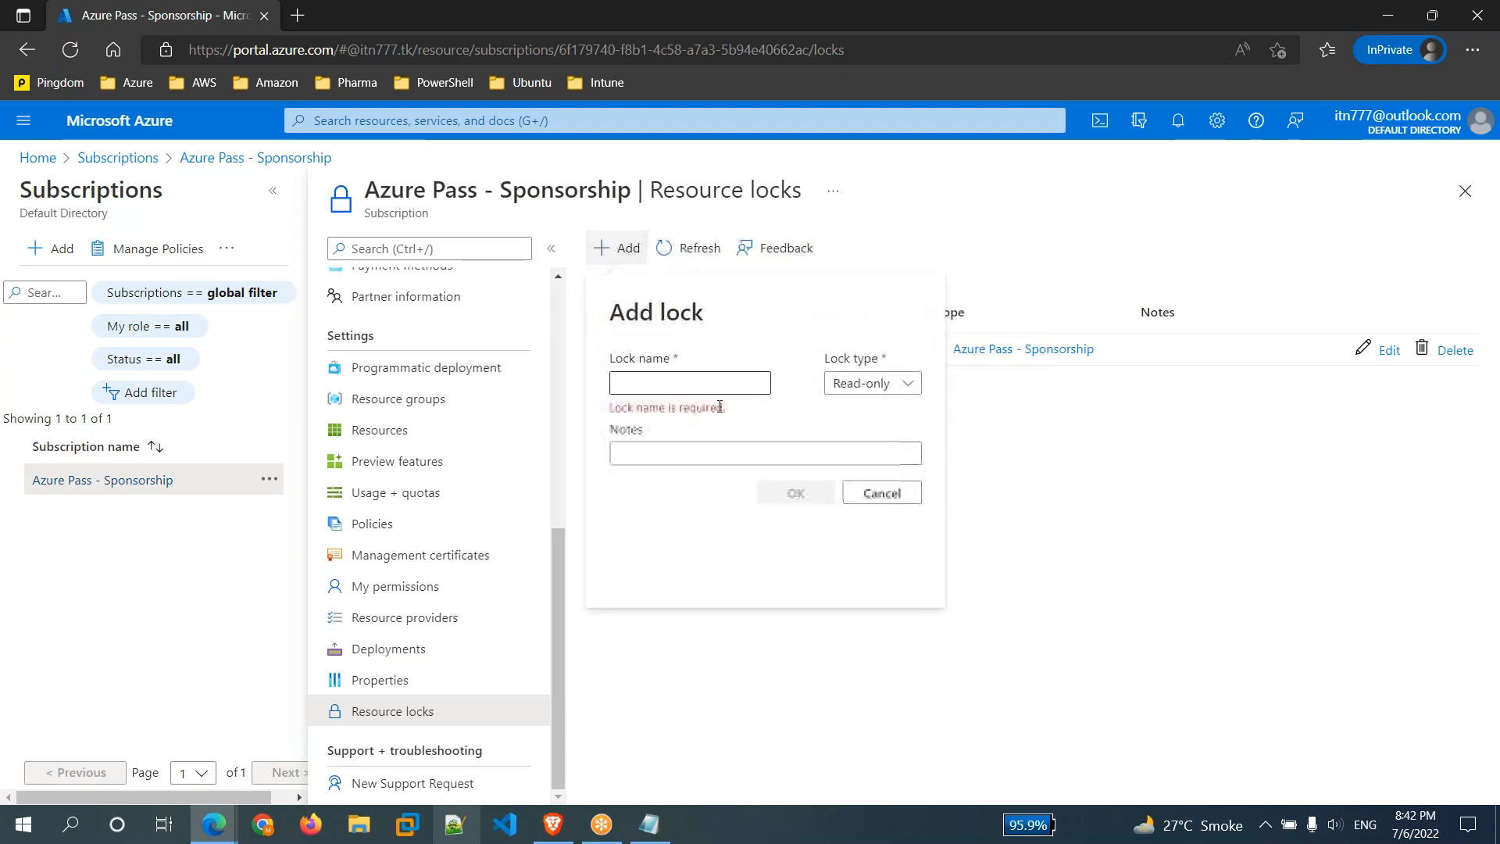
click(703, 383)
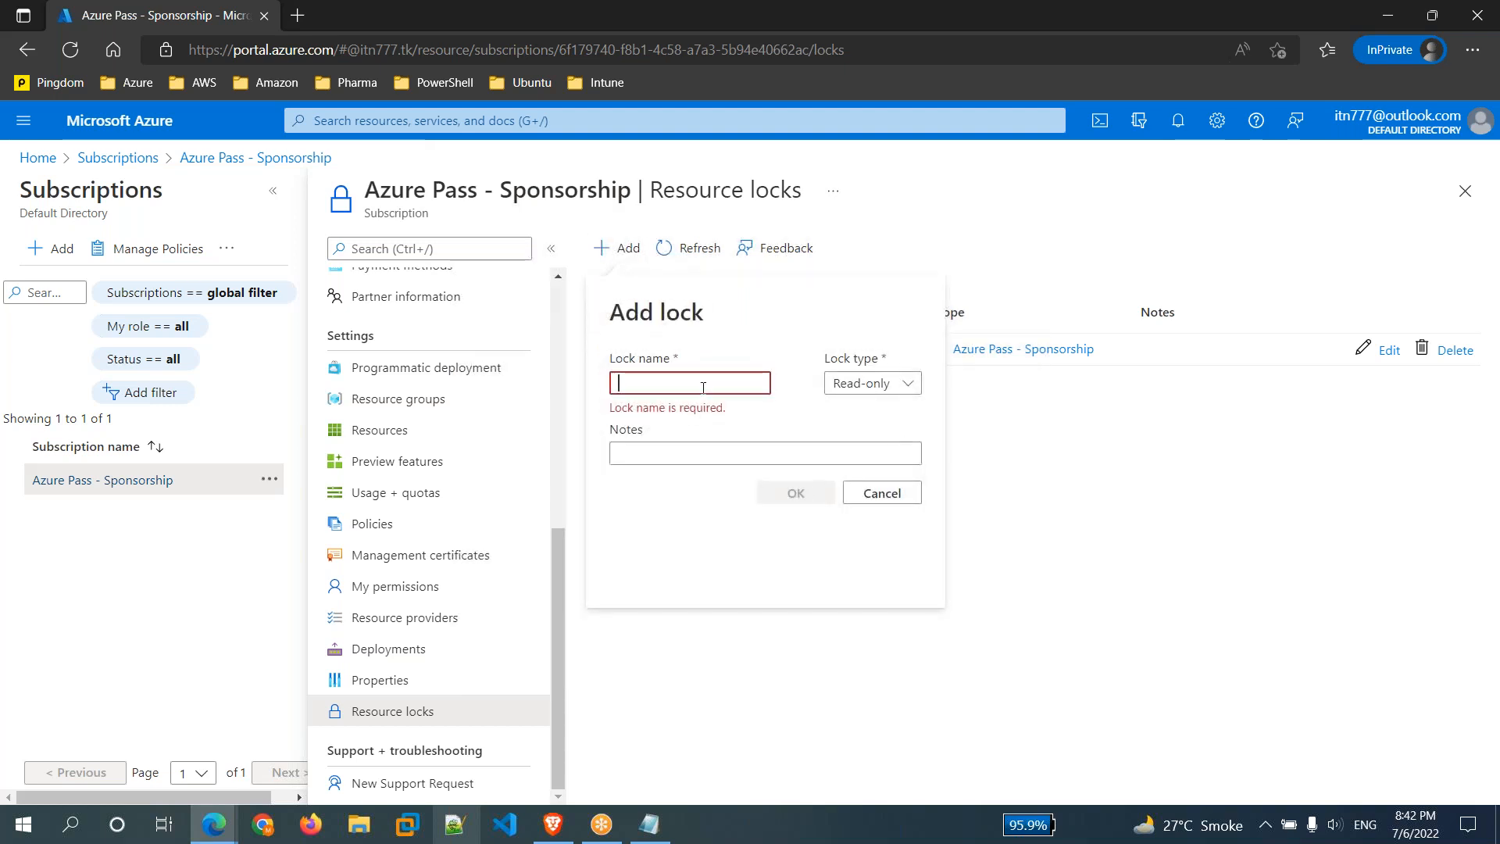
text(read-only)
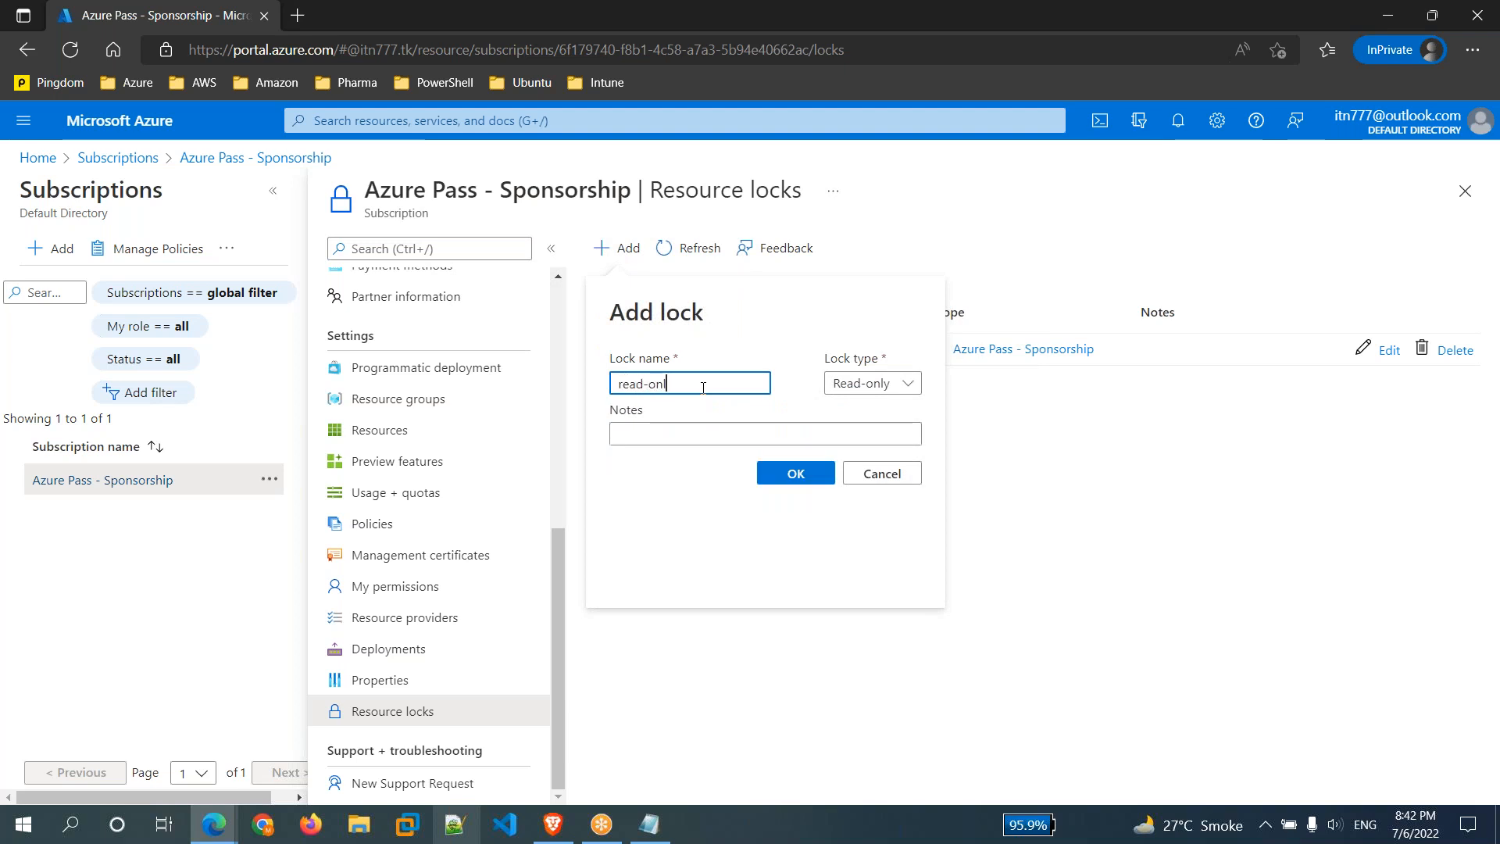
click(866, 385)
click(868, 388)
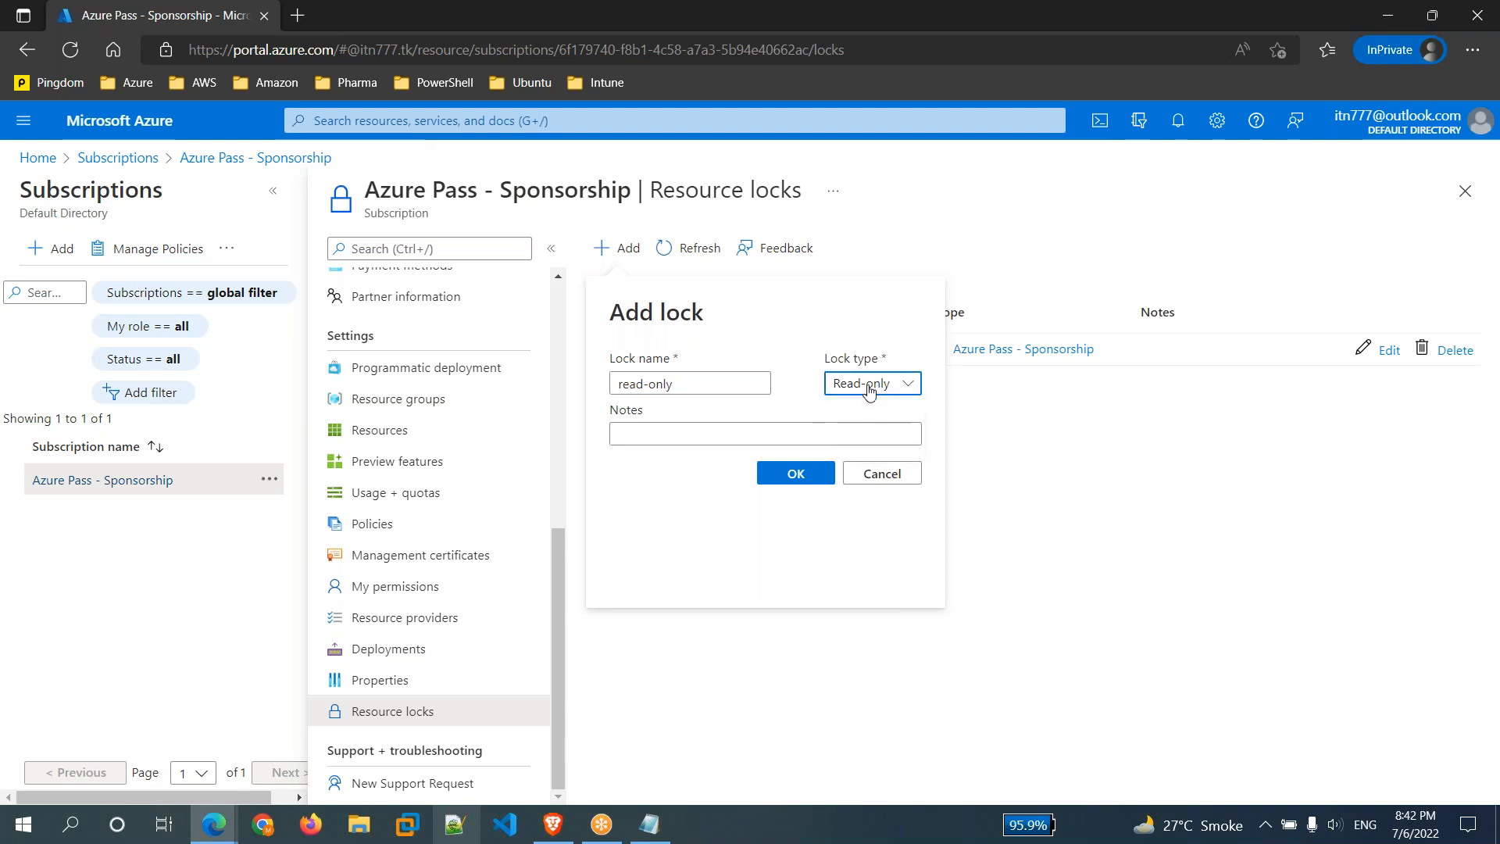
click(826, 484)
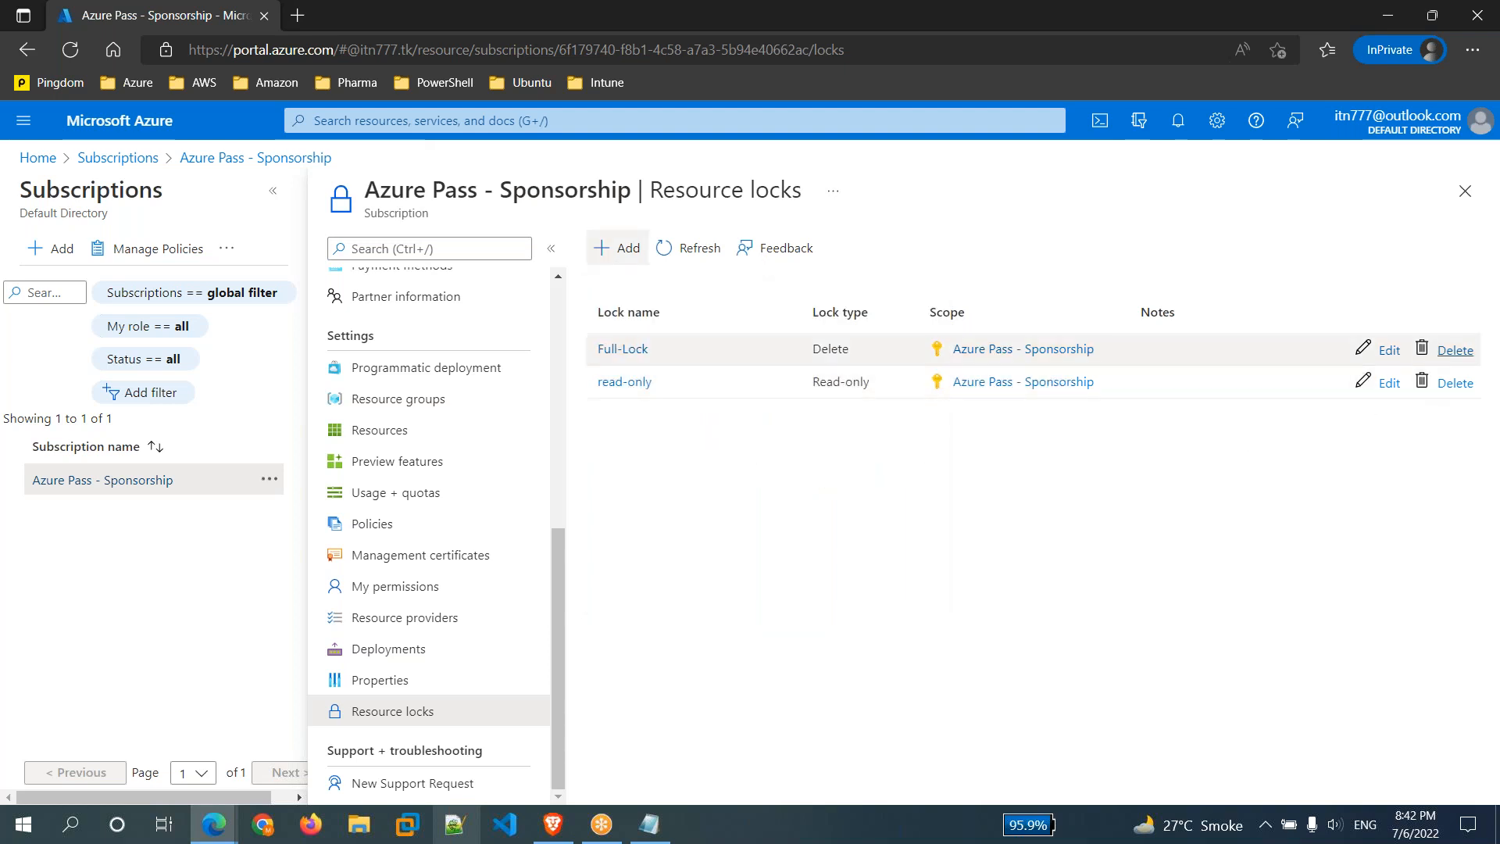
click(1453, 352)
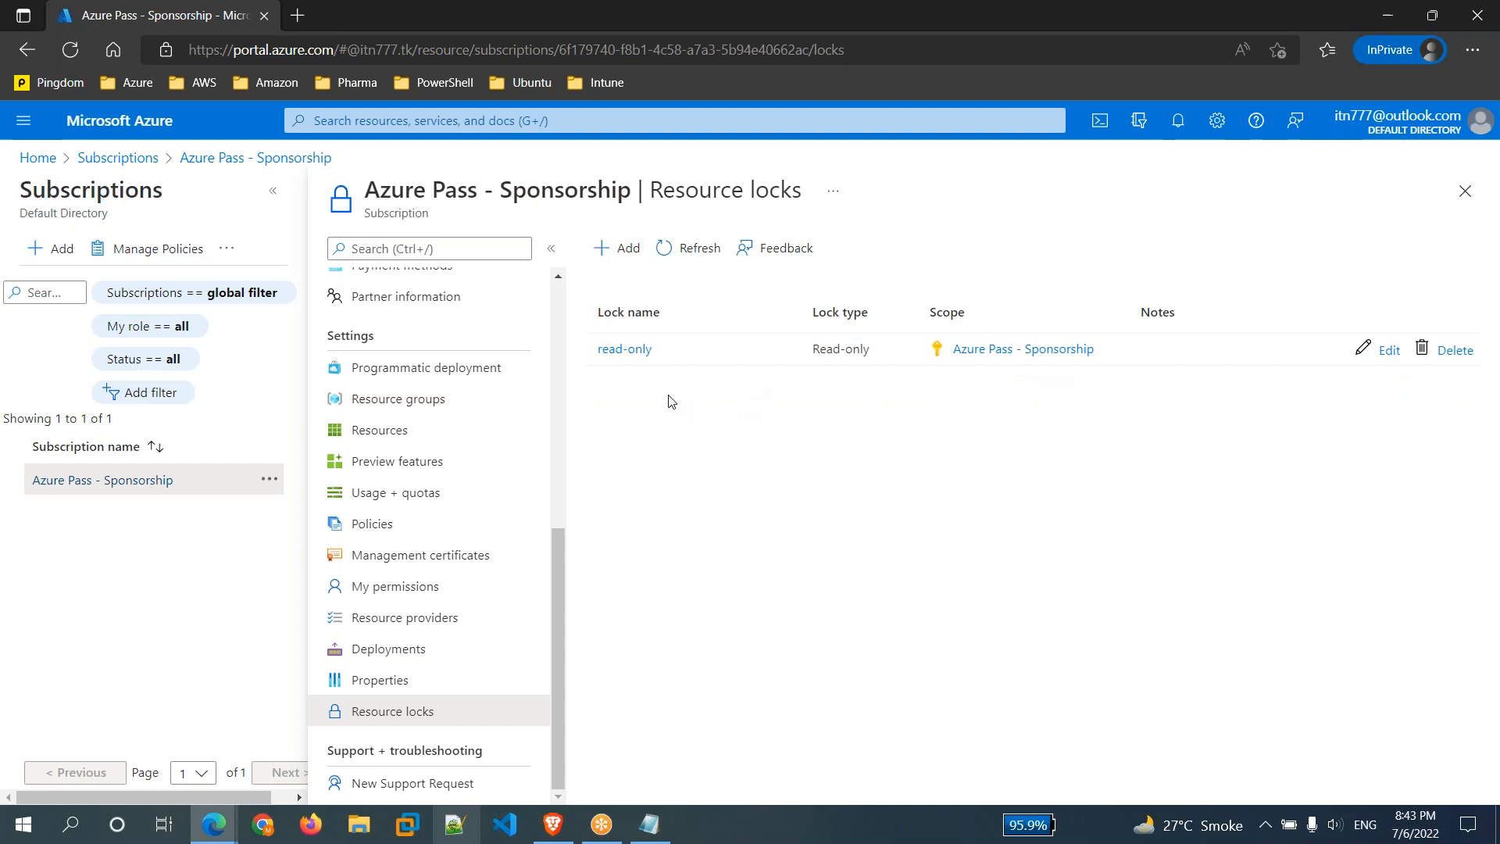
click(698, 253)
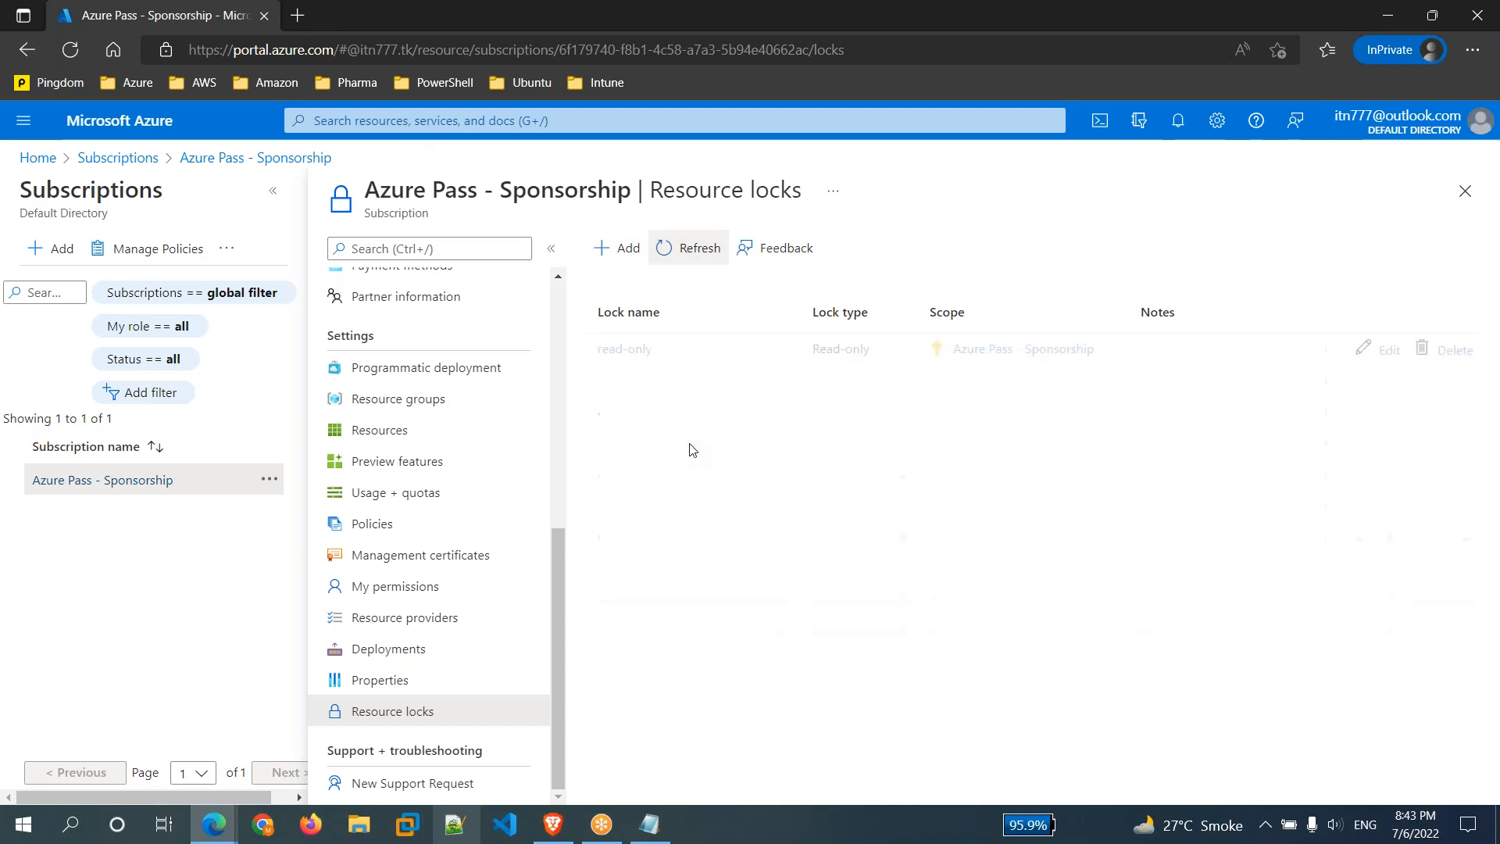
- Start a new Azure virtual machine in resource group rg1 named qww
click(28, 162)
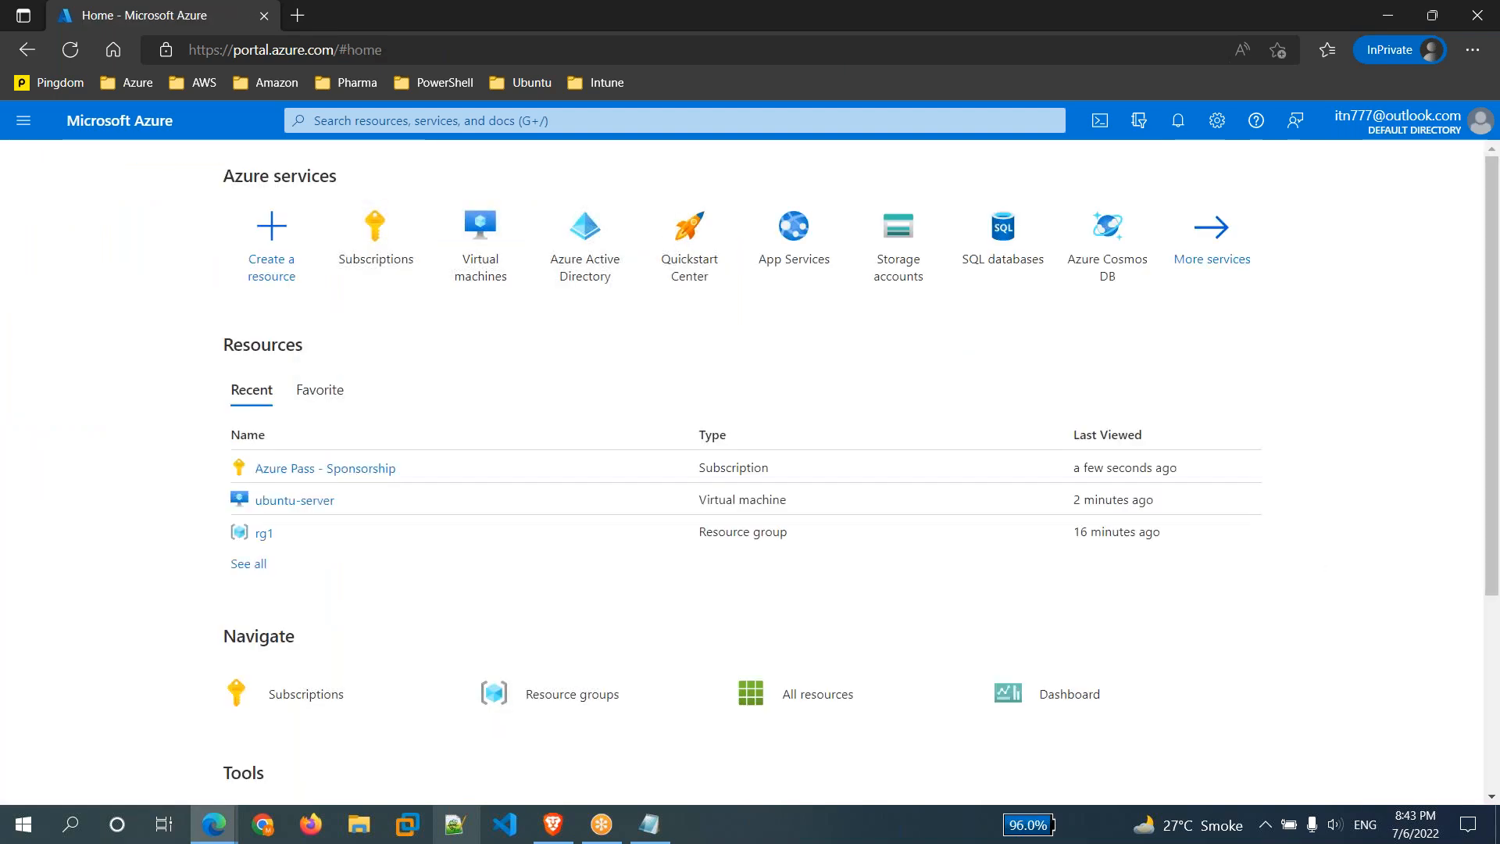
click(480, 269)
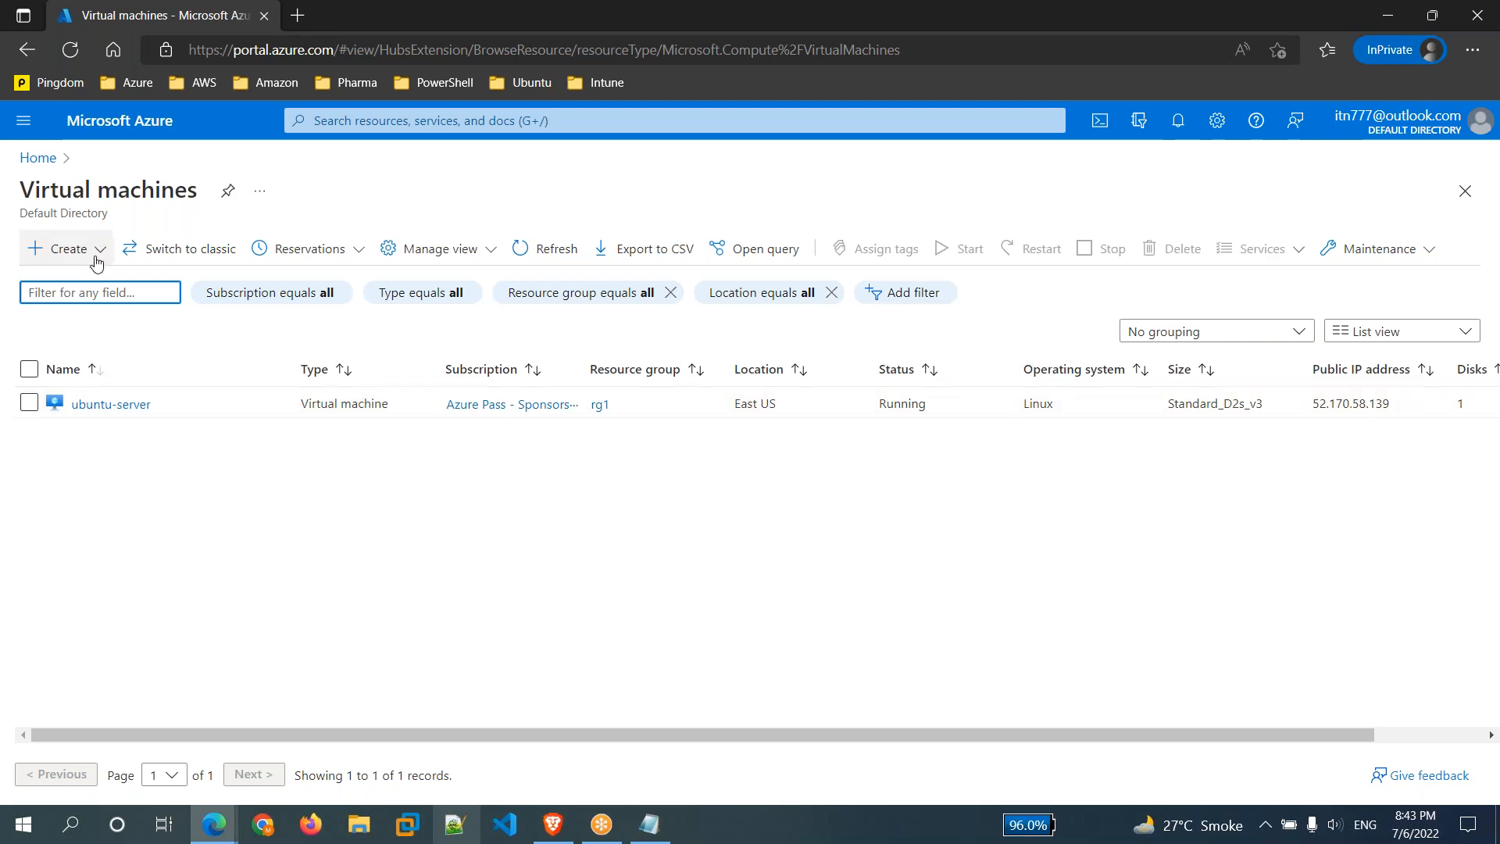
click(58, 248)
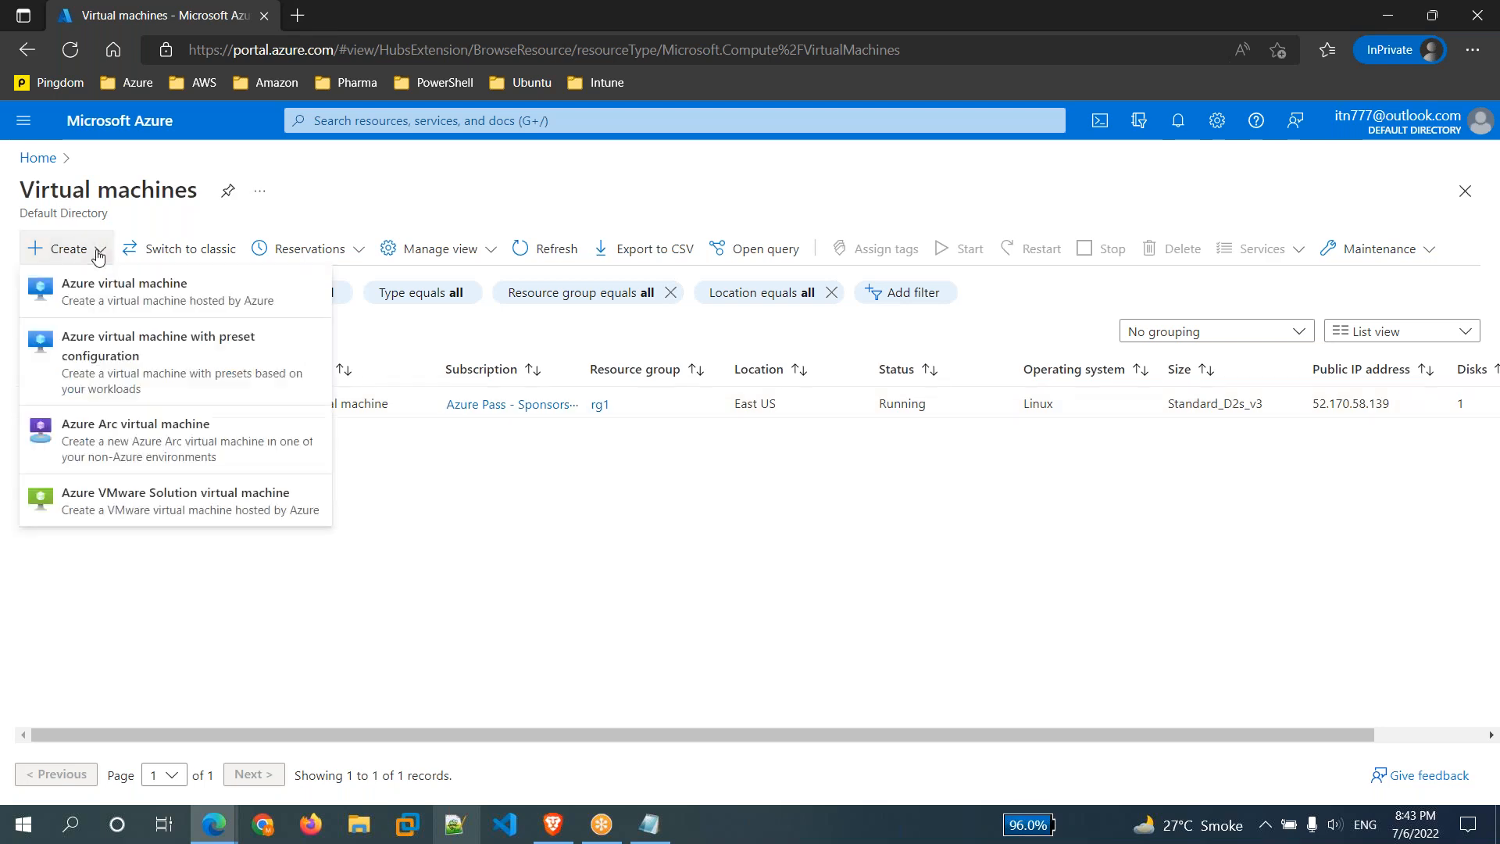
click(100, 293)
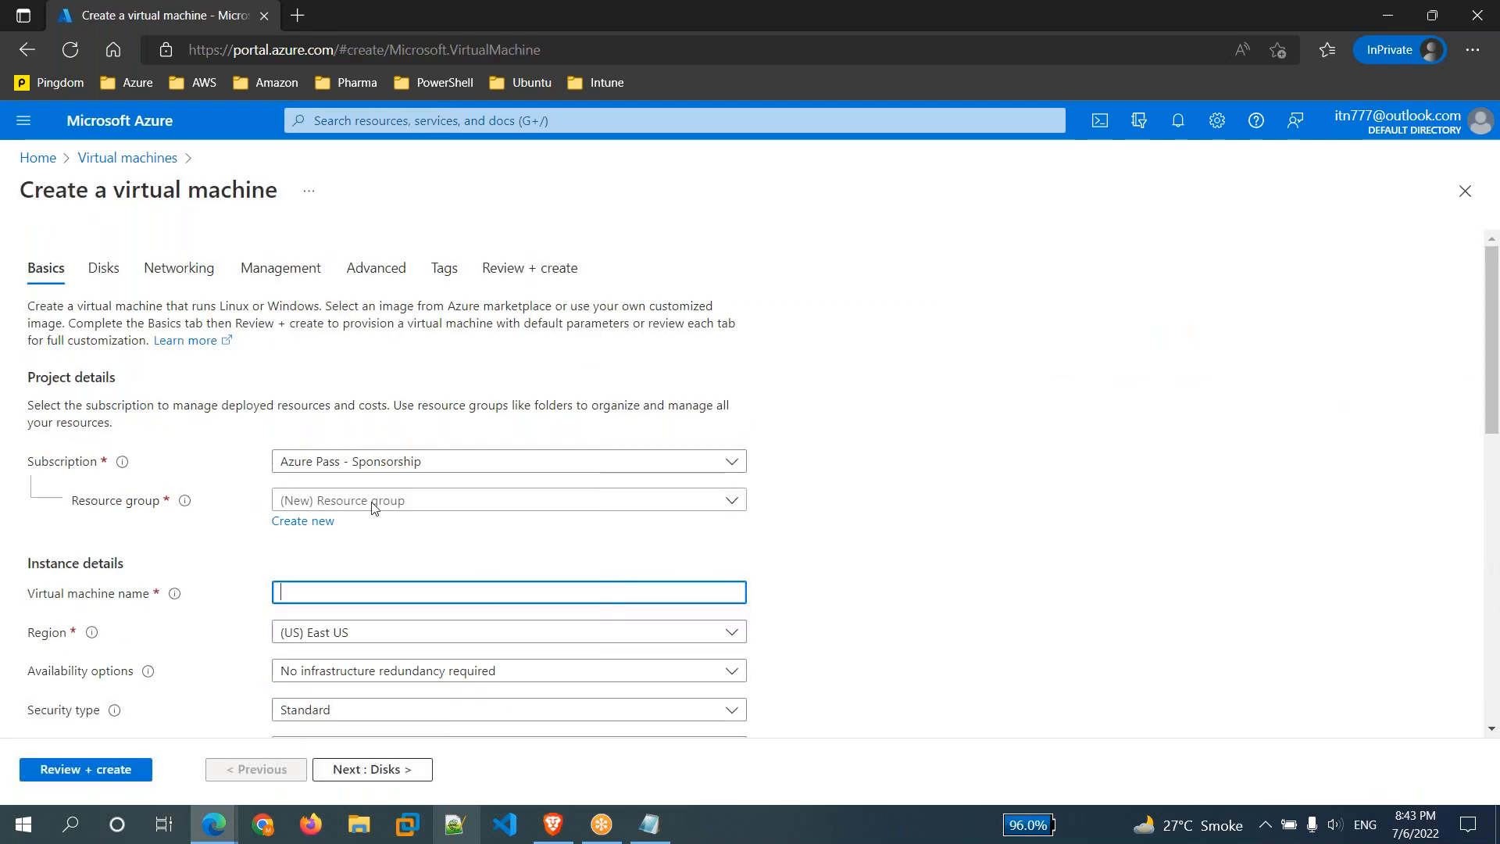
click(402, 505)
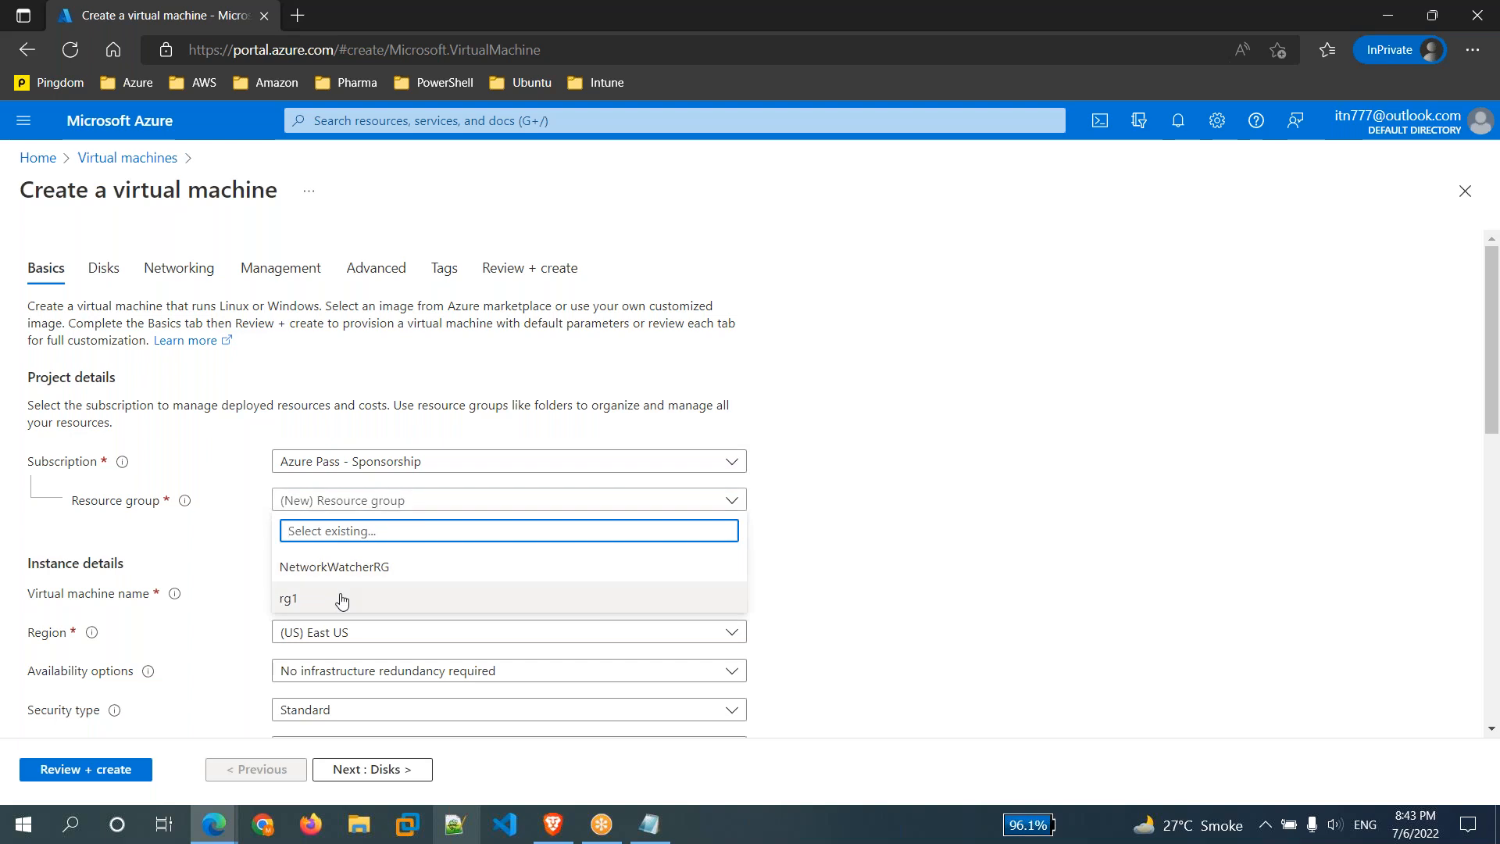
click(363, 592)
click(363, 592)
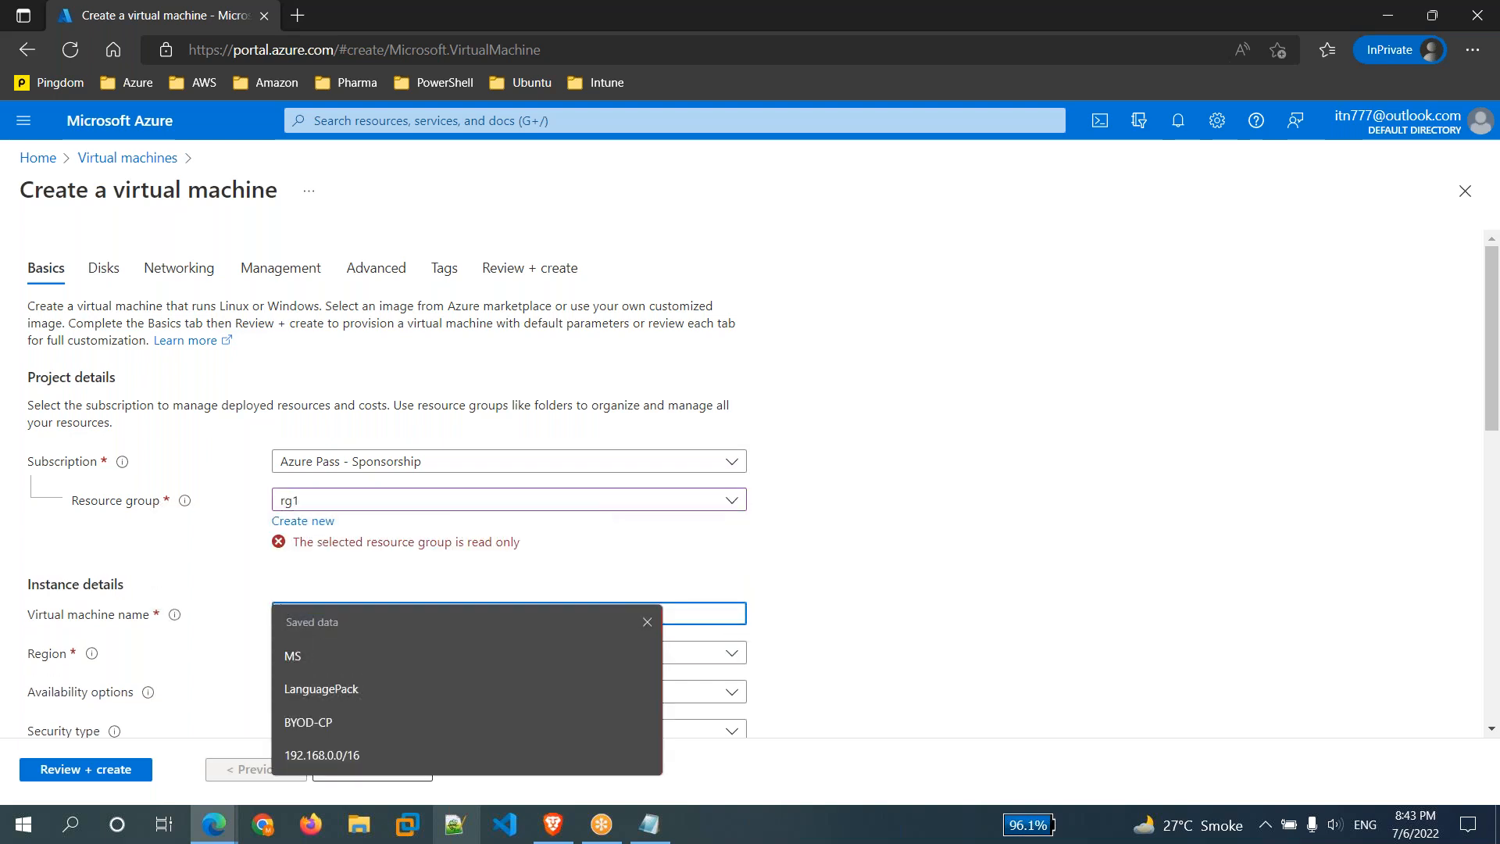
text(qww)
- Step through every tab to Review + create, then view the read-only error on Basics
scroll(887, 578, down, 10)
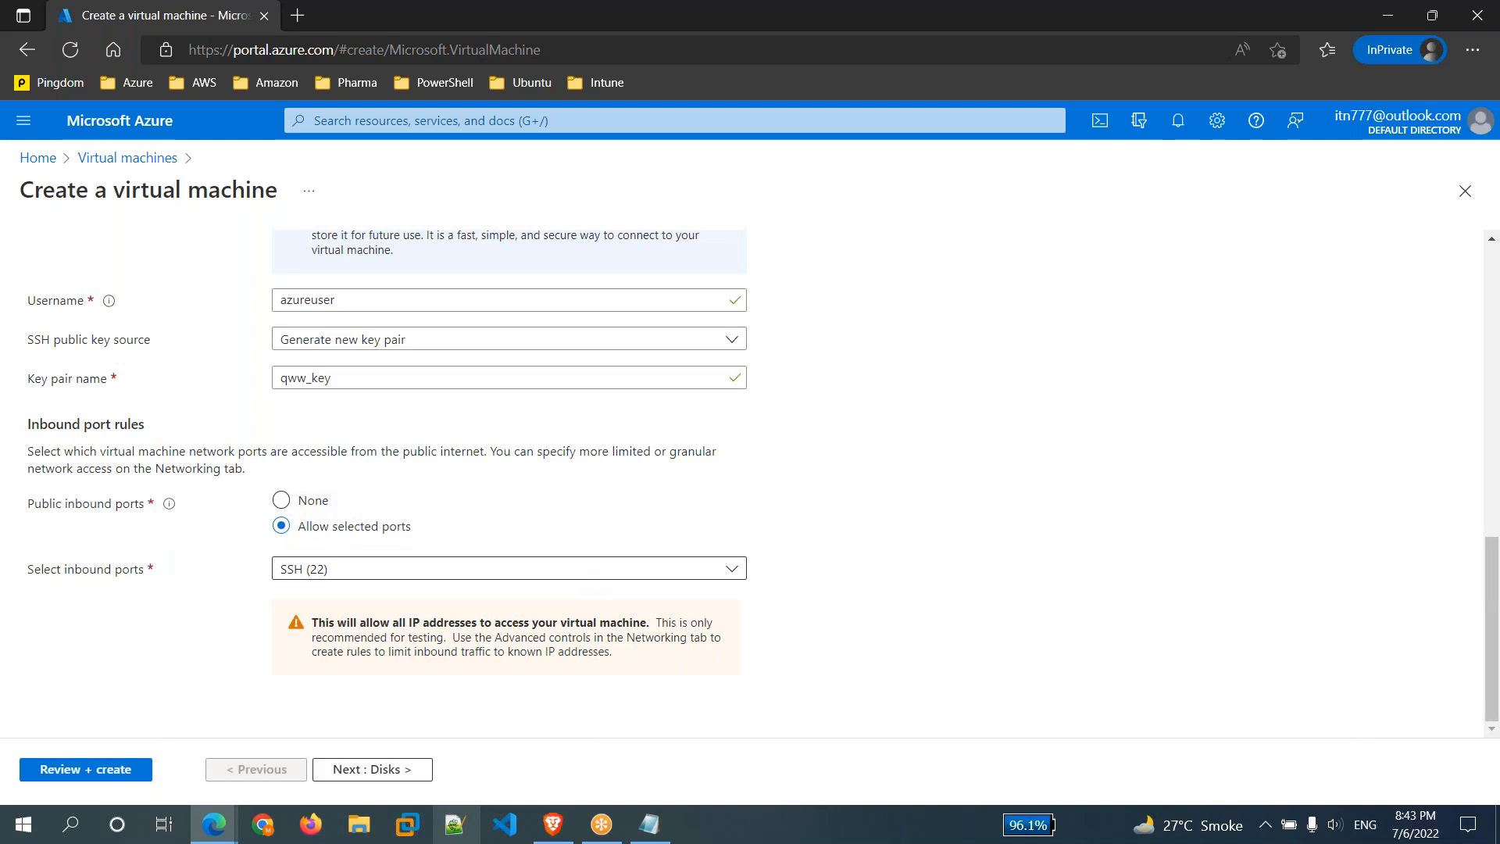
scroll(574, 575, up, 2)
scroll(574, 575, down, 2)
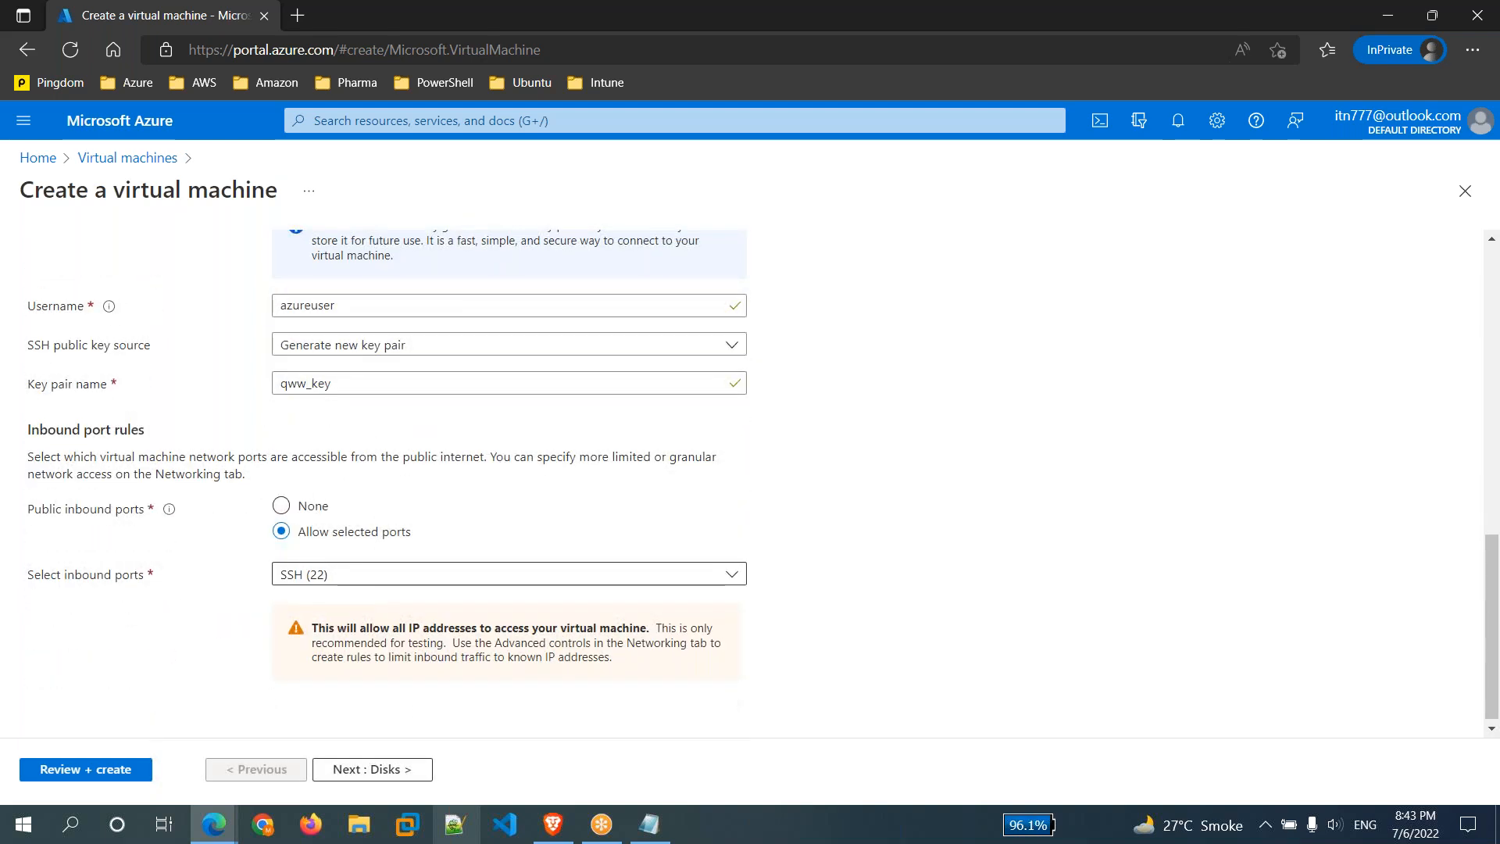
click(386, 770)
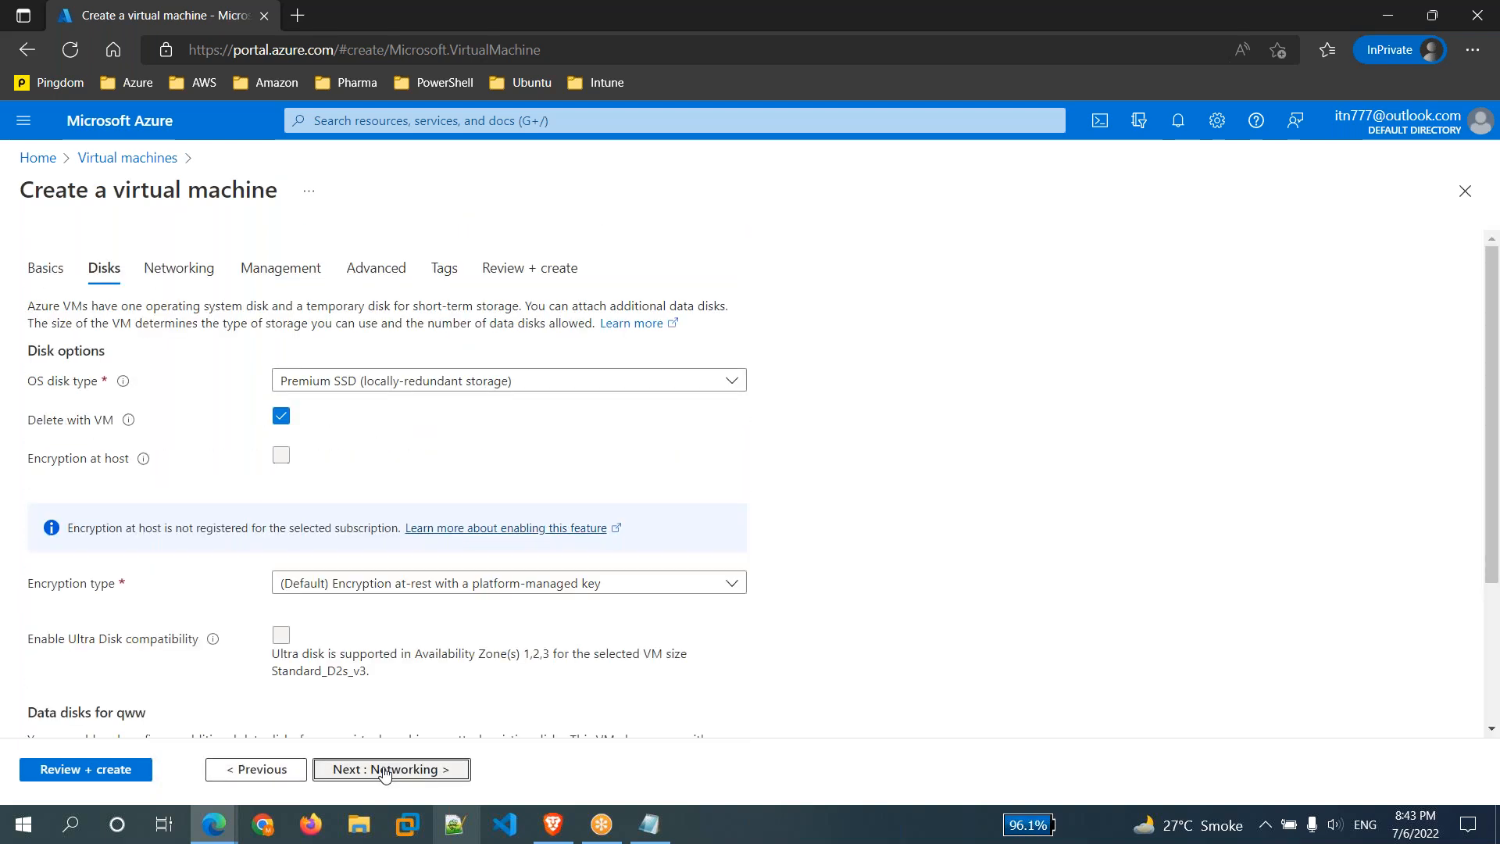
click(386, 770)
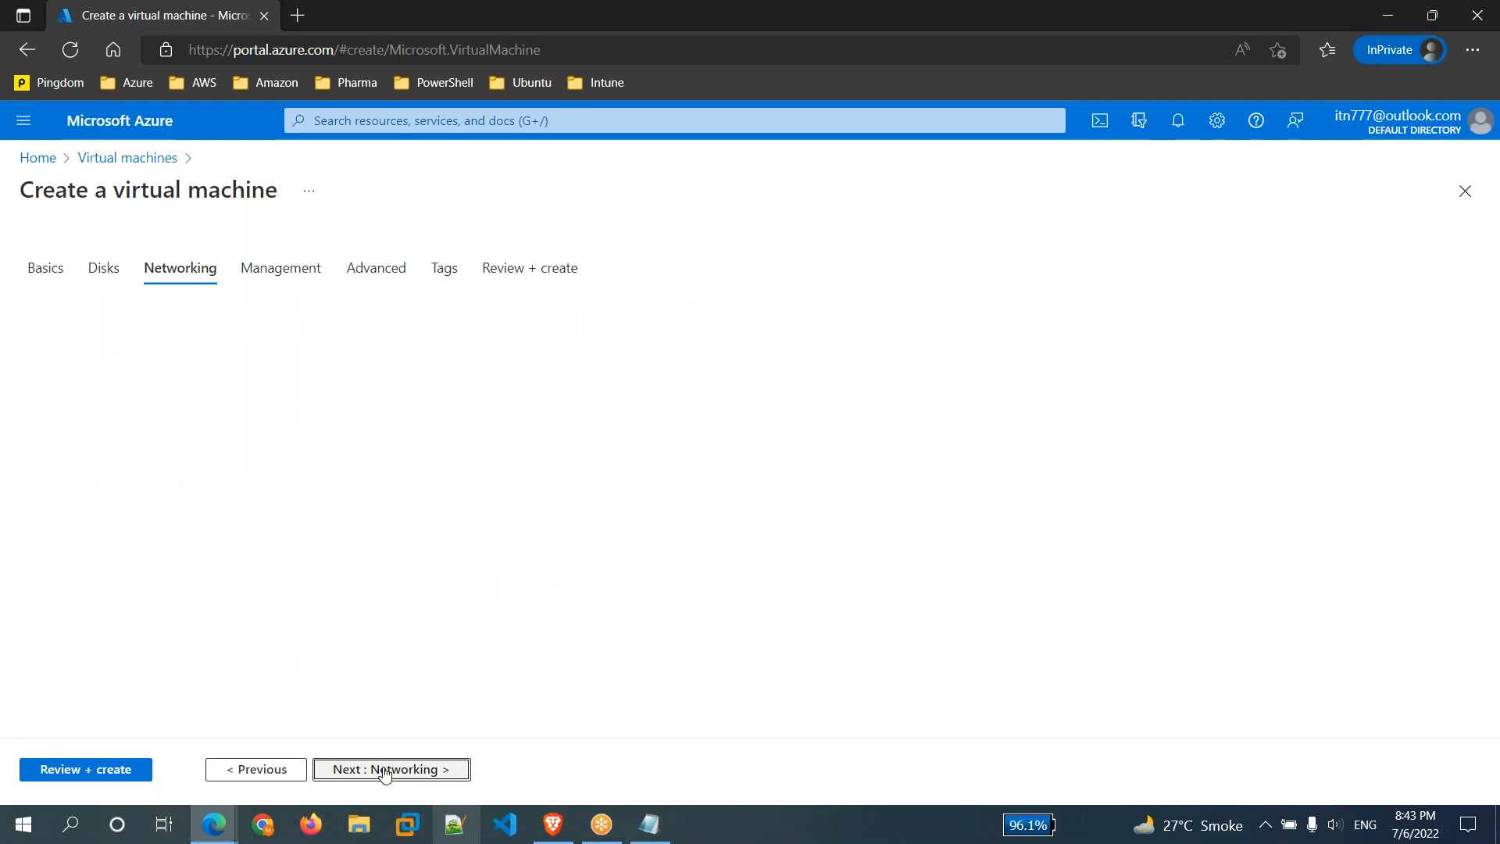
click(385, 771)
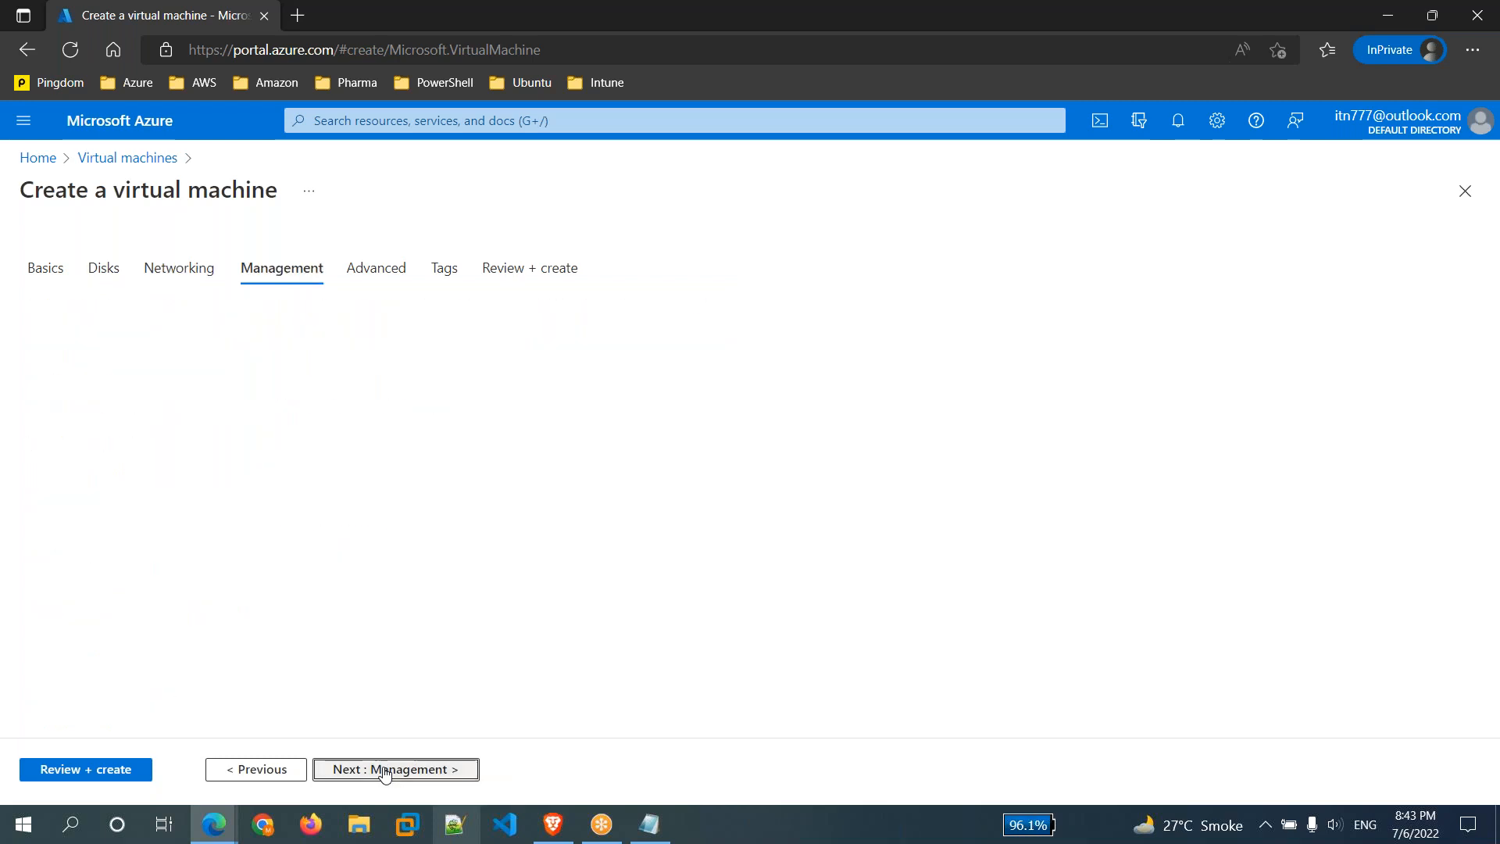
click(385, 771)
click(384, 770)
click(384, 770)
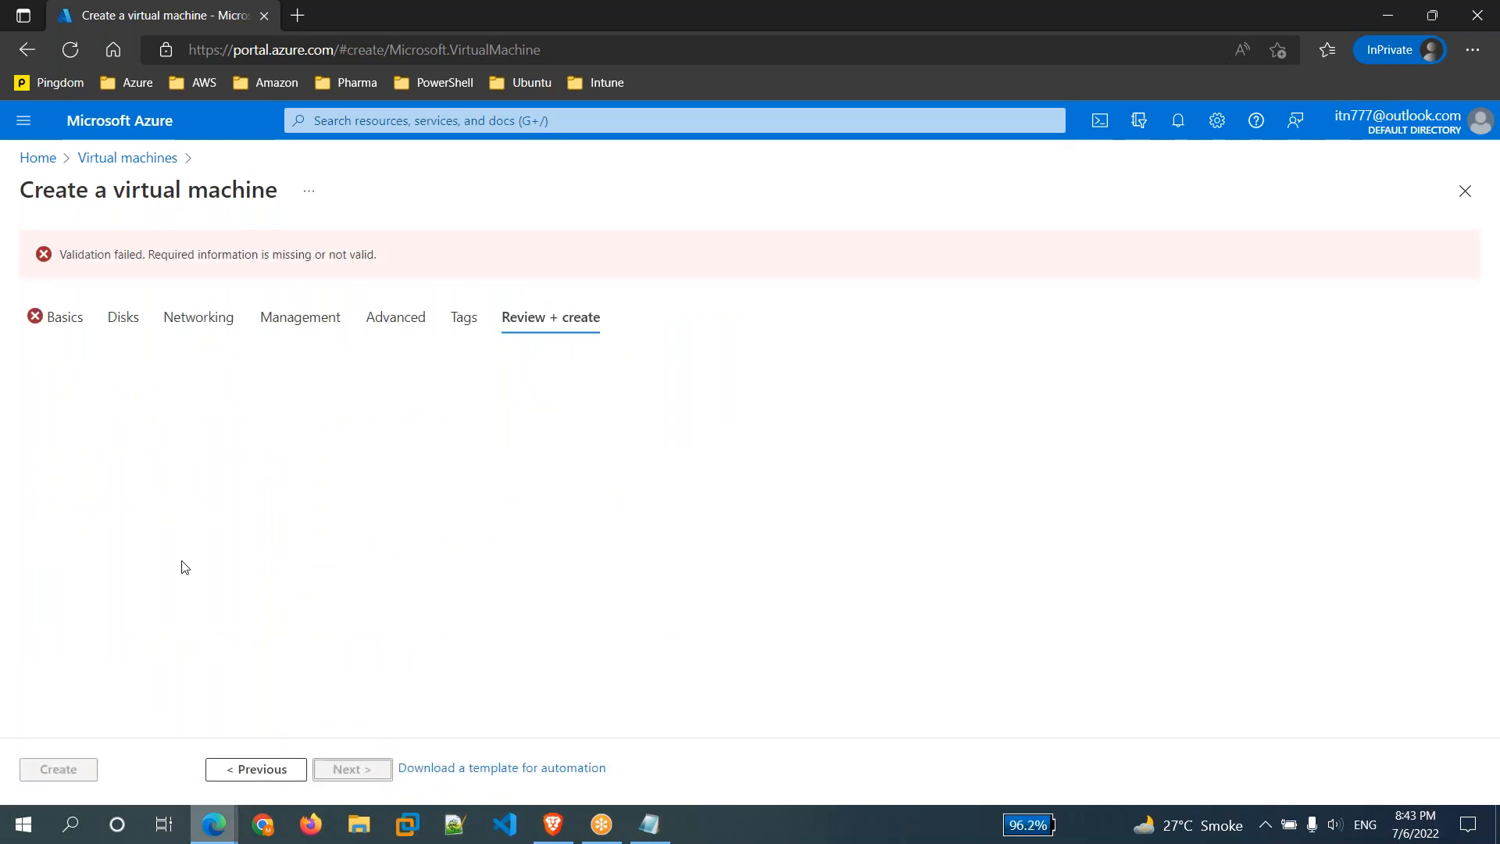
click(48, 317)
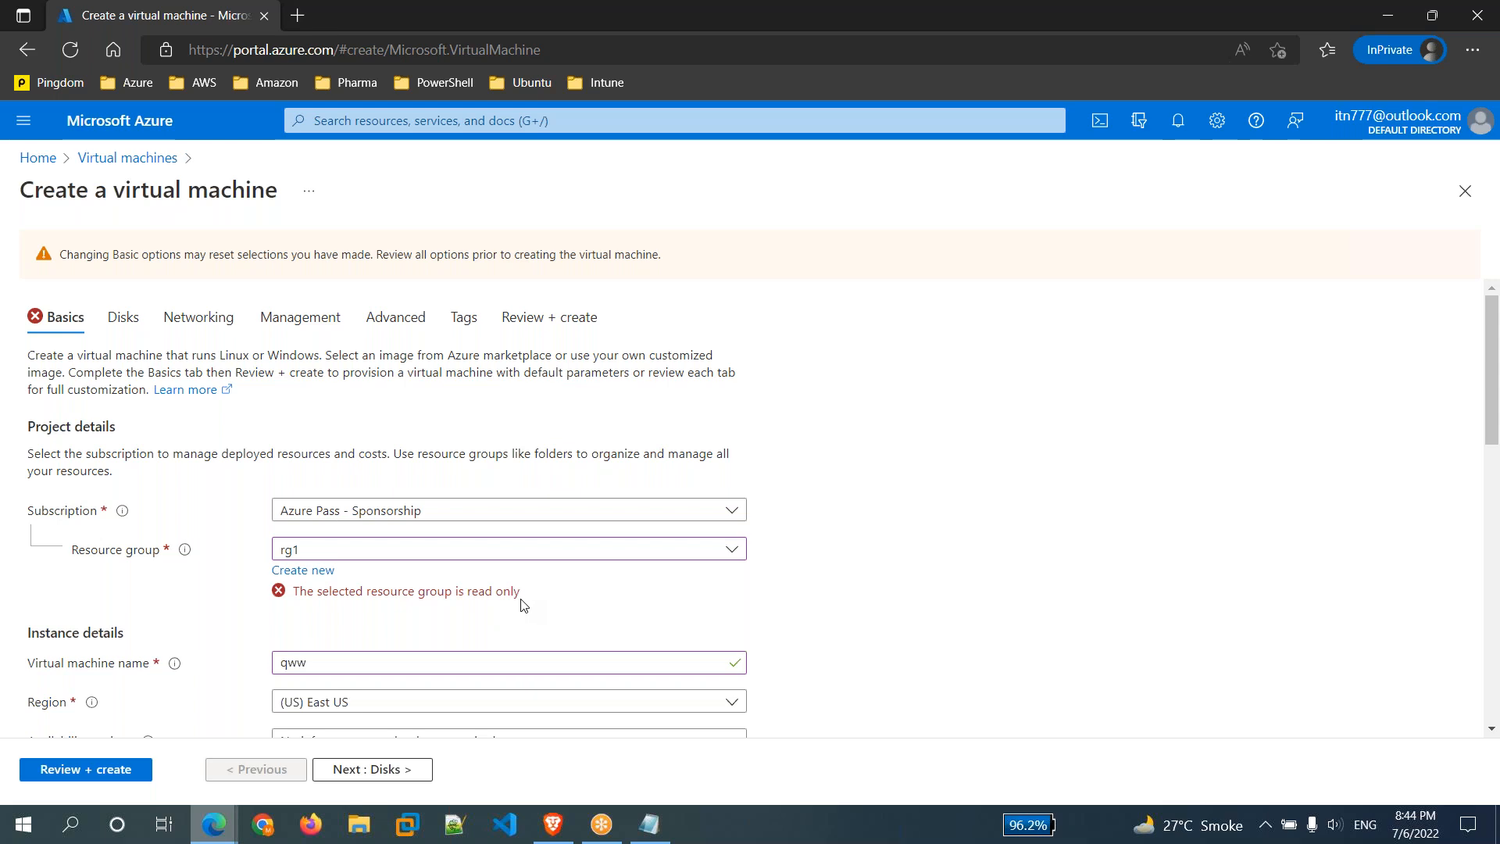
- Switch the VM to a new resource group rg2, revalidate, then close the creation form
click(302, 570)
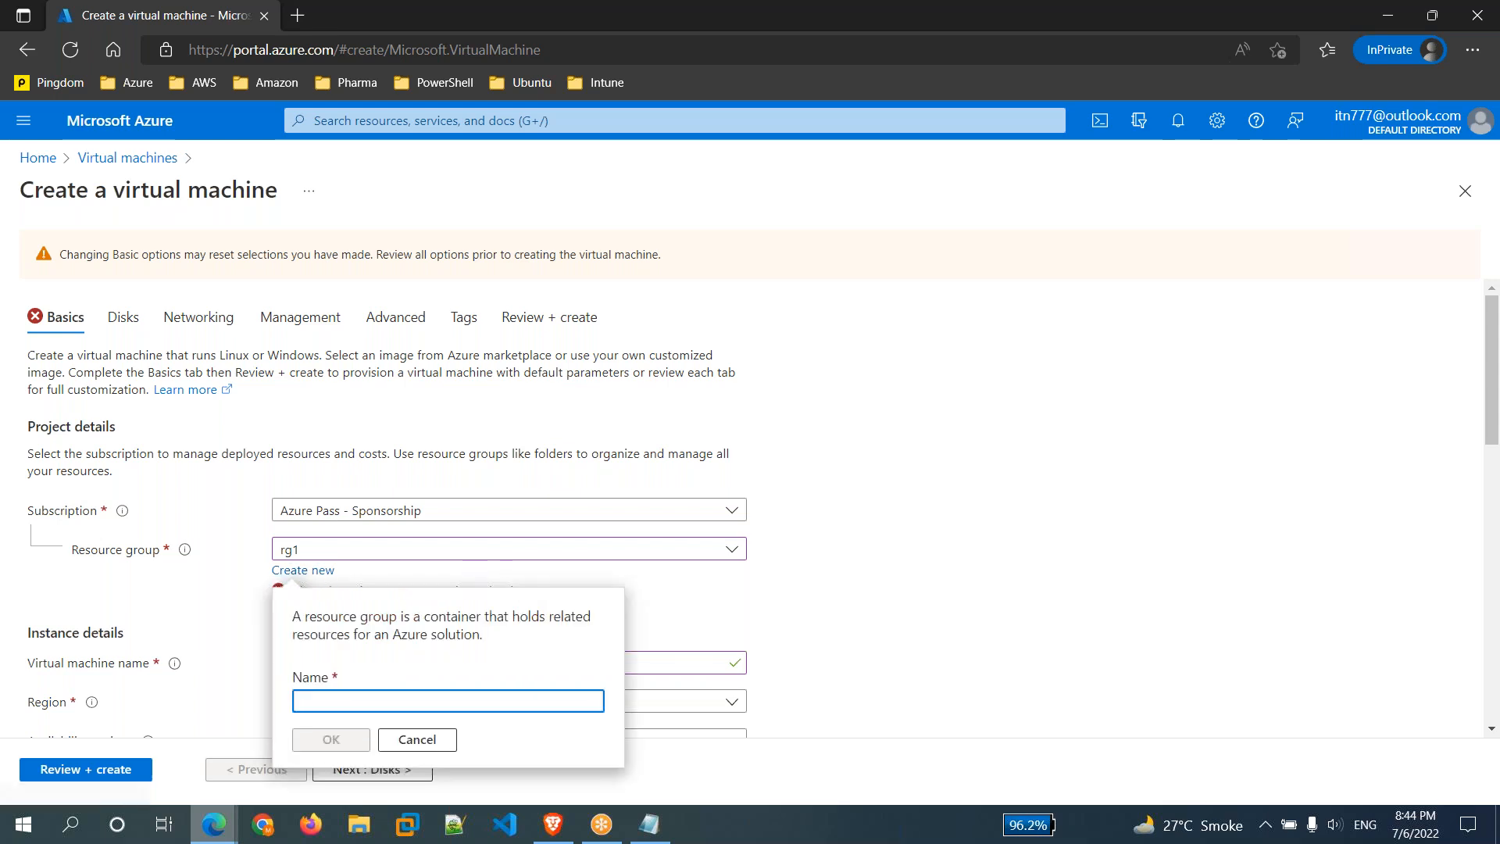
text(rg2)
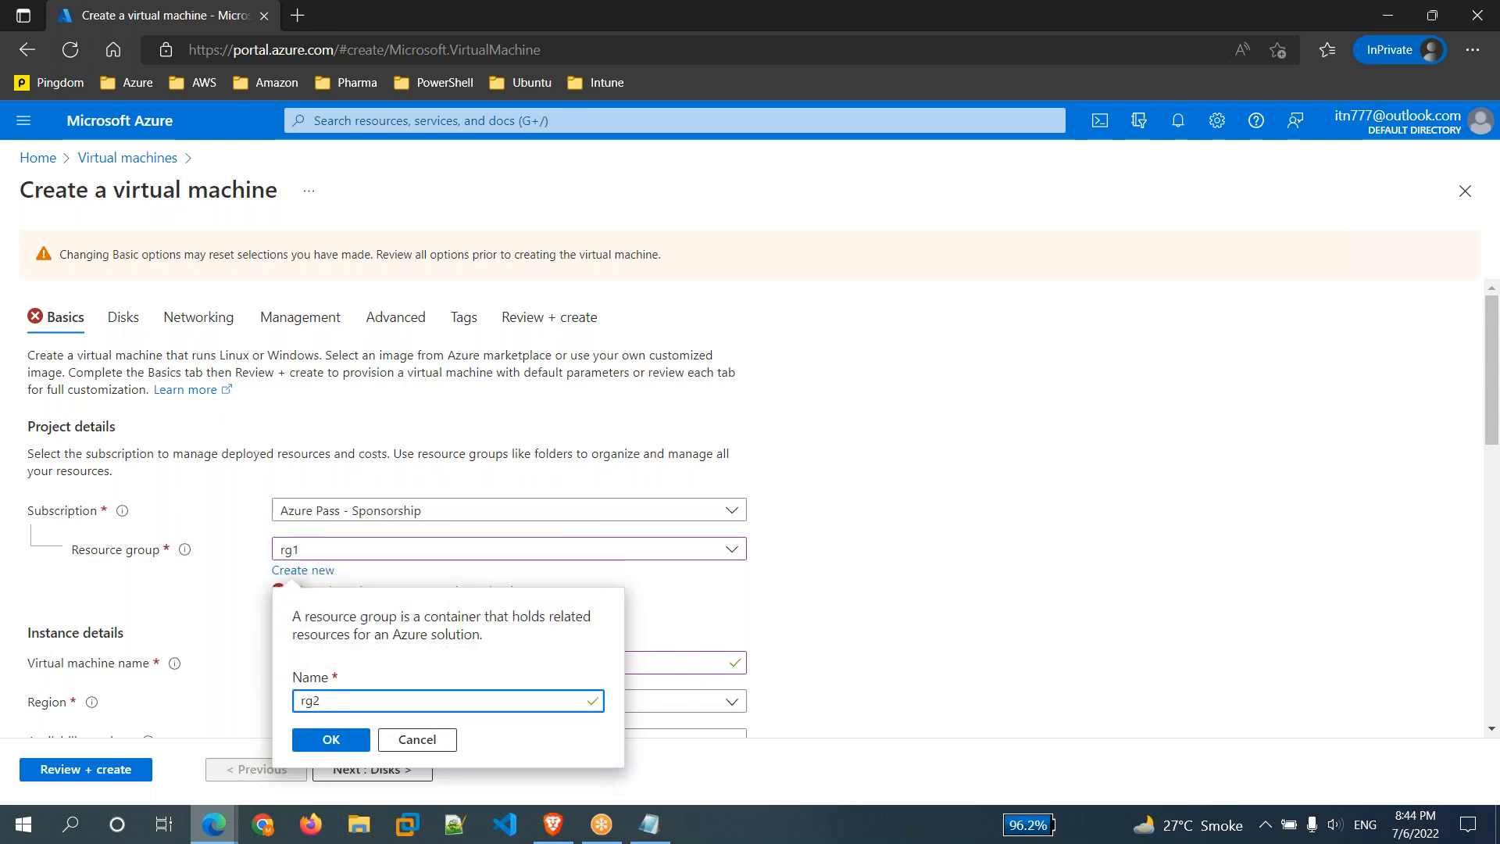
click(331, 739)
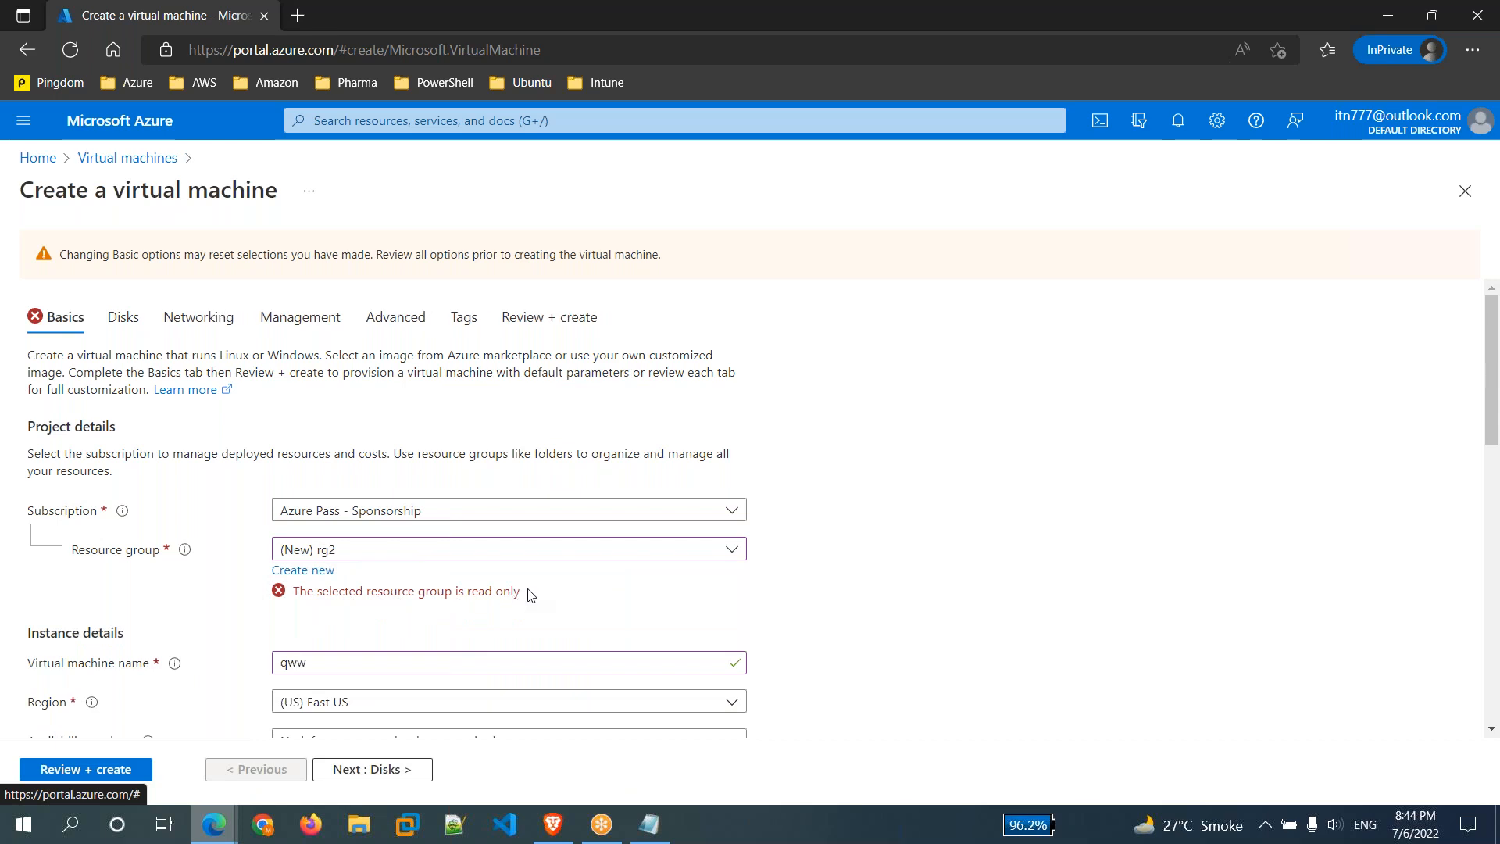
click(100, 771)
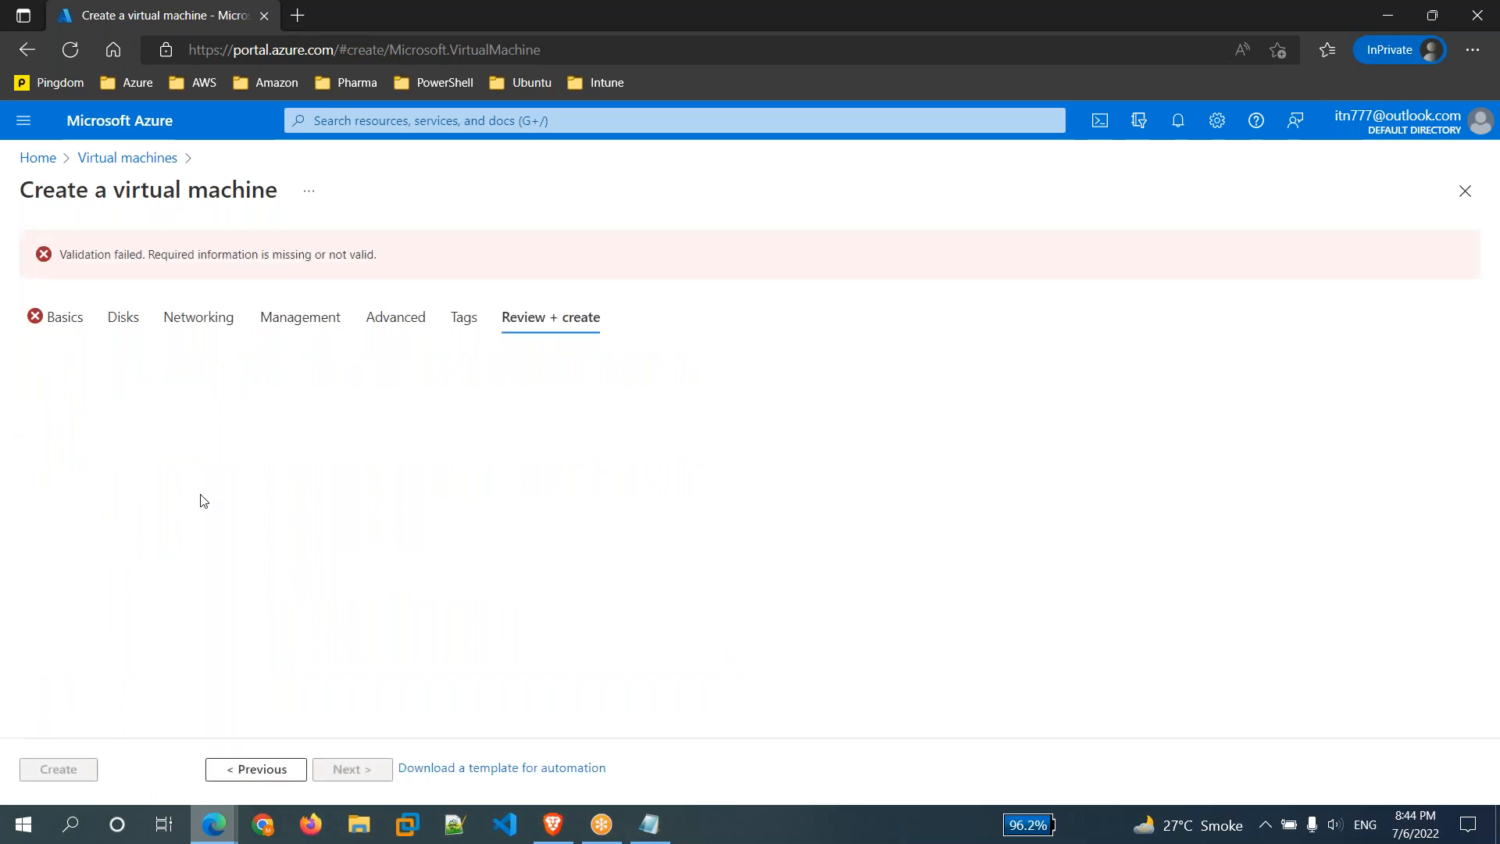
click(86, 770)
click(1465, 190)
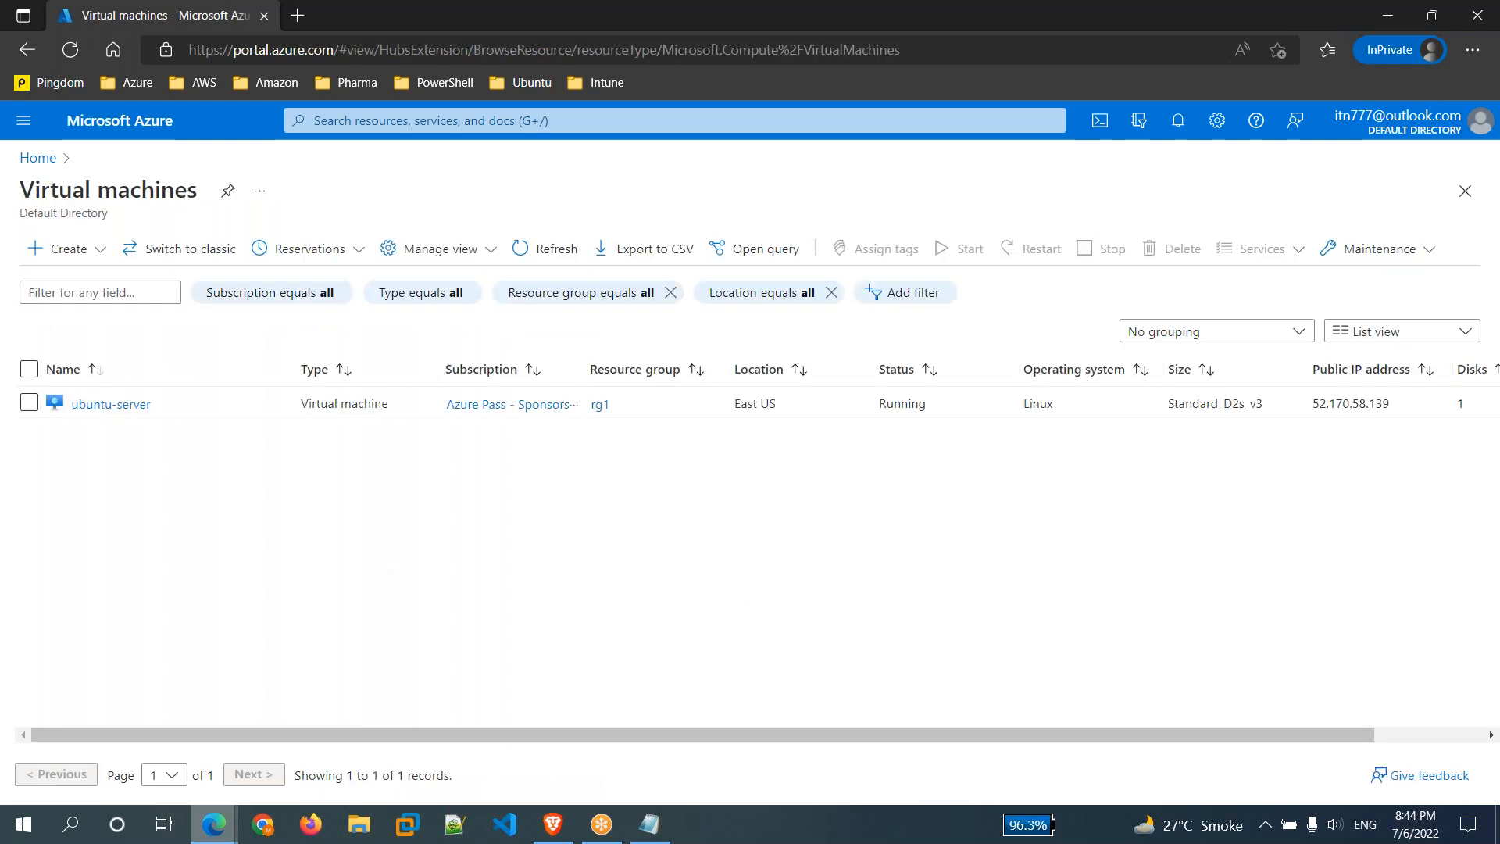
- Search for Resource groups and attempt to create rg2, which fails, then close the form
click(45, 159)
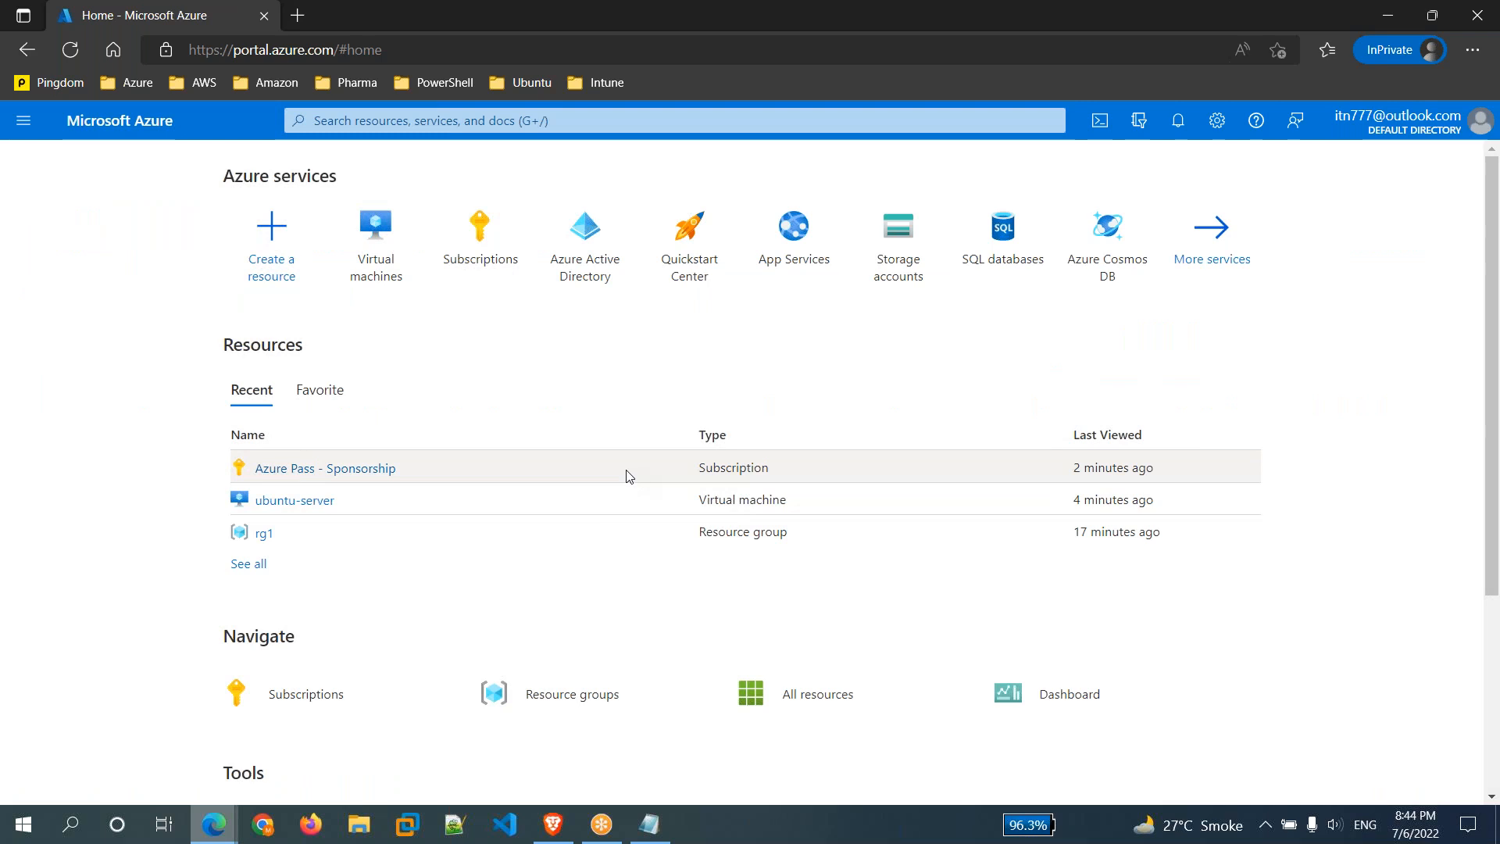
click(427, 121)
text(resource)
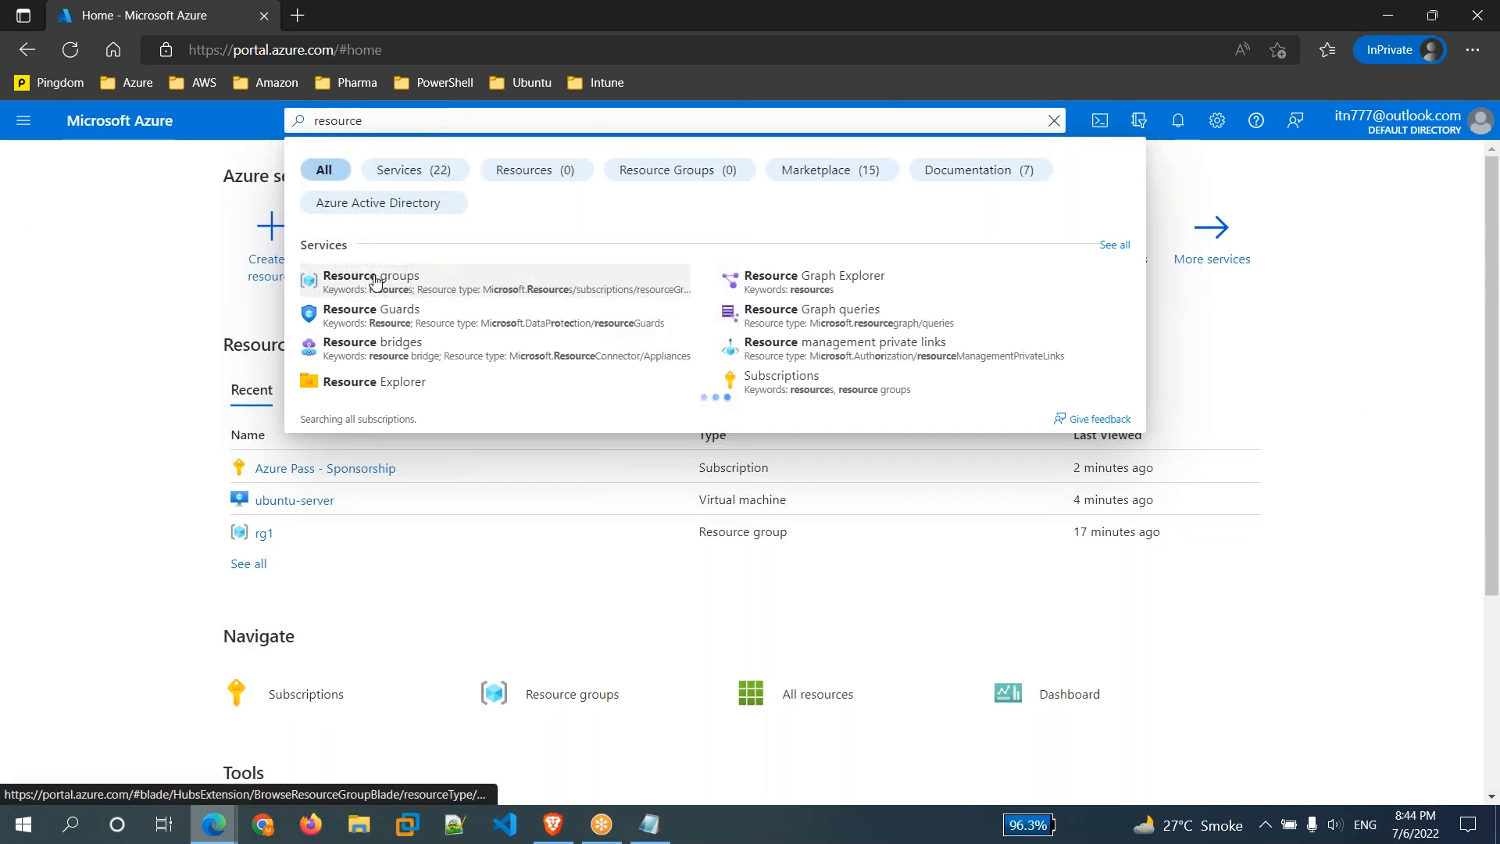
click(308, 281)
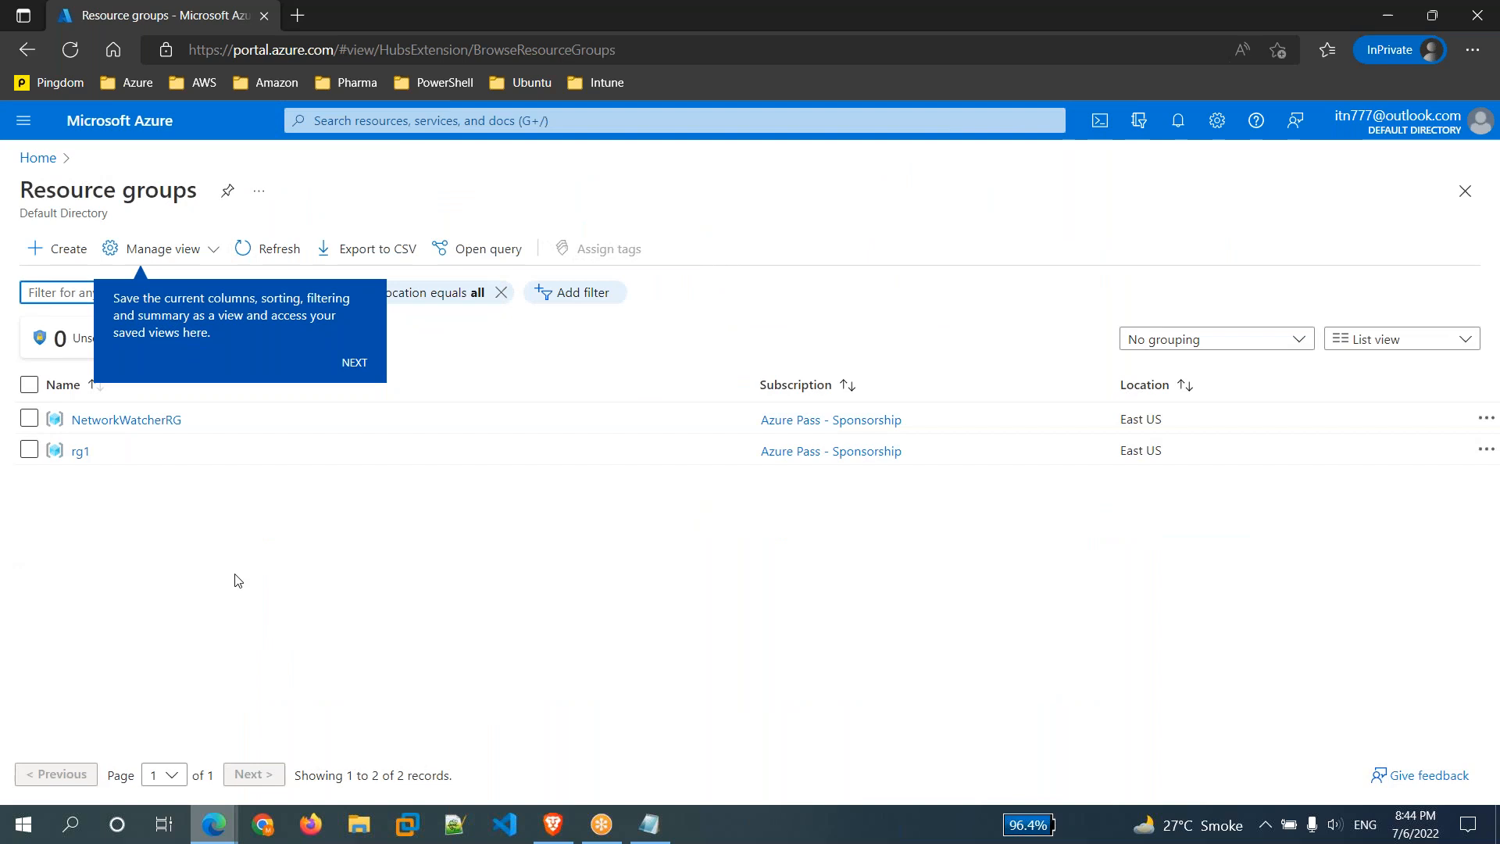
click(74, 252)
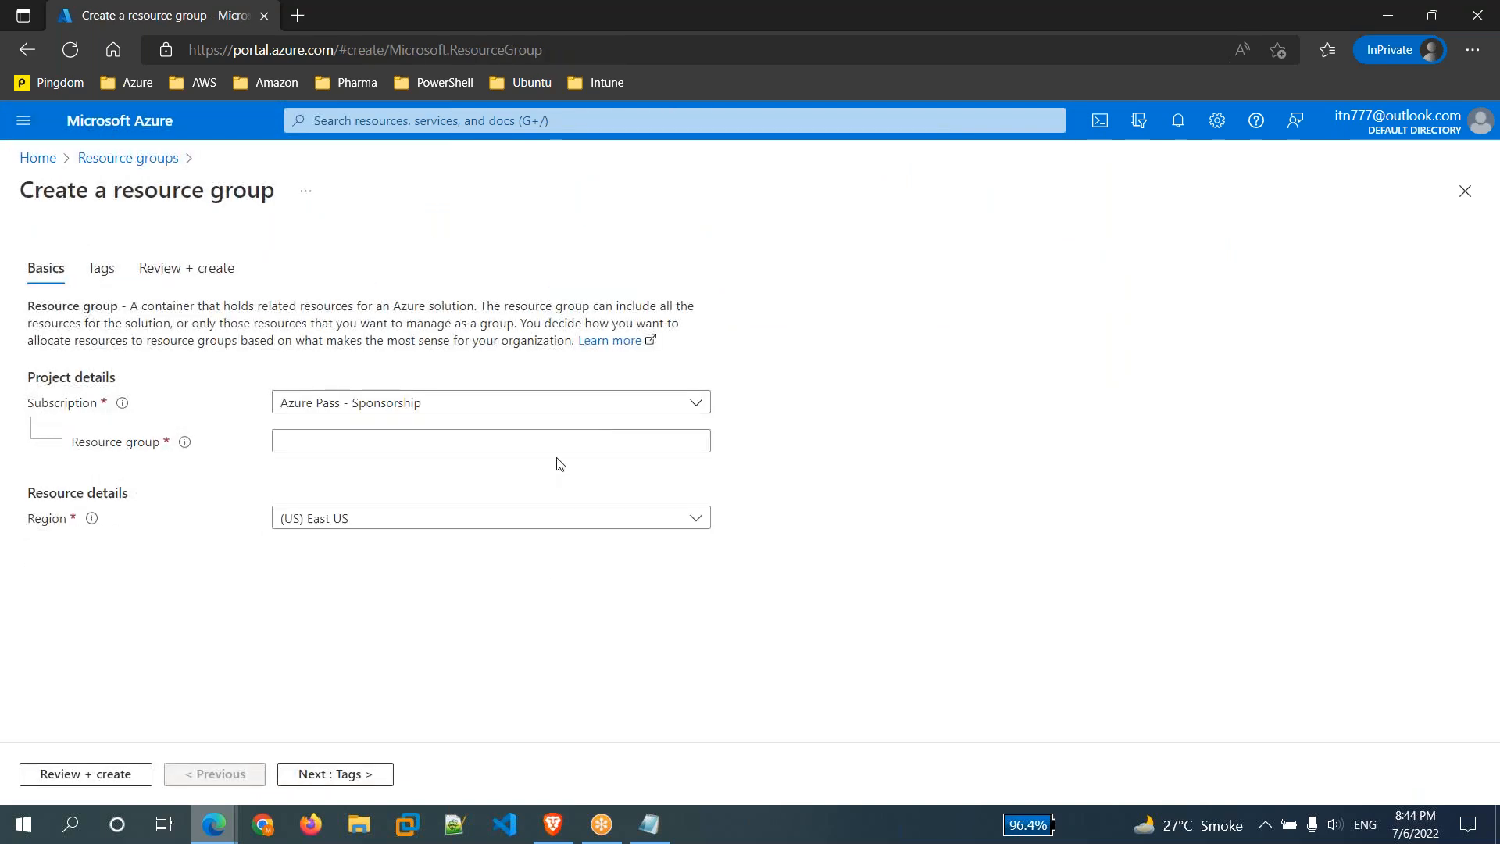
click(565, 443)
text(rg2)
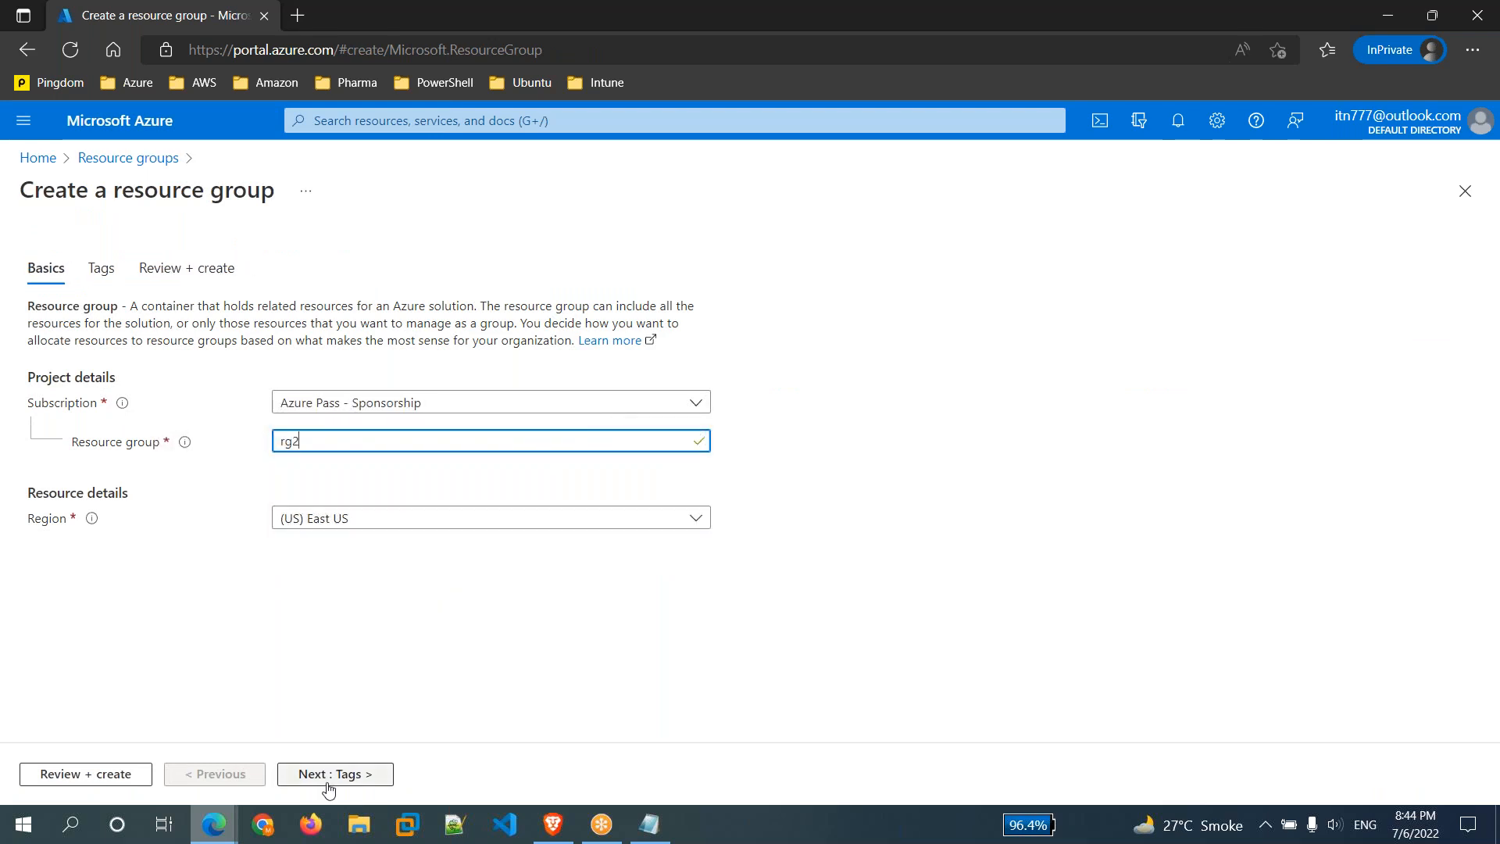
click(47, 776)
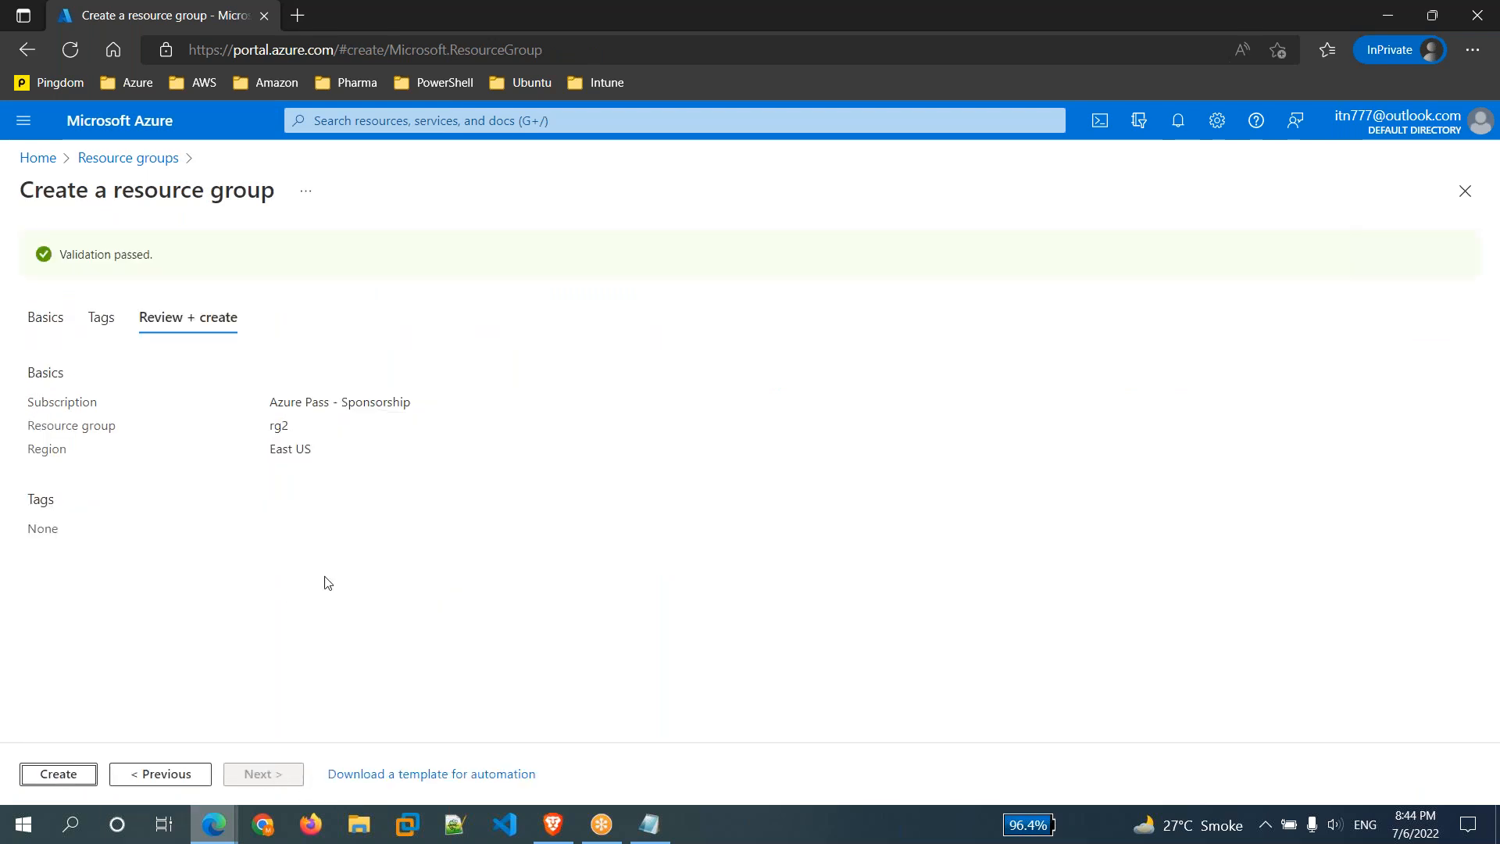
click(67, 774)
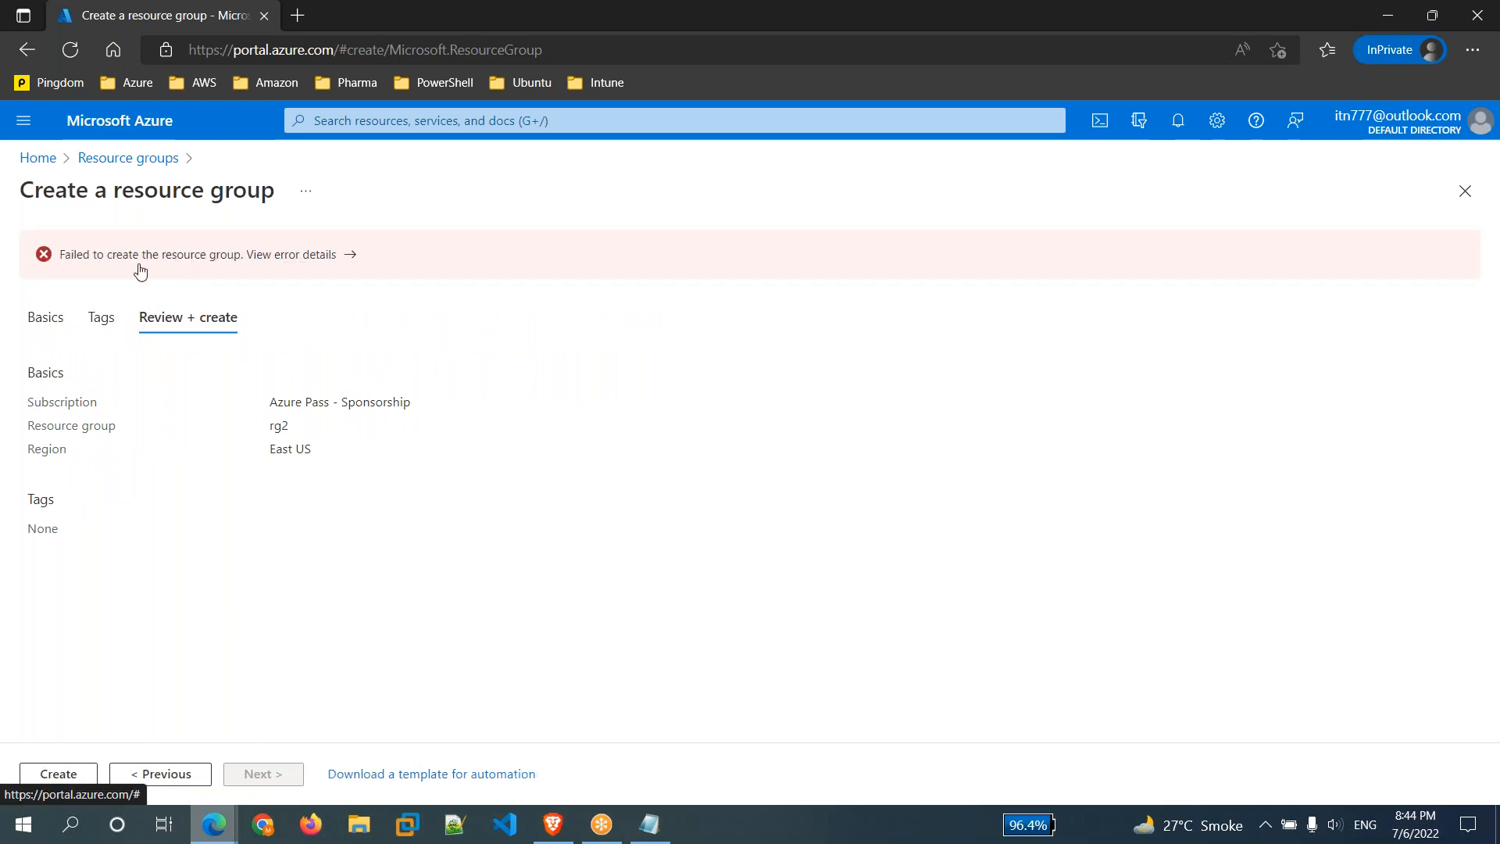
click(1465, 190)
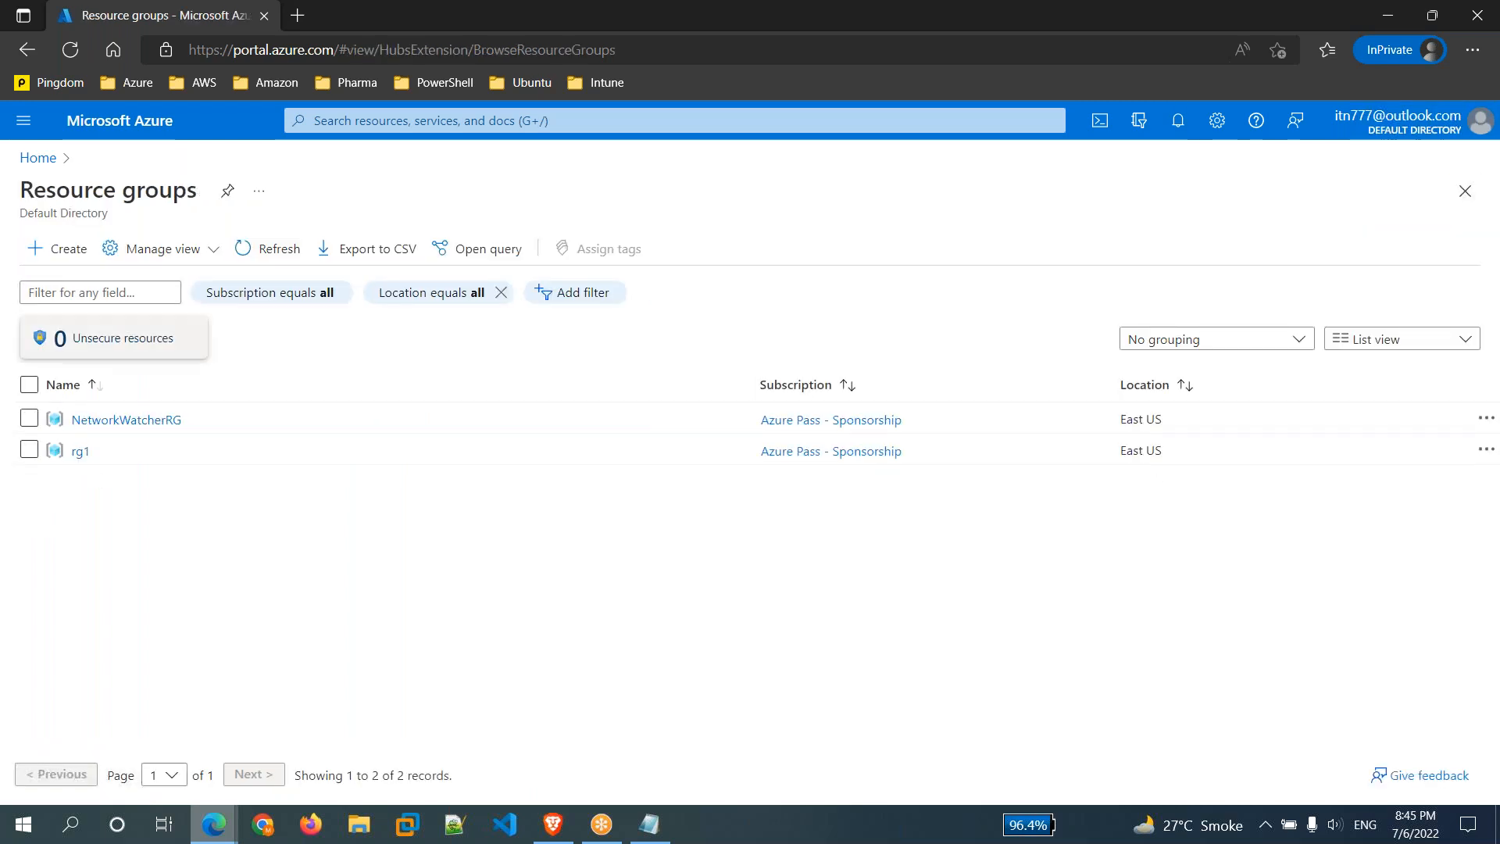
- Remove the read-only lock from the Azure Pass - Sponsorship subscription
click(39, 159)
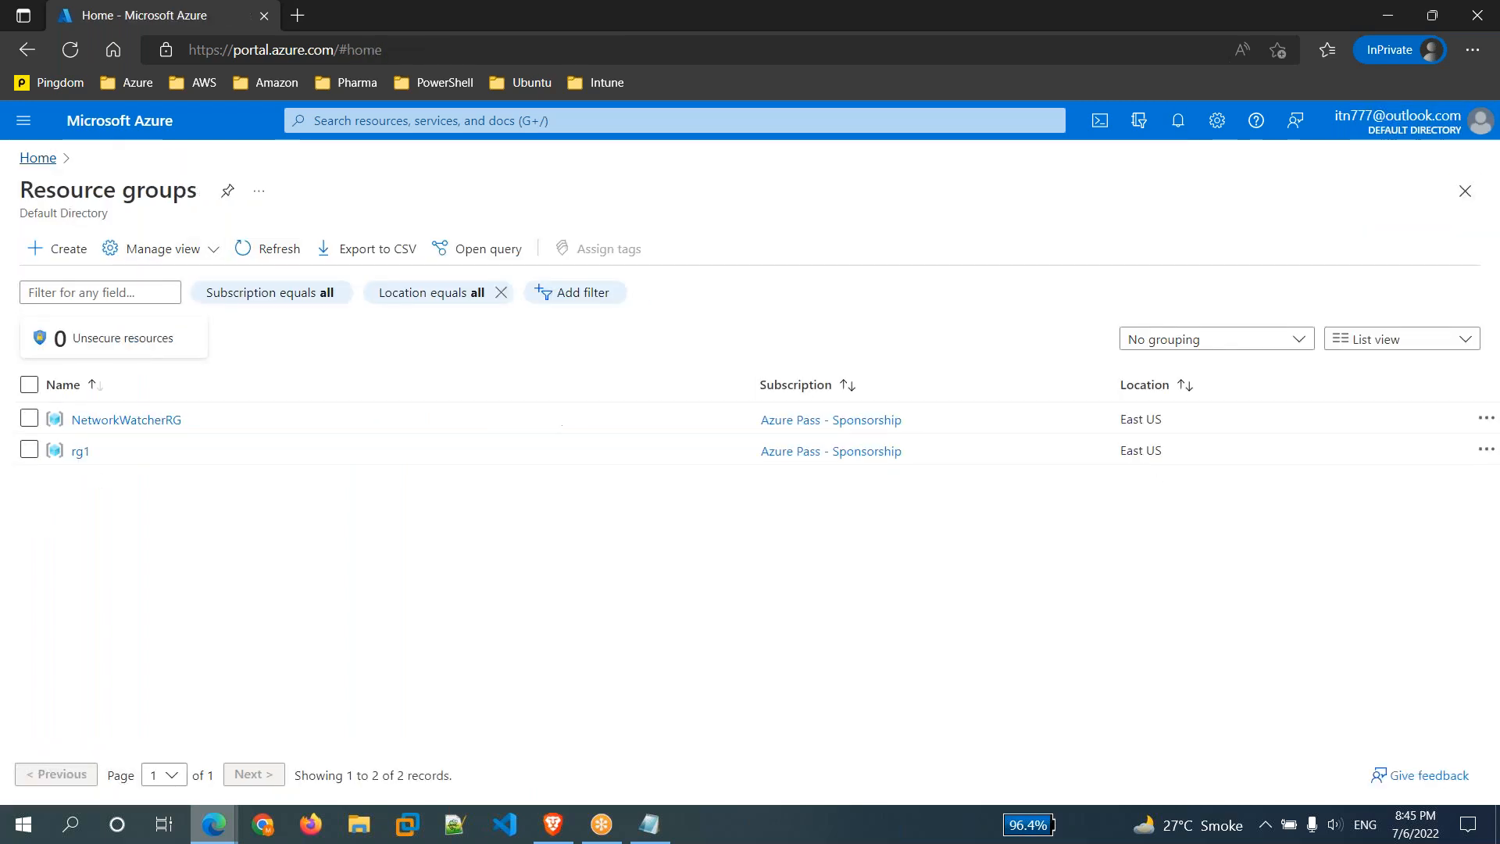
click(598, 248)
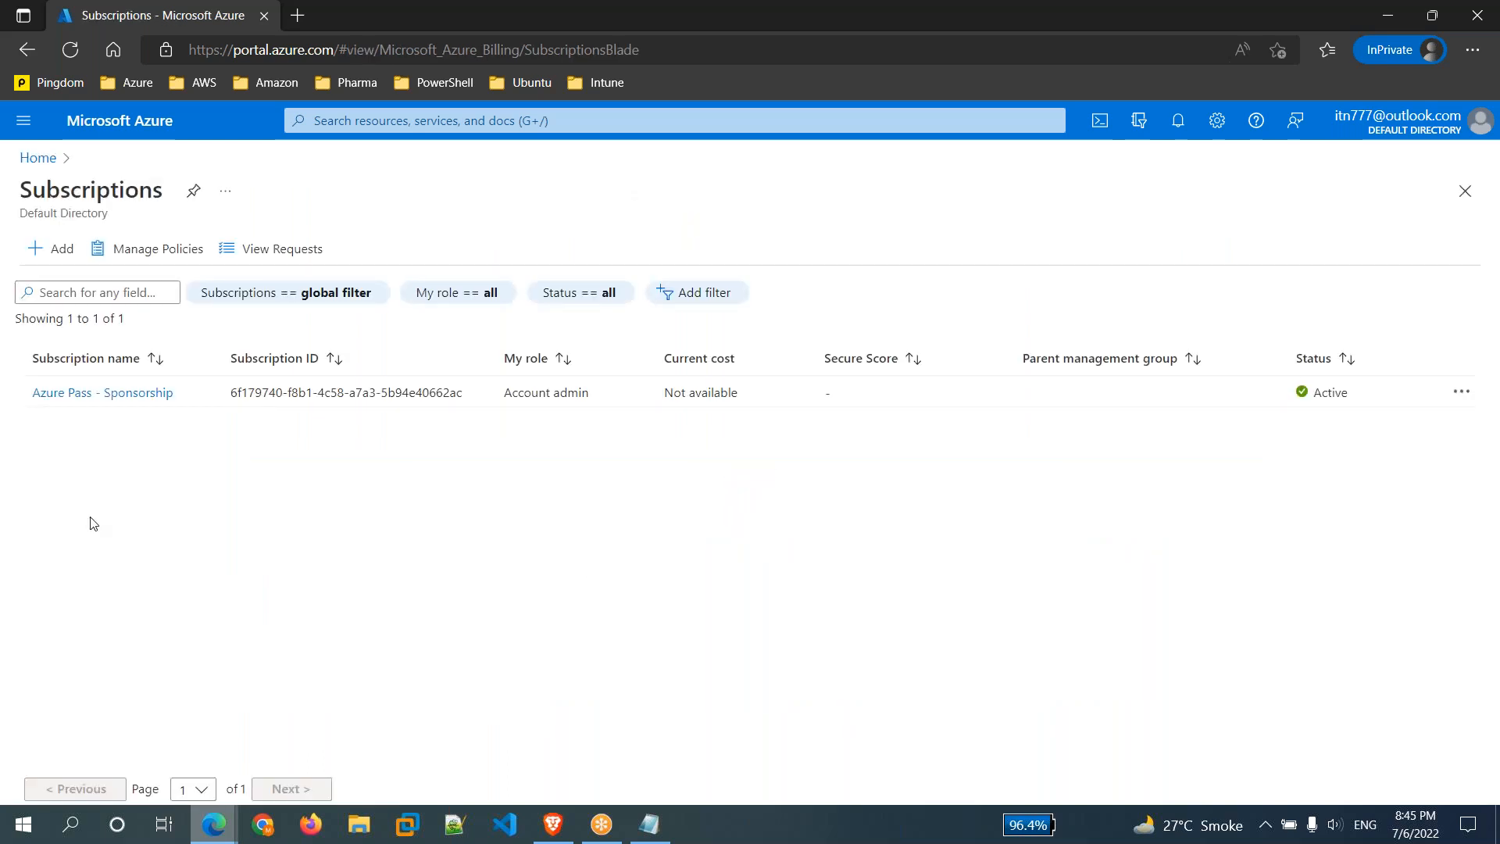
click(134, 394)
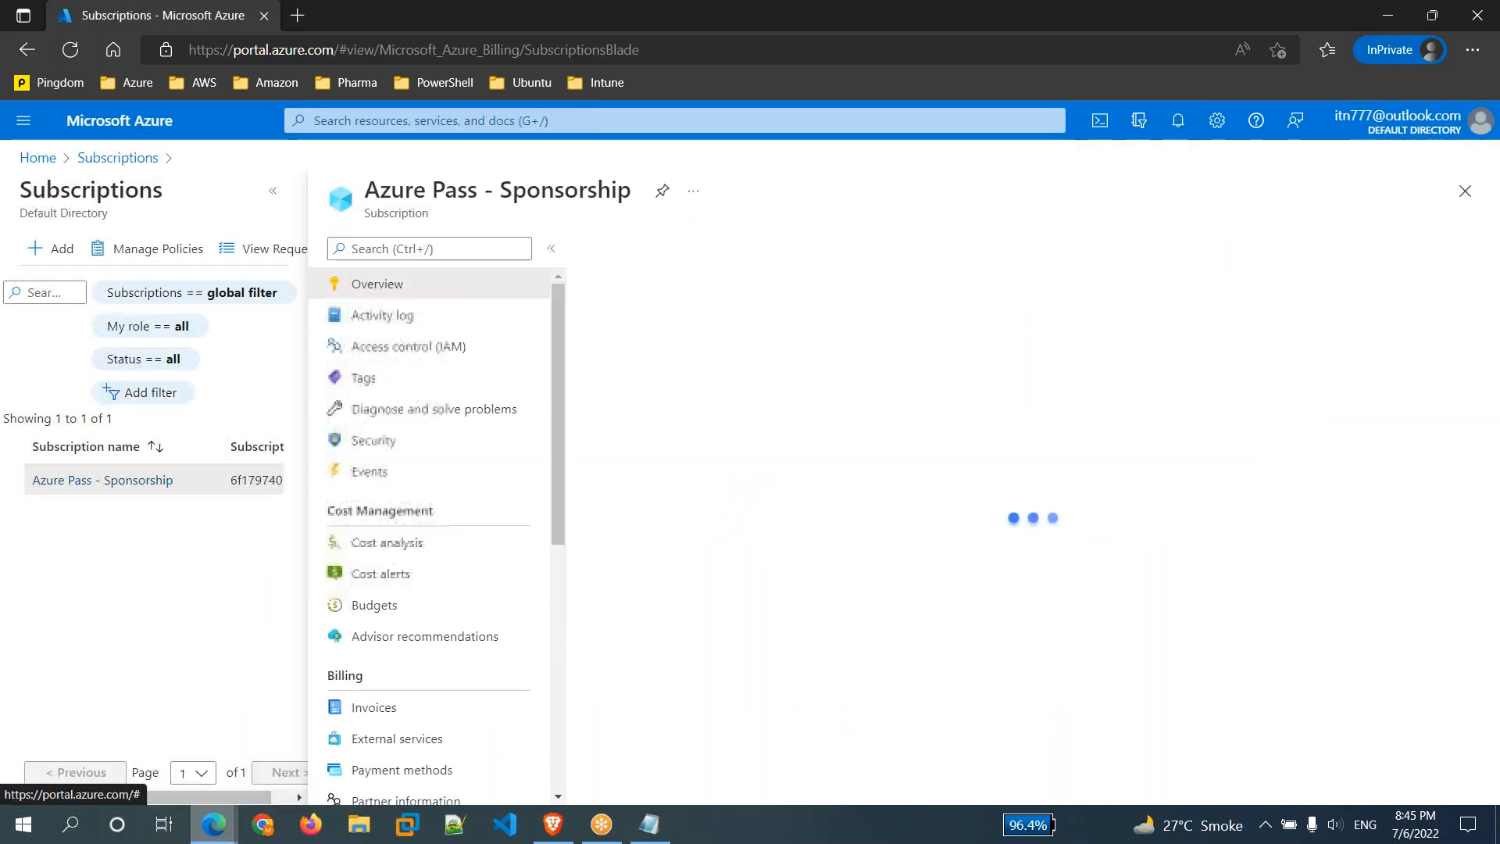
scroll(452, 625, down, 6)
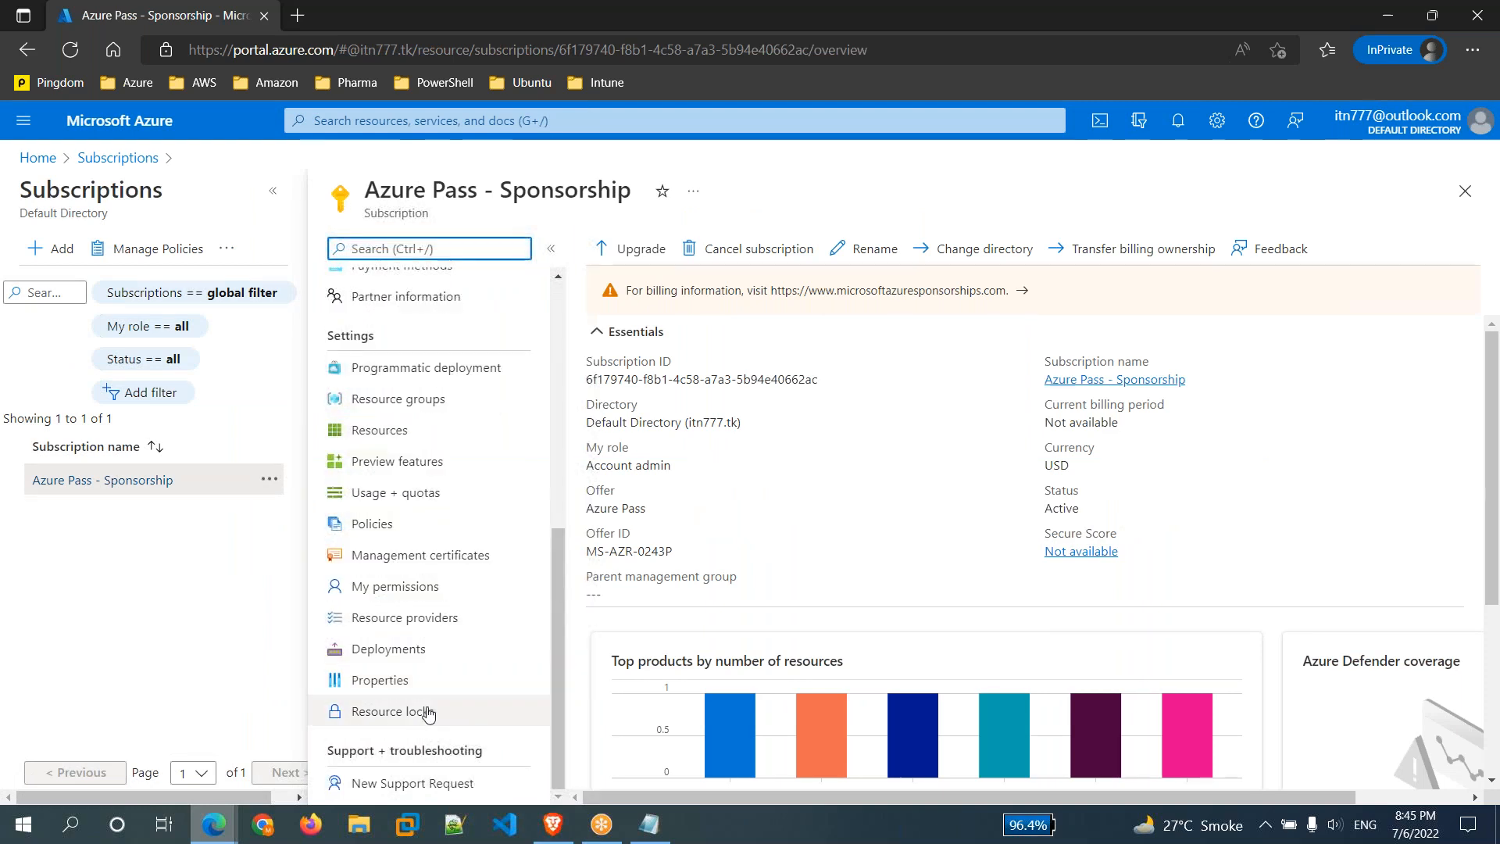
click(399, 715)
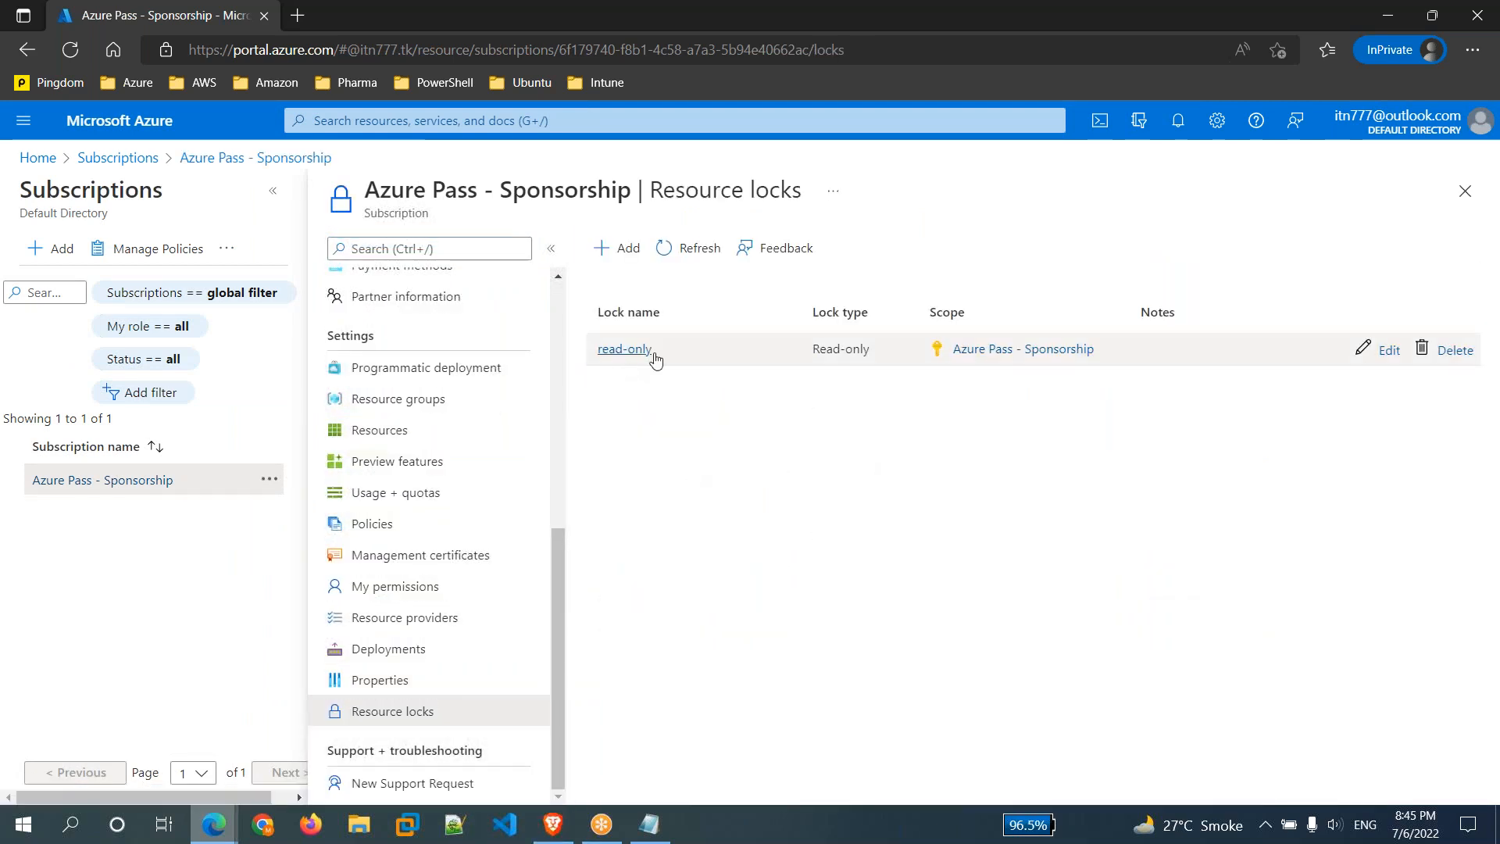
click(1453, 350)
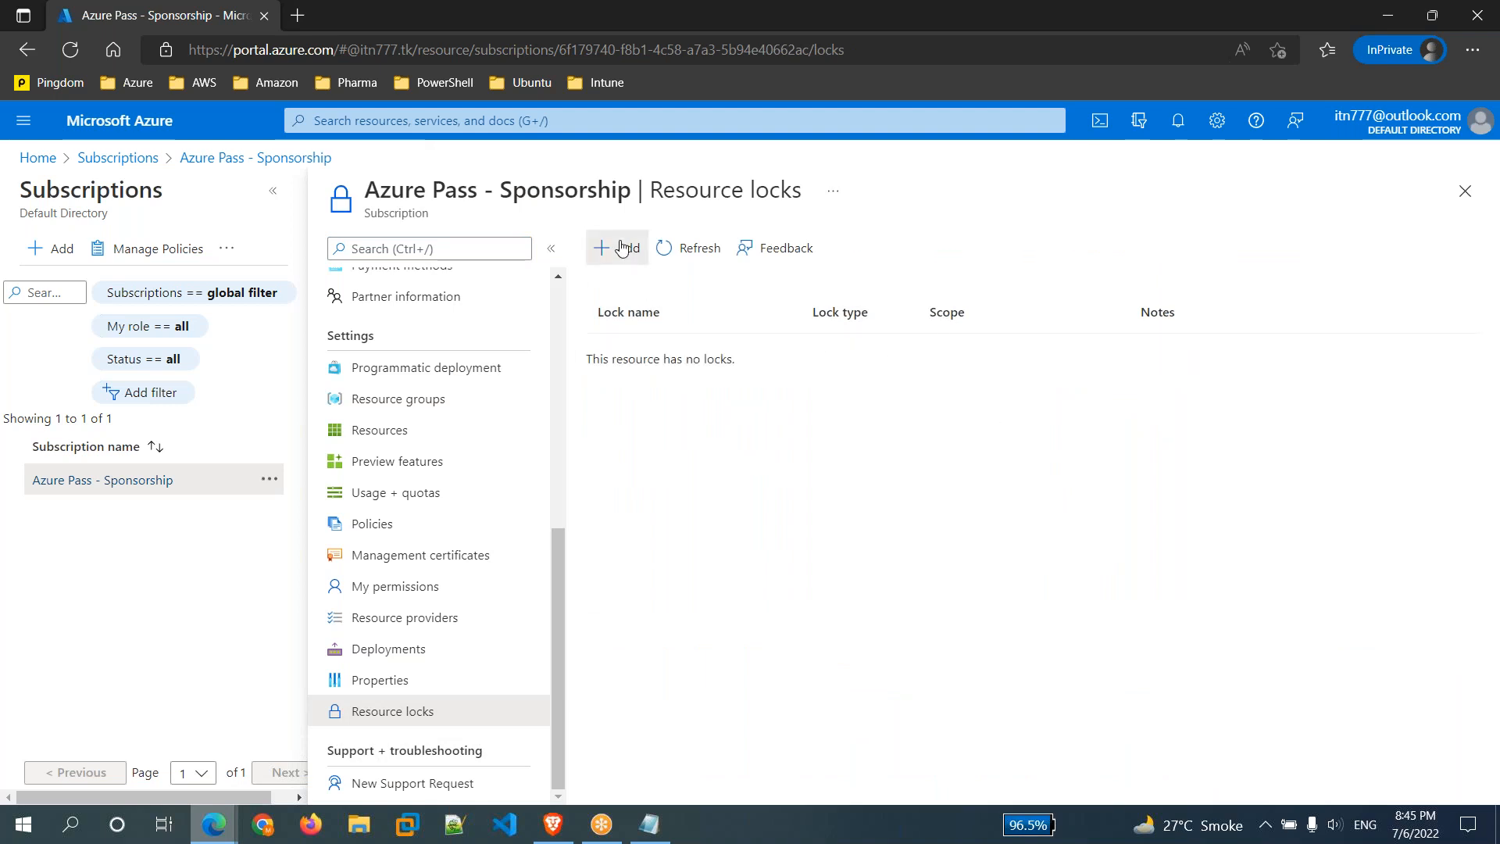
- Add a Delete-type lock named Delete-Lock and refresh the locks list
click(622, 248)
text(Delete-Lock)
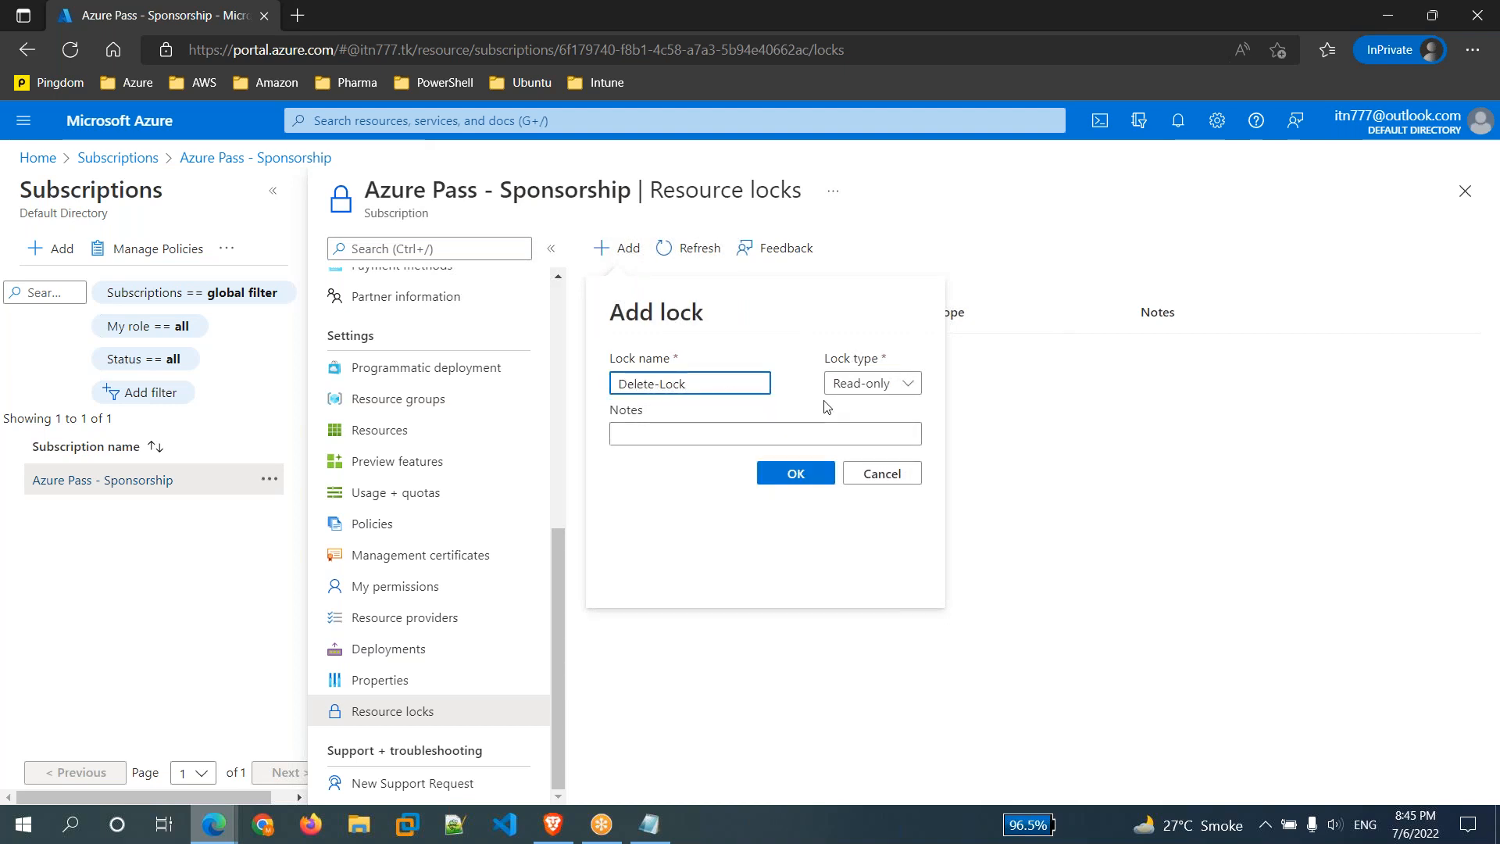
click(855, 382)
click(849, 438)
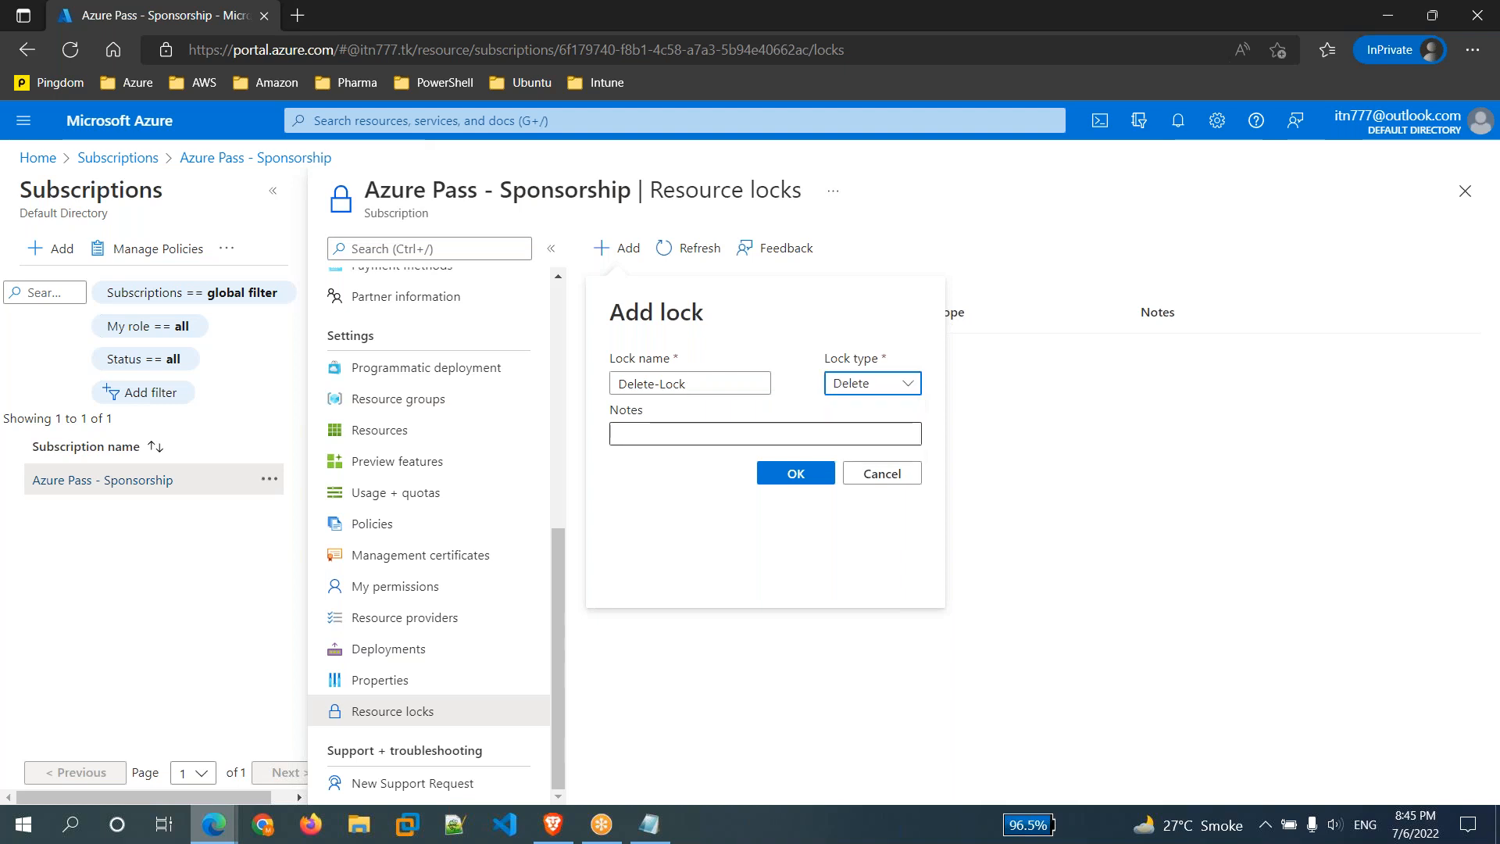
click(813, 475)
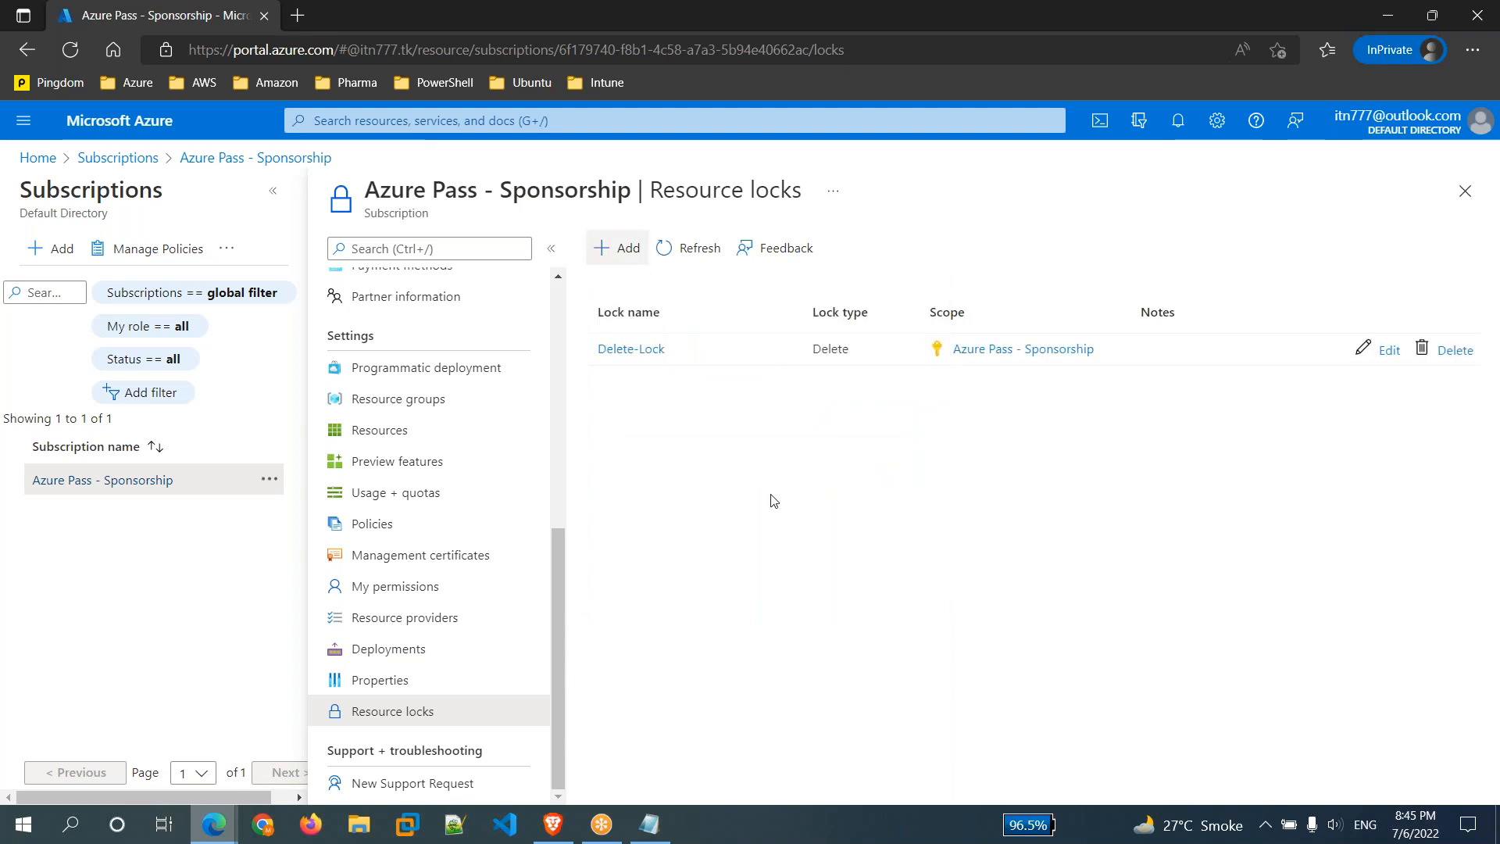
click(672, 259)
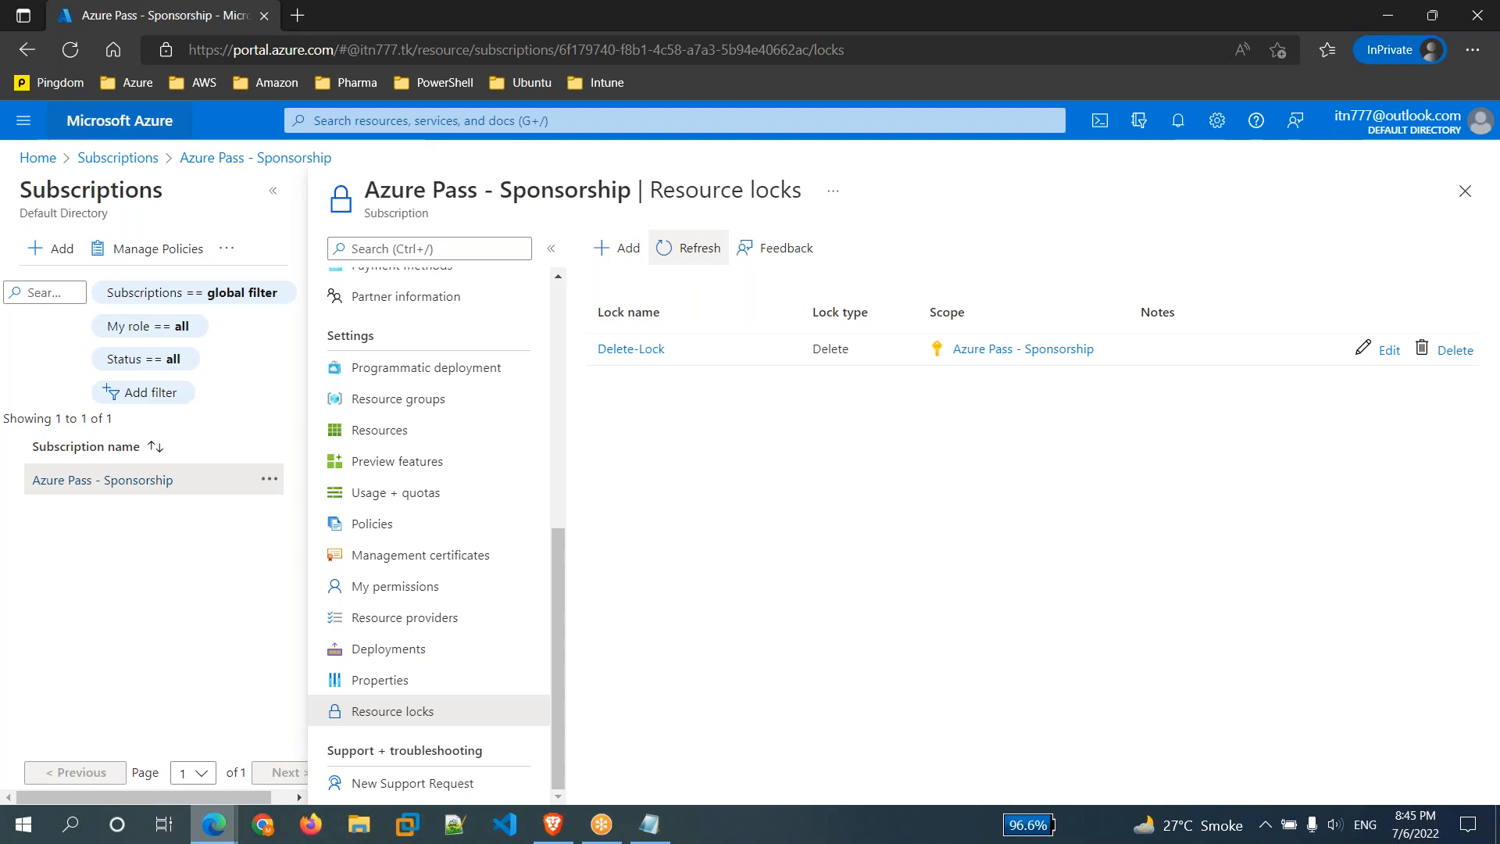
click(50, 160)
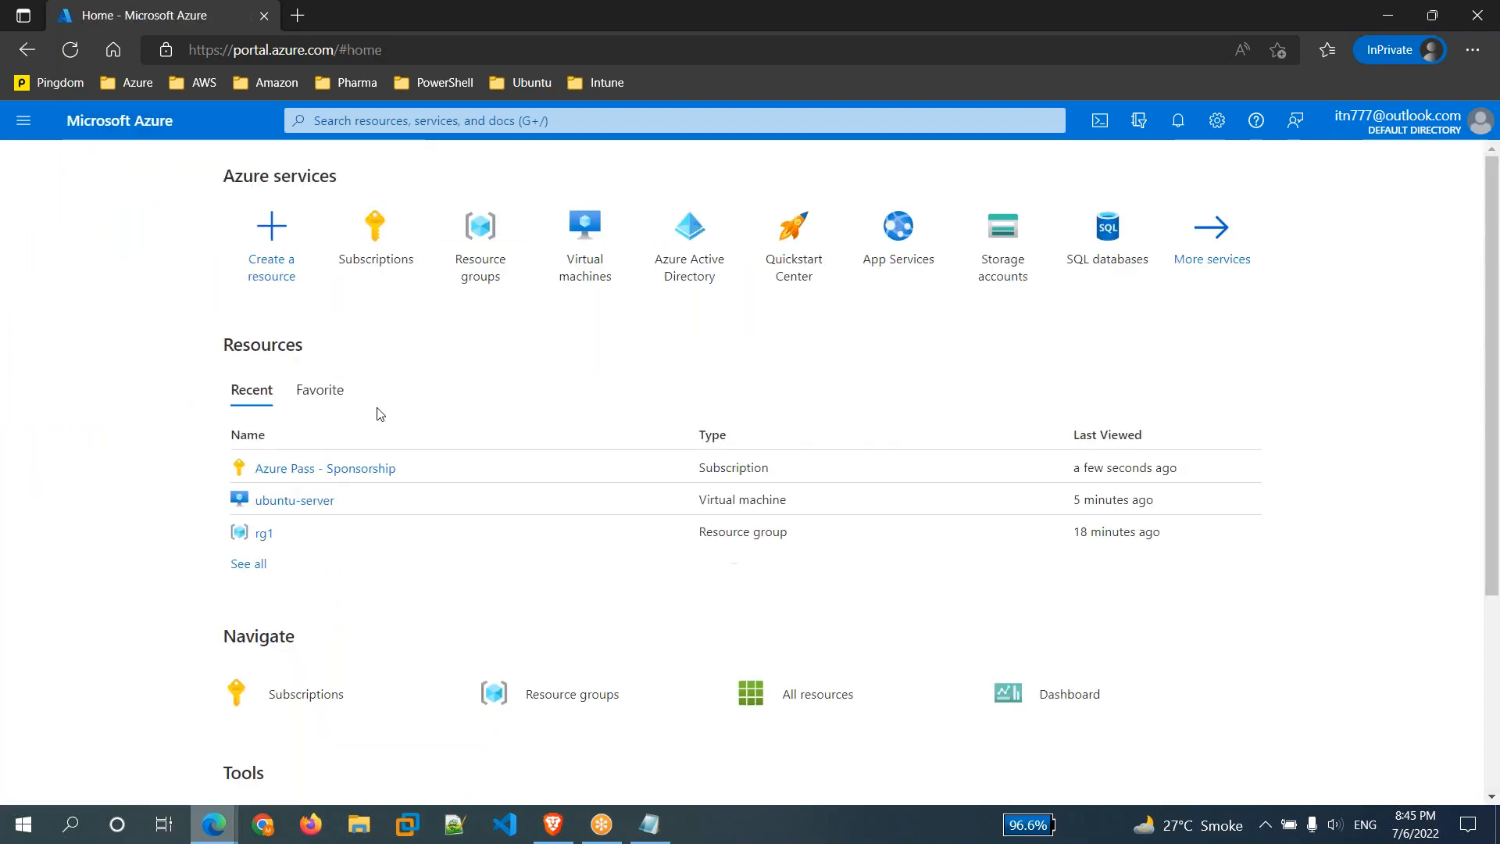
- Create resource group rg2 from the Resource groups list via Review + create
click(480, 273)
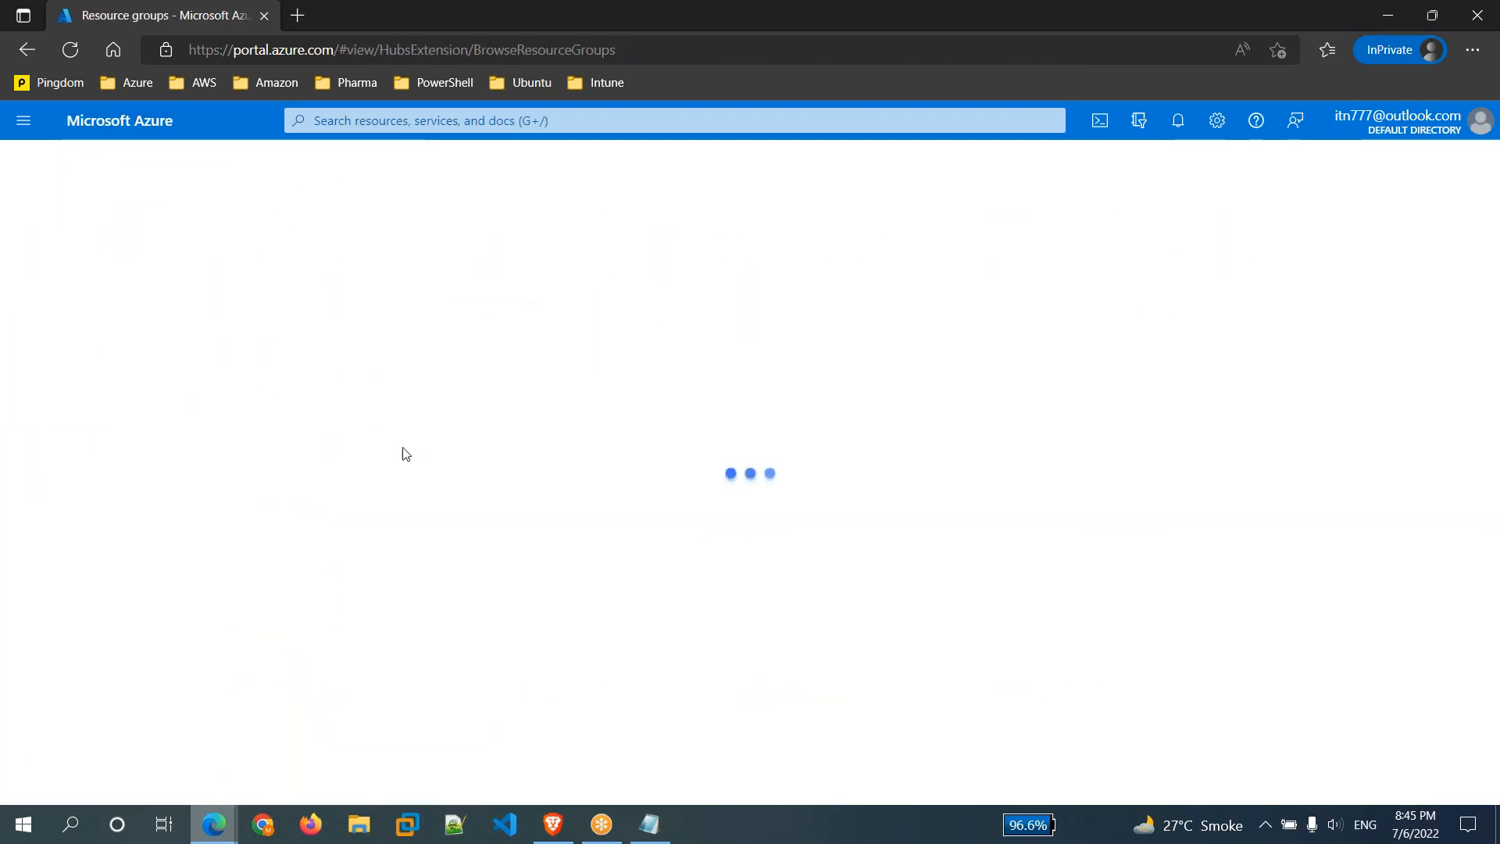
click(64, 250)
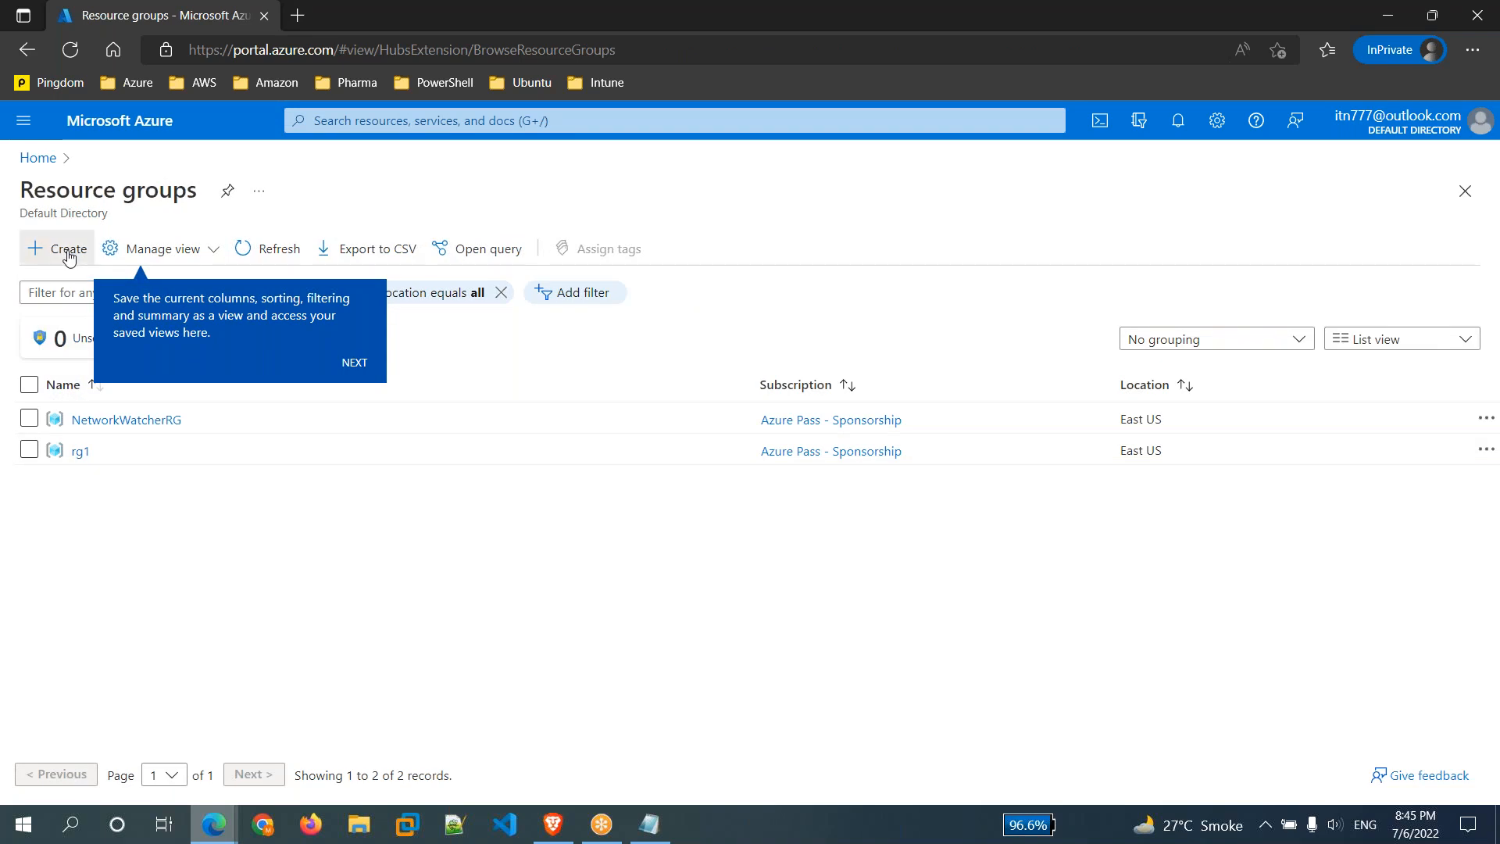
click(342, 441)
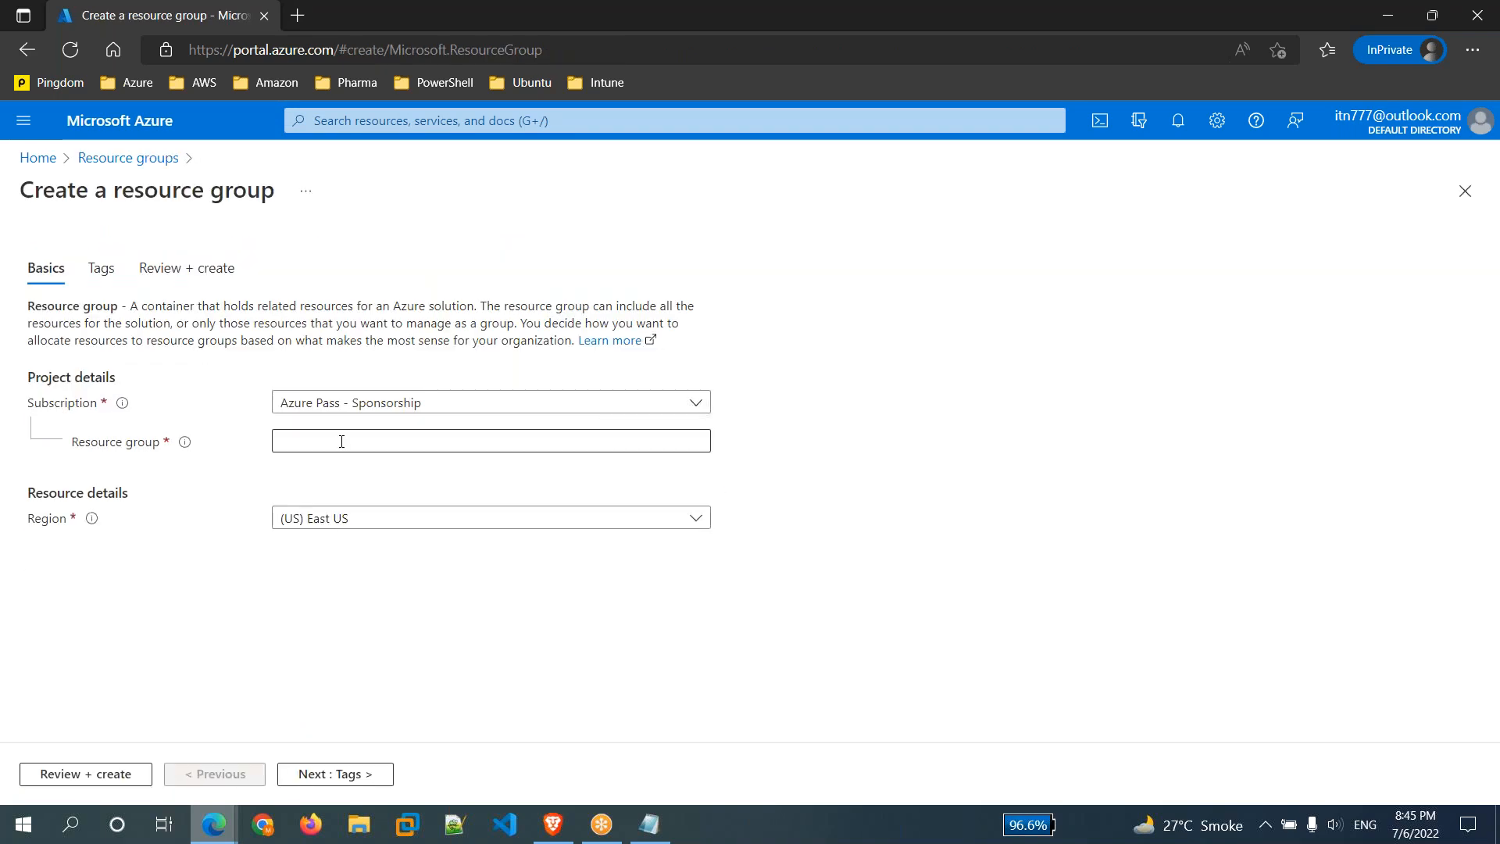
text(rg2)
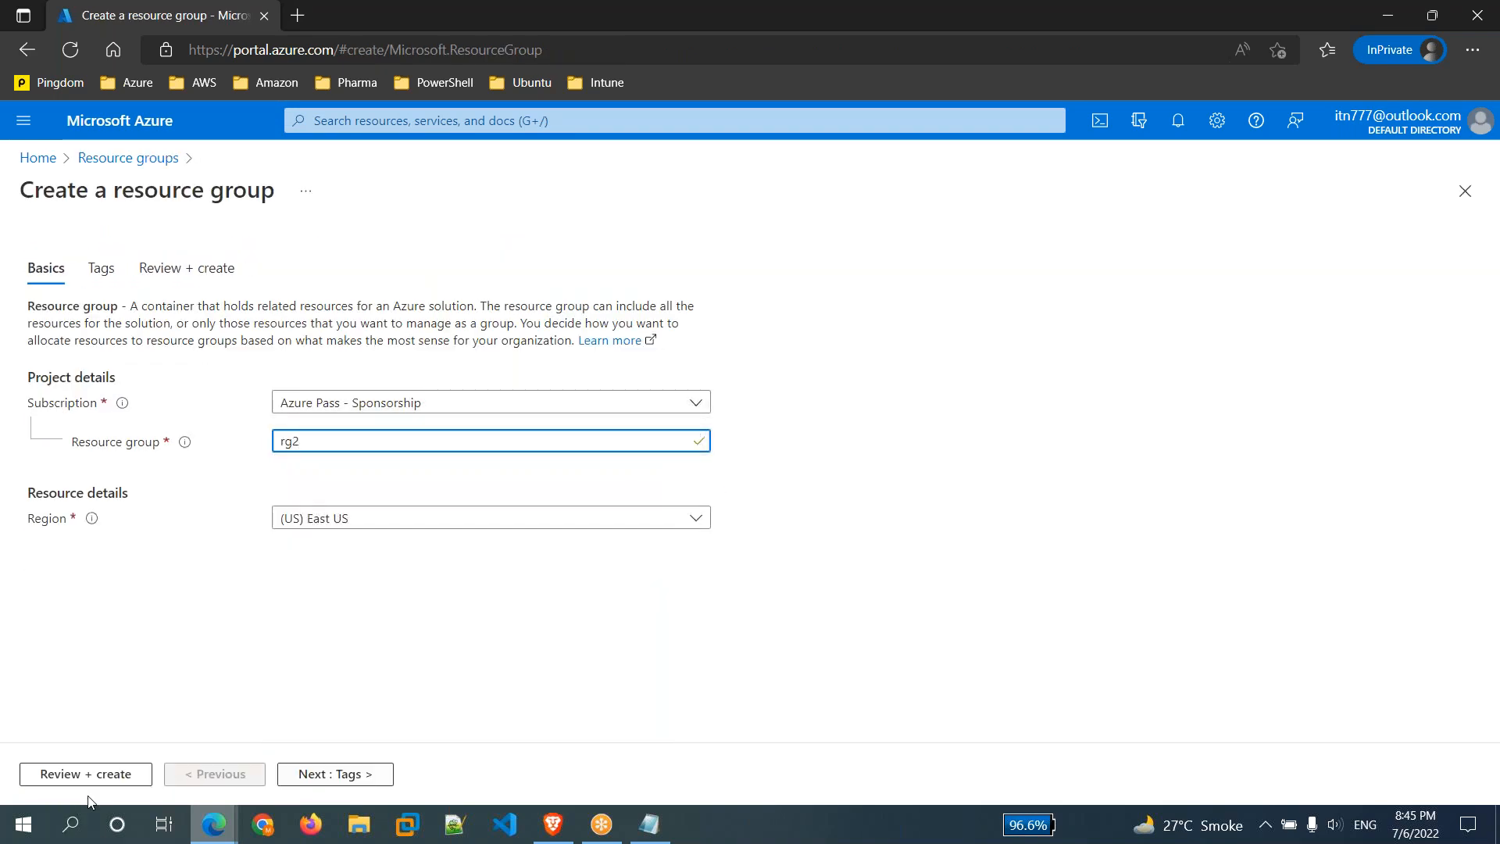
click(113, 775)
click(36, 775)
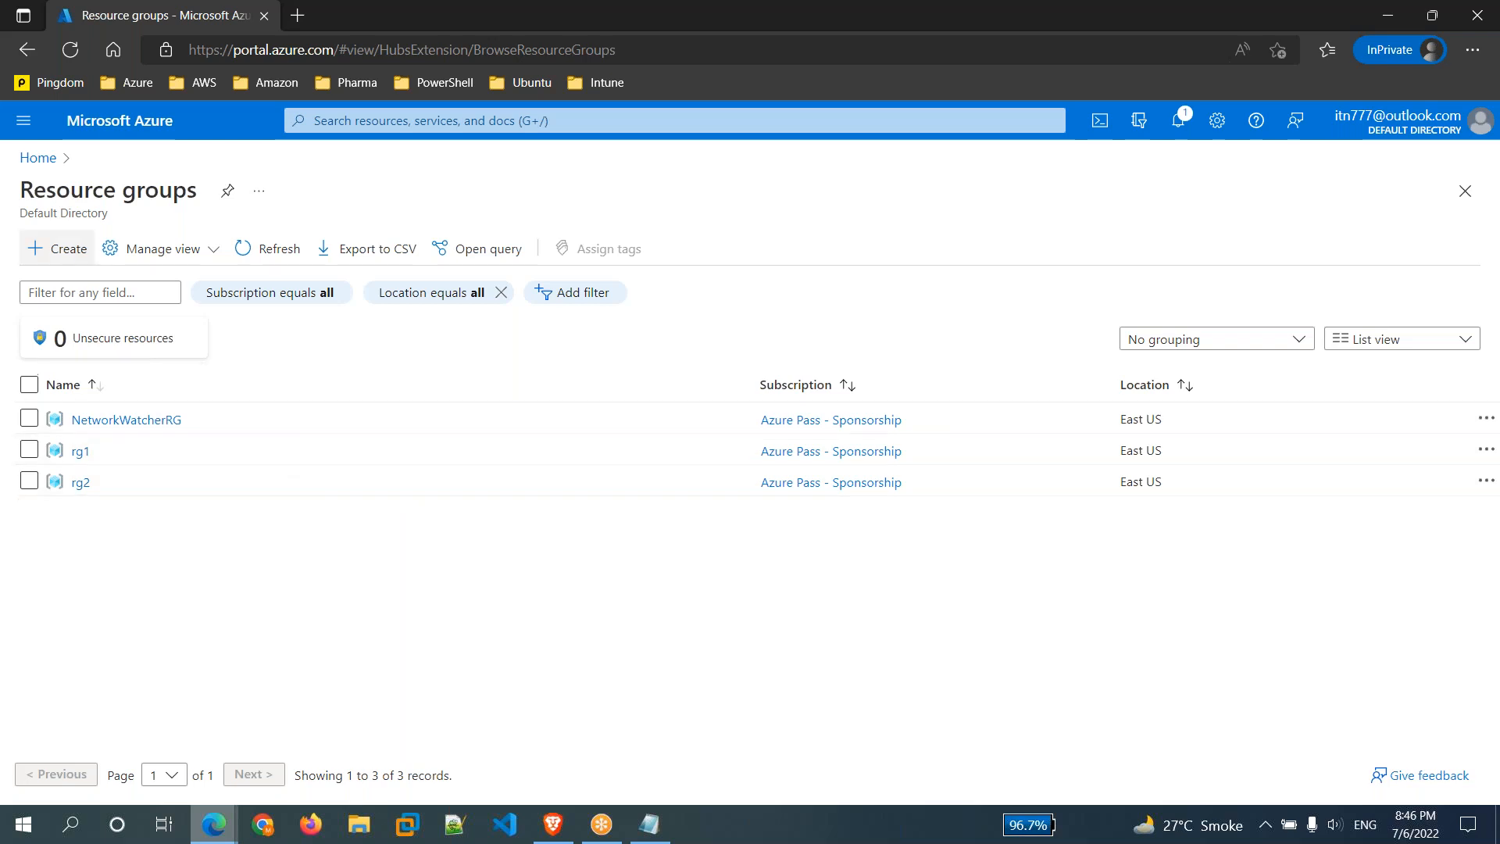
- Delete 'Delete-Lock' from the Azure Pass - Sponsorship subscription's resource locks, then return Home
click(36, 160)
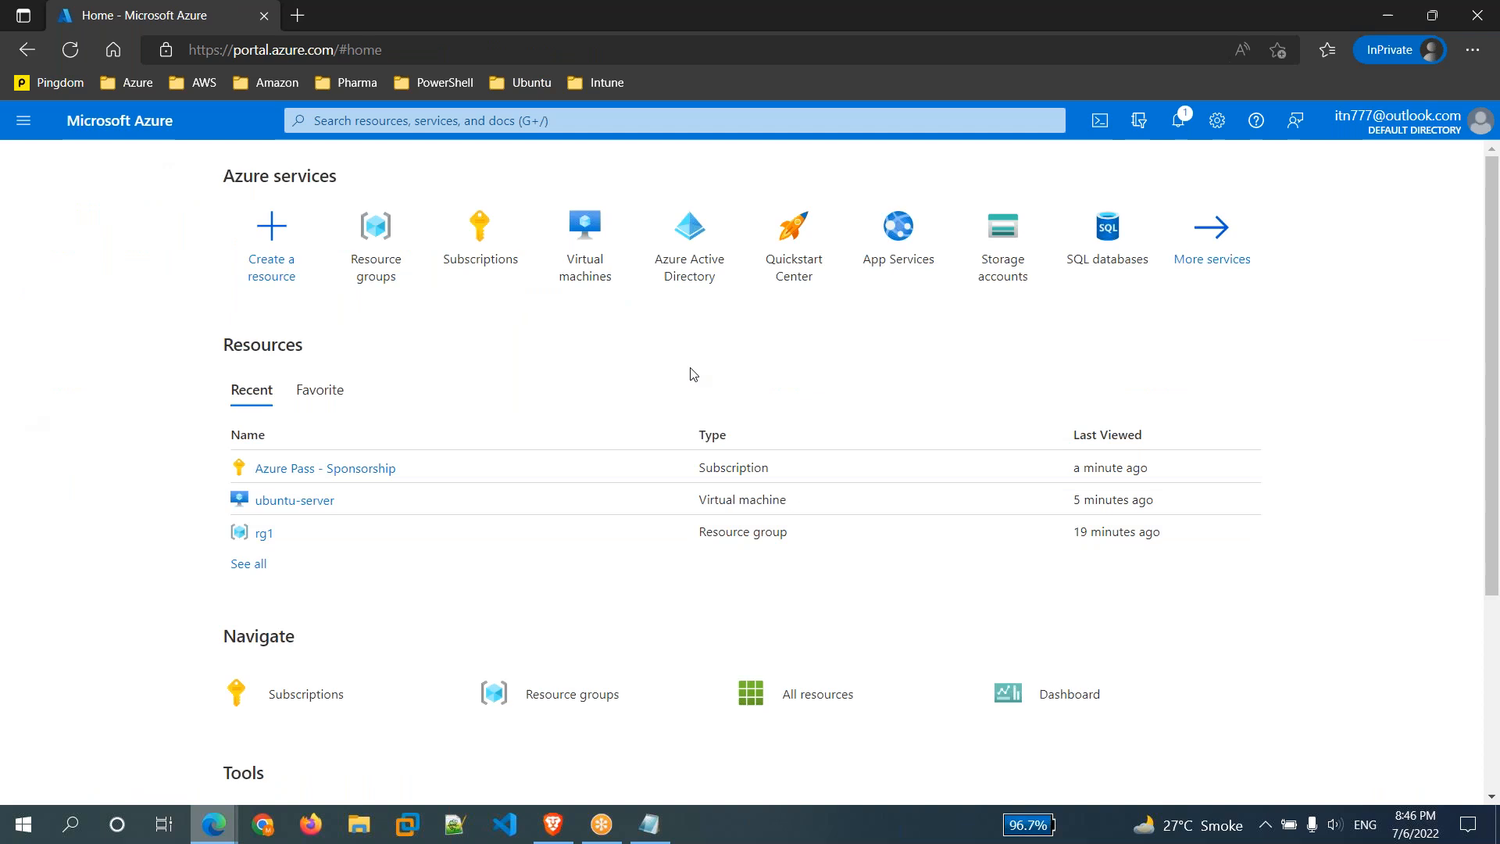
click(474, 266)
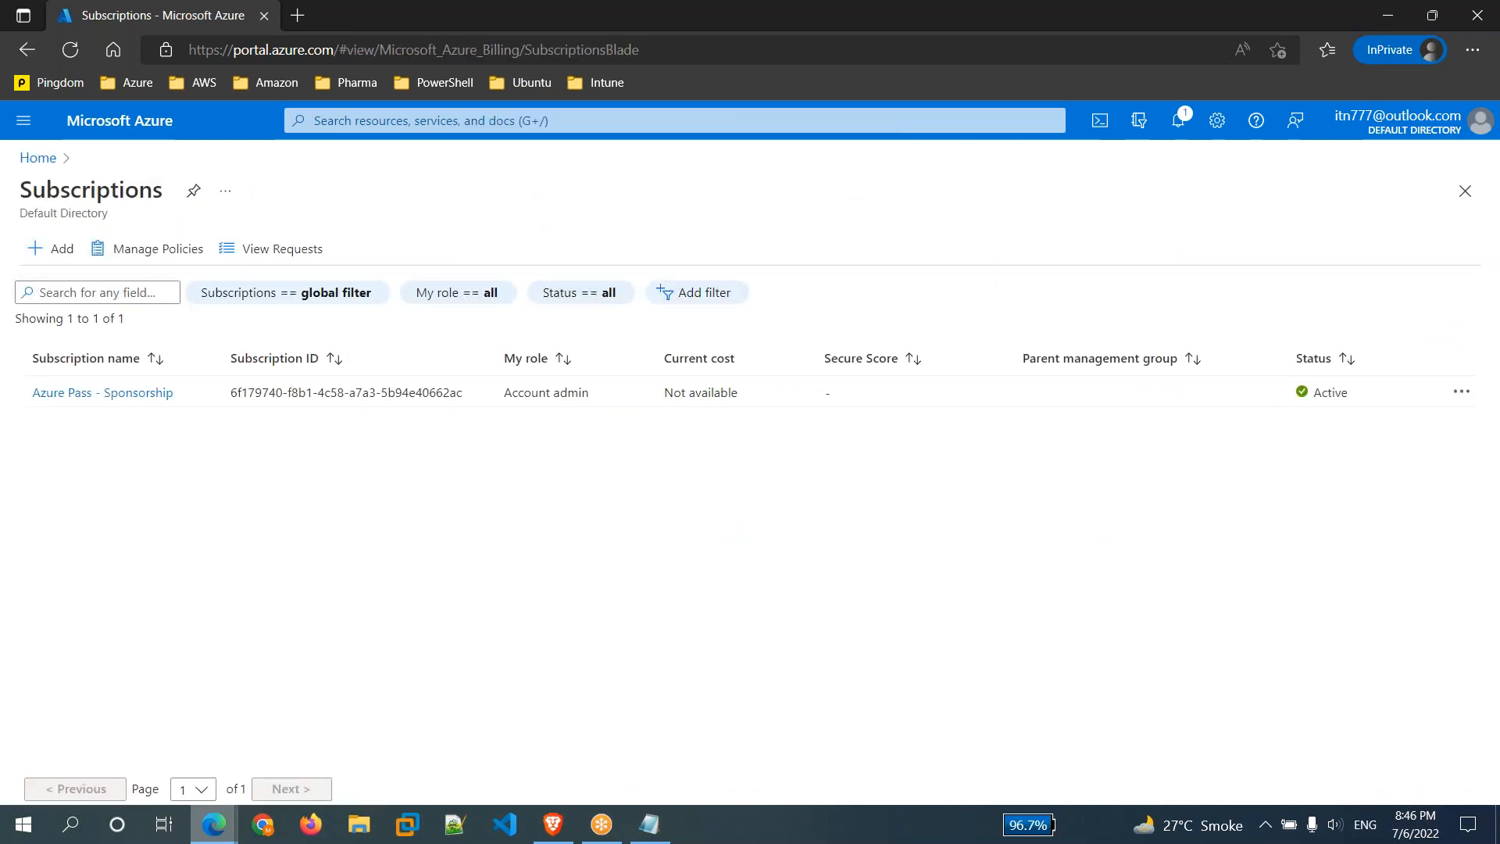
click(147, 394)
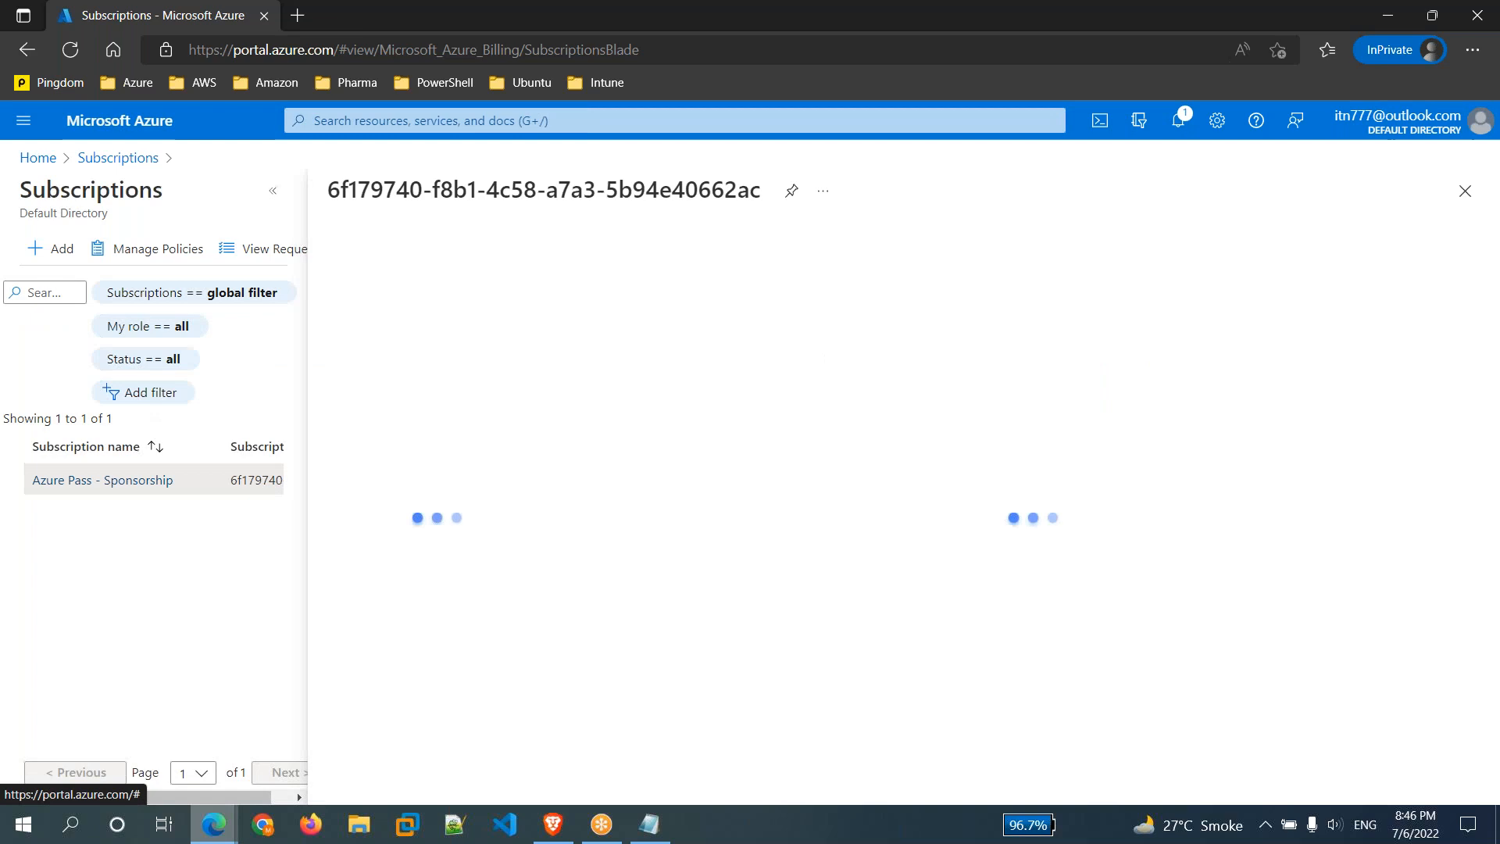
scroll(486, 619, down, 7)
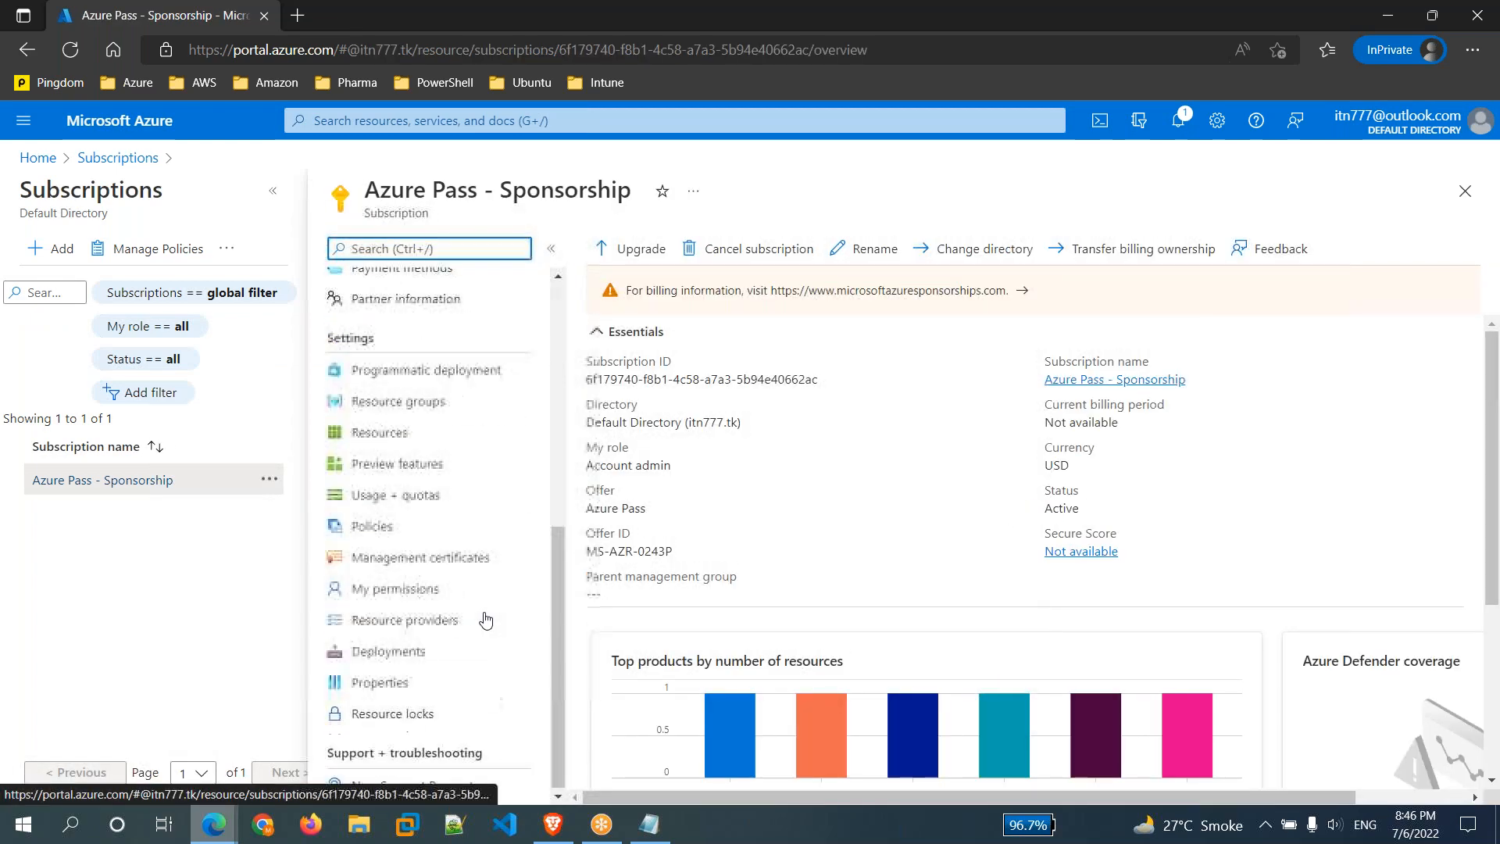
click(402, 714)
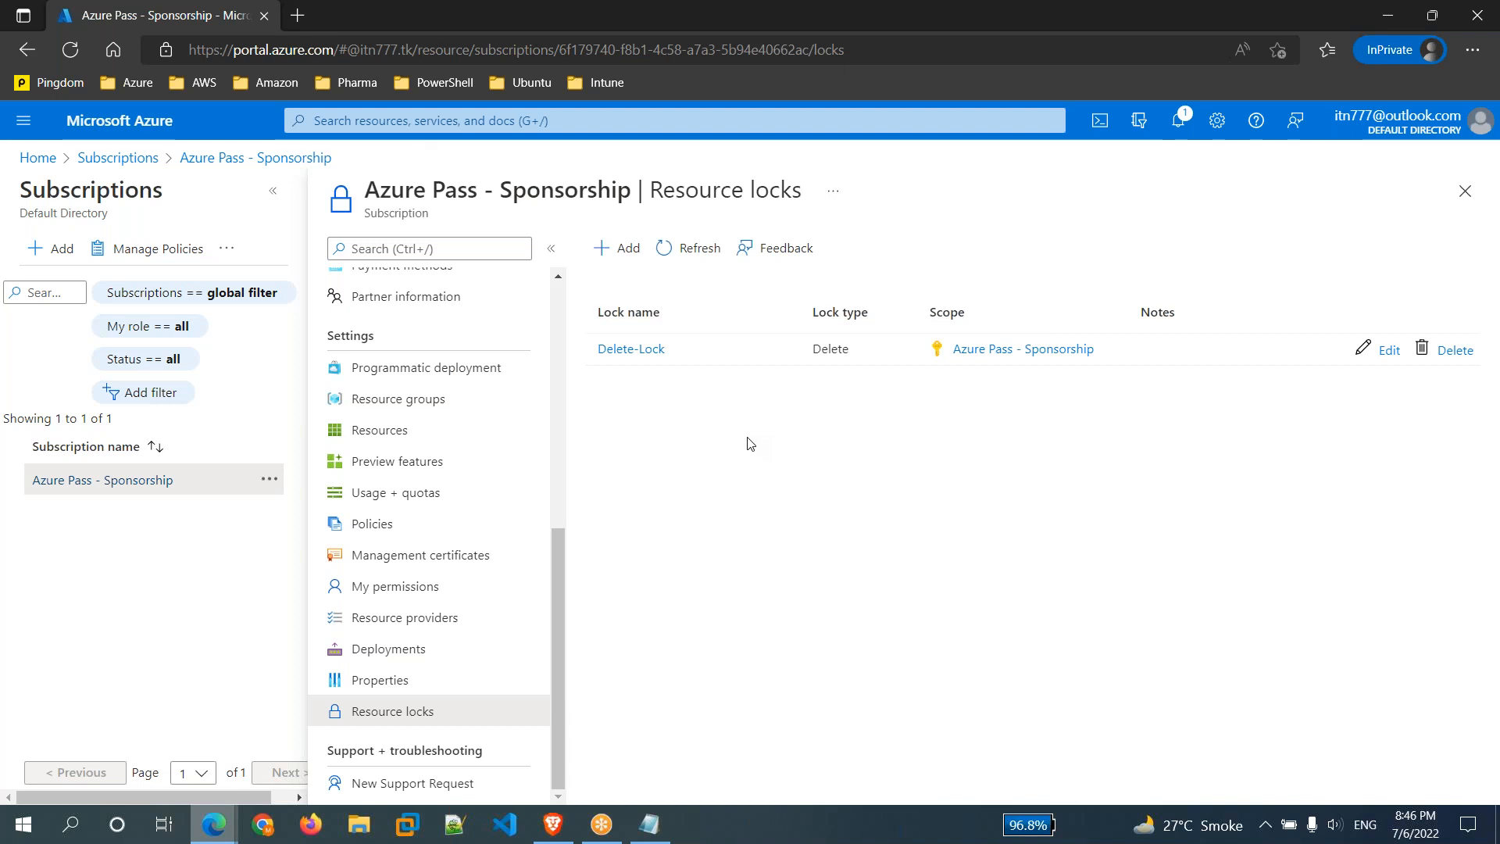
click(1455, 350)
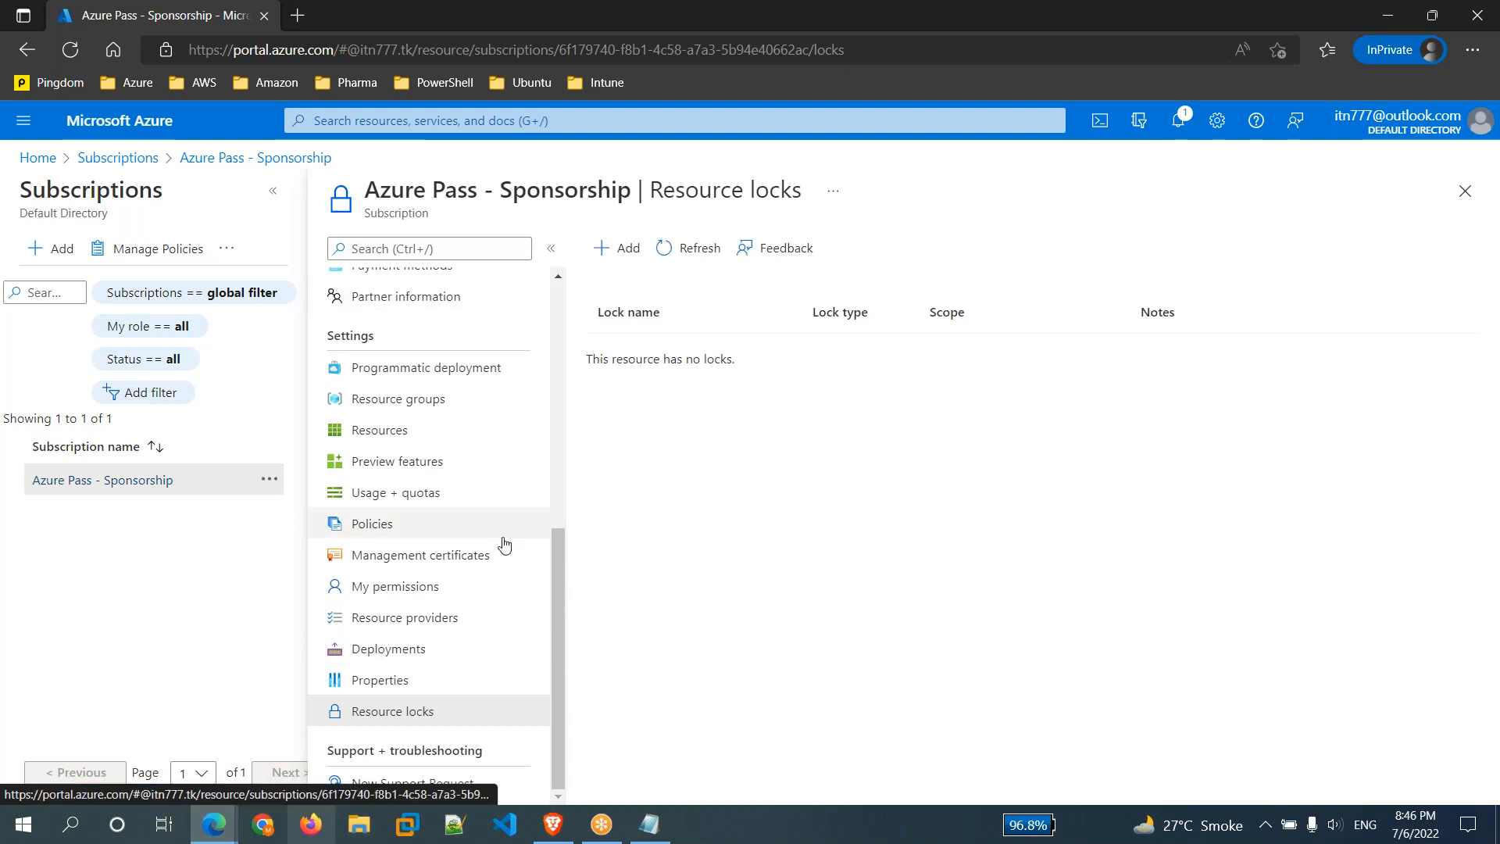
click(37, 159)
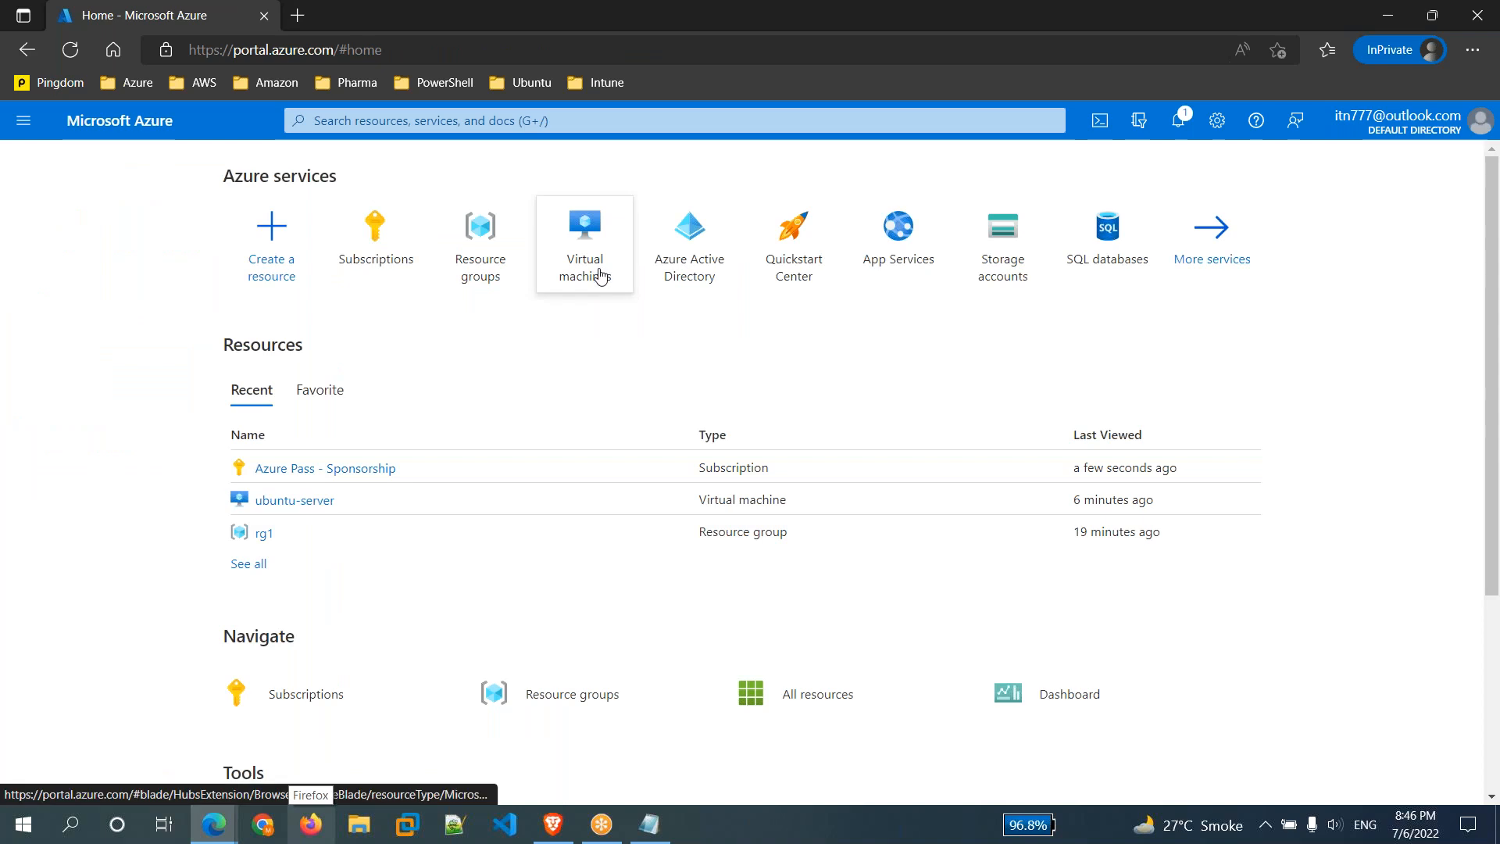
- From the Virtual machines list, open ubuntu-server and go to its Locks page under Settings
mouse_move(591, 277)
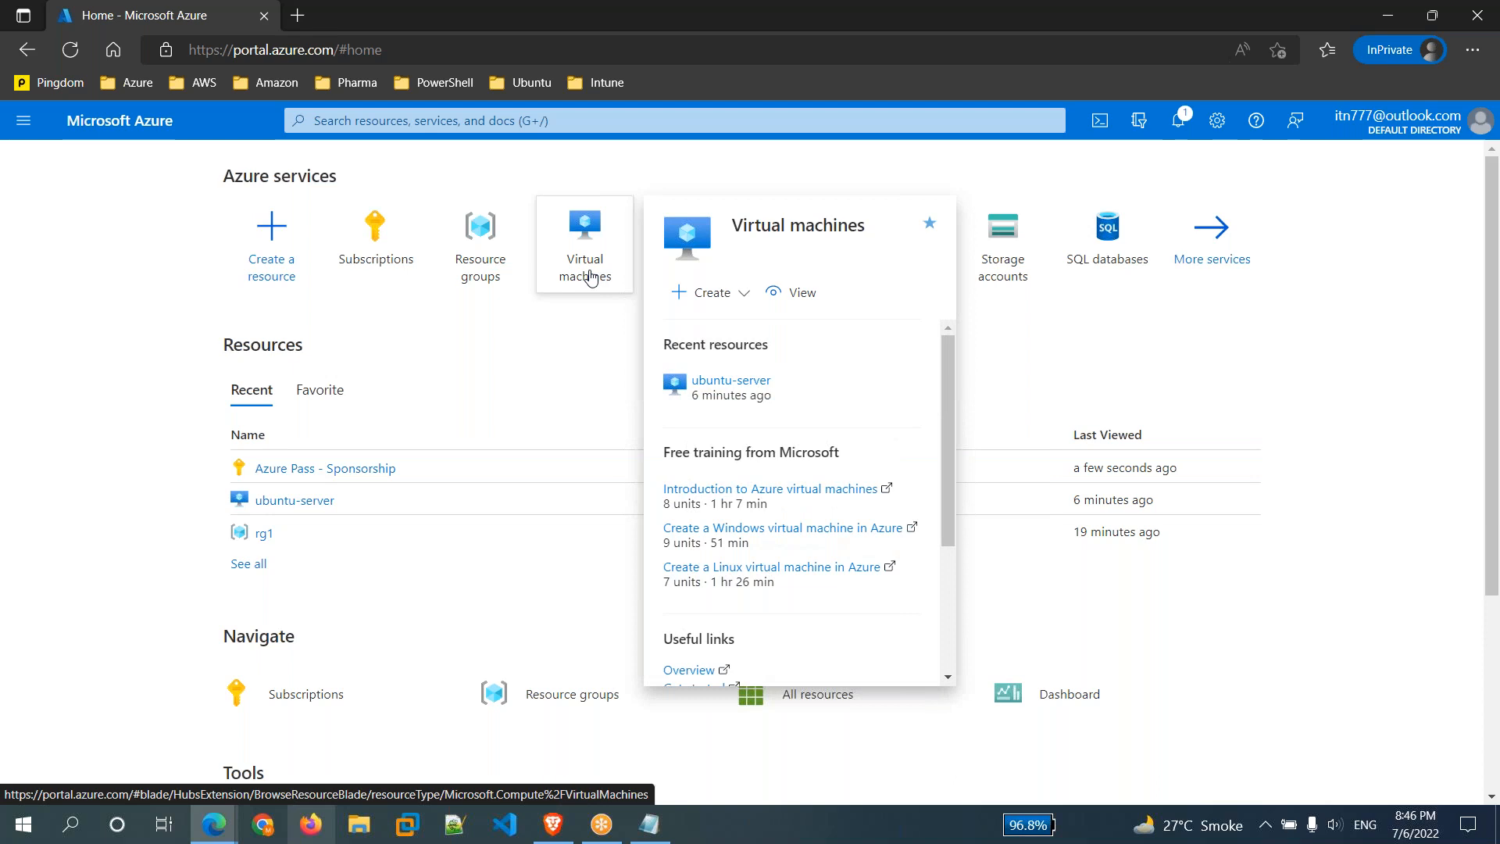
click(590, 277)
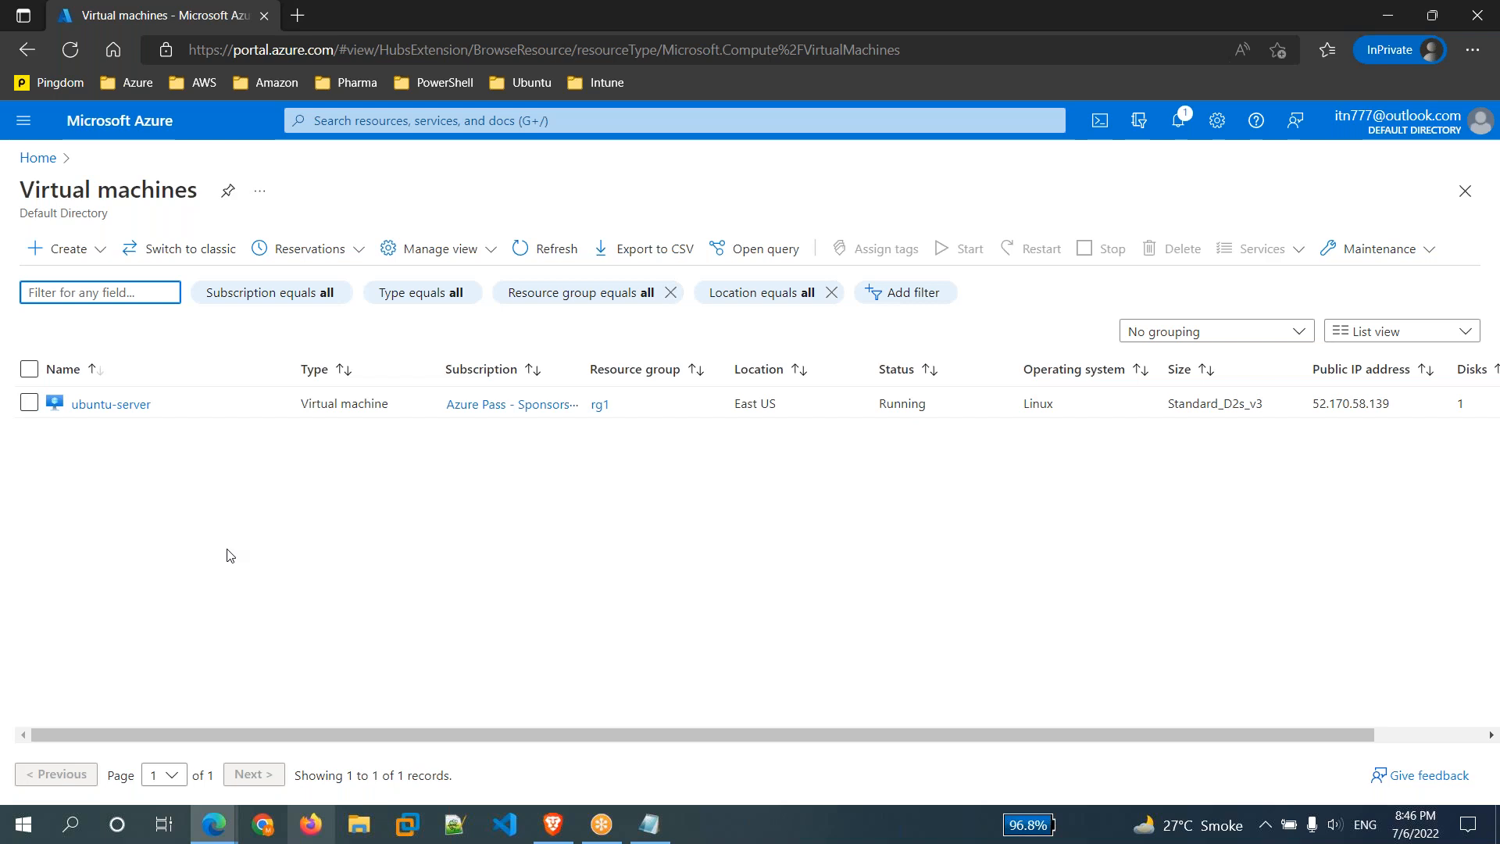
click(111, 404)
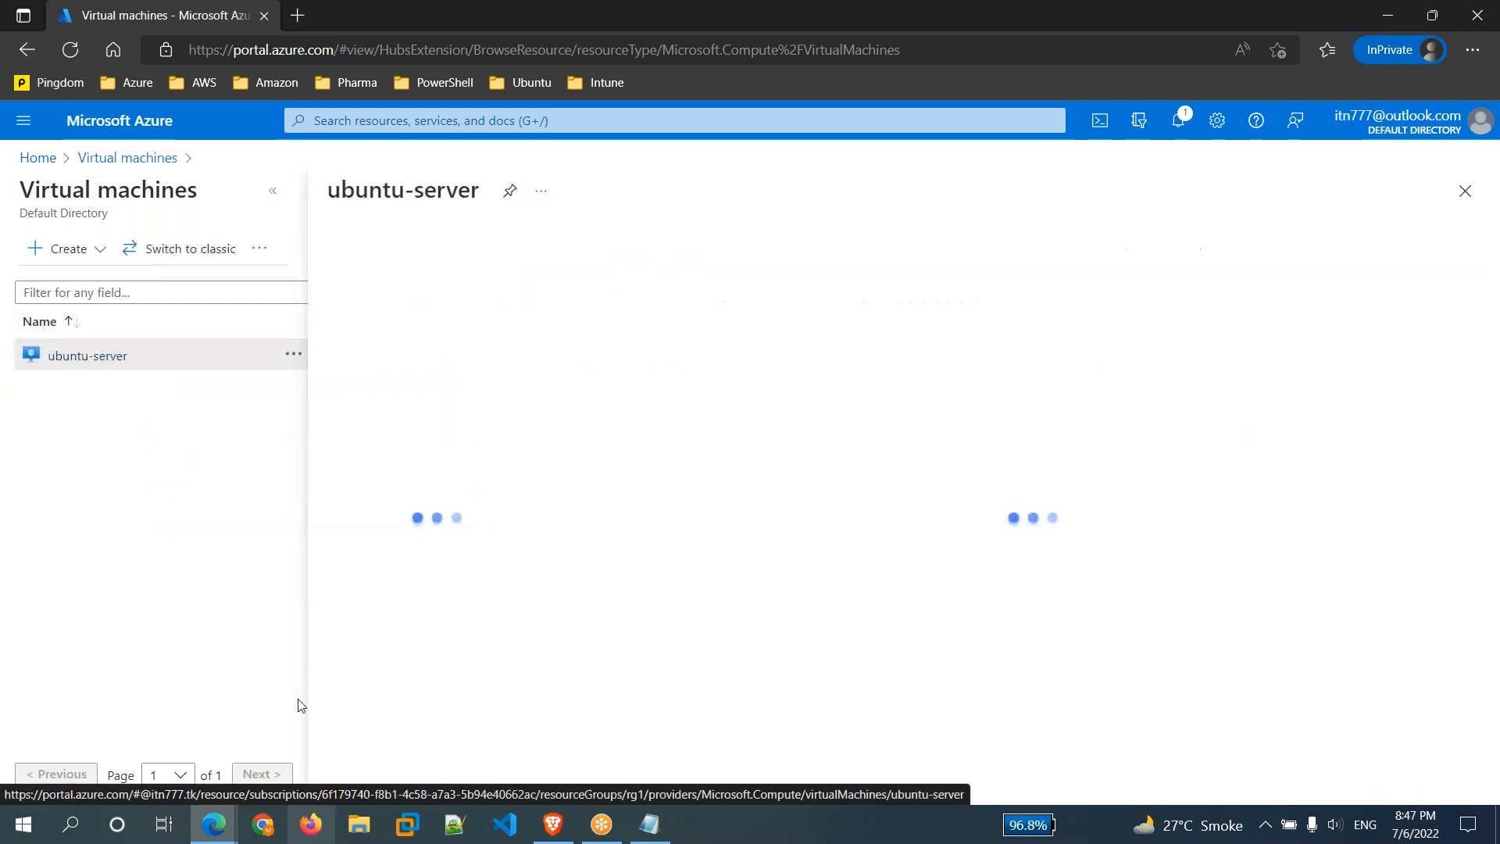
scroll(391, 635, down, 4)
scroll(430, 531, down, 7)
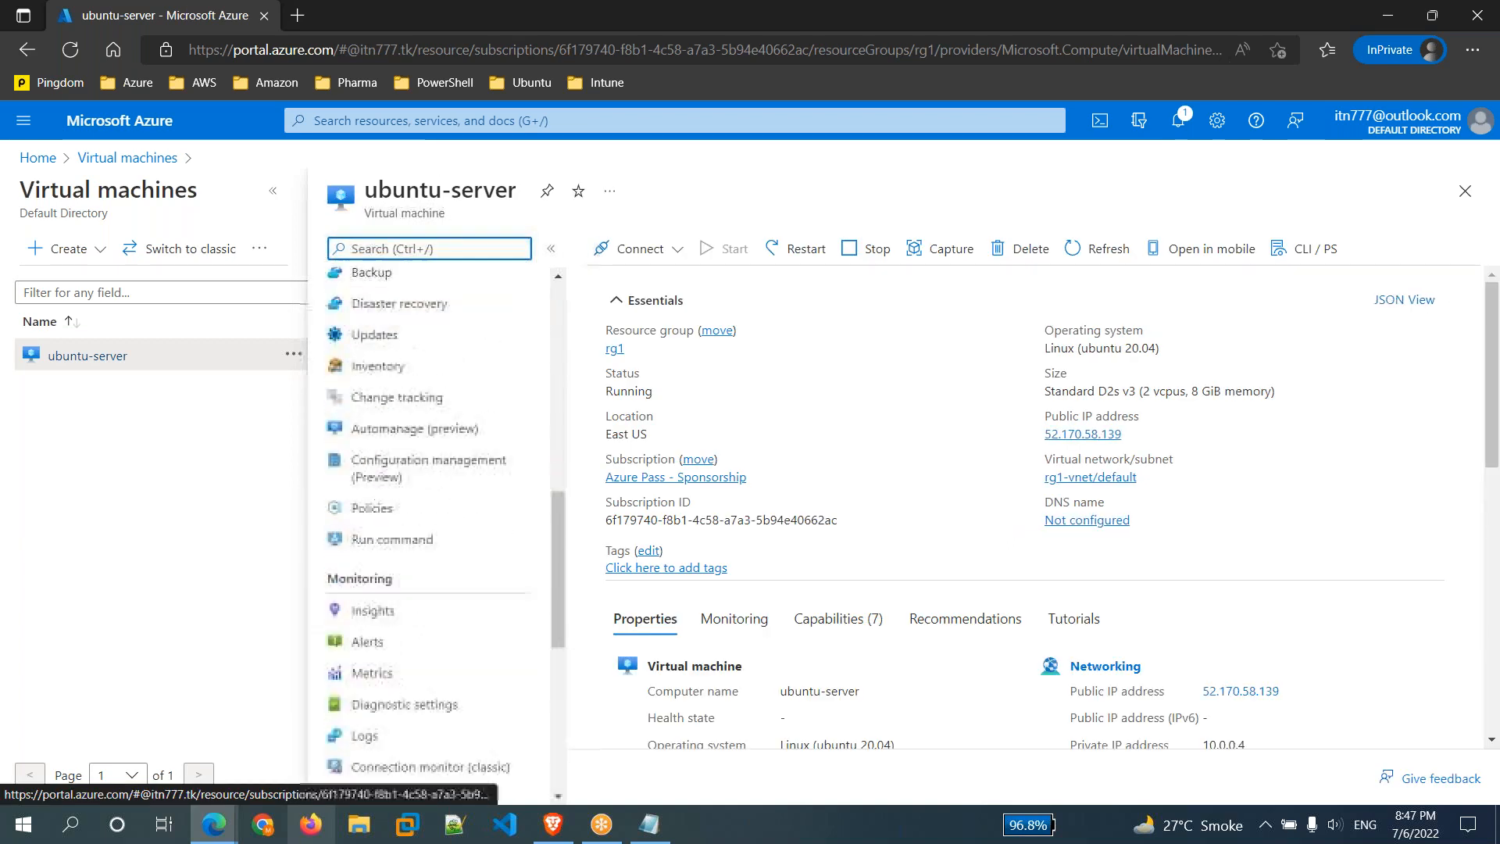
scroll(422, 547, down, 4)
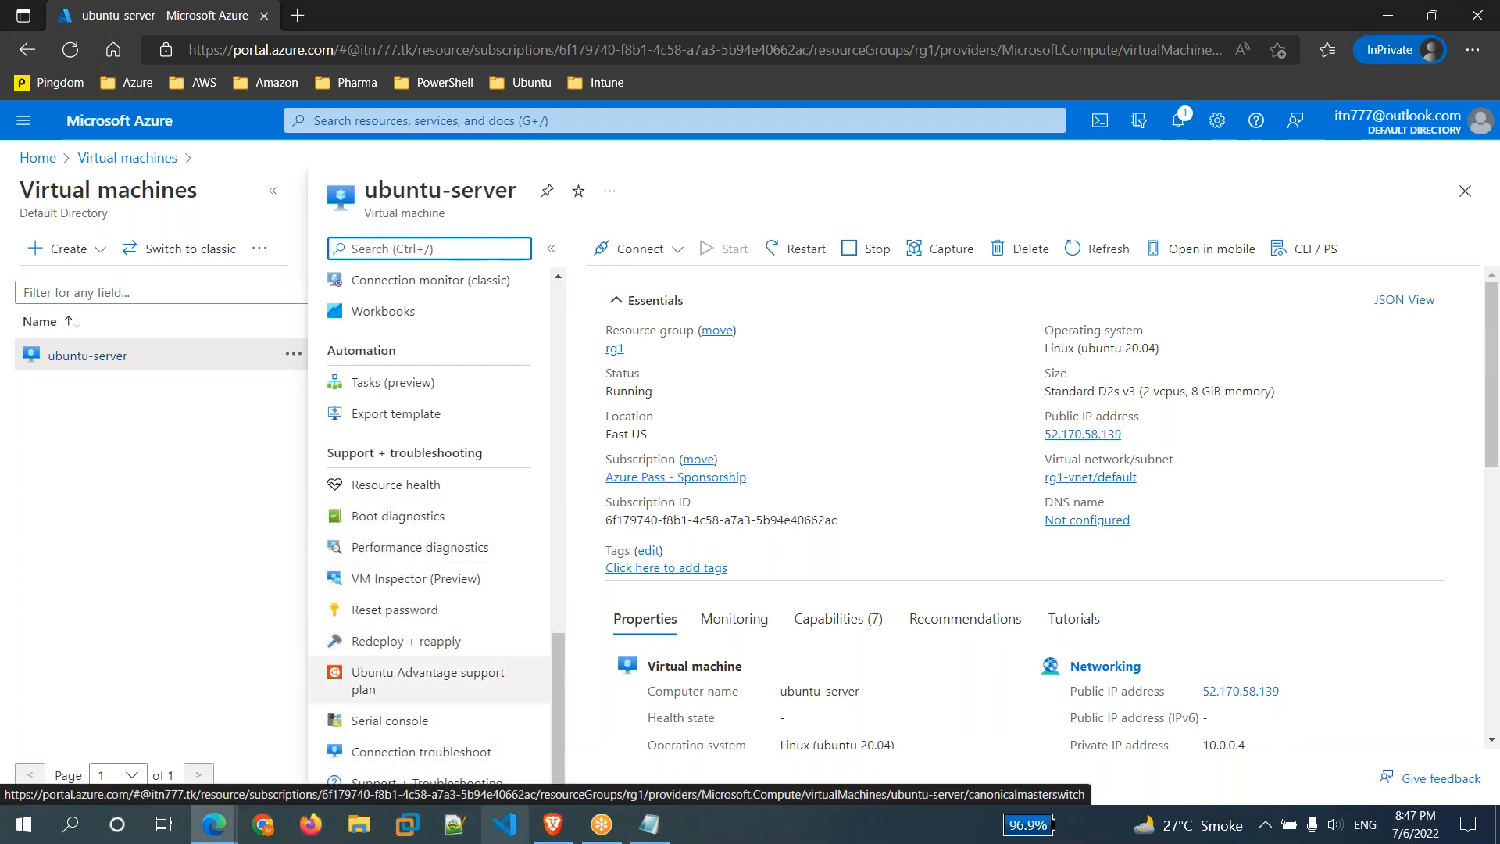
scroll(524, 624, up, 6)
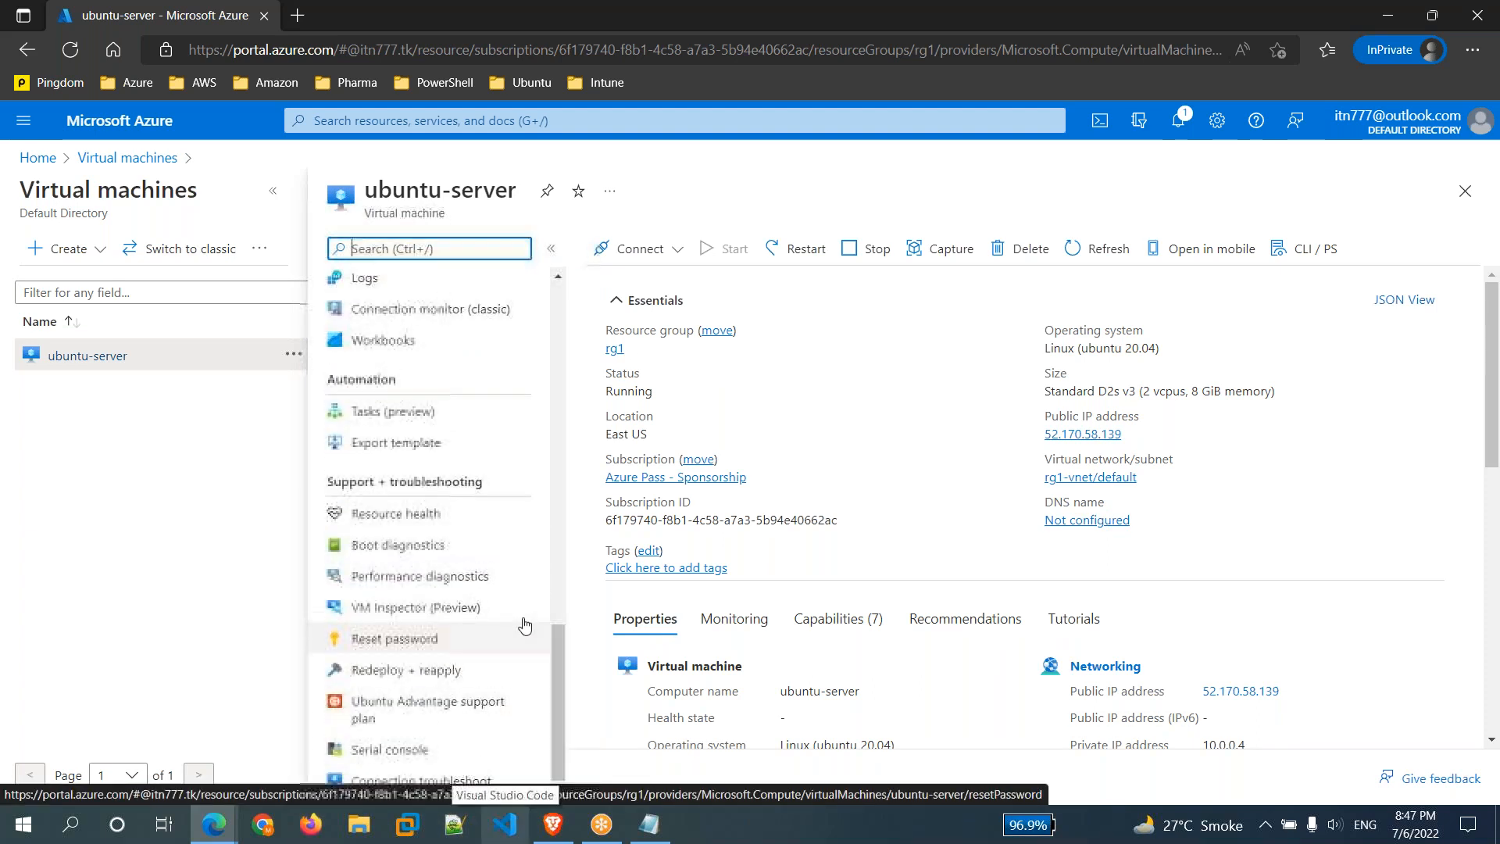
scroll(523, 625, down, 7)
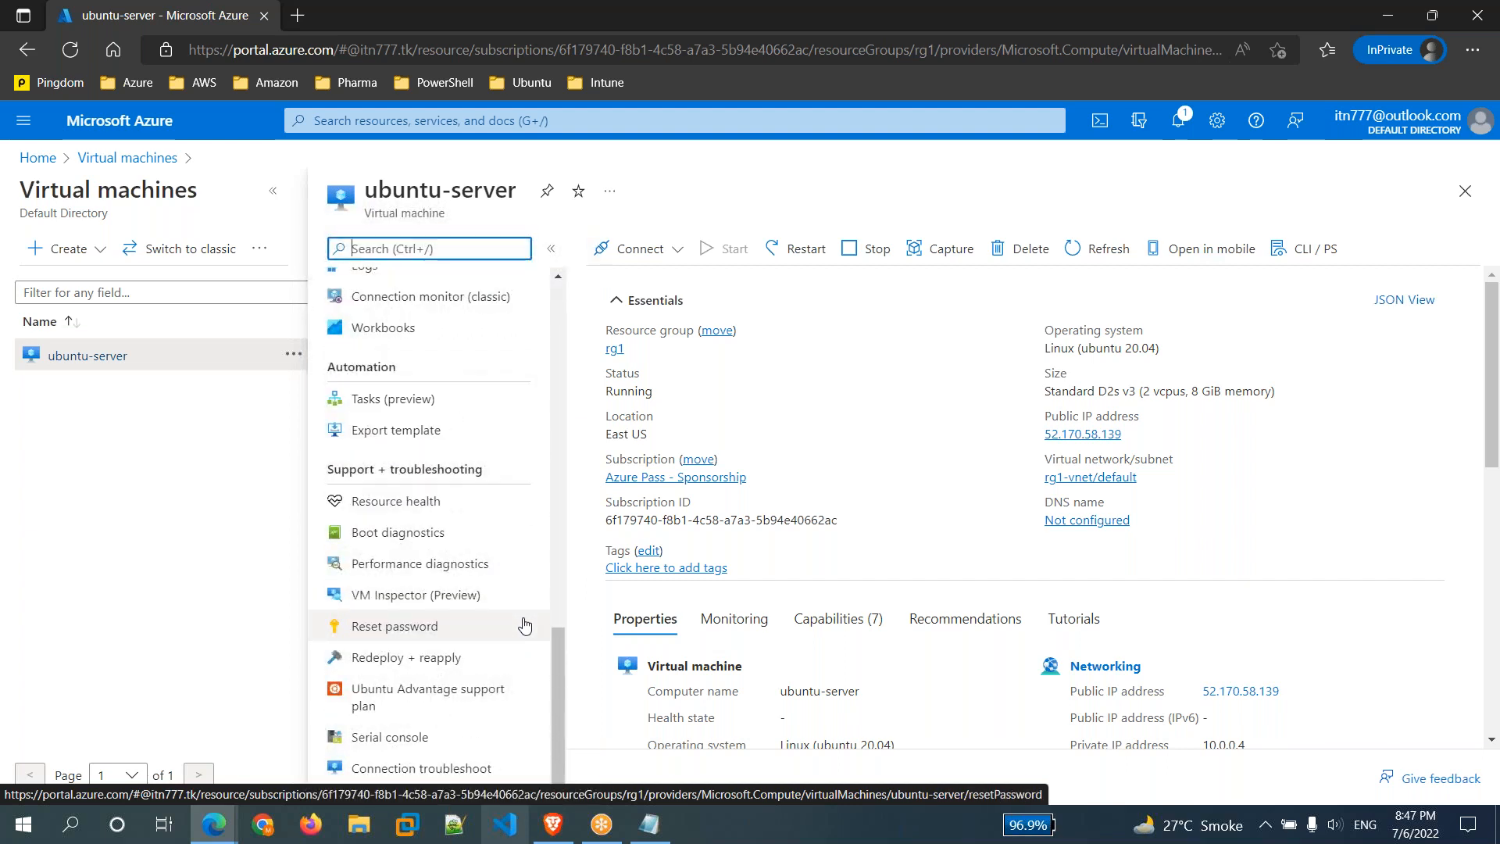
scroll(523, 624, down, 1)
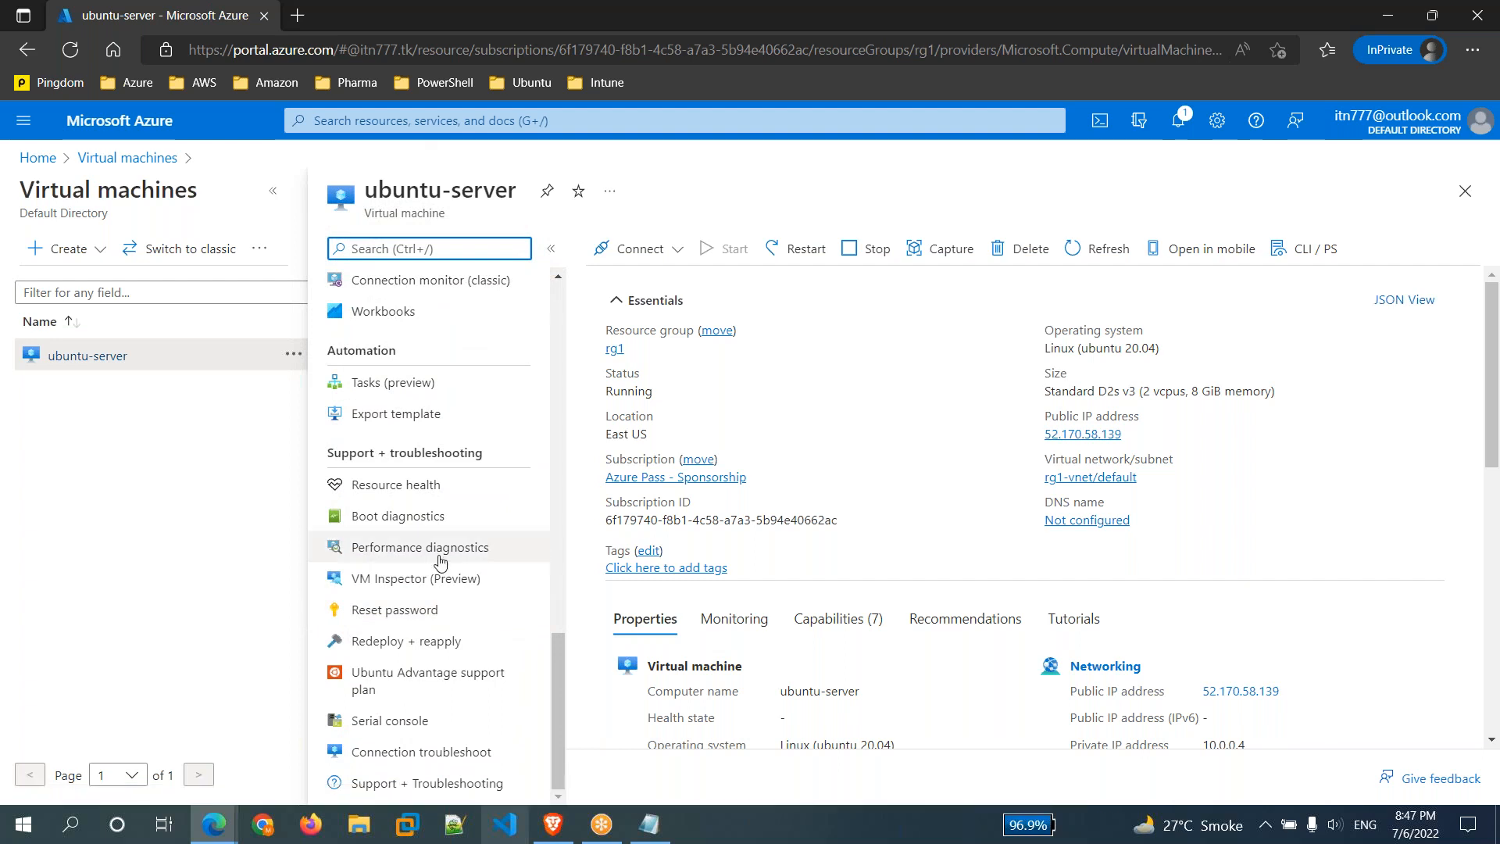
scroll(443, 554, up, 4)
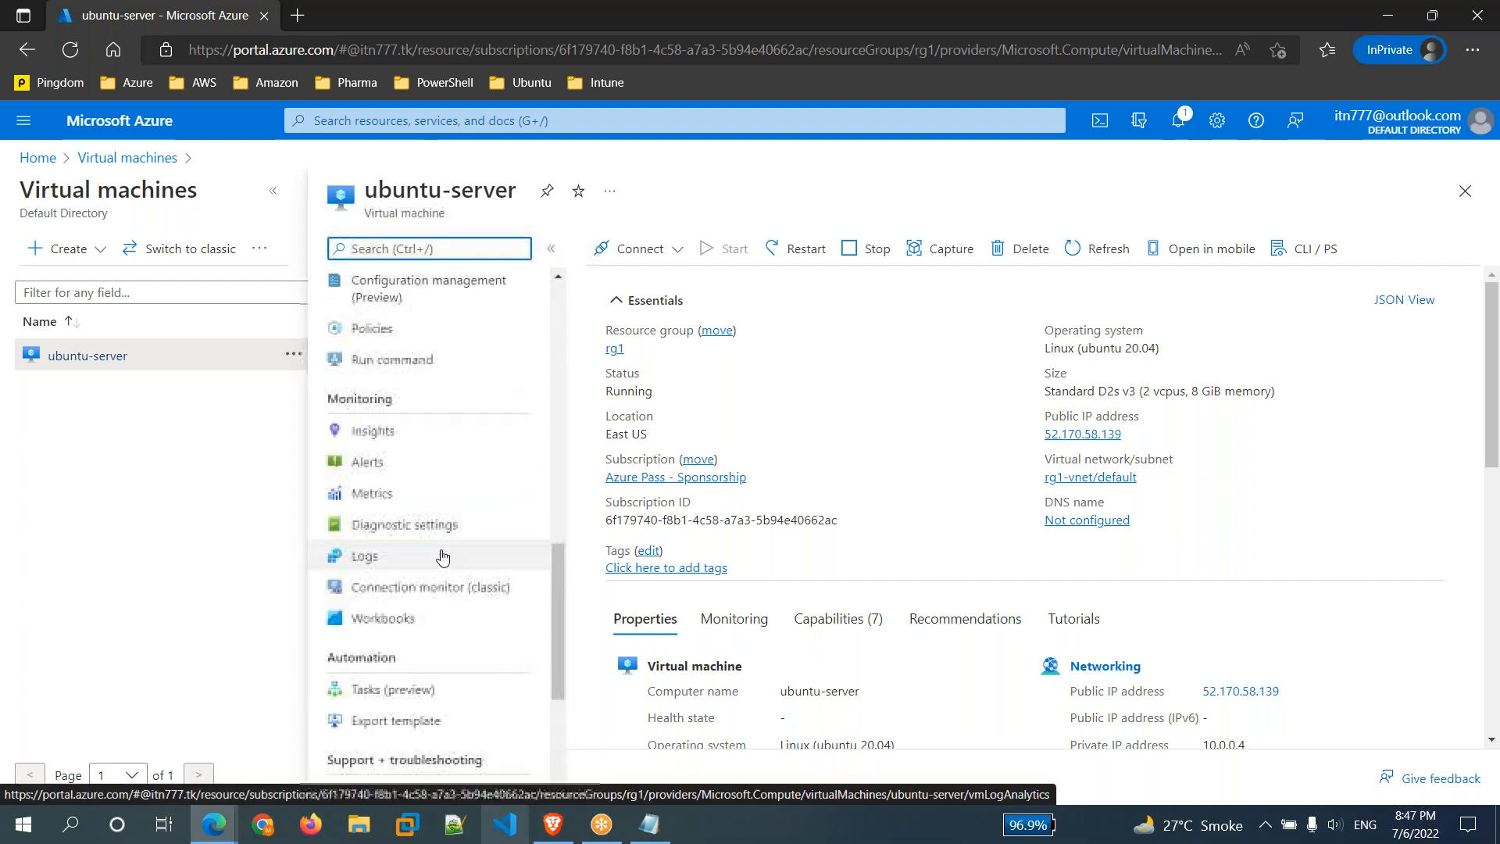
scroll(442, 525, up, 5)
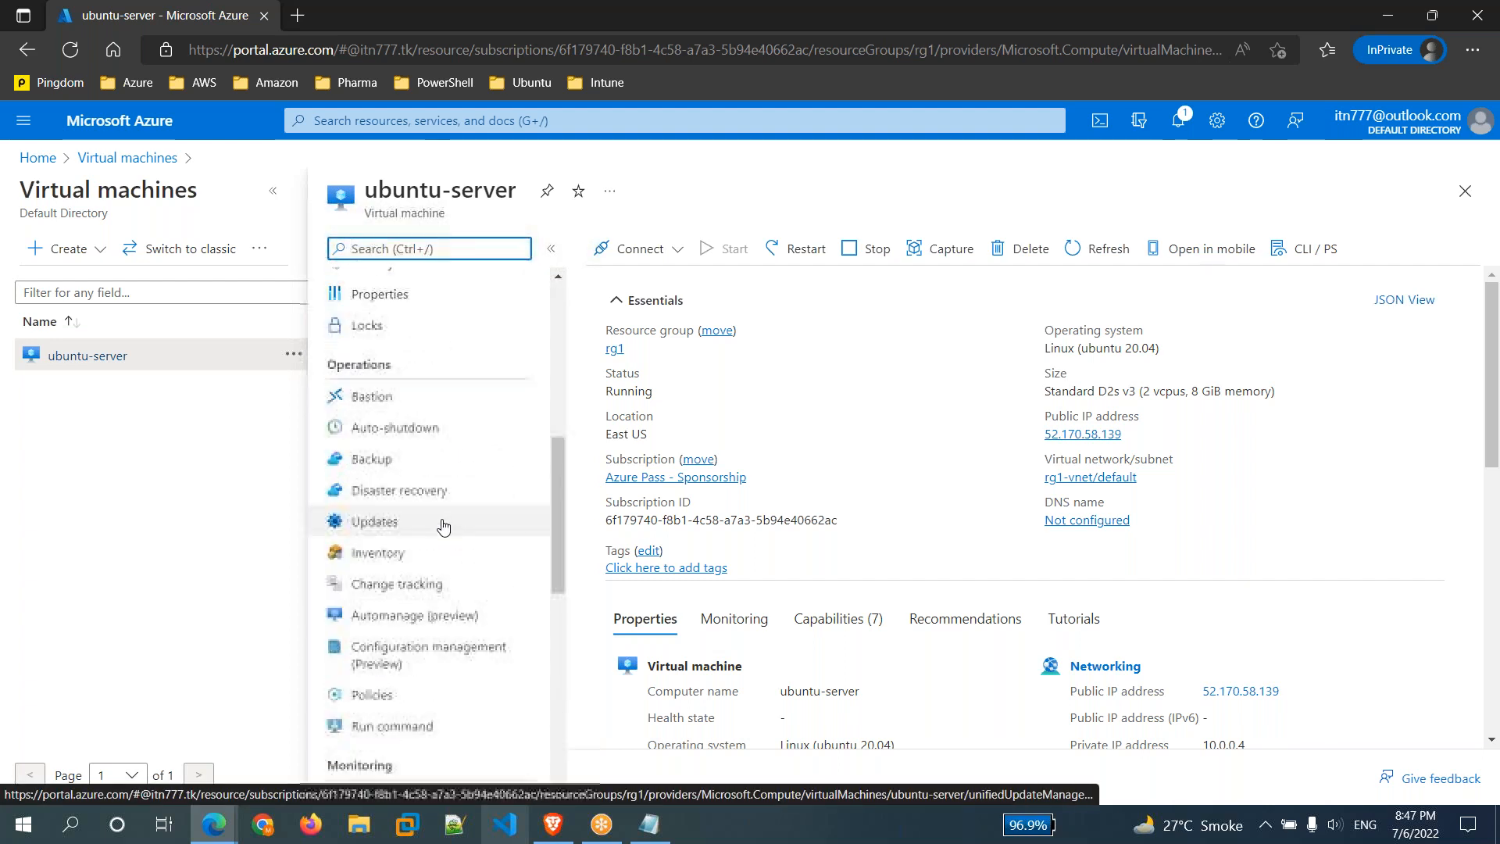
click(365, 465)
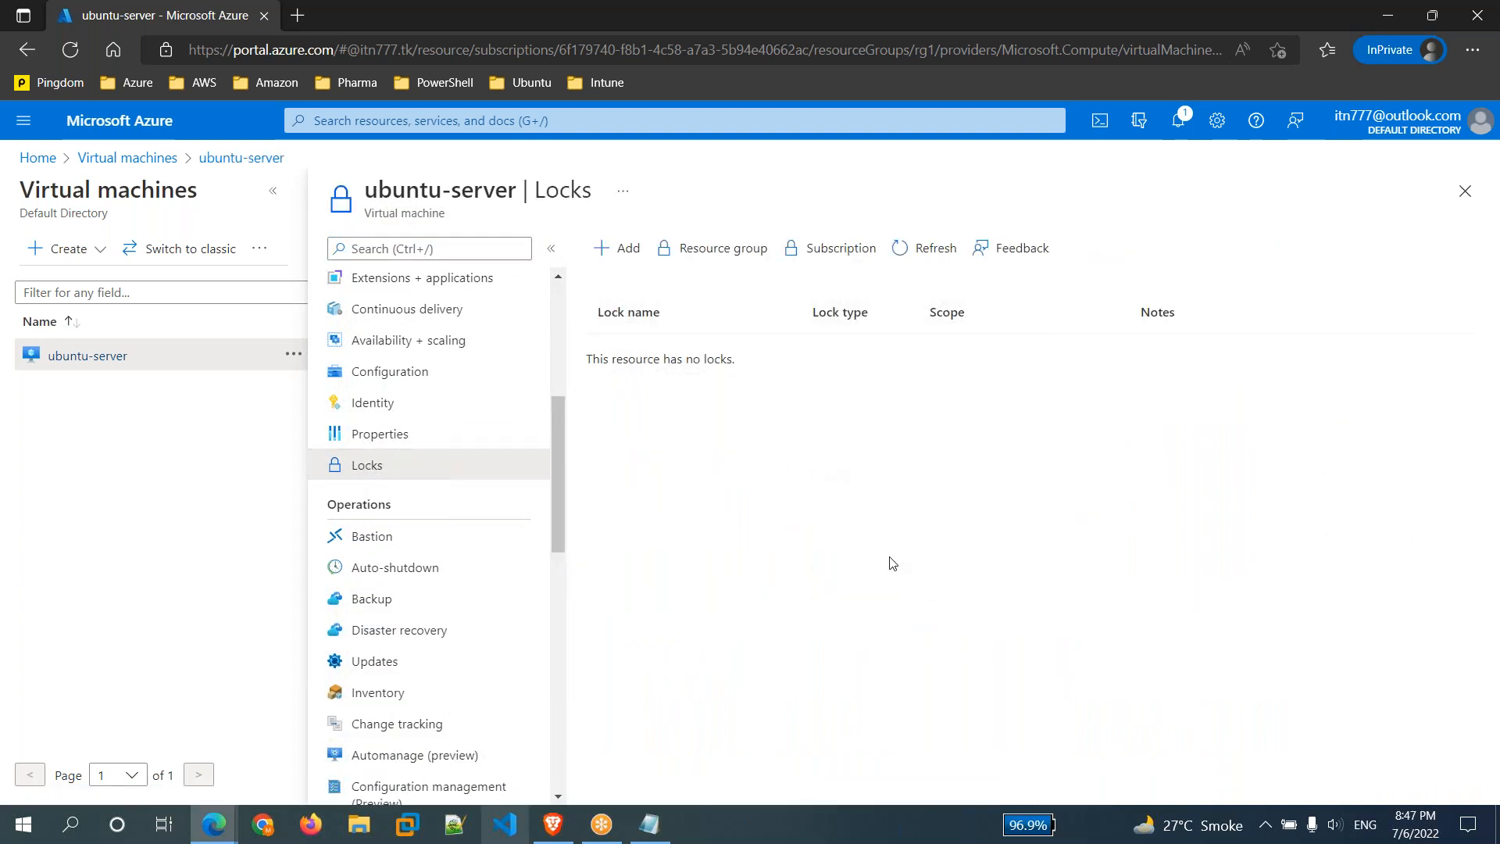
- Add a Delete-type lock named 'Delete-Lock' to ubuntu-server and close the Locks page
click(625, 250)
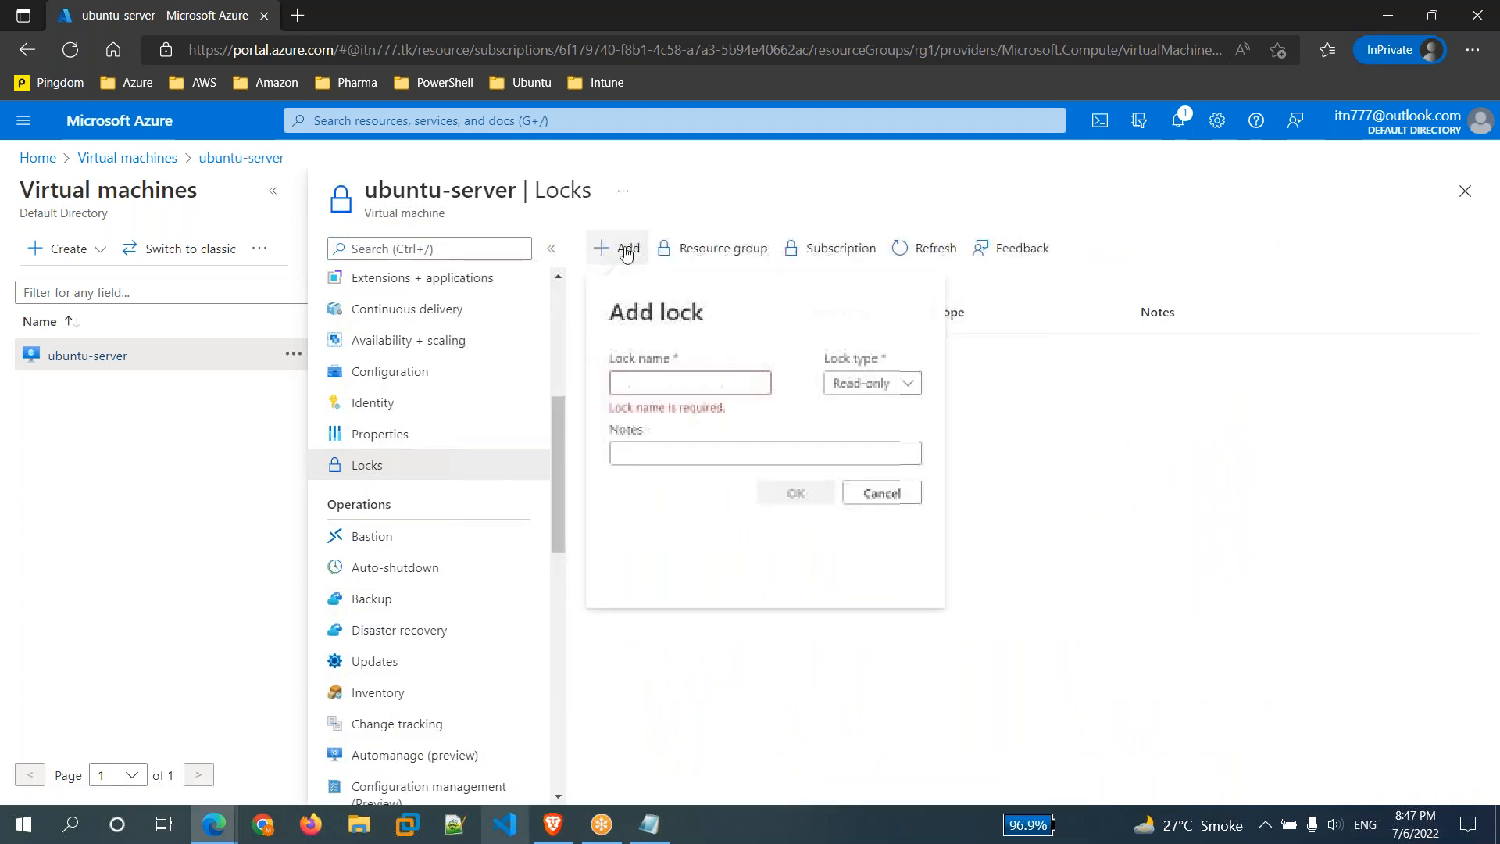
click(684, 382)
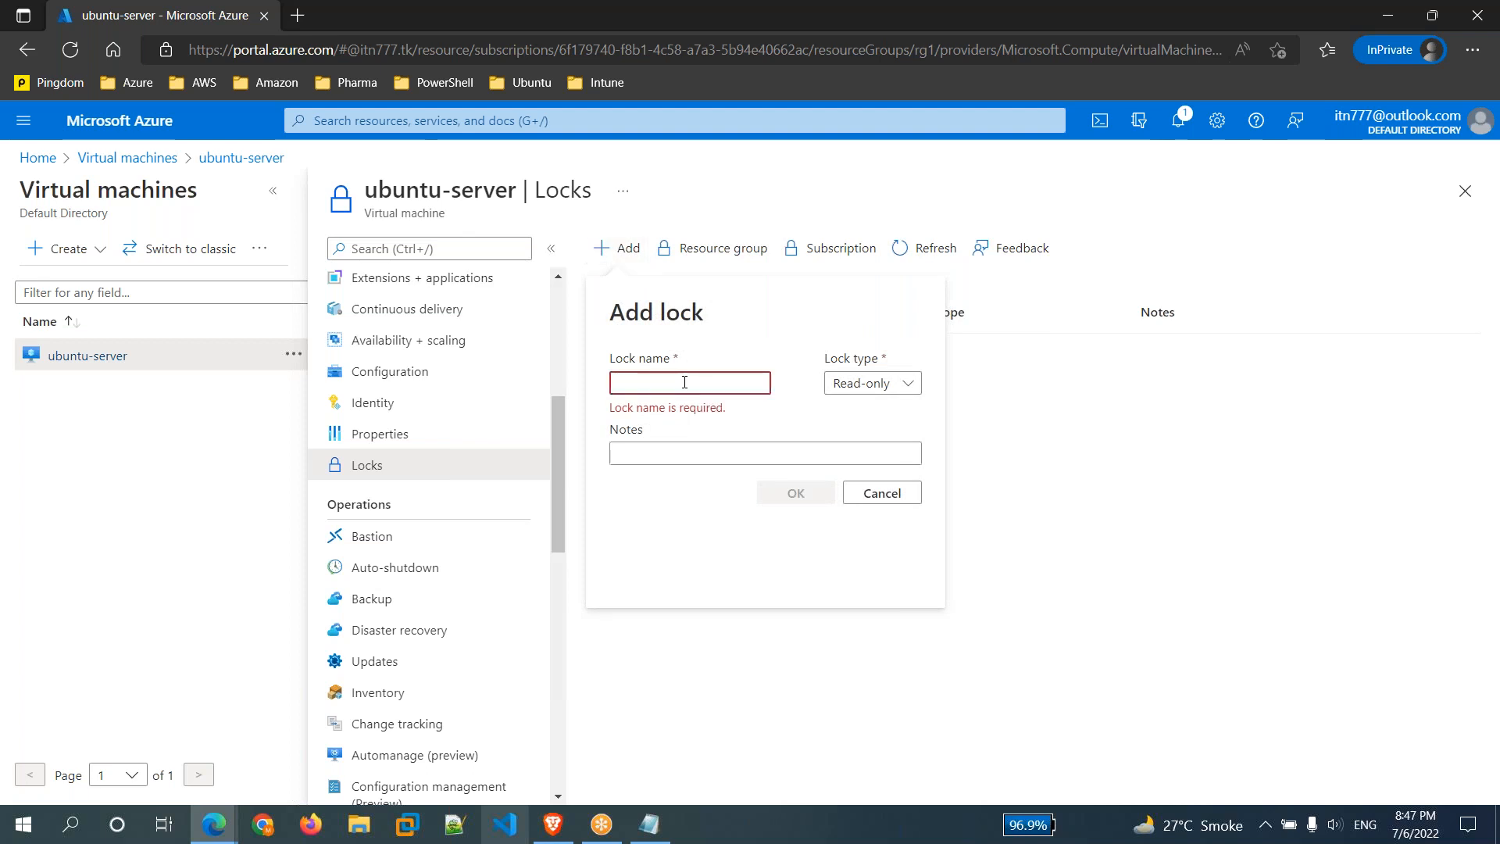
text(Delete-Lock)
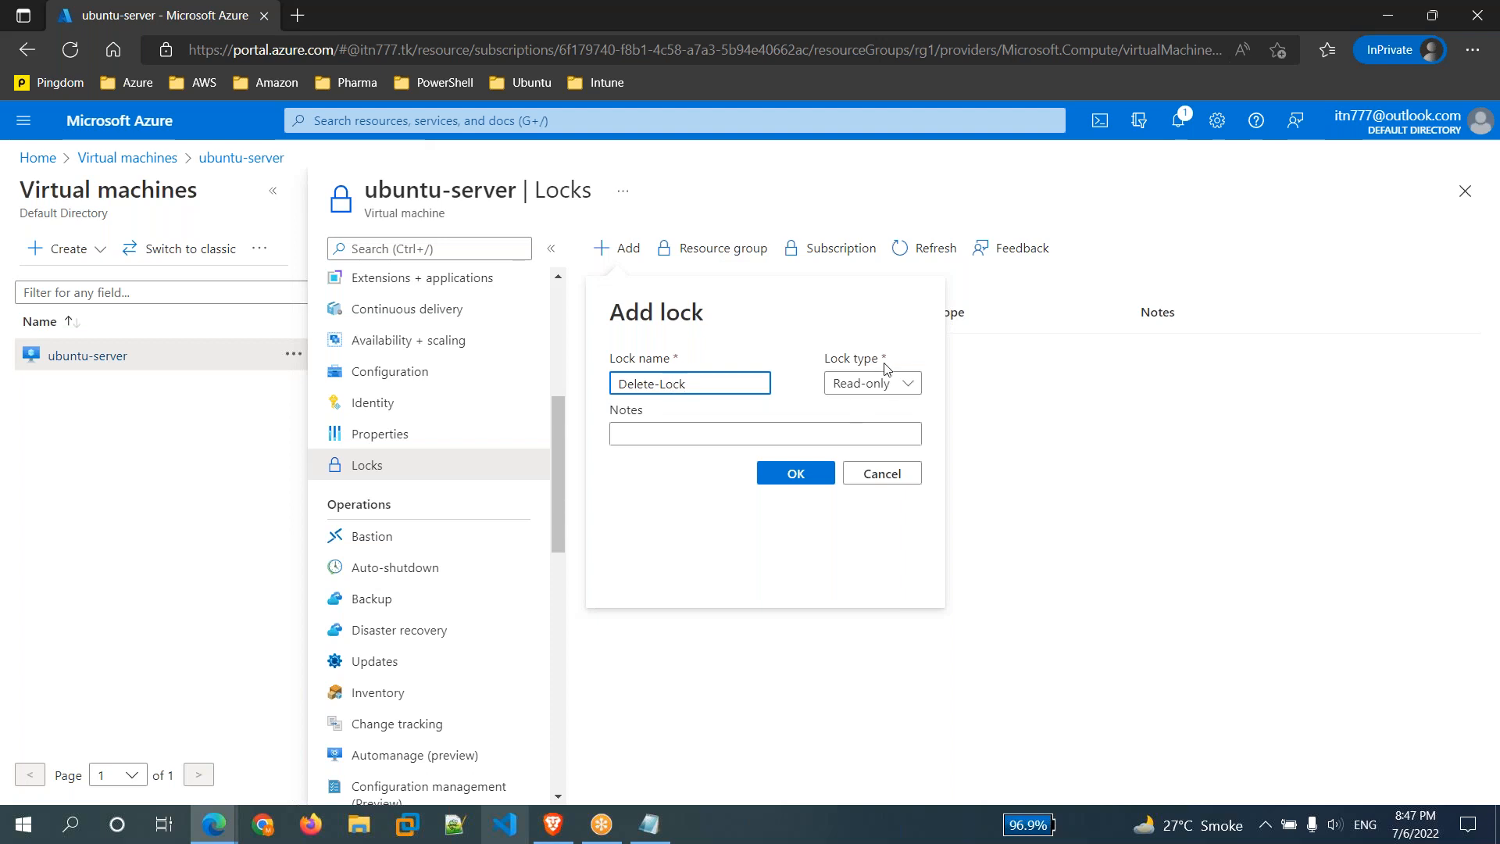
click(870, 382)
click(867, 436)
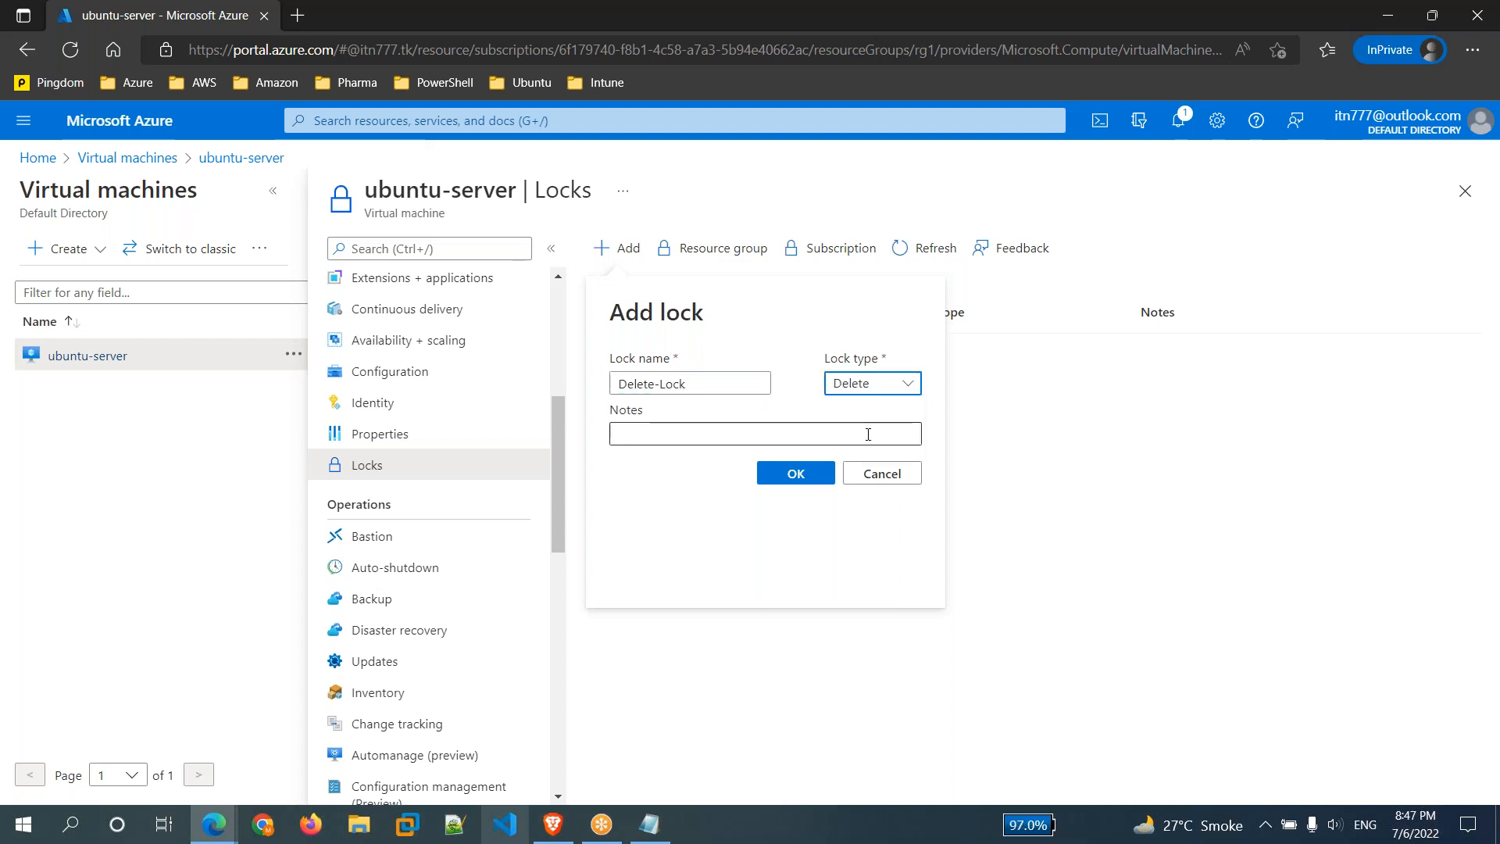
click(795, 474)
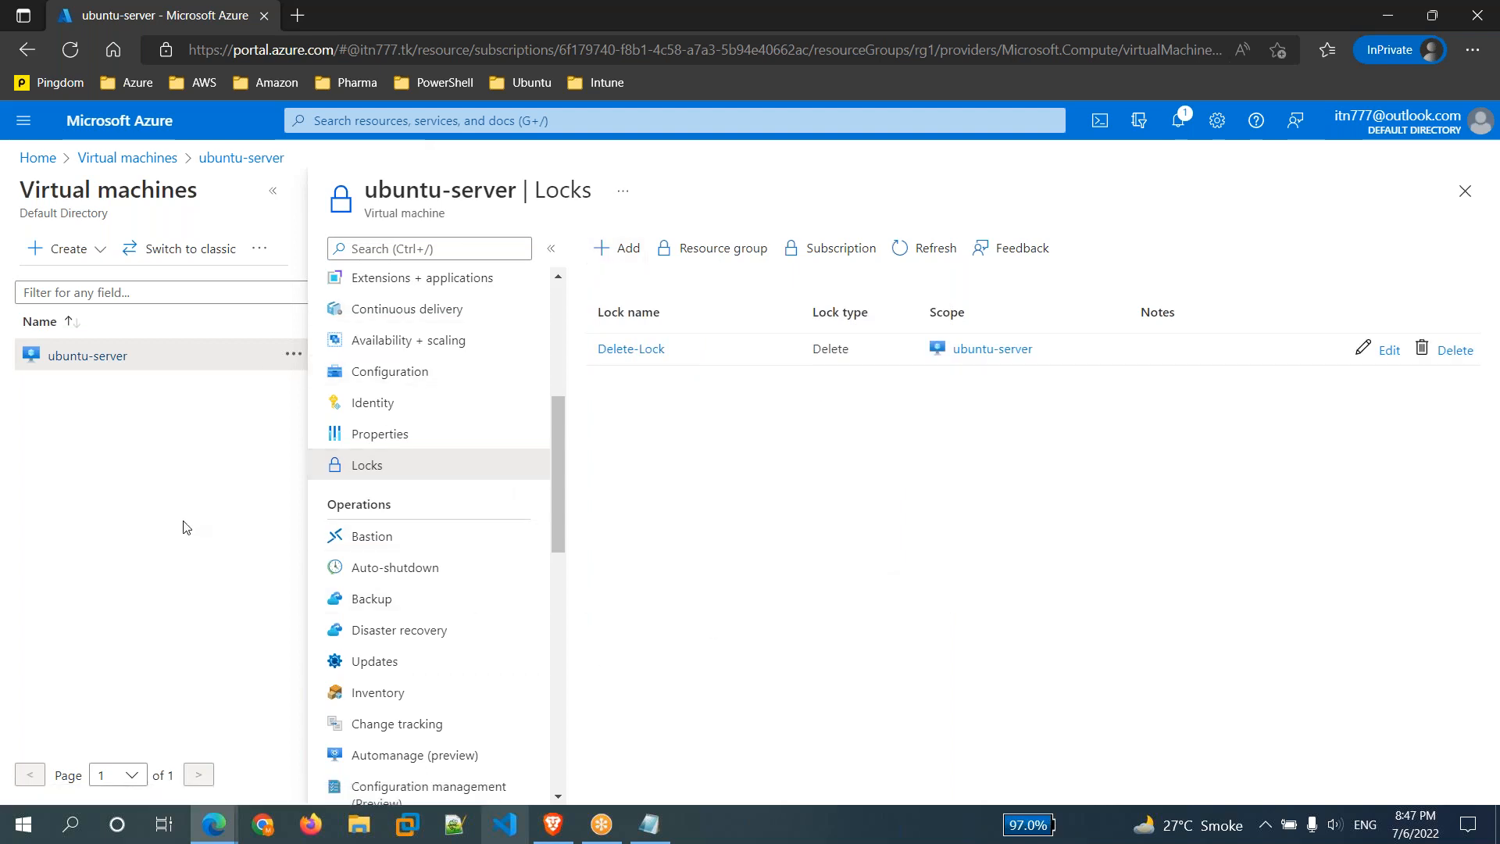
click(1466, 191)
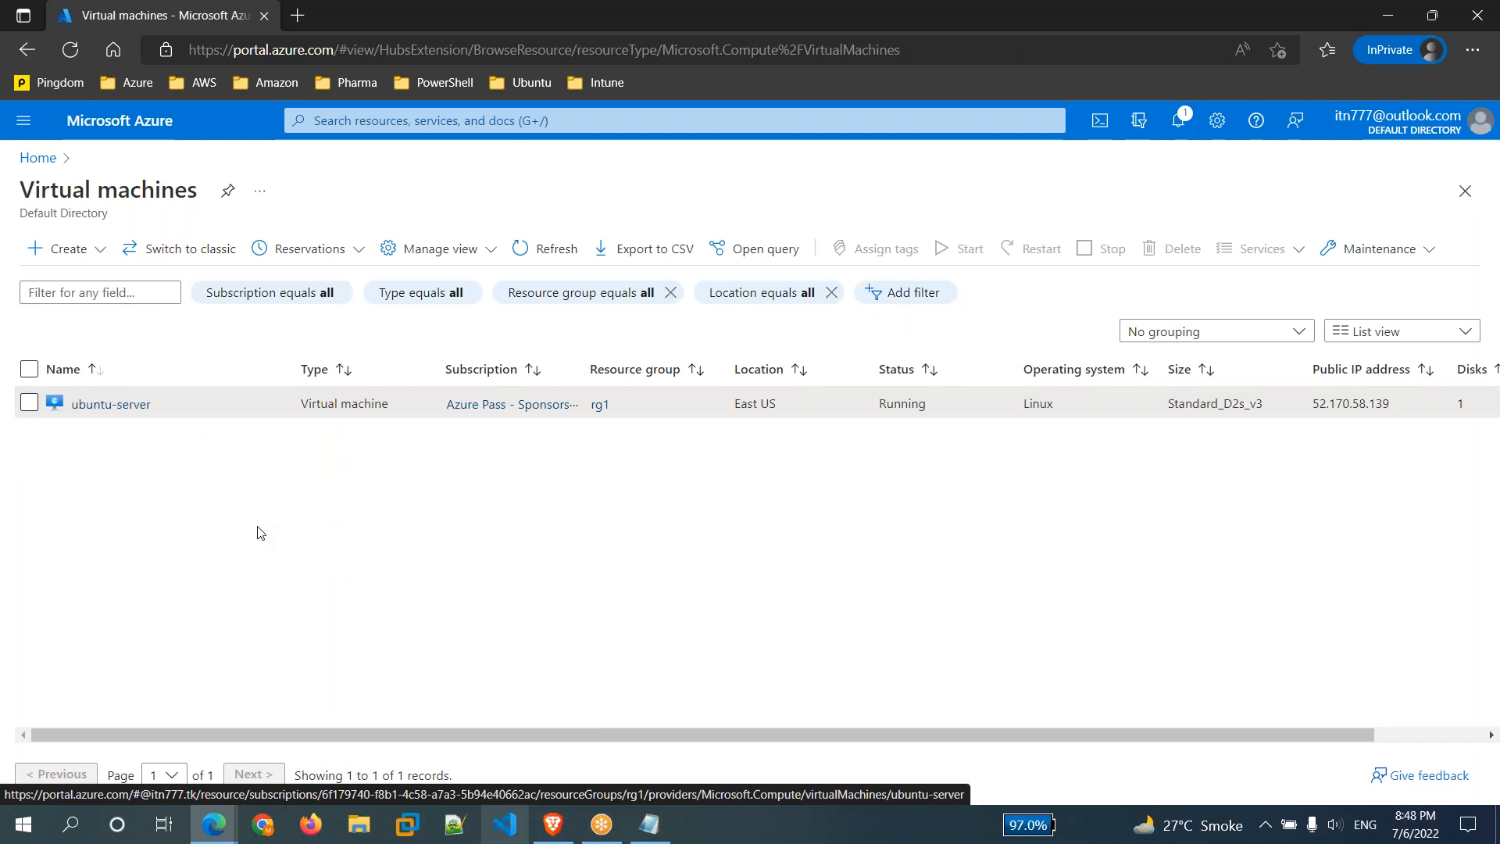
- Force-delete ubuntu-server along with its public IP, acknowledging the permanent deletion warning
click(141, 408)
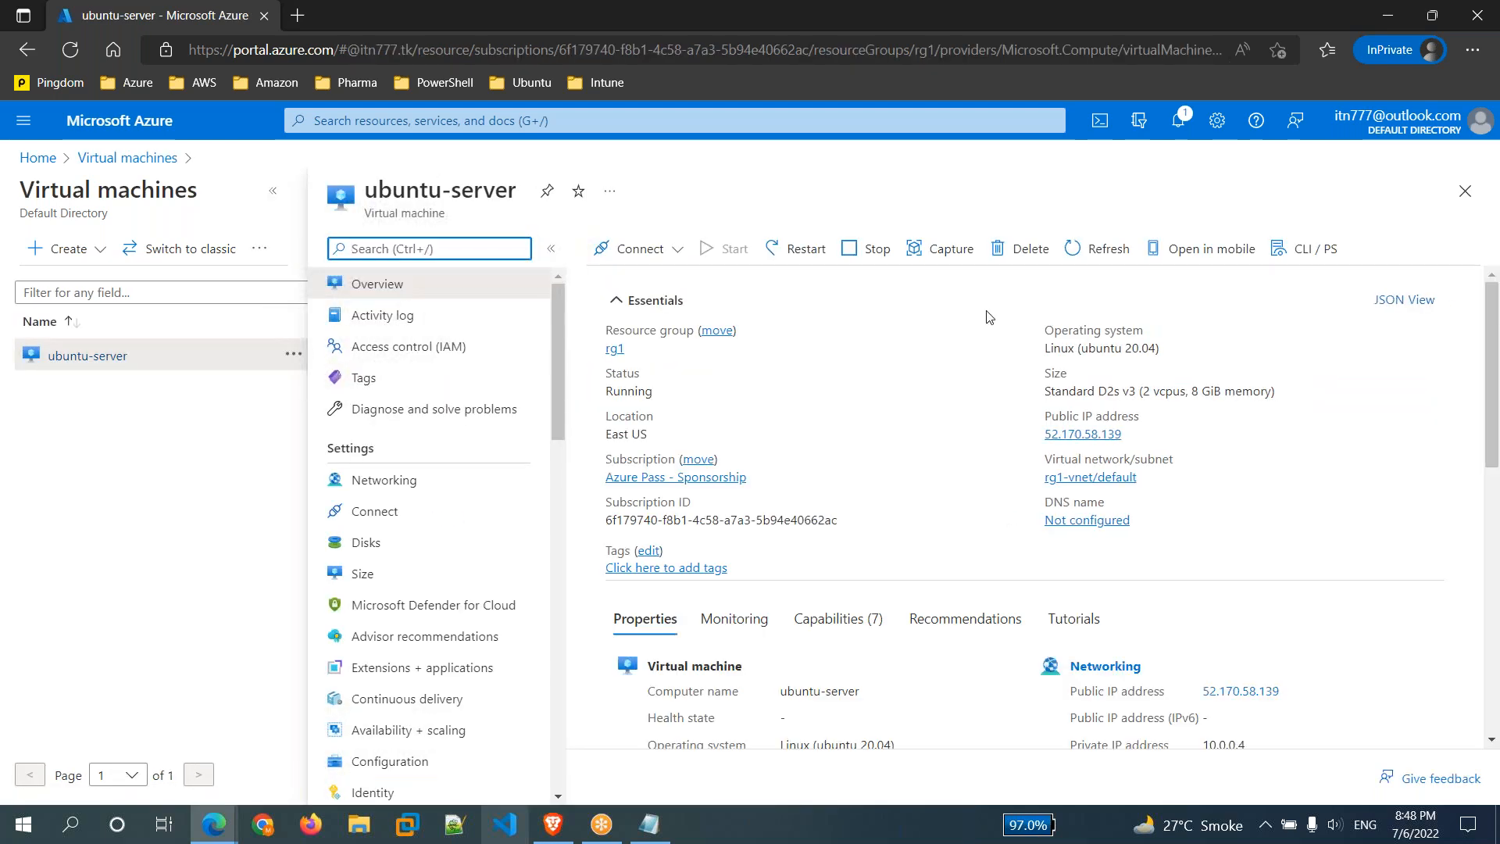
click(1030, 250)
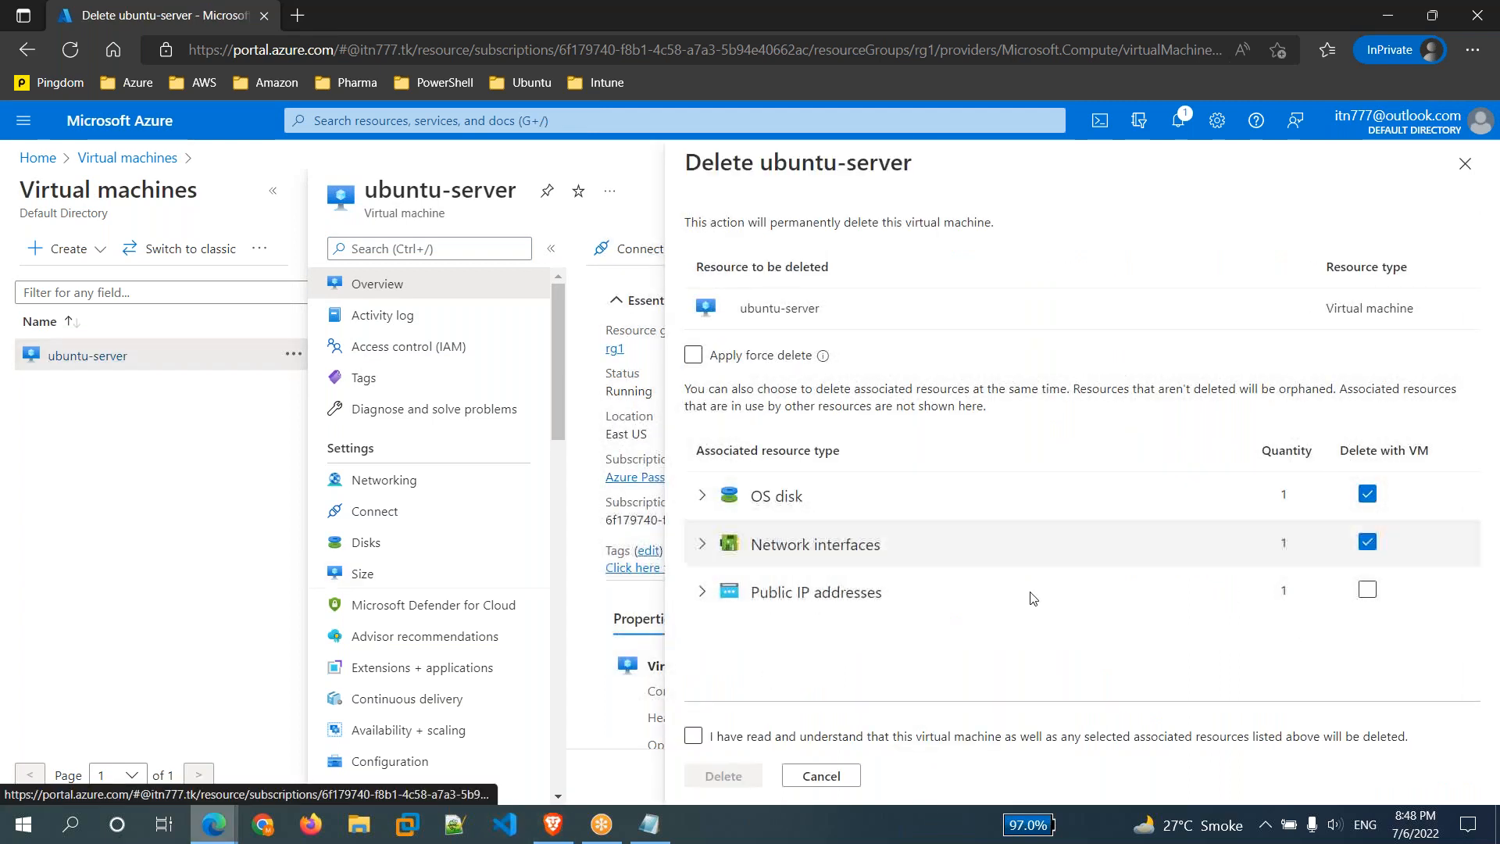
click(693, 356)
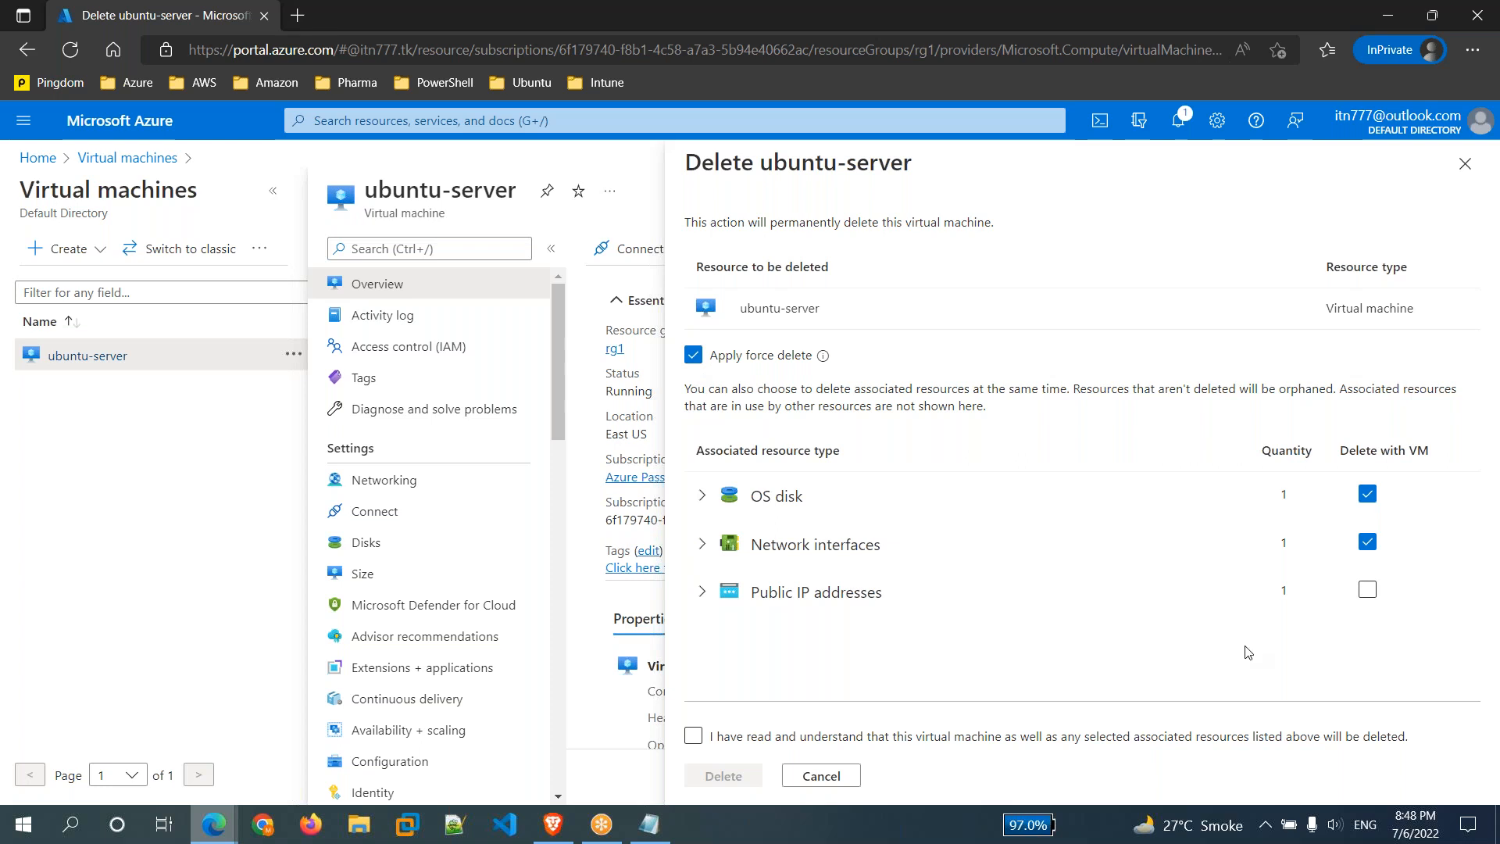
click(1367, 590)
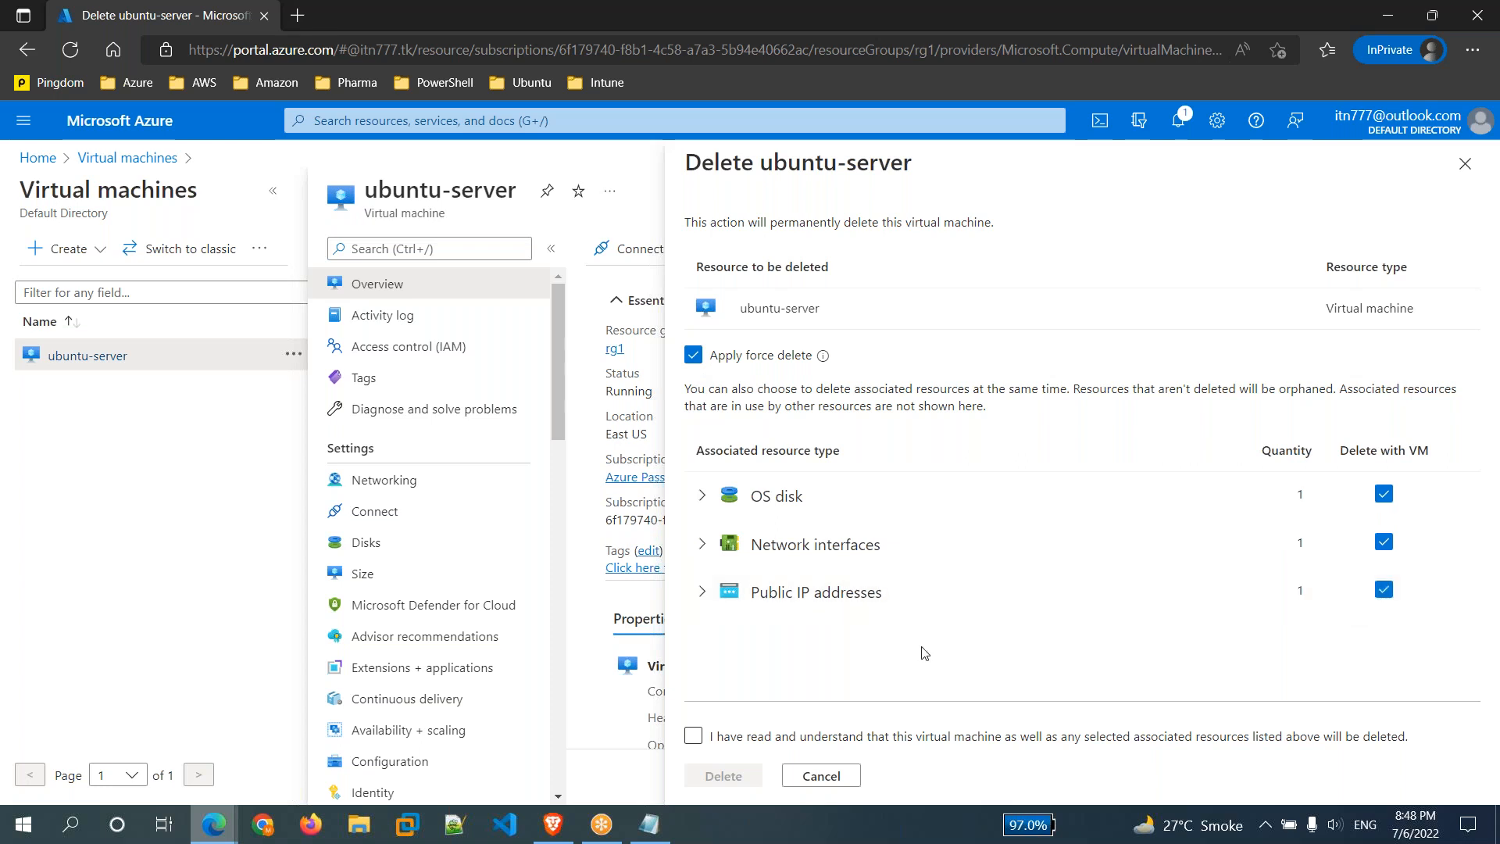
click(695, 738)
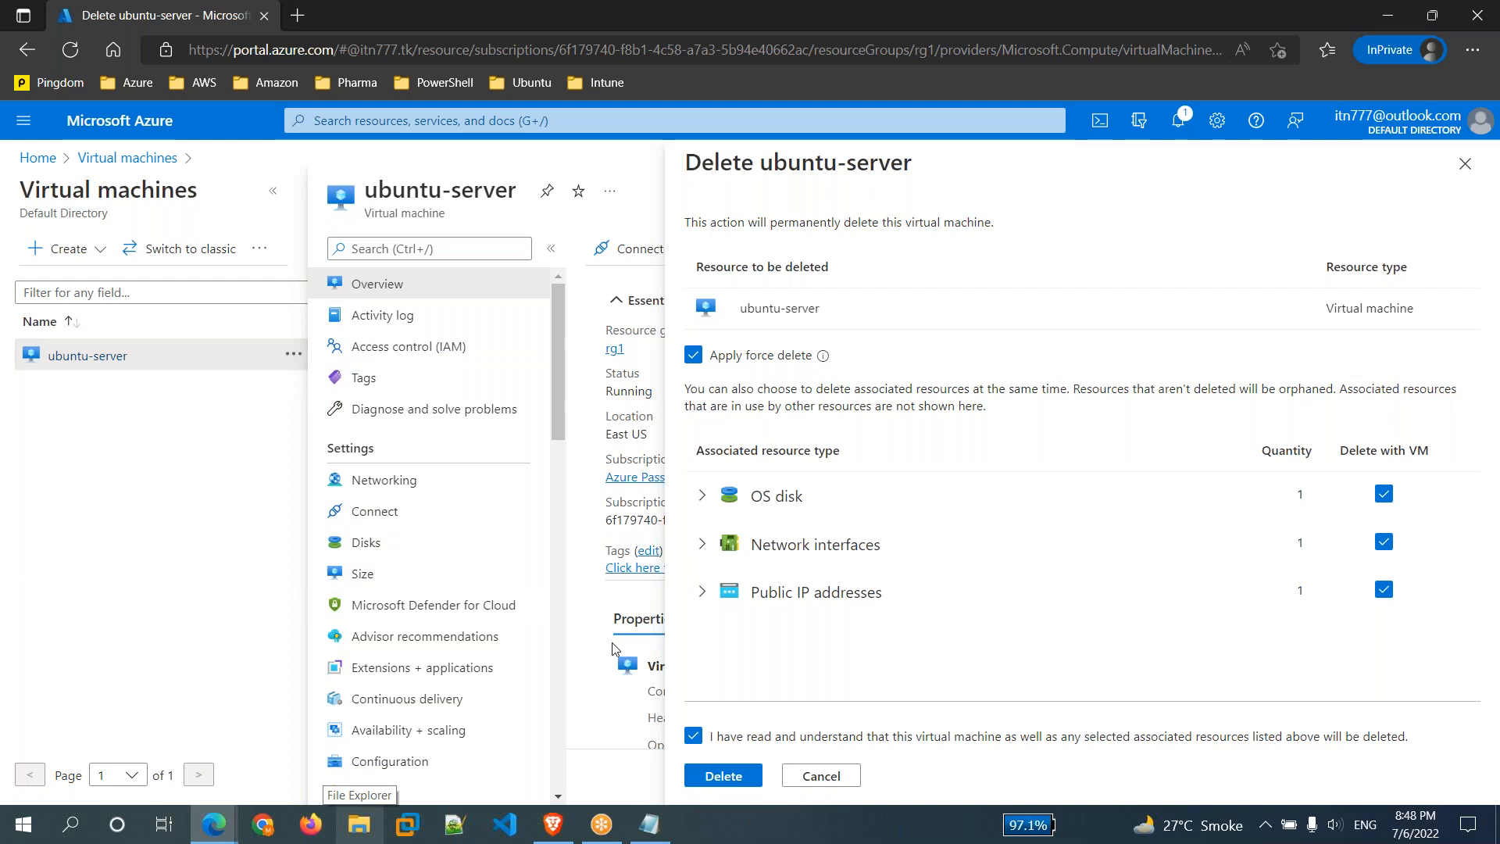
click(723, 776)
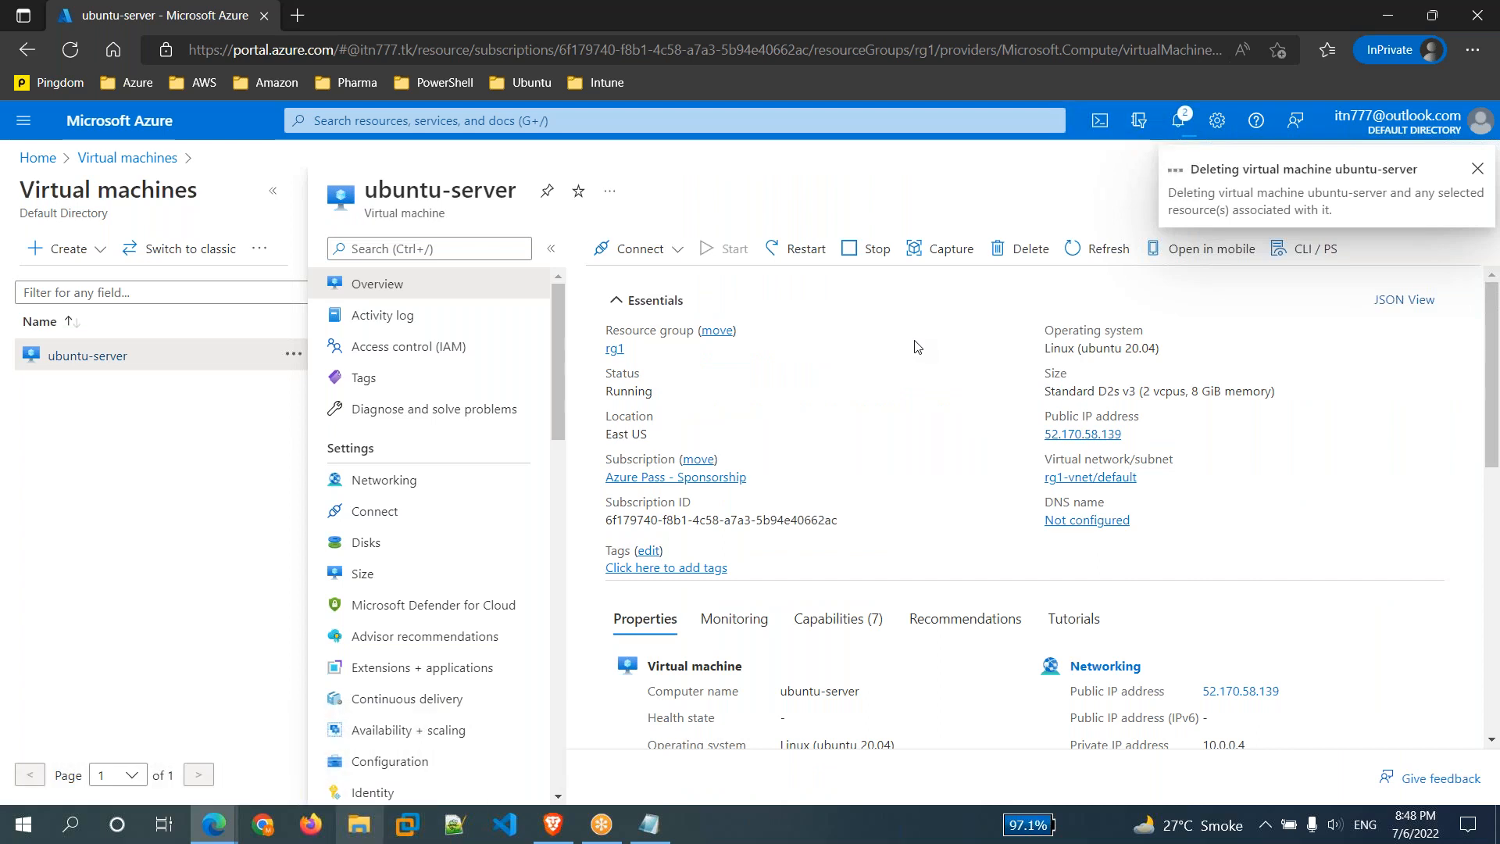
- Check the notifications showing the deletion failed because of the lock
click(1180, 124)
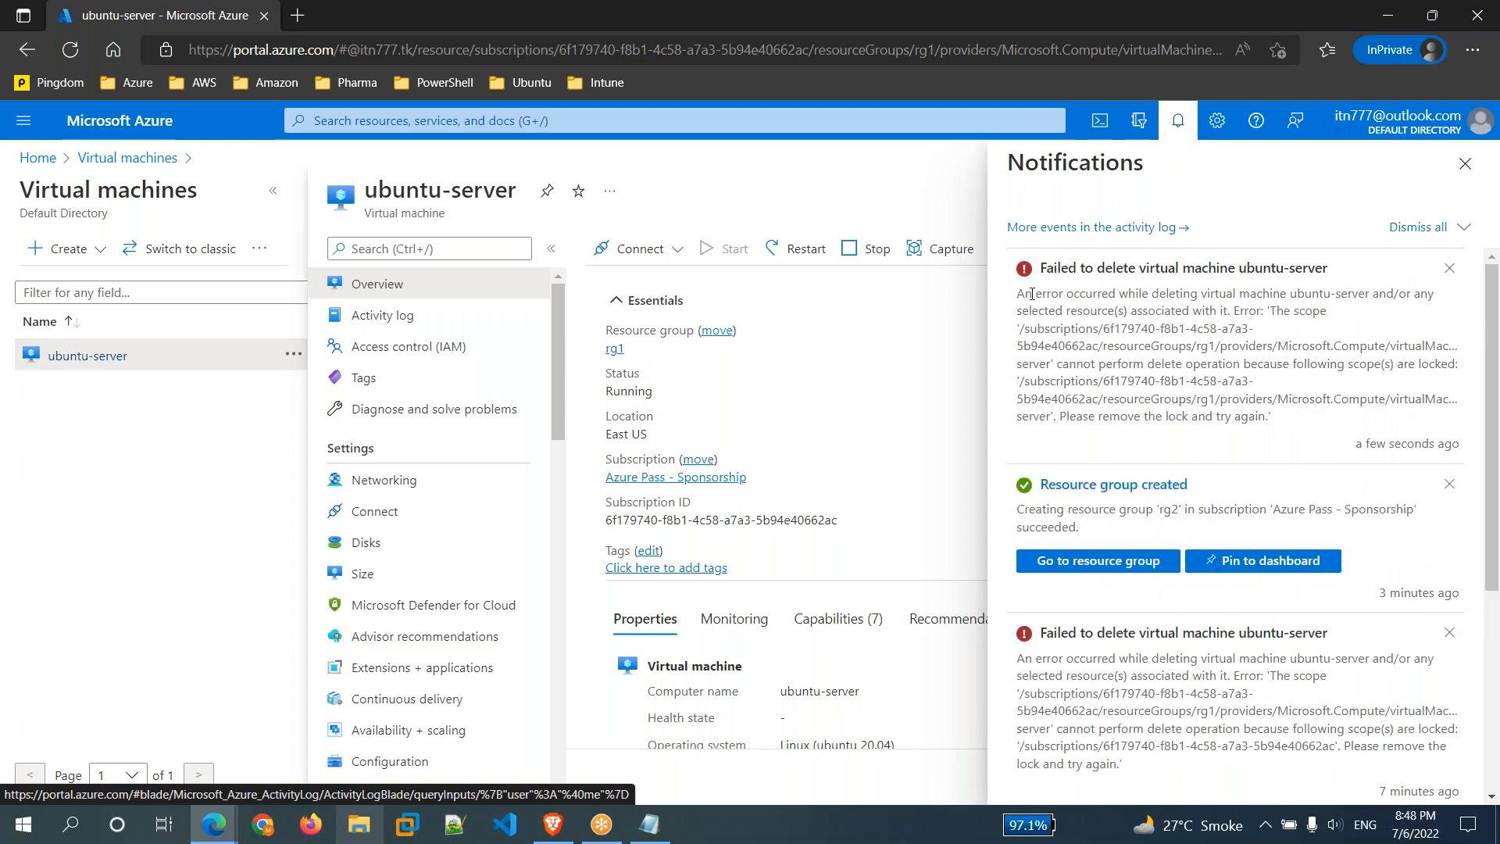
drag(1048, 274, 1386, 279)
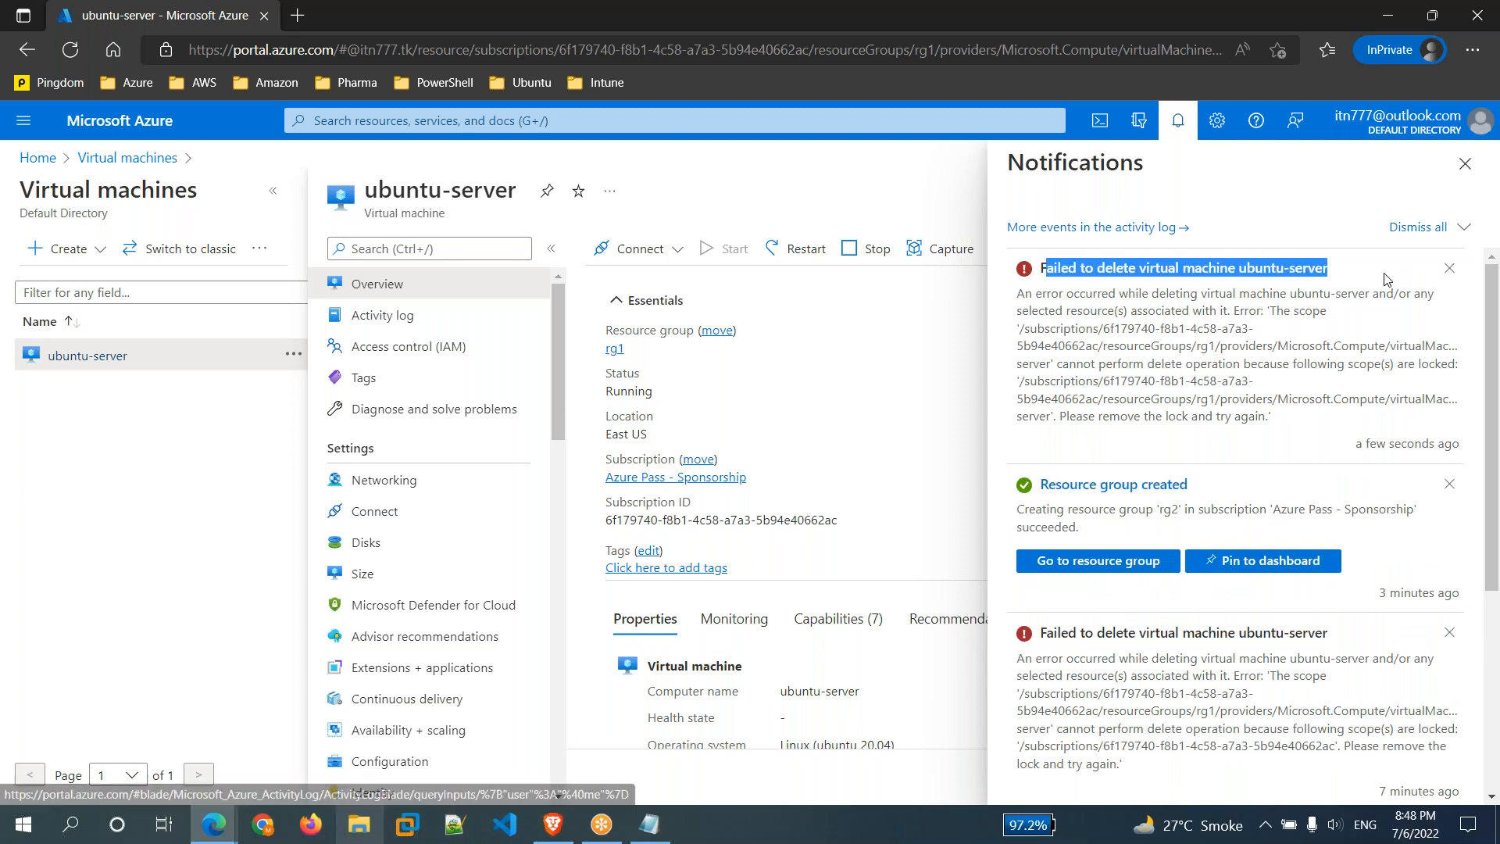
click(1466, 164)
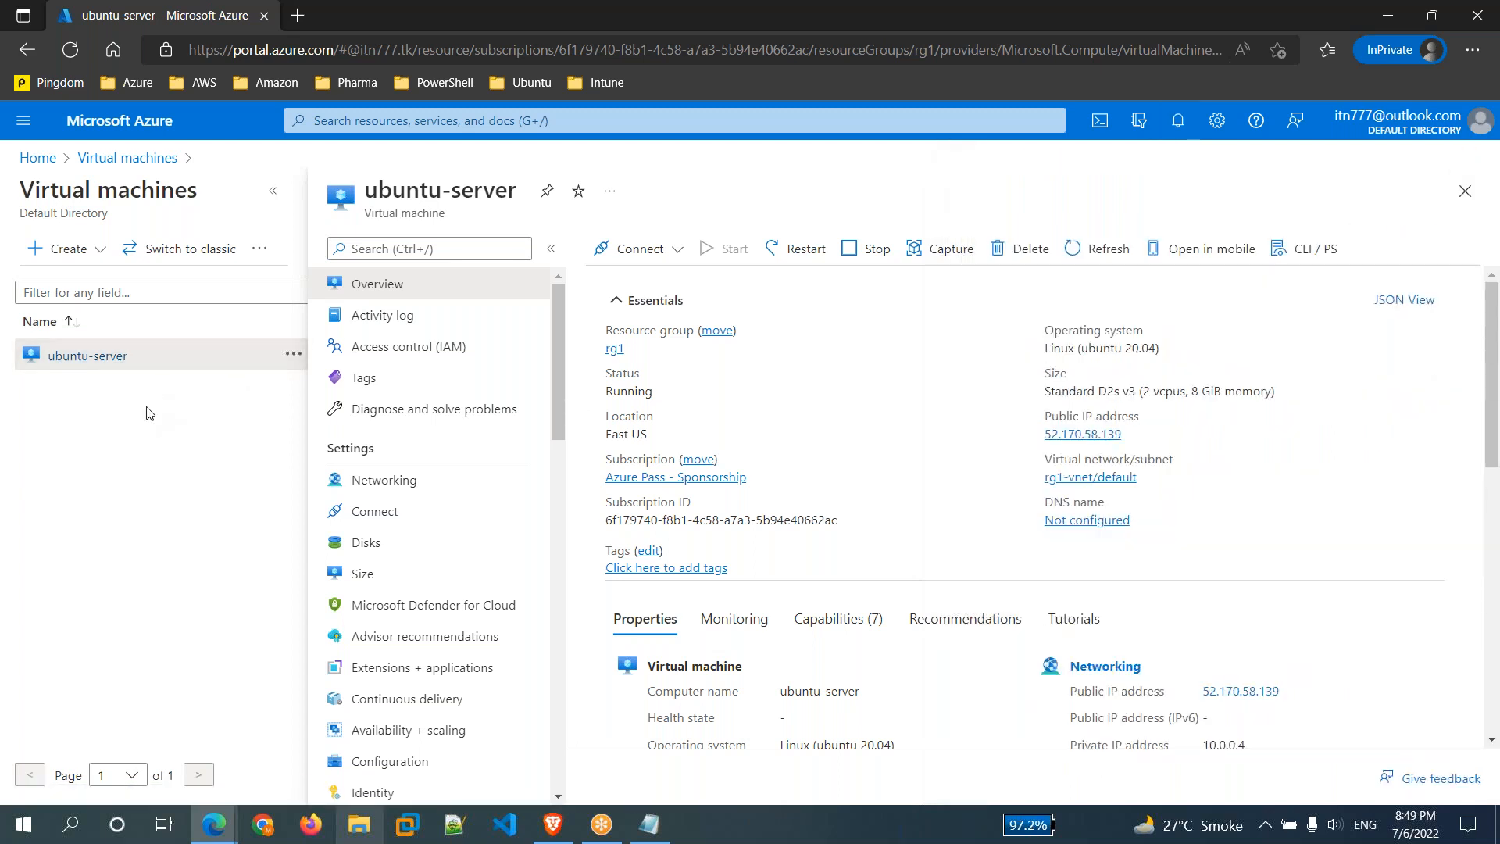
- Delete resource group rg2 by confirming its name 'rg2', then check its progress in Notifications
click(37, 158)
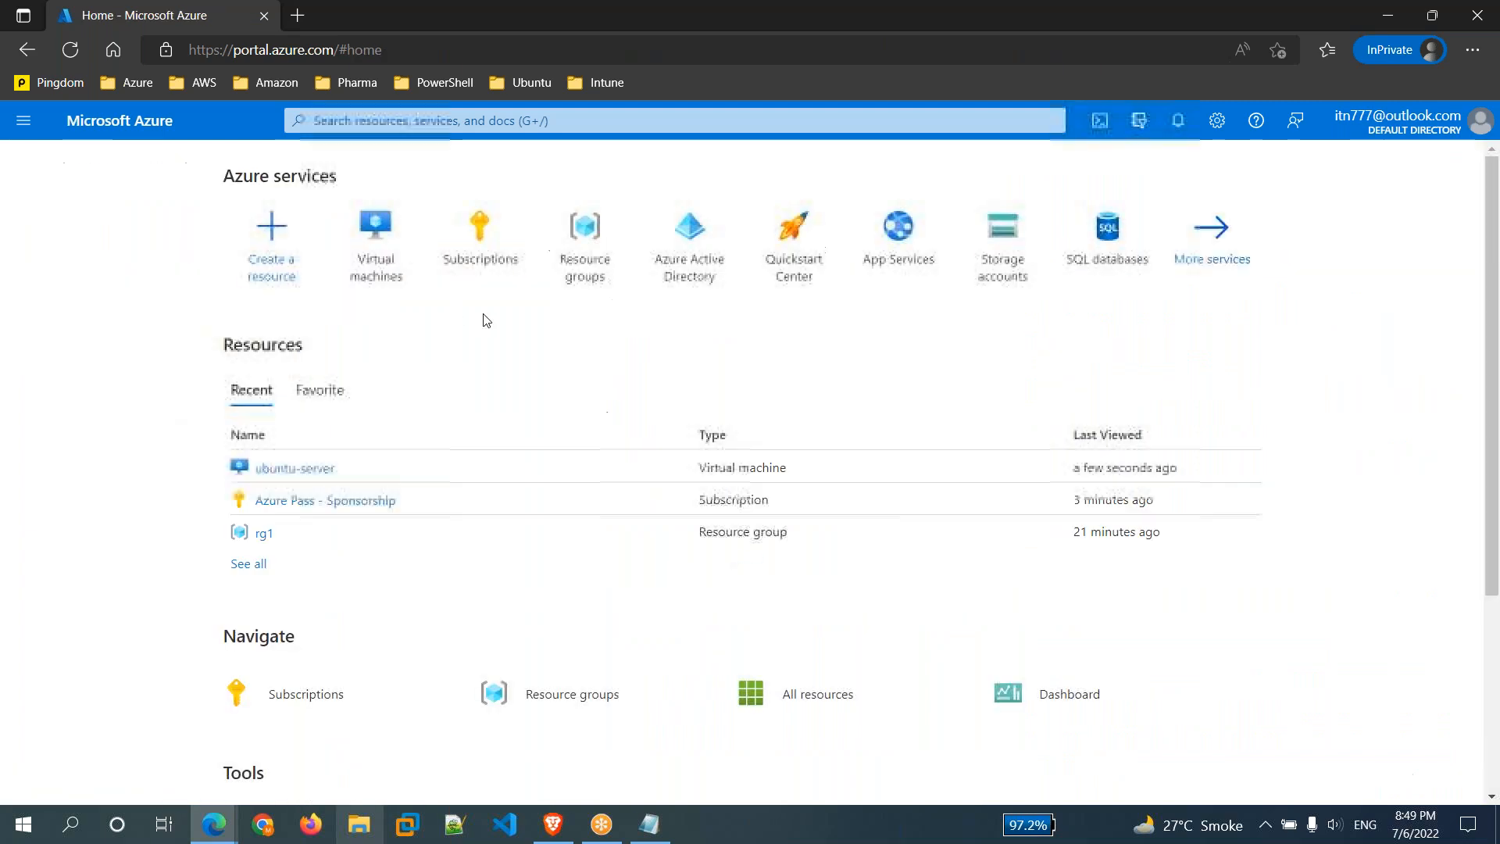
click(576, 282)
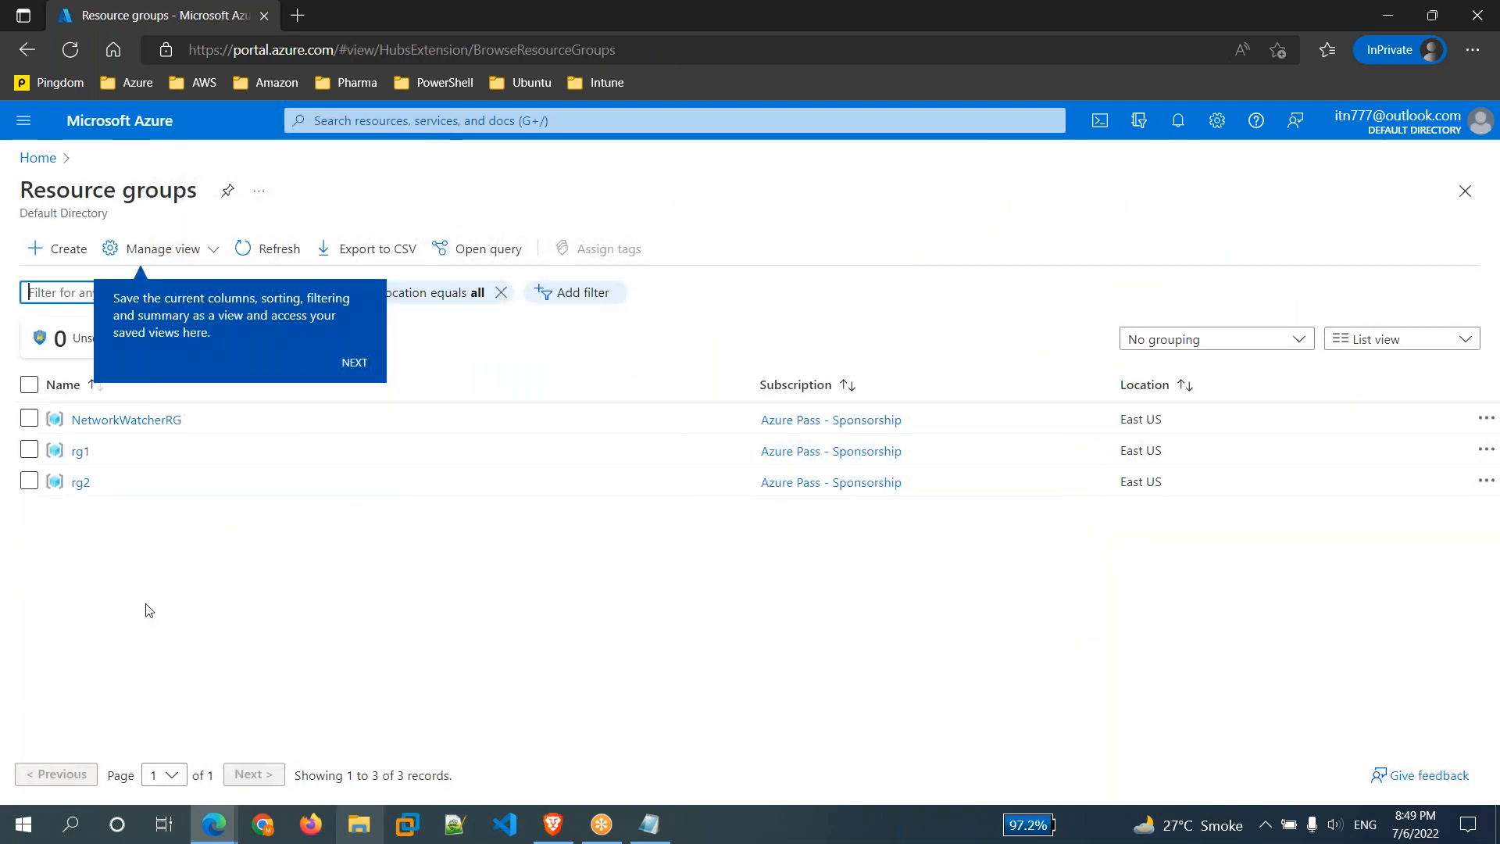
click(28, 483)
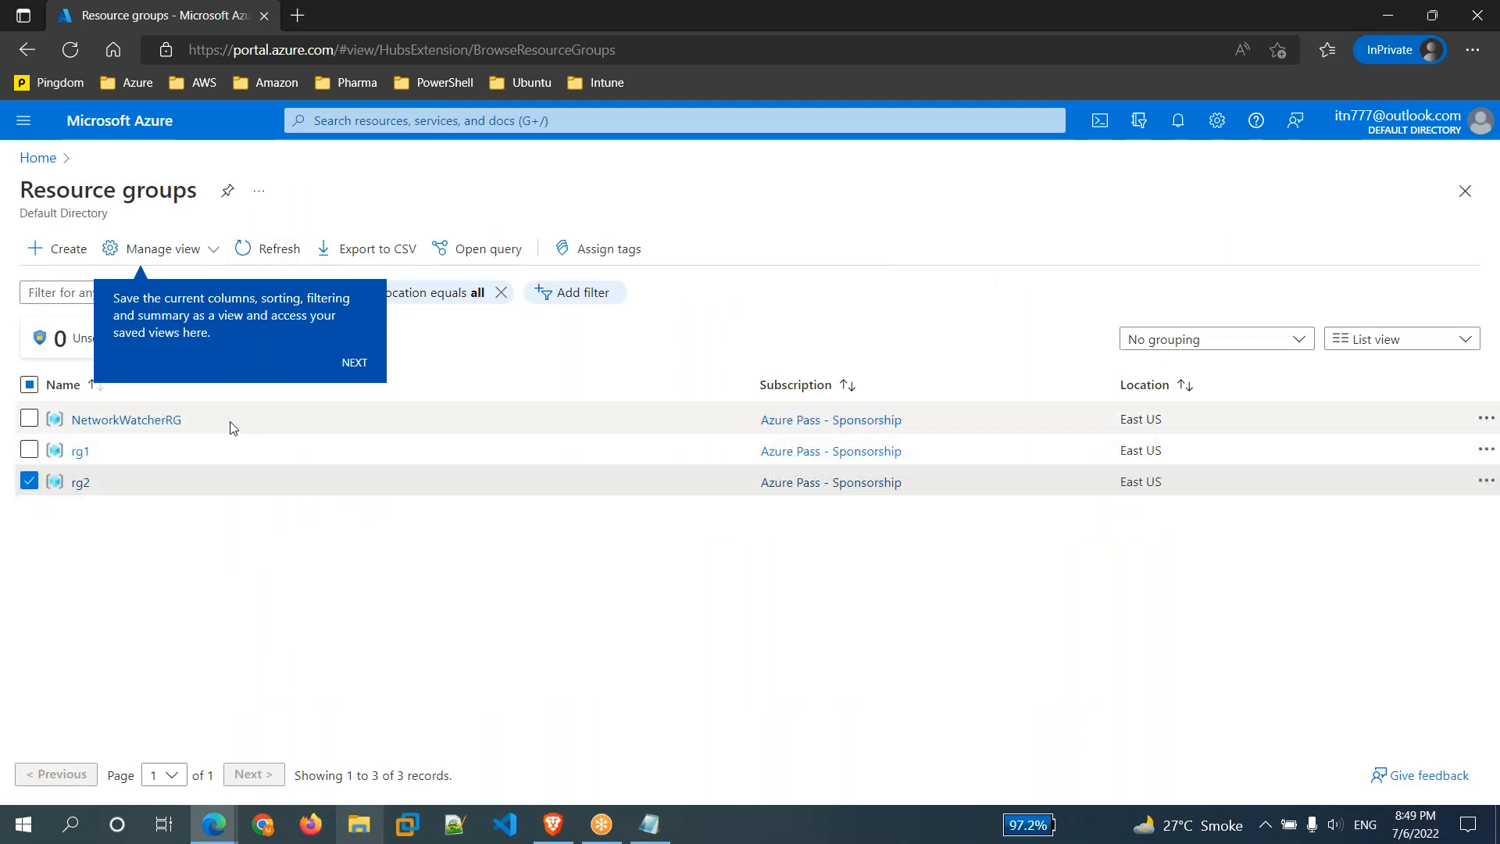
click(78, 483)
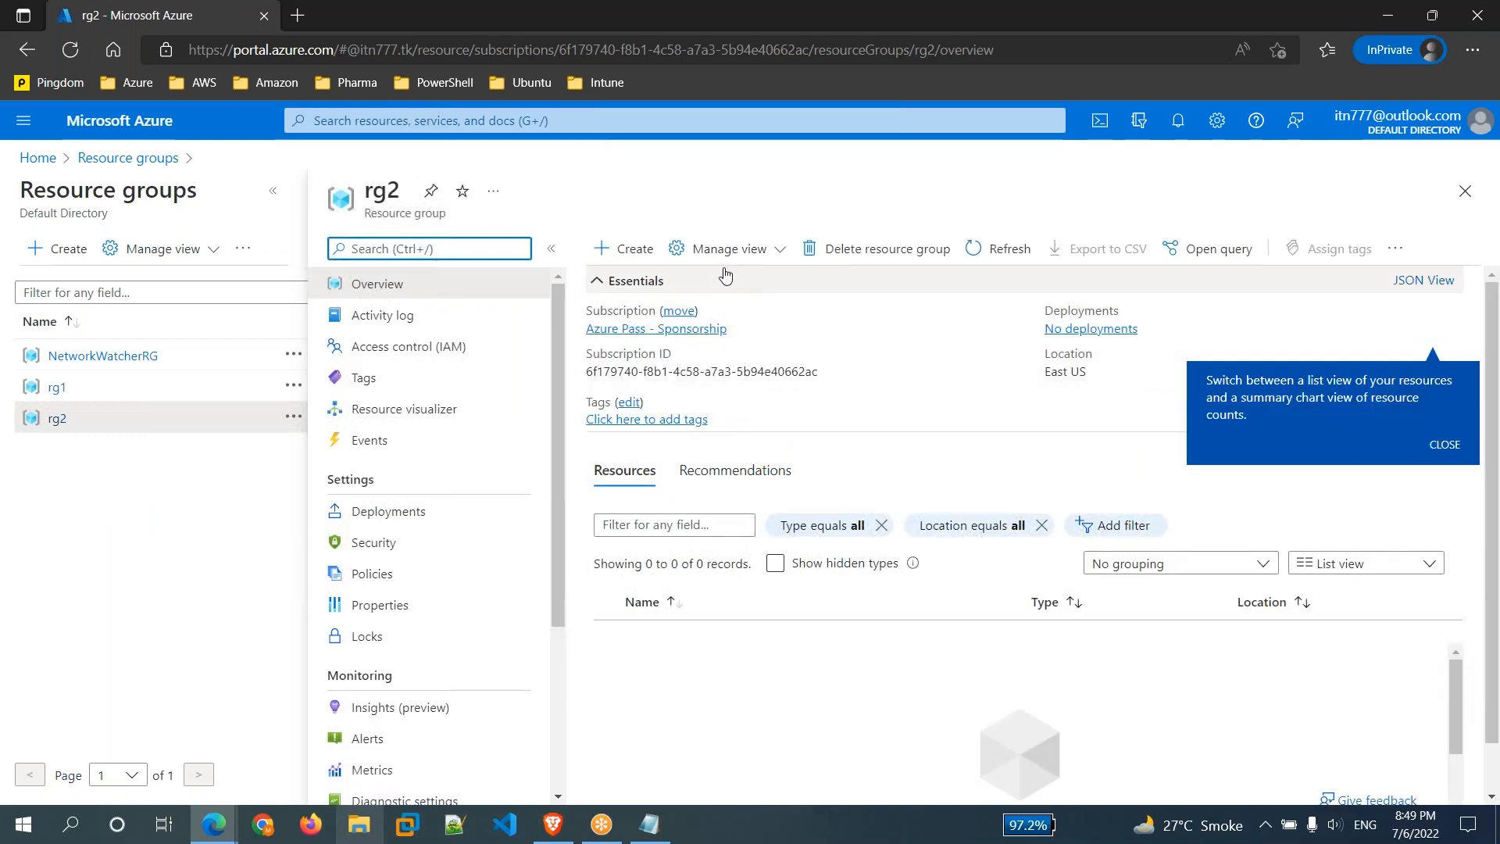
click(903, 249)
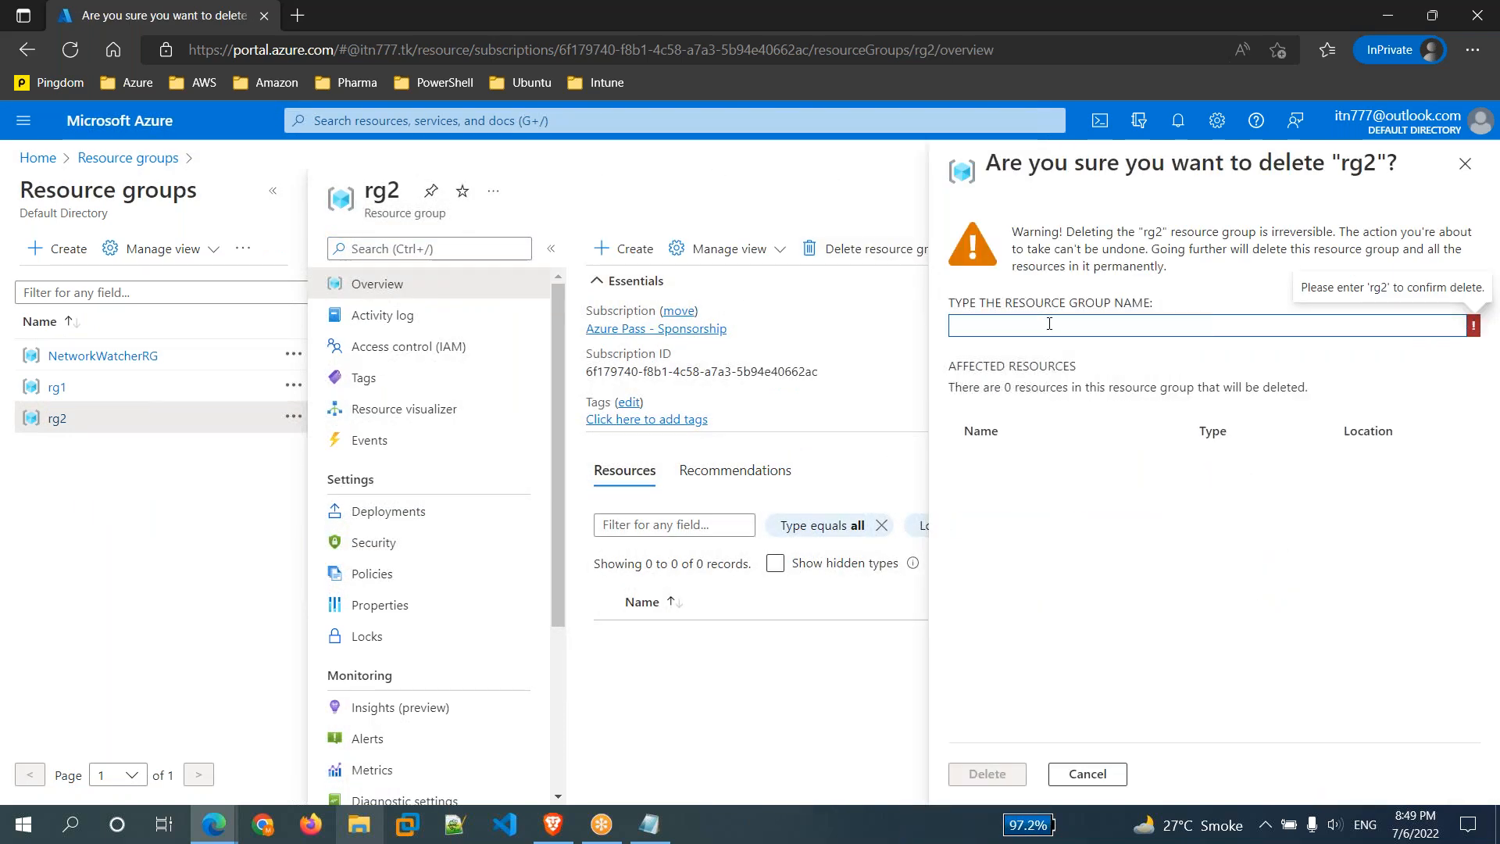
text(rg2)
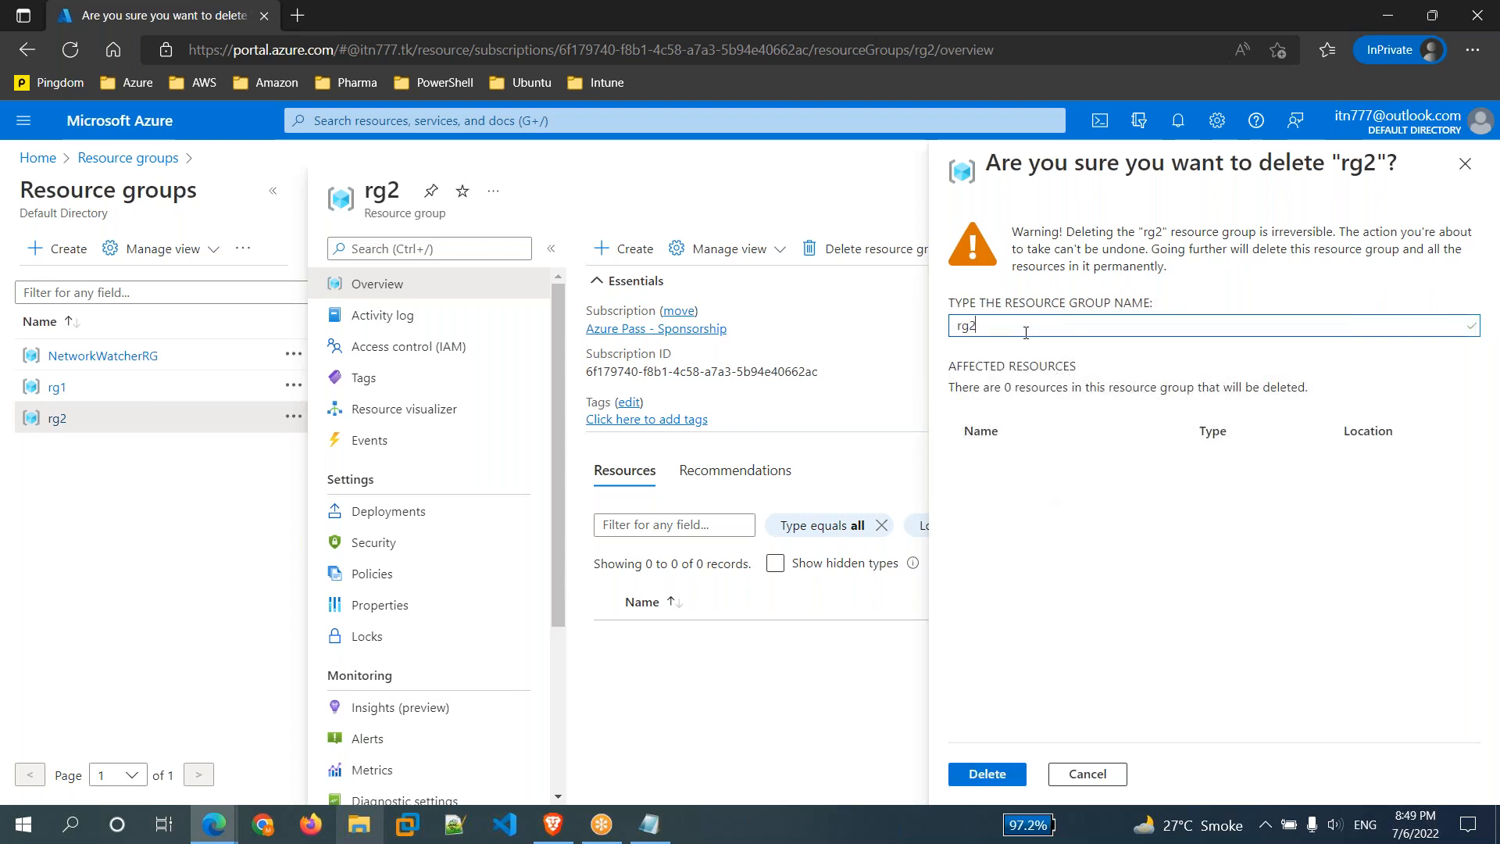
click(987, 773)
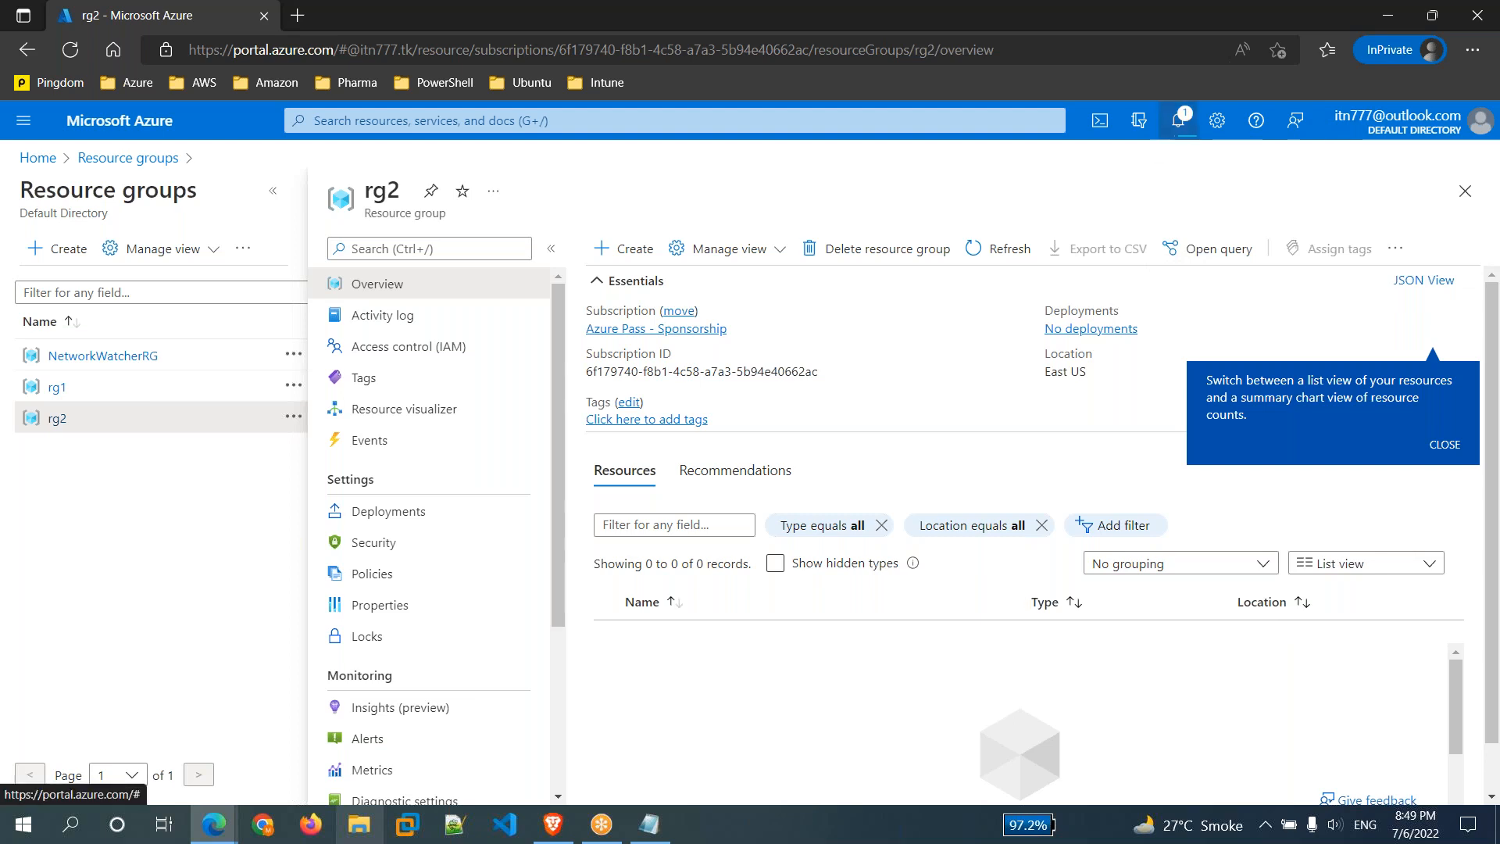
click(1179, 121)
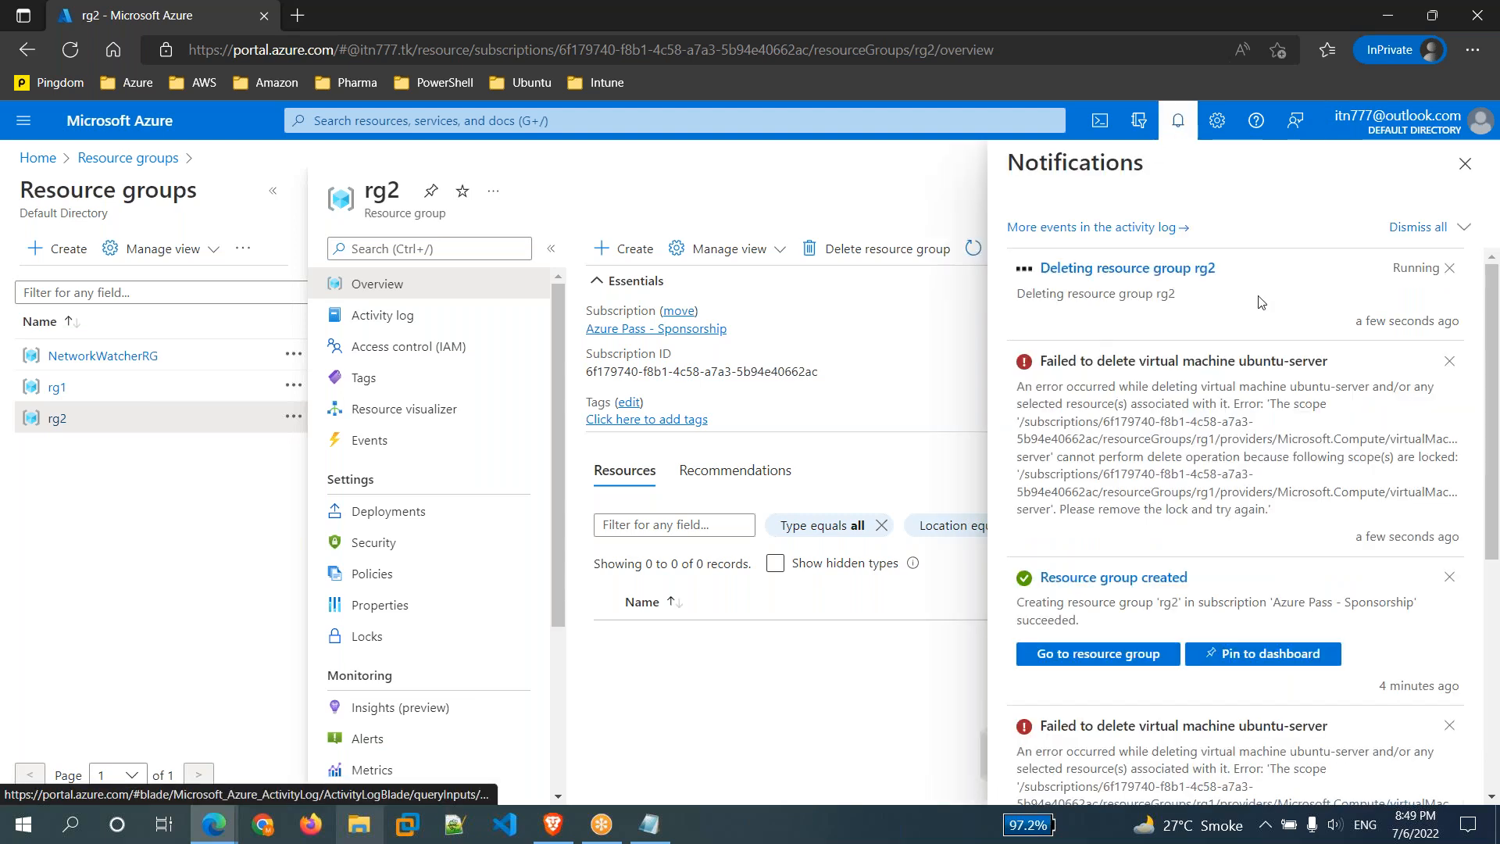
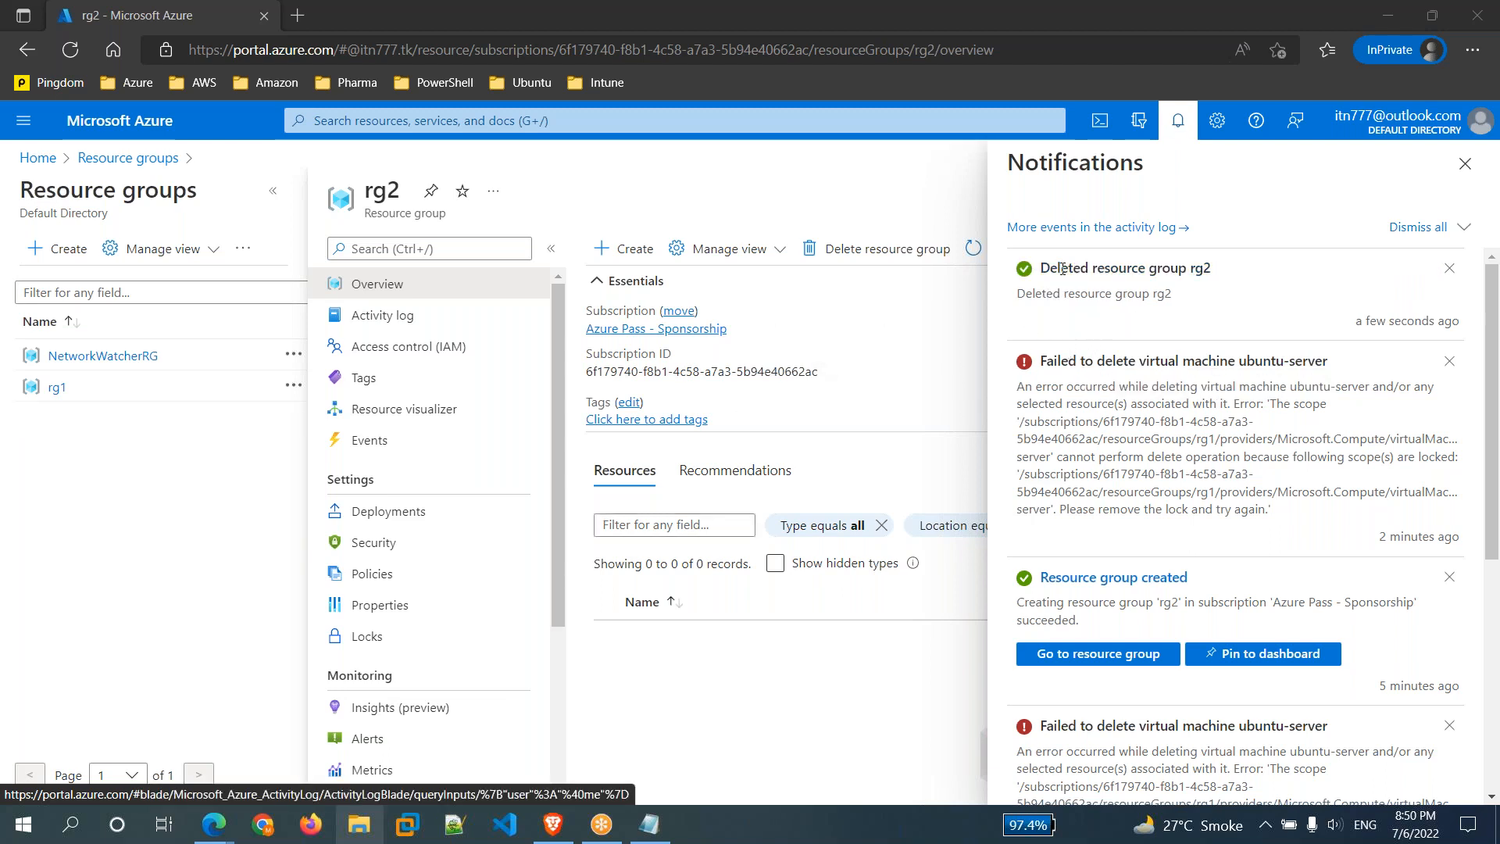
- Dismiss the 'Deleted resource group rg2' notification pane, leaving NetworkWatcherRG and rg1 listed
triple_click(1046, 271)
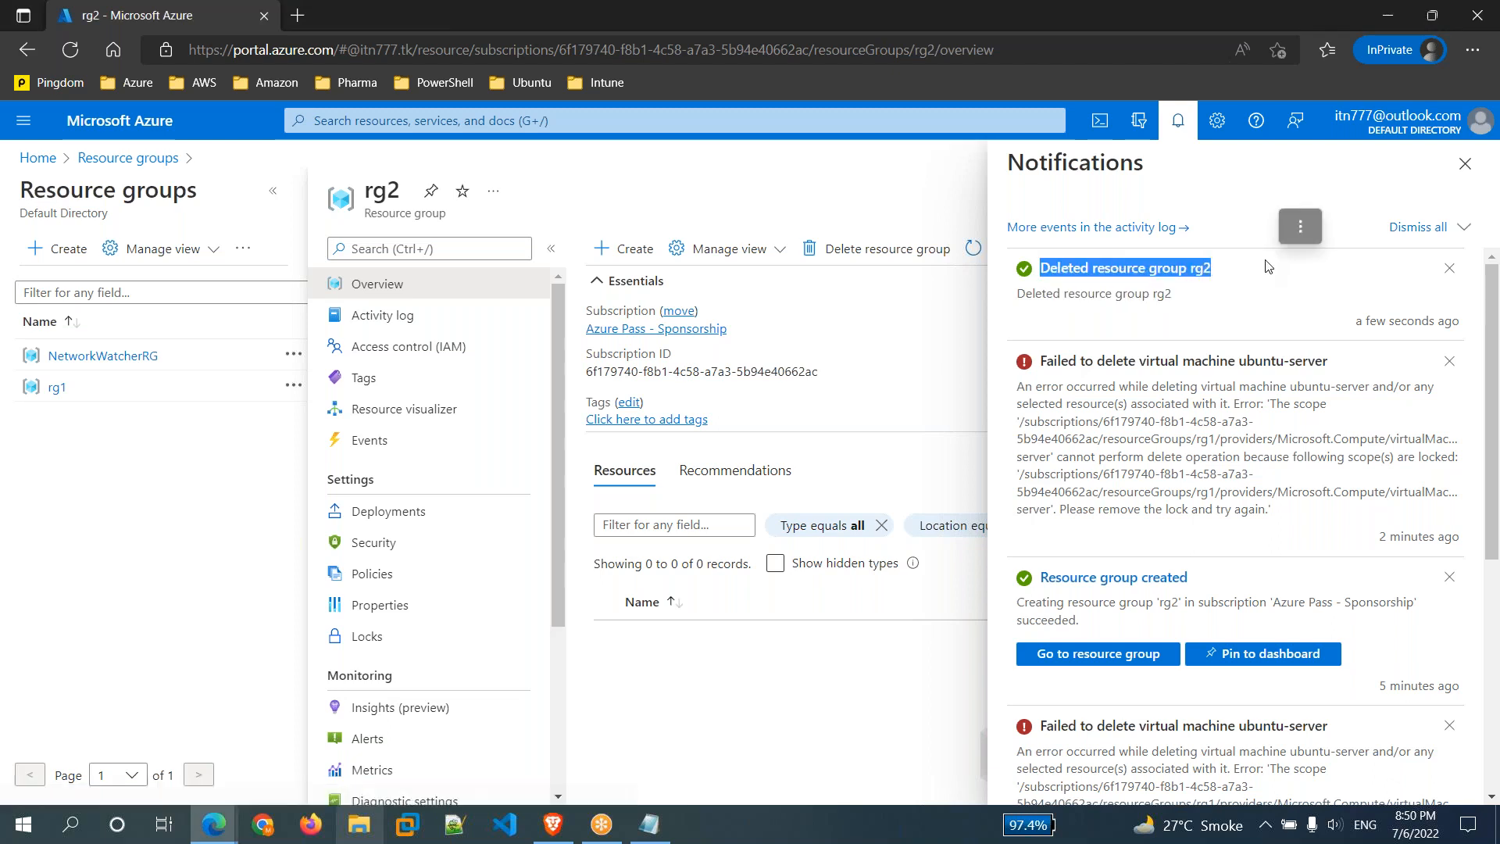
click(1124, 327)
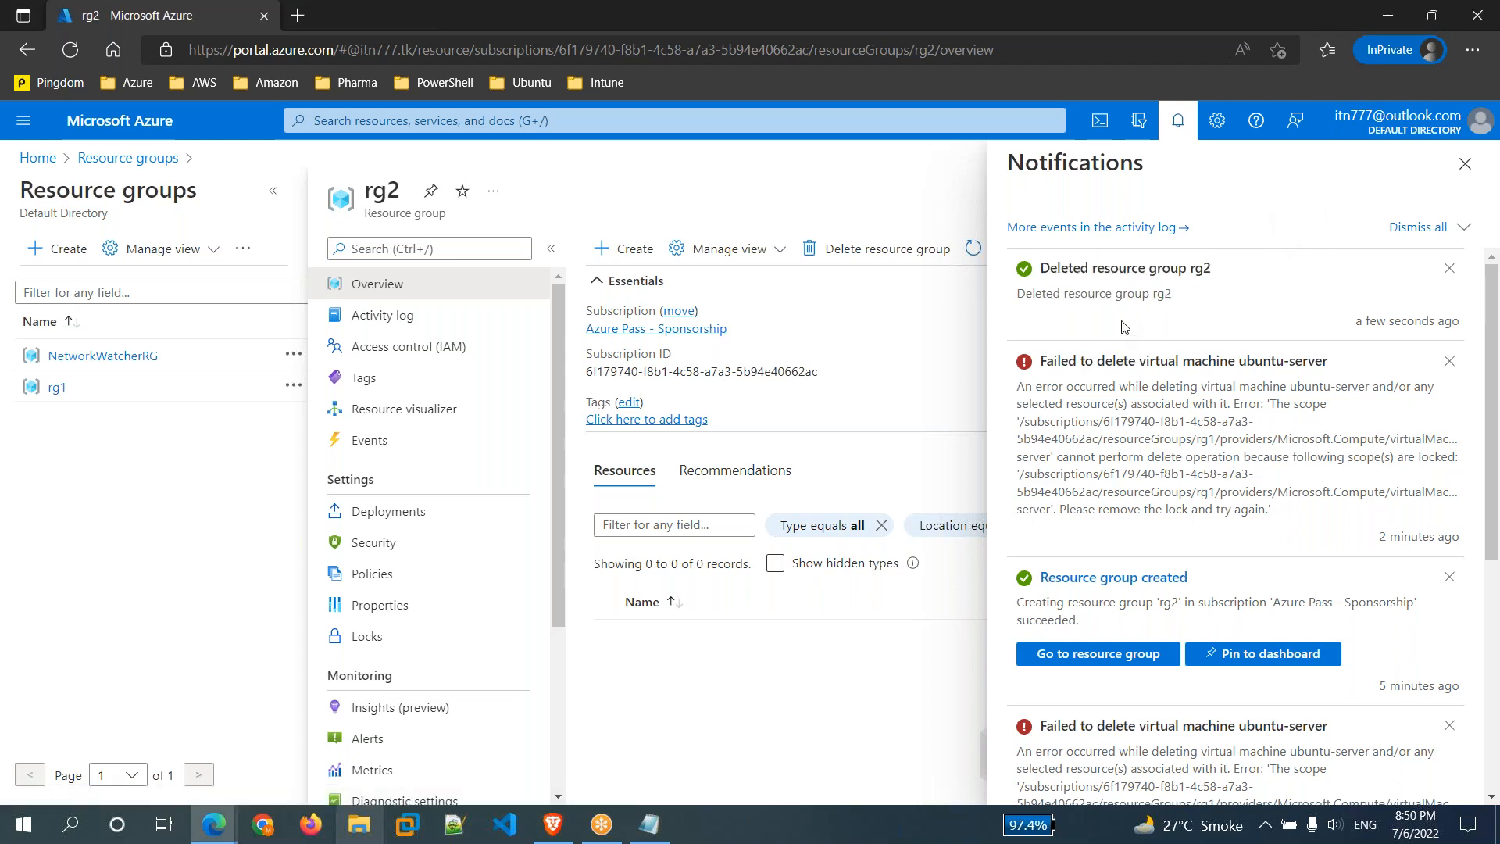
click(1465, 164)
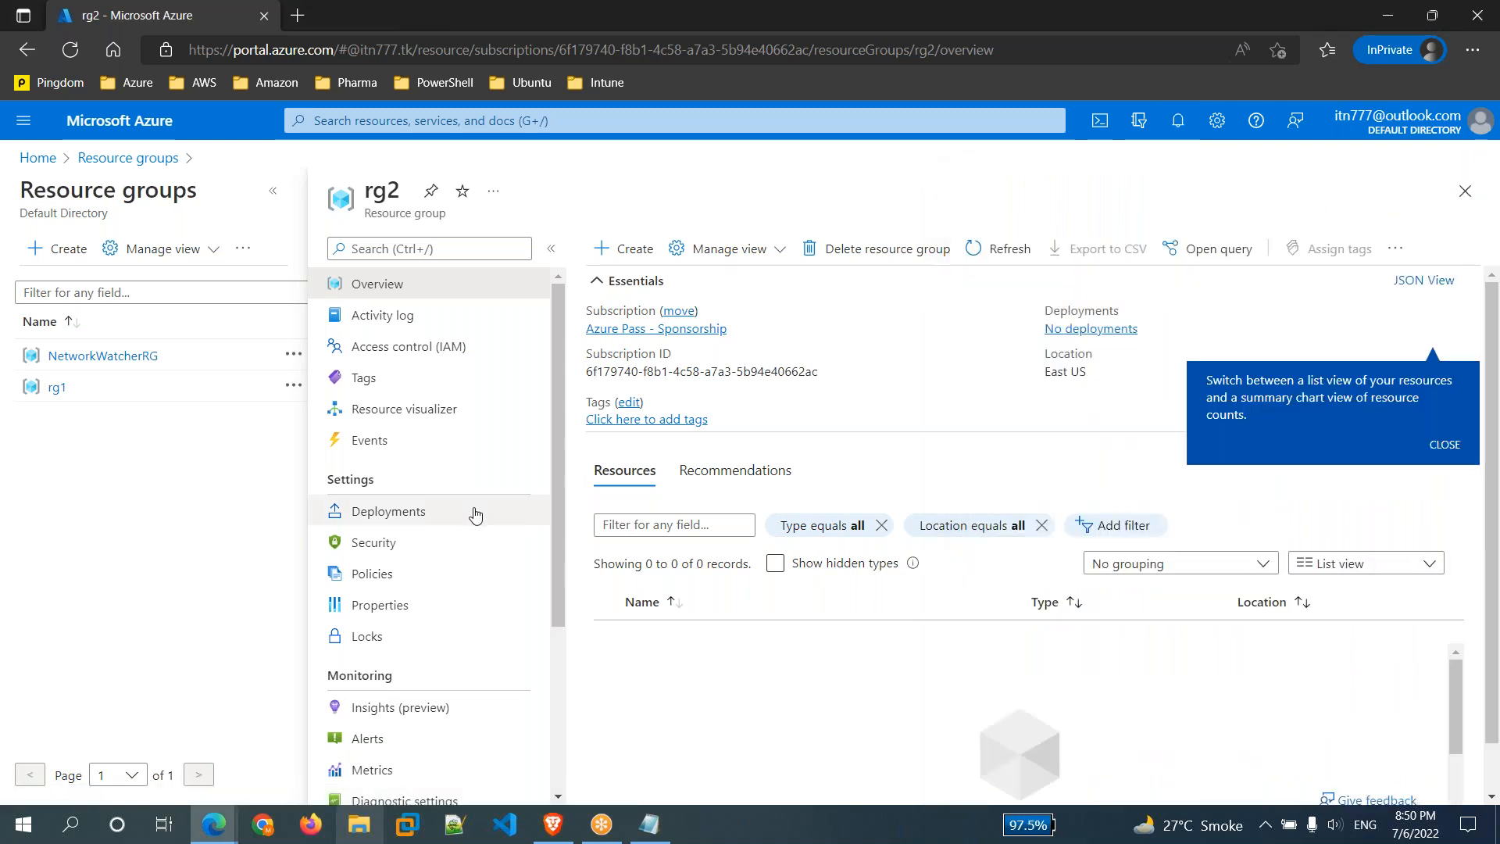
- Add a dashed divider under '- Service' in the Az-104 Batch 14.txt notes, then return to the portal
click(655, 829)
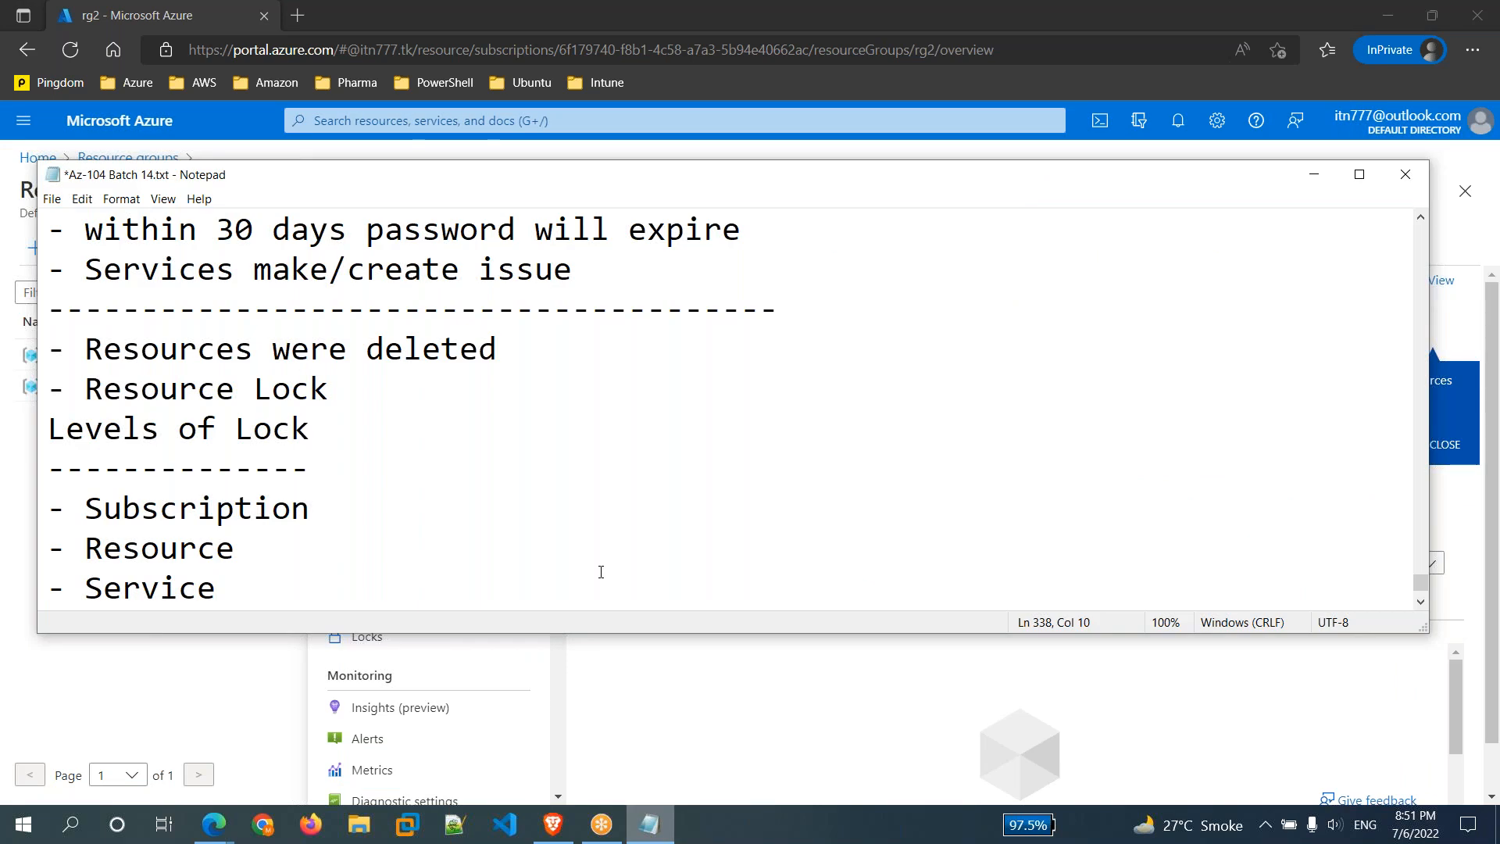
key(Return)
text(--------------)
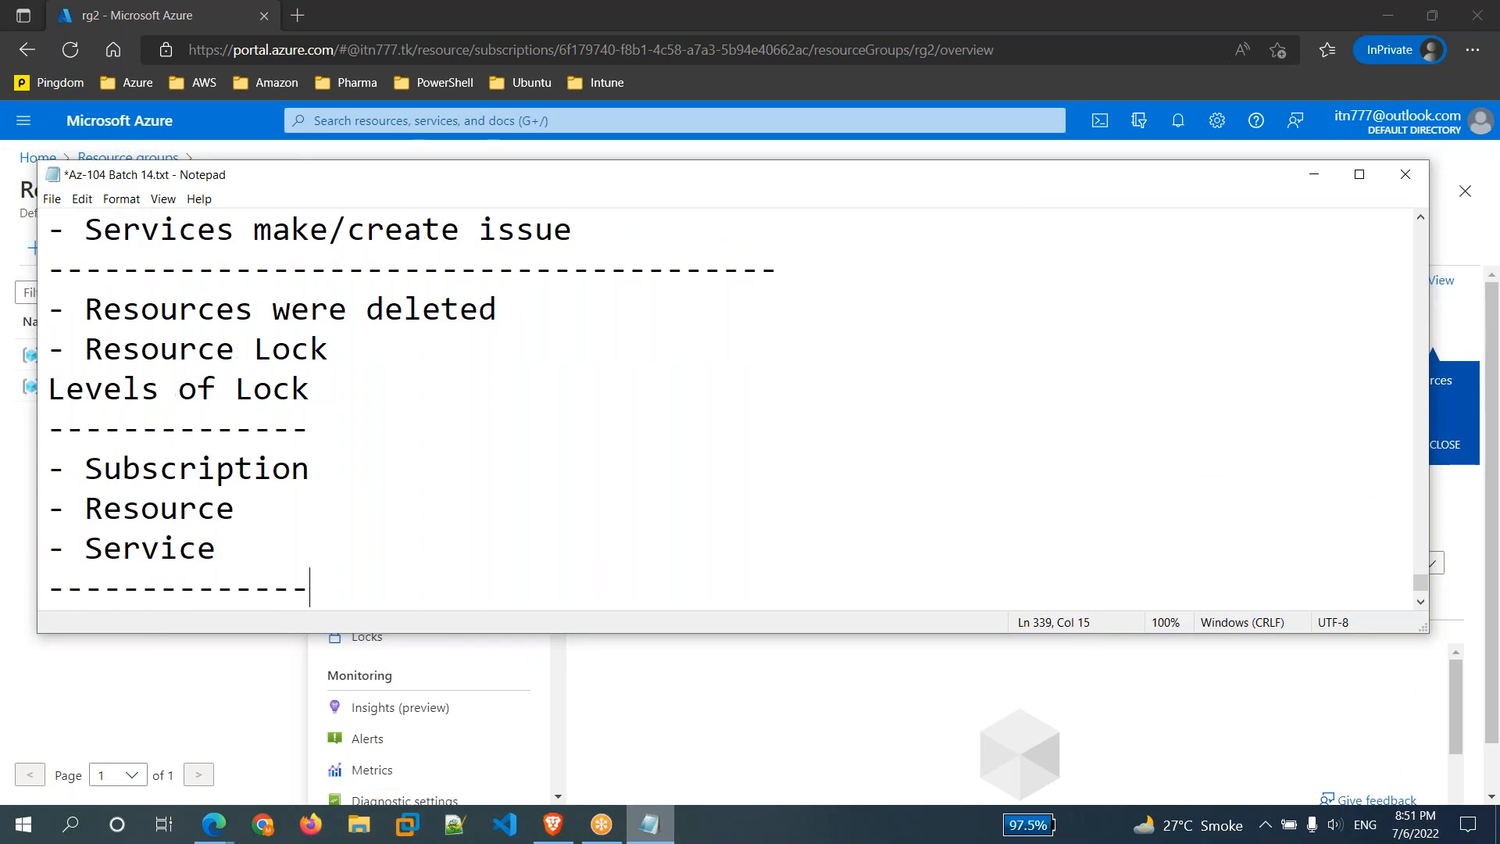
key(Return)
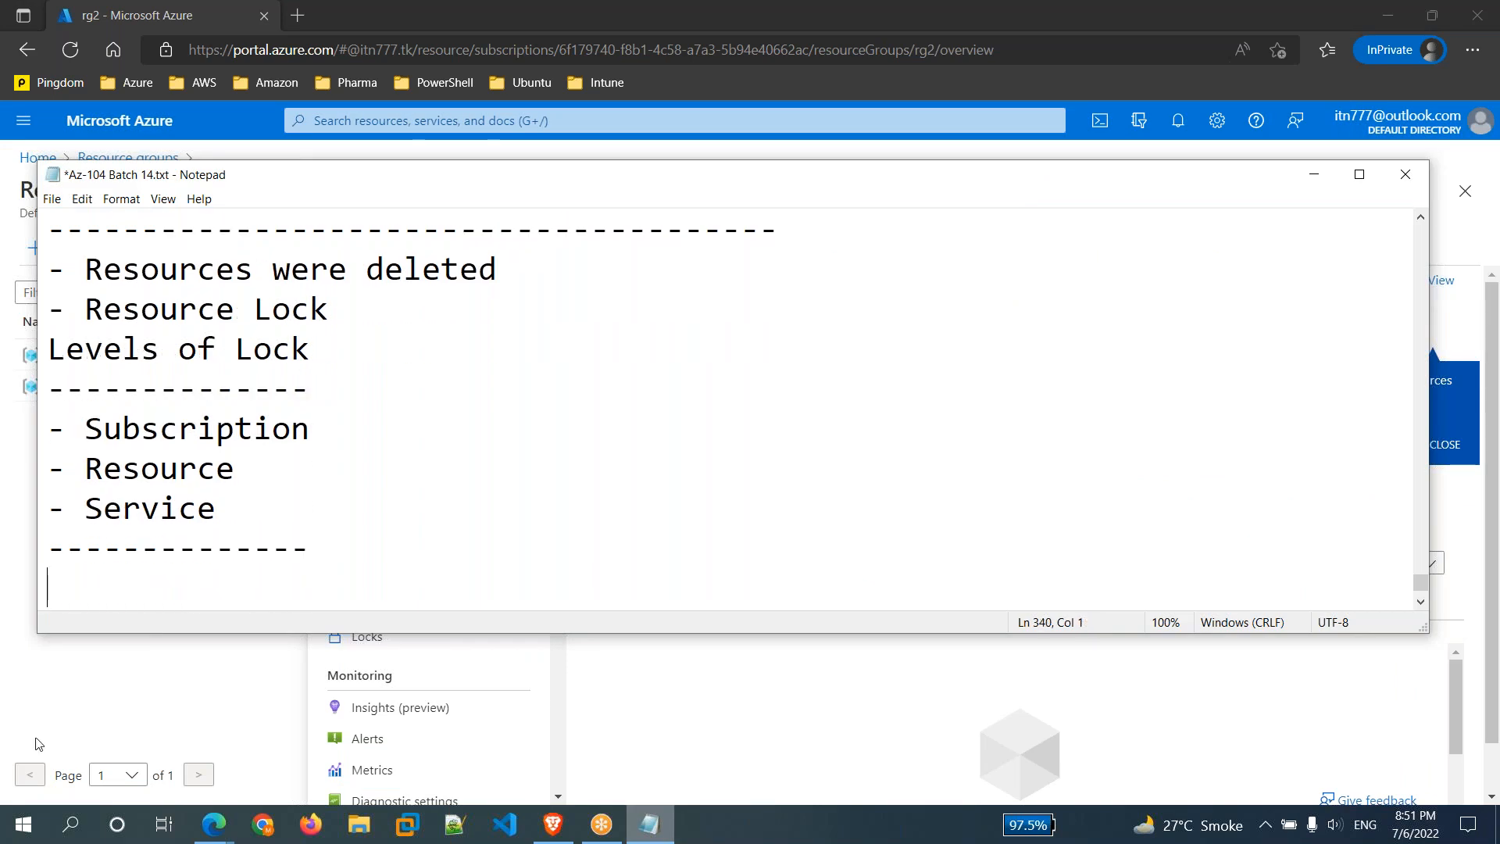
click(114, 660)
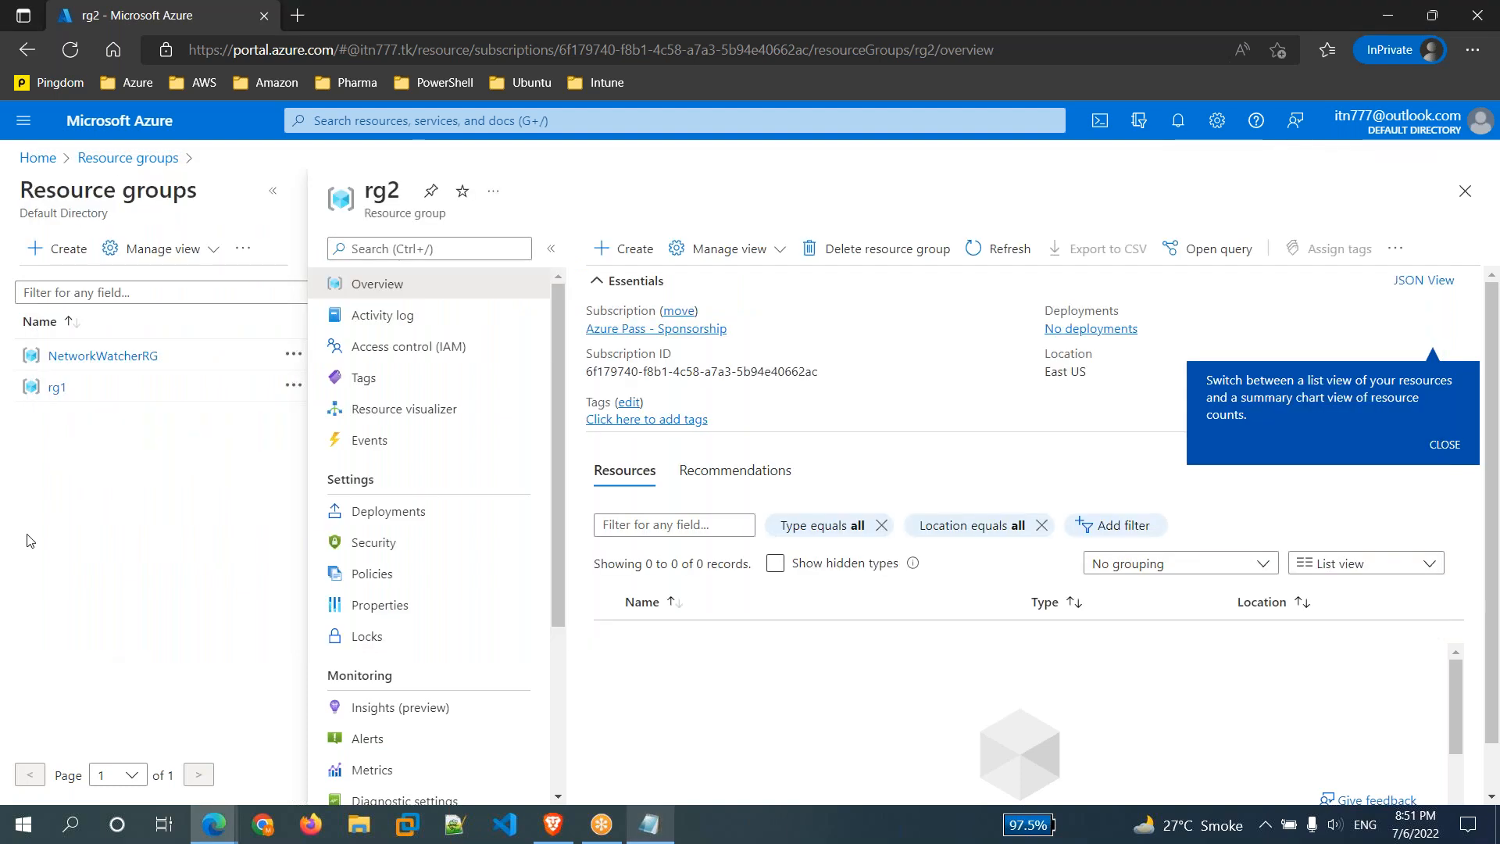
- Go from Home to the Virtual machines list and expand the Create menu
click(37, 157)
click(494, 277)
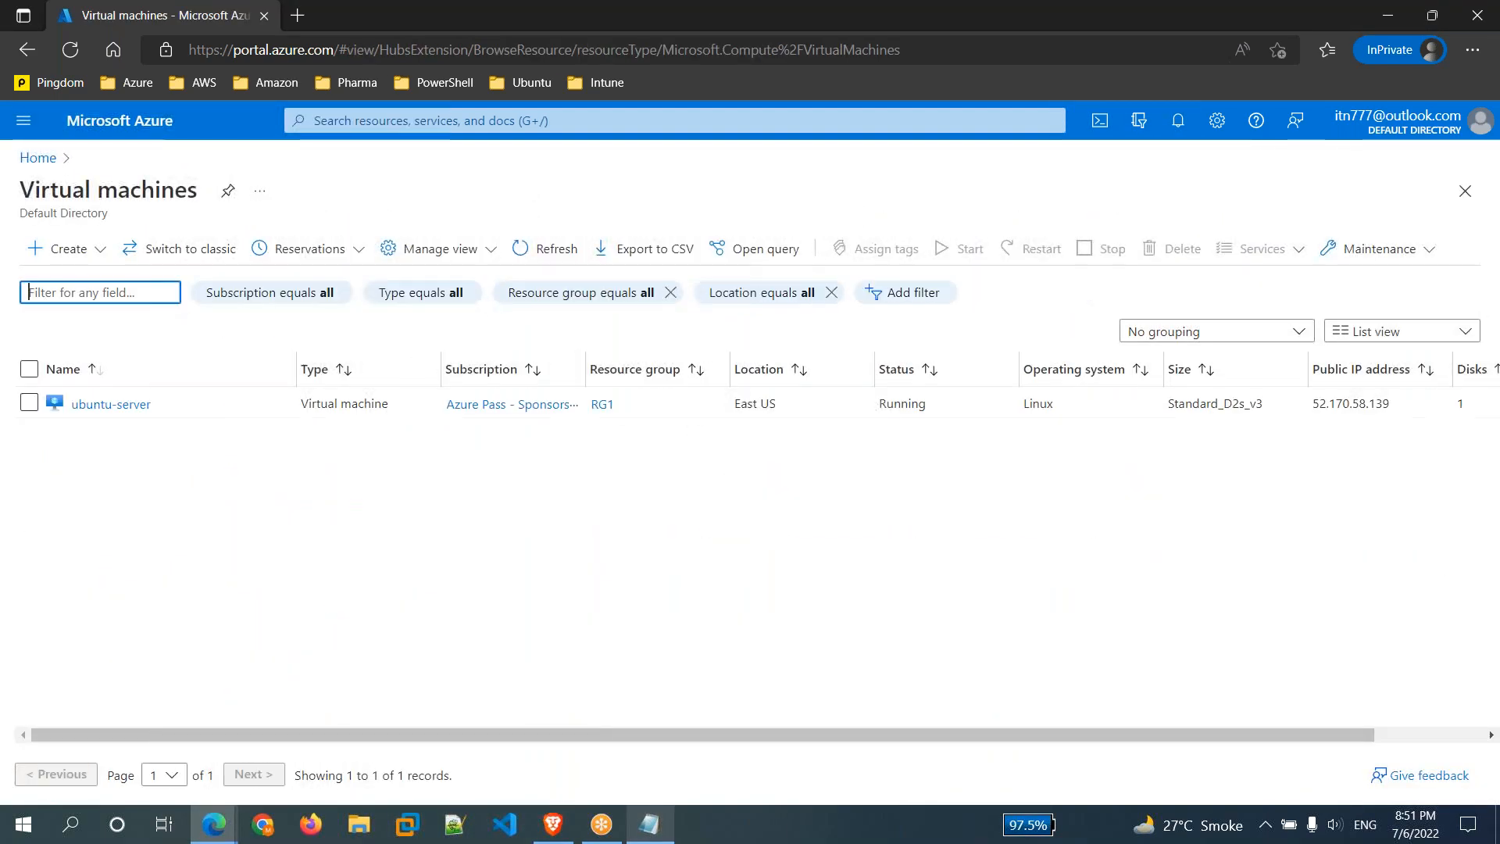
click(94, 258)
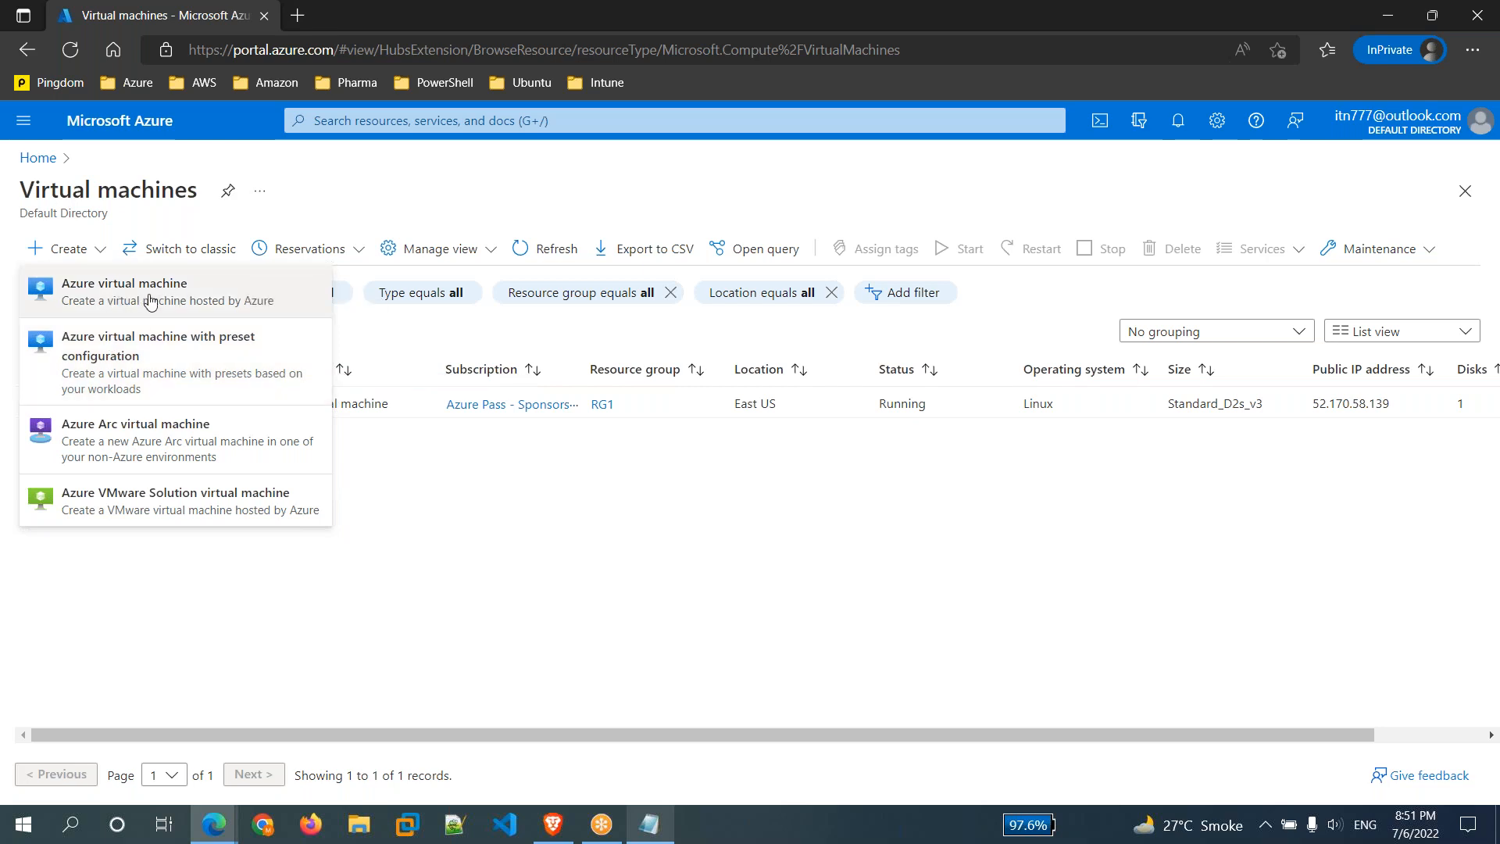
- Switch from the standard VM form to the preset-configuration defaults page, opening Virtual machines in a new tab
click(248, 295)
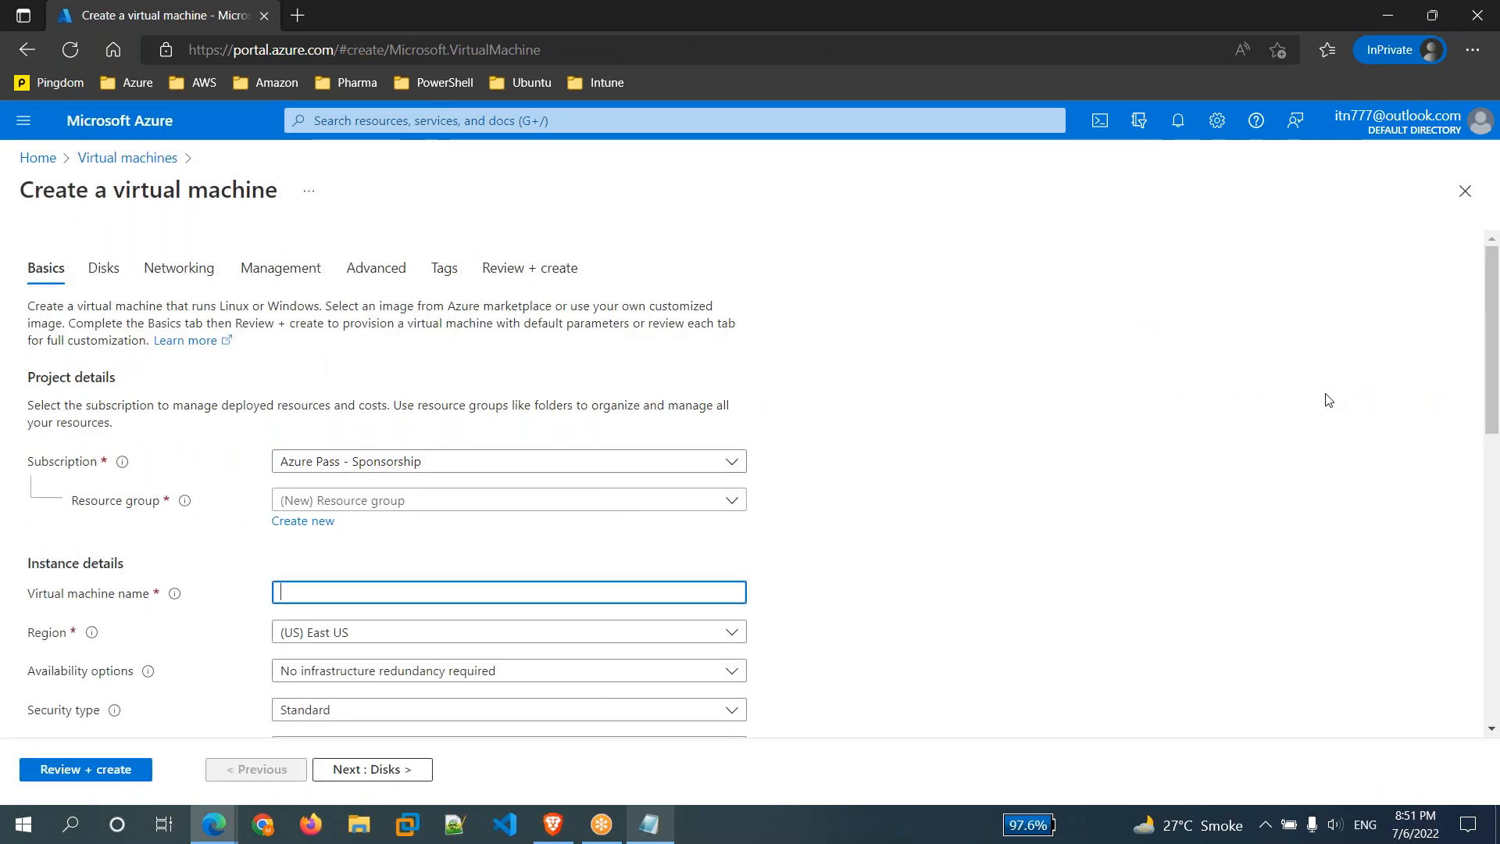
click(1464, 205)
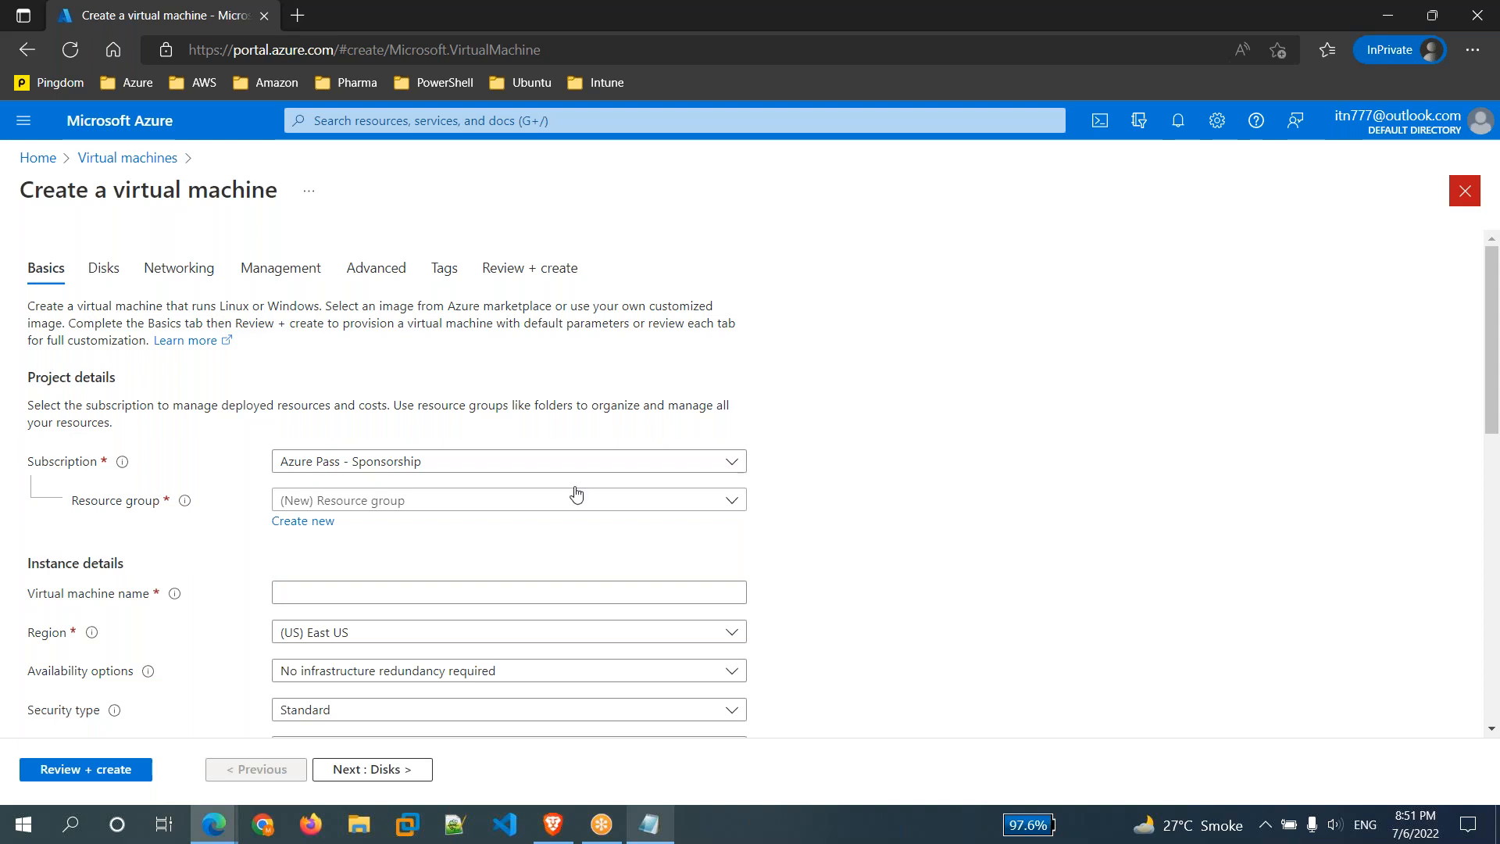
click(69, 248)
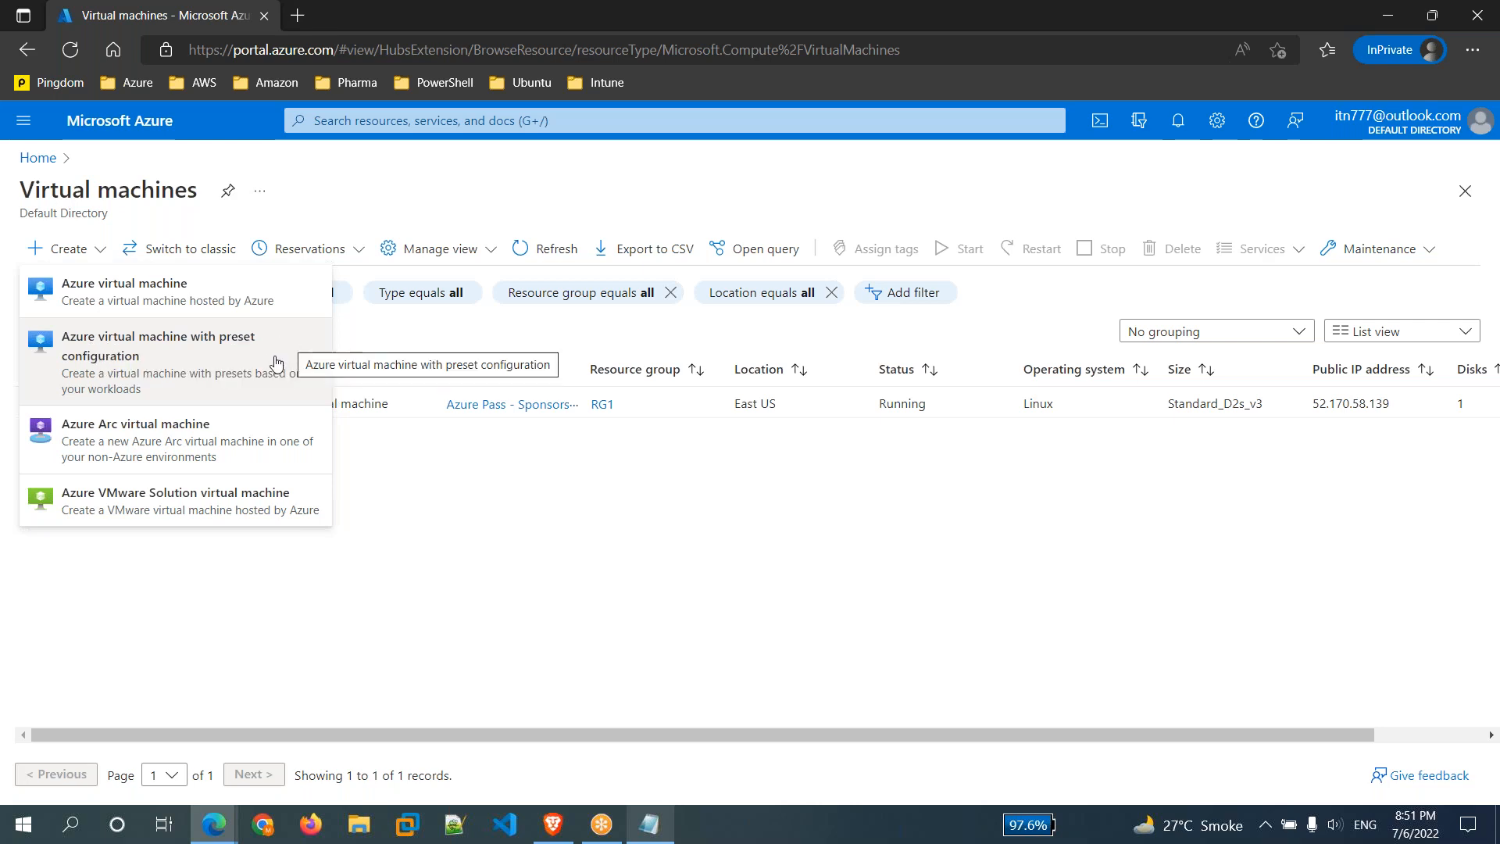
click(277, 364)
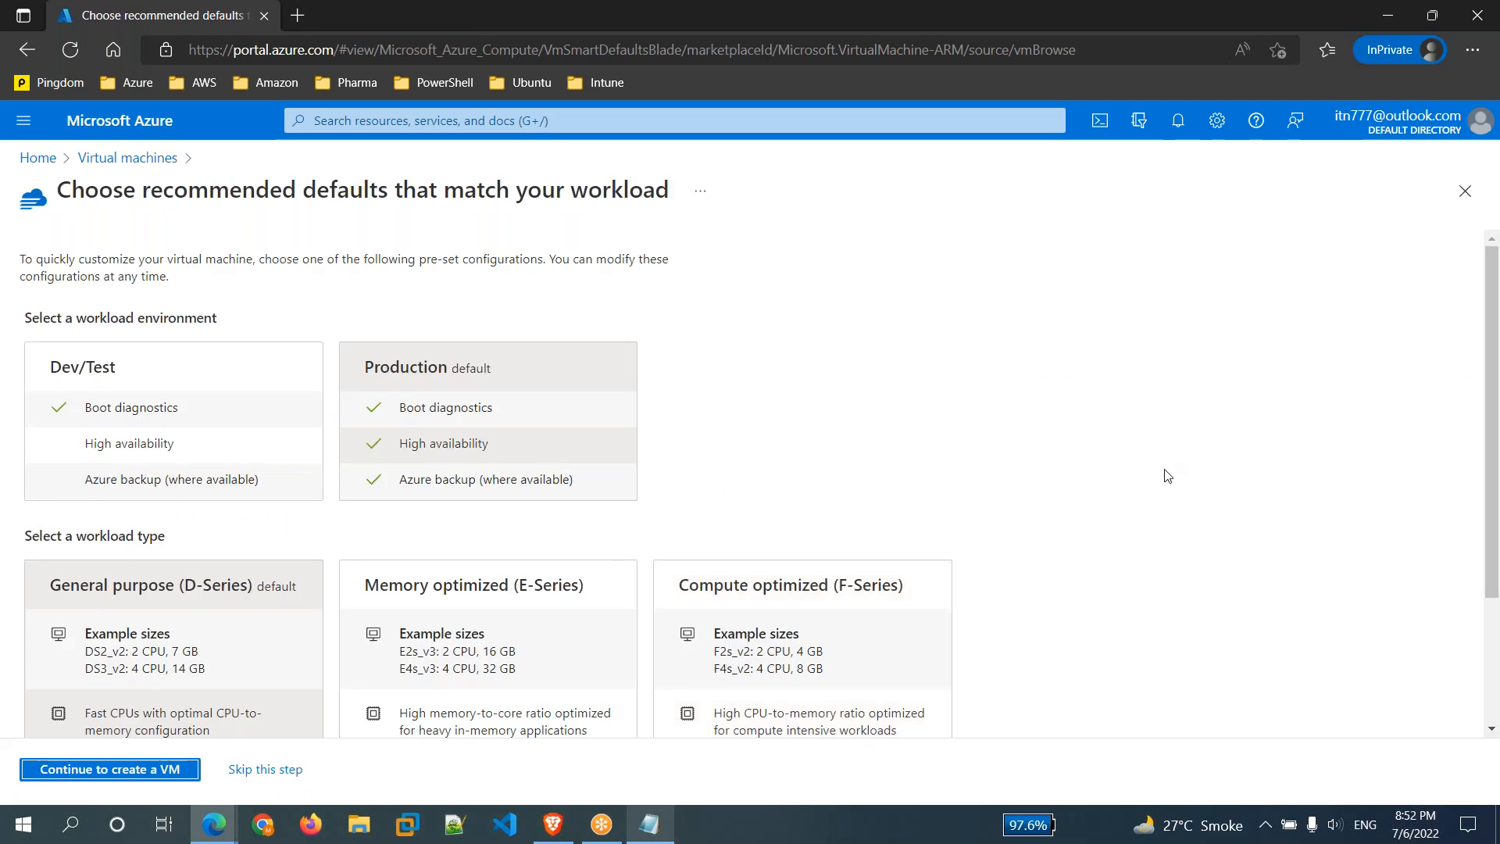
scroll(1167, 475, down, 1)
scroll(1167, 475, up, 1)
middle_click(129, 159)
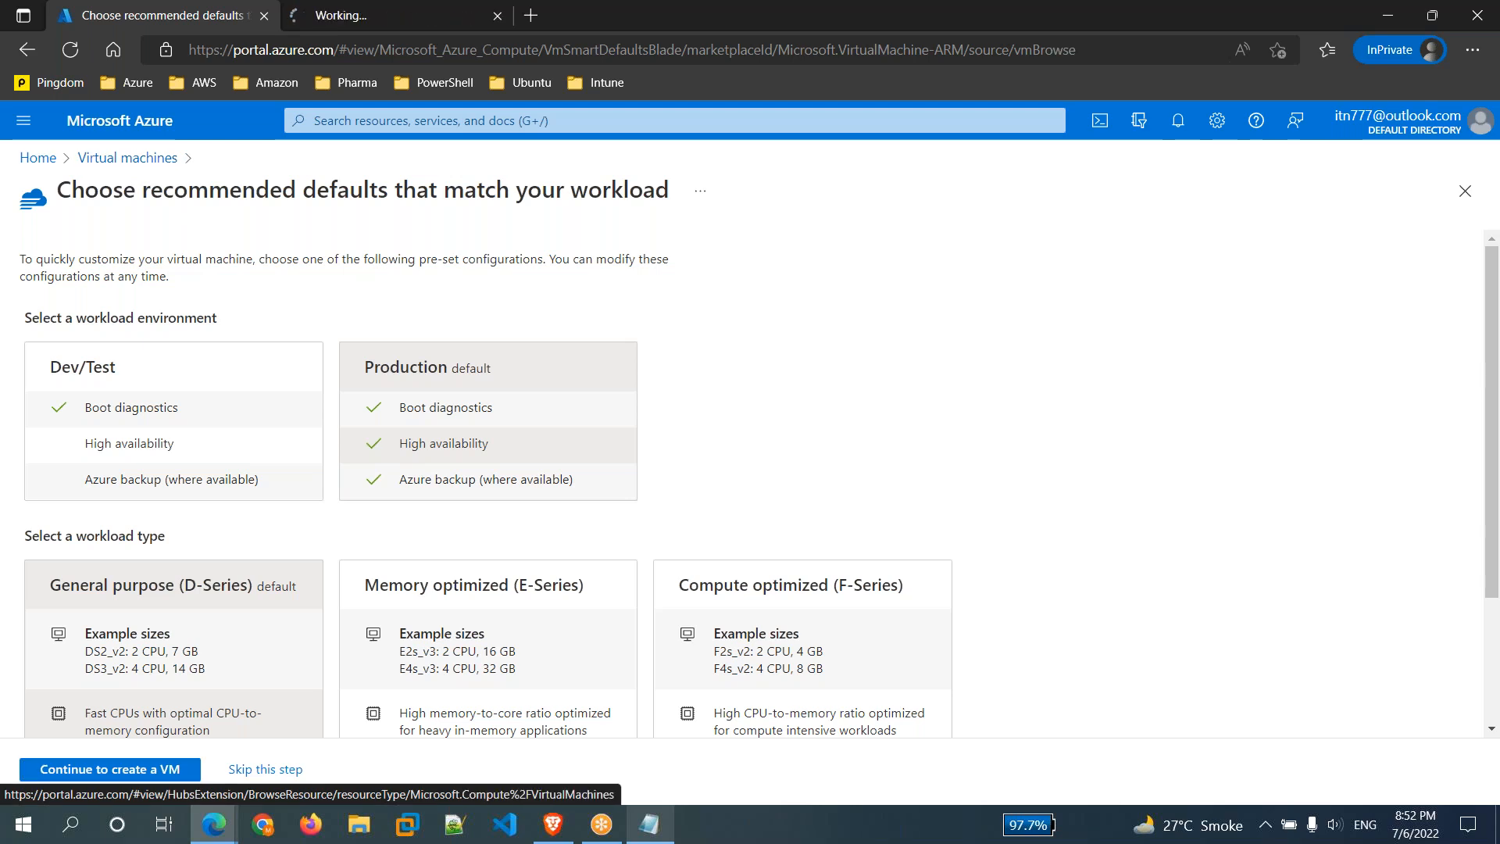
- Start a standard VM named asdsad, getting new resource group asdsad_group in (US) East US
click(1465, 191)
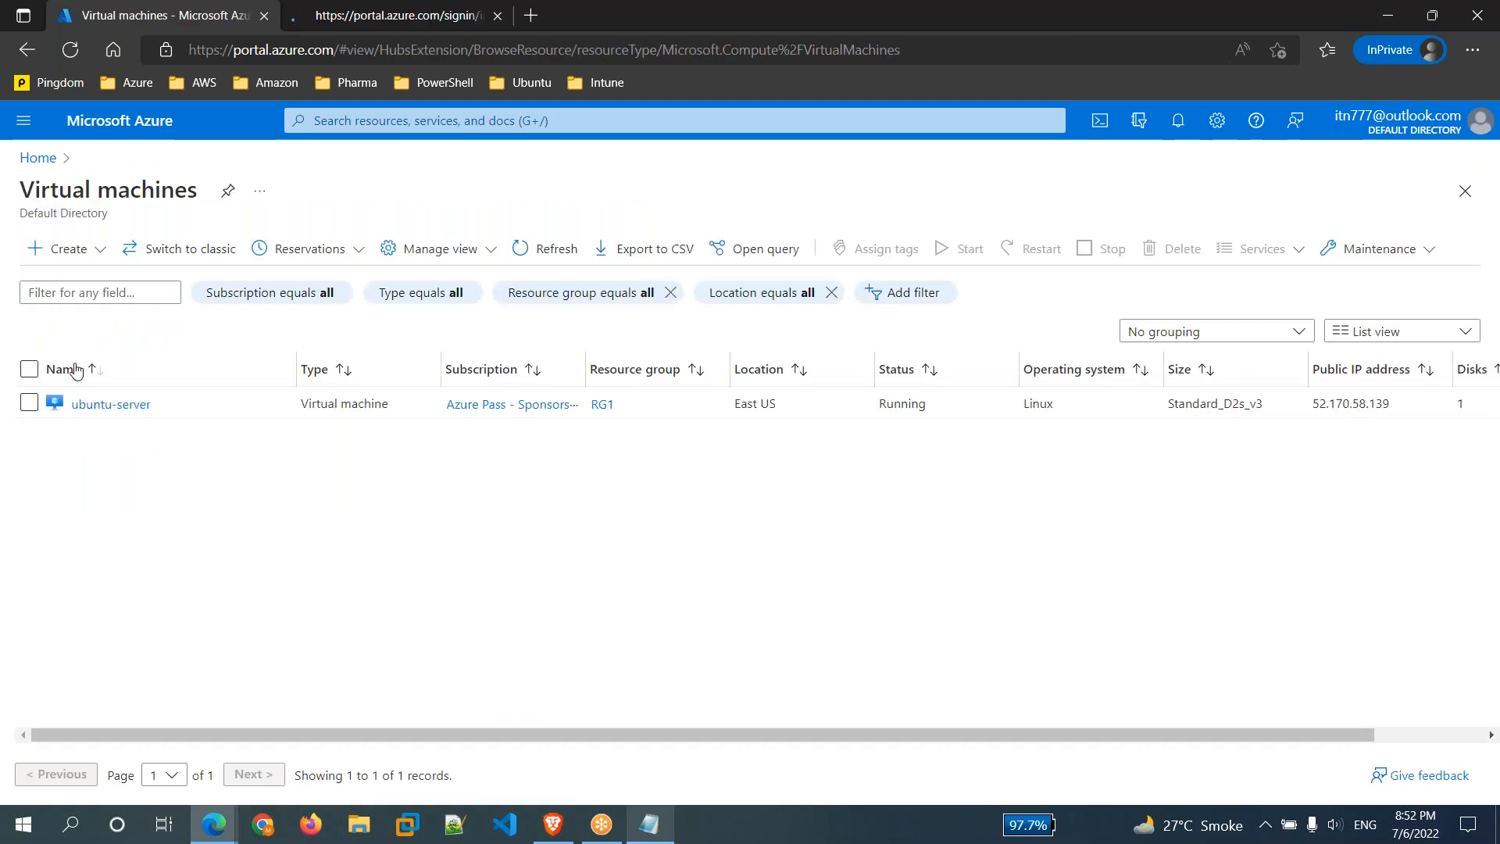
click(64, 250)
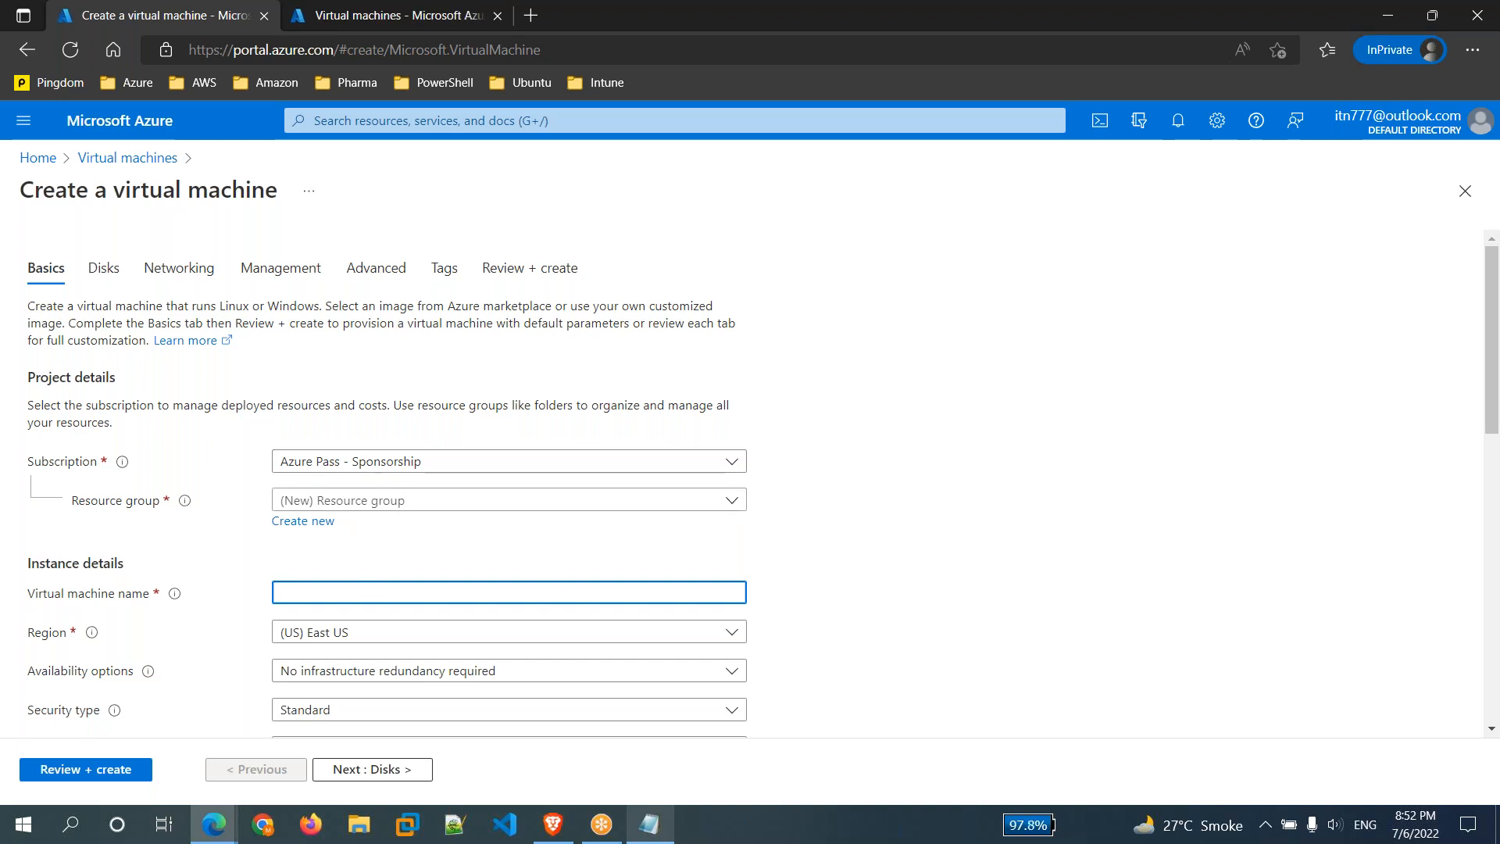
text(asdsad)
click(889, 672)
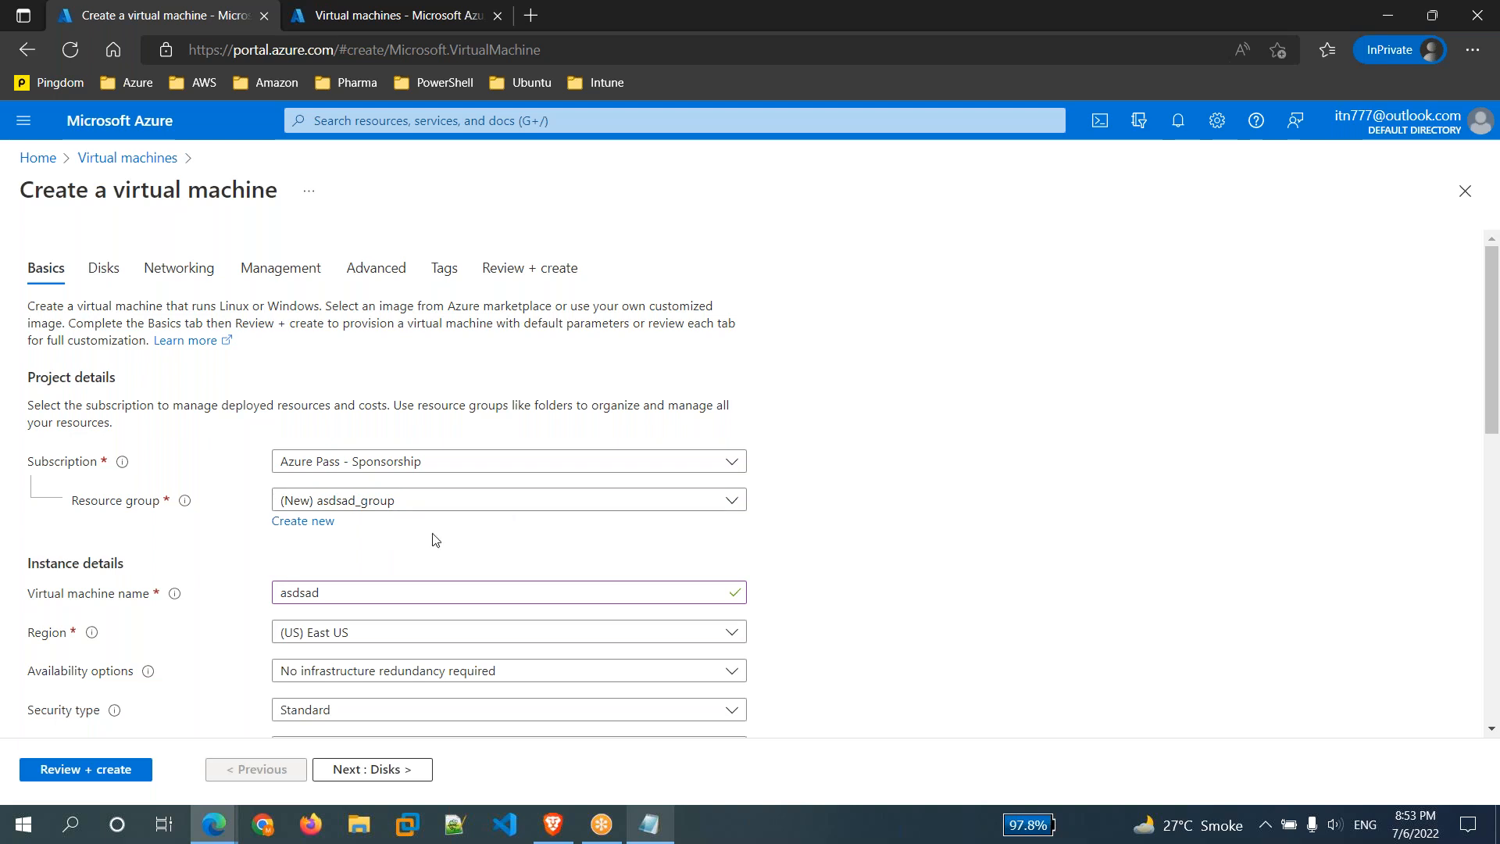
scroll(436, 539, down, 1)
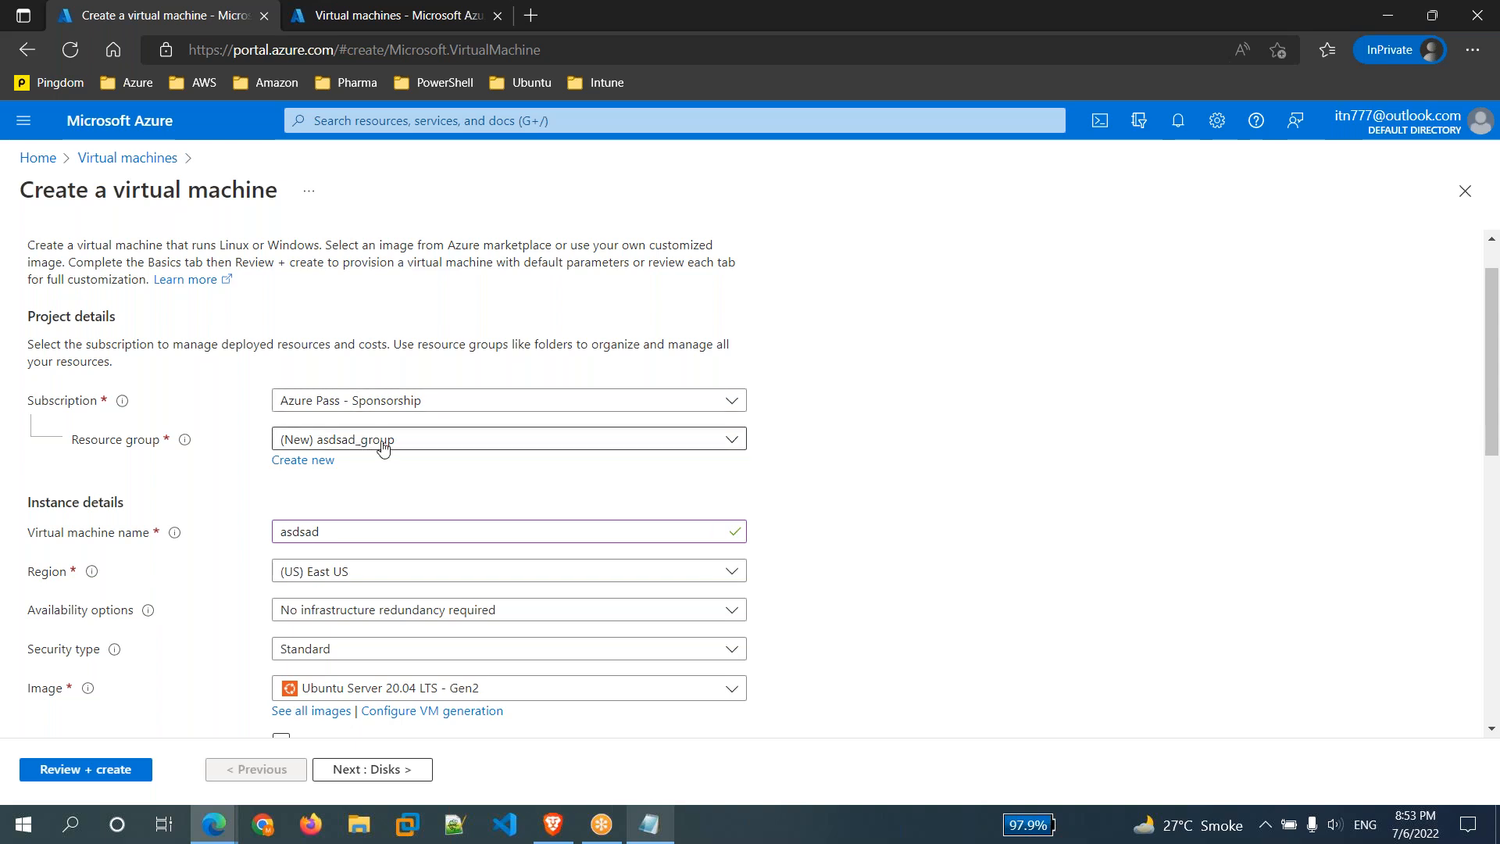
scroll(428, 468, down, 1)
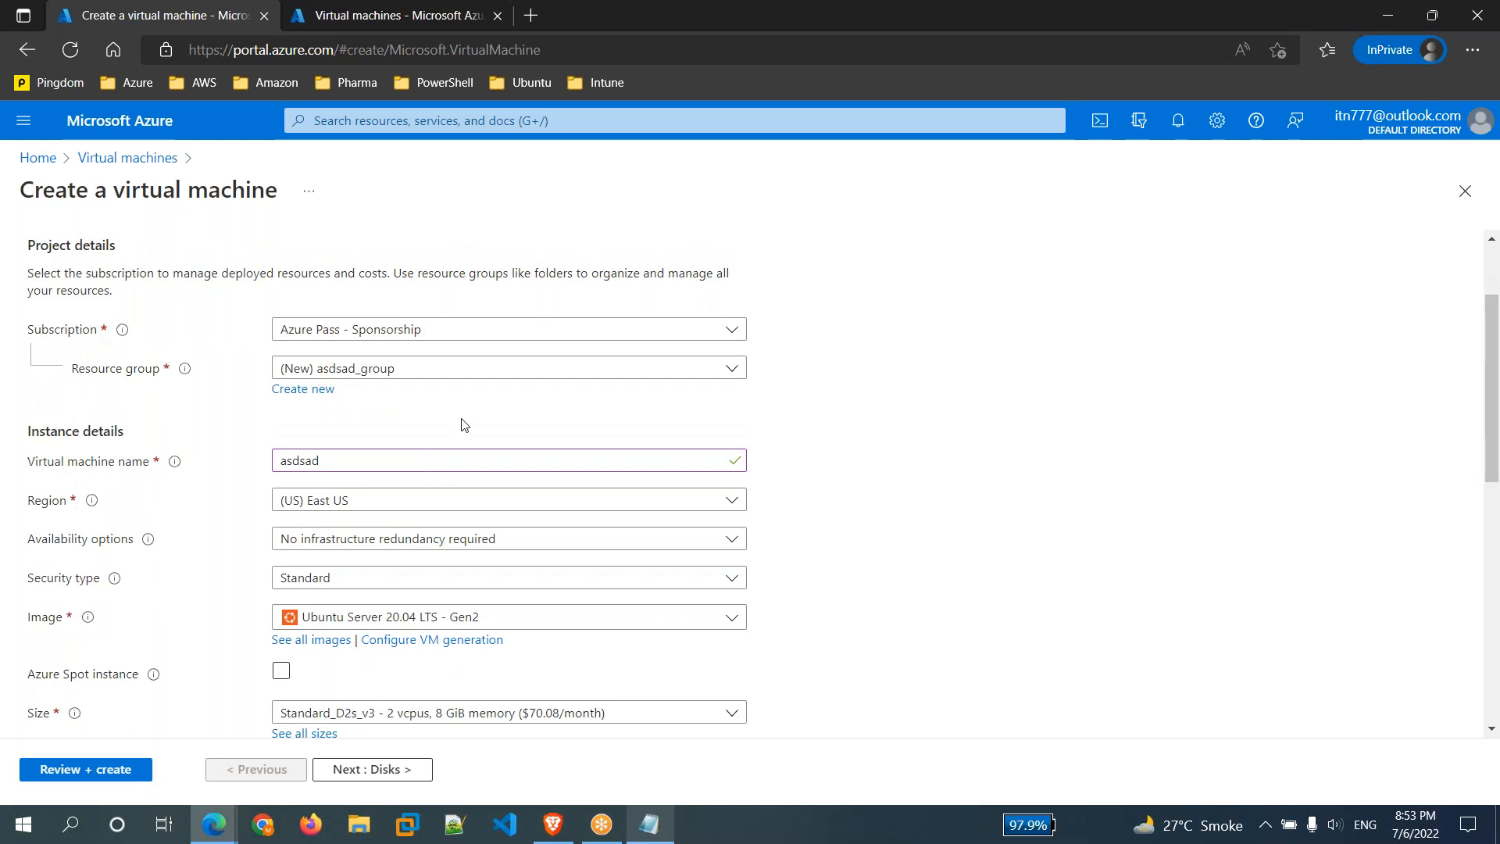
scroll(540, 538, down, 2)
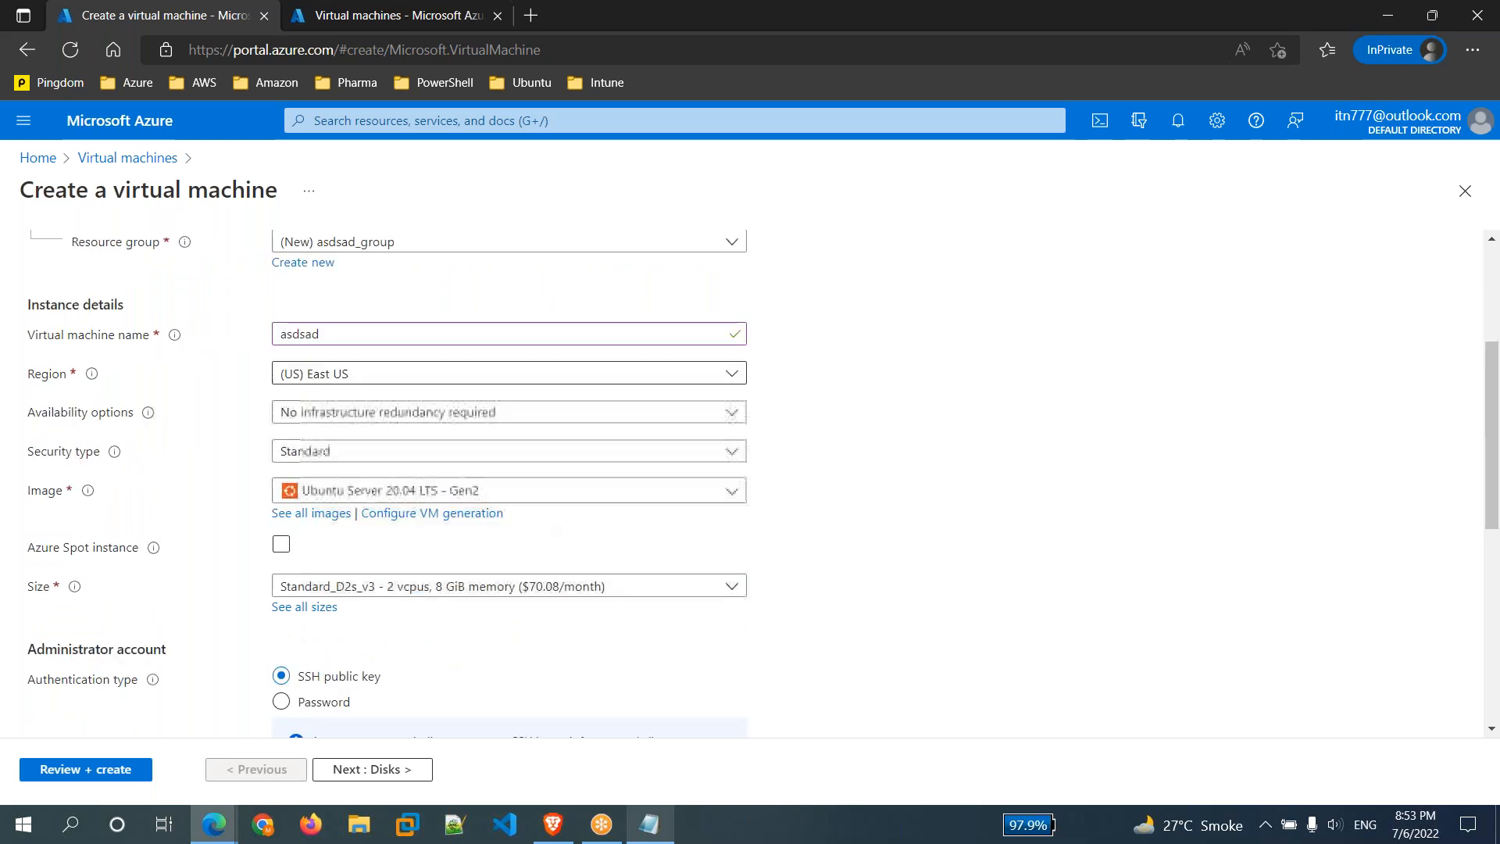
click(367, 375)
click(809, 479)
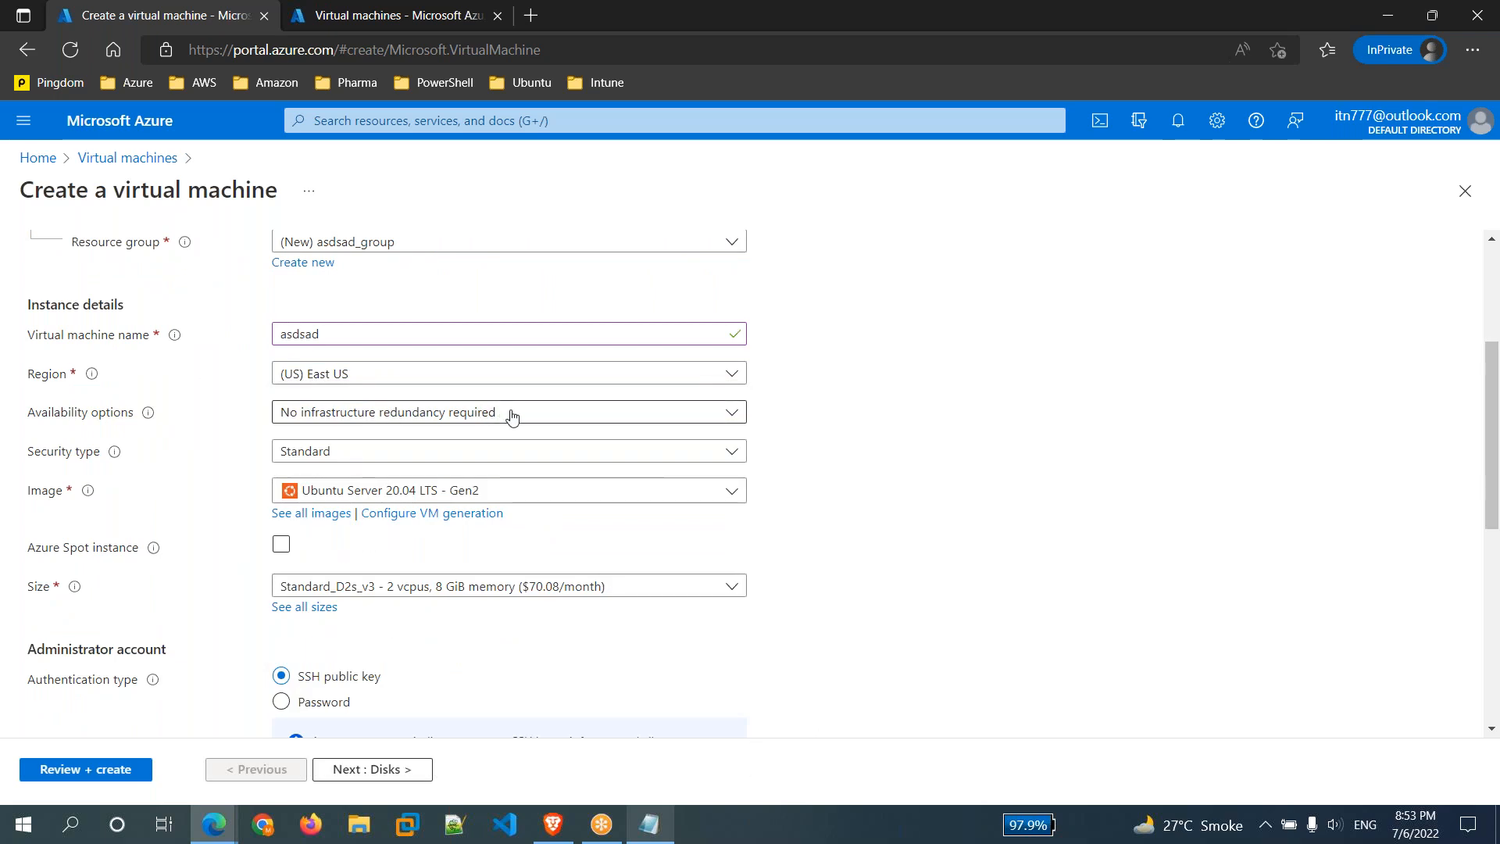
click(597, 421)
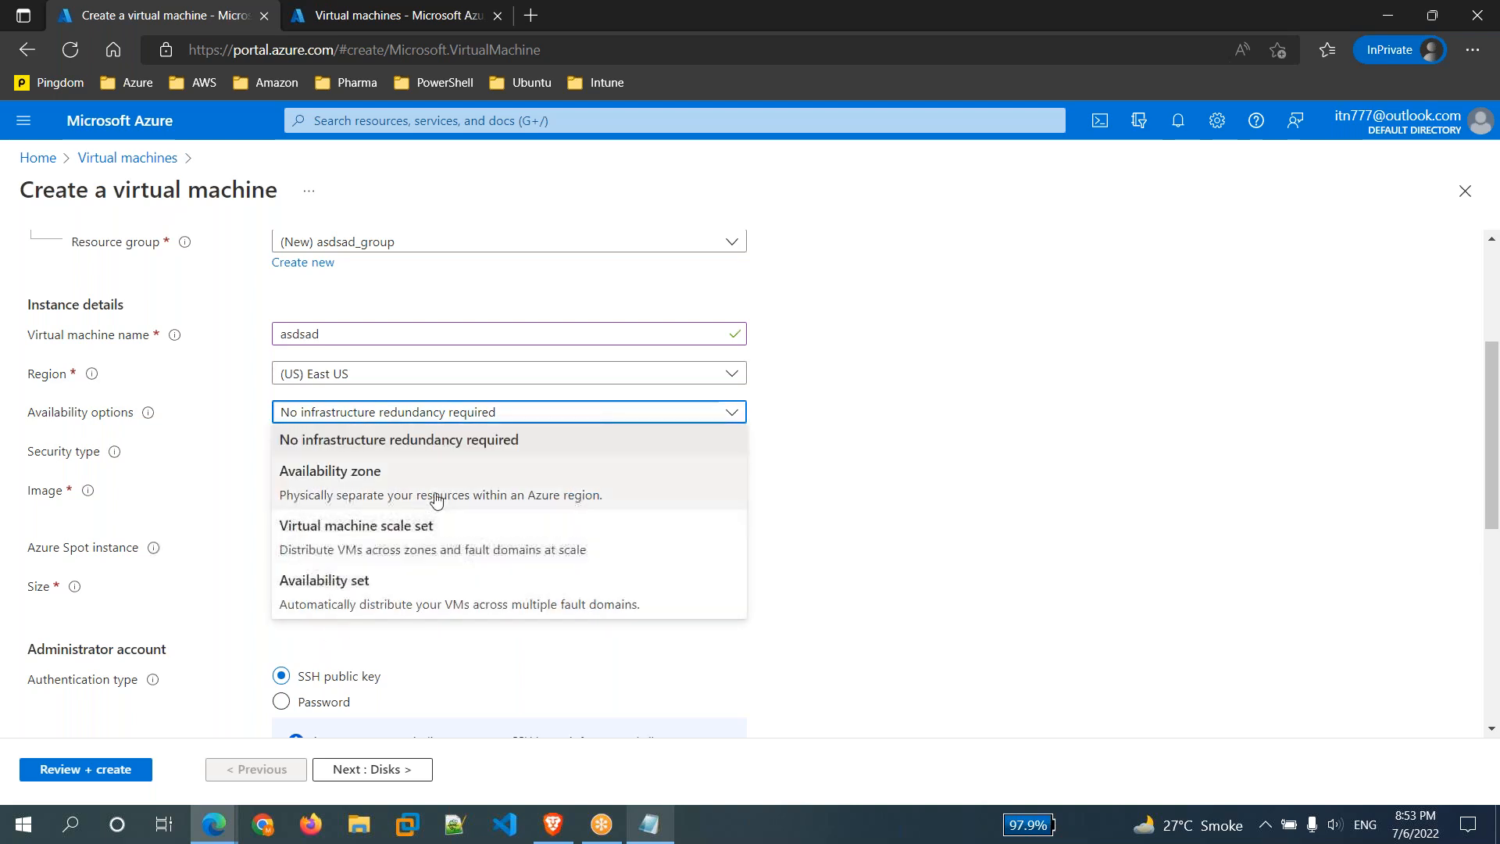
click(807, 557)
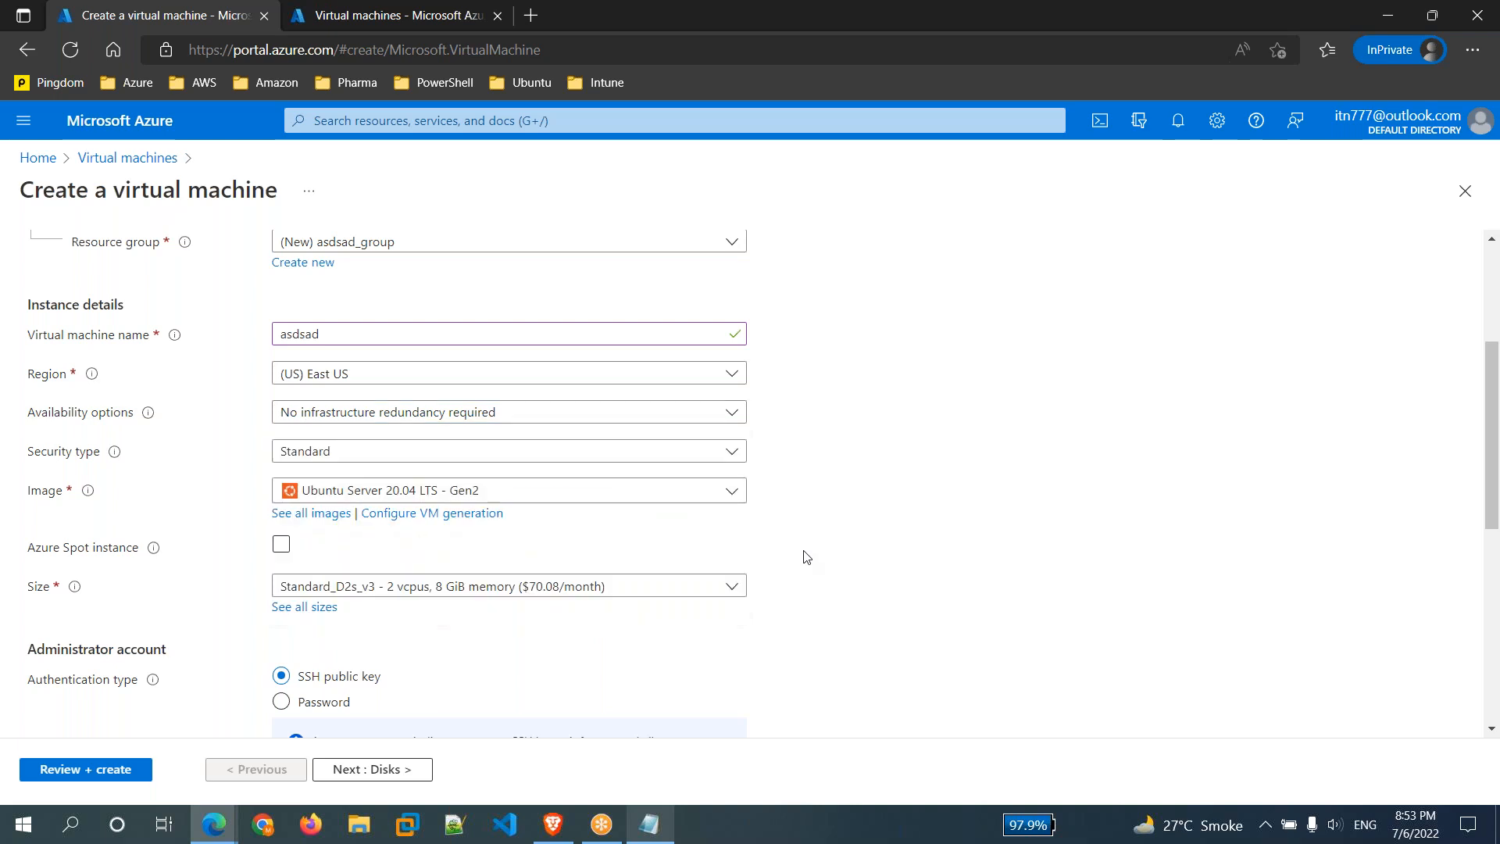
click(306, 452)
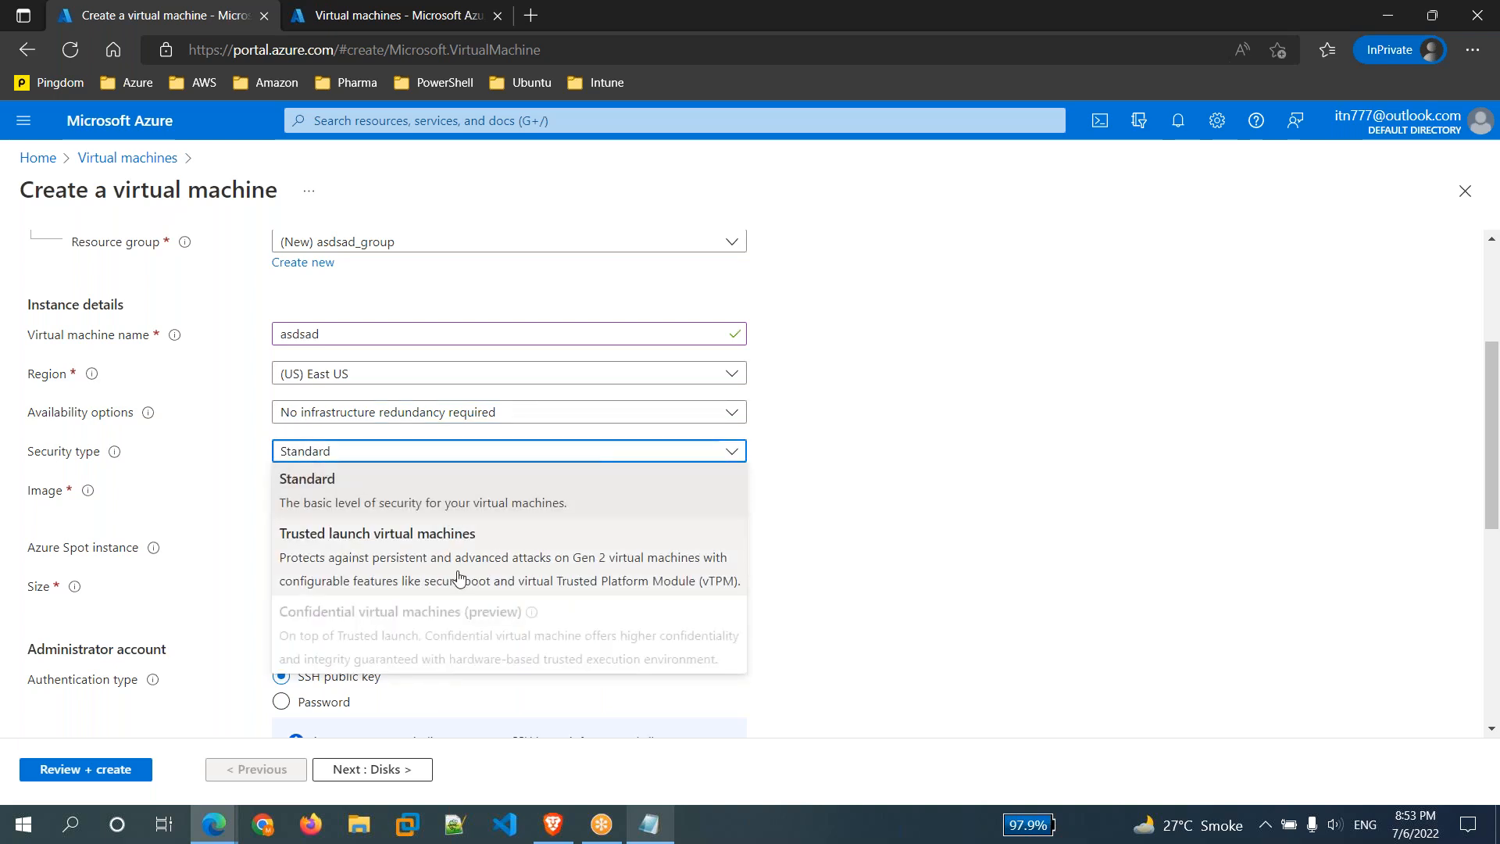
click(806, 539)
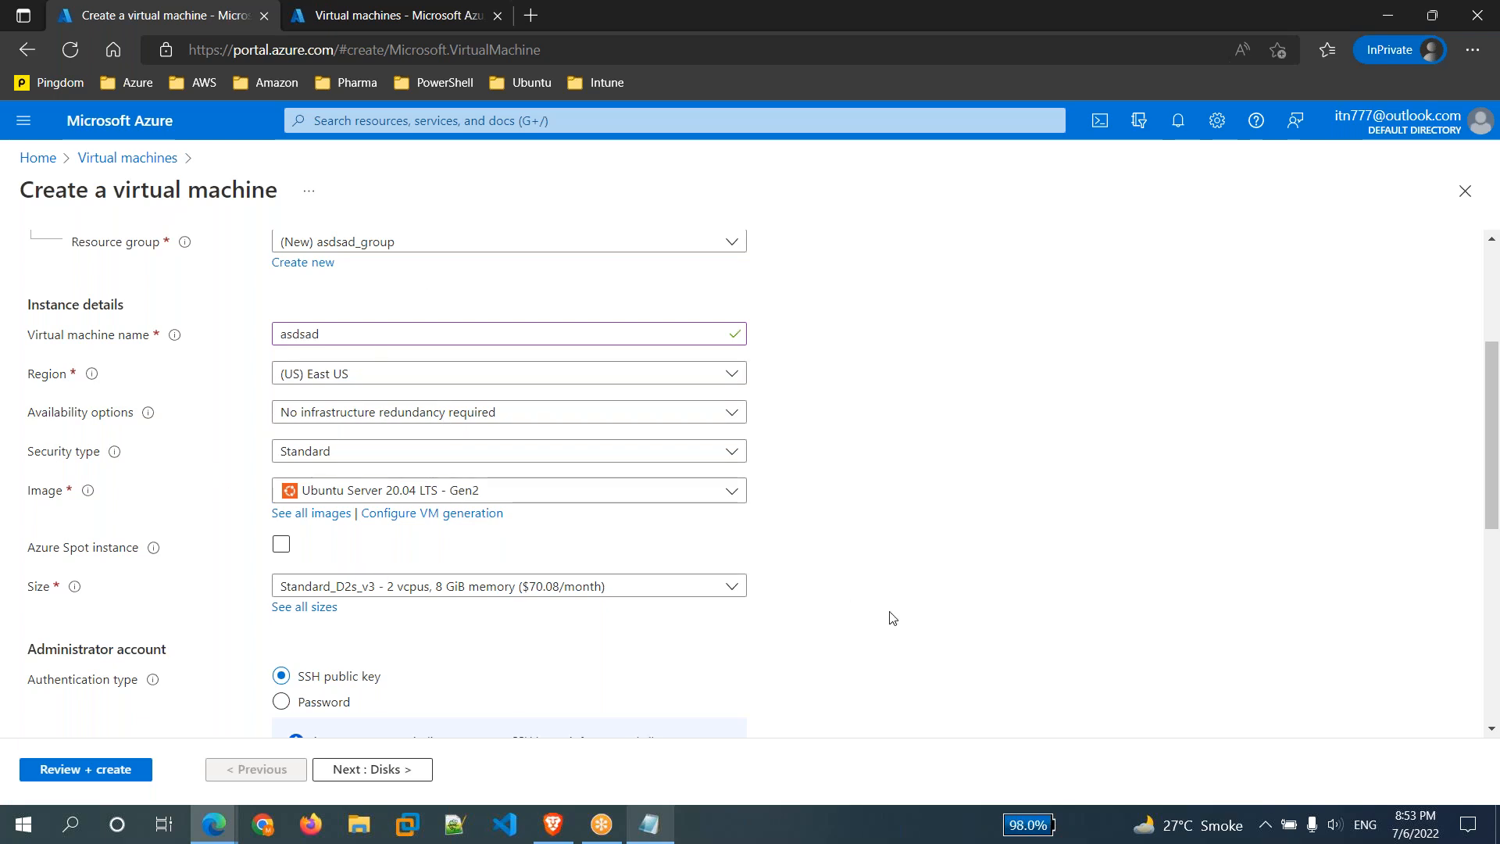
- Discard the asdsad VM draft and expand the Create menu on the Virtual machines list
click(1465, 195)
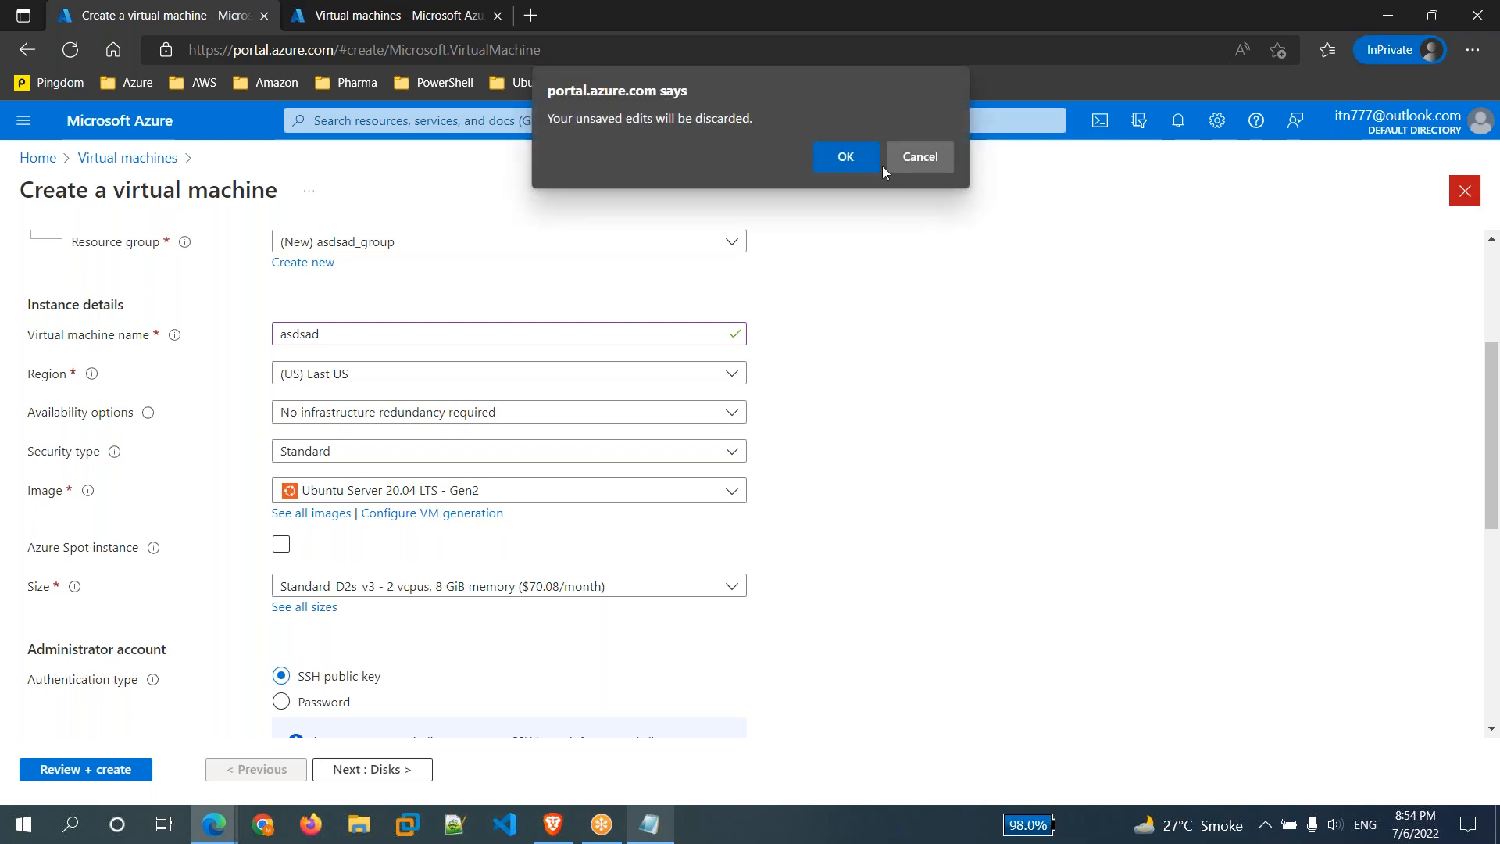
click(855, 162)
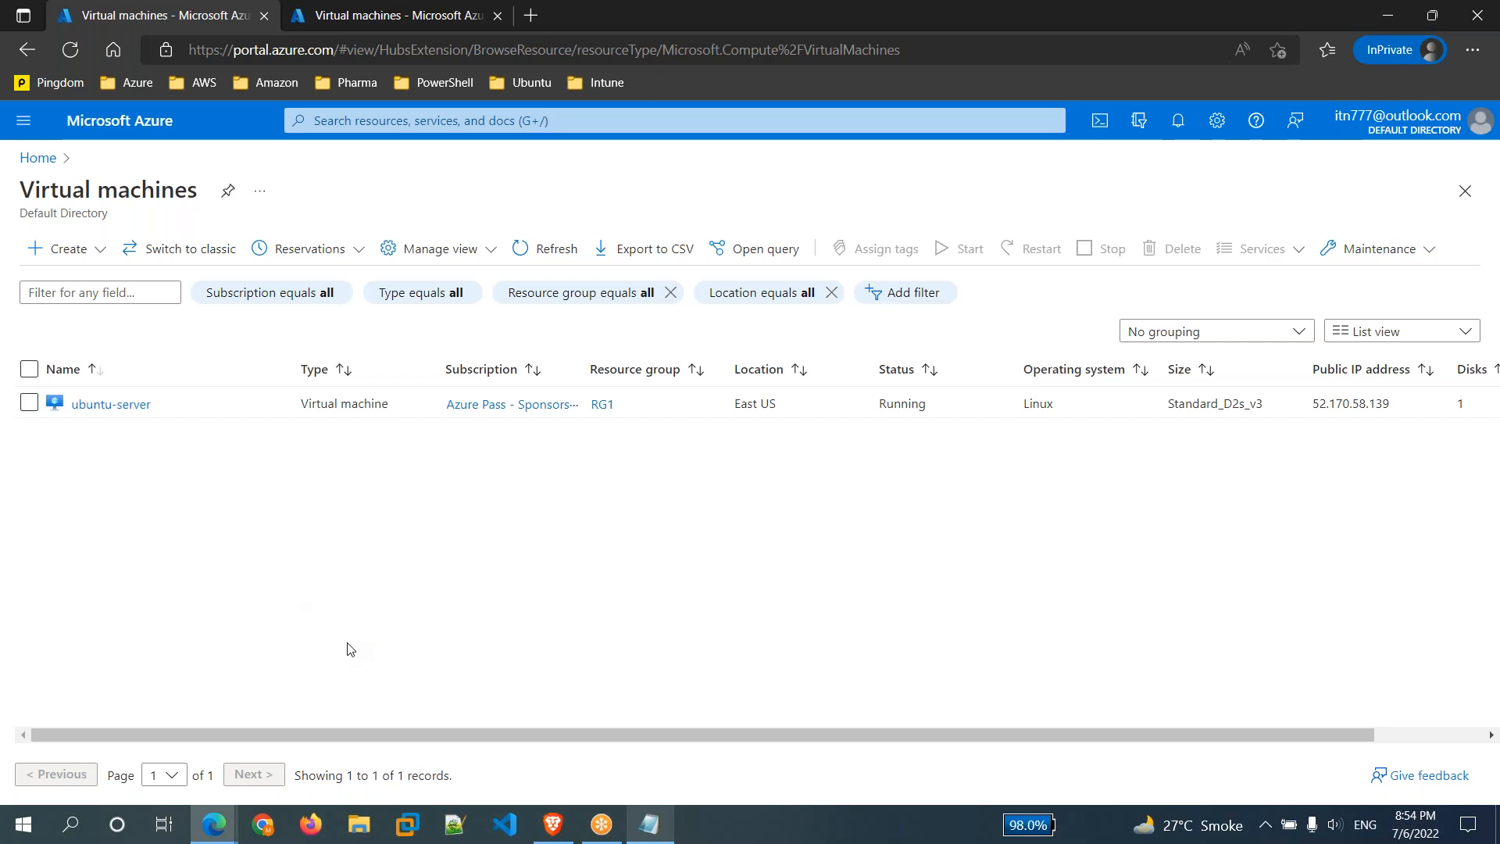
click(69, 257)
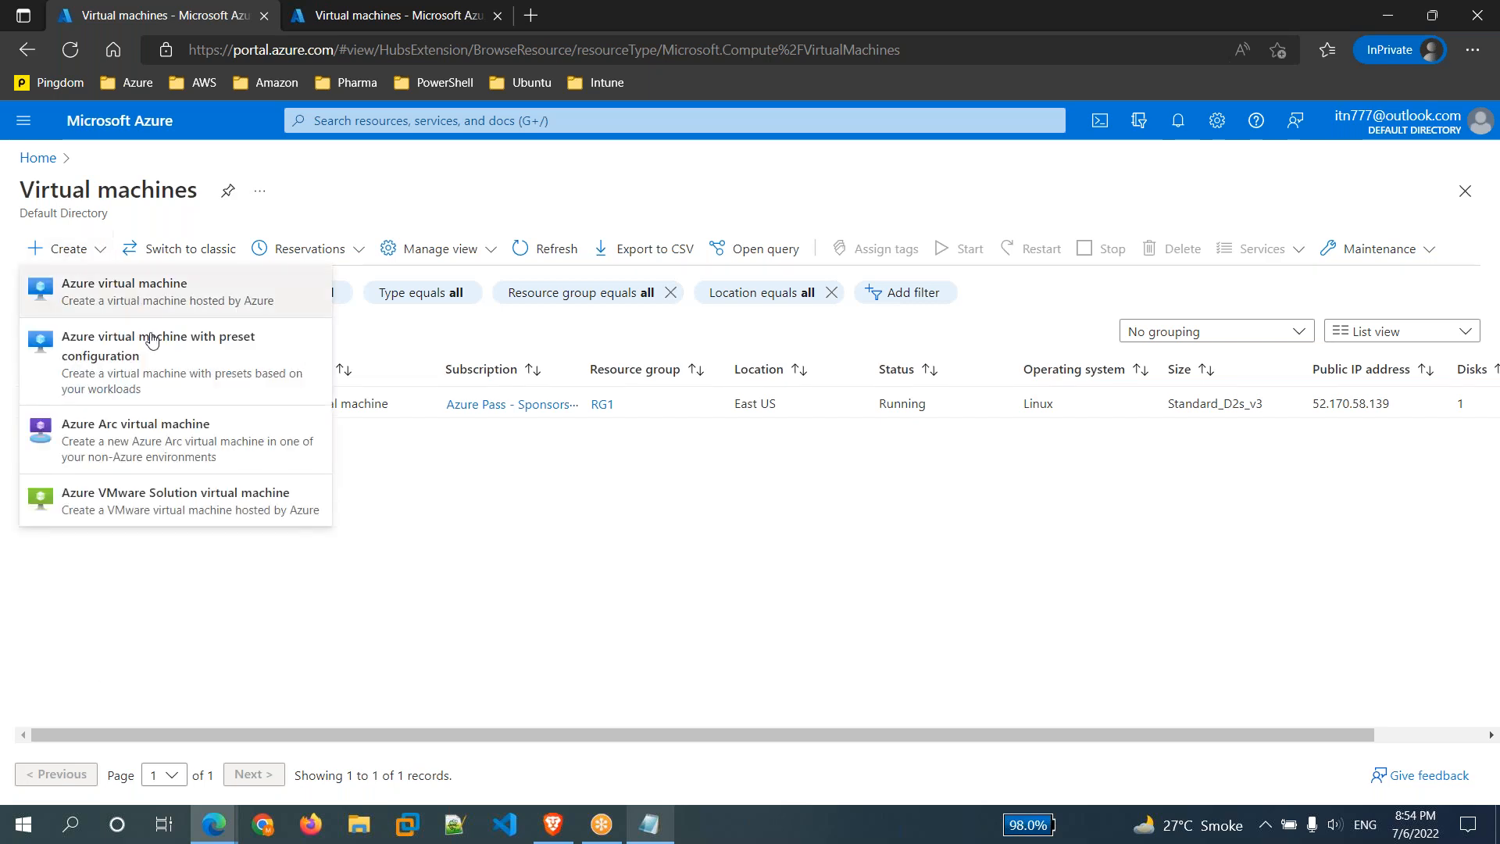
- Open the preset configuration, compare Dev/Test with Production, and settle on Dev/Test
click(222, 381)
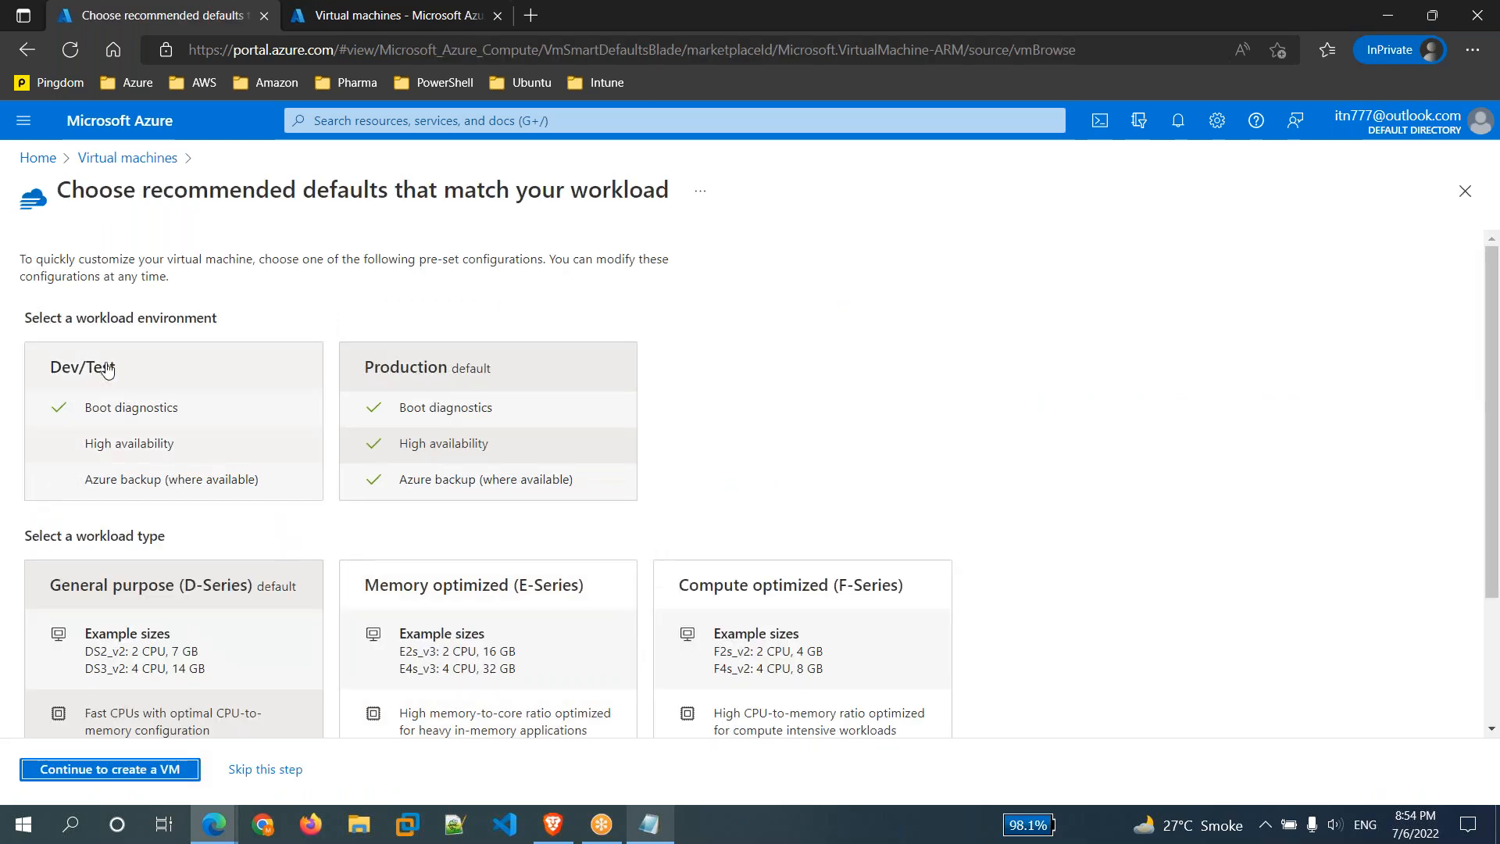
click(125, 406)
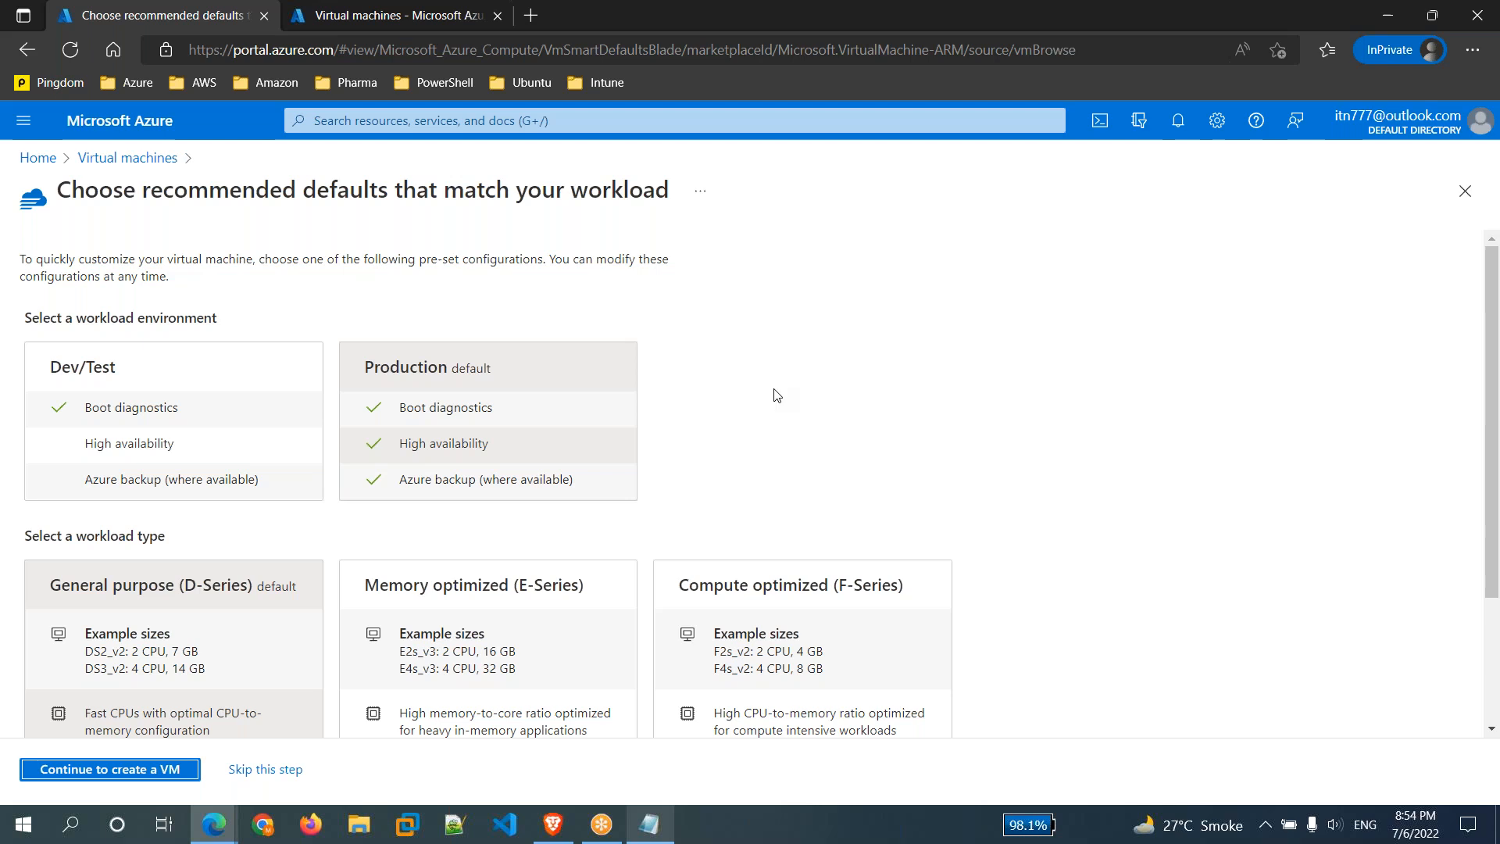
scroll(773, 396, down, 1)
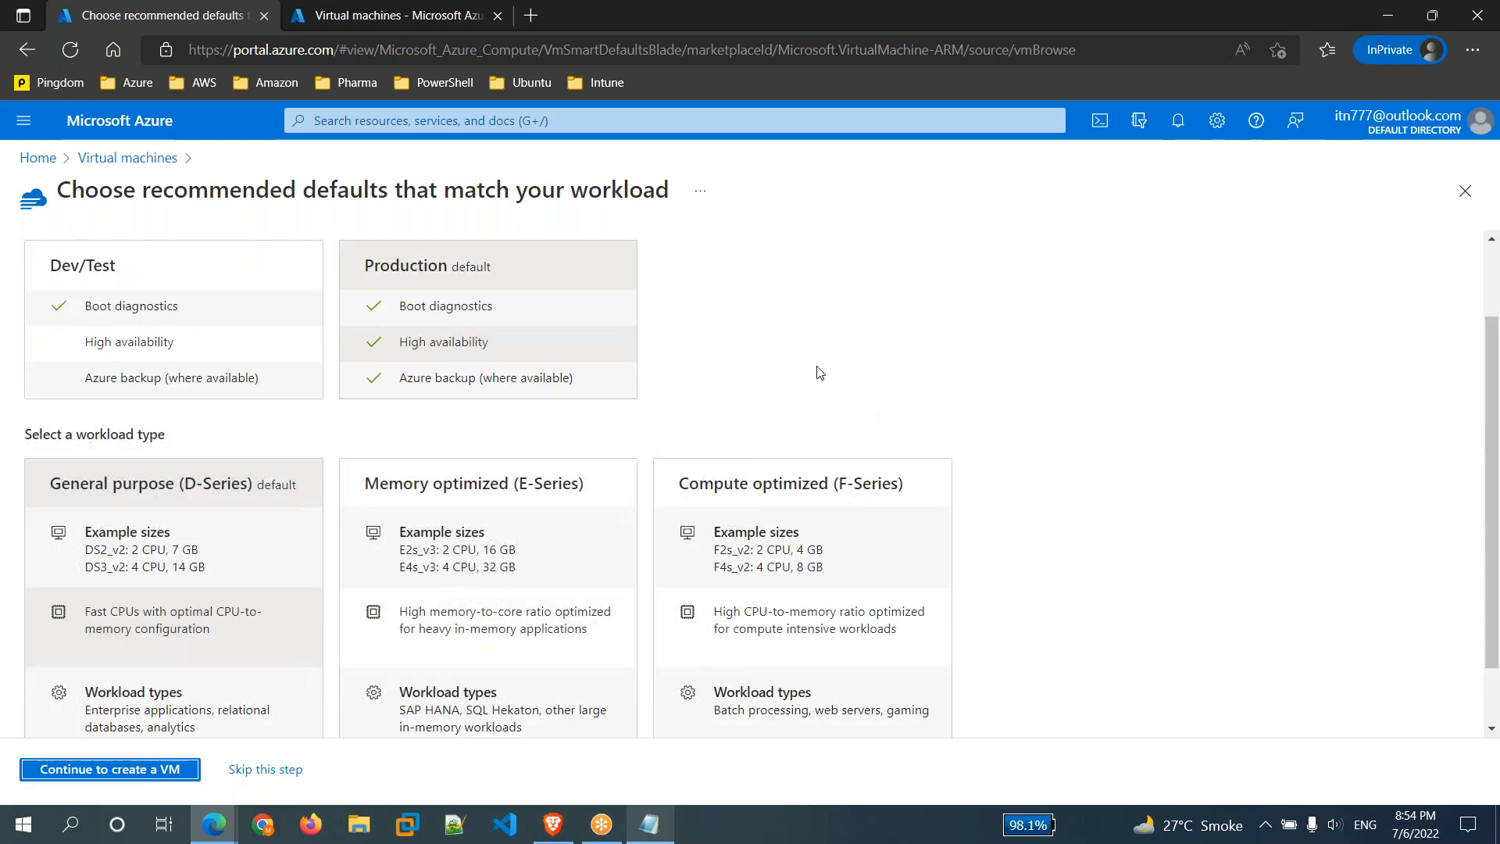
scroll(817, 372, up, 1)
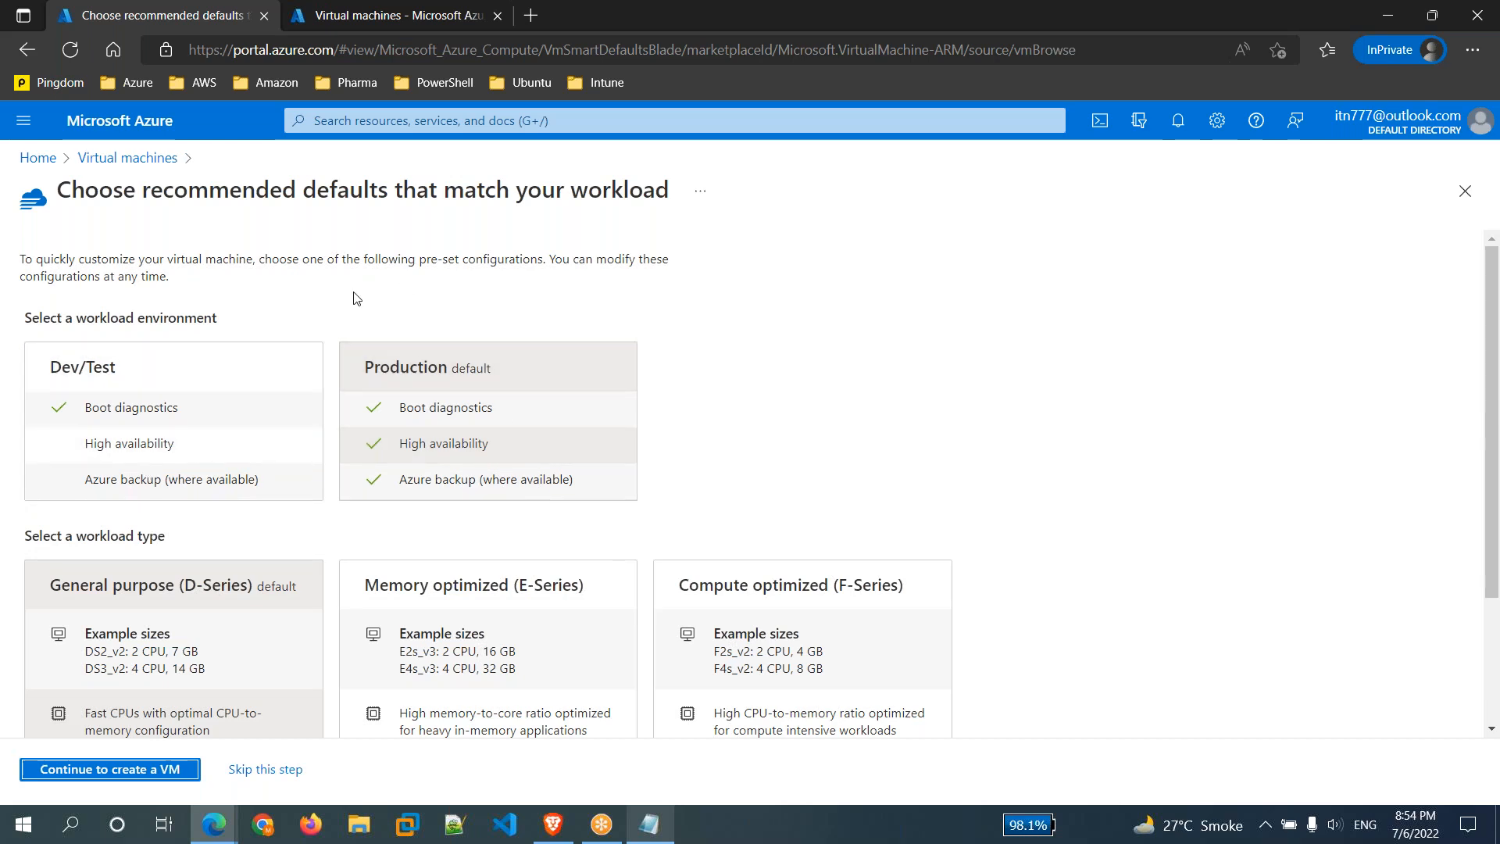
click(765, 383)
click(239, 375)
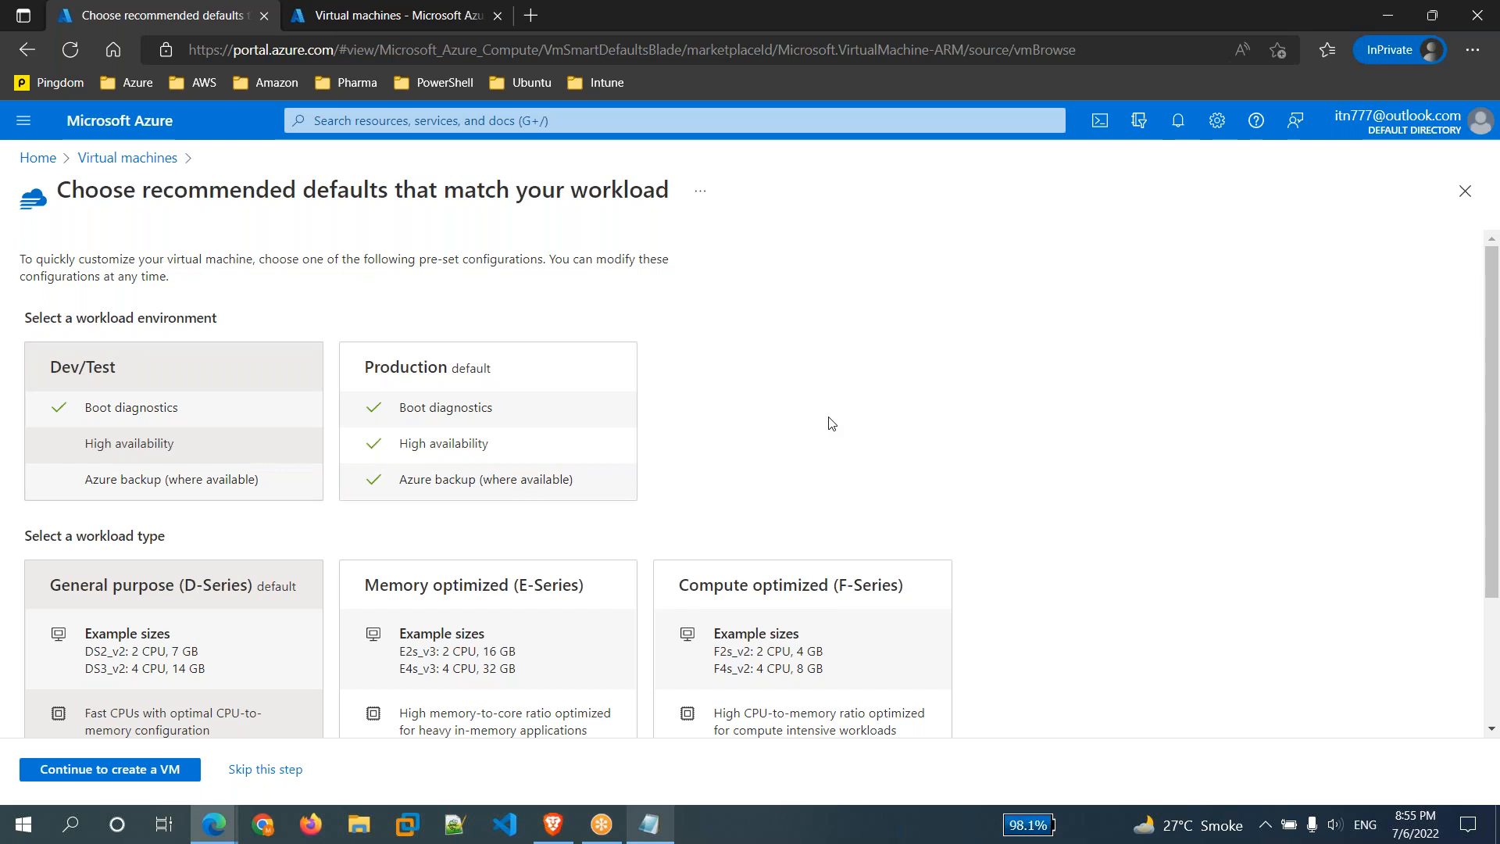
click(517, 418)
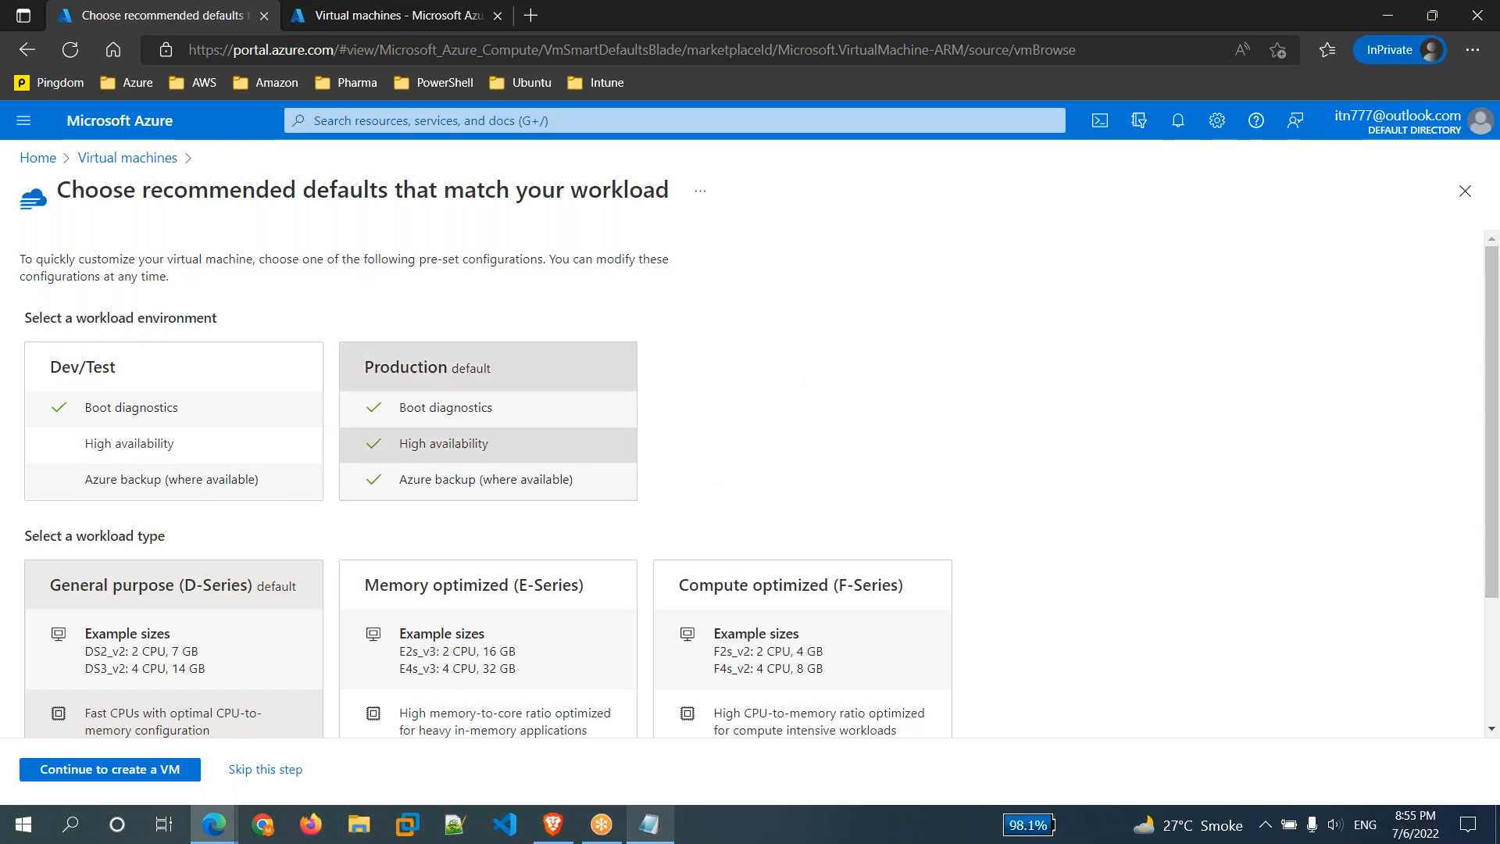
click(273, 480)
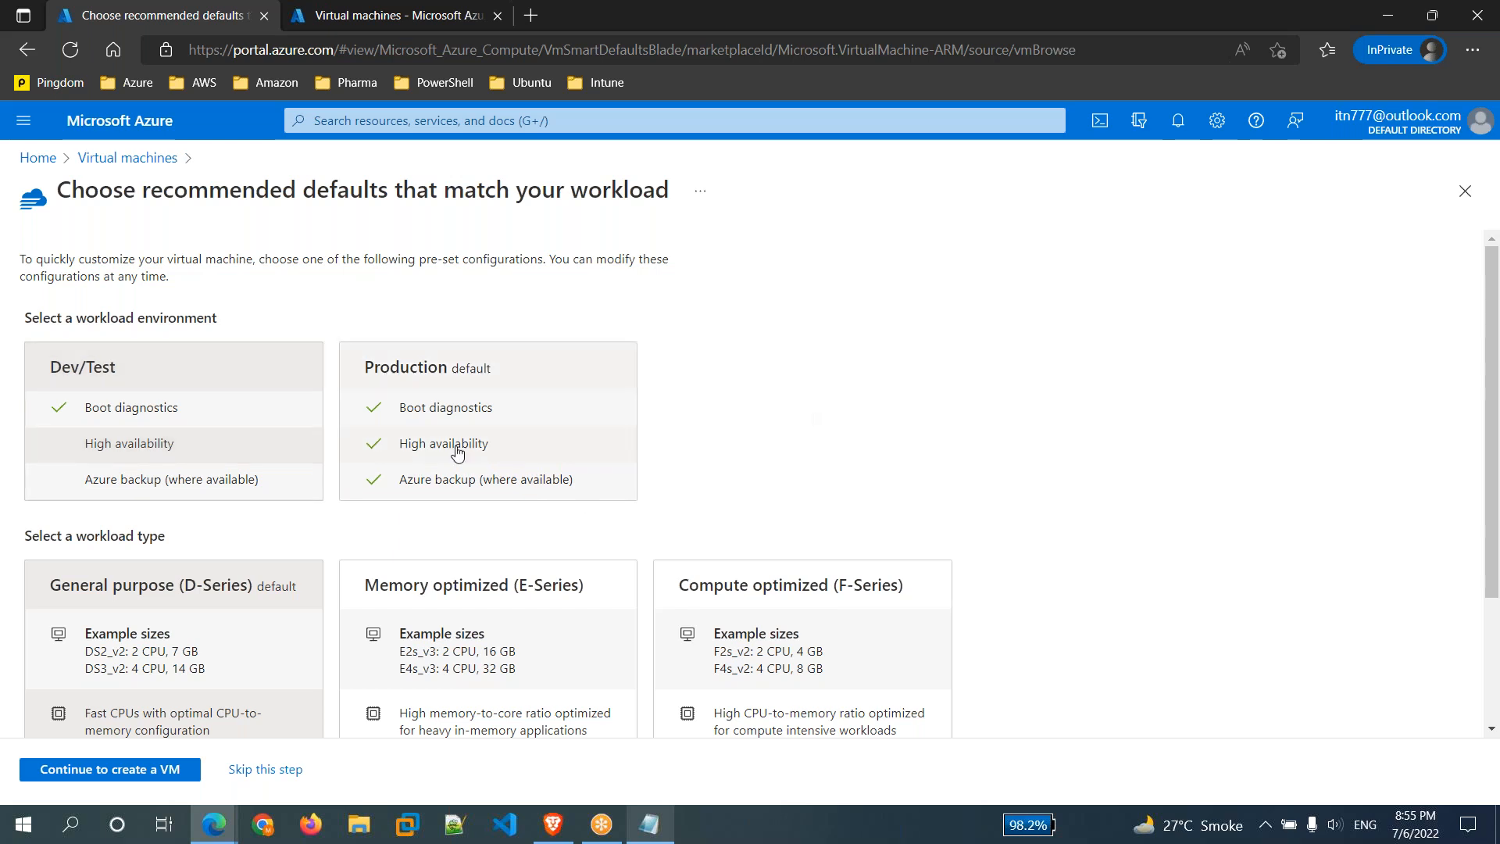
click(563, 411)
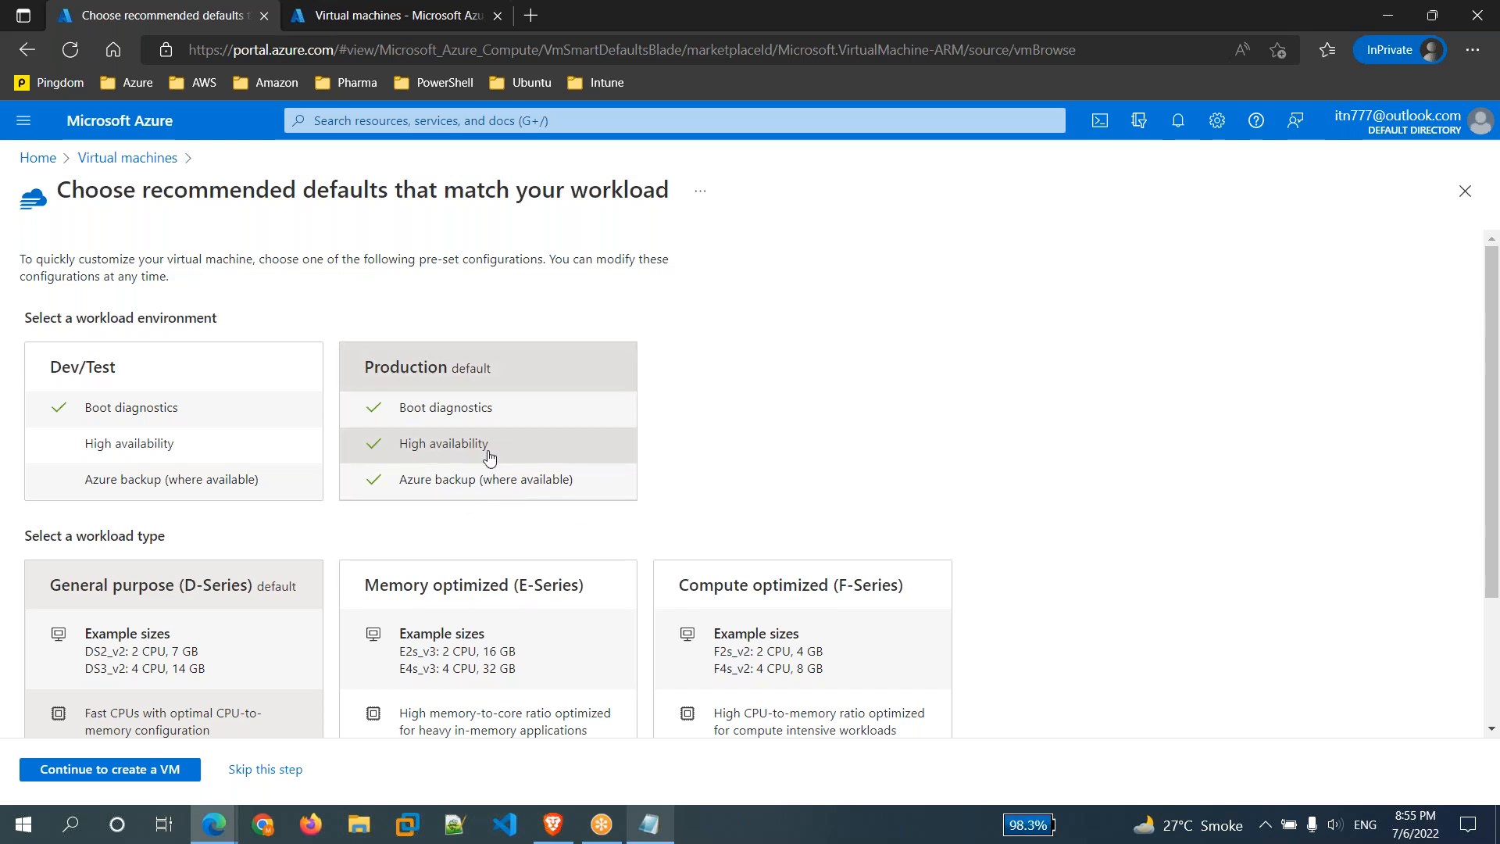
click(238, 435)
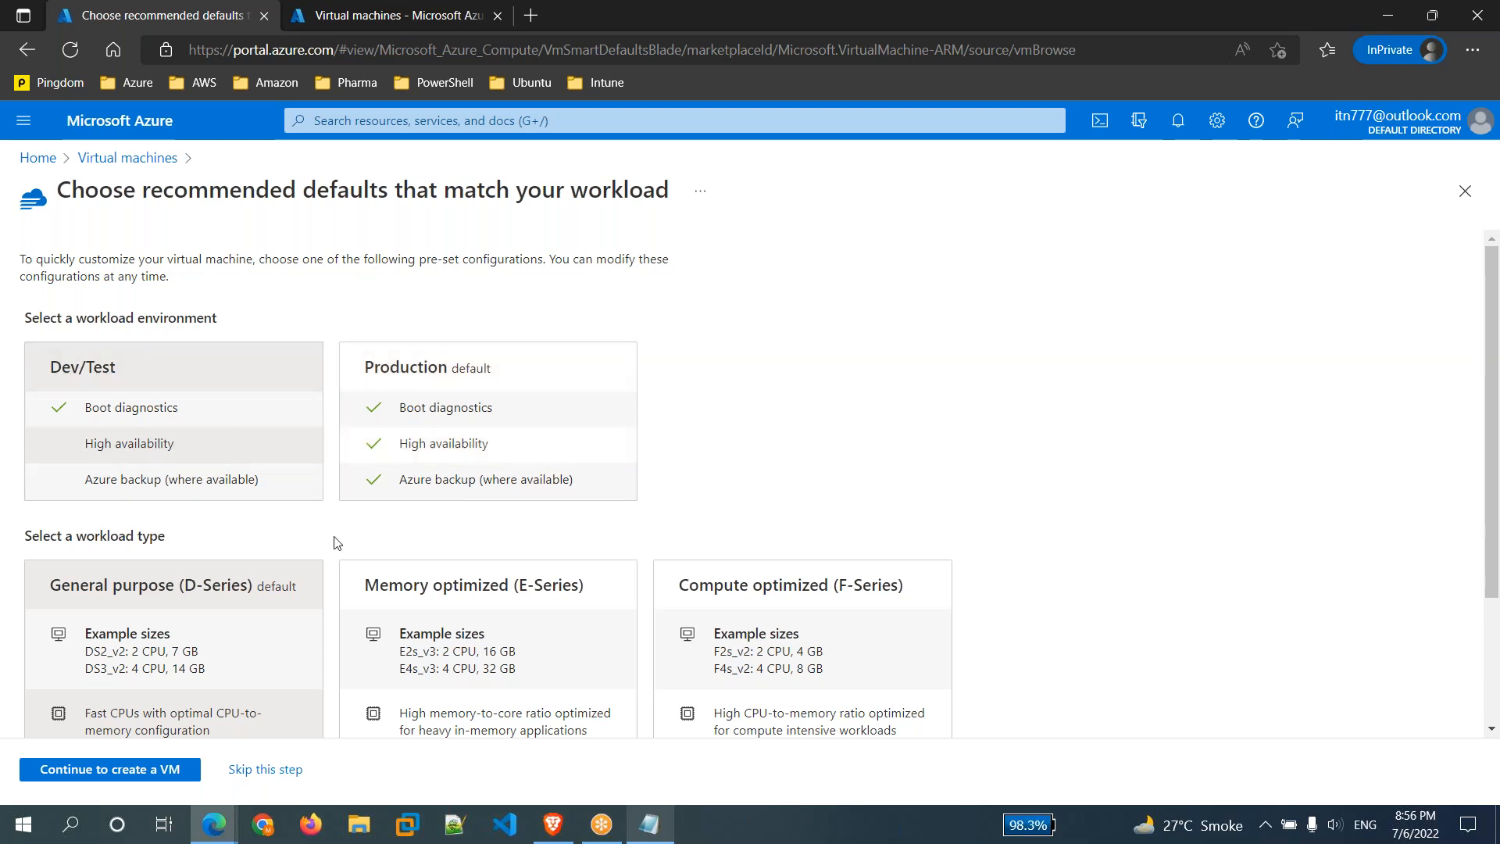
scroll(338, 543, down, 2)
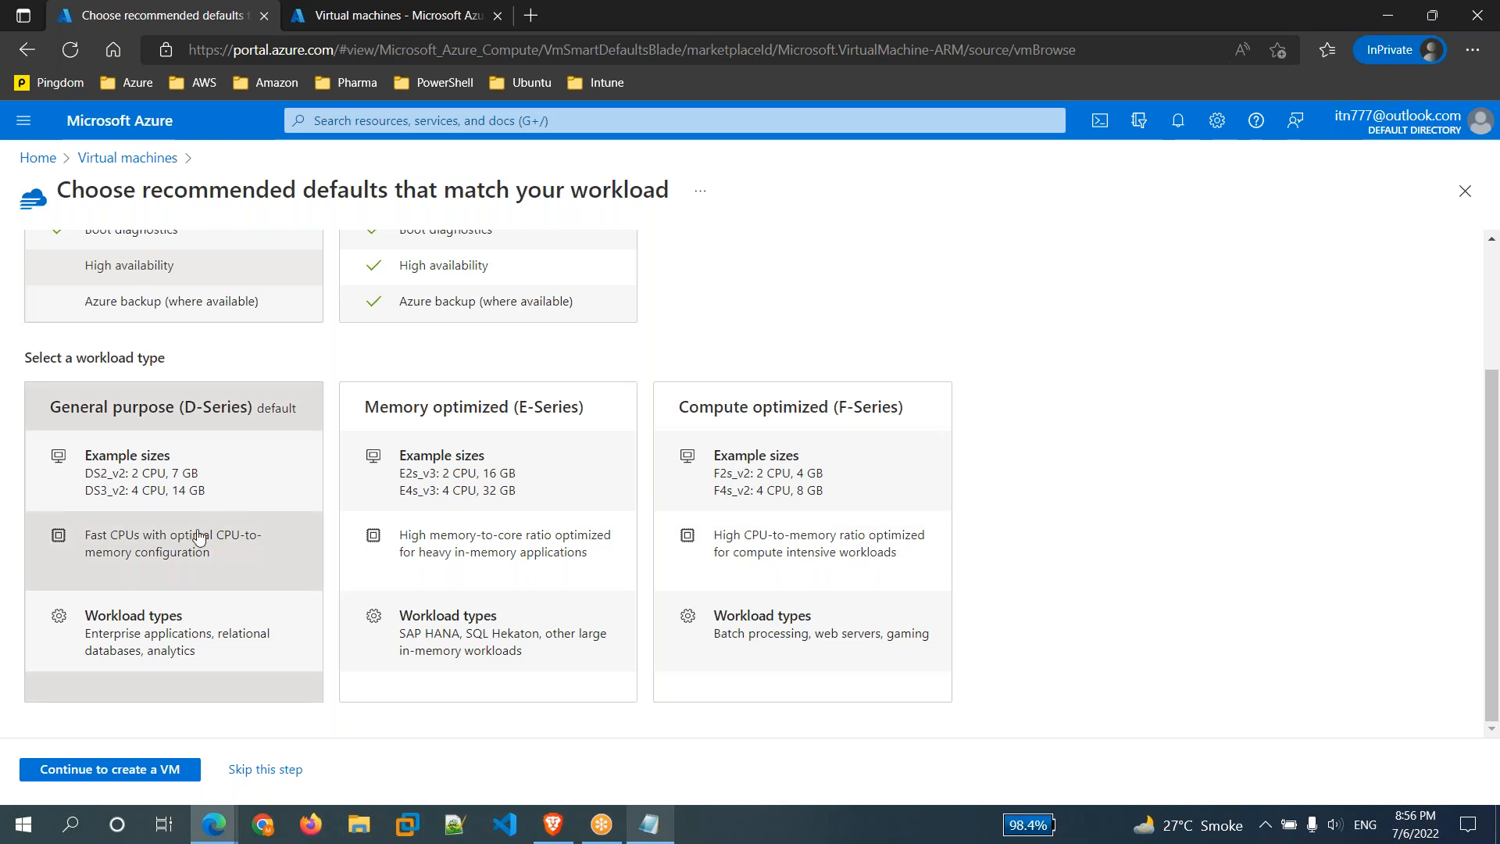
- Continue to the VM form with the chosen presets and list all 641 VM sizes
click(148, 770)
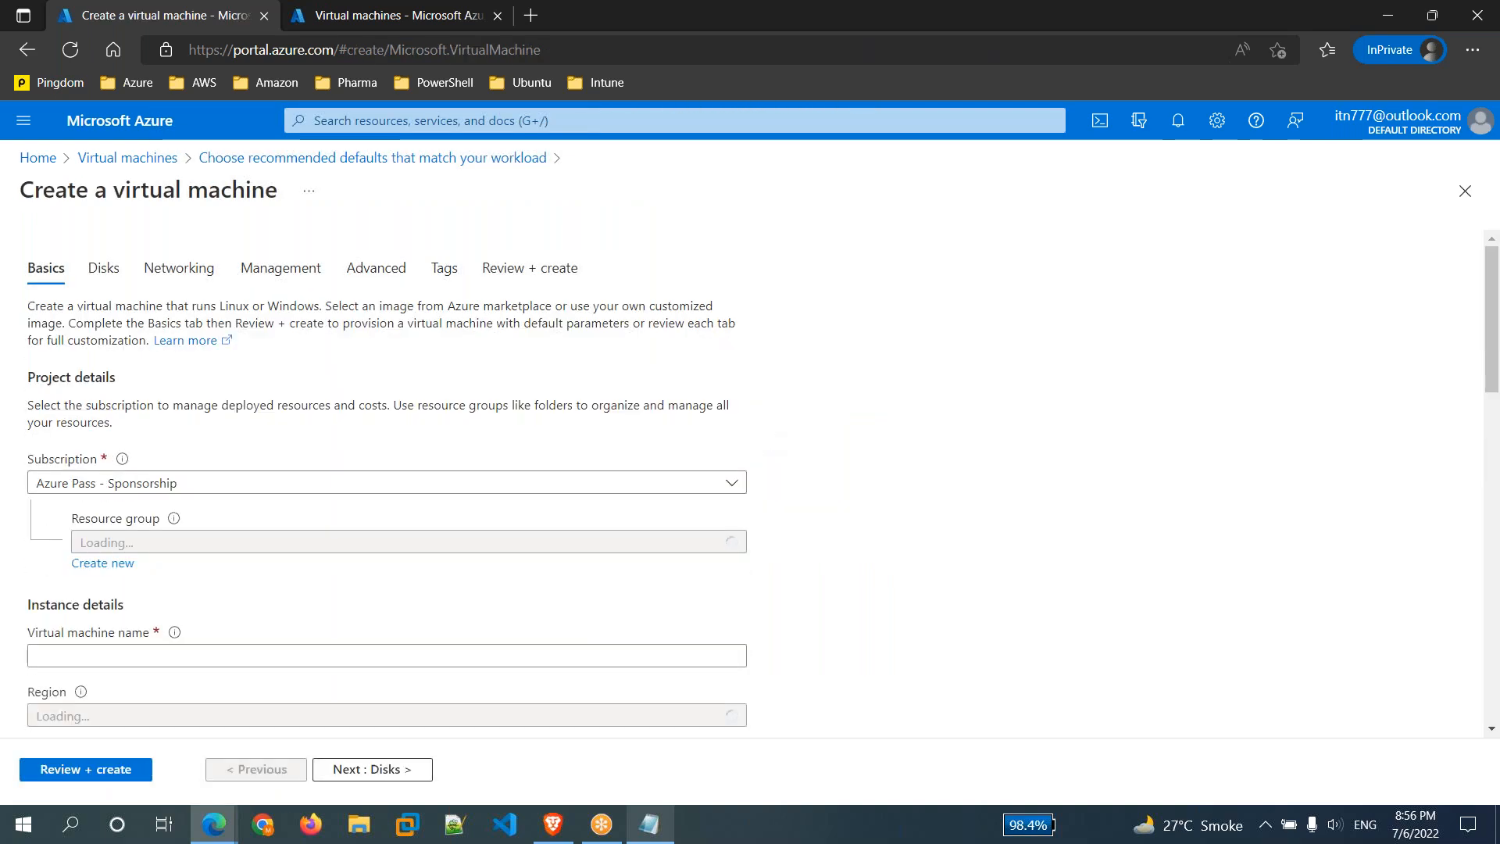
scroll(917, 485, down, 2)
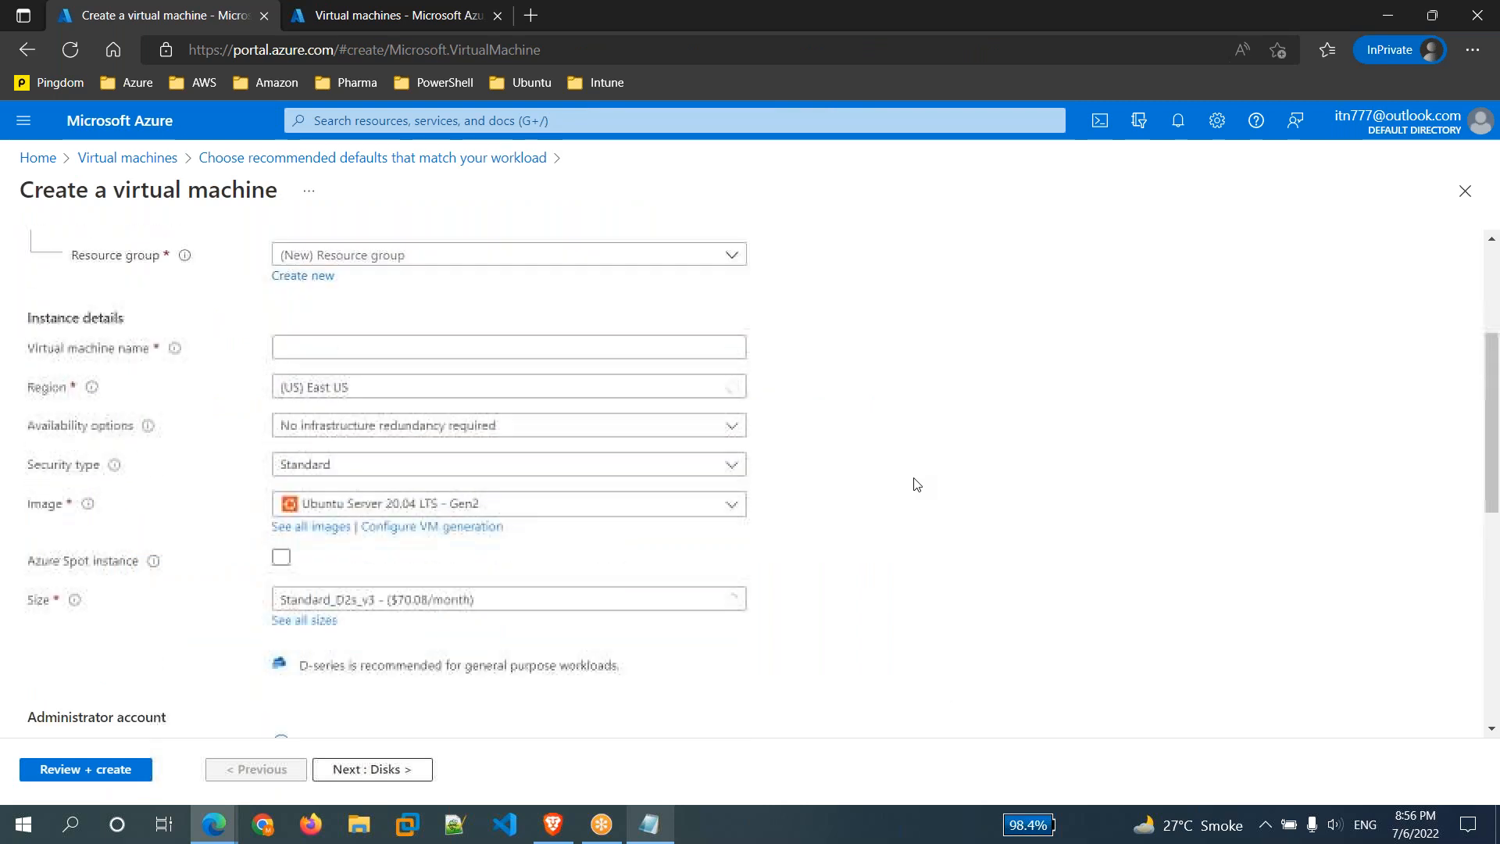
scroll(917, 486, up, 1)
scroll(845, 586, down, 9)
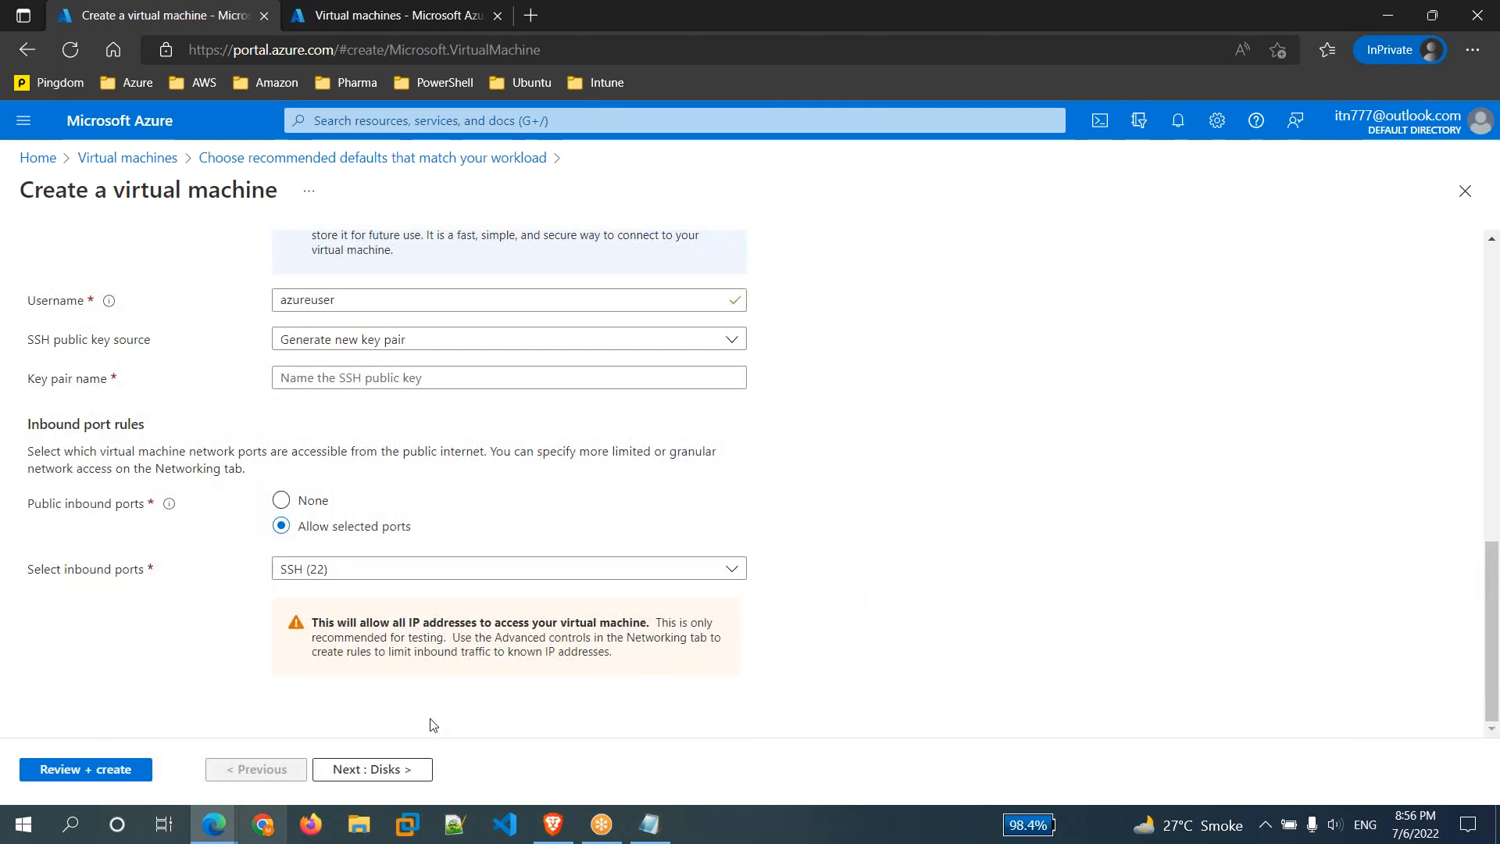
scroll(837, 452, up, 5)
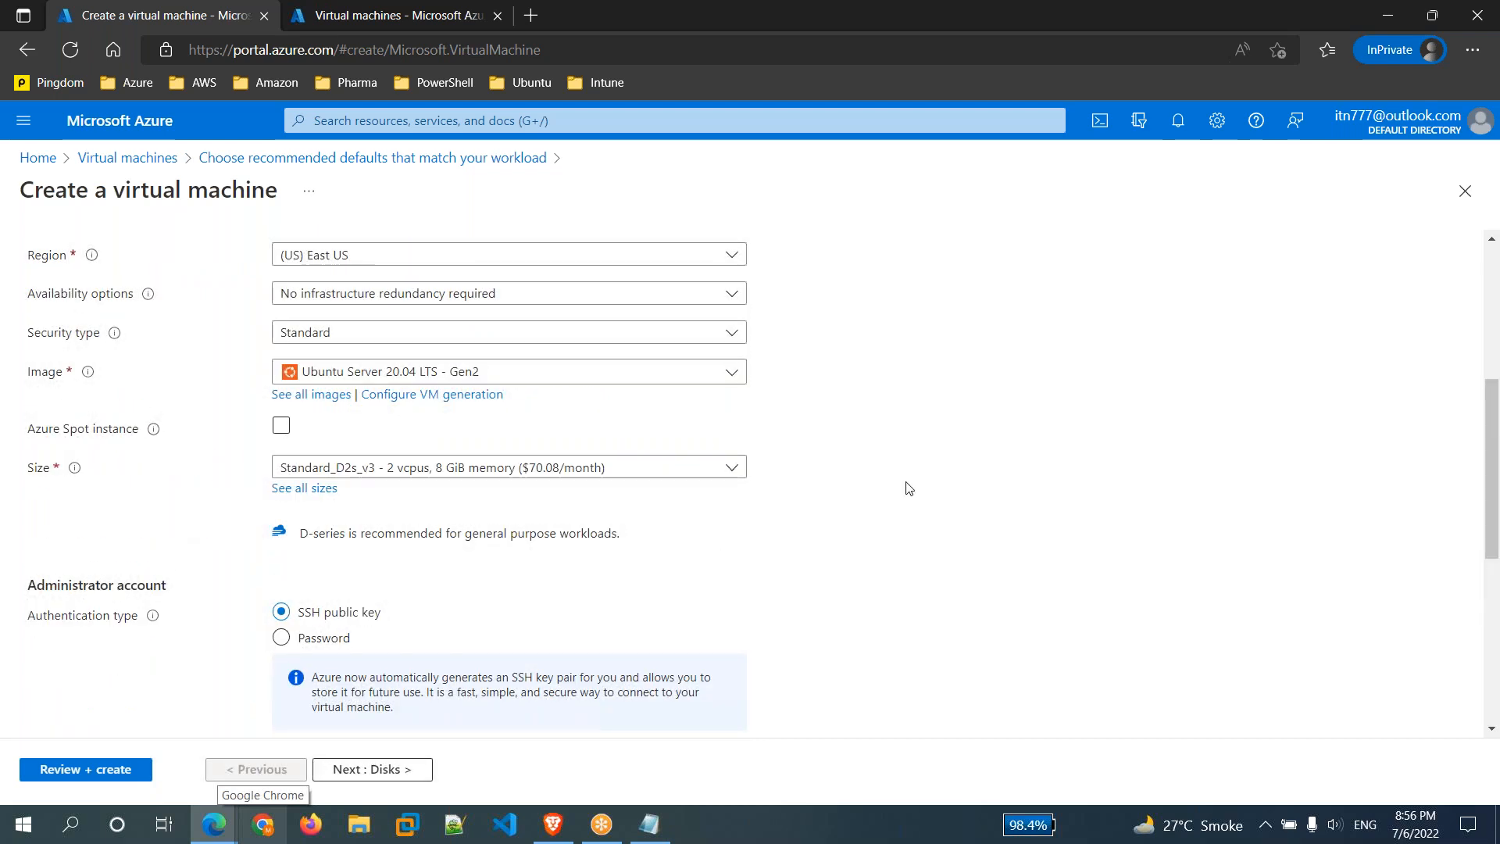
scroll(917, 513, down, 1)
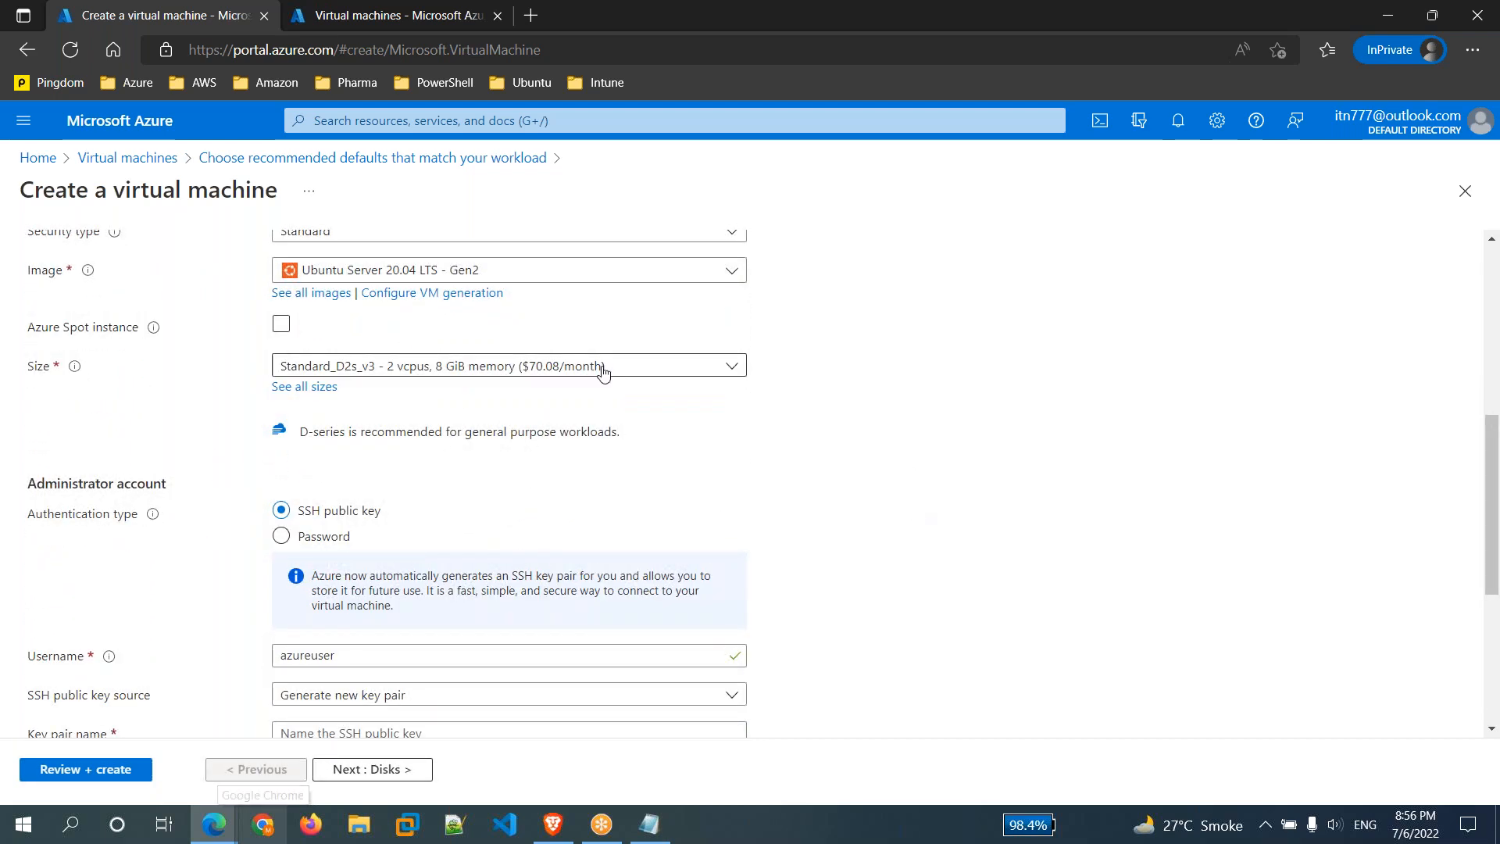
click(328, 388)
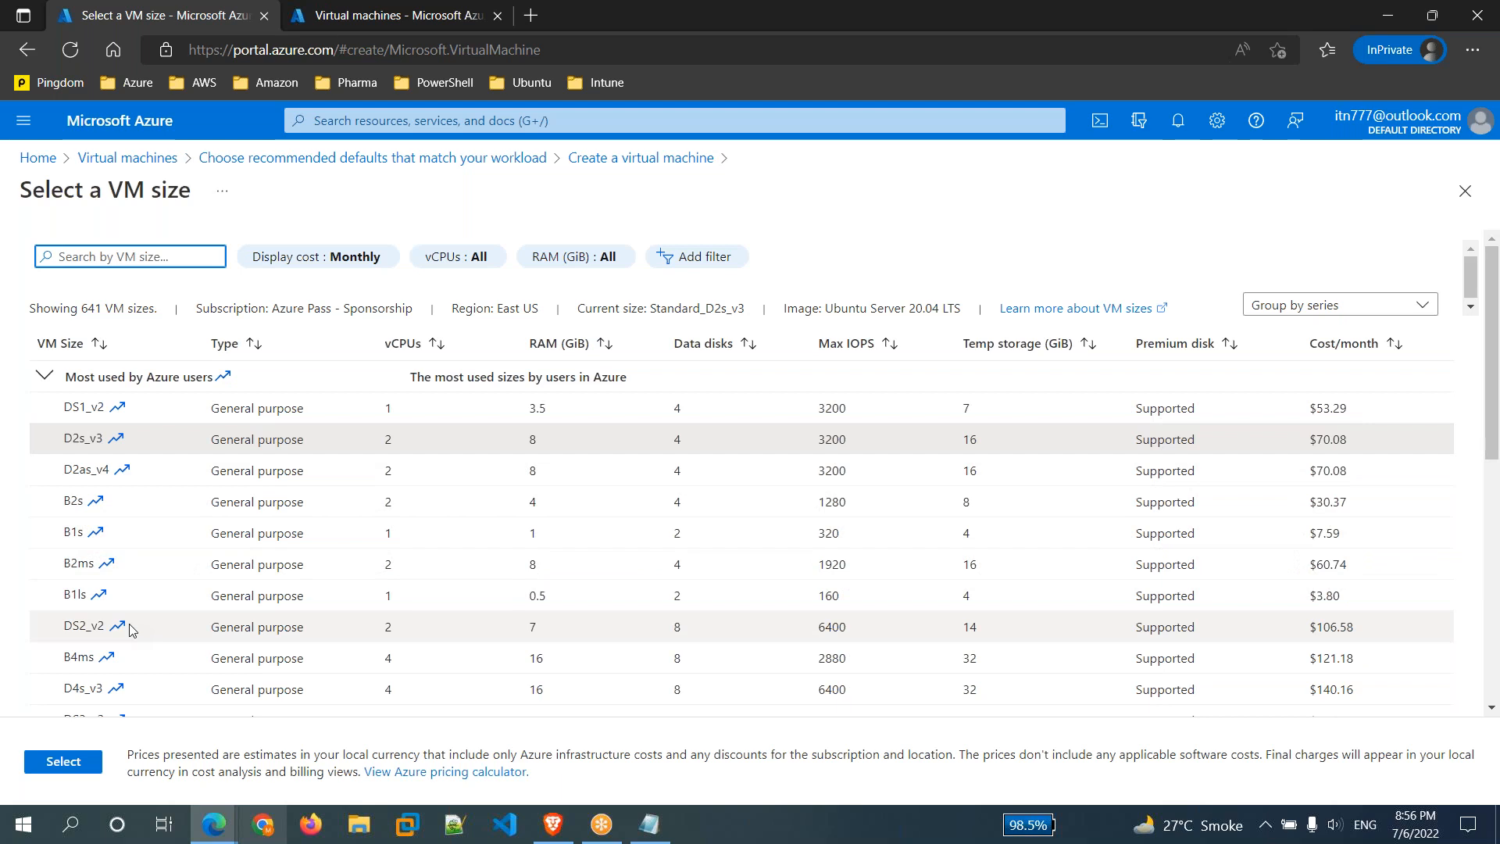
- Close the size list unchanged and highlight the D-series recommendation note
click(1469, 199)
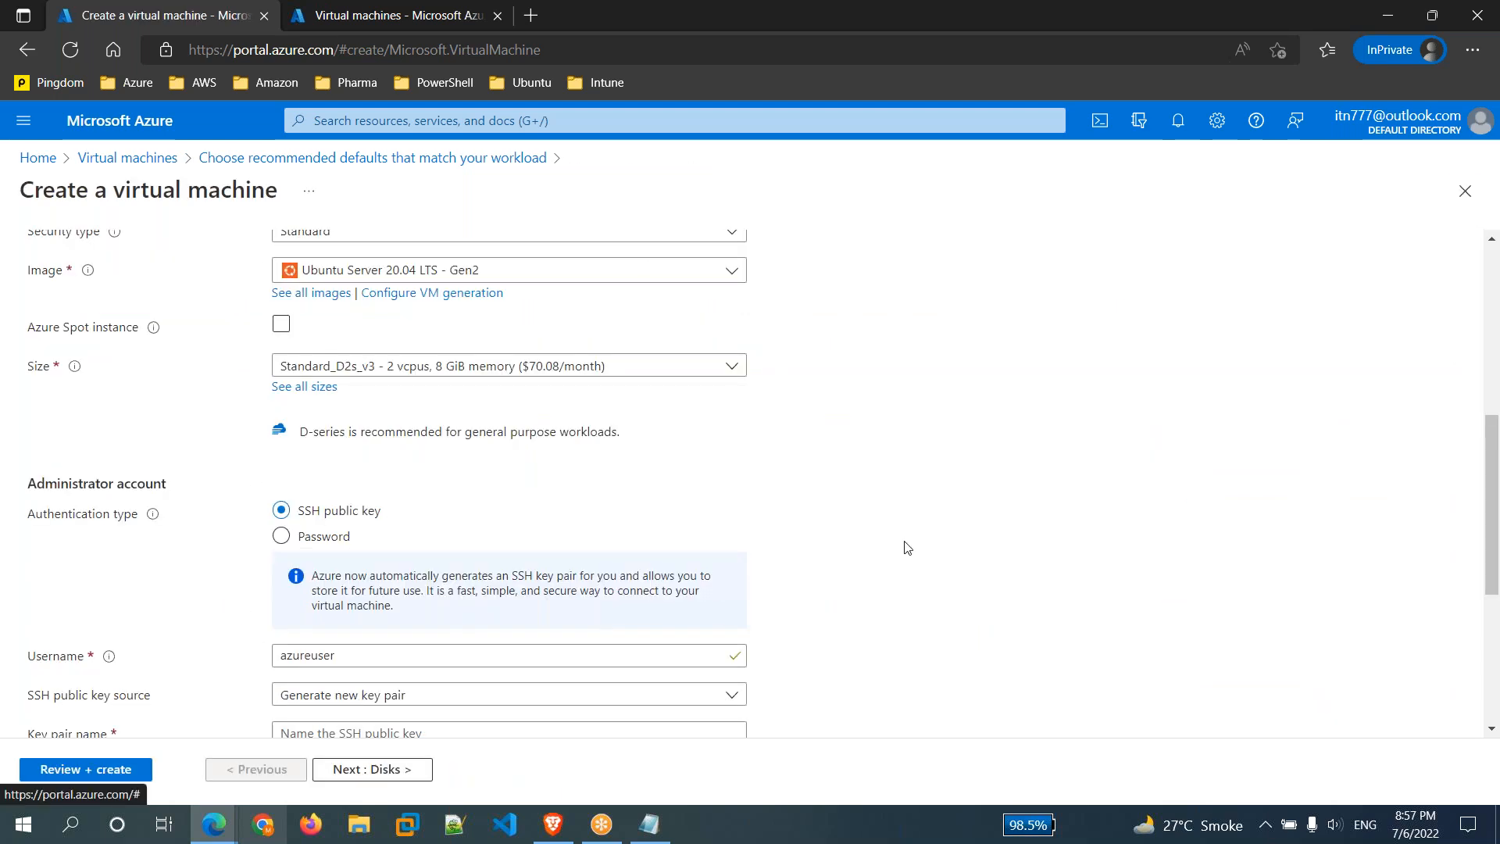
scroll(906, 547, down, 4)
scroll(906, 547, up, 5)
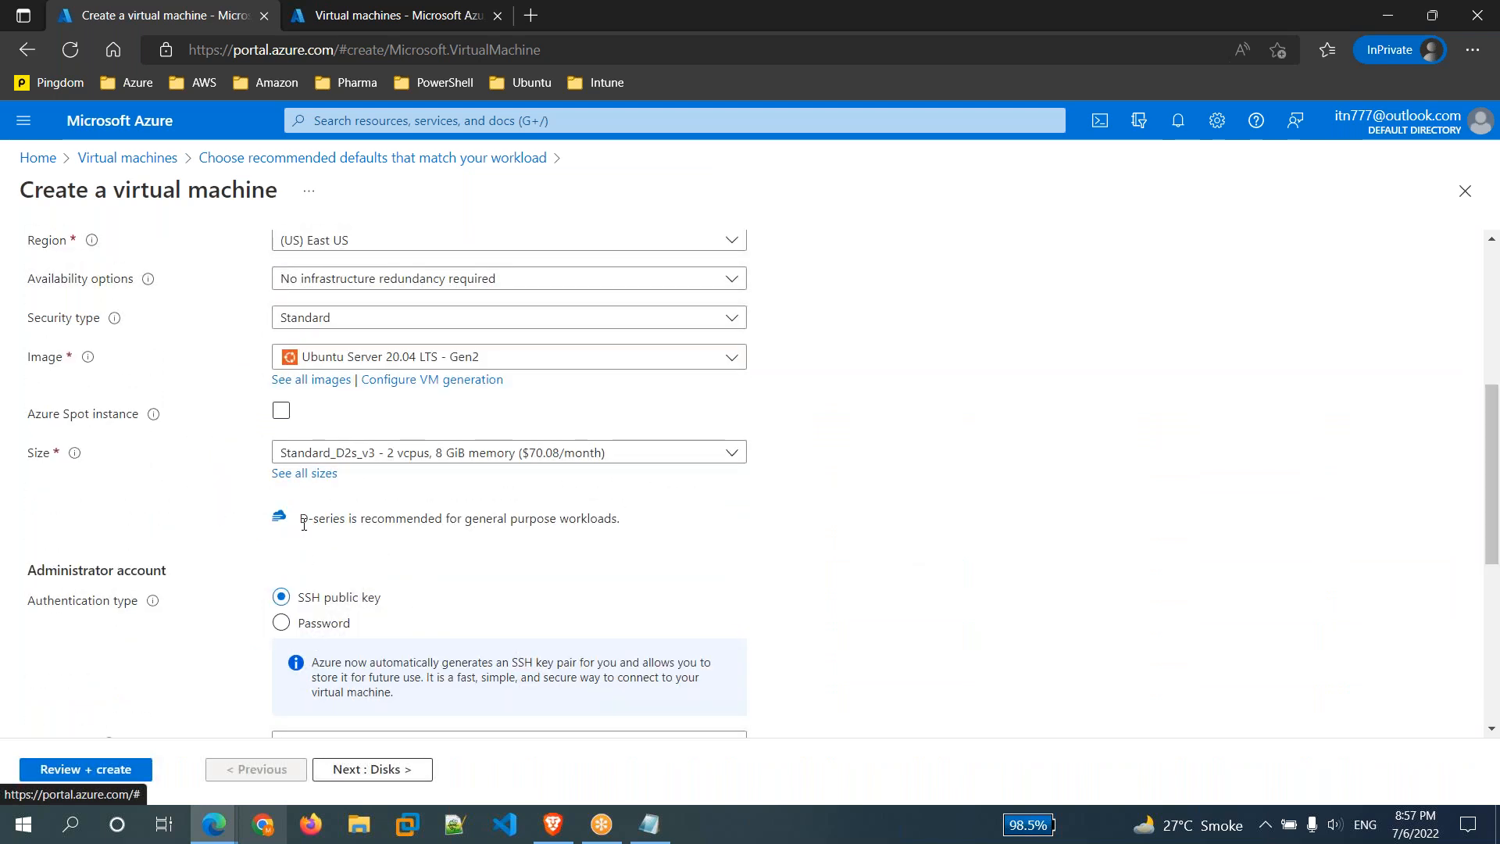
drag(304, 523, 736, 535)
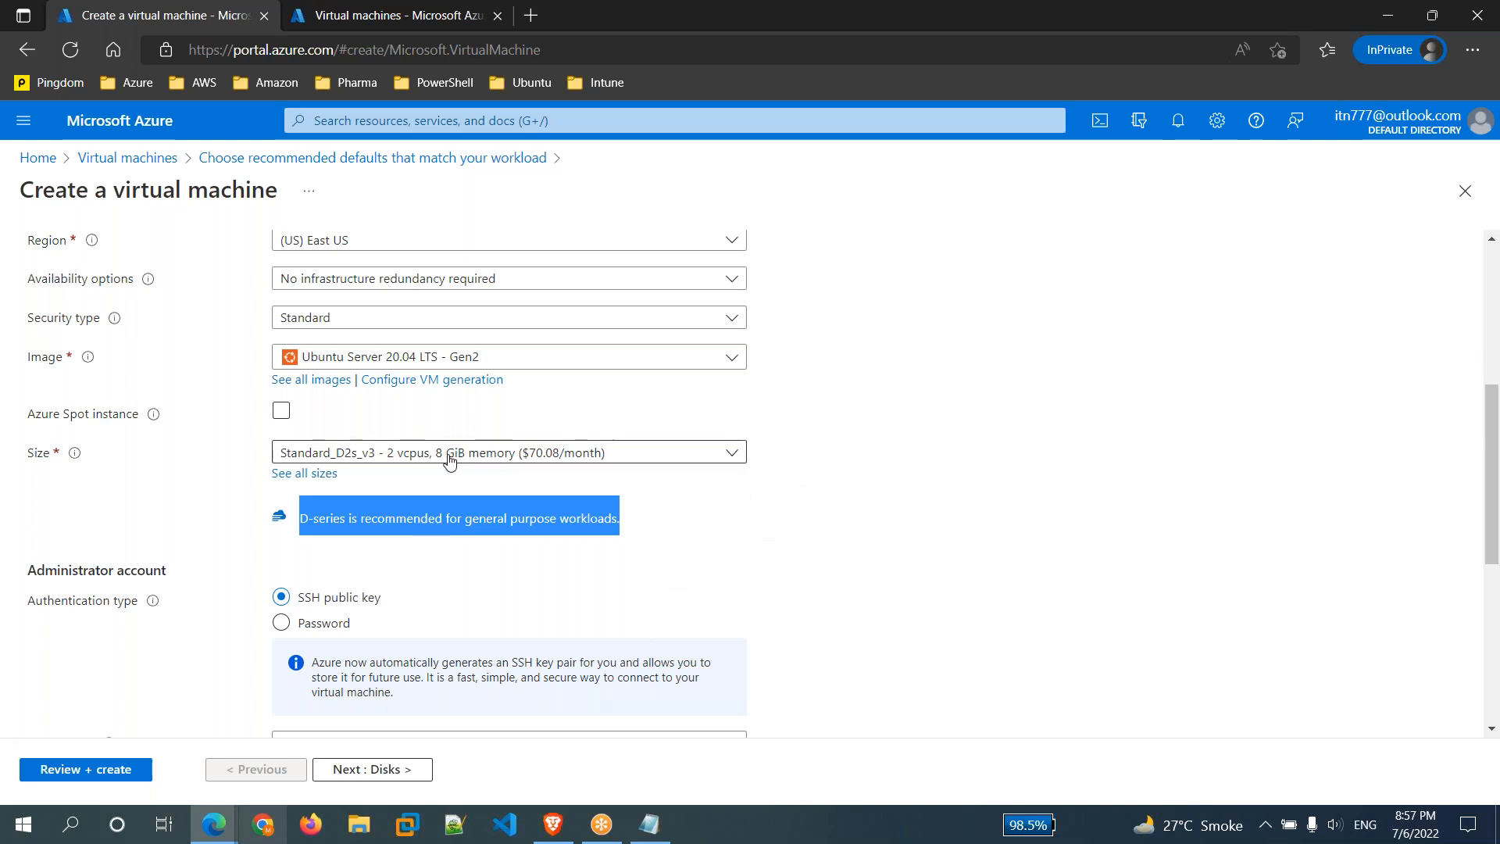
- Change the VM size from Standard_D2s_v3 to Standard_B2s (2 vCPUs, 4 GiB, $30.37/month)
click(303, 474)
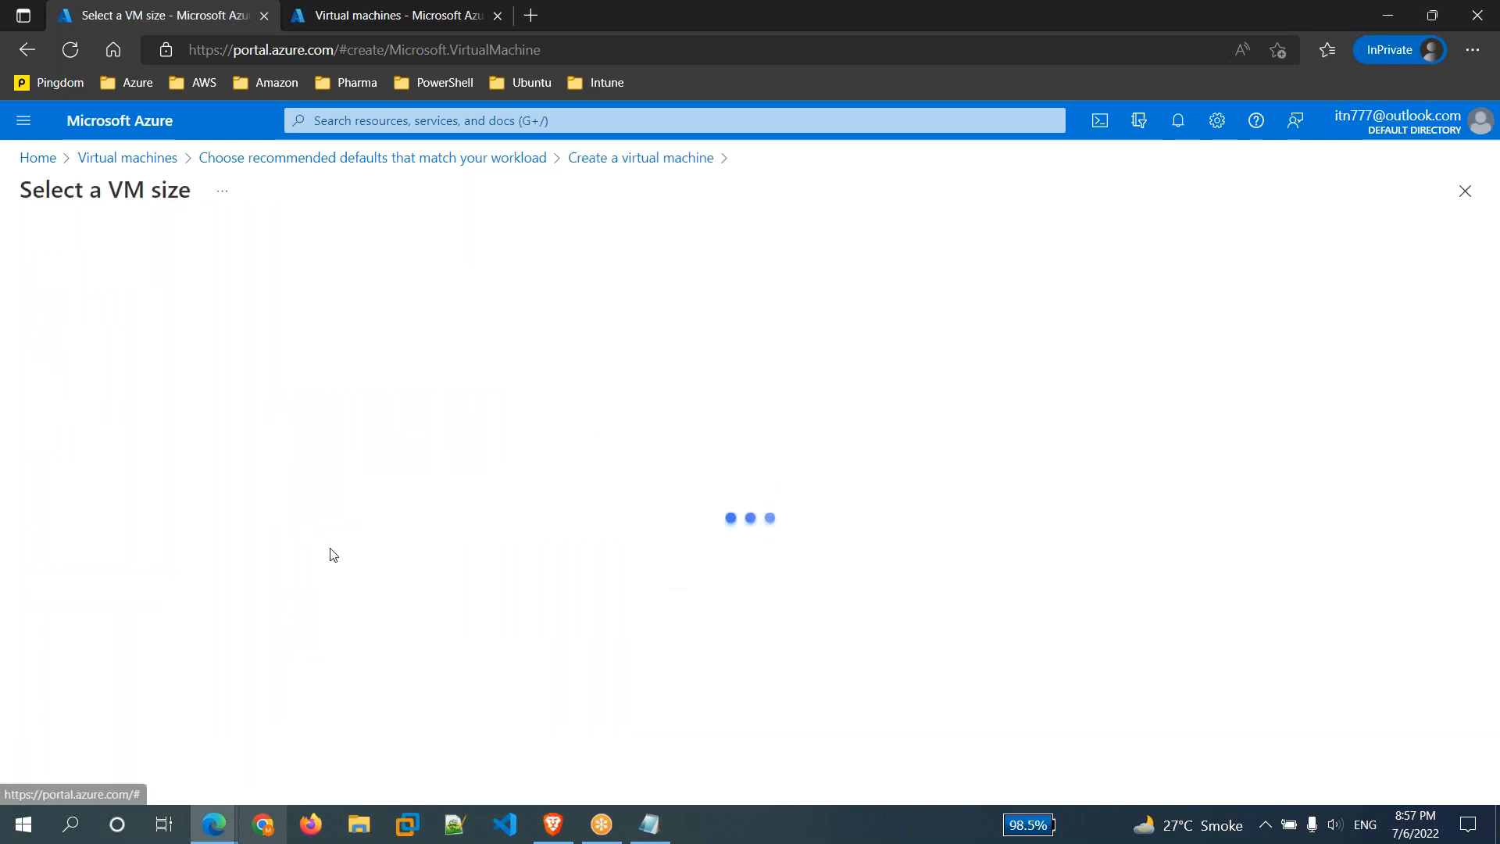
click(89, 501)
click(87, 770)
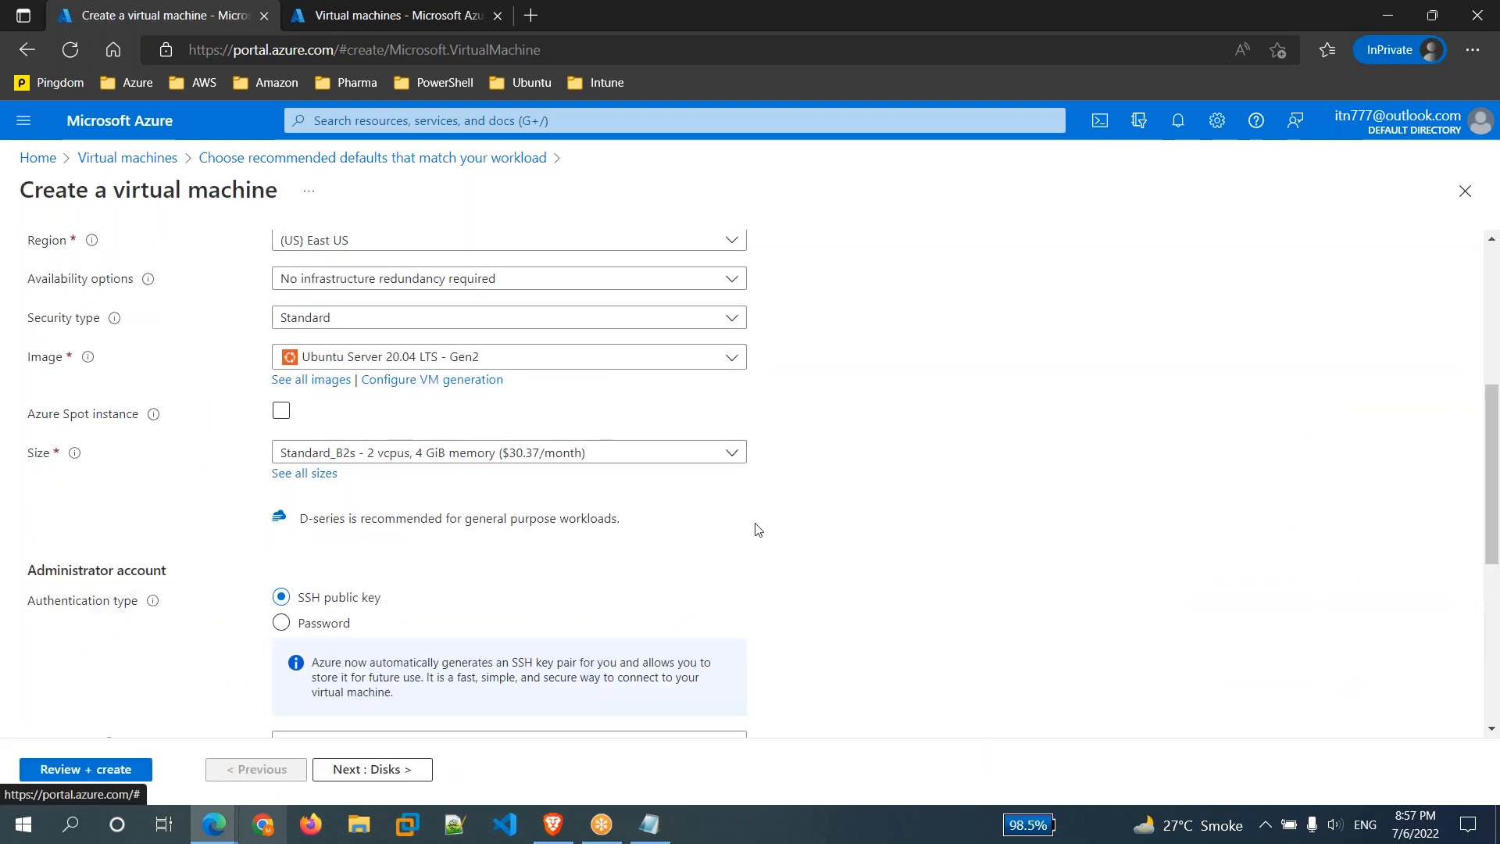
scroll(756, 529, down, 3)
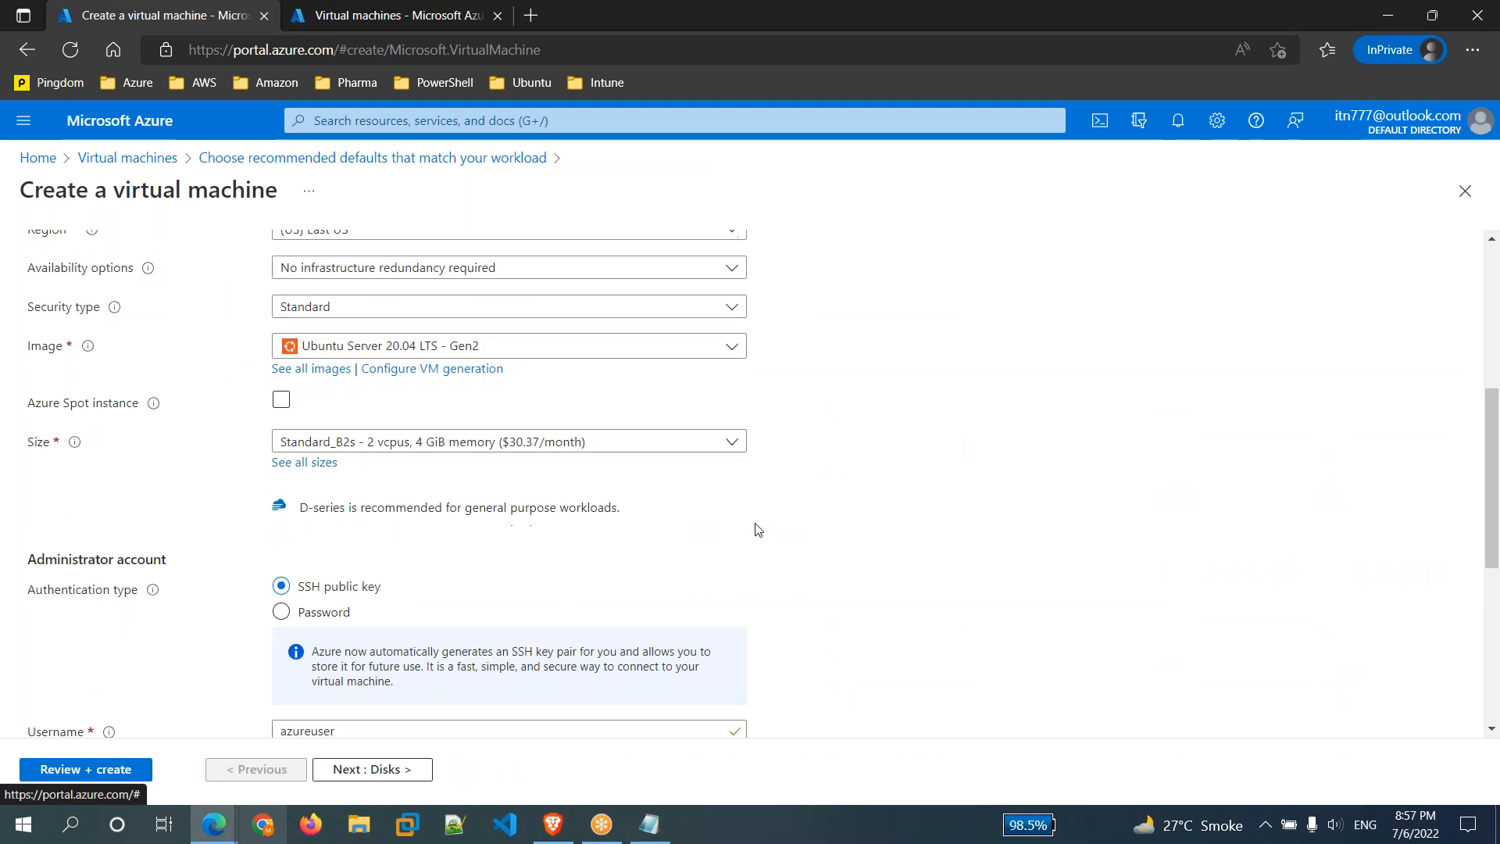
scroll(756, 529, down, 3)
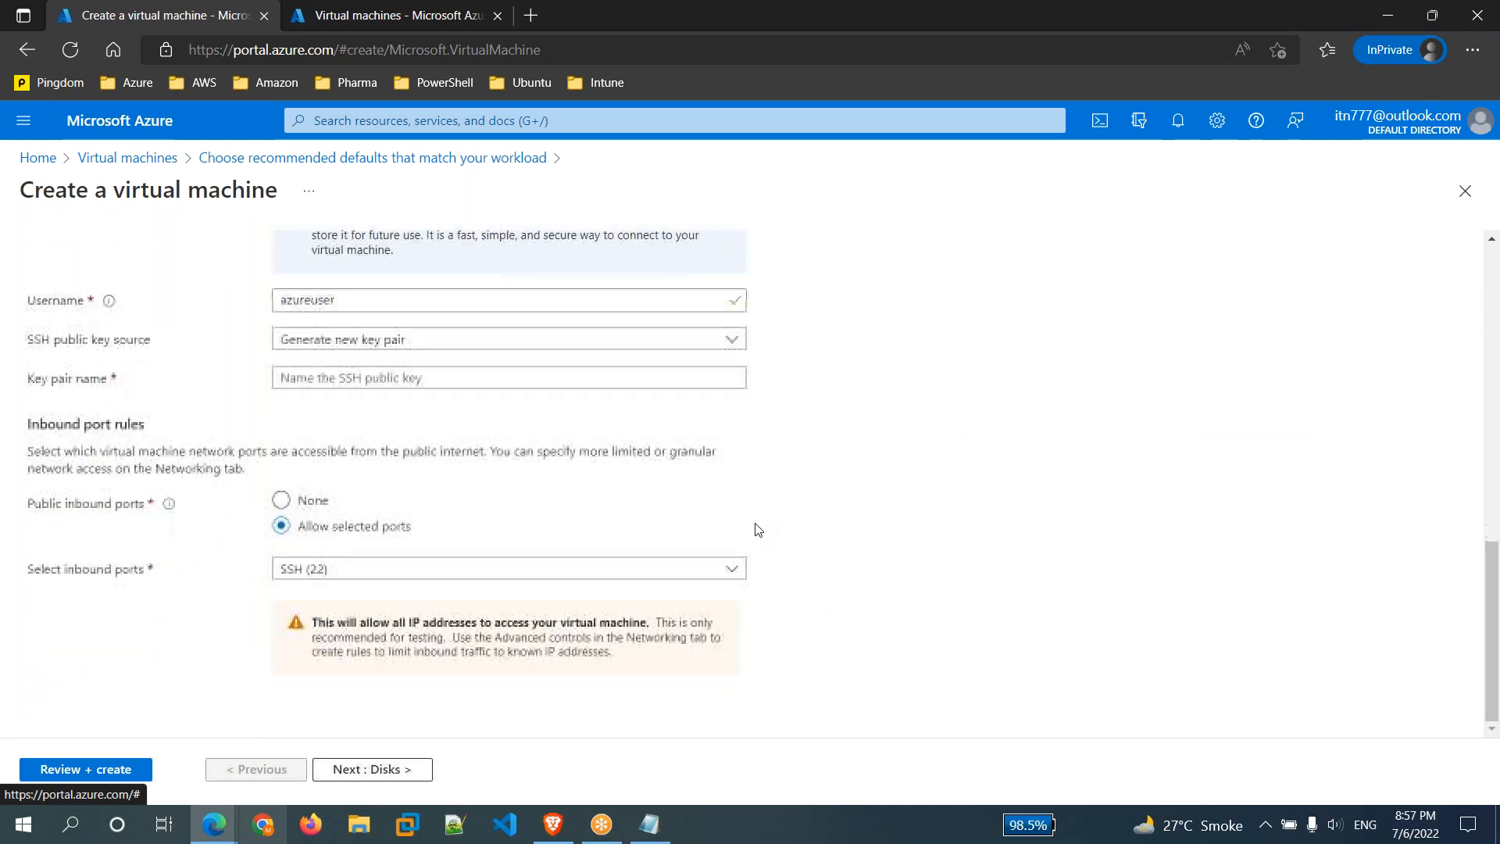
scroll(756, 529, up, 10)
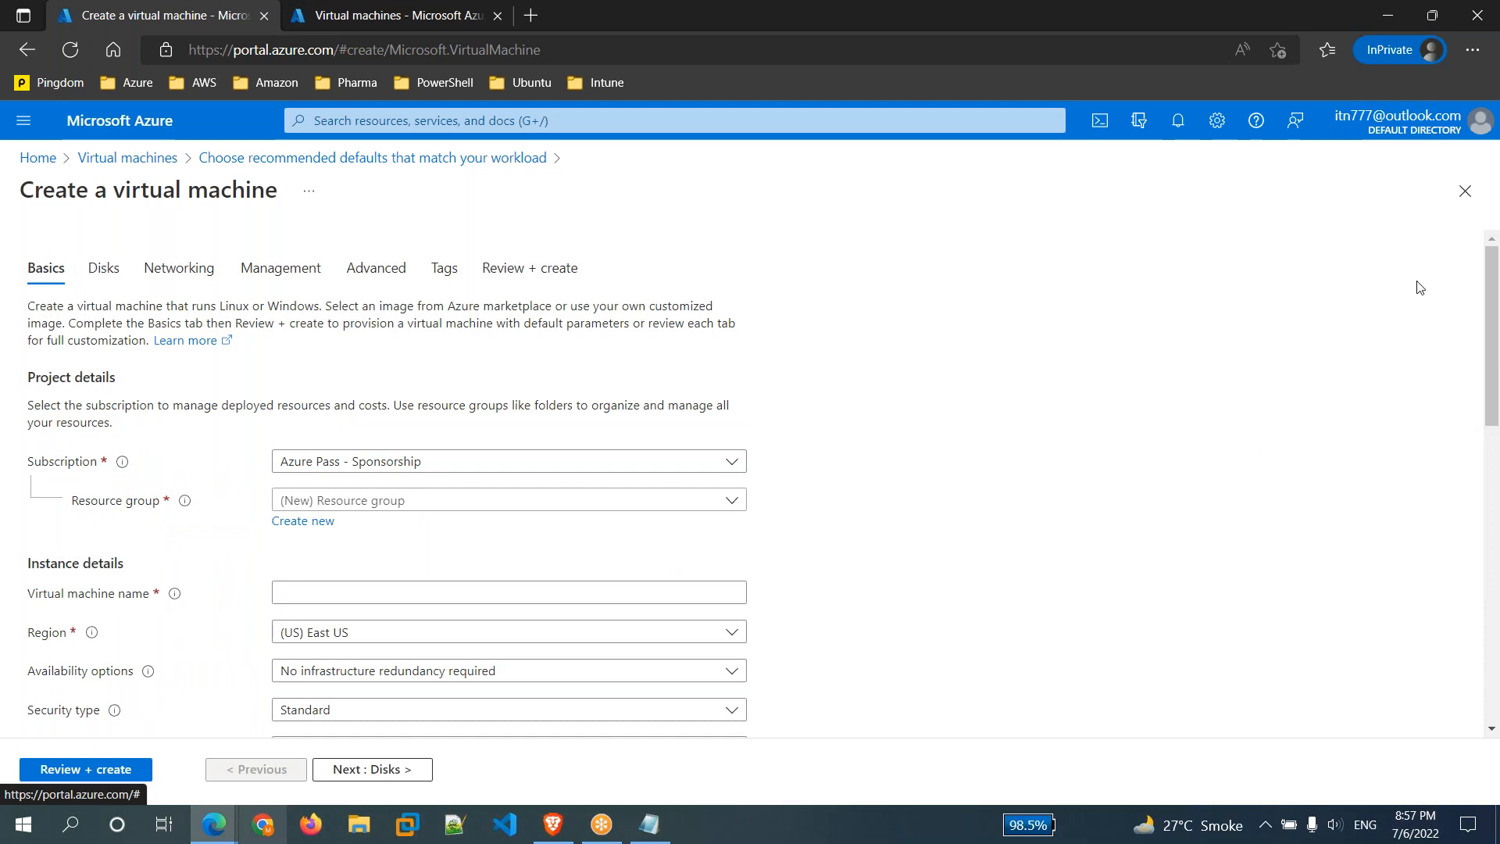
- Close the Create a virtual machine form, returning to the Dev/Test and Production defaults page
click(1468, 191)
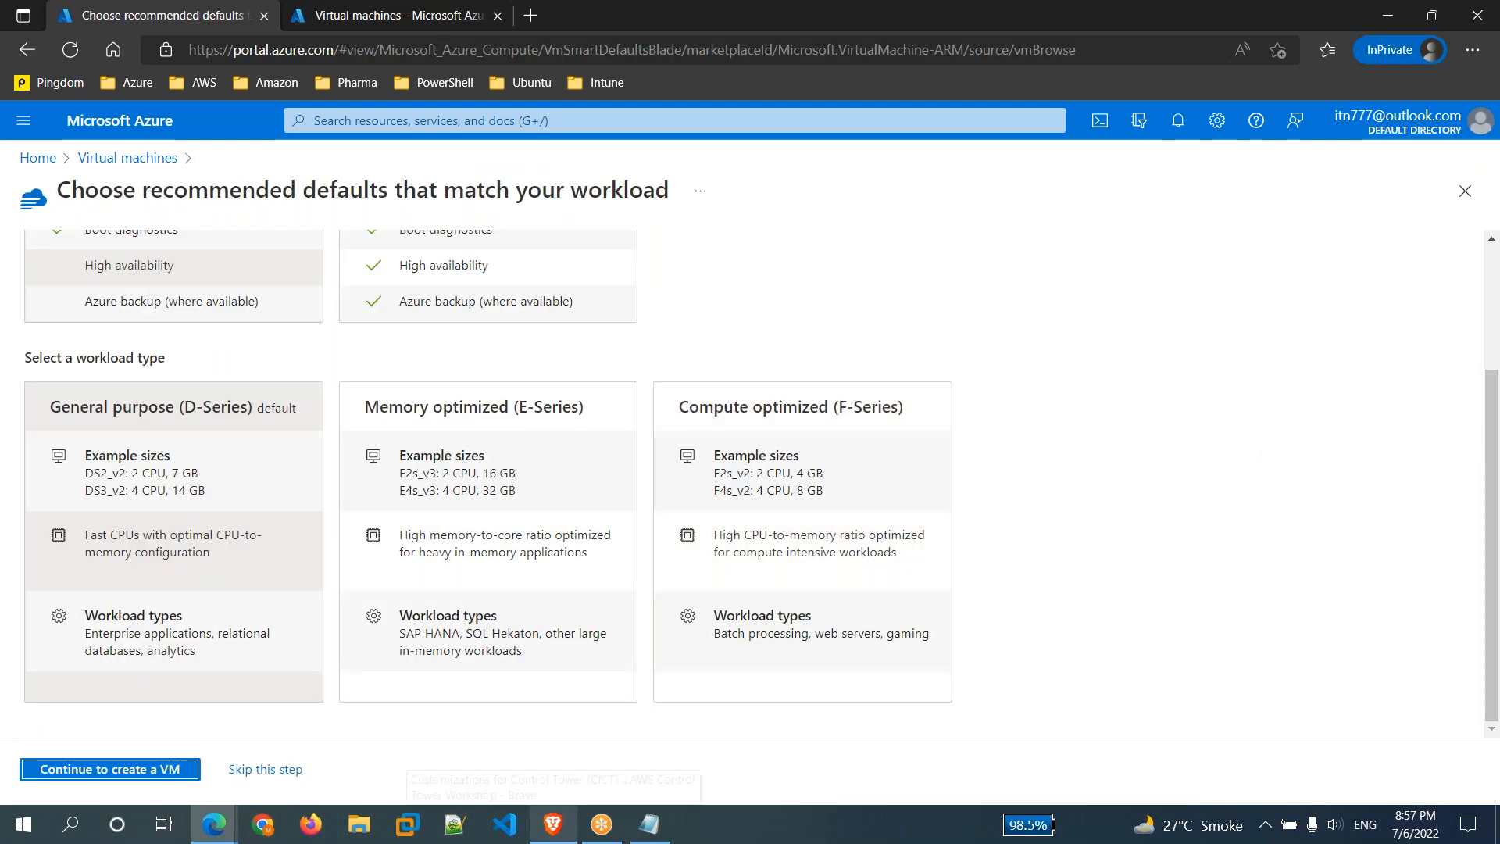
scroll(734, 311, up, 2)
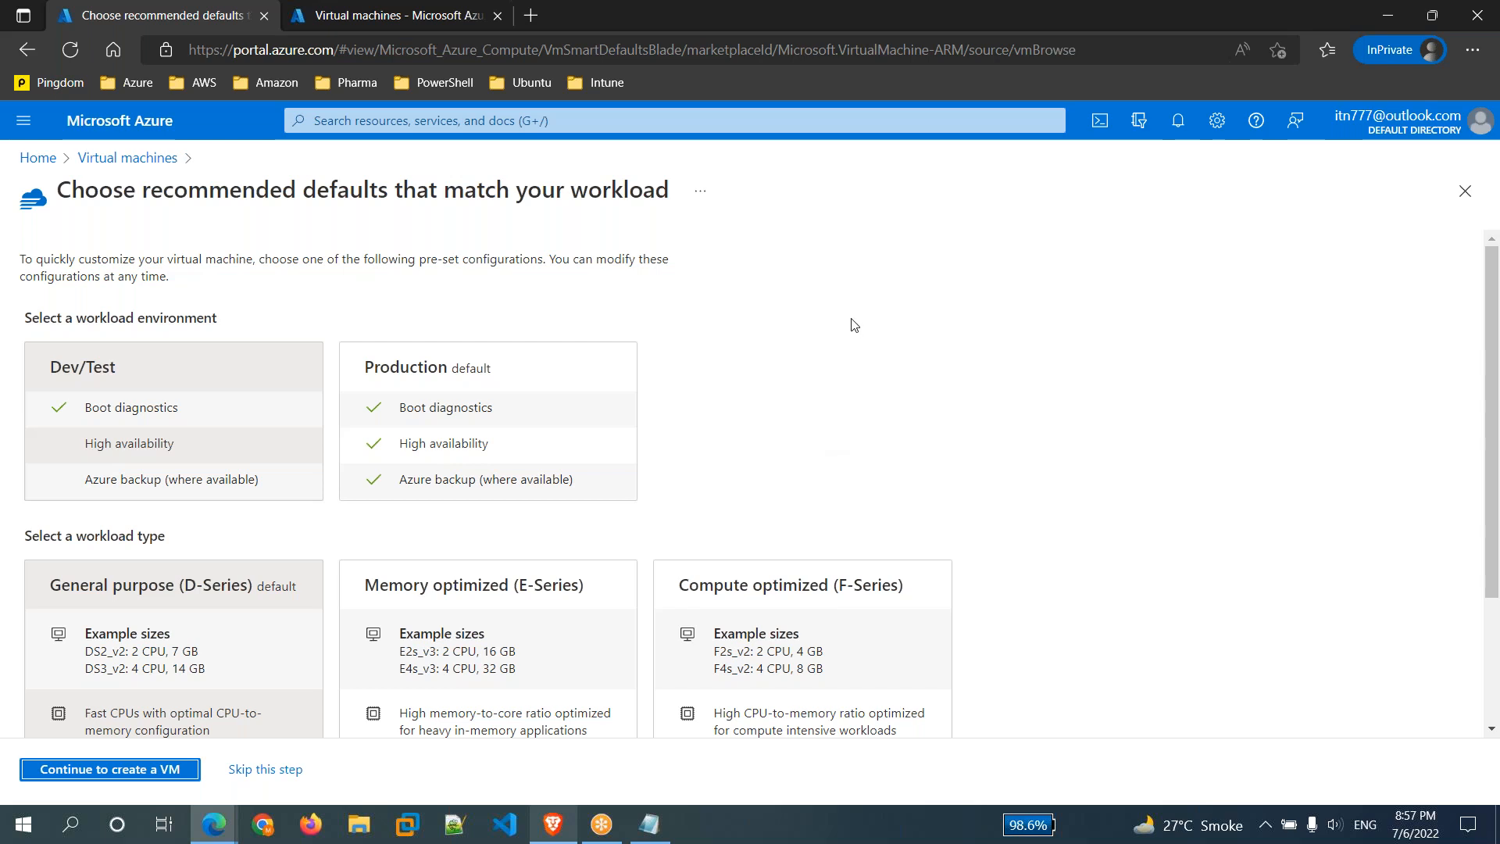
- Append '- Create VM with Pre configuration' to the Az-104 Batch 14.txt notes, save, and minimize Notepad
click(666, 836)
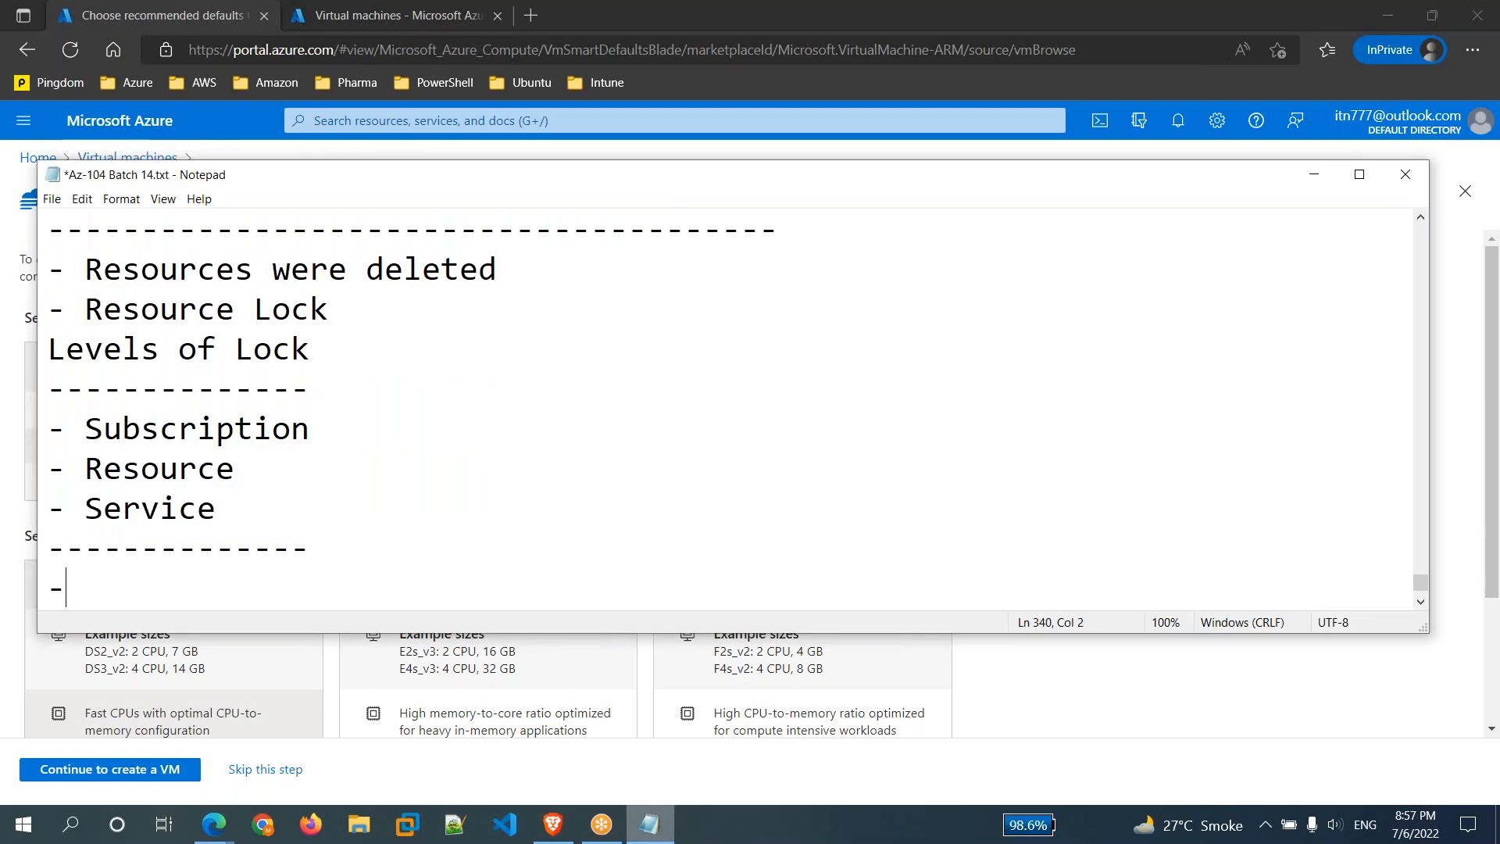
text(- Create VM with )
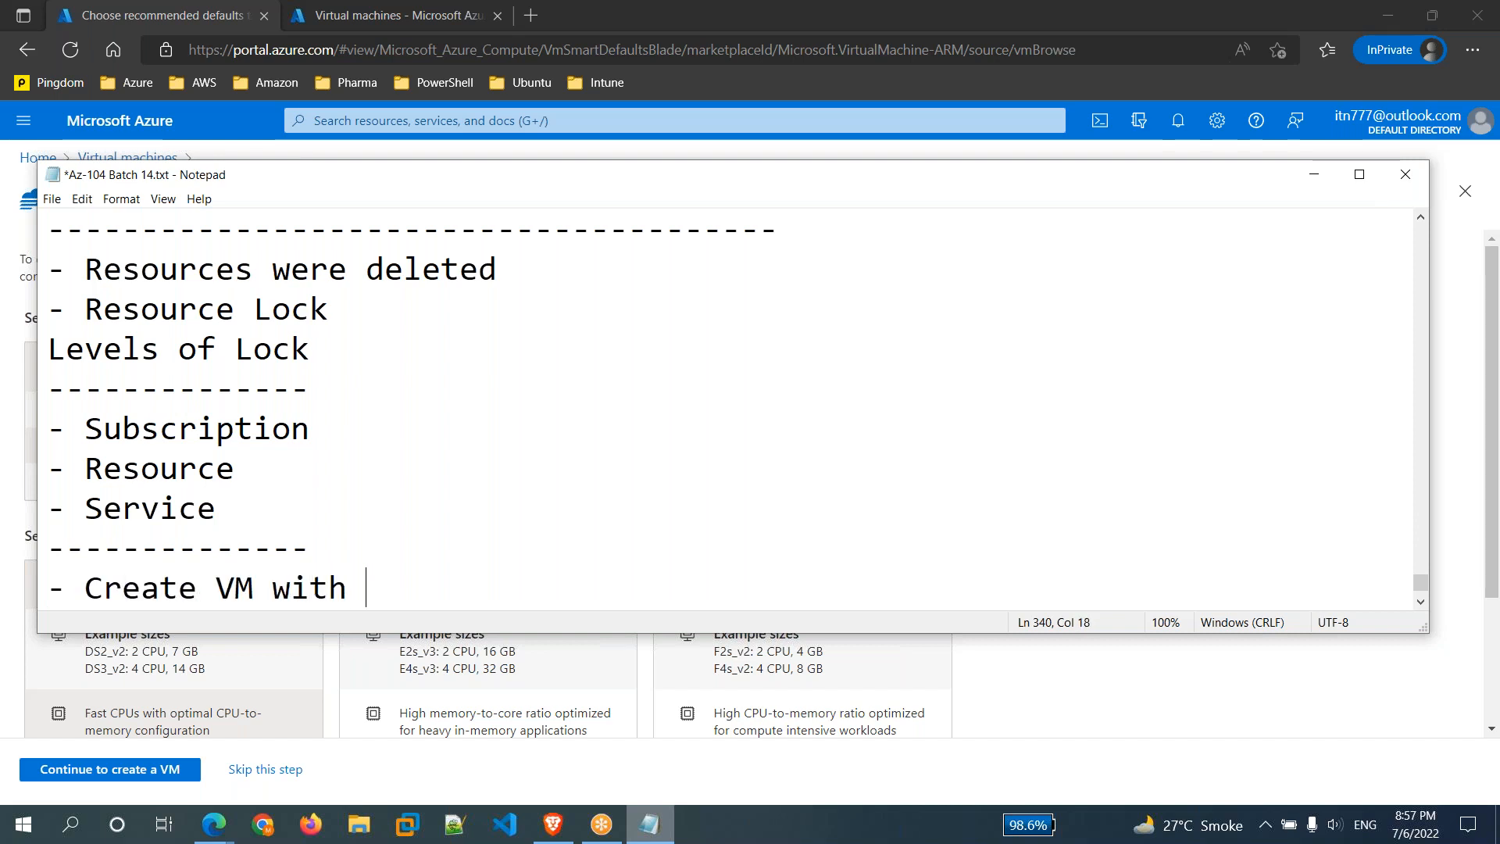
text(Preconfigured)
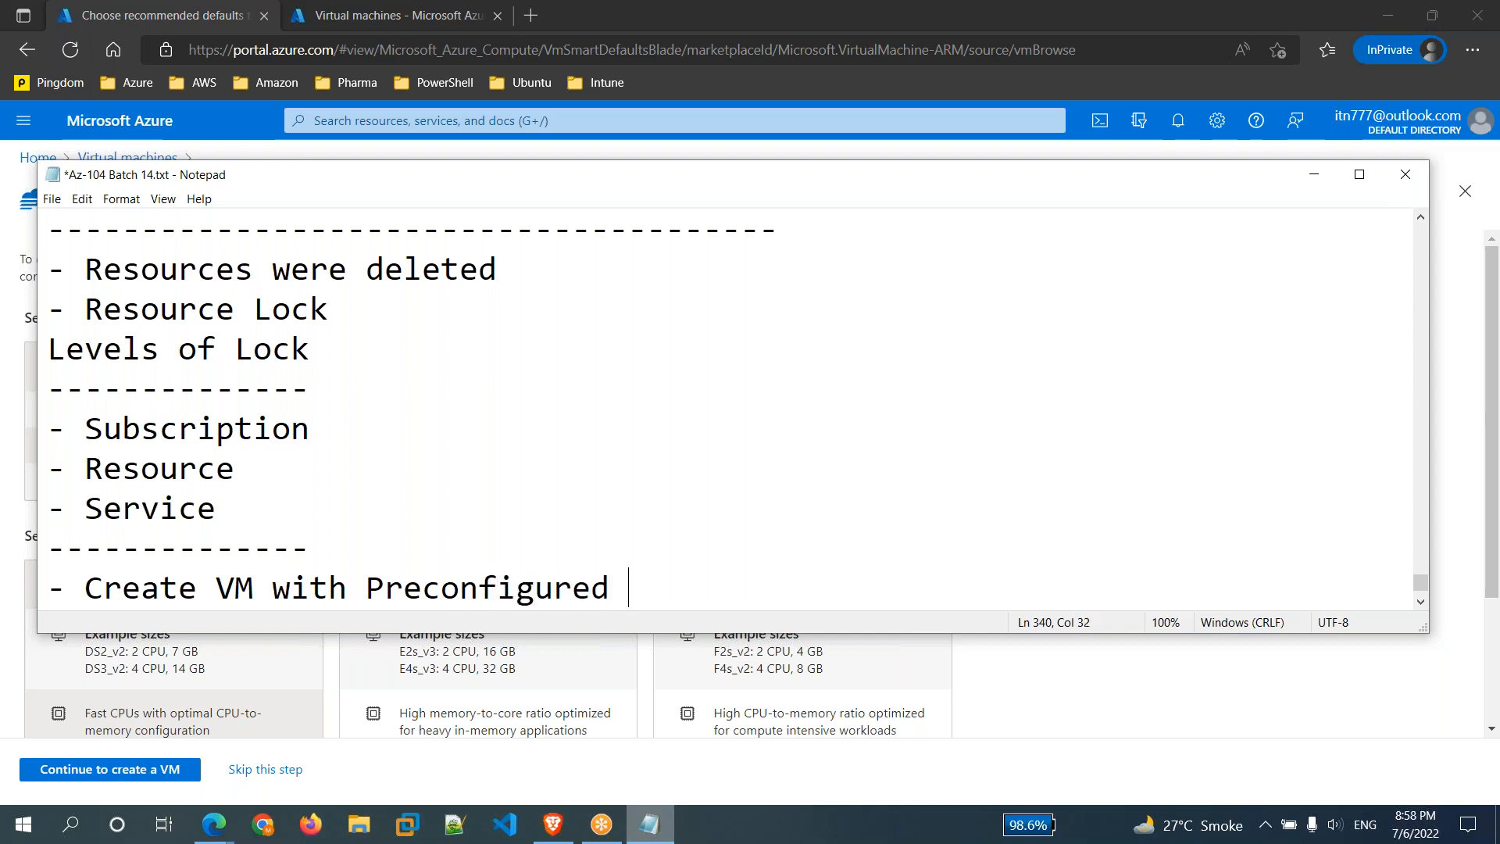
key(BackSpace)
key(BackSpace)
key(BackSpace)
key(BackSpace)
key(BackSpace)
key(BackSpace)
key(BackSpace)
key(BackSpace)
key(BackSpace)
key(BackSpace)
key(BackSpace)
text(configuration)
key(Return)
key(ctrl+s)
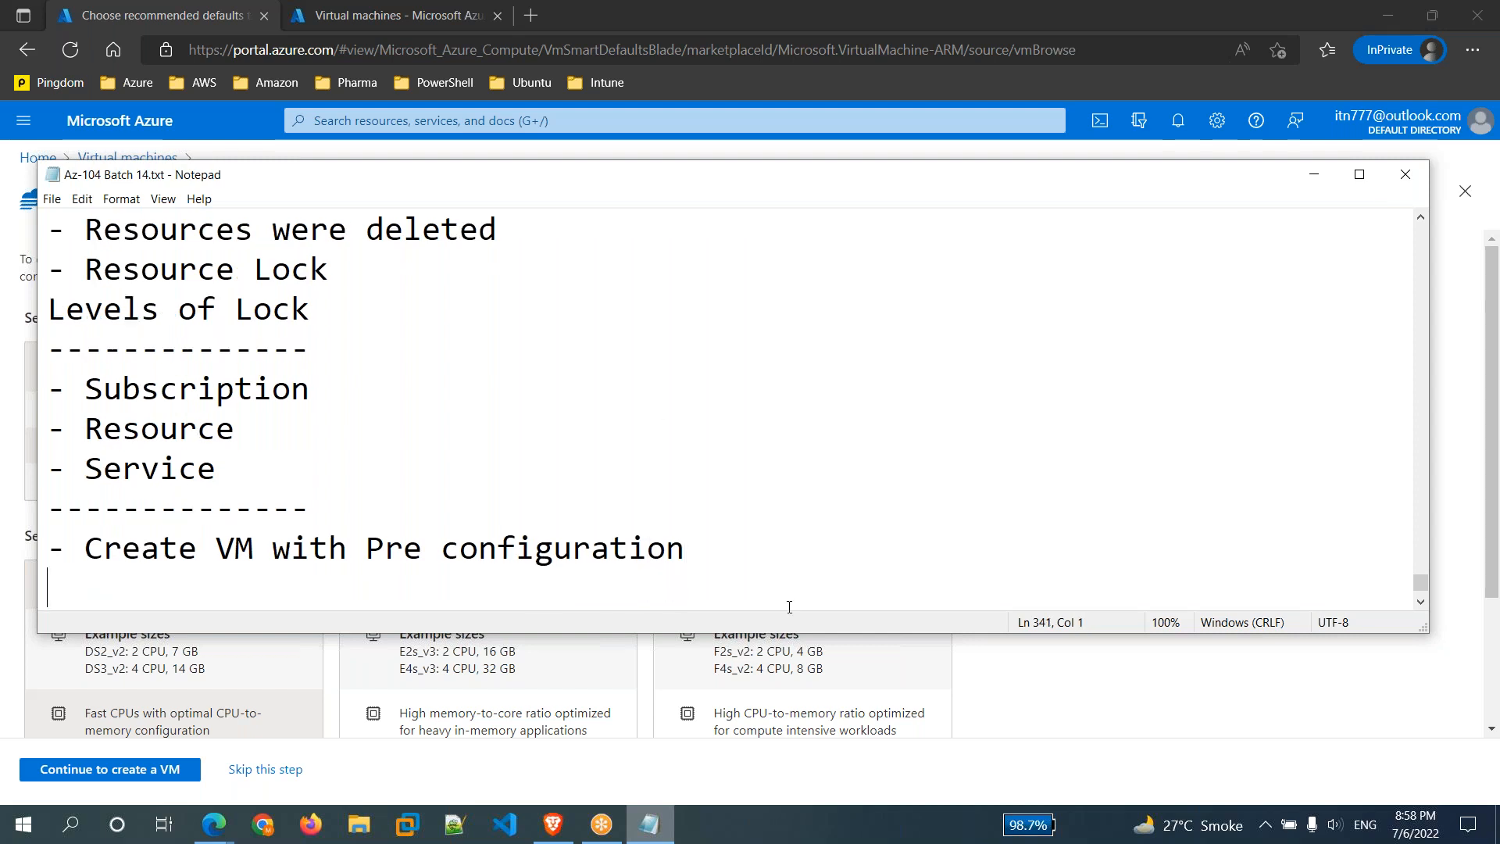
click(650, 825)
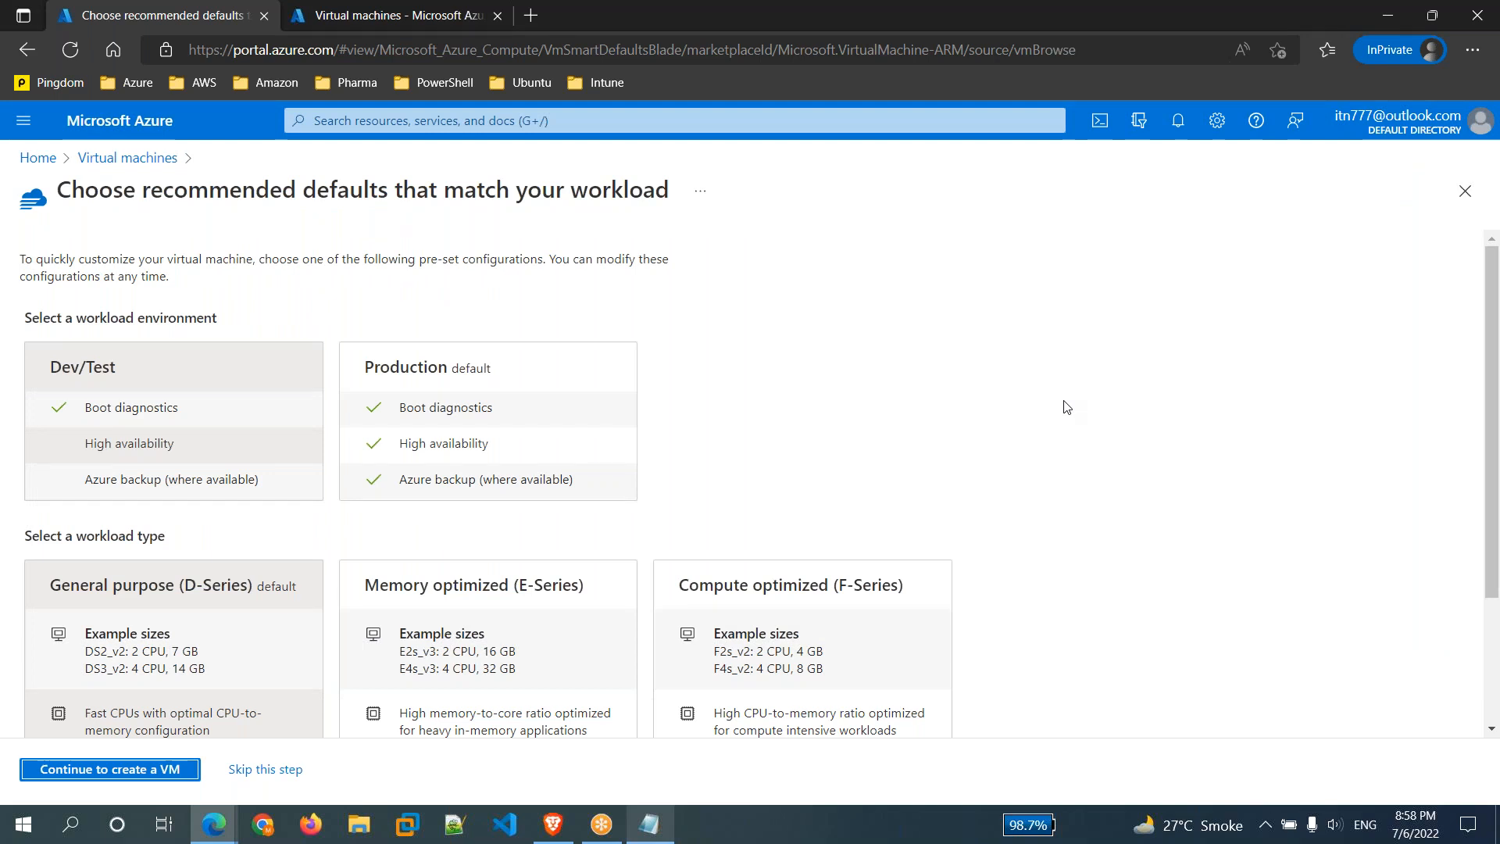
- Close the recommended-defaults blade to reach the Virtual machines list with ubuntu-server running in RG1, East US
click(1411, 838)
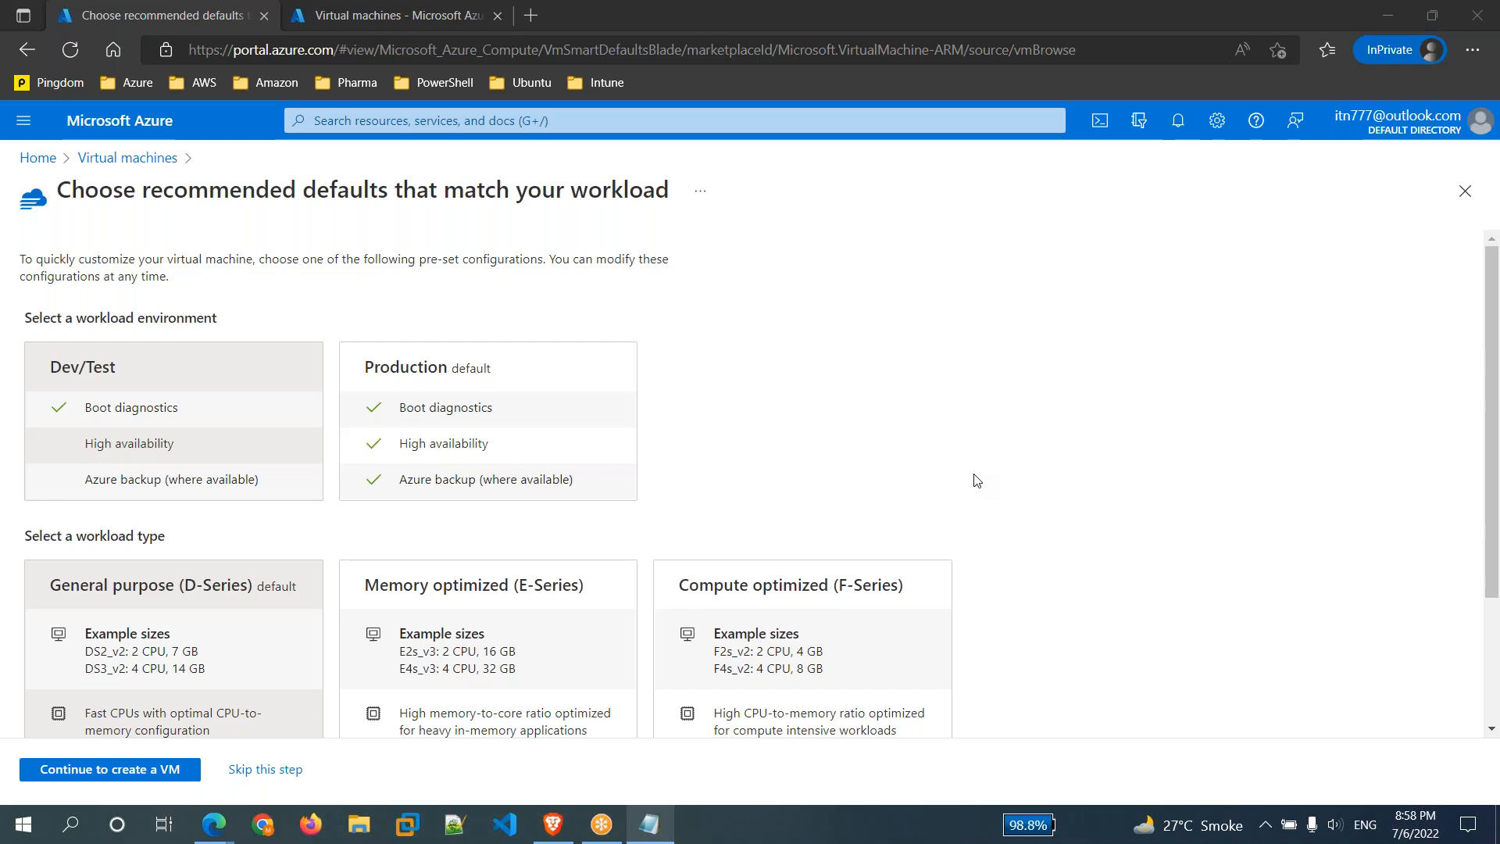
click(1023, 408)
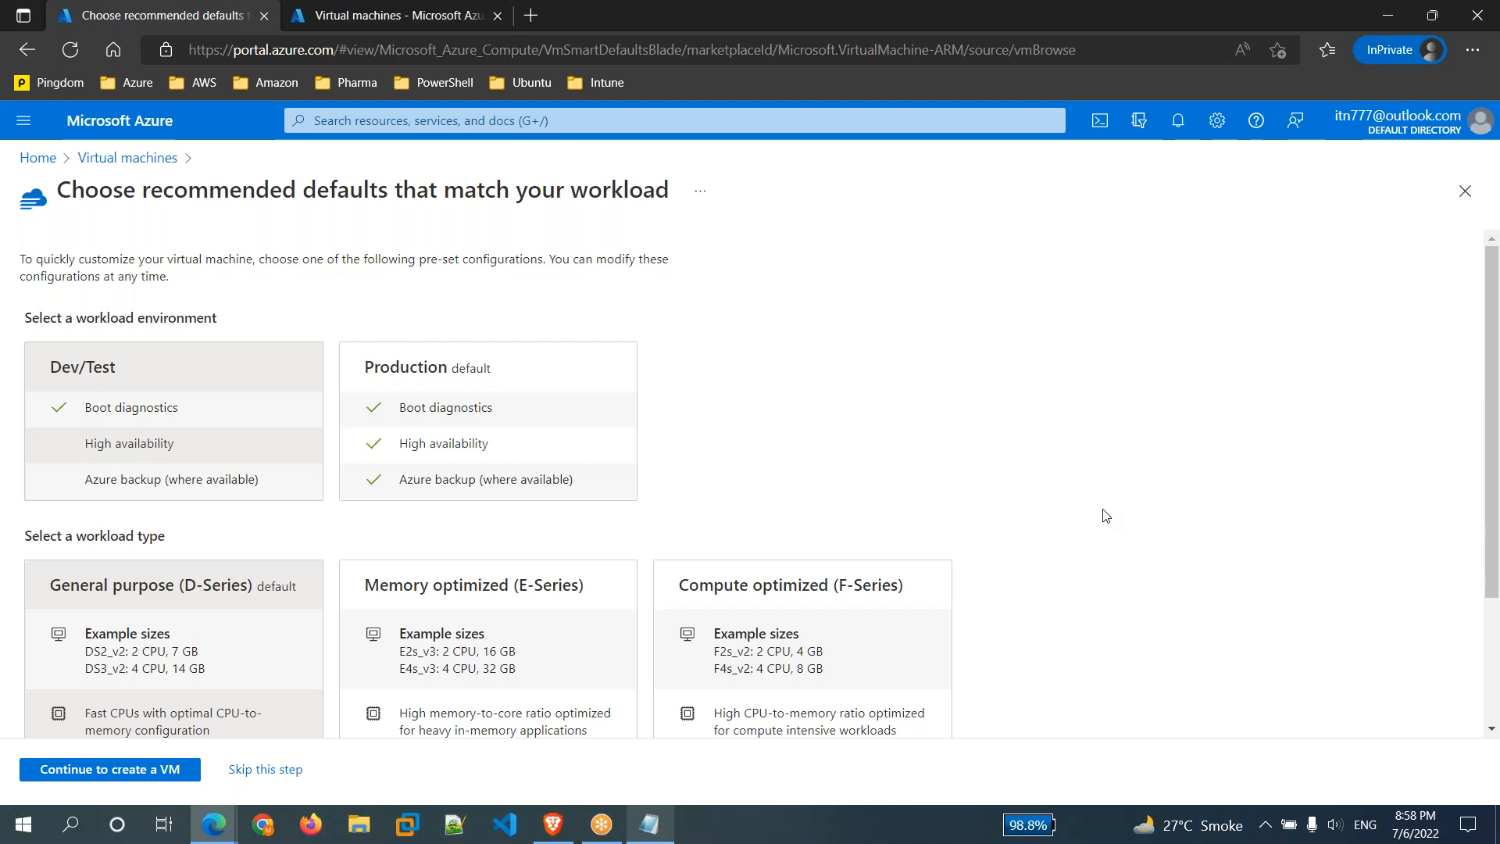
scroll(1201, 529, down, 3)
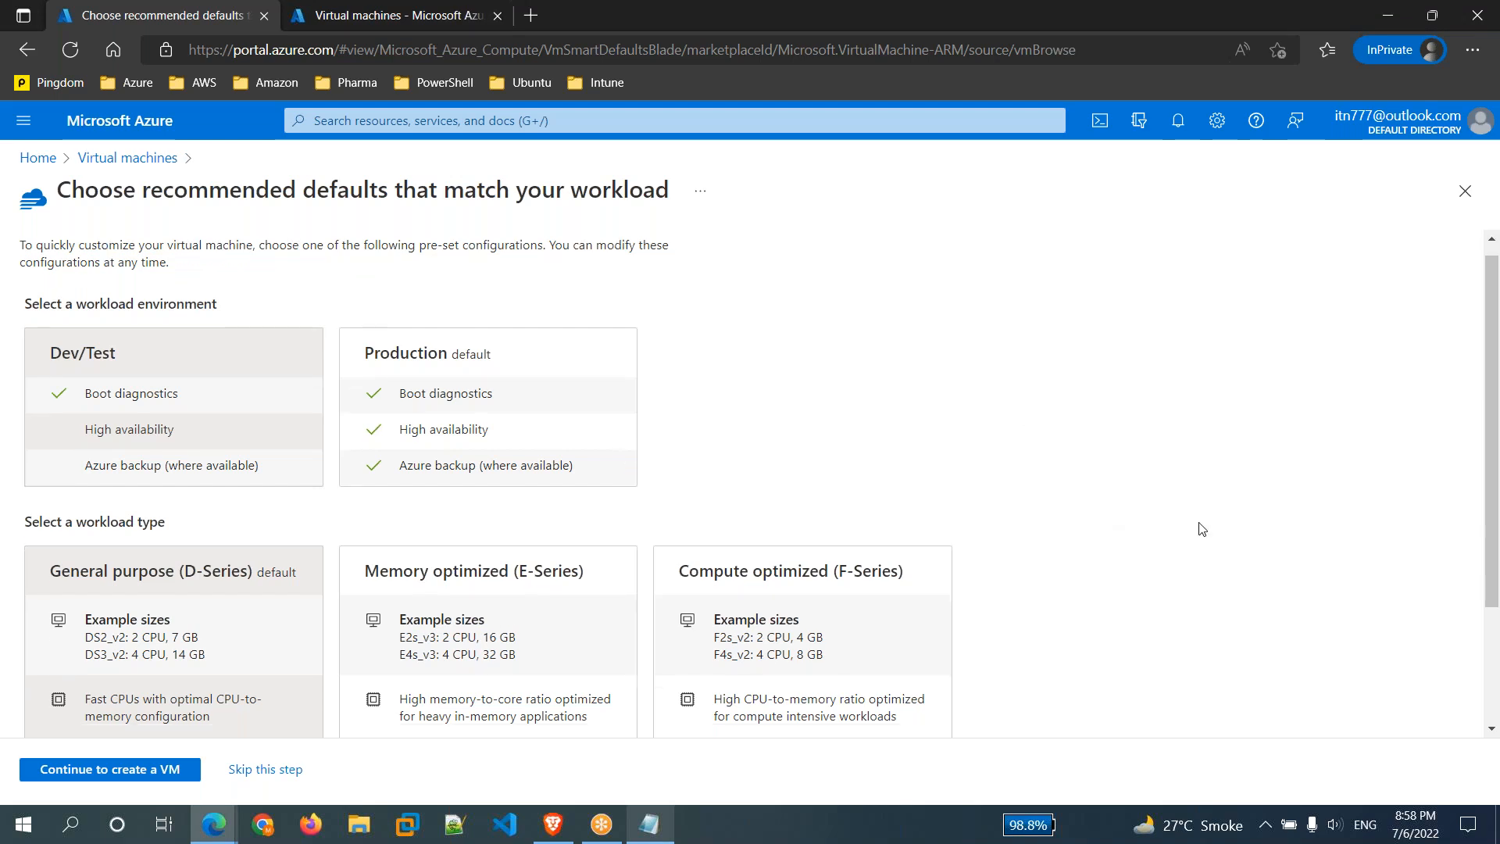
scroll(1200, 527, up, 3)
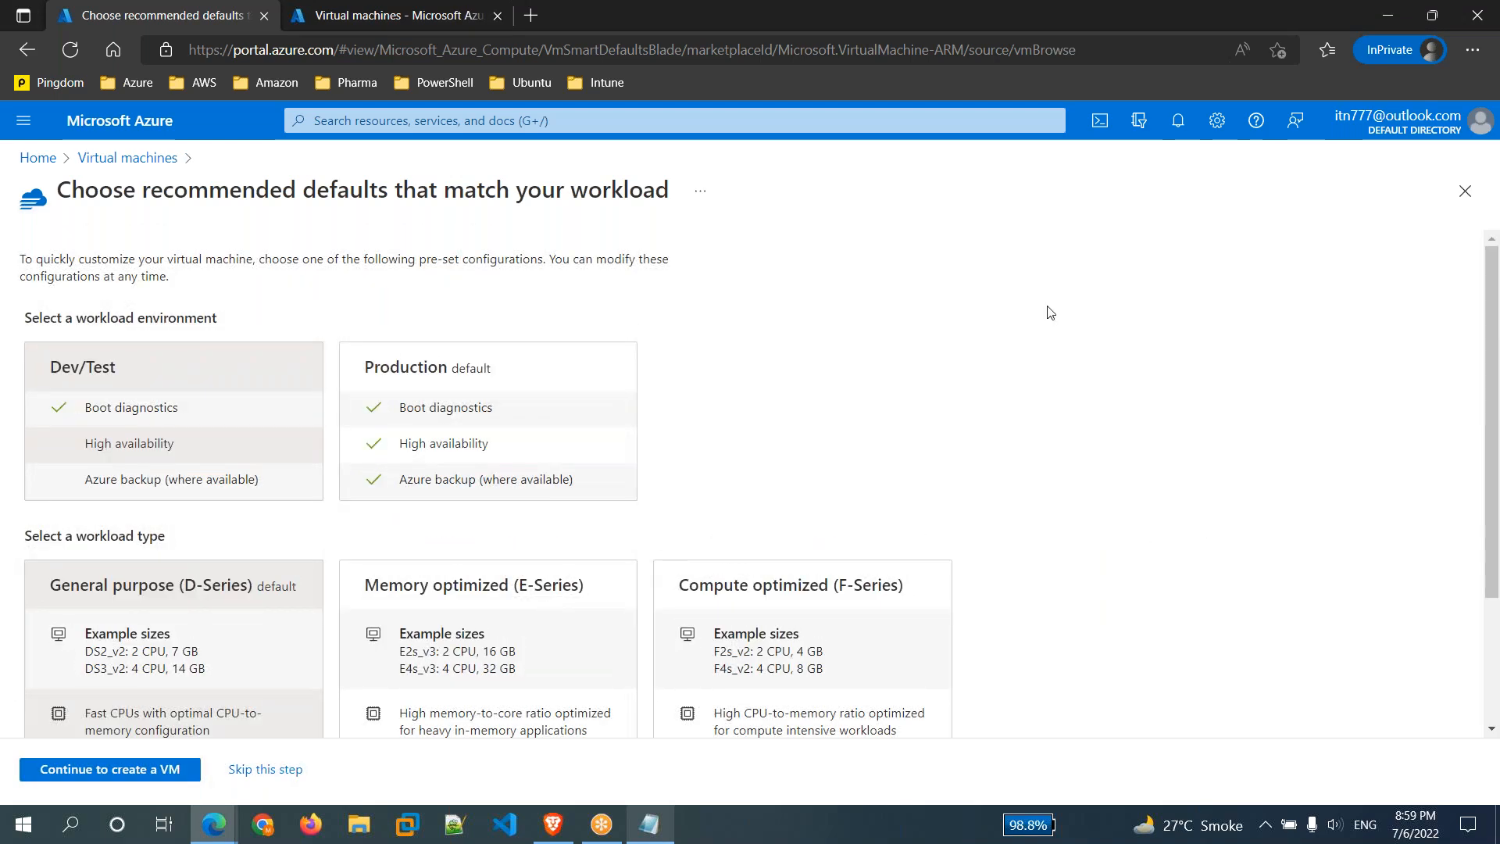
click(1467, 202)
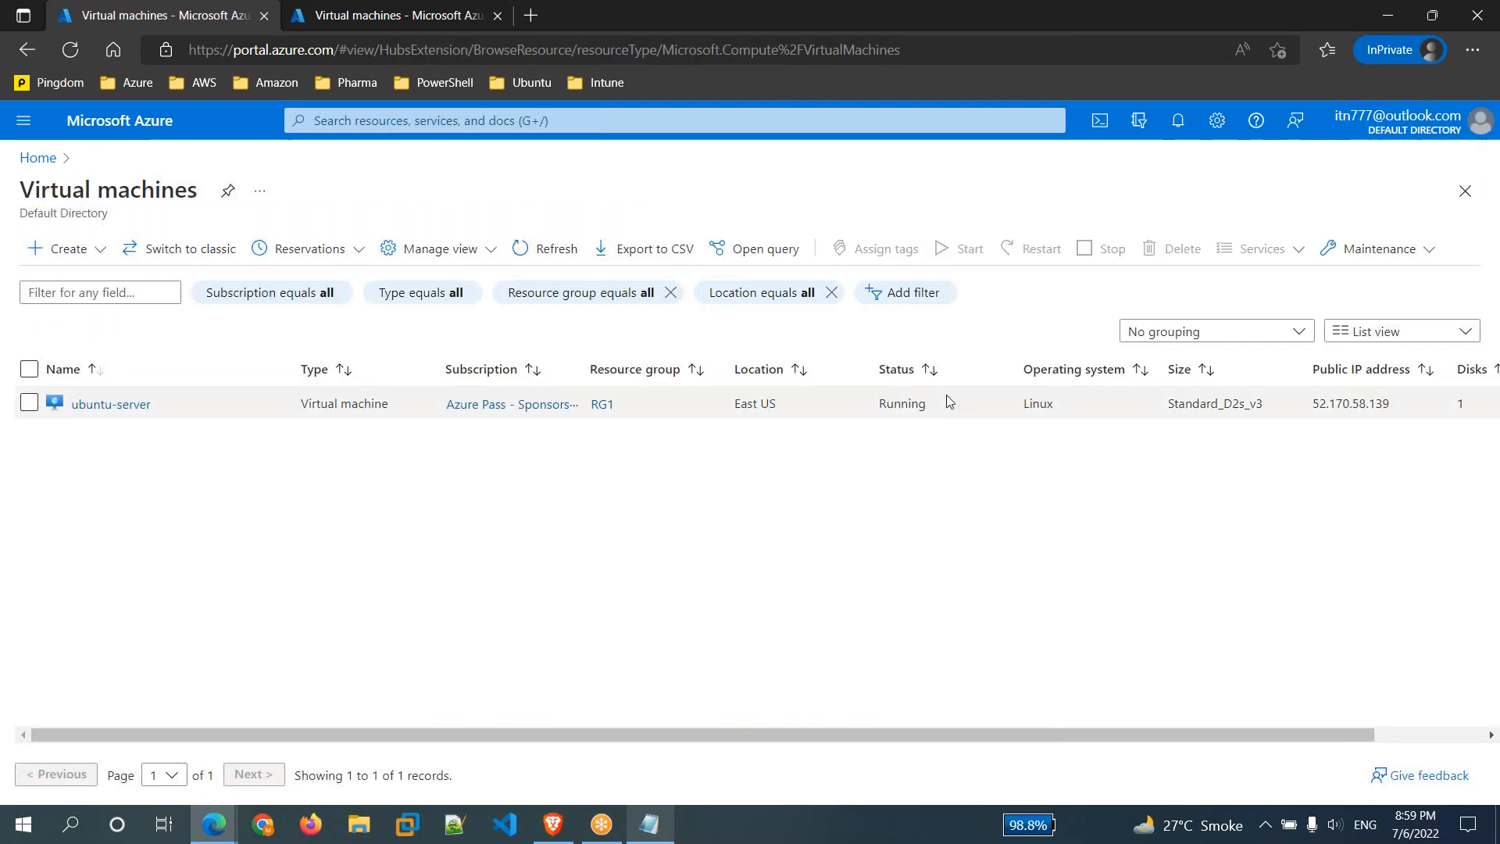